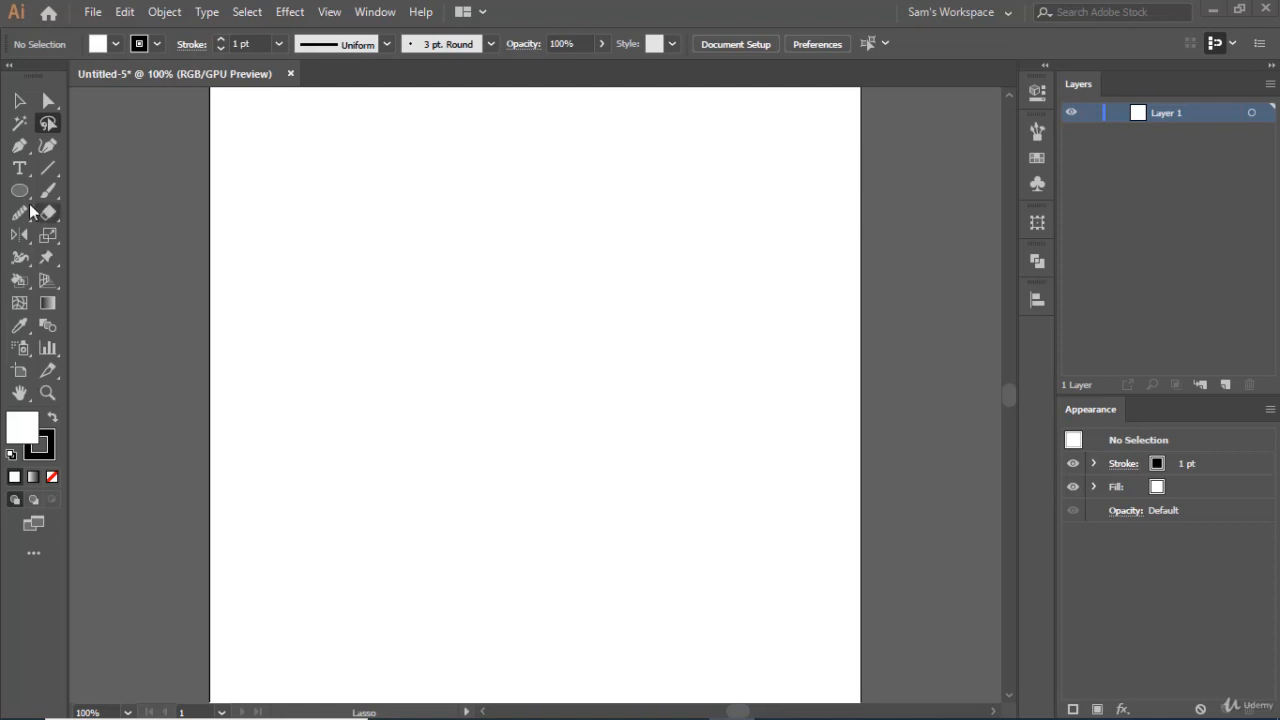
- Place the Cartoon Image file from the Section 5 Lecture 7 exercise folder onto the artboard as a linked image
{"action": "left_click", "coordinate": [93, 14]}
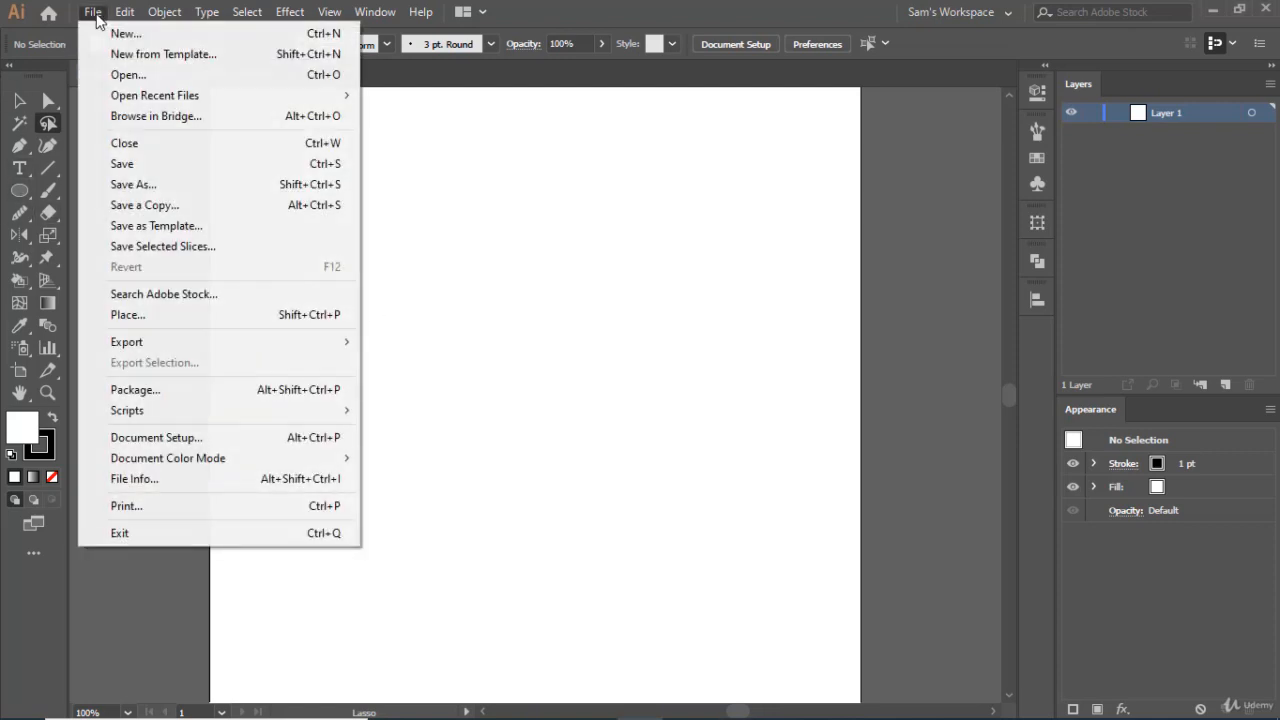
{"action": "left_click", "coordinate": [127, 318]}
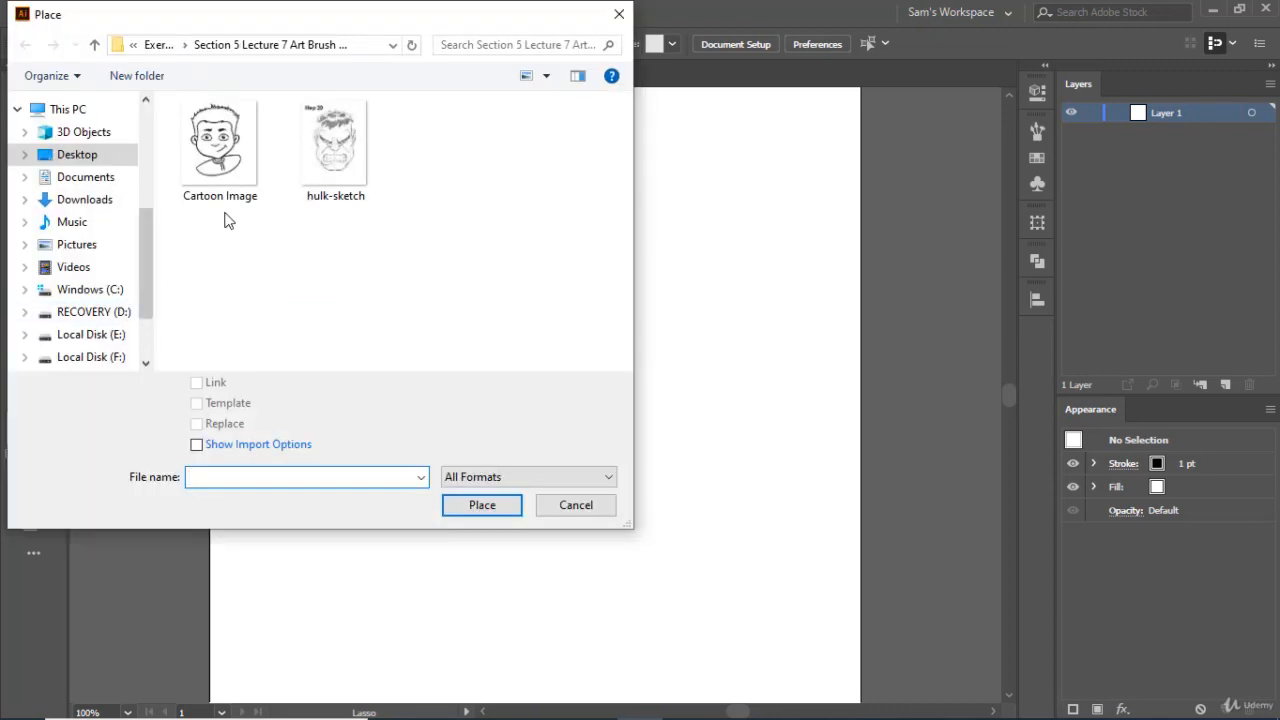
{"action": "left_click", "coordinate": [154, 46]}
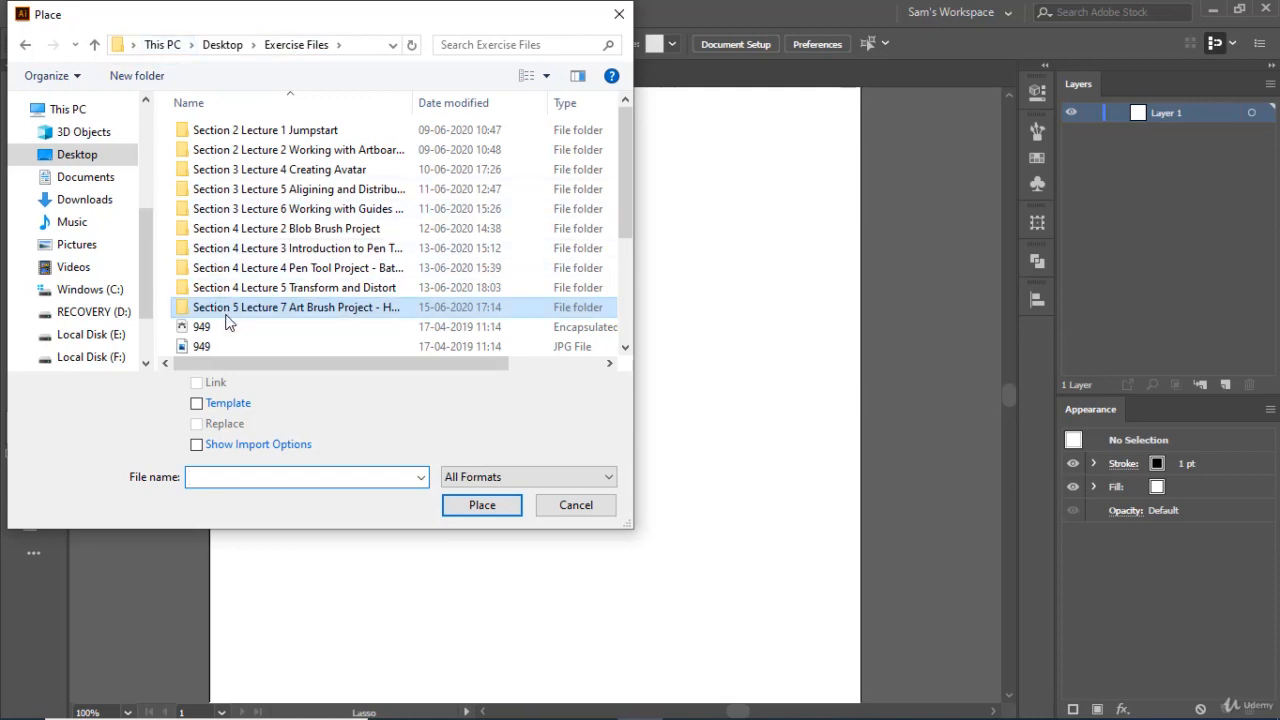
{"action": "double_click", "coordinate": [349, 313]}
{"action": "left_click", "coordinate": [216, 186]}
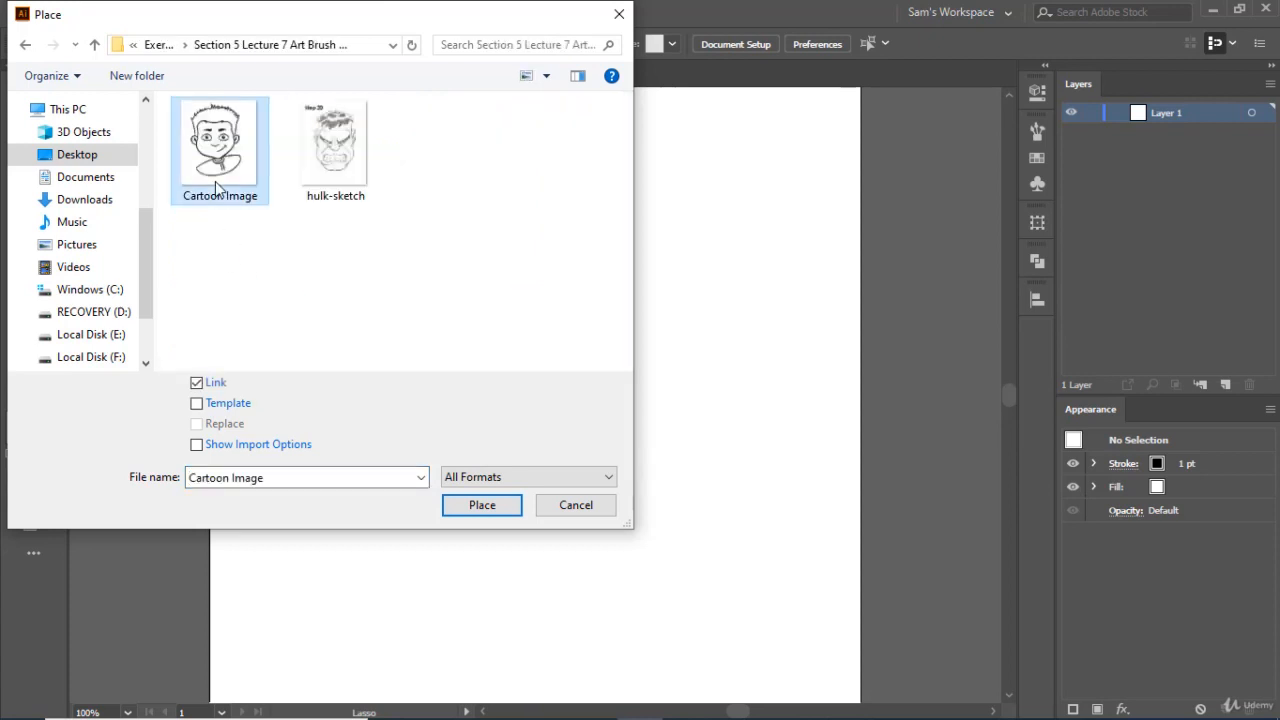
{"action": "left_click", "coordinate": [500, 505]}
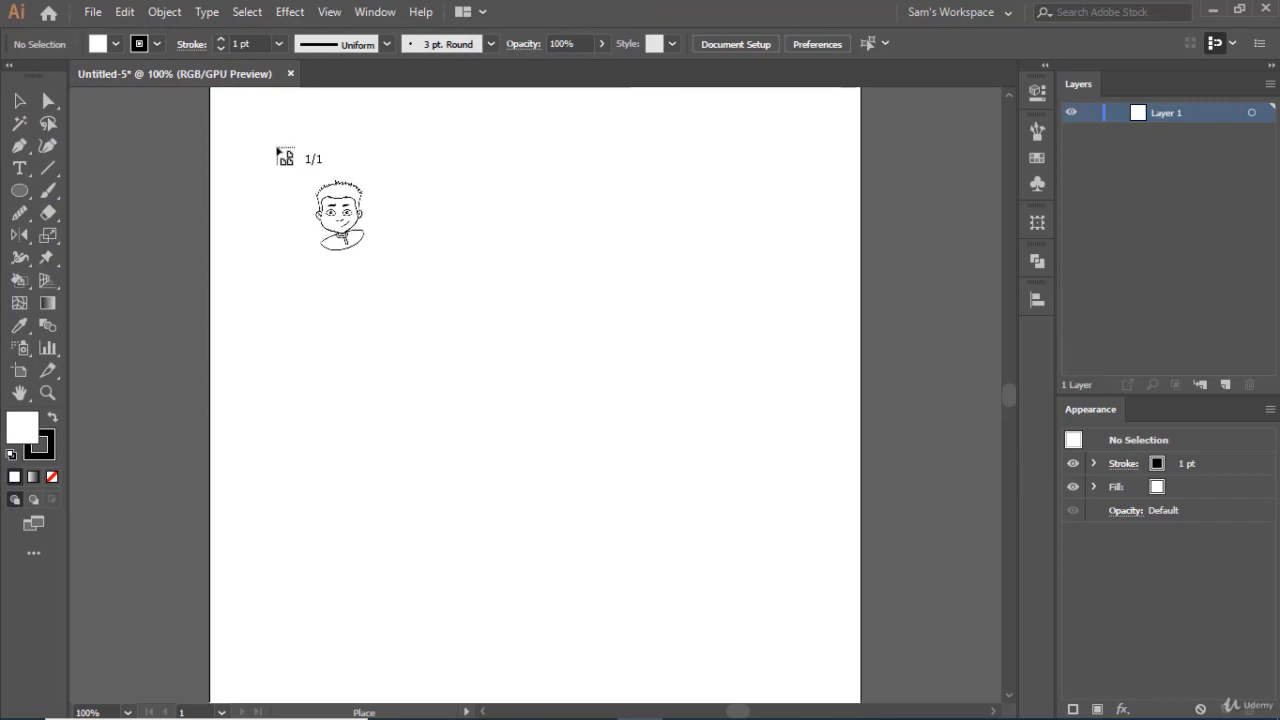
{"action": "left_click", "coordinate": [277, 149]}
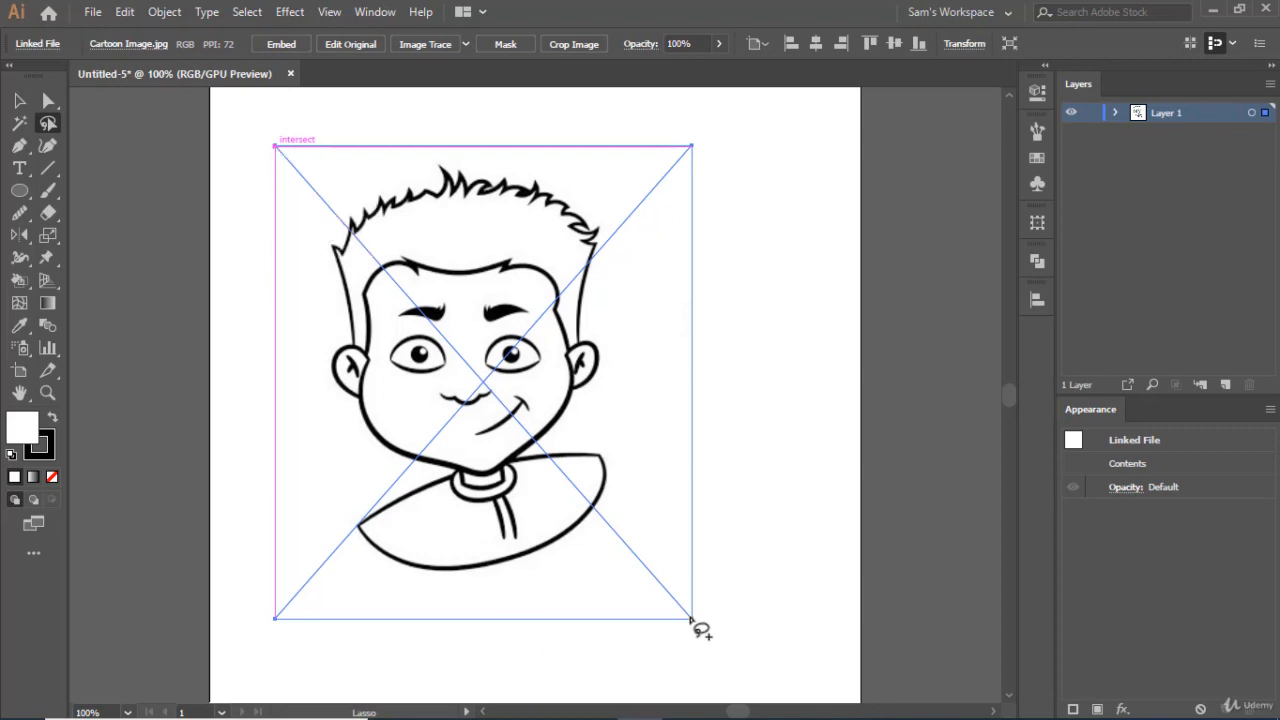
- Enlarge the placed cartoon image slightly and center it horizontally and vertically on the artboard
{"action": "left_click", "coordinate": [19, 100]}
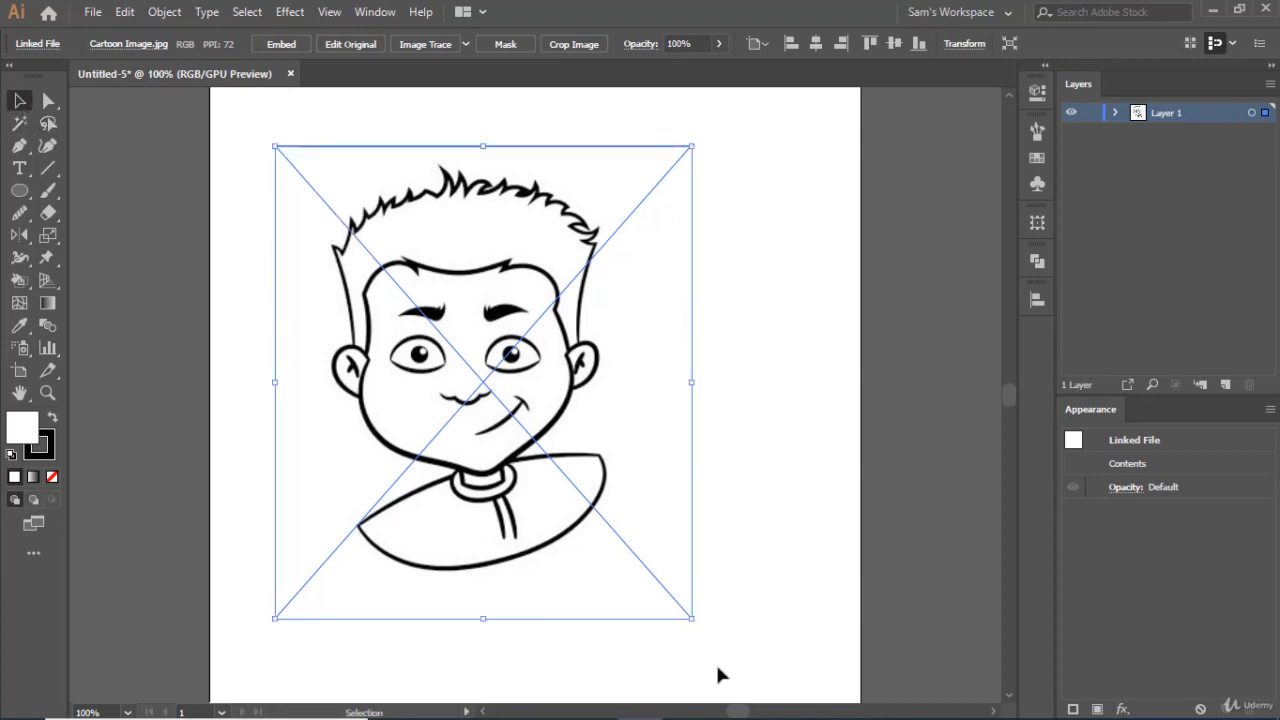
{"action": "left_click_drag", "start_coordinate": [691, 618], "coordinate": [759, 680]}
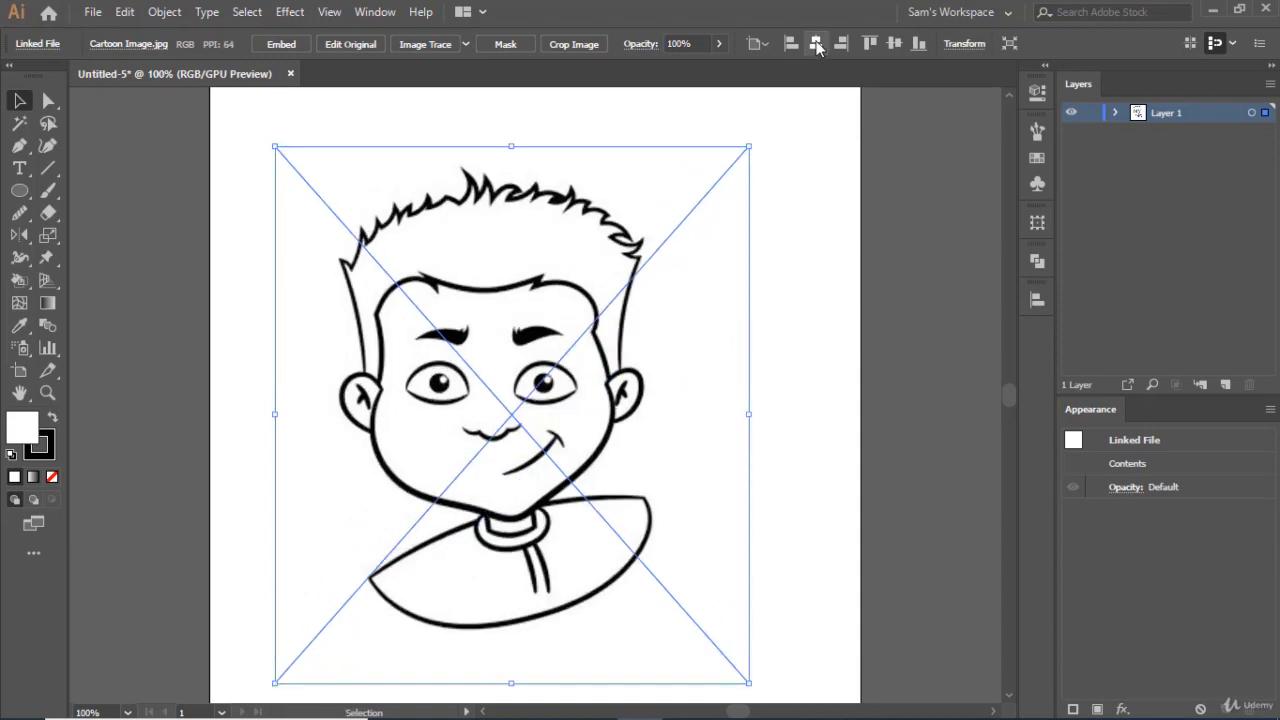
{"action": "left_click", "coordinate": [816, 44]}
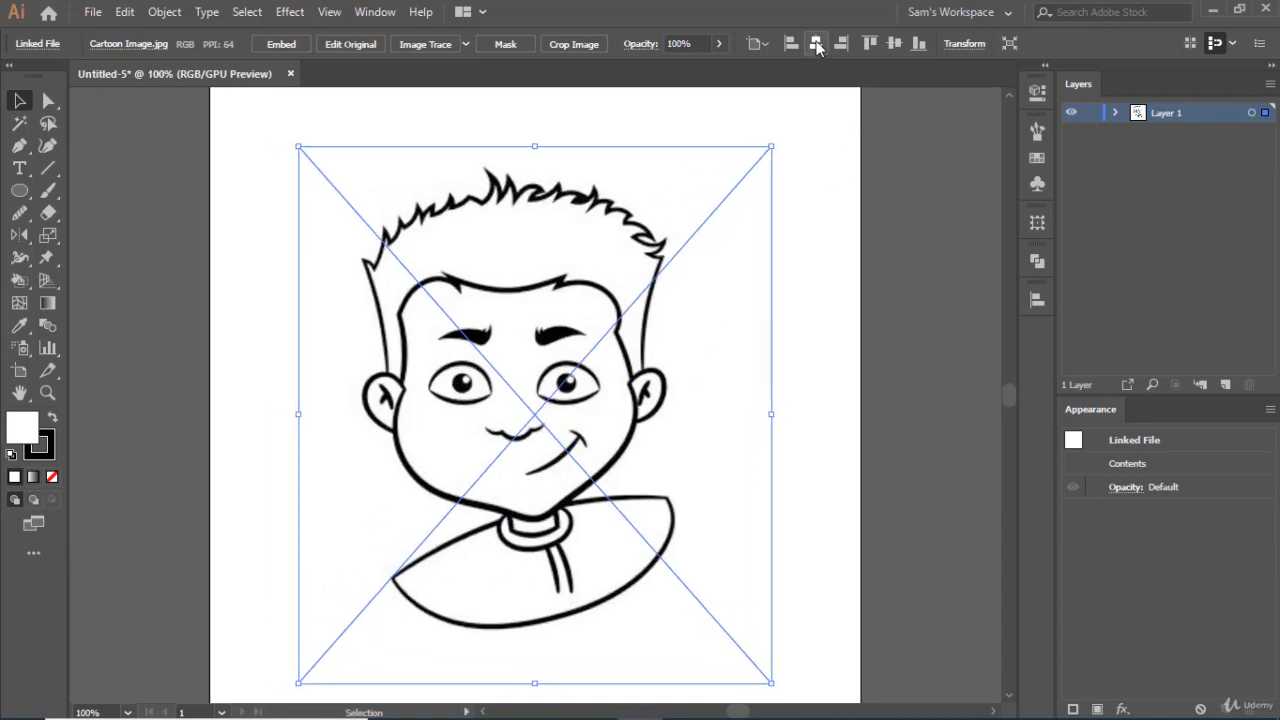
{"action": "left_click", "coordinate": [890, 44]}
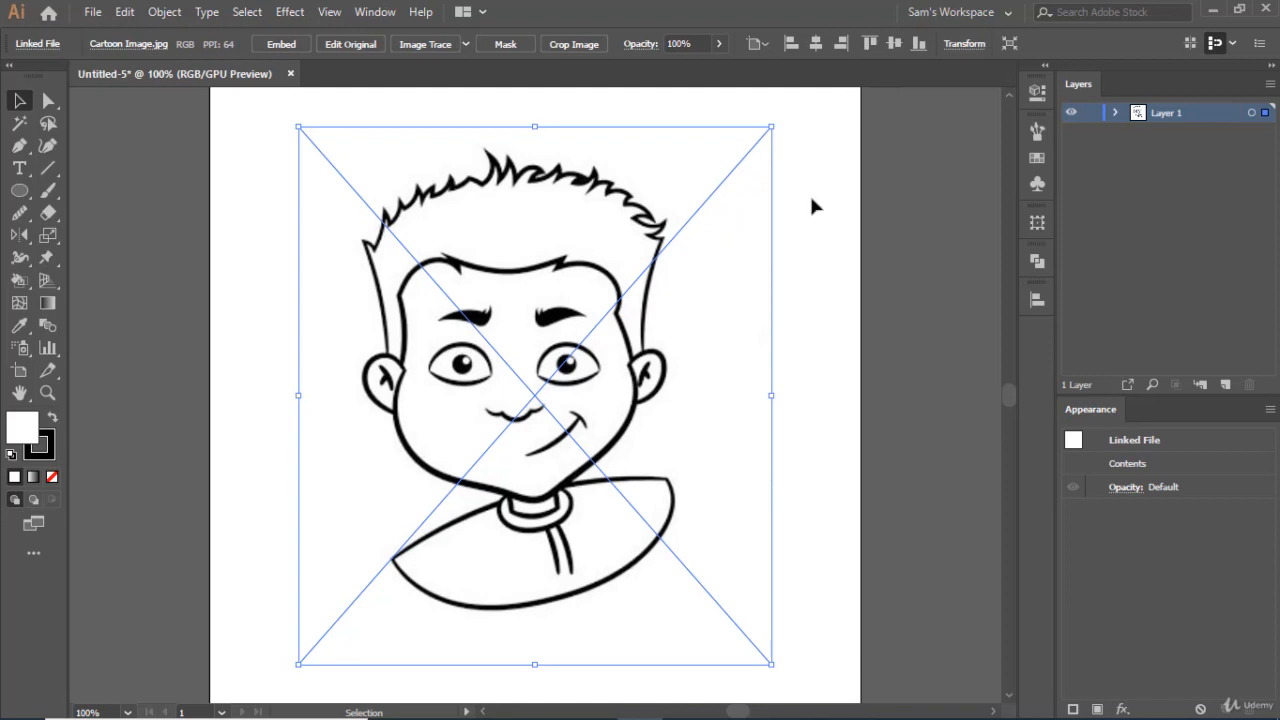
- Turn Layer 1 into a template layer with its images dimmed to 50%
{"action": "double_click", "coordinate": [1176, 116]}
{"action": "left_click", "coordinate": [1233, 115]}
{"action": "double_click", "coordinate": [1233, 115]}
{"action": "left_click", "coordinate": [584, 358]}
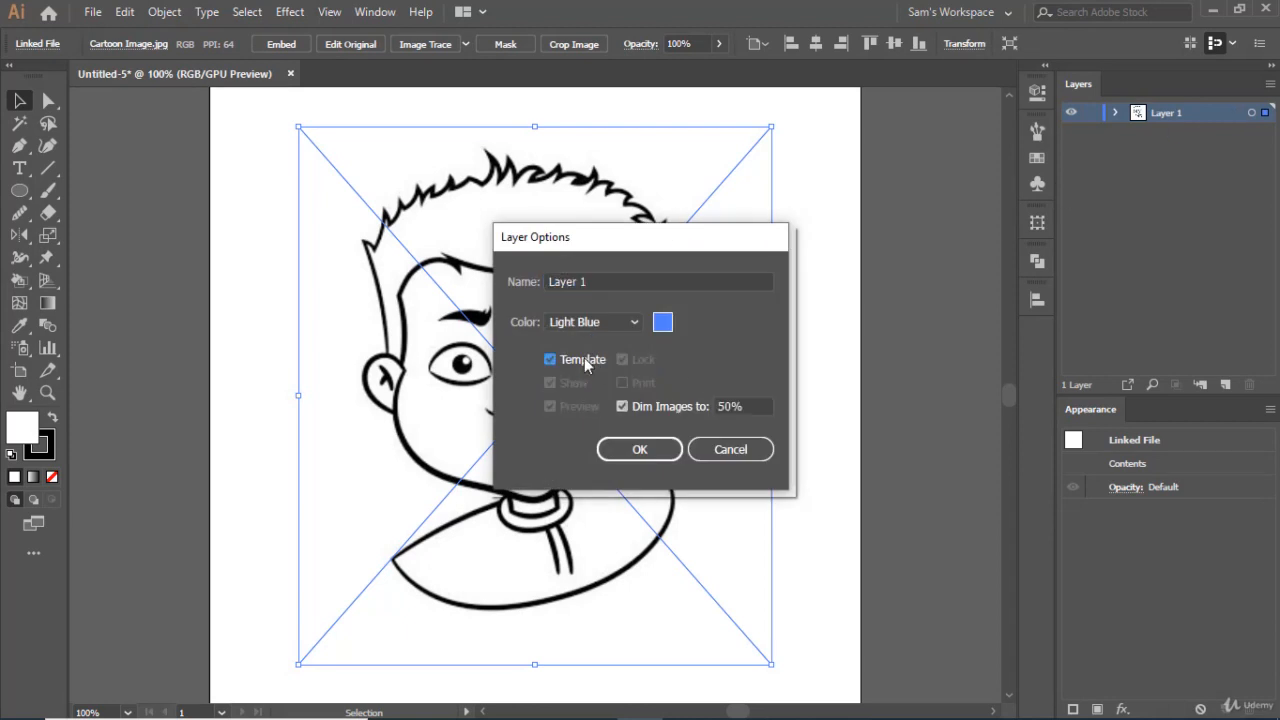
{"action": "left_click", "coordinate": [637, 451]}
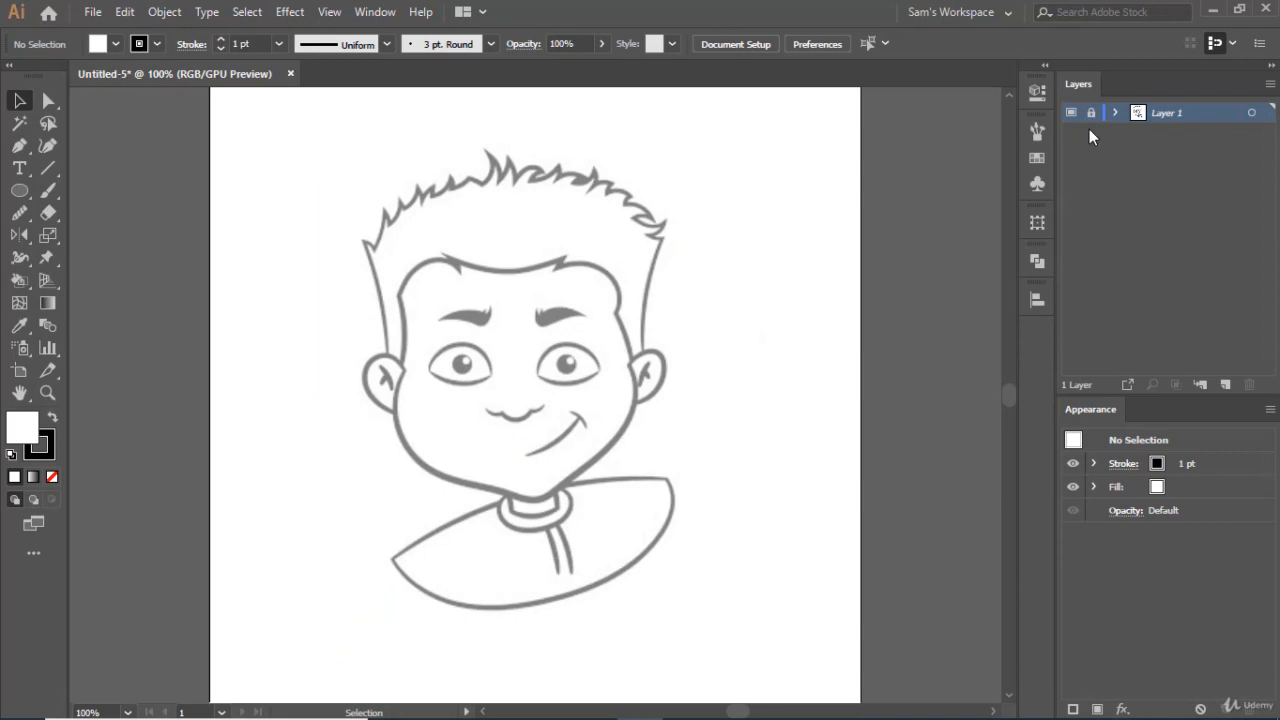
- Create a new layer above the template layer and name it Line Dwg
{"action": "left_click", "coordinate": [1227, 385]}
{"action": "double_click", "coordinate": [1167, 115]}
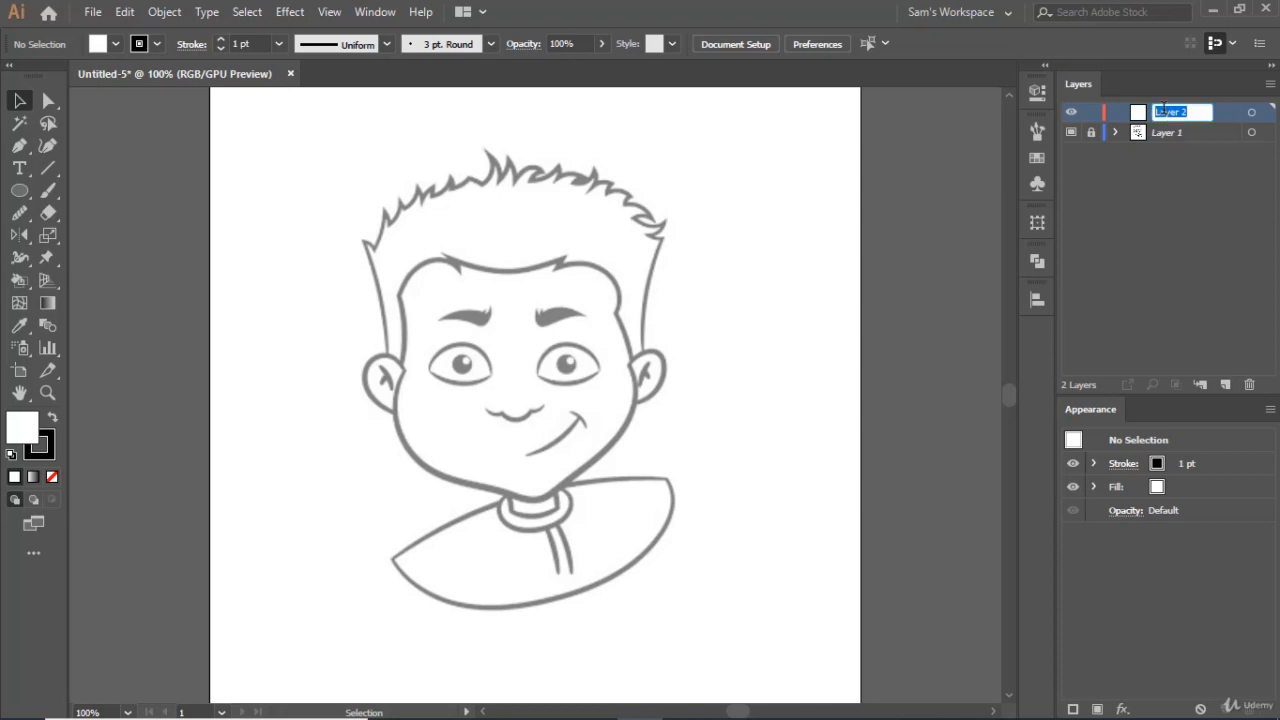
{"action": "type", "text": "Line Dwg"}
{"action": "key", "text": "Return"}
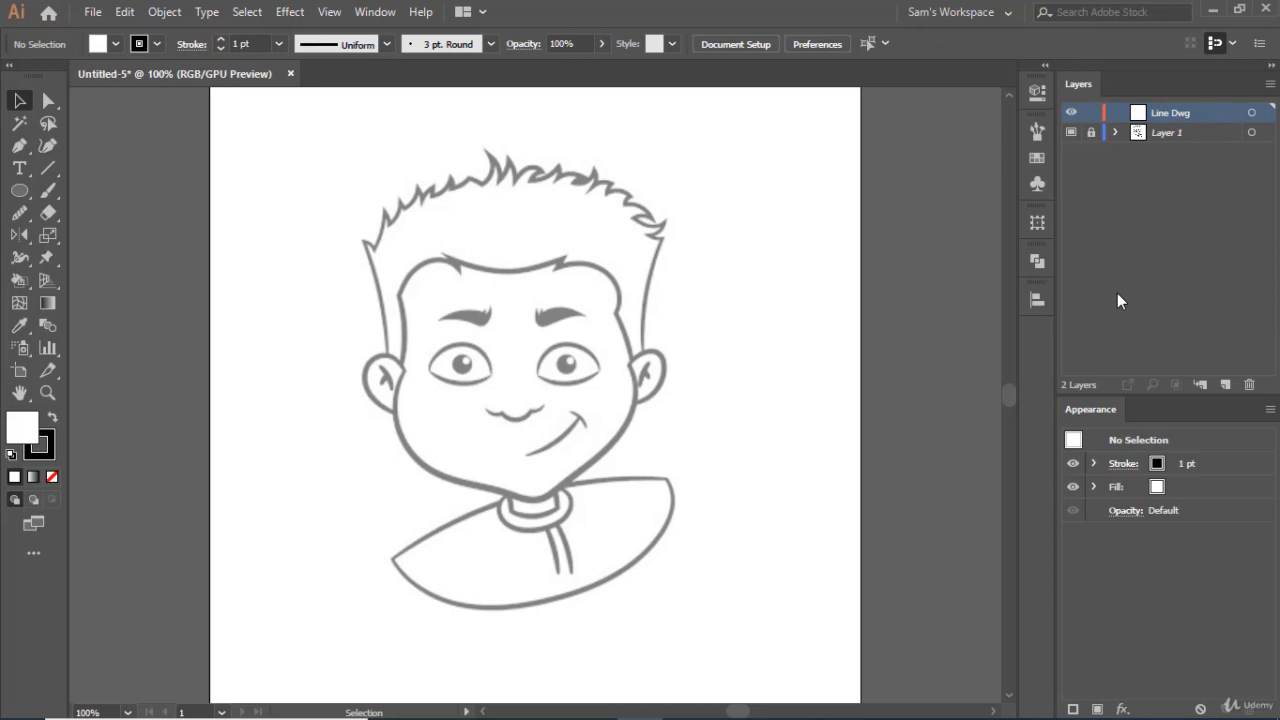
- Draw a small flat ellipse in the blank area to the right of the cartoon's hair
{"action": "left_click", "coordinate": [19, 190]}
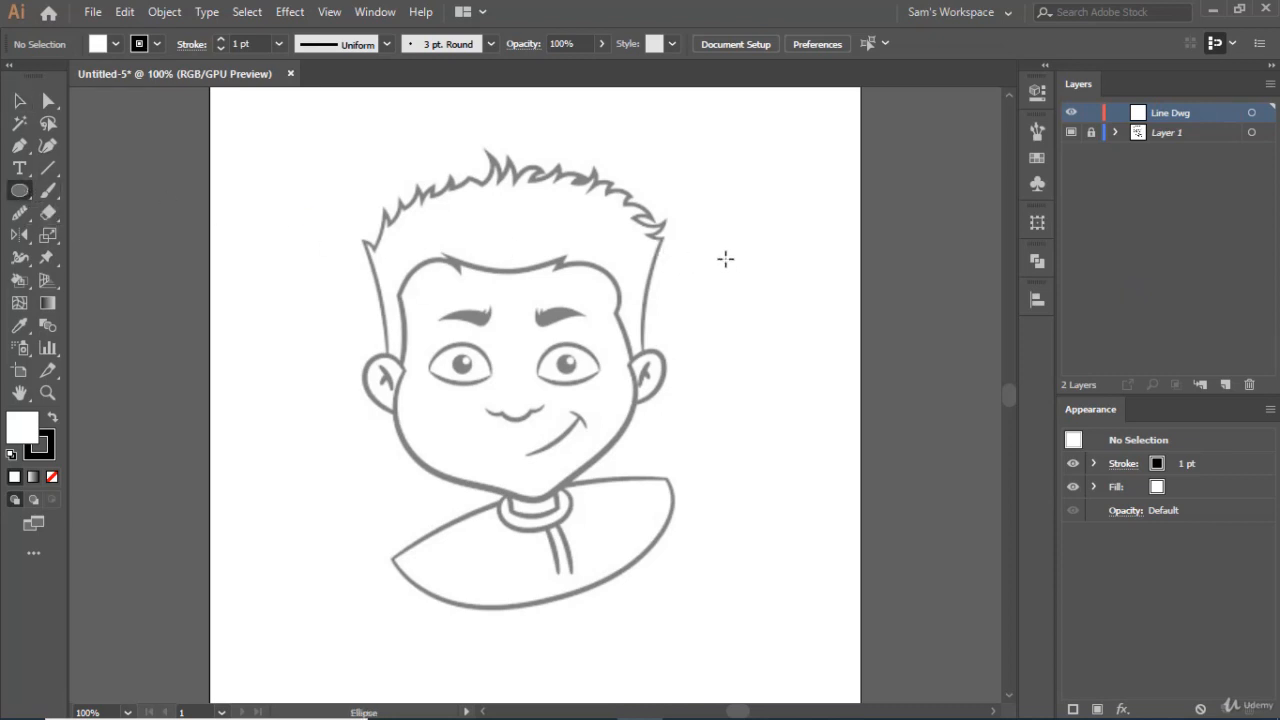
{"action": "left_click_drag", "start_coordinate": [726, 260], "coordinate": [753, 275]}
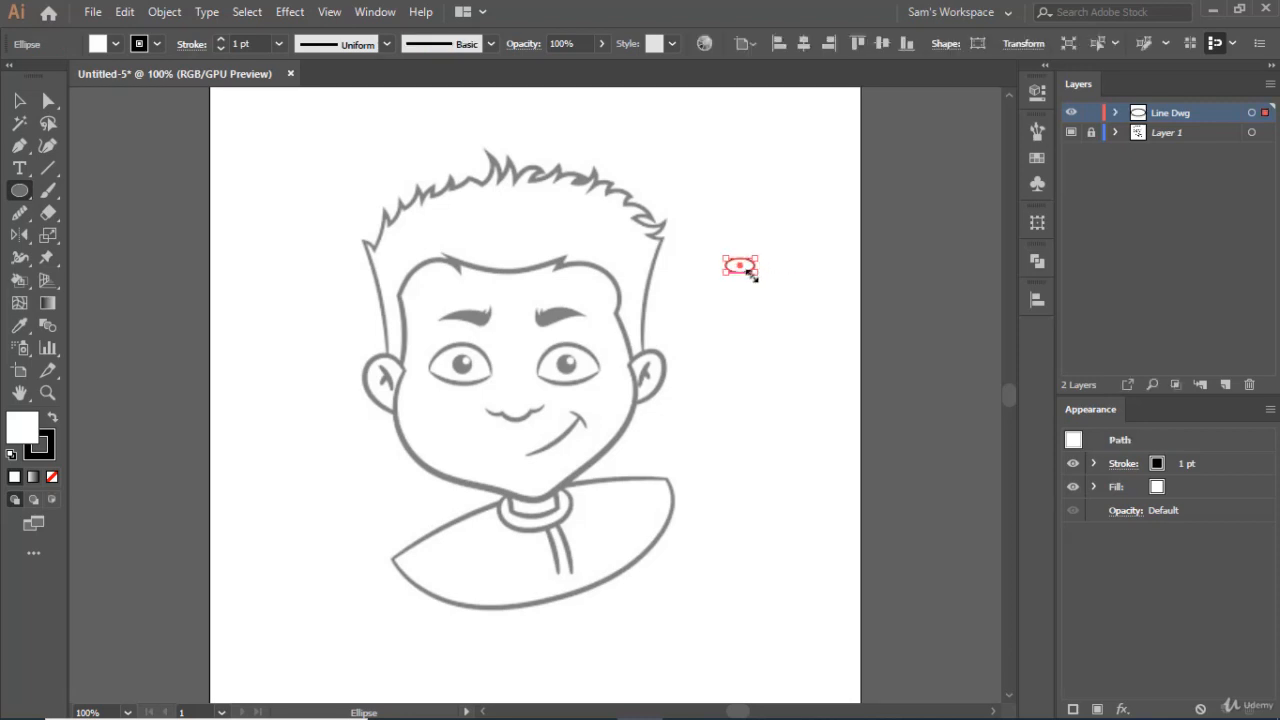
{"action": "scroll", "coordinate": [752, 277], "scroll_direction": "up", "scroll_amount": 3}
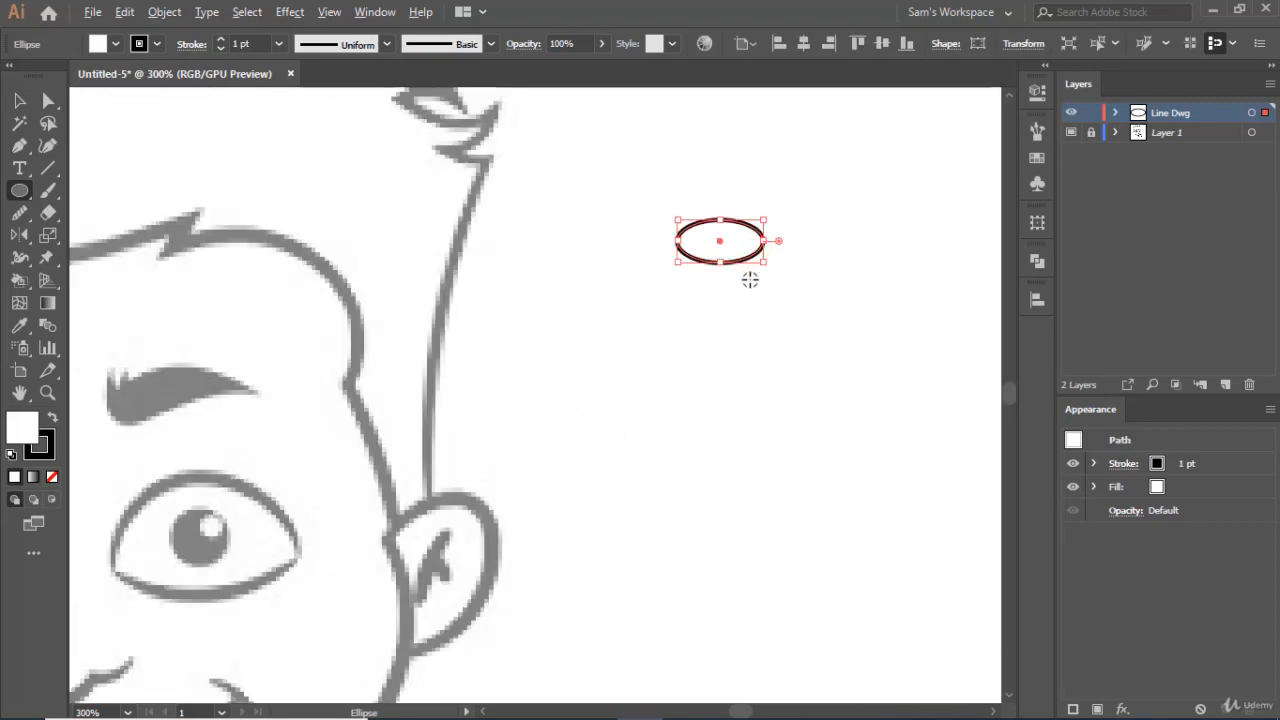
- Give the ellipse a black fill and remove its stroke
{"action": "left_click", "coordinate": [118, 46]}
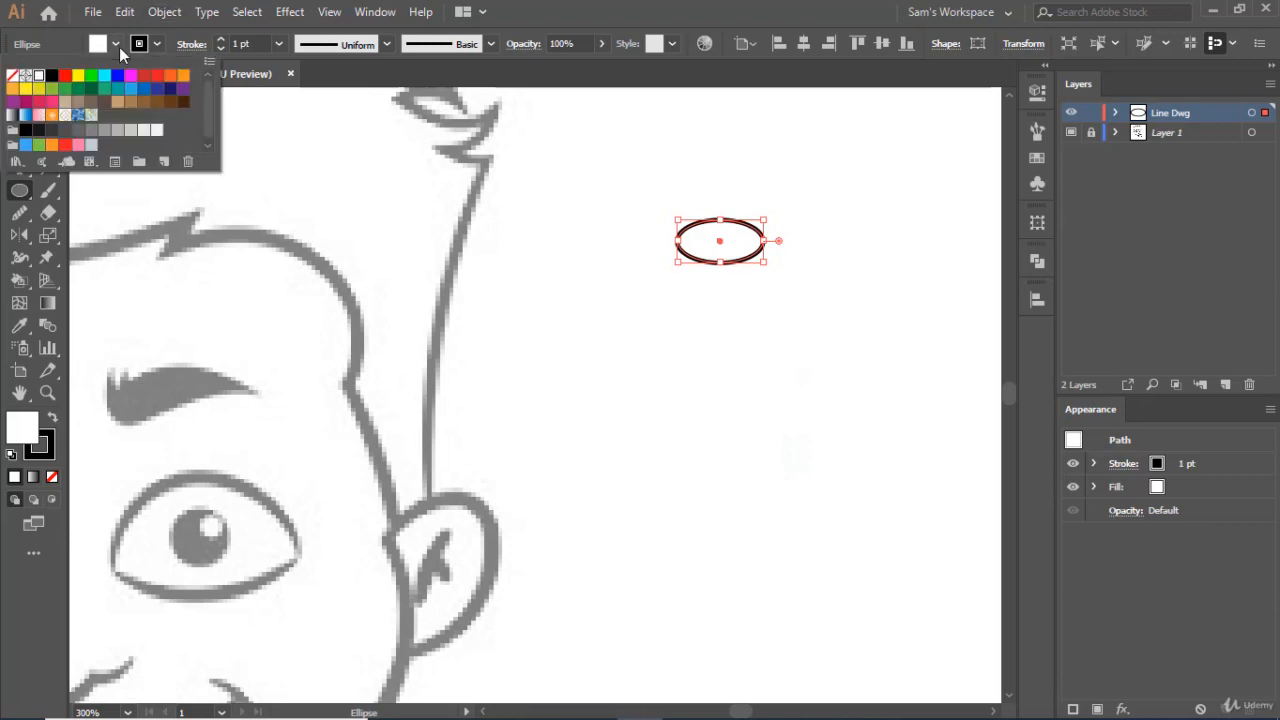
{"action": "left_click", "coordinate": [52, 76]}
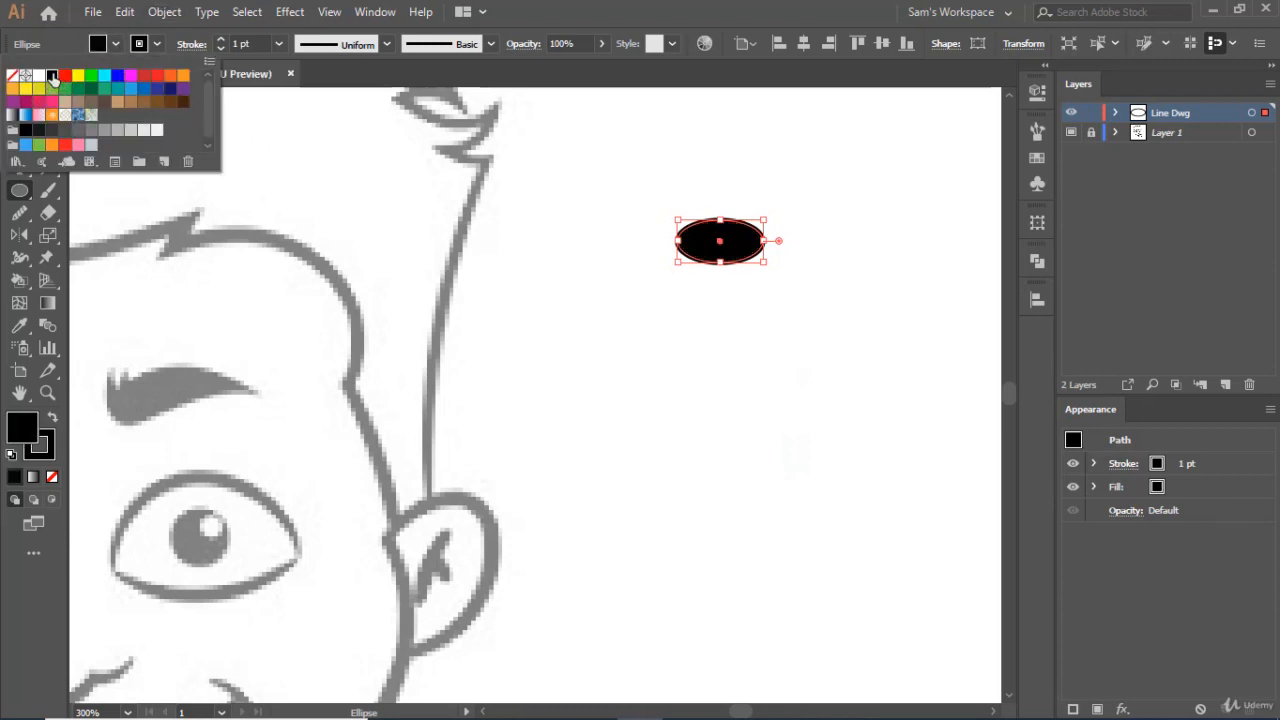
{"action": "left_click", "coordinate": [157, 46]}
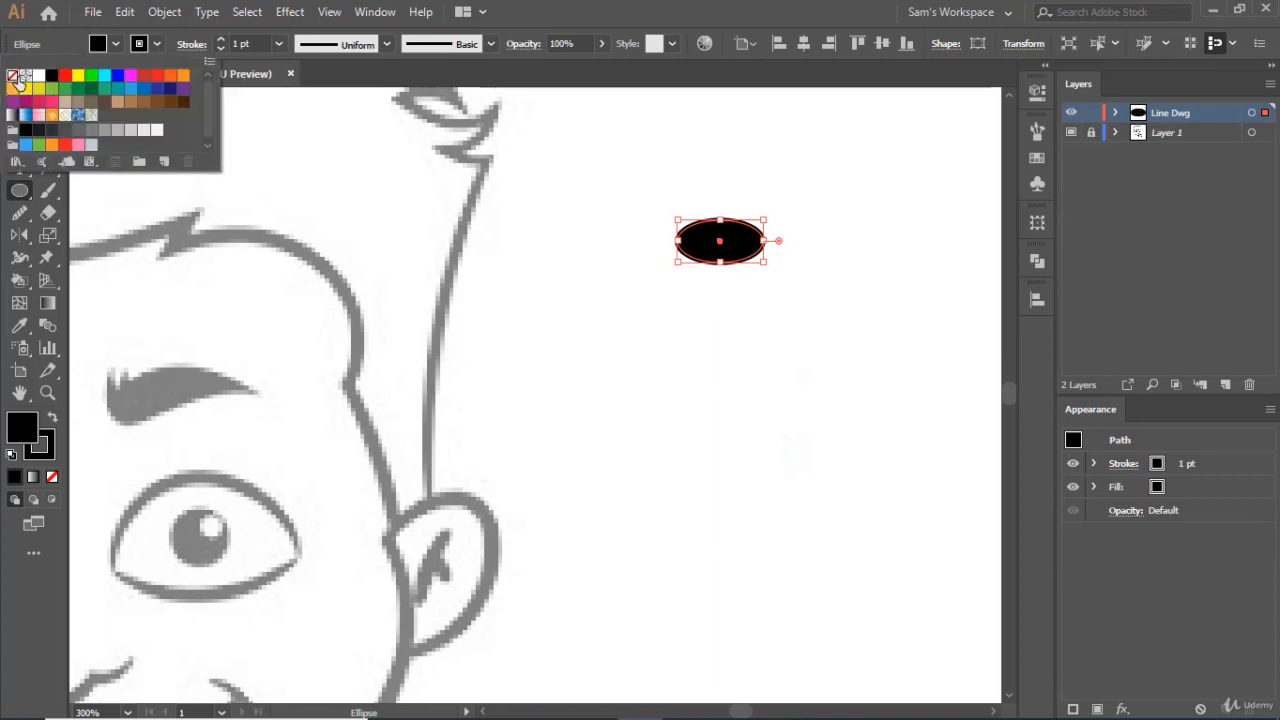
{"action": "left_click", "coordinate": [14, 77]}
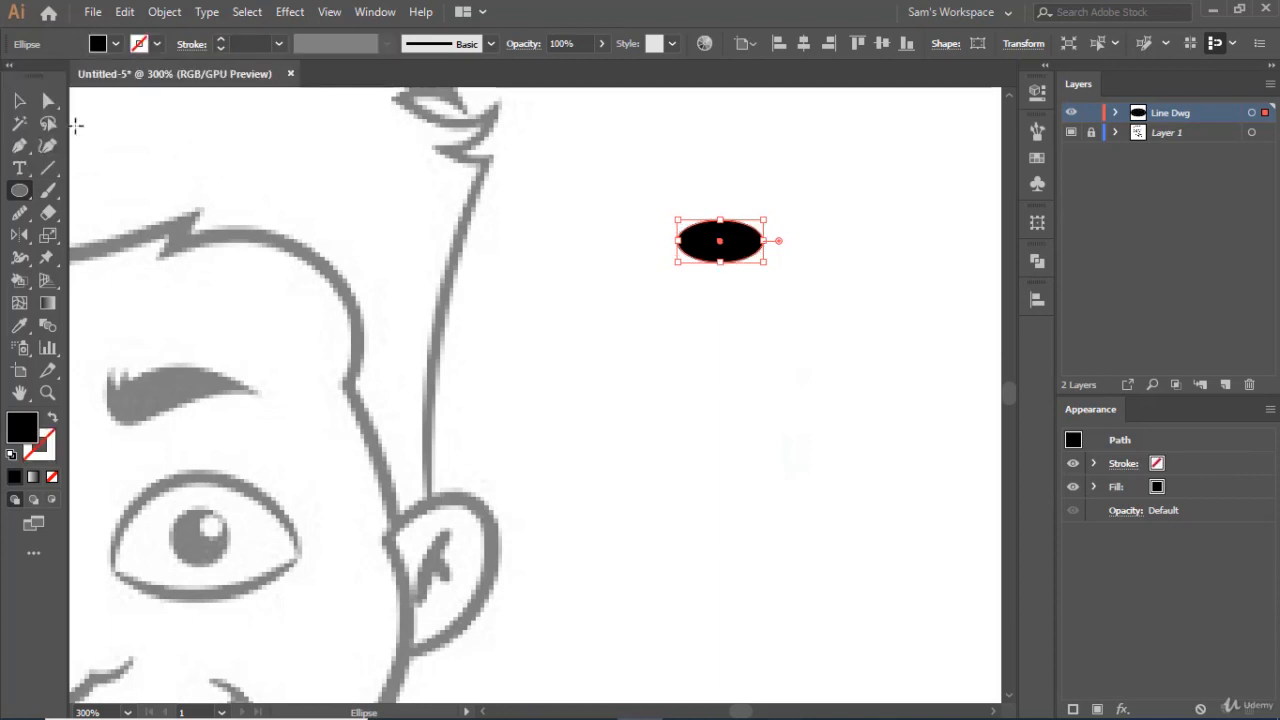
- Select only the ellipse's right anchor point with the Direct Selection tool
{"action": "left_click", "coordinate": [47, 104]}
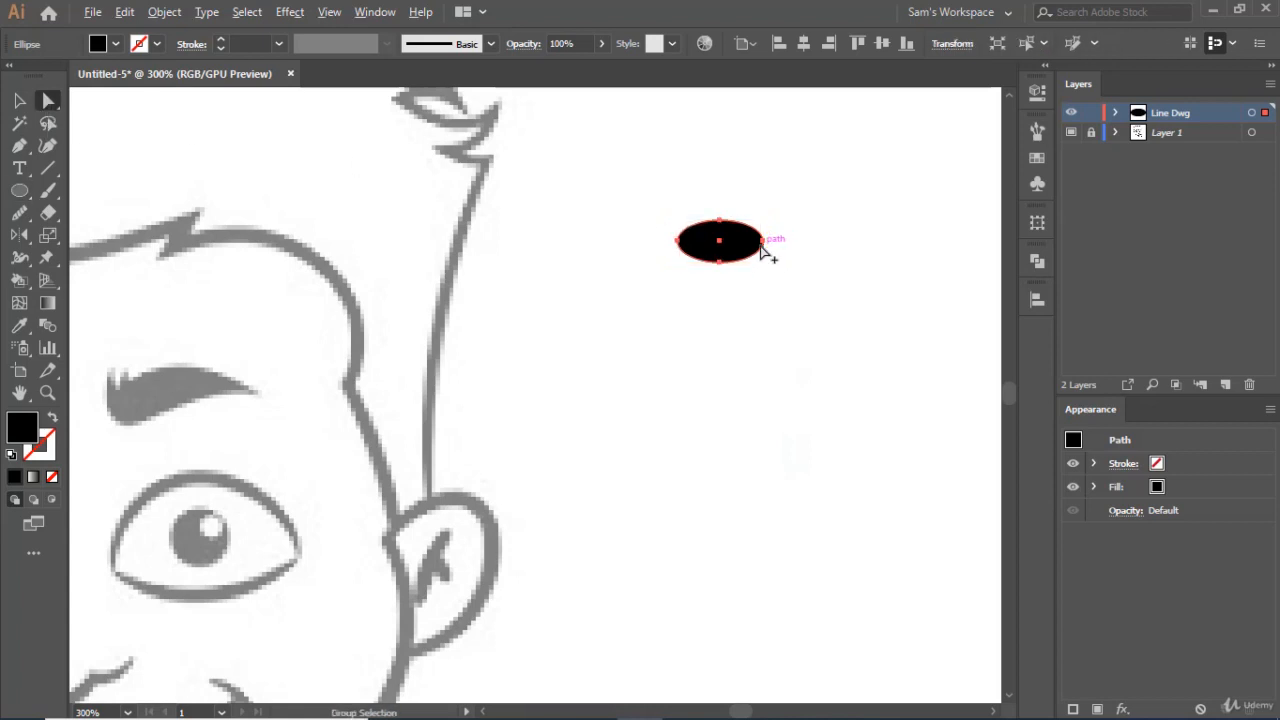
{"action": "scroll", "coordinate": [762, 251], "scroll_direction": "up", "scroll_amount": 2}
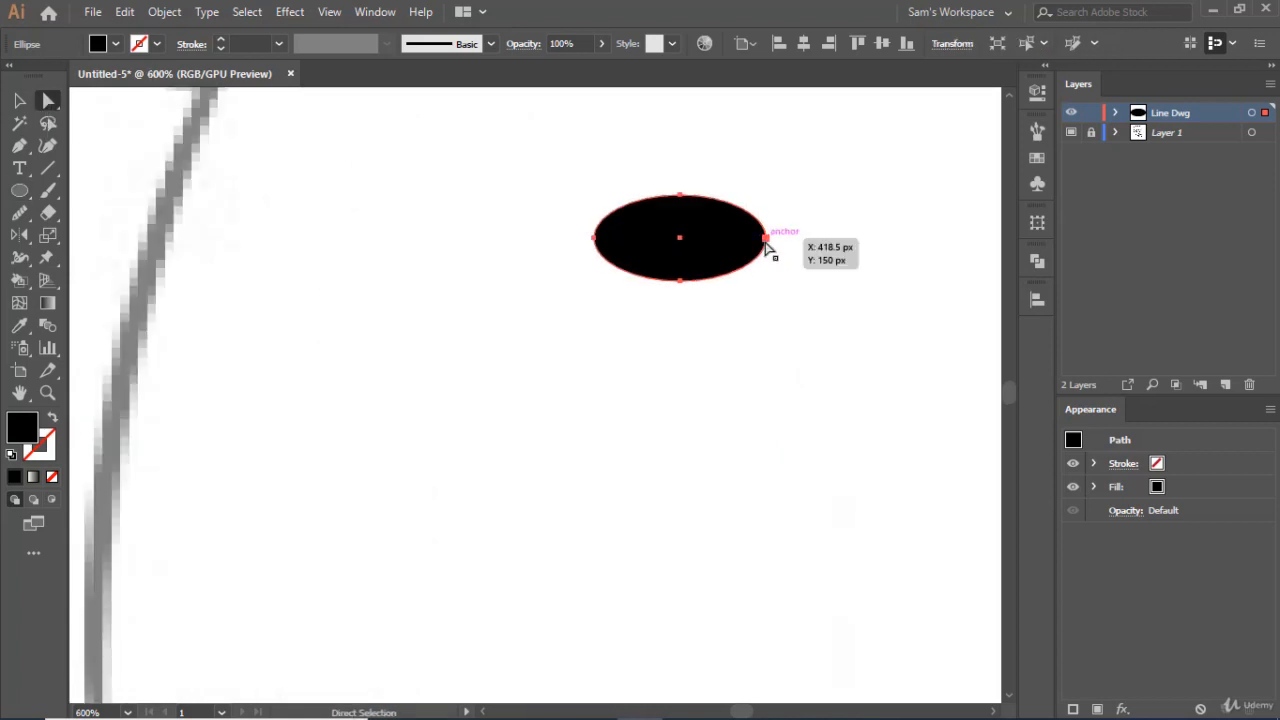
{"action": "left_click", "coordinate": [765, 240]}
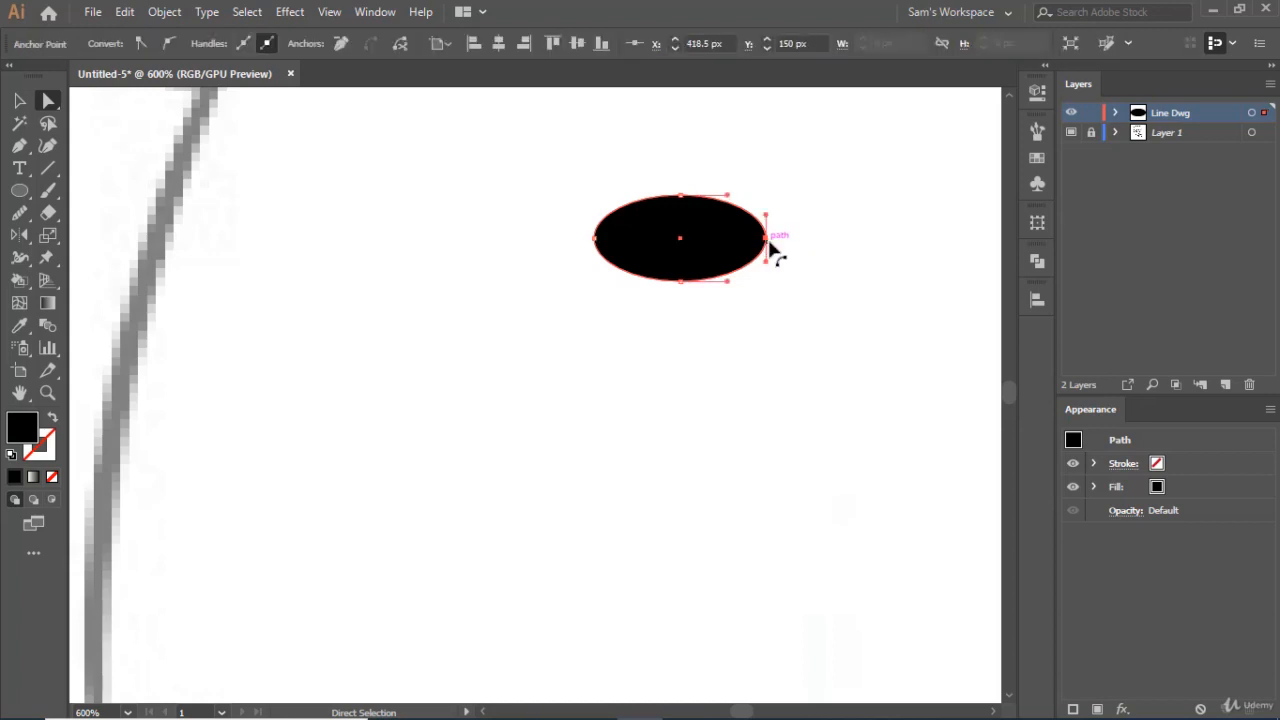
{"action": "scroll", "coordinate": [773, 251], "scroll_direction": "left", "scroll_amount": 2}
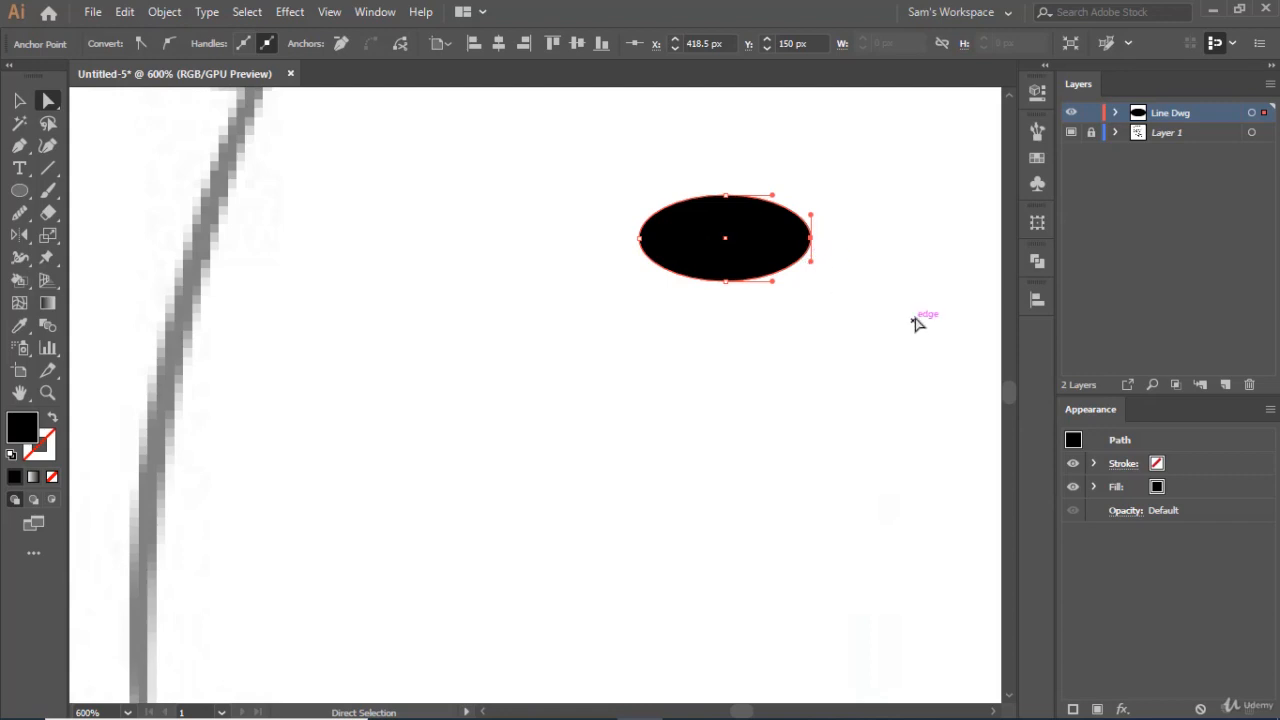
{"action": "scroll", "coordinate": [915, 322], "scroll_direction": "up", "scroll_amount": 2}
{"action": "scroll", "coordinate": [820, 215], "scroll_direction": "up", "scroll_amount": 3}
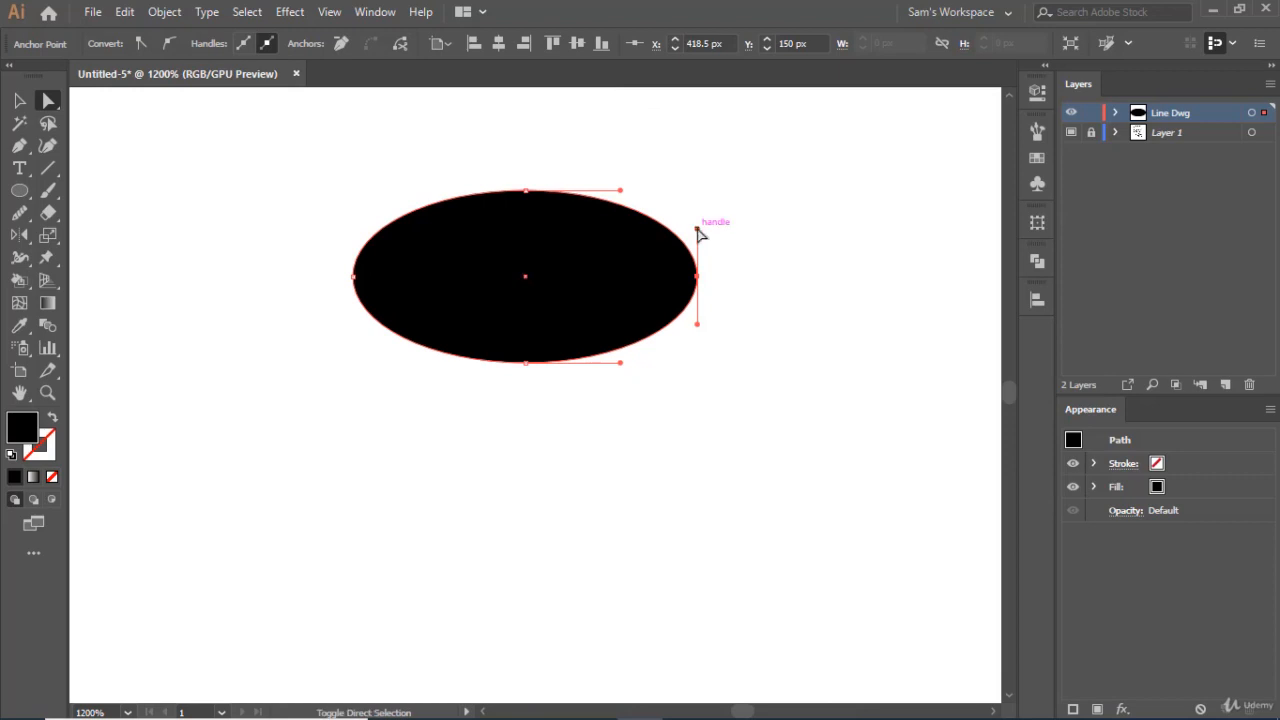
- Try to taper the ellipse's right end by pulling the right anchor's upper handle inward, and undo the change
{"action": "left_click_drag", "start_coordinate": [697, 229], "coordinate": [703, 266]}
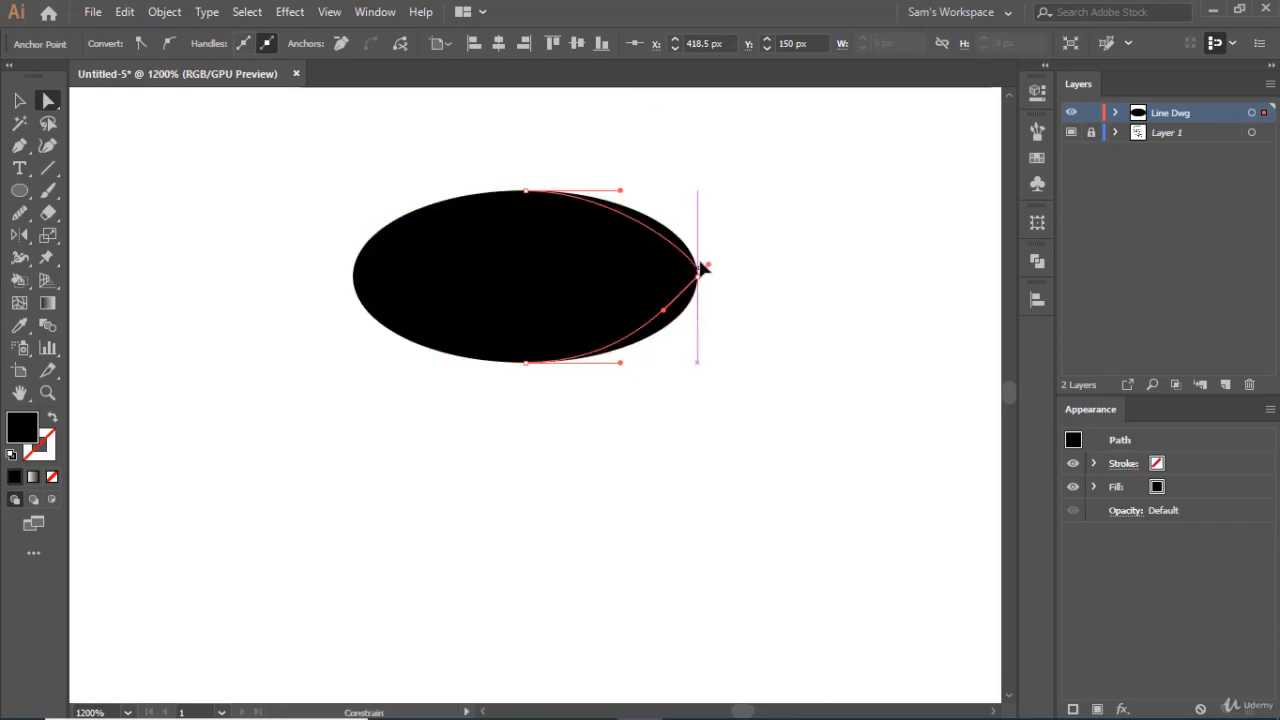
{"action": "left_click_drag", "start_coordinate": [699, 268], "coordinate": [701, 270]}
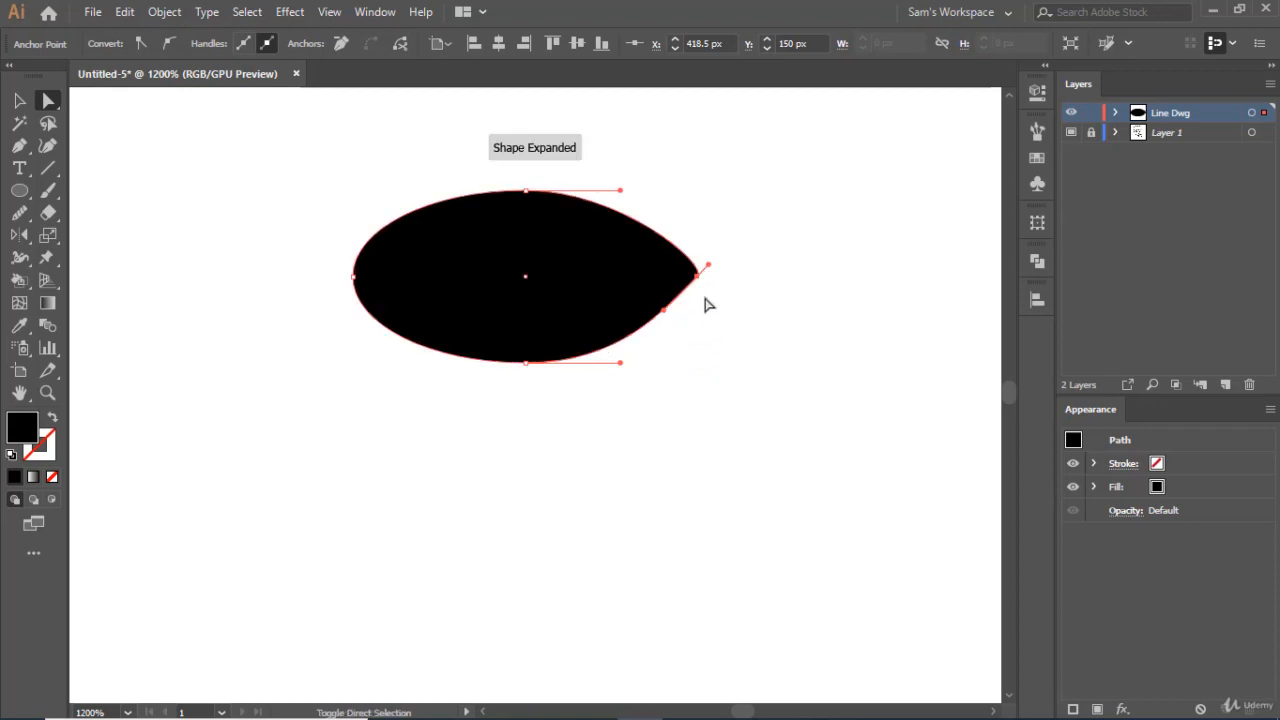
{"action": "key", "text": "ctrl+z"}
{"action": "key", "text": "ctrl+z"}
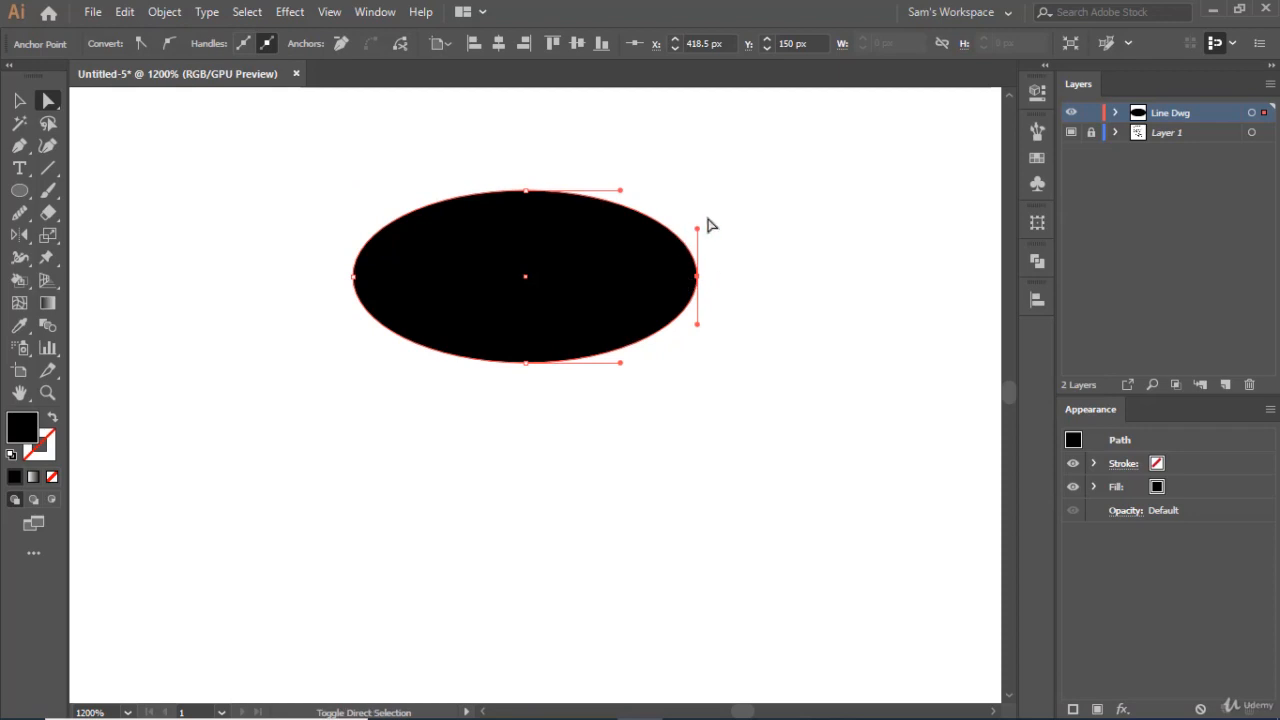
- Try to taper the ellipse's right end by moving the right anchor's upper handle freely, and undo the changes
{"action": "scroll", "coordinate": [698, 268], "scroll_direction": "up", "scroll_amount": 2}
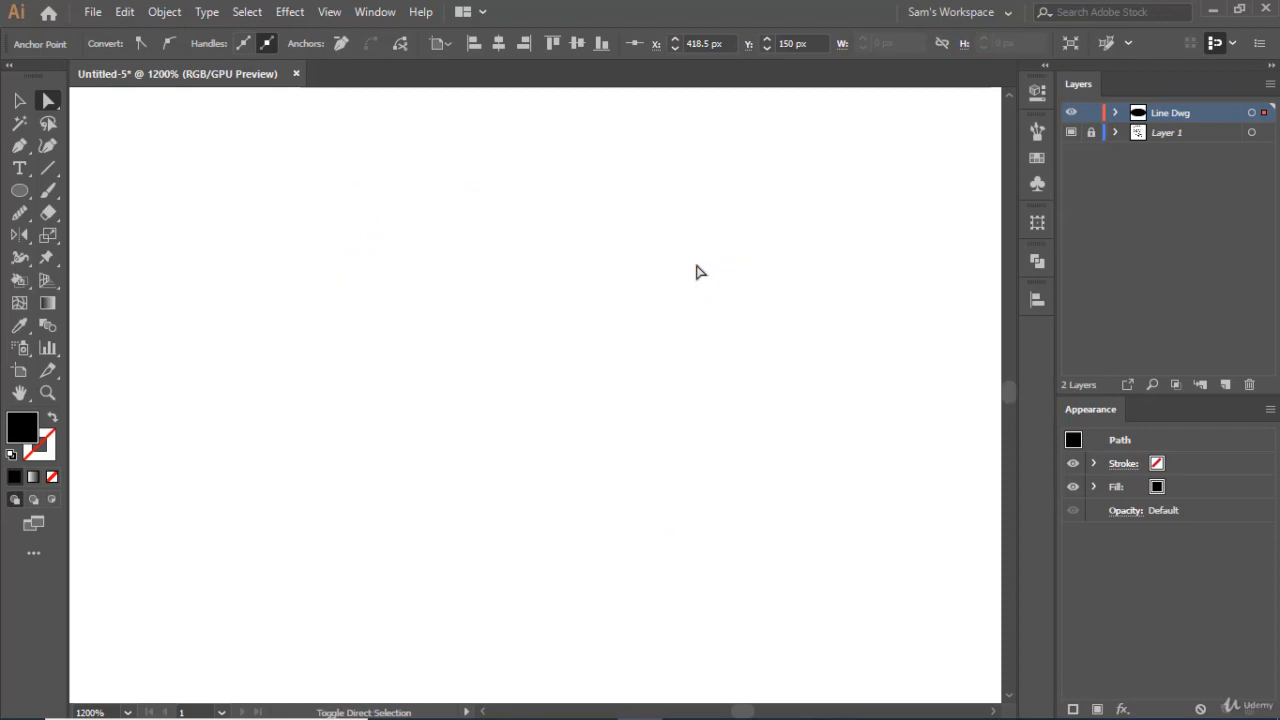
{"action": "scroll", "coordinate": [698, 268], "scroll_direction": "down", "scroll_amount": 2}
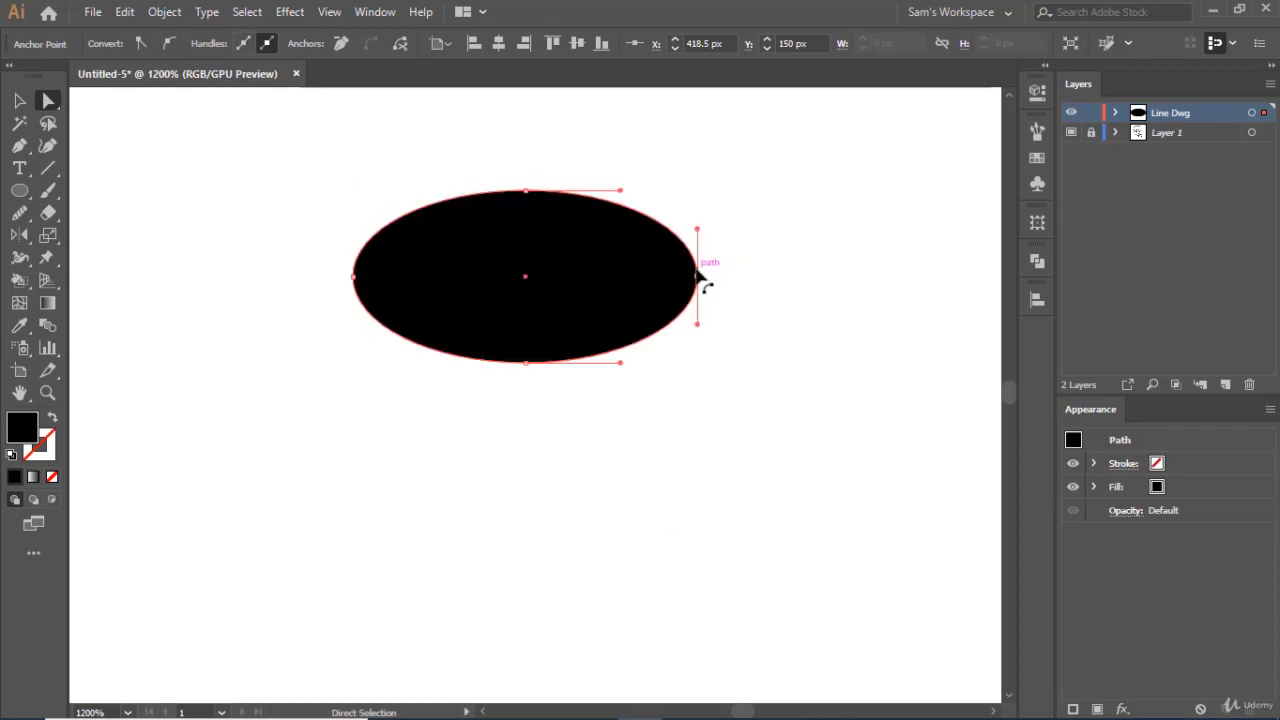
{"action": "scroll", "coordinate": [698, 270], "scroll_direction": "up", "scroll_amount": 3}
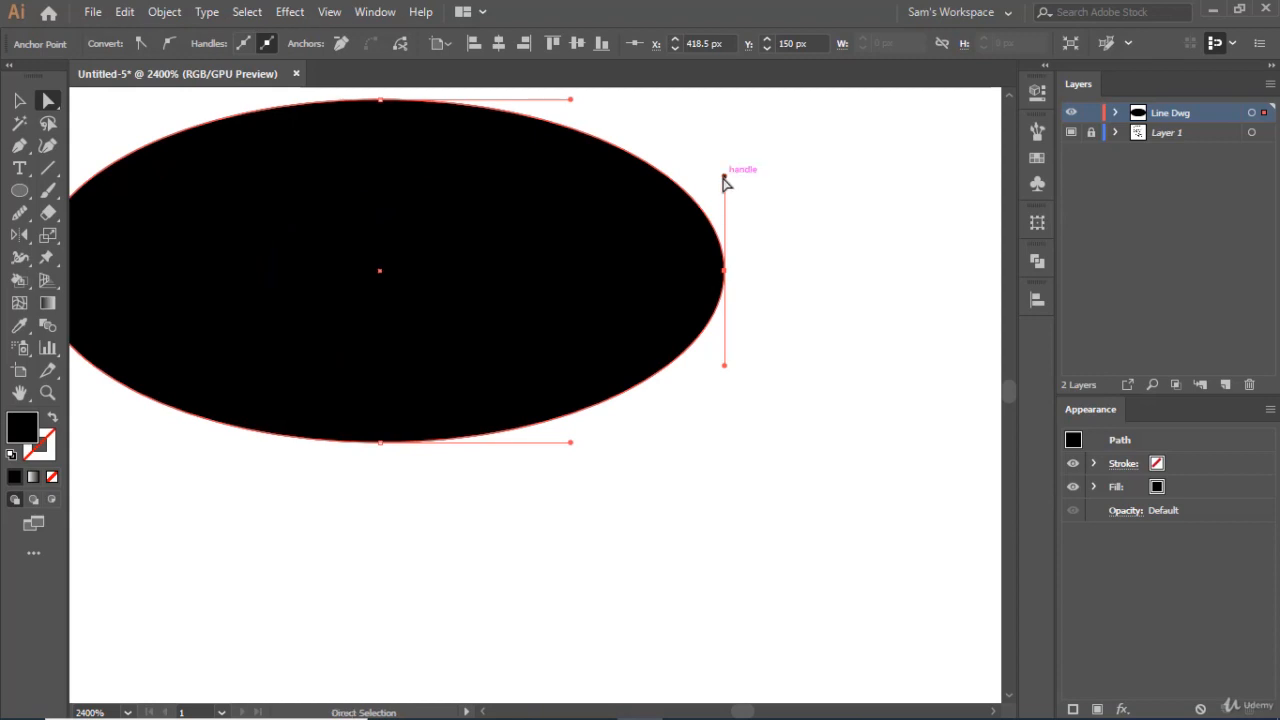
{"action": "left_click_drag", "start_coordinate": [724, 177], "coordinate": [726, 200]}
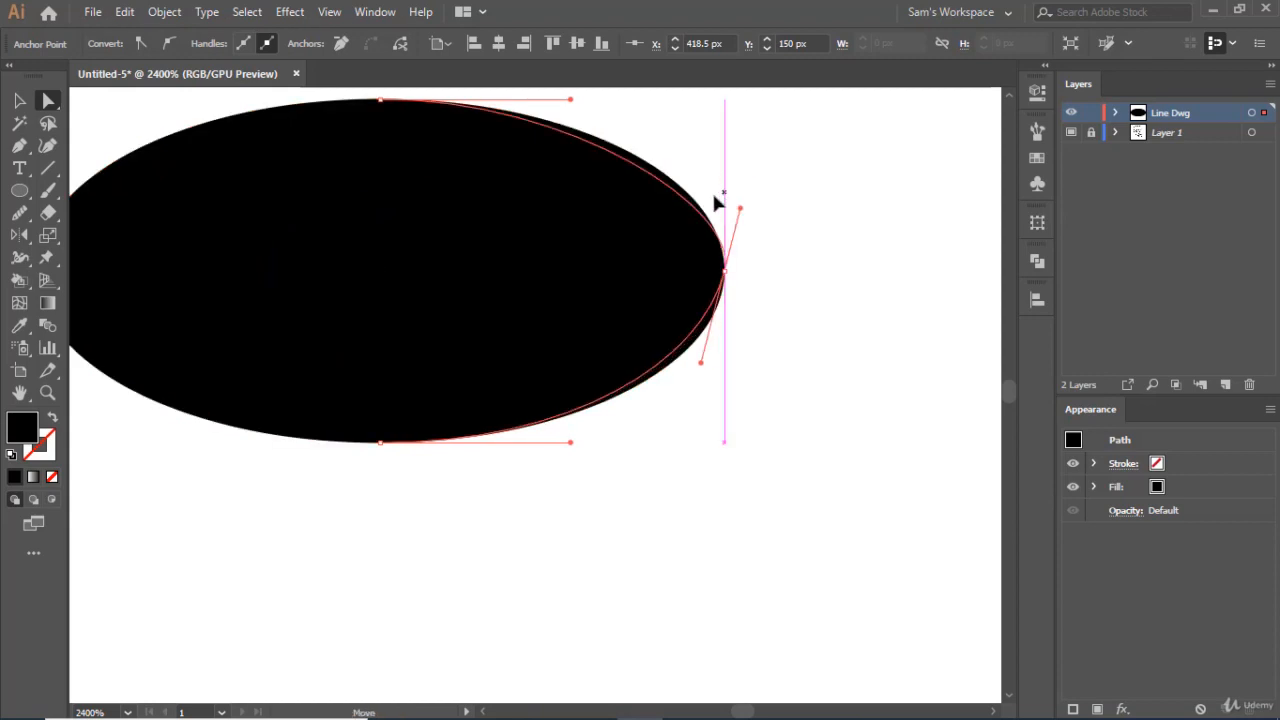
{"action": "left_click_drag", "start_coordinate": [717, 209], "coordinate": [729, 240]}
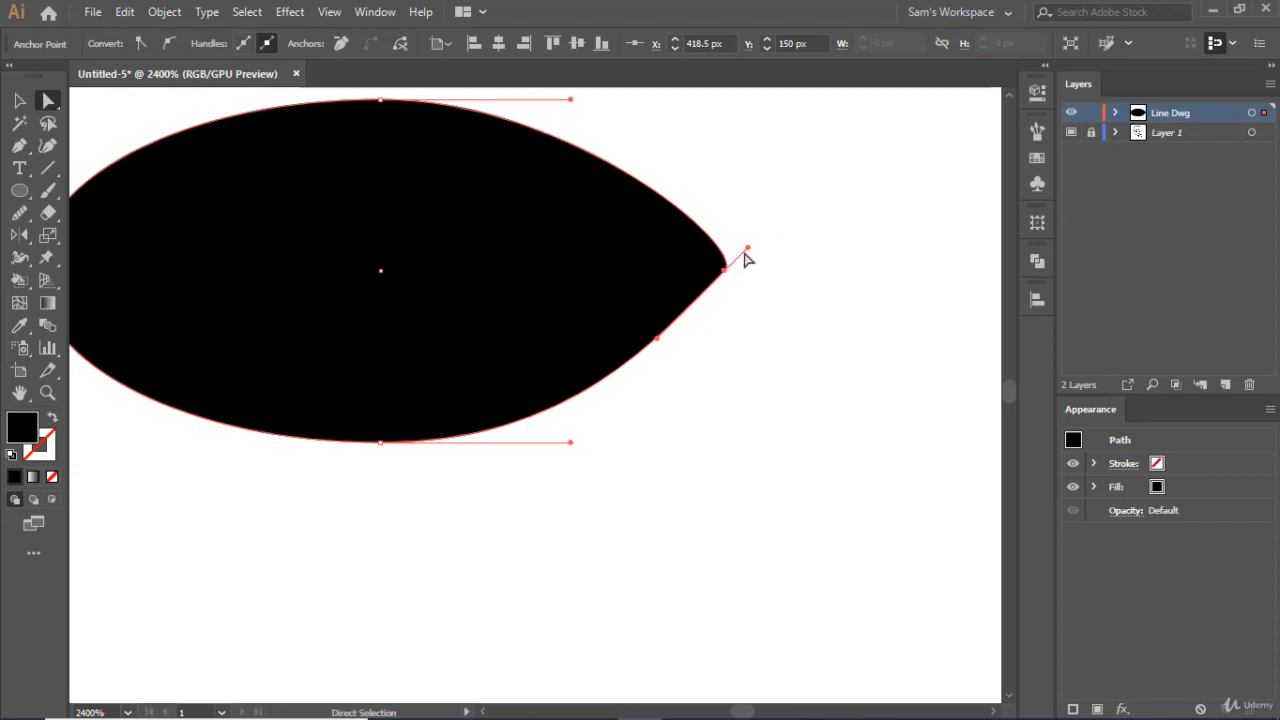
{"action": "mouse_move", "coordinate": [748, 250]}
{"action": "left_mouse_down"}
{"action": "mouse_move", "coordinate": [731, 229]}
{"action": "mouse_move", "coordinate": [725, 246]}
{"action": "left_mouse_up"}
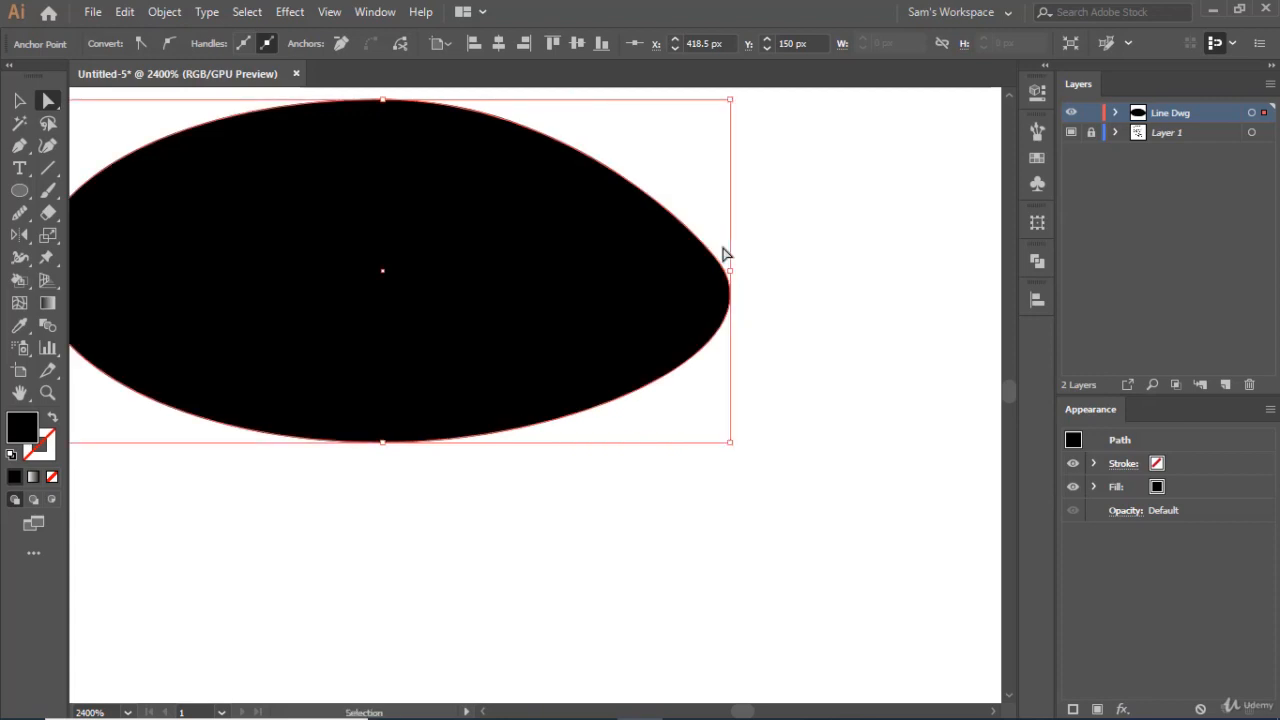
{"action": "key", "text": "ctrl+z"}
{"action": "key", "text": "ctrl+z"}
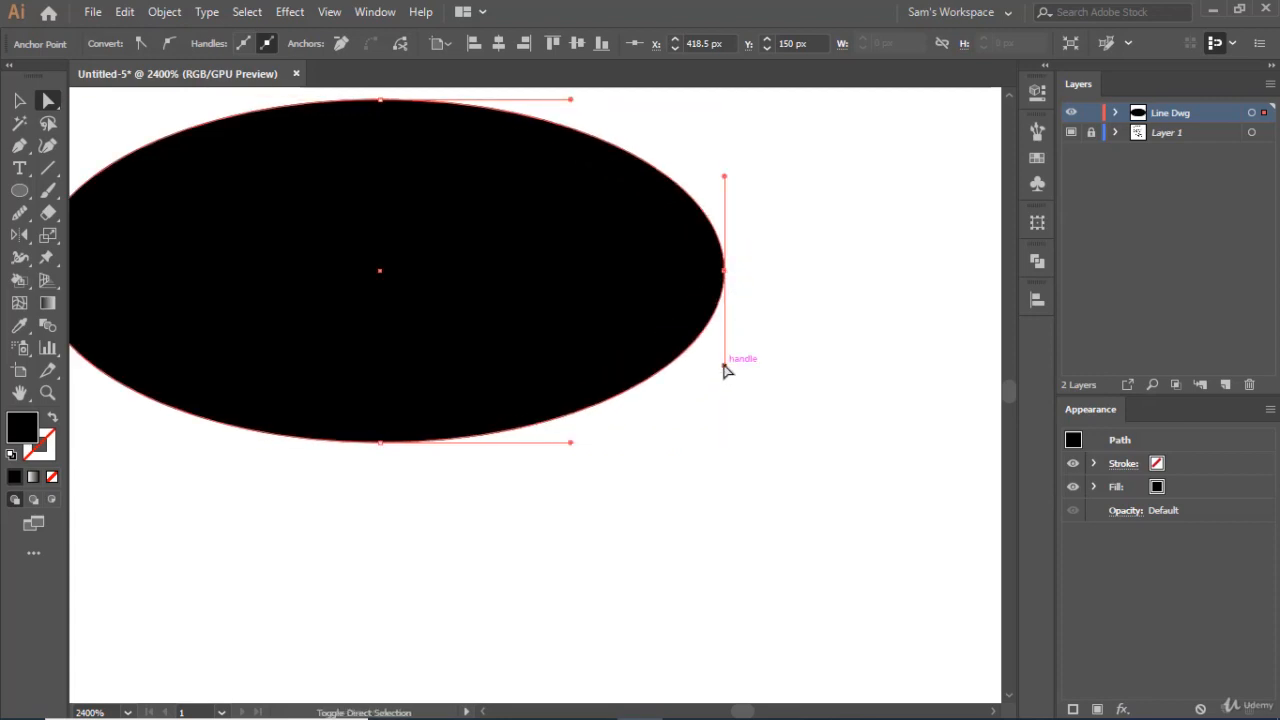
- Shorten the right anchor's lower and upper handles equally, keeping them vertical, to taper the ellipse's right end
{"action": "left_click_drag", "start_coordinate": [726, 367], "coordinate": [730, 318]}
{"action": "key", "text": "ctrl+z"}
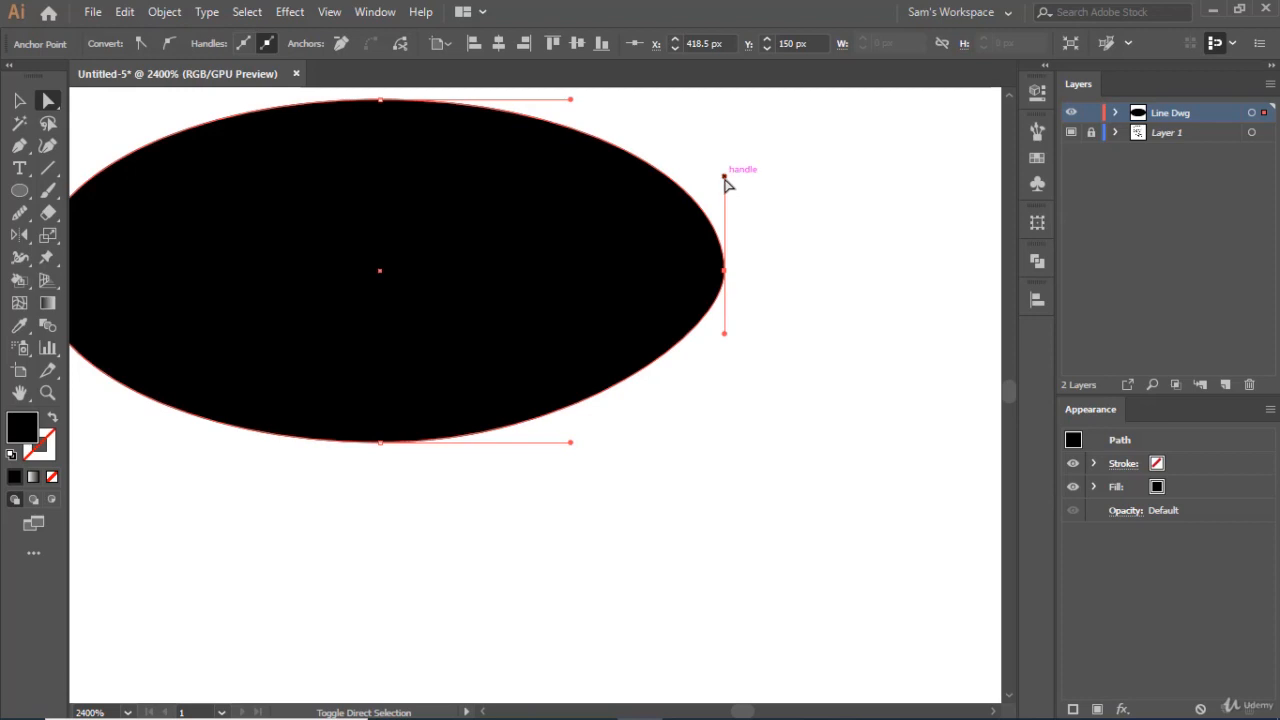
{"action": "left_click_drag", "start_coordinate": [726, 178], "coordinate": [724, 208]}
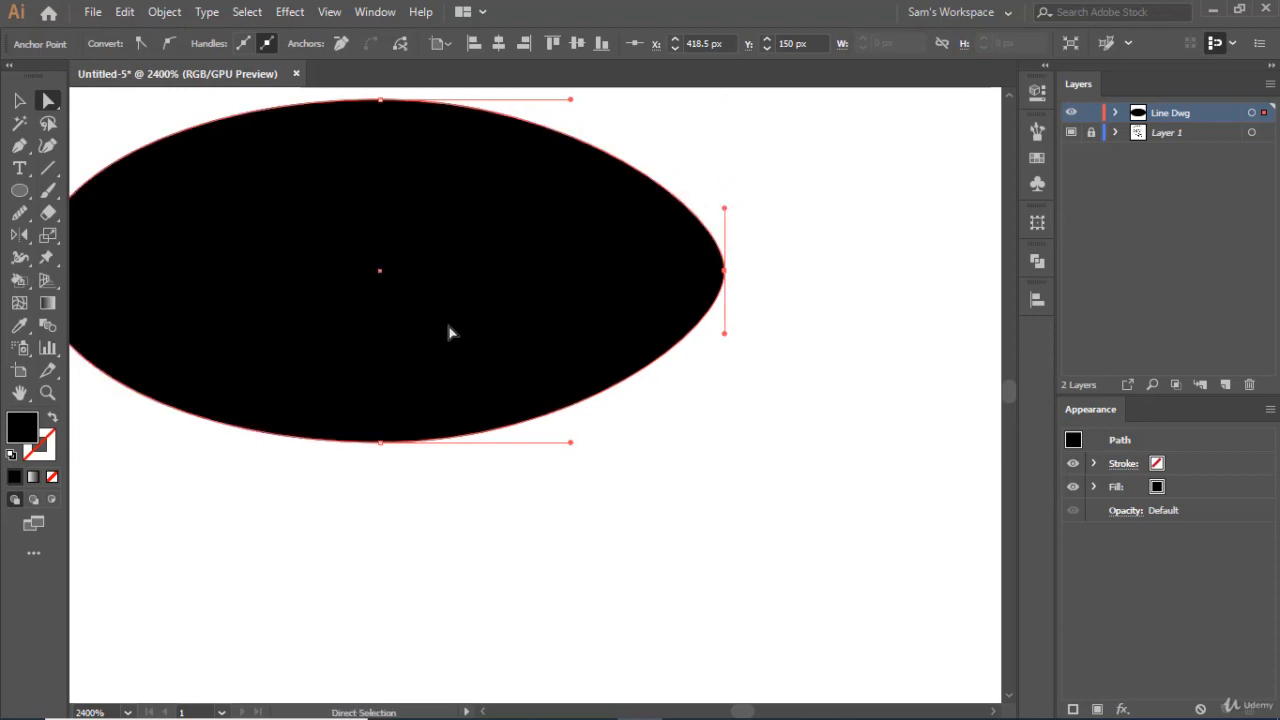
- Select the ellipse's left anchor point and shorten both its vertical handles to match the tapered right end
{"action": "left_click_drag", "start_coordinate": [449, 323], "coordinate": [635, 335]}
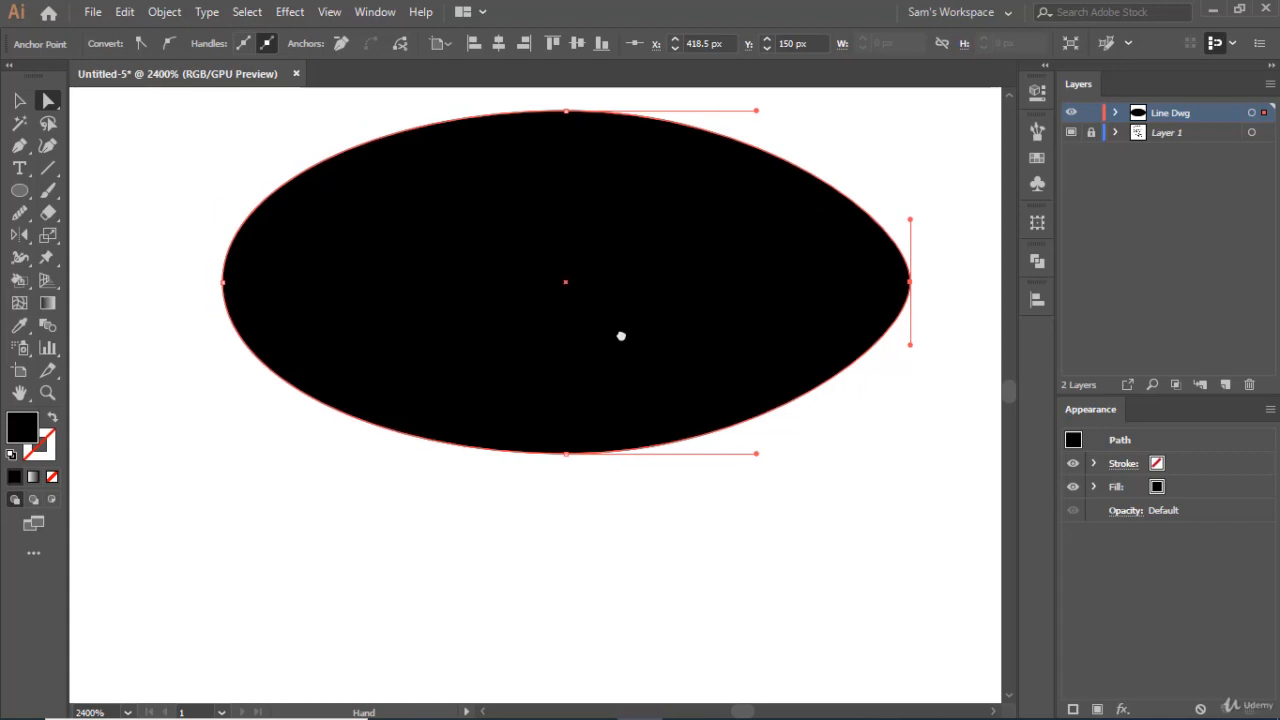
{"action": "left_click", "coordinate": [224, 283]}
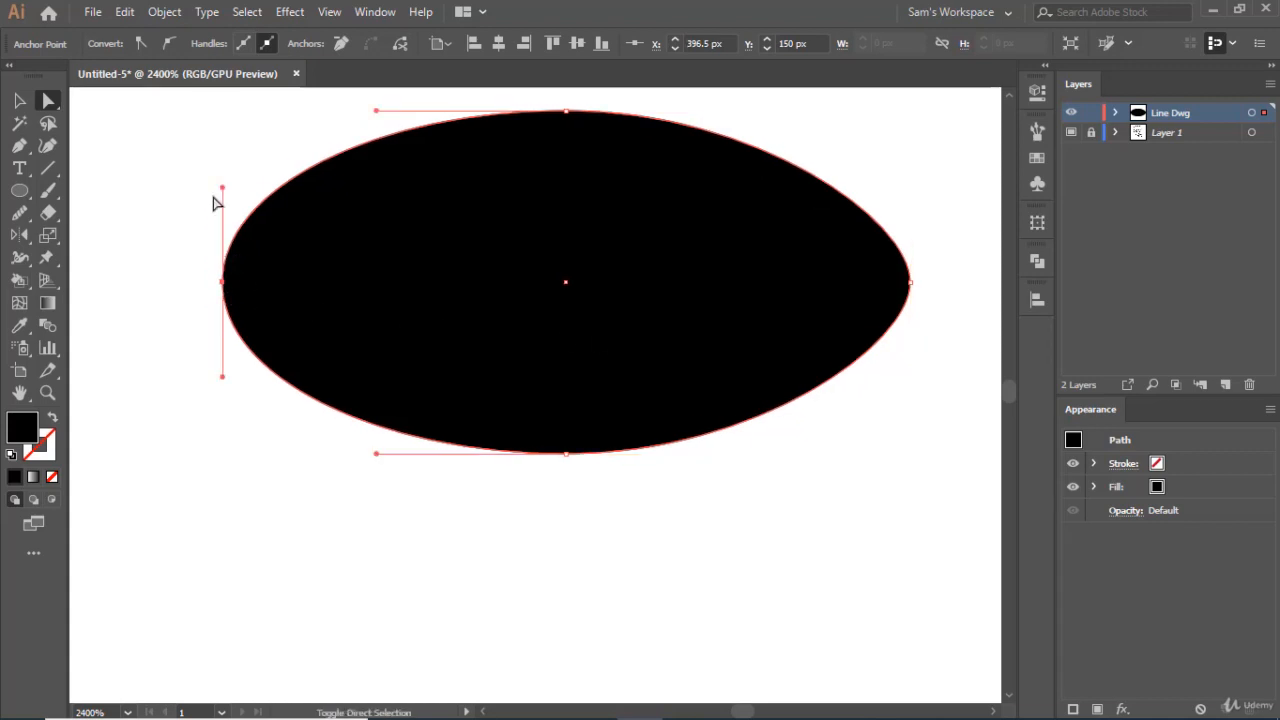
{"action": "left_click_drag", "start_coordinate": [224, 191], "coordinate": [221, 230]}
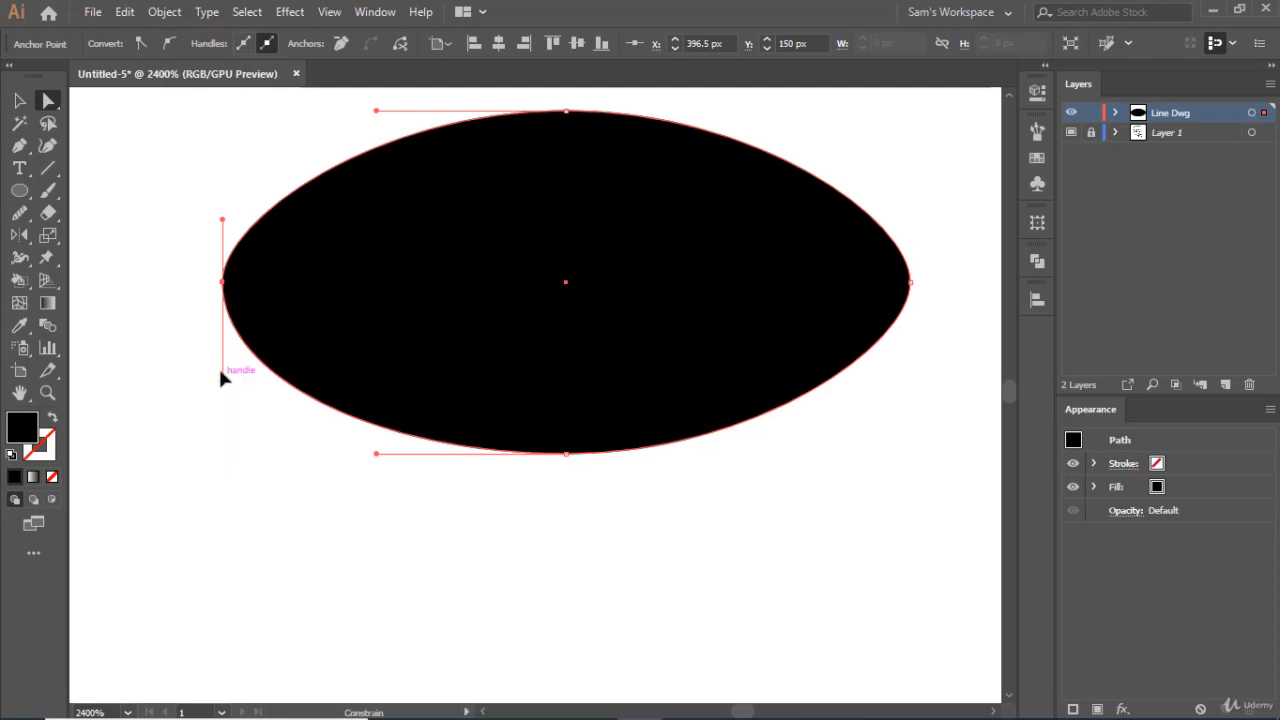
{"action": "left_click_drag", "start_coordinate": [221, 373], "coordinate": [223, 346]}
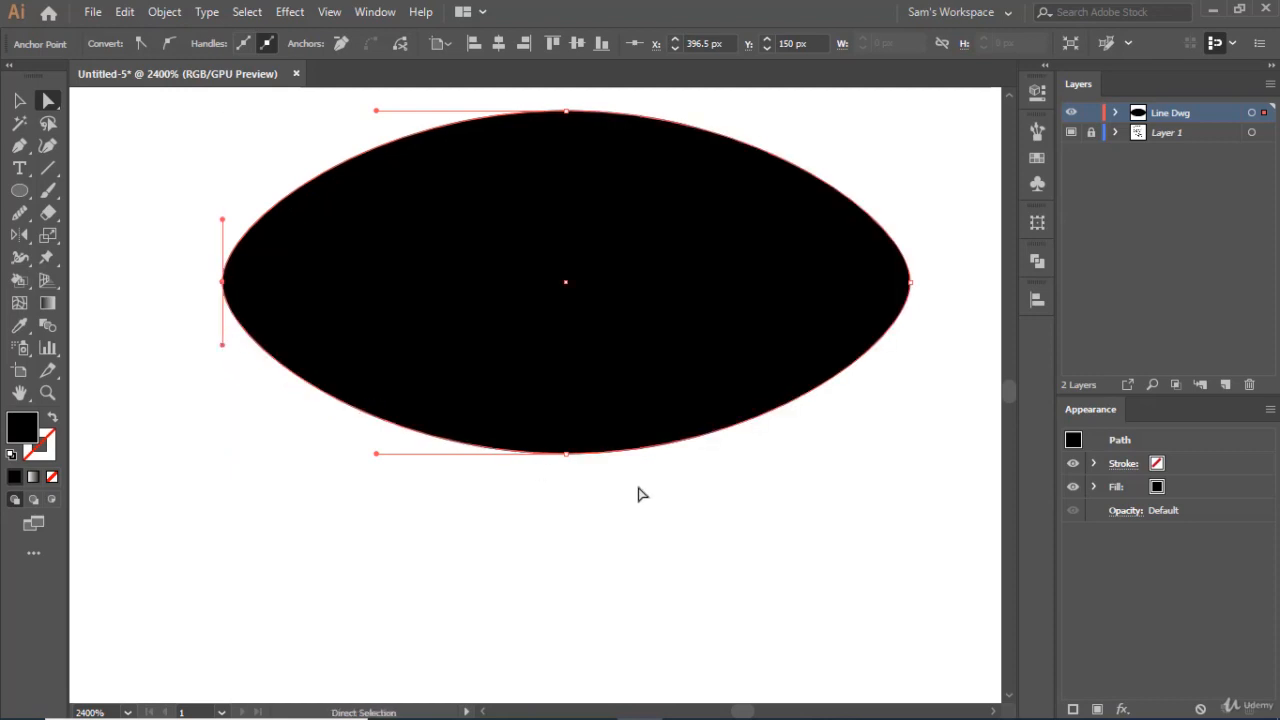
{"action": "left_click", "coordinate": [571, 466]}
{"action": "left_click", "coordinate": [574, 457]}
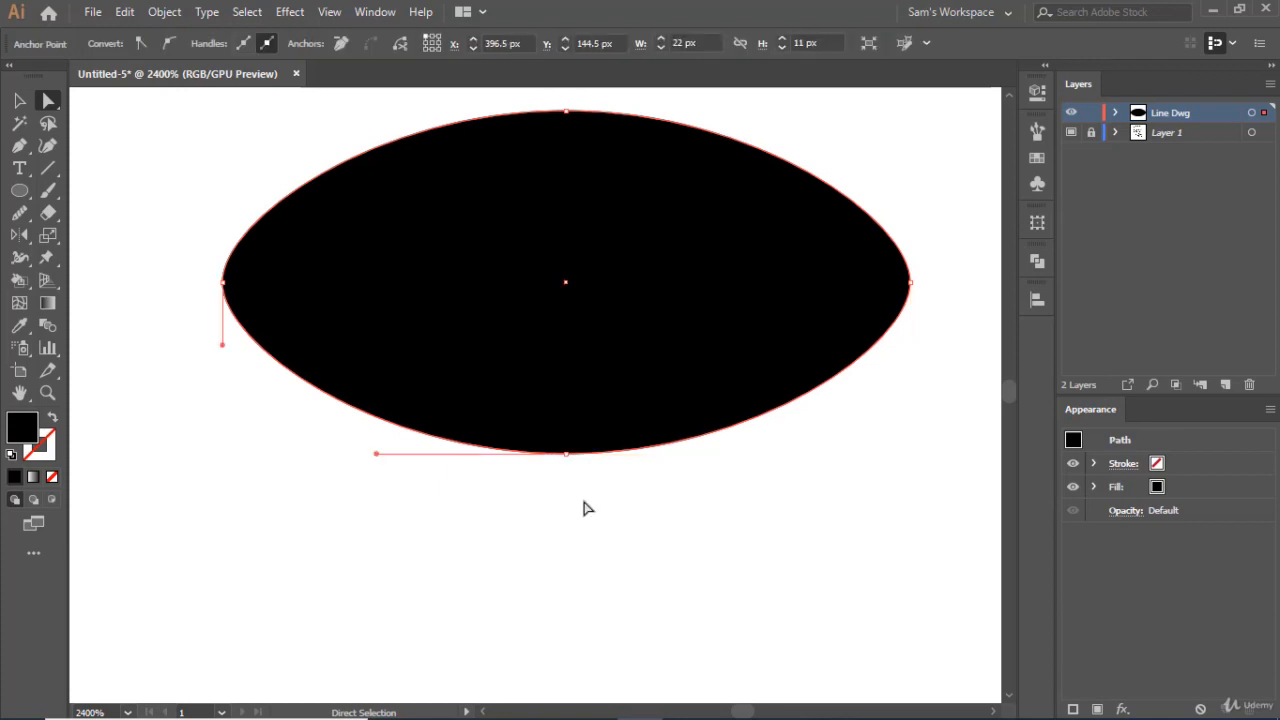
{"action": "key", "text": "ctrl+z"}
{"action": "key", "text": "ctrl+z"}
{"action": "key", "text": "ctrl+z"}
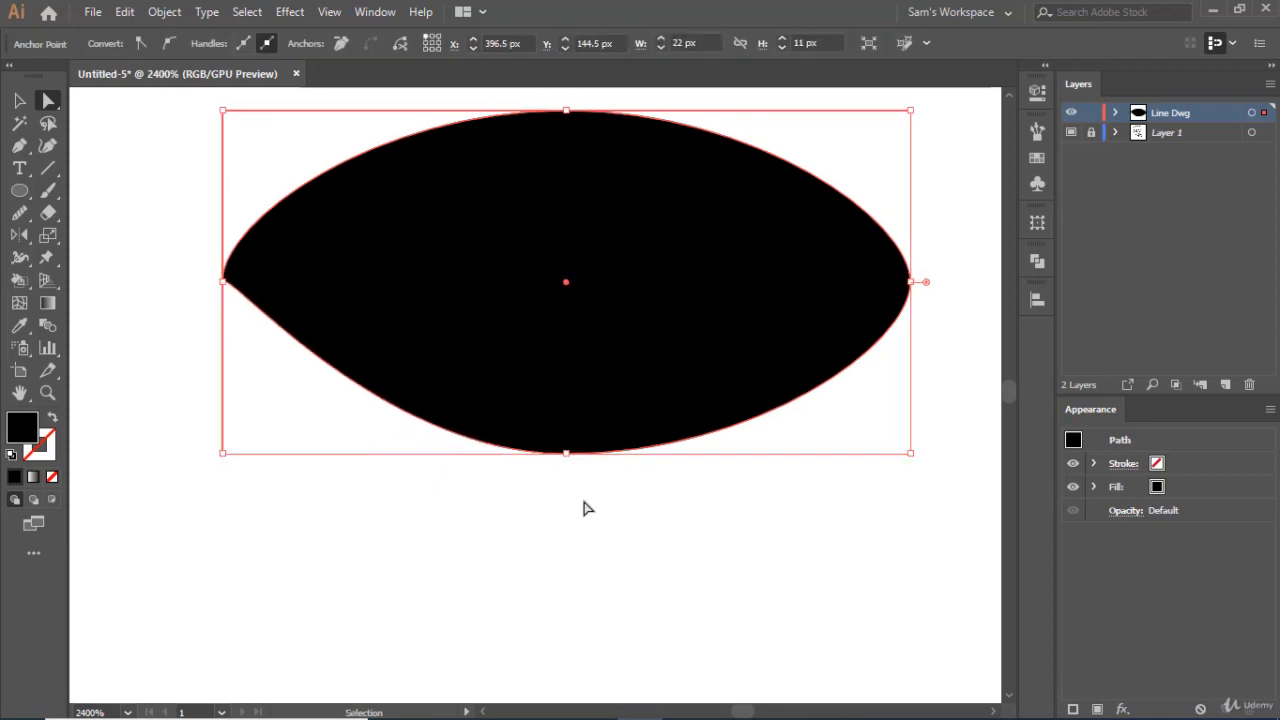
{"action": "key", "text": "ctrl+z"}
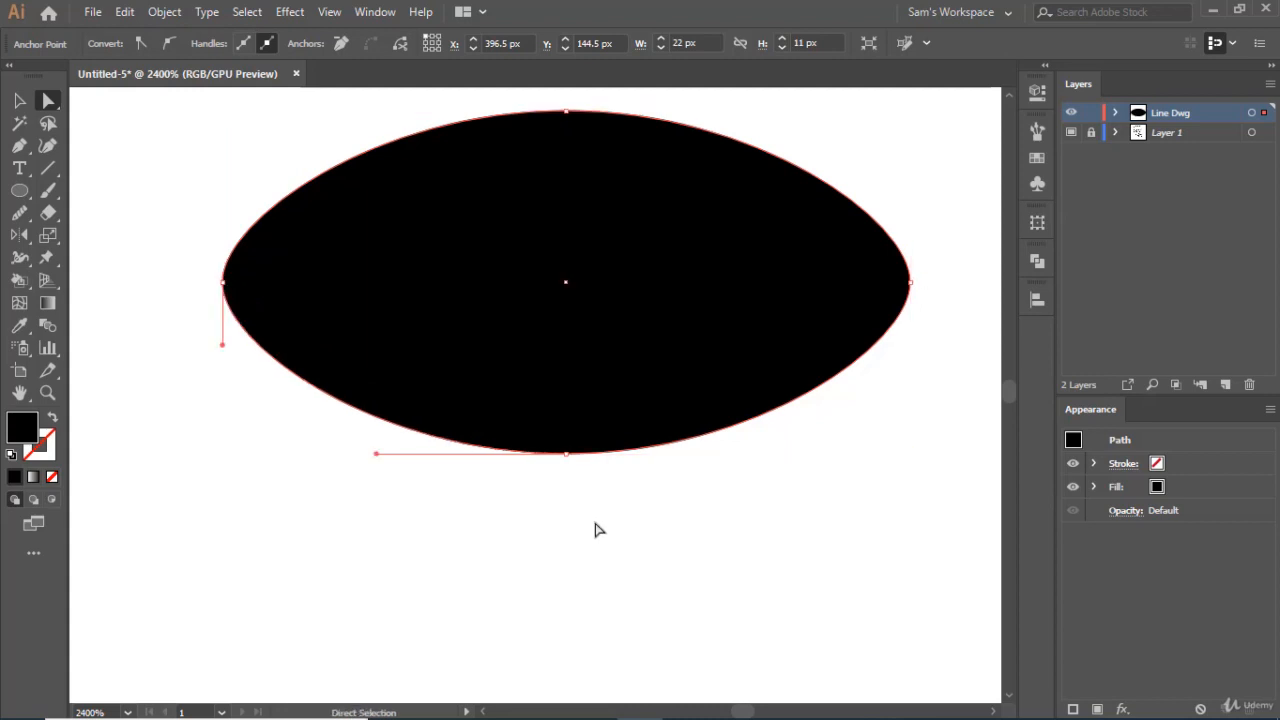
- Flatten the shape by nudging the bottom anchor up to Y 154.5 px and the top anchor down to Y 145.5 px
{"action": "left_click", "coordinate": [596, 522]}
{"action": "left_click", "coordinate": [566, 455]}
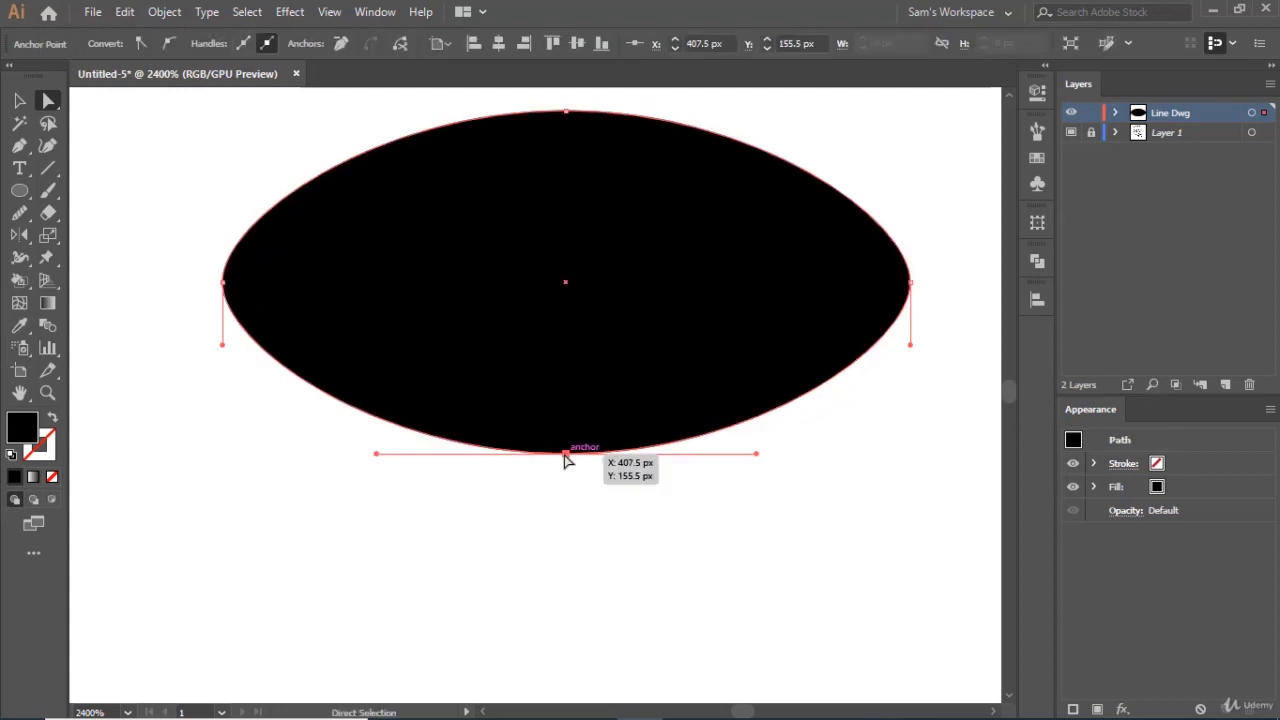
{"action": "key", "text": "Up"}
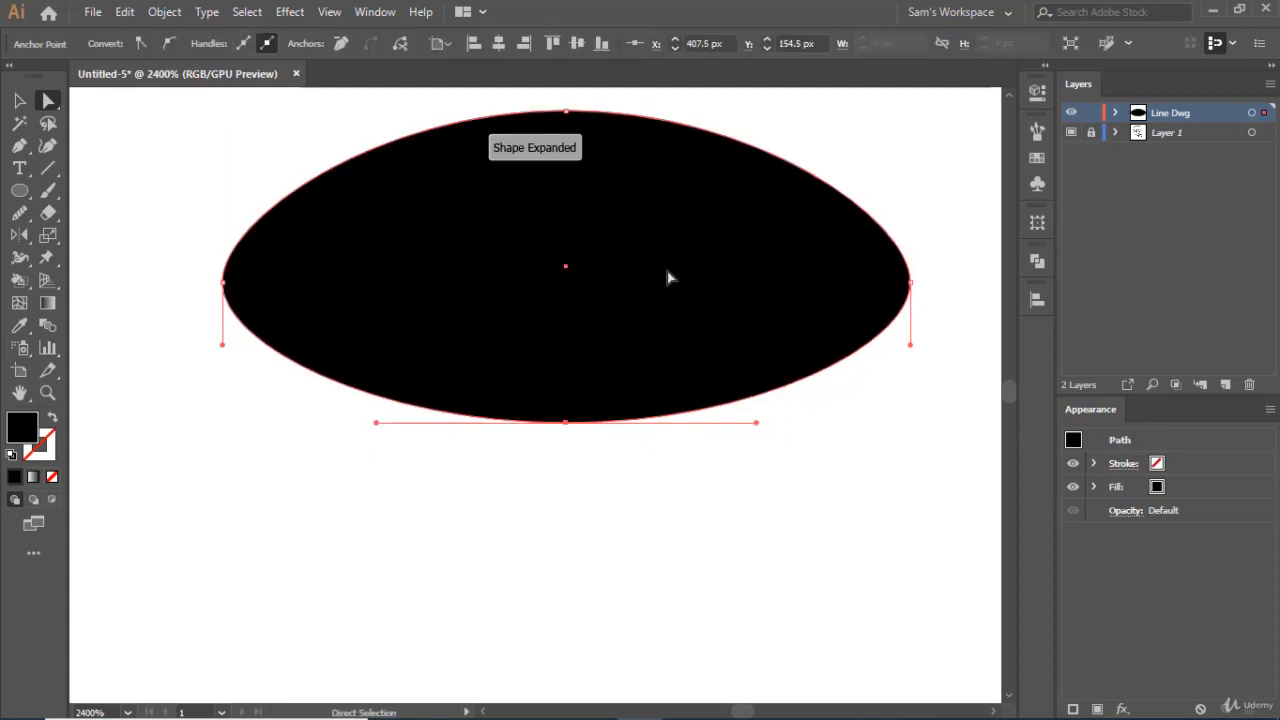
{"action": "left_click", "coordinate": [567, 112]}
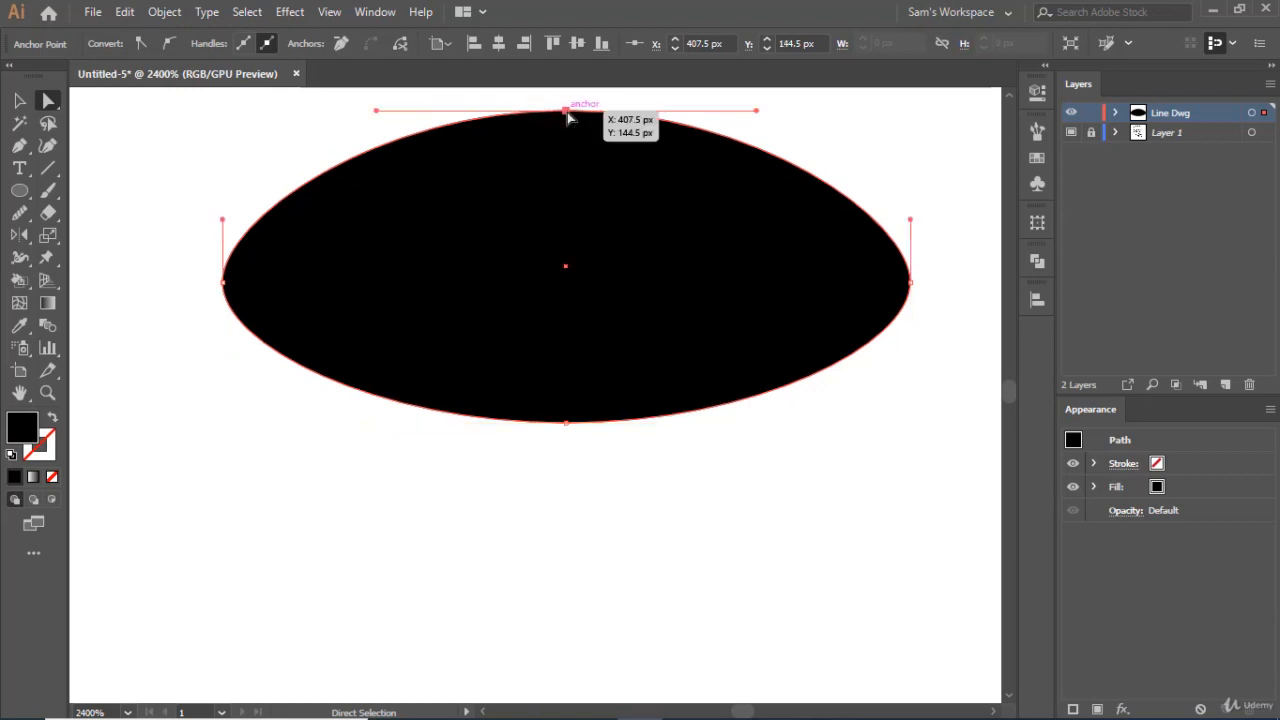
{"action": "key", "text": "Down"}
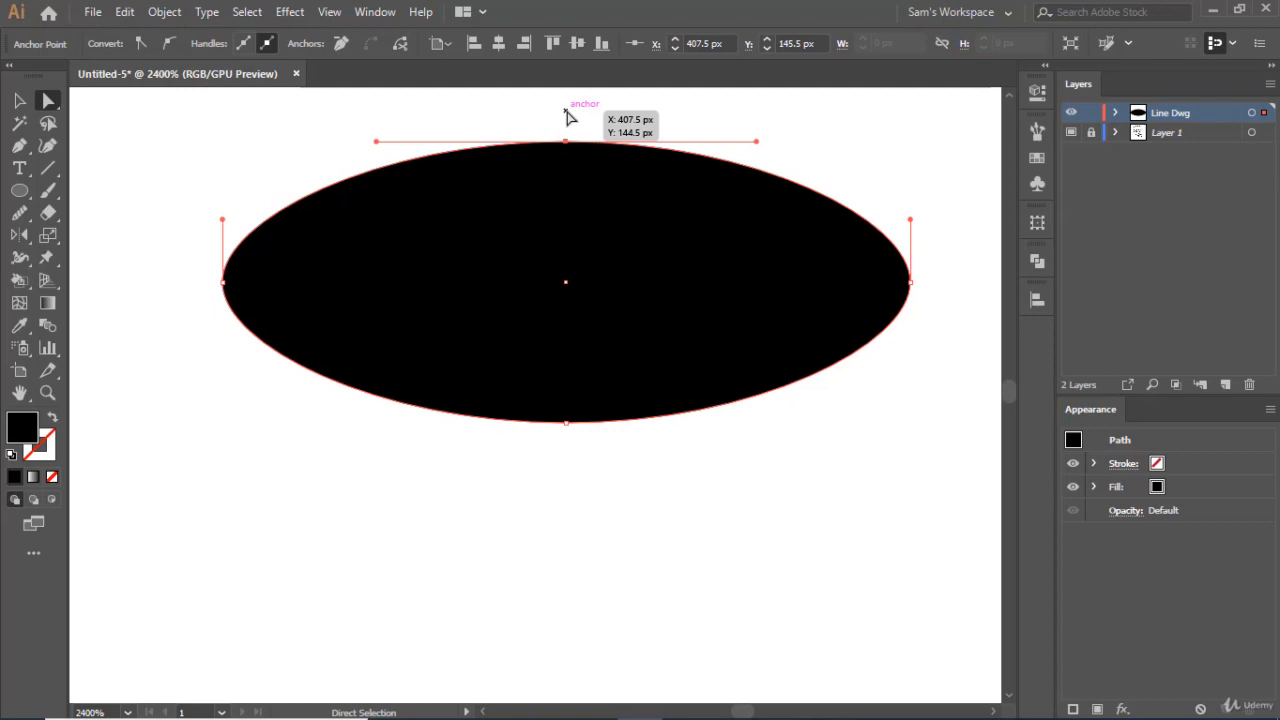
- Scale the whole tapered ellipse down proportionally to about 11 px wide with the Selection tool
{"action": "left_click", "coordinate": [27, 104]}
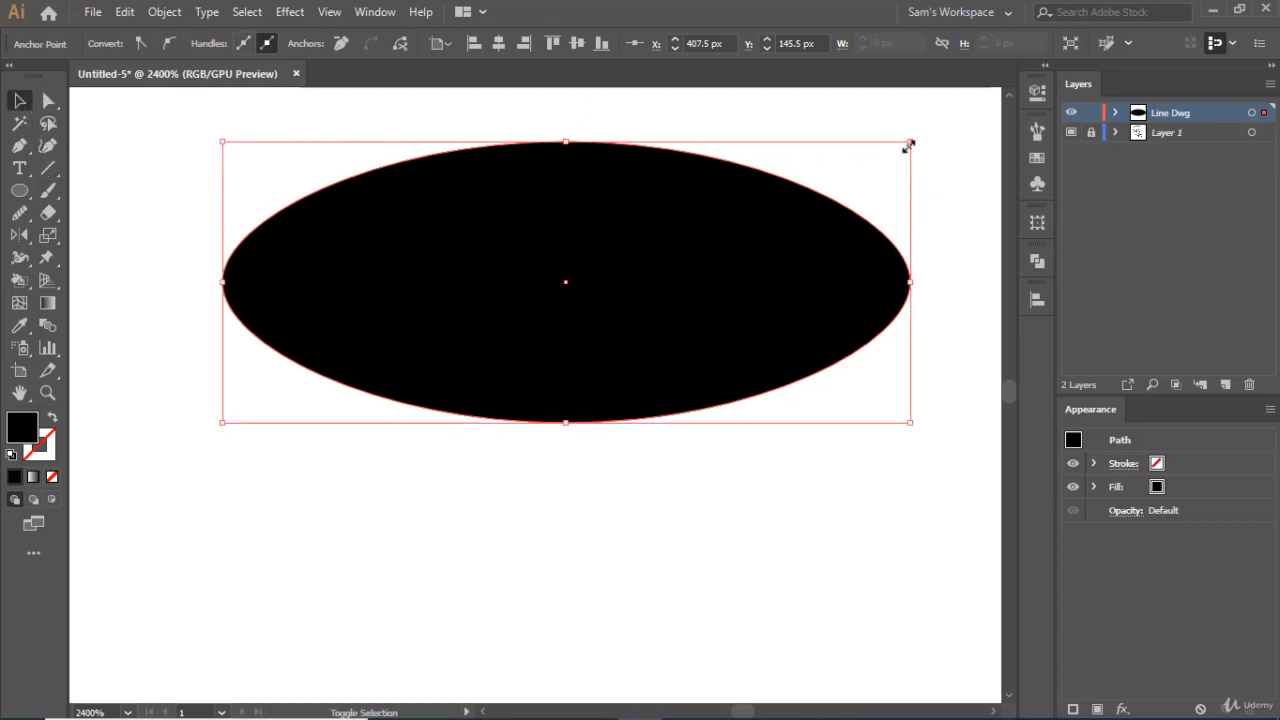
{"action": "left_click_drag", "start_coordinate": [910, 142], "coordinate": [698, 285]}
{"action": "scroll", "coordinate": [698, 285], "scroll_direction": "down", "scroll_amount": 2}
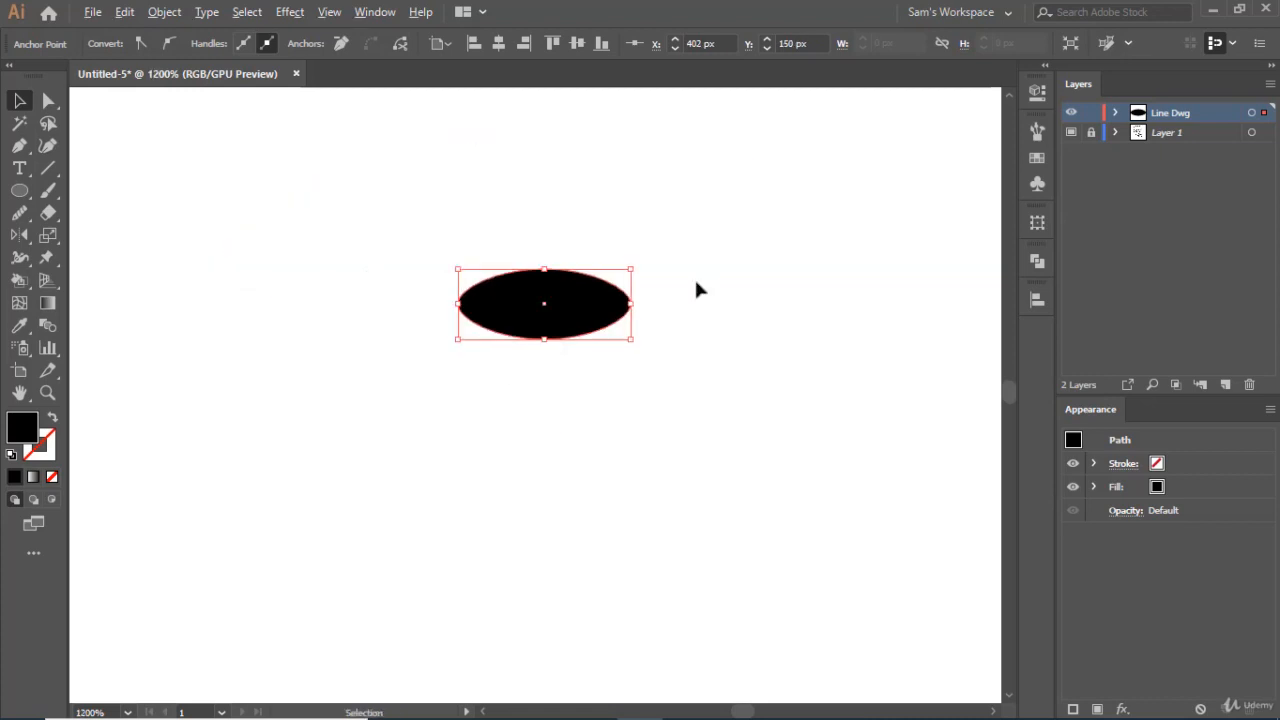
{"action": "scroll", "coordinate": [696, 282], "scroll_direction": "down", "scroll_amount": 1}
{"action": "scroll", "coordinate": [697, 284], "scroll_direction": "down", "scroll_amount": 7}
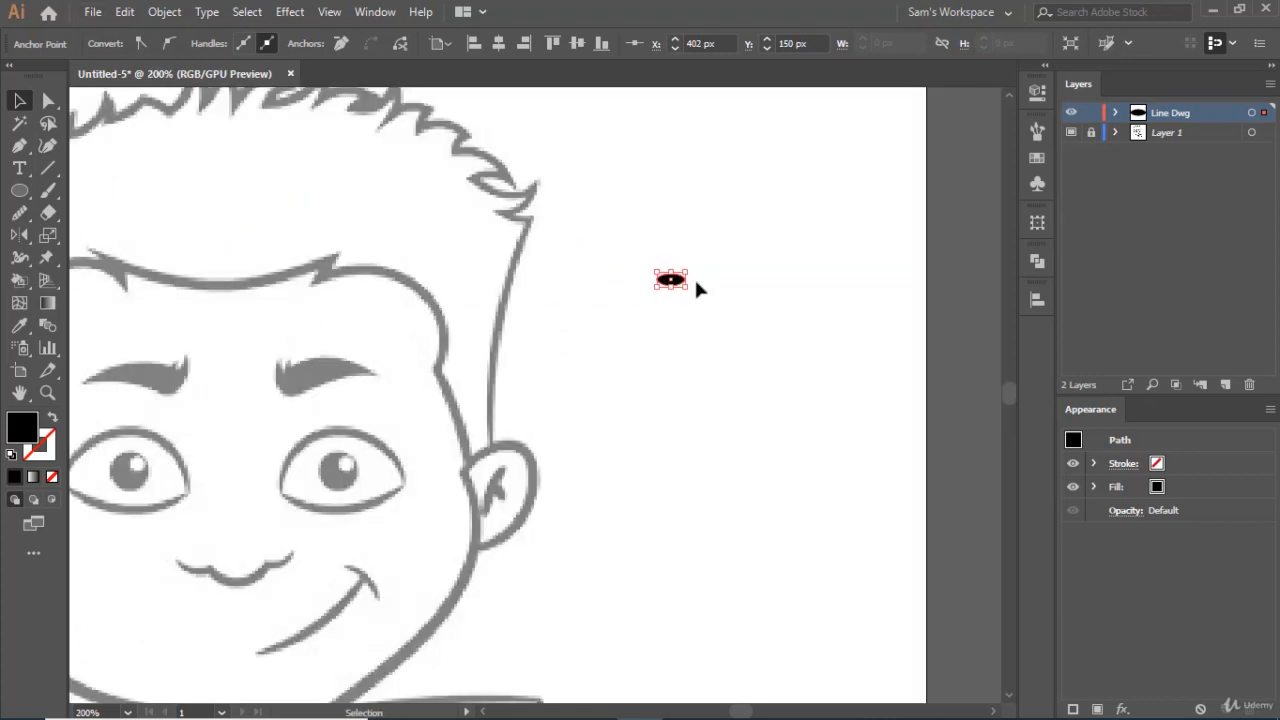
{"action": "scroll", "coordinate": [694, 277], "scroll_direction": "up", "scroll_amount": 2}
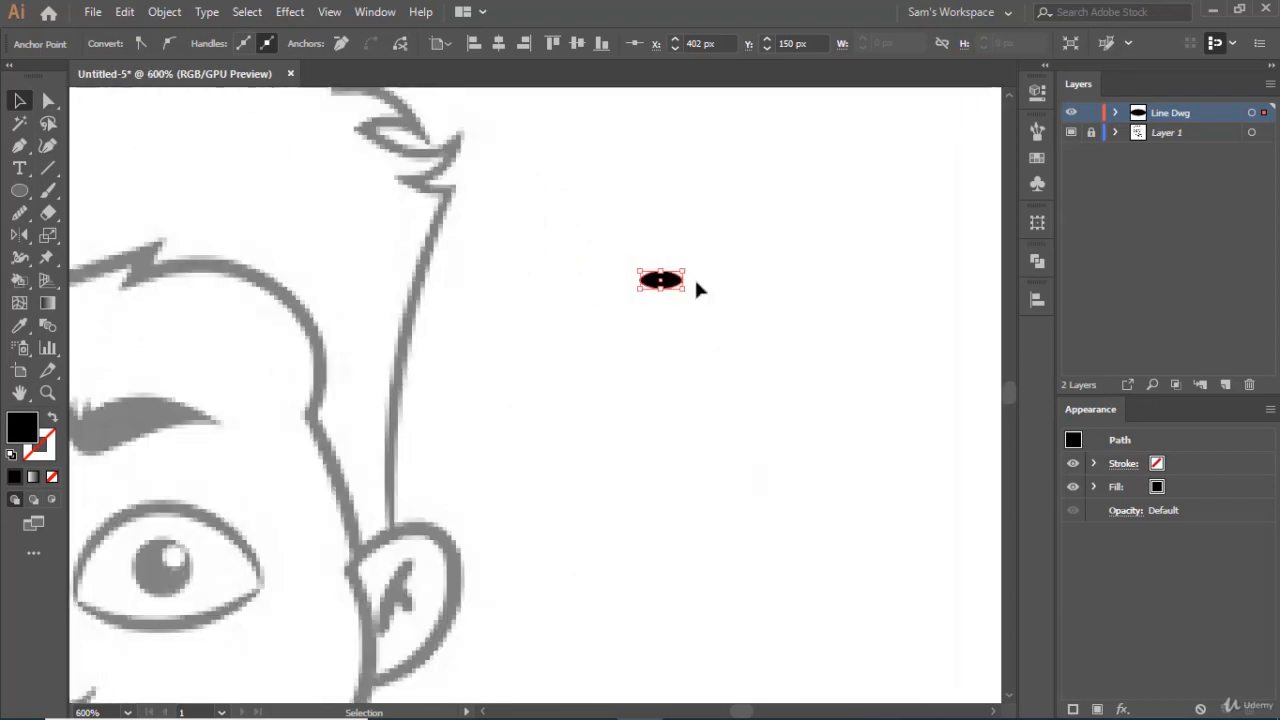
{"action": "scroll", "coordinate": [694, 277], "scroll_direction": "down", "scroll_amount": 2}
{"action": "scroll", "coordinate": [696, 283], "scroll_direction": "up", "scroll_amount": 6}
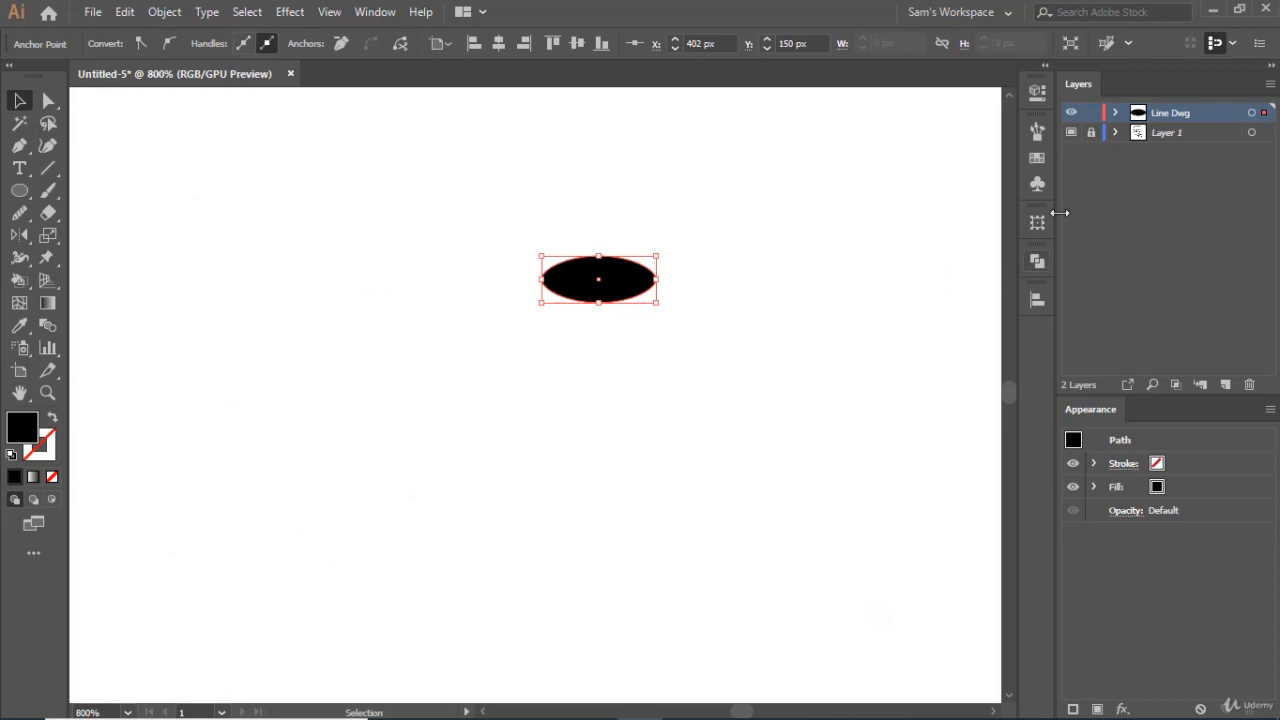
- Start a new brush from the selected ellipse, choosing Art Brush as its type
{"action": "left_click", "coordinate": [1037, 131]}
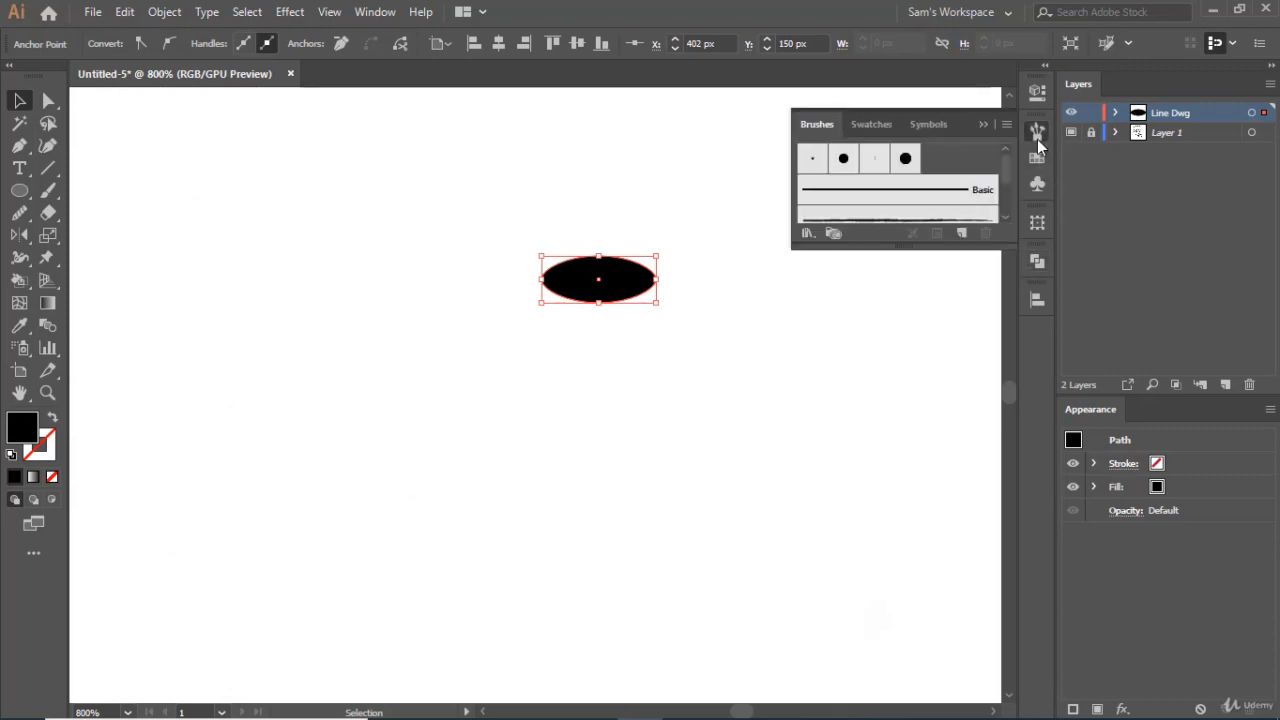
{"action": "left_click", "coordinate": [962, 234]}
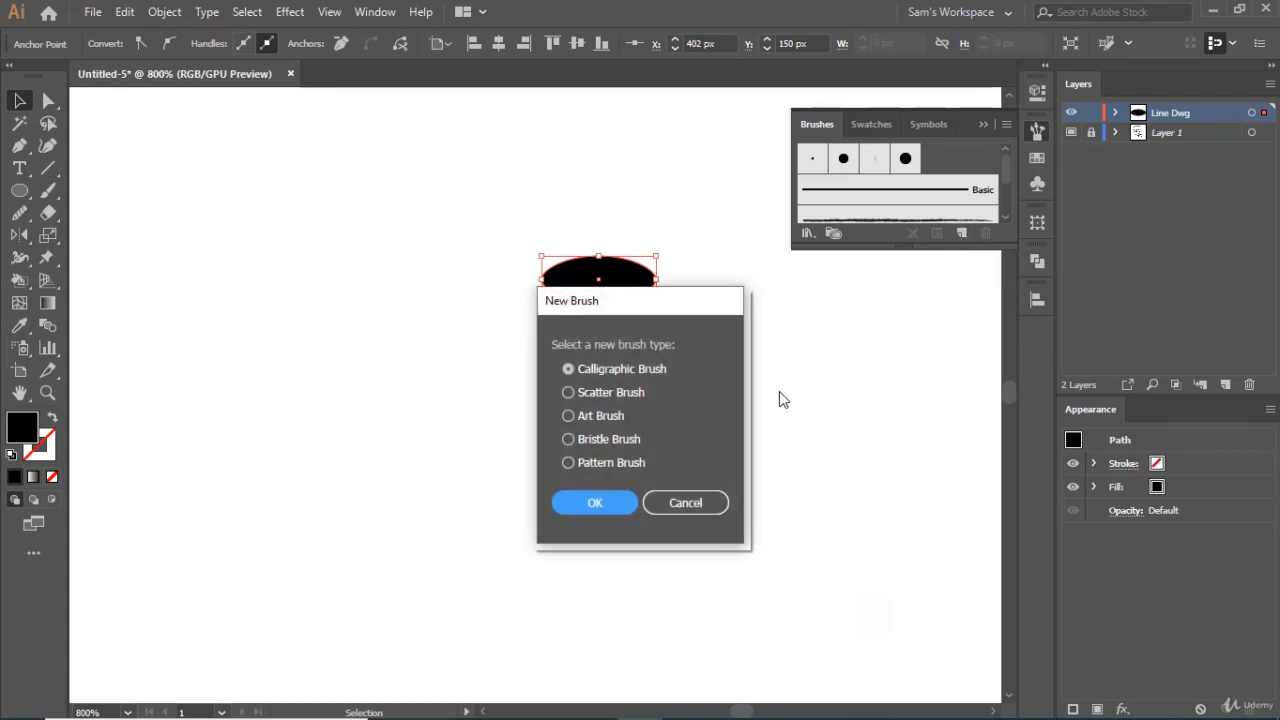
{"action": "left_click", "coordinate": [580, 415]}
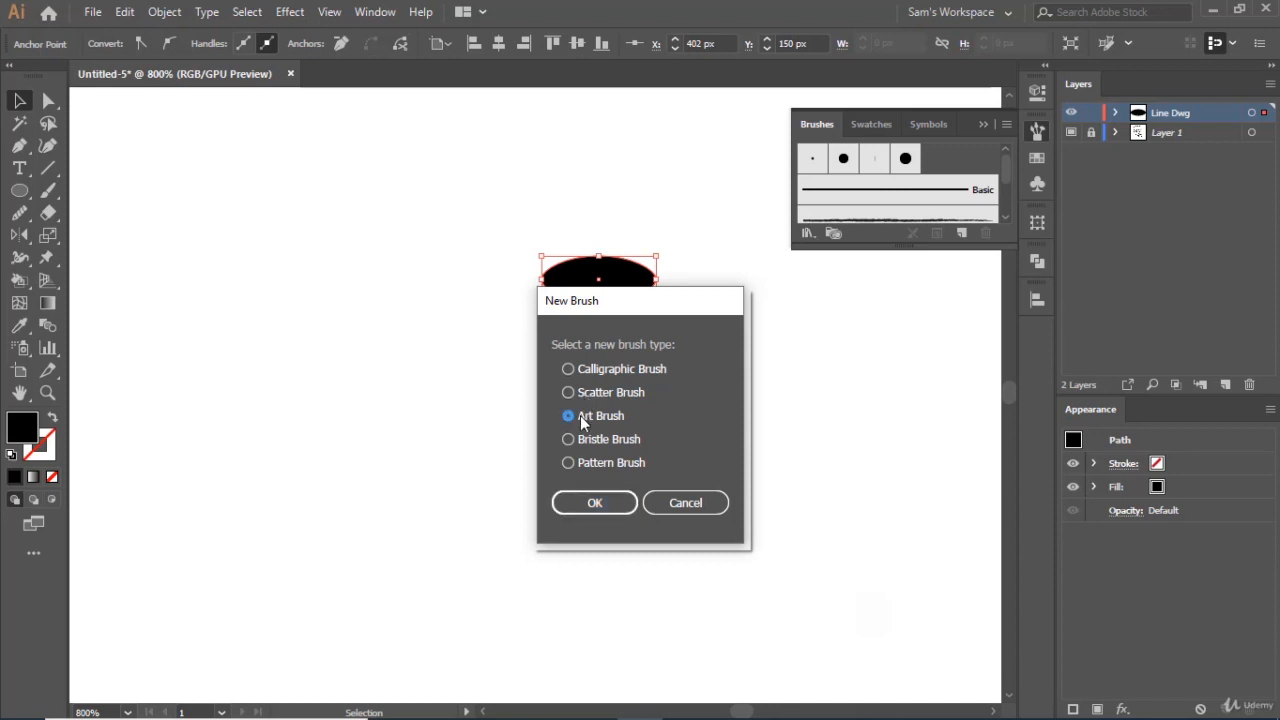
{"action": "left_click", "coordinate": [609, 508]}
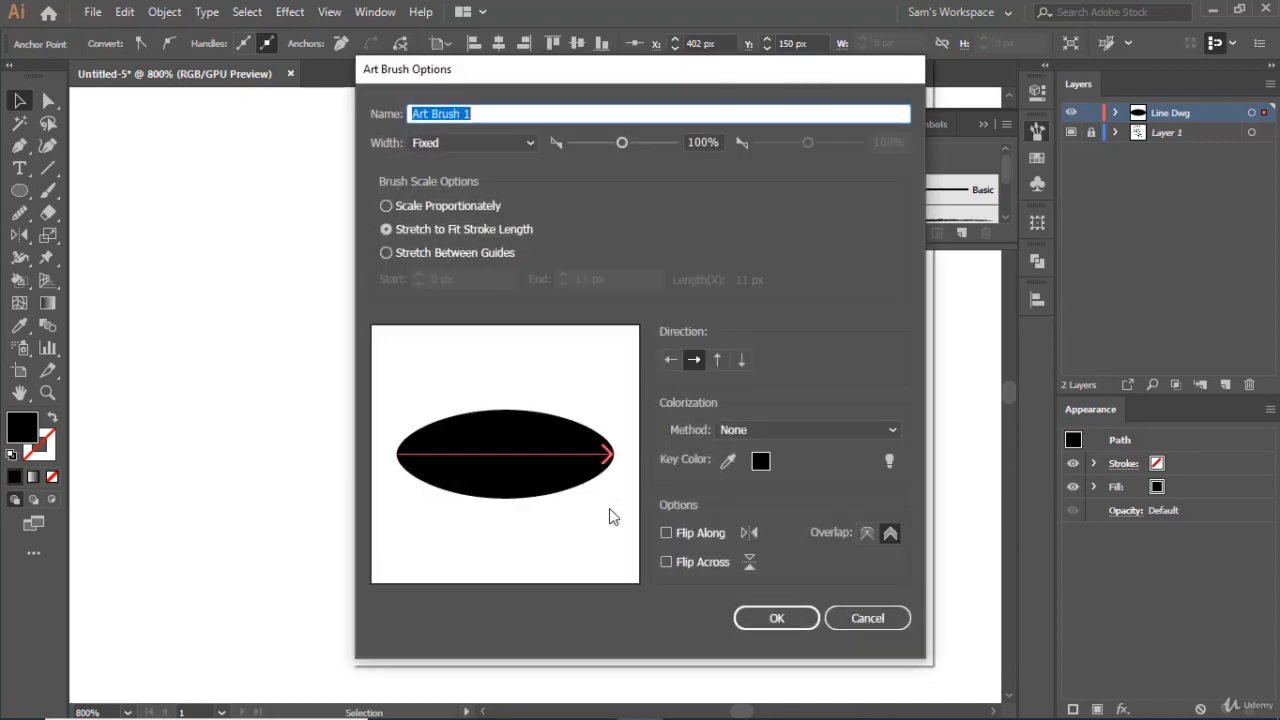
- Set the art brush's fixed width to 65%, scaling to Scale Proportionately, and colorization method to Tints
{"action": "left_click", "coordinate": [604, 142]}
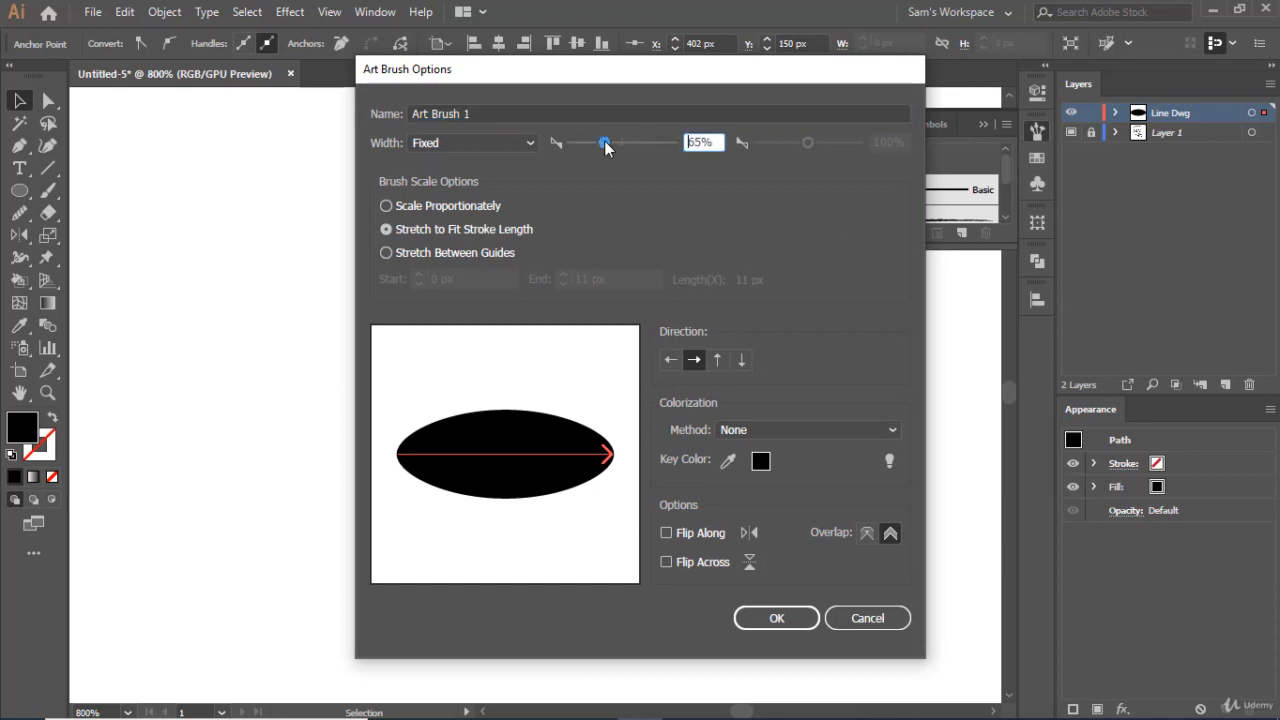
{"action": "left_click", "coordinate": [482, 206]}
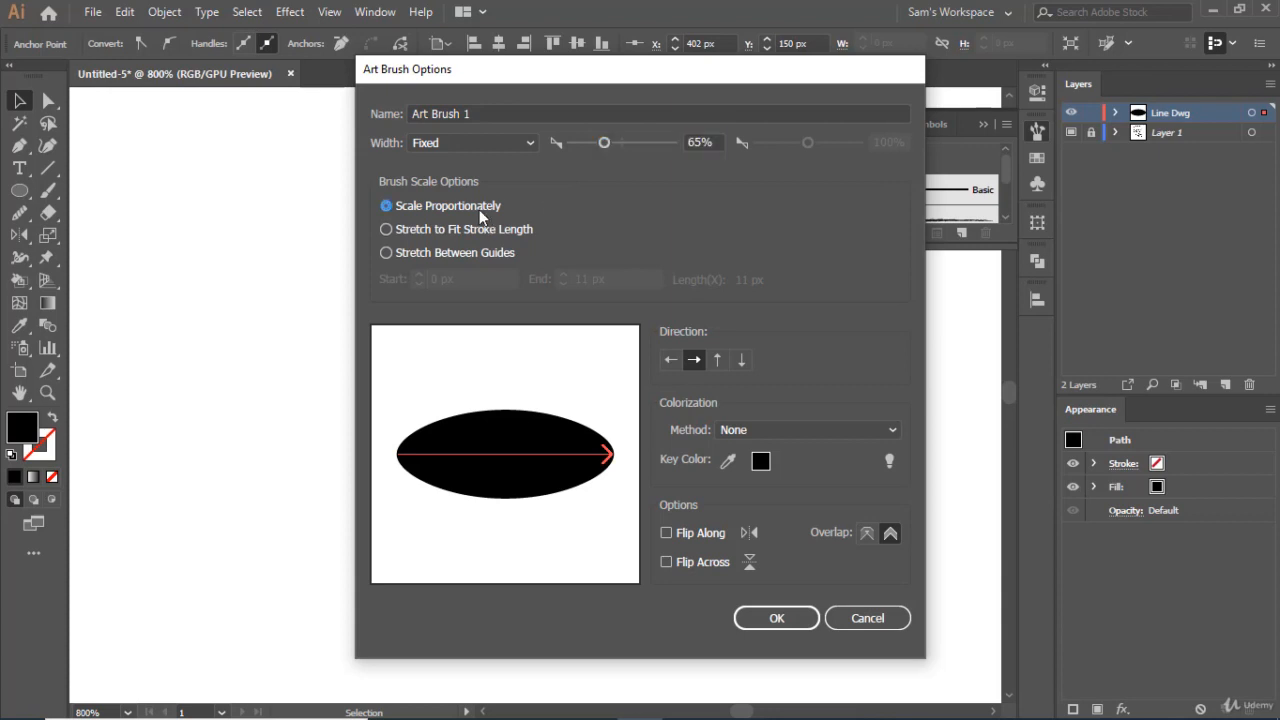
{"action": "left_click", "coordinate": [821, 431]}
{"action": "left_click", "coordinate": [803, 467]}
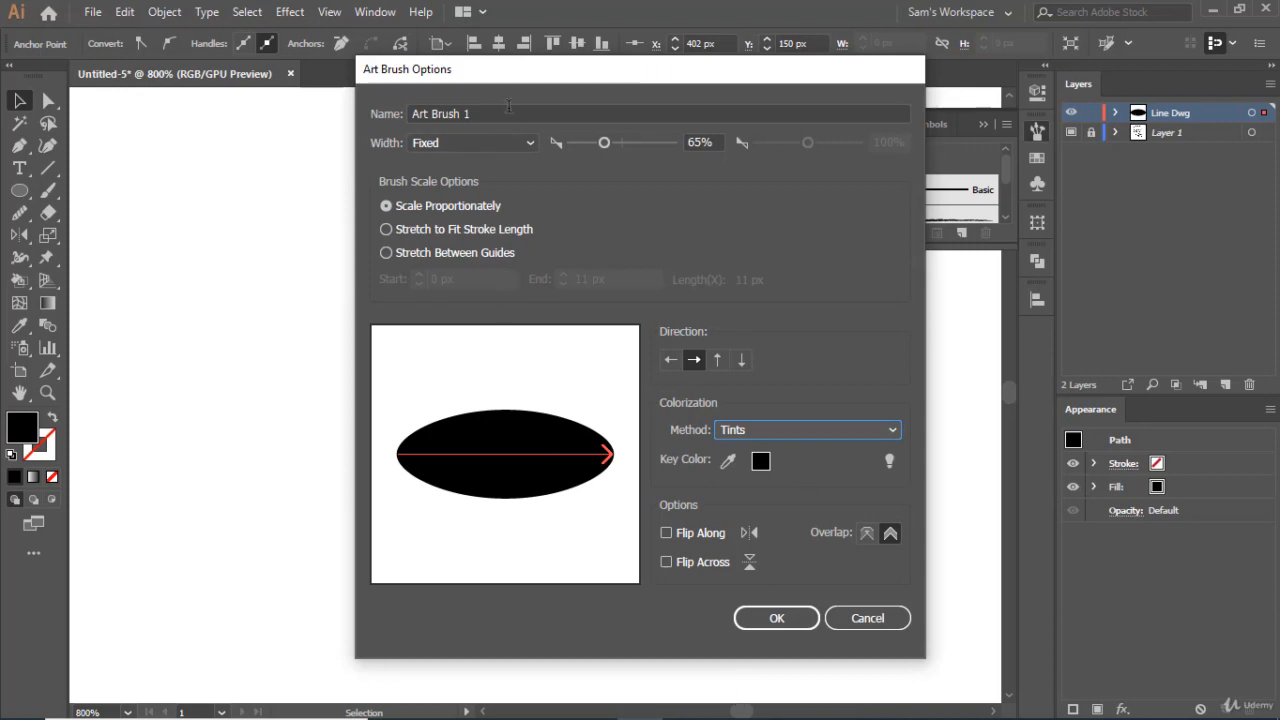
- Name the art brush "Cartoon Brush" and create it
{"action": "key", "text": "Tab"}
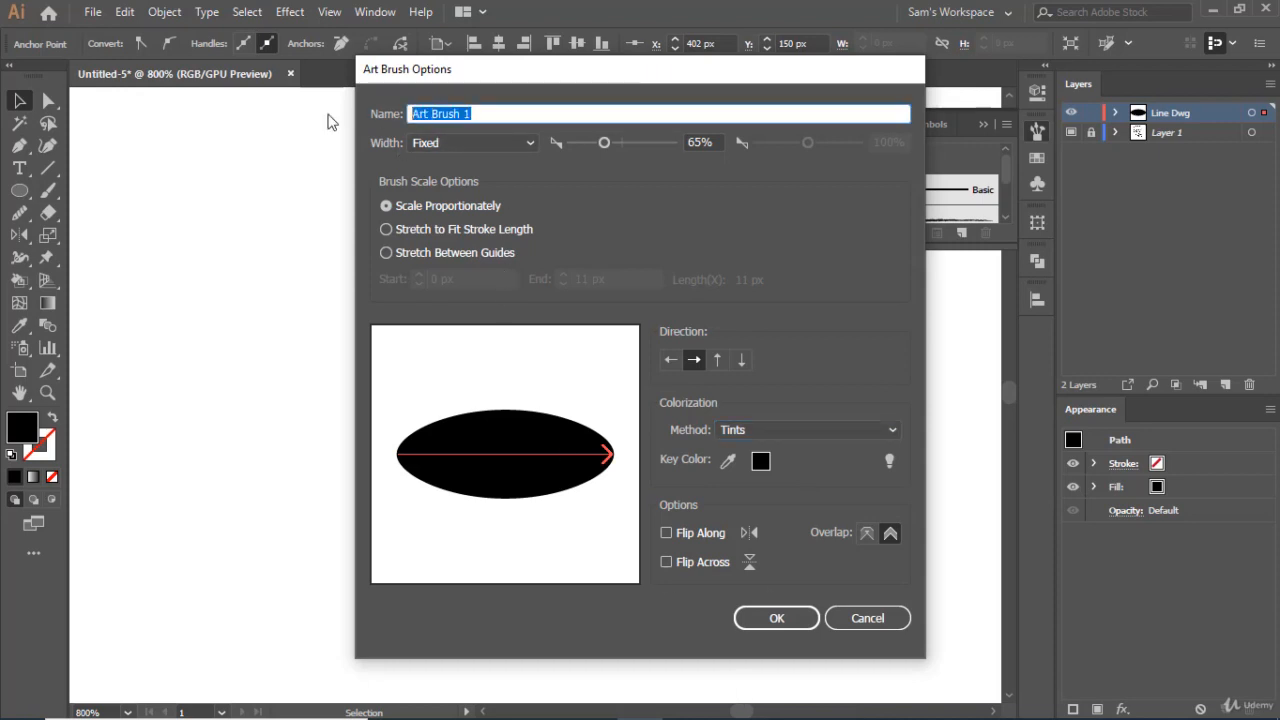
{"action": "type", "text": "Cartoon"}
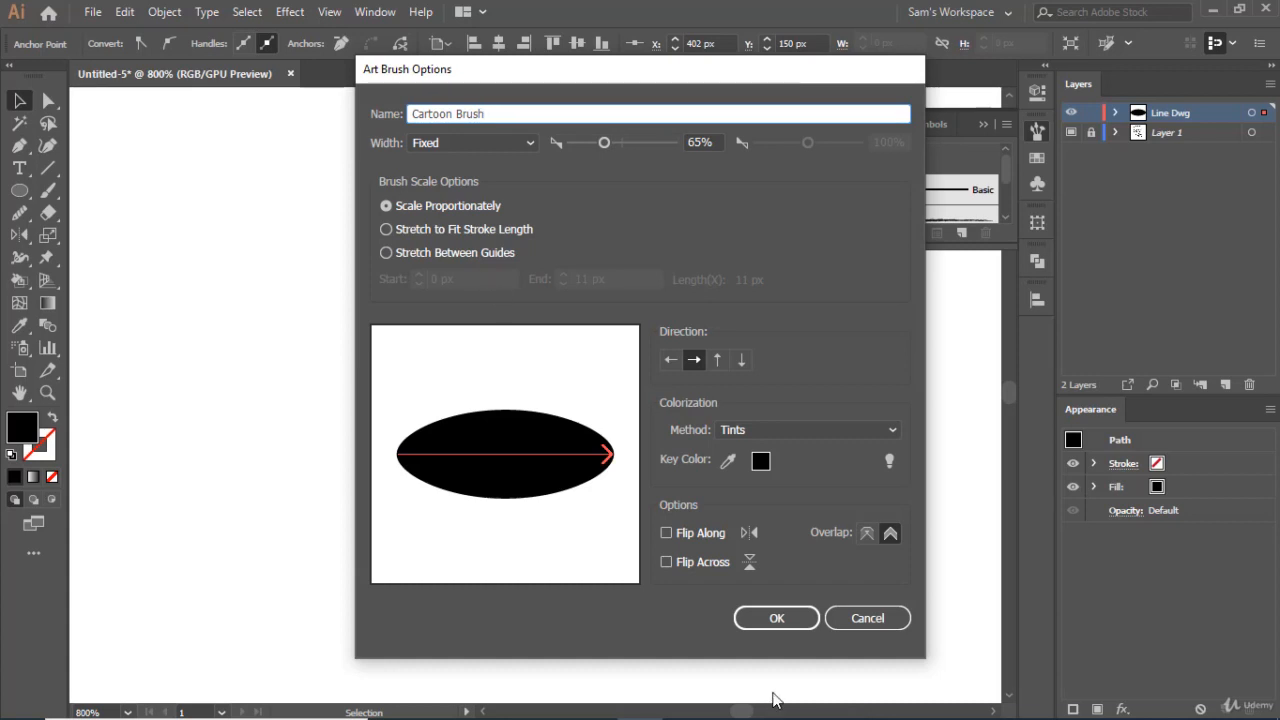
{"action": "left_click", "coordinate": [787, 627]}
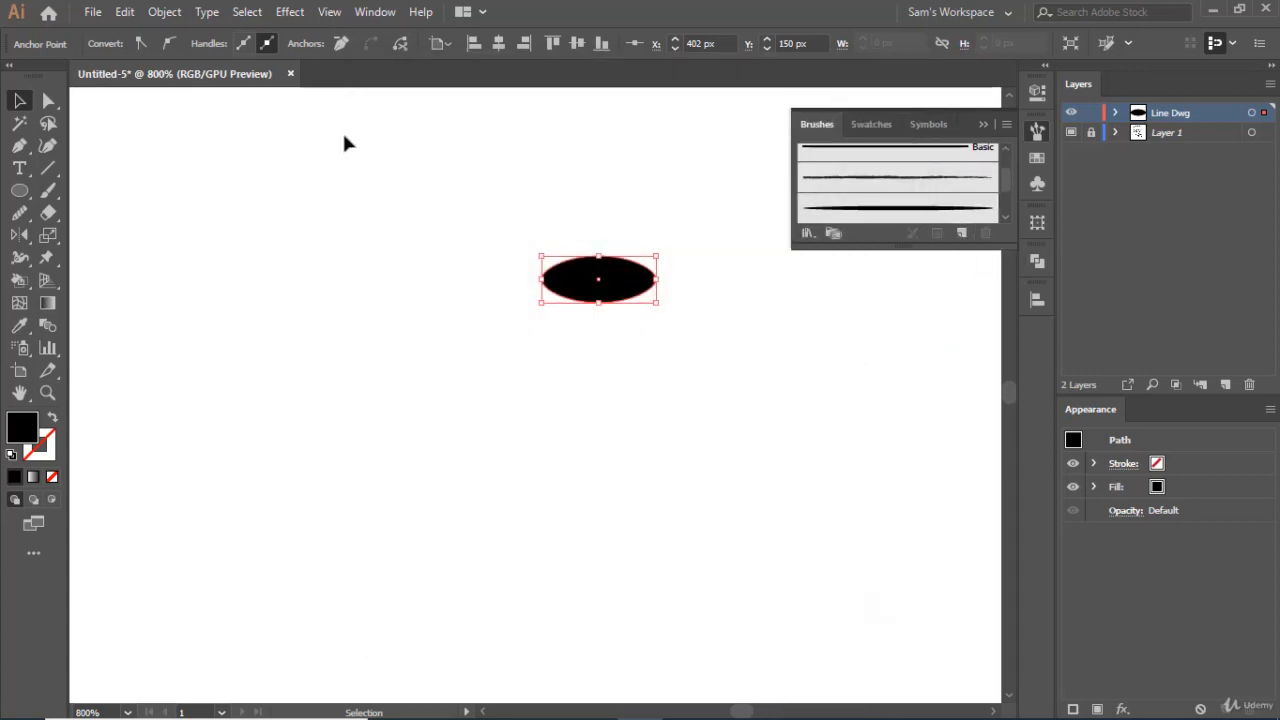
- Delete the black source ellipse from the Line Dwg layer
{"action": "left_click", "coordinate": [256, 199]}
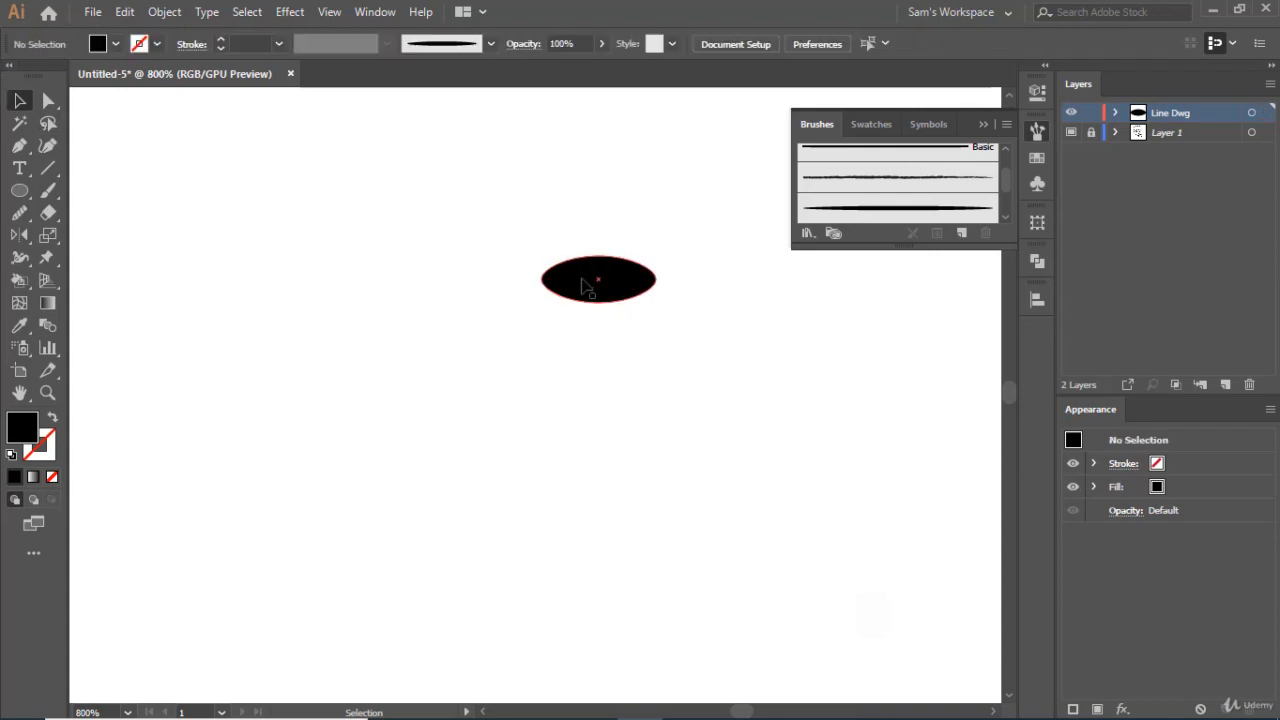
{"action": "left_click", "coordinate": [585, 285]}
{"action": "key", "text": "Delete"}
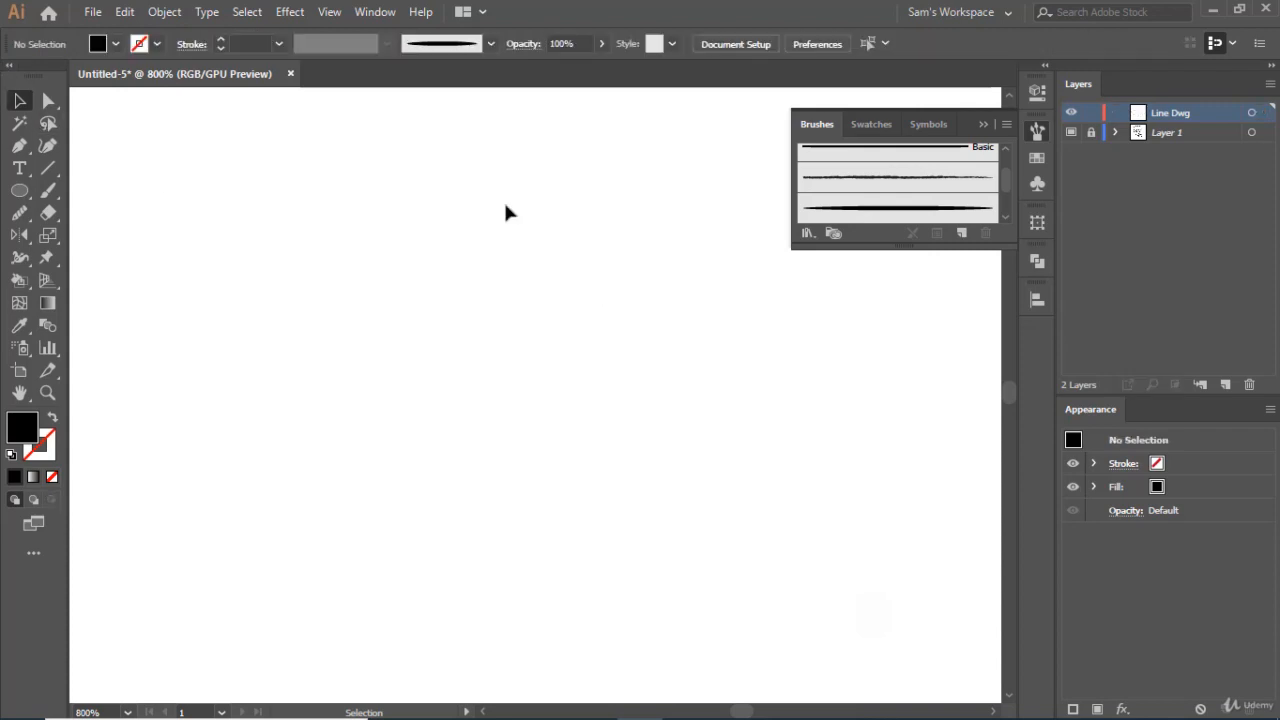
- Paint an S-shaped test stroke with the Paintbrush and Cartoon Brush, and set its stroke weight to 0.15 pt
{"action": "left_click", "coordinate": [47, 195]}
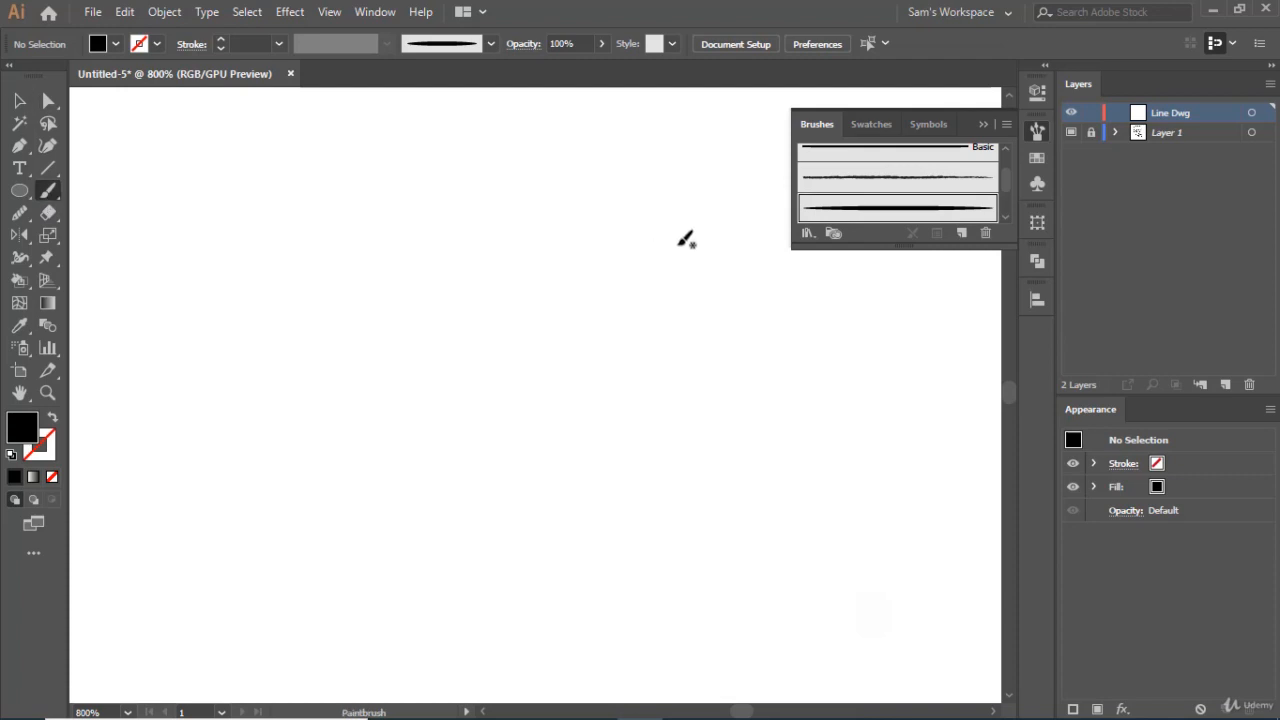
{"action": "mouse_move", "coordinate": [659, 207]}
{"action": "left_mouse_down"}
{"action": "mouse_move", "coordinate": [597, 280]}
{"action": "mouse_move", "coordinate": [632, 418]}
{"action": "mouse_move", "coordinate": [606, 526]}
{"action": "mouse_move", "coordinate": [582, 554]}
{"action": "left_mouse_up"}
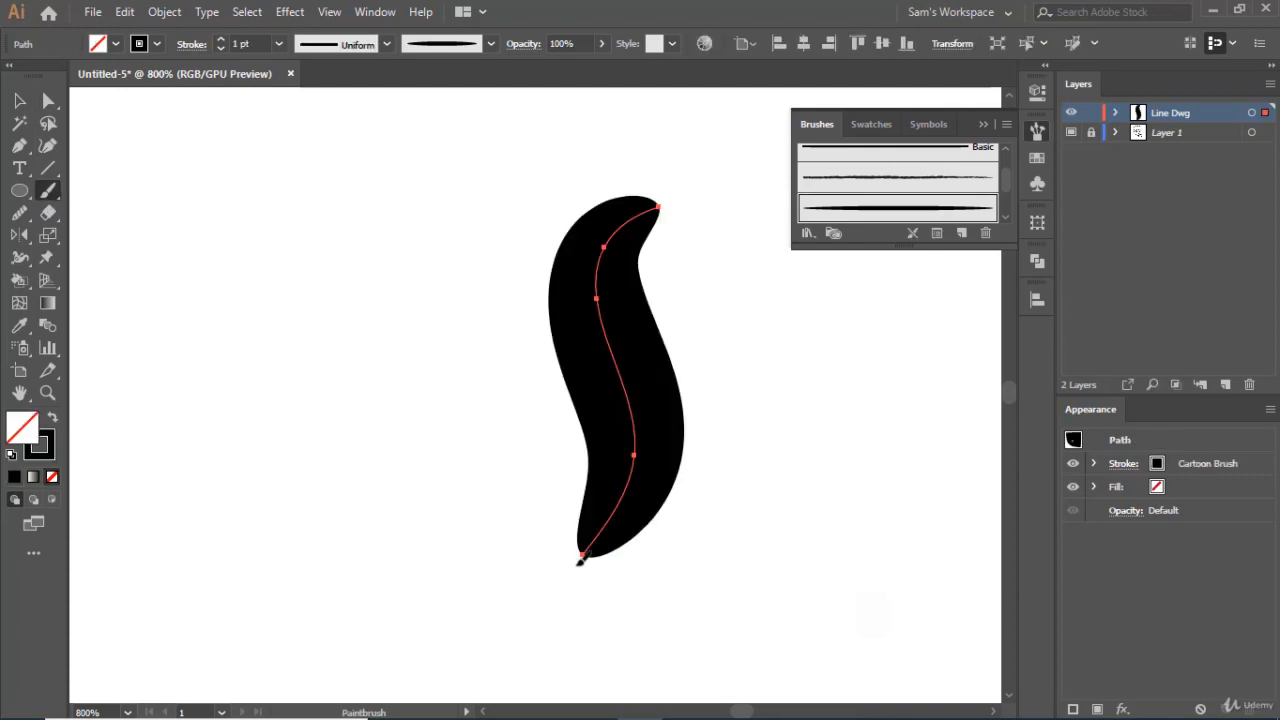
{"action": "left_click", "coordinate": [222, 50]}
{"action": "left_click", "coordinate": [222, 50]}
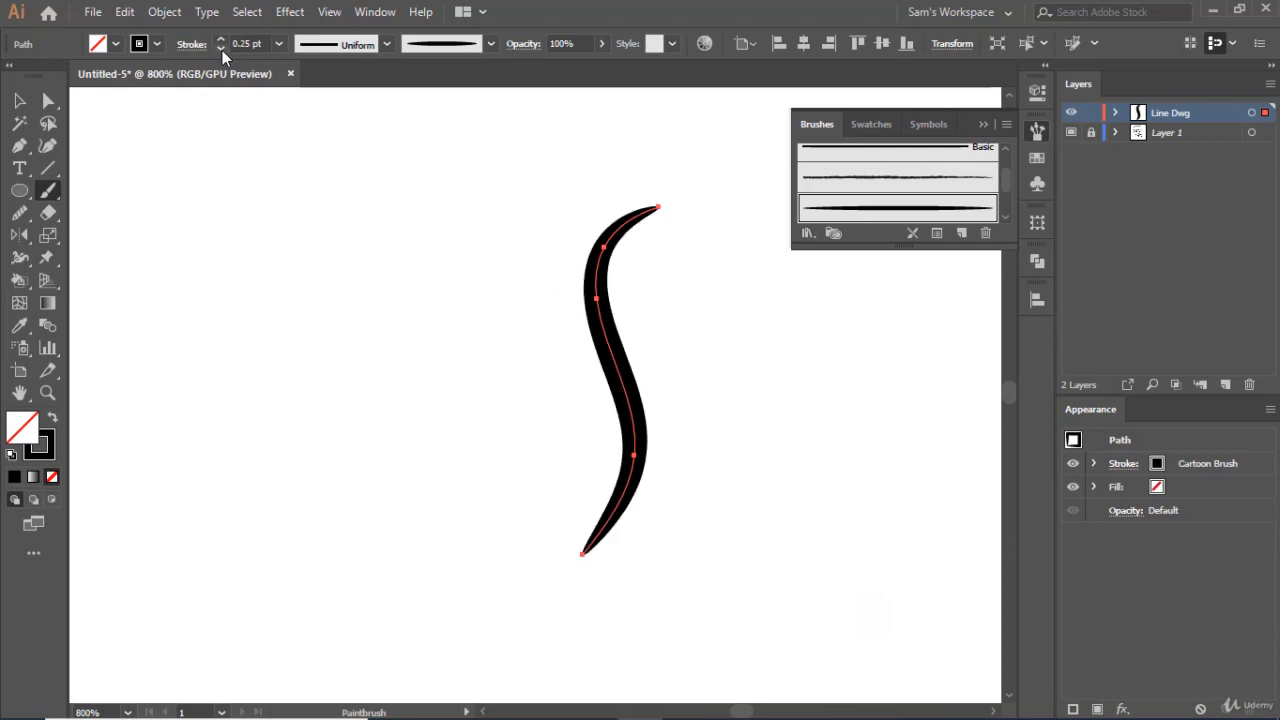
{"action": "left_click", "coordinate": [222, 50]}
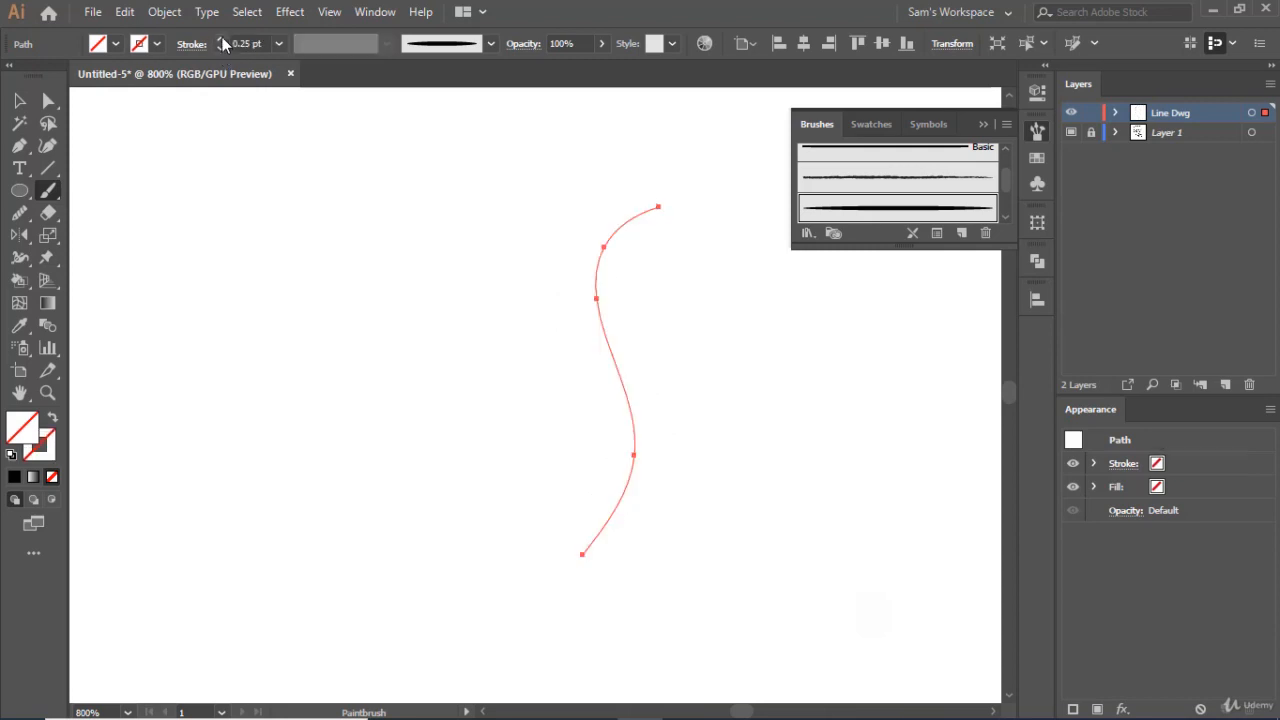
{"action": "left_click", "coordinate": [222, 37]}
{"action": "left_click", "coordinate": [256, 44]}
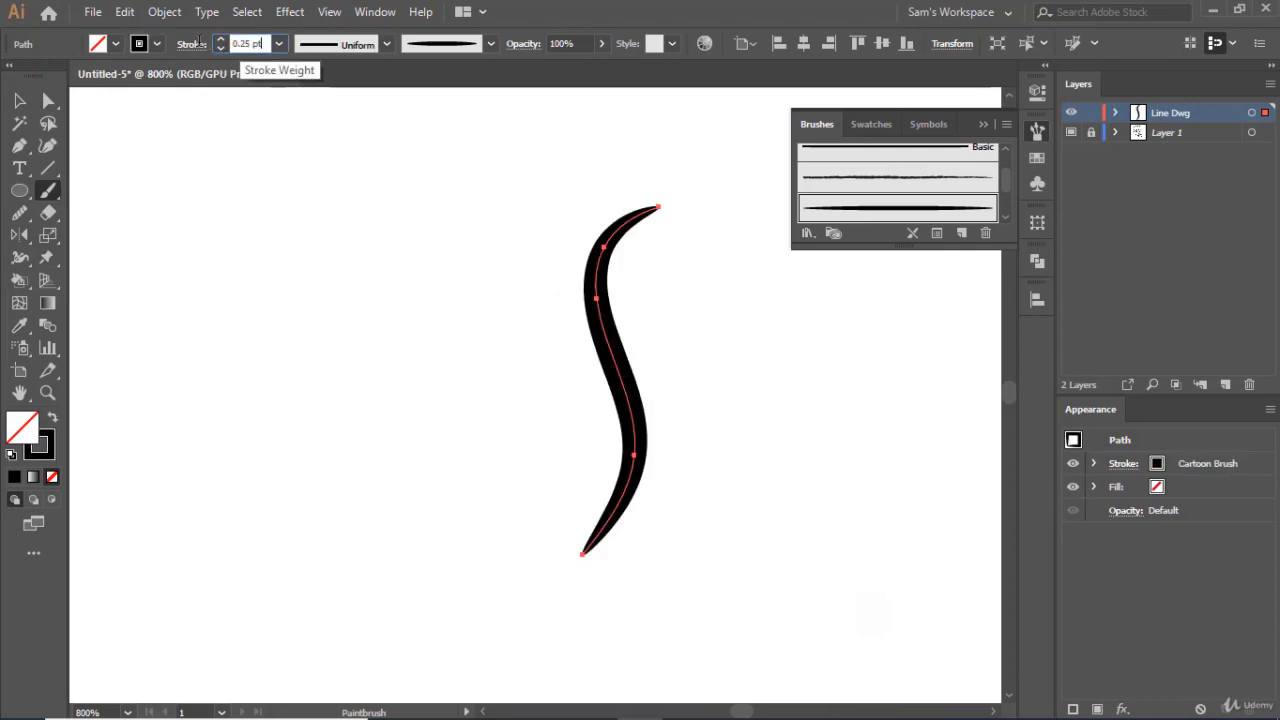
{"action": "type", "text": "15"}
{"action": "key", "text": "Return"}
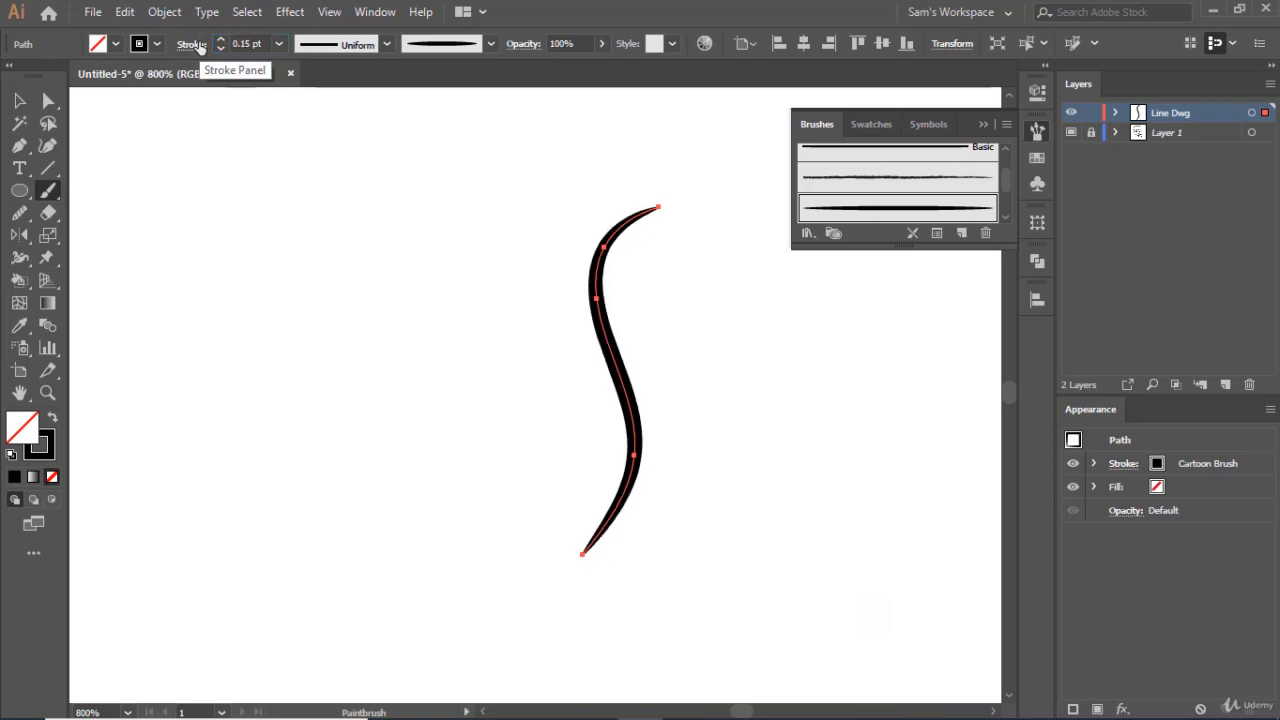
- Delete the S-shaped test stroke beside the cartoon portrait
{"action": "scroll", "coordinate": [620, 428], "scroll_direction": "down", "scroll_amount": 4}
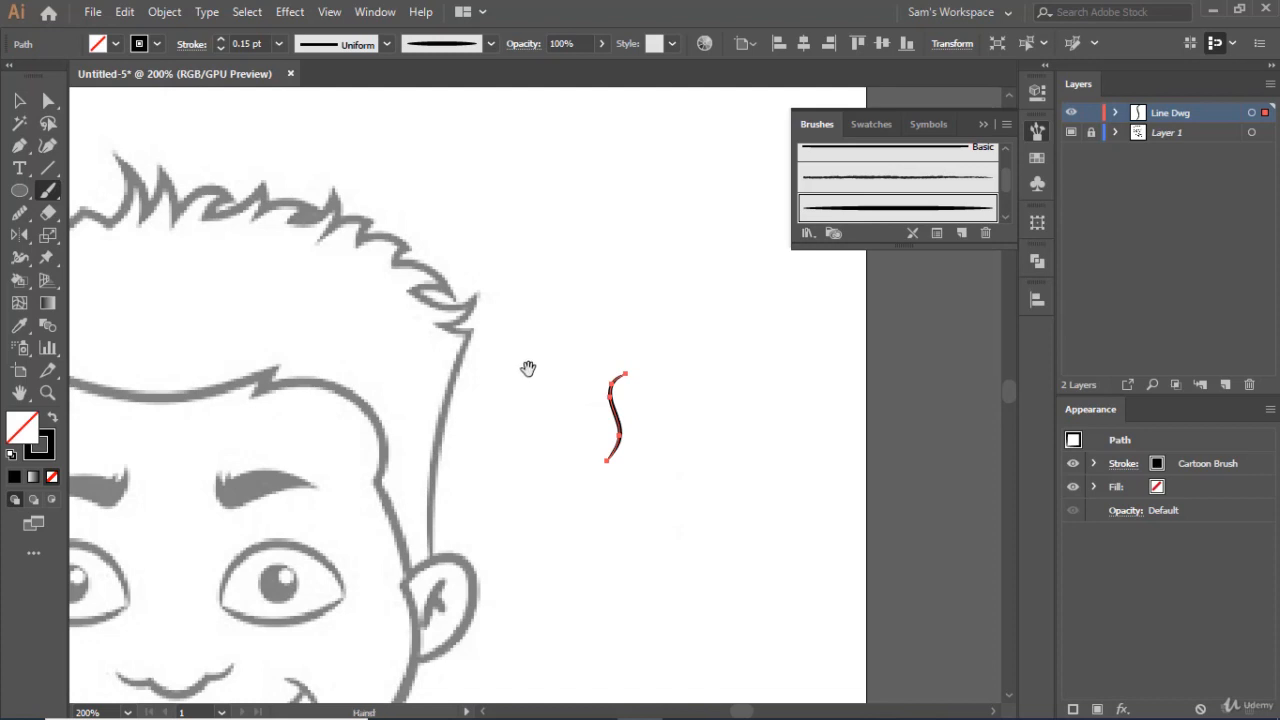
{"action": "mouse_move", "coordinate": [526, 366]}
{"action": "left_mouse_down"}
{"action": "mouse_move", "coordinate": [654, 394]}
{"action": "mouse_move", "coordinate": [786, 391]}
{"action": "mouse_move", "coordinate": [806, 300]}
{"action": "left_mouse_up"}
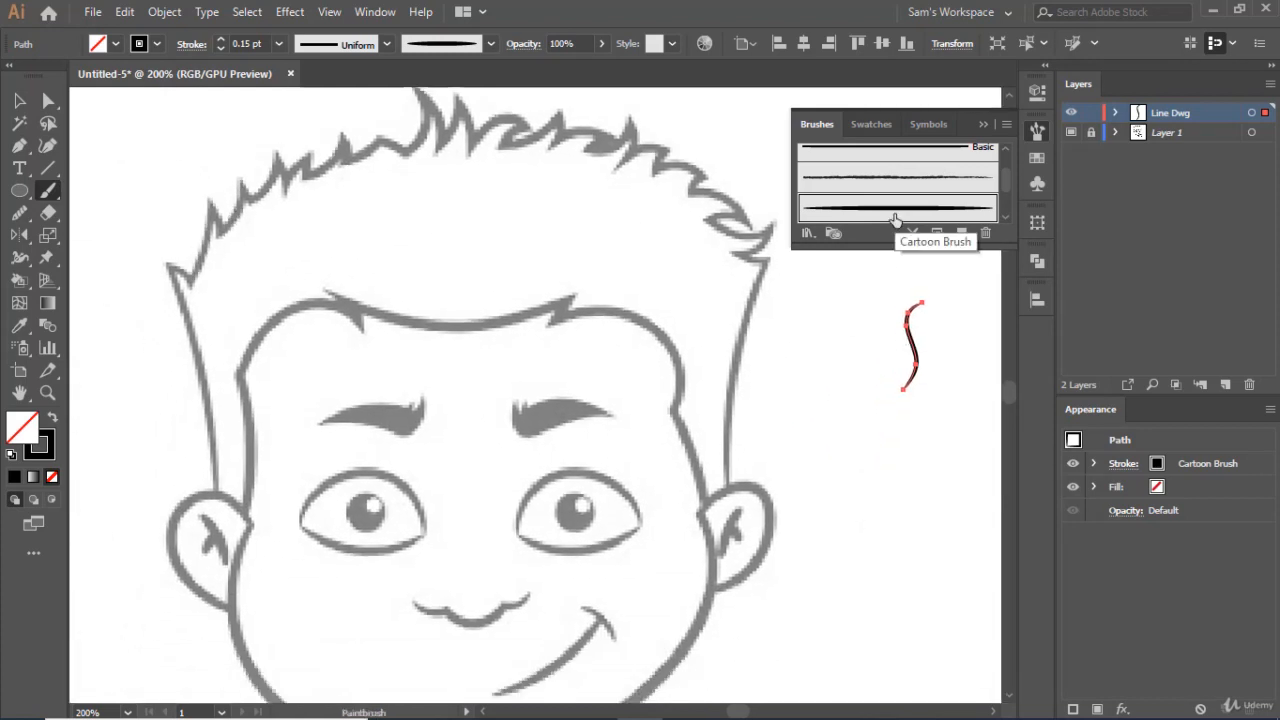
{"action": "key", "text": "v"}
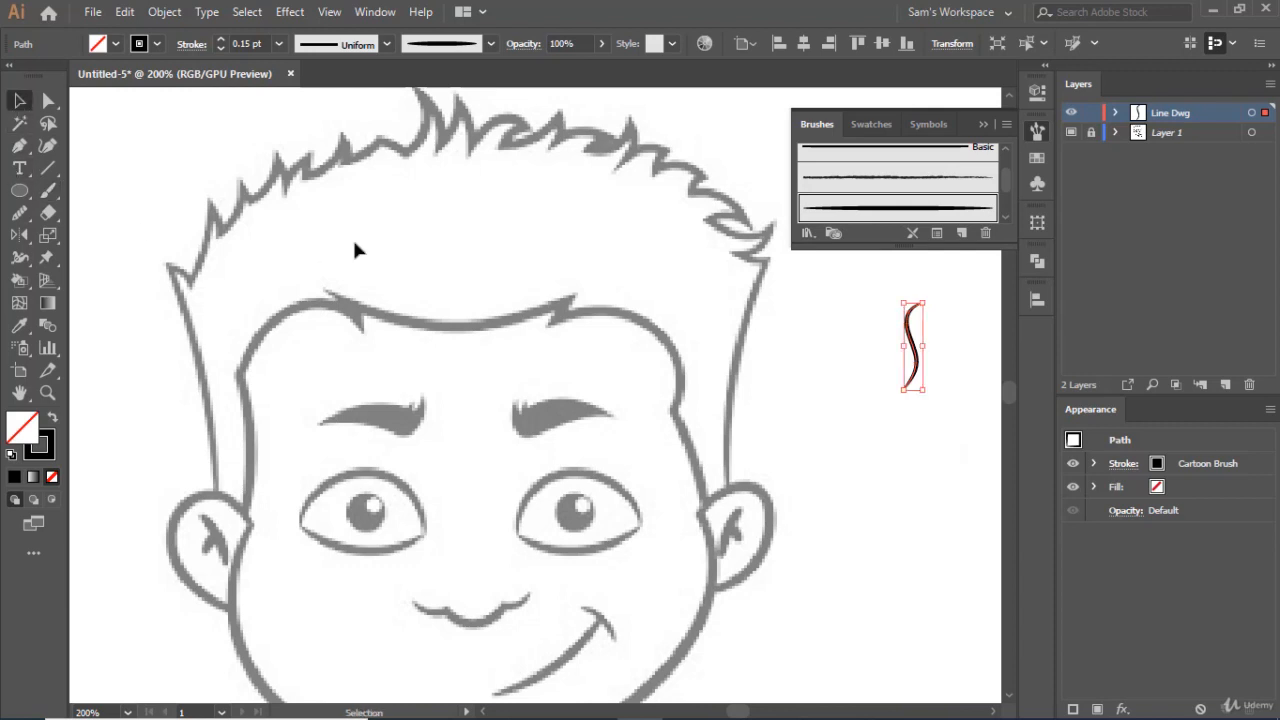
{"action": "left_click", "coordinate": [792, 459]}
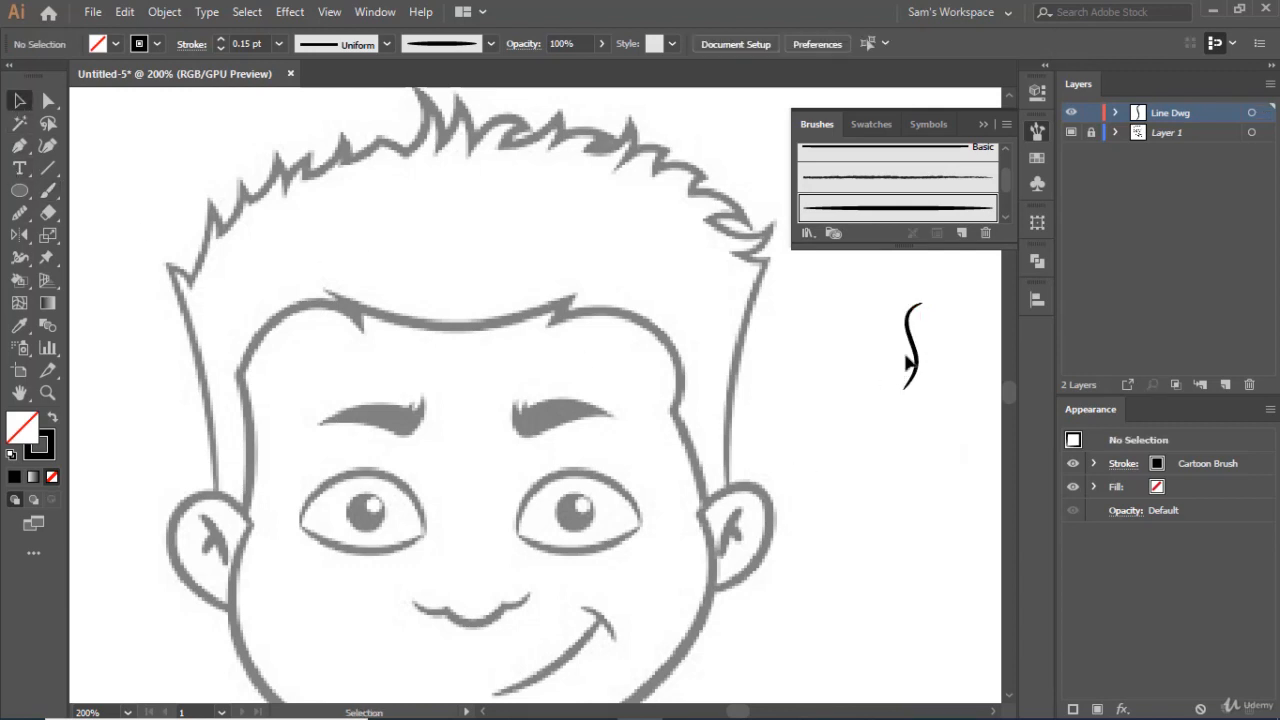
{"action": "left_click", "coordinate": [916, 363]}
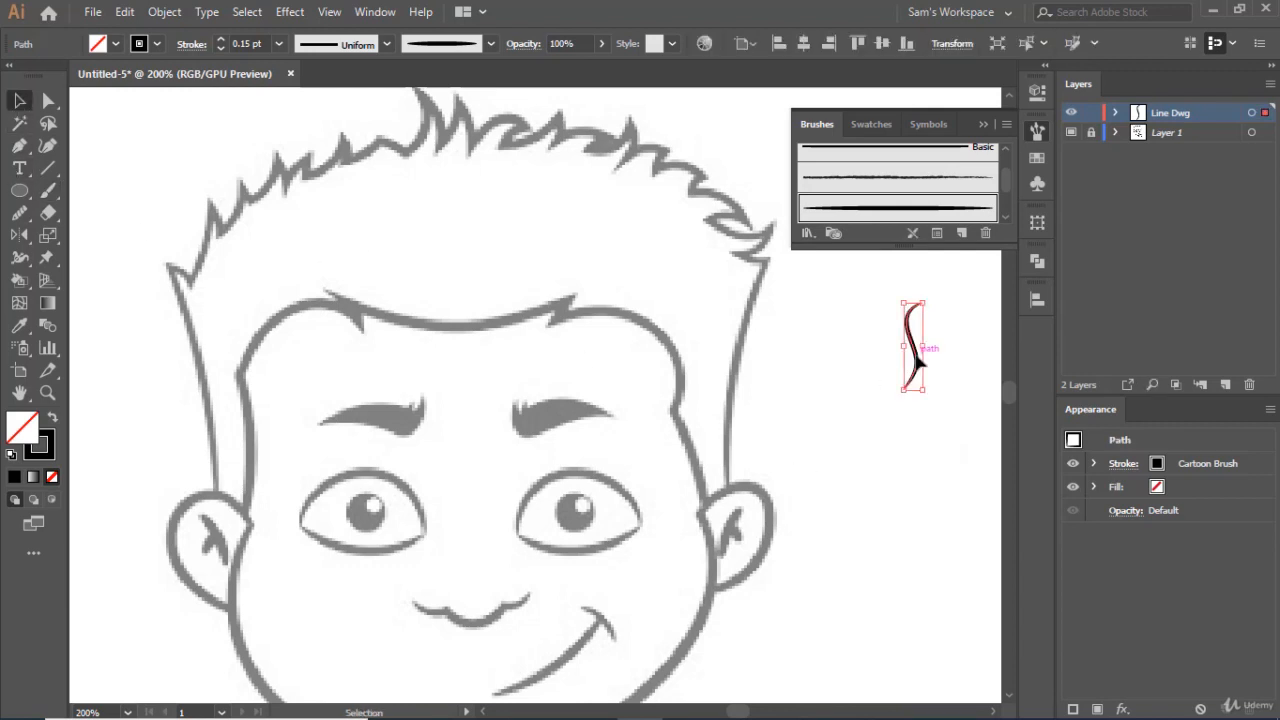
{"action": "key", "text": "Delete"}
- Trace the face's jawline in one stroke from ear to ear with the Paintbrush and Cartoon Brush
{"action": "scroll", "coordinate": [496, 375], "scroll_direction": "down", "scroll_amount": 4}
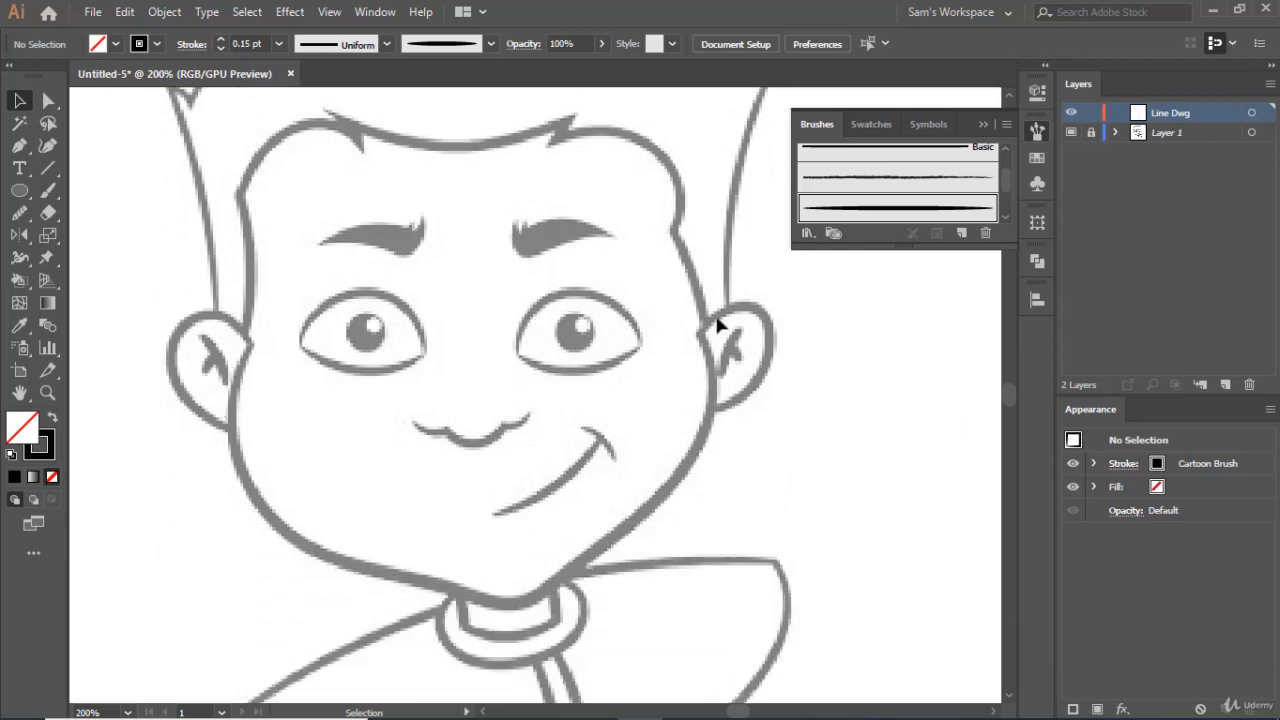
{"action": "left_click", "coordinate": [48, 190]}
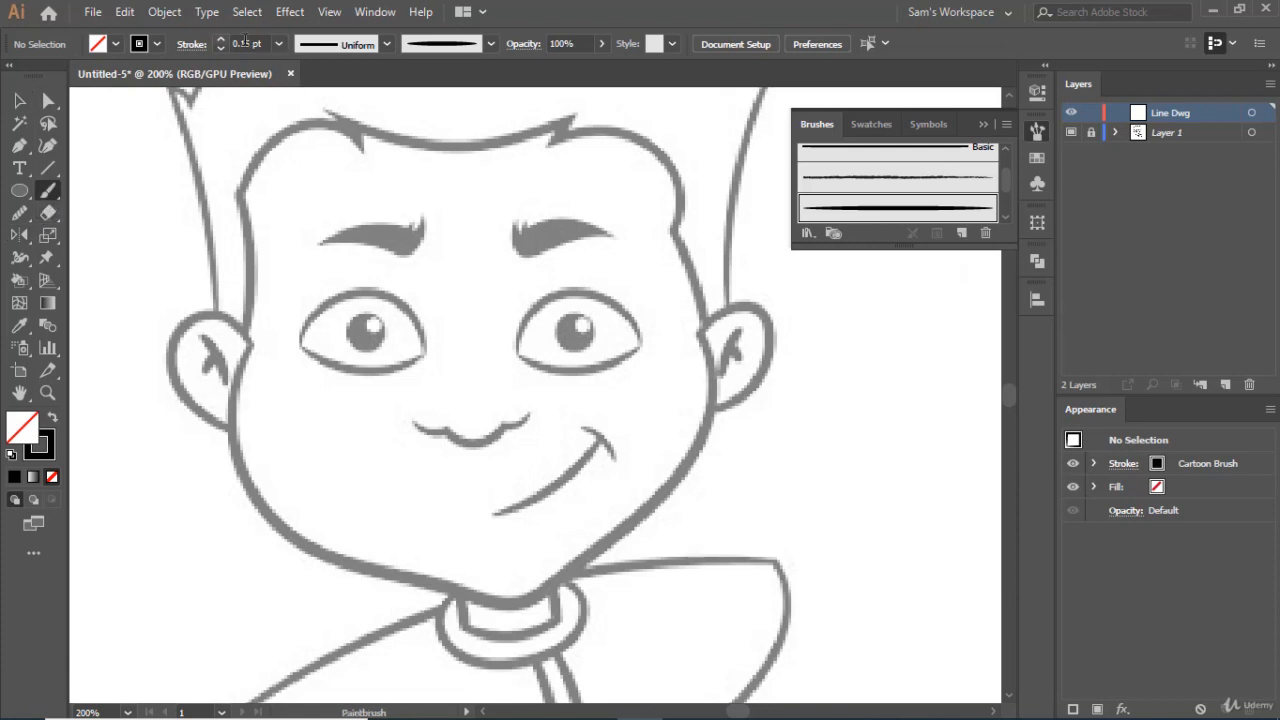
{"action": "left_click", "coordinate": [444, 44]}
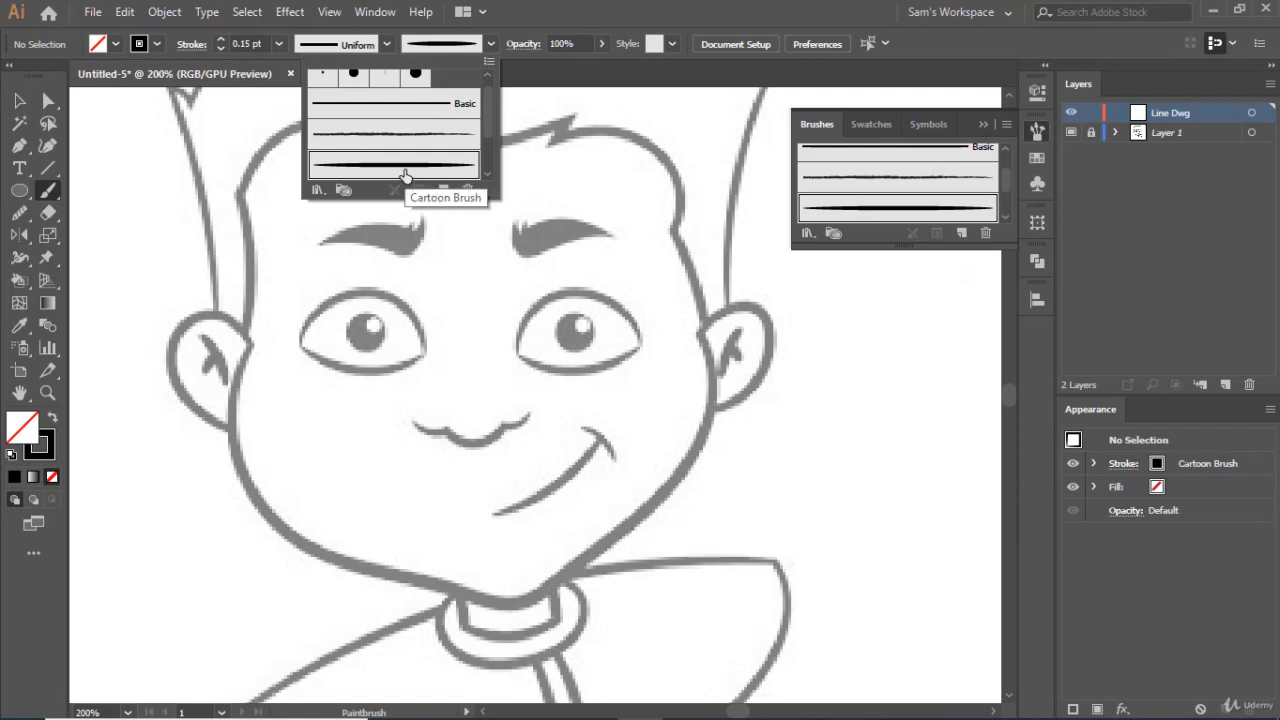
{"action": "left_click", "coordinate": [249, 402]}
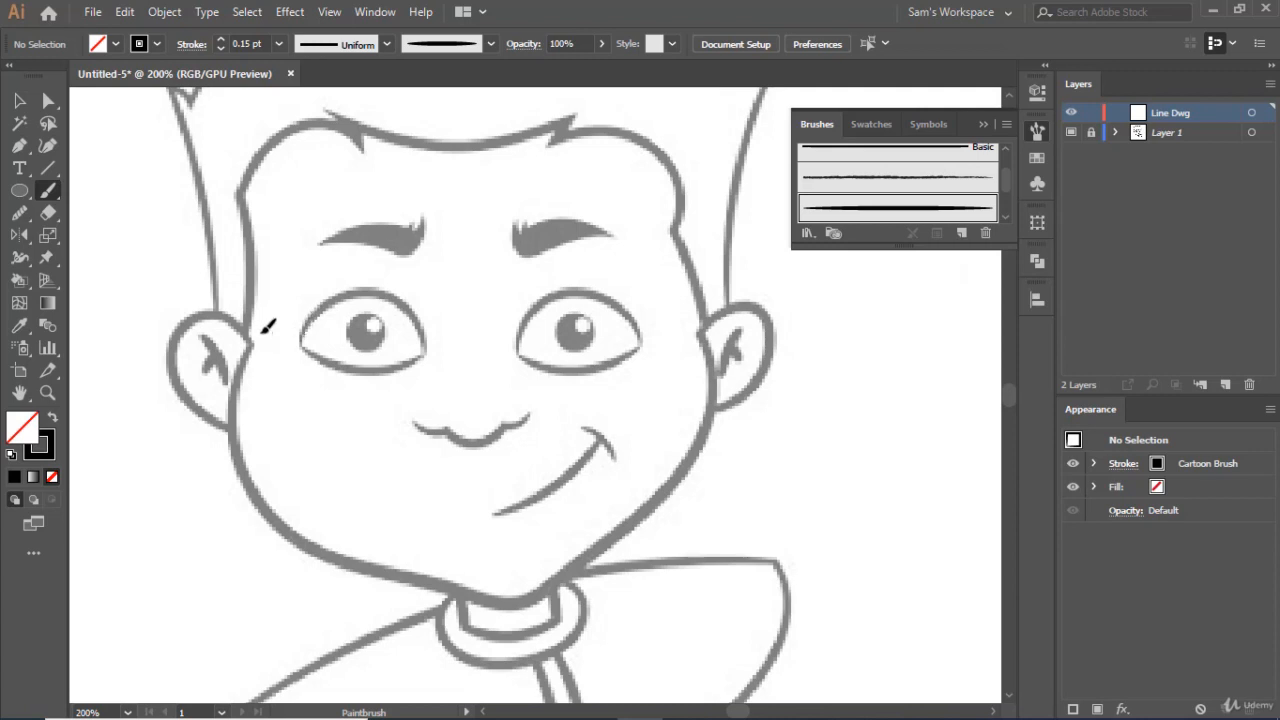
{"action": "mouse_move", "coordinate": [262, 334]}
{"action": "left_mouse_down"}
{"action": "mouse_move", "coordinate": [231, 430]}
{"action": "mouse_move", "coordinate": [279, 528]}
{"action": "mouse_move", "coordinate": [501, 605]}
{"action": "mouse_move", "coordinate": [537, 597]}
{"action": "mouse_move", "coordinate": [694, 459]}
{"action": "mouse_move", "coordinate": [712, 399]}
{"action": "mouse_move", "coordinate": [675, 310]}
{"action": "left_mouse_up"}
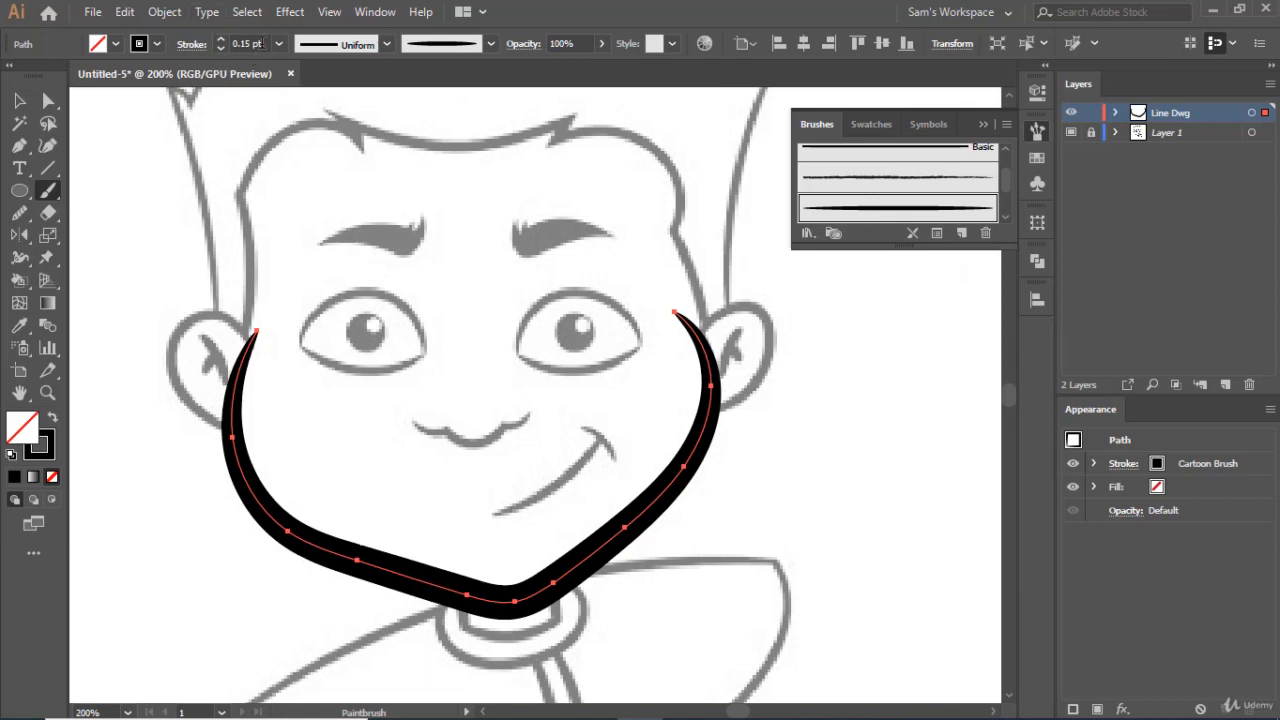
- Try stroke weights of 0.01 pt and 0.08 pt on the jawline
{"action": "left_click", "coordinate": [262, 44]}
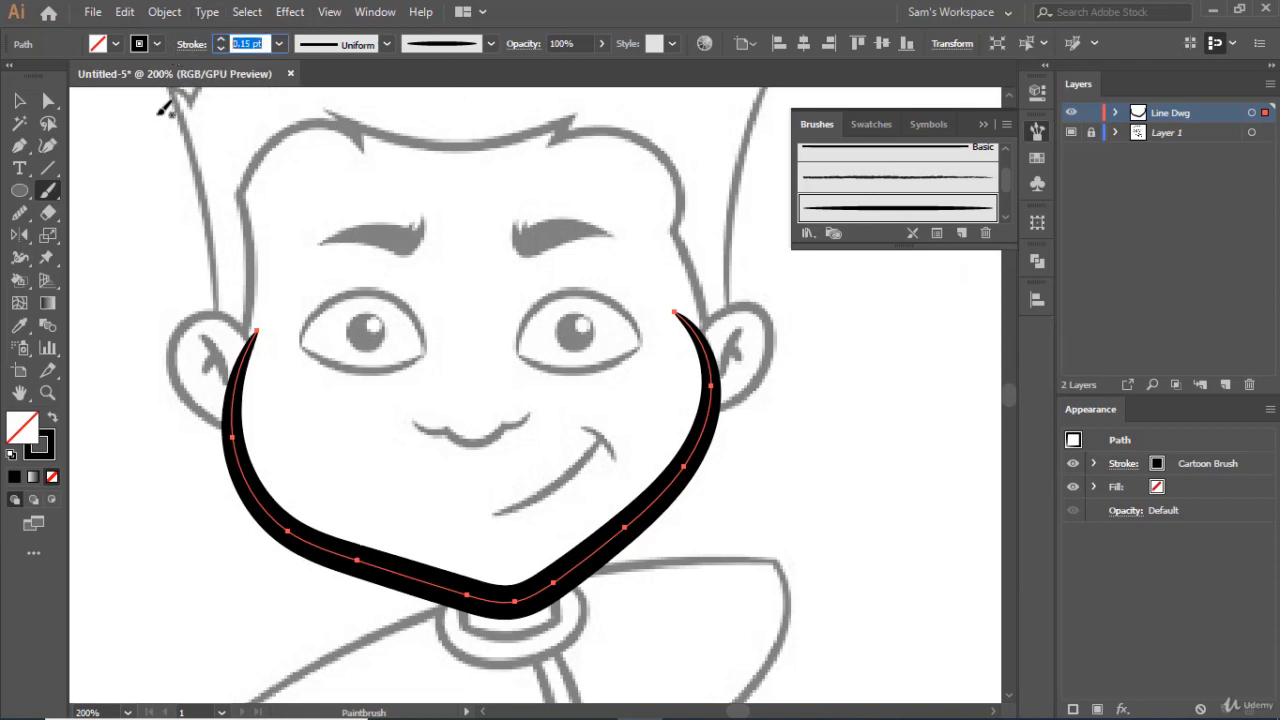
{"action": "type", "text": "0.01"}
{"action": "key", "text": "Return"}
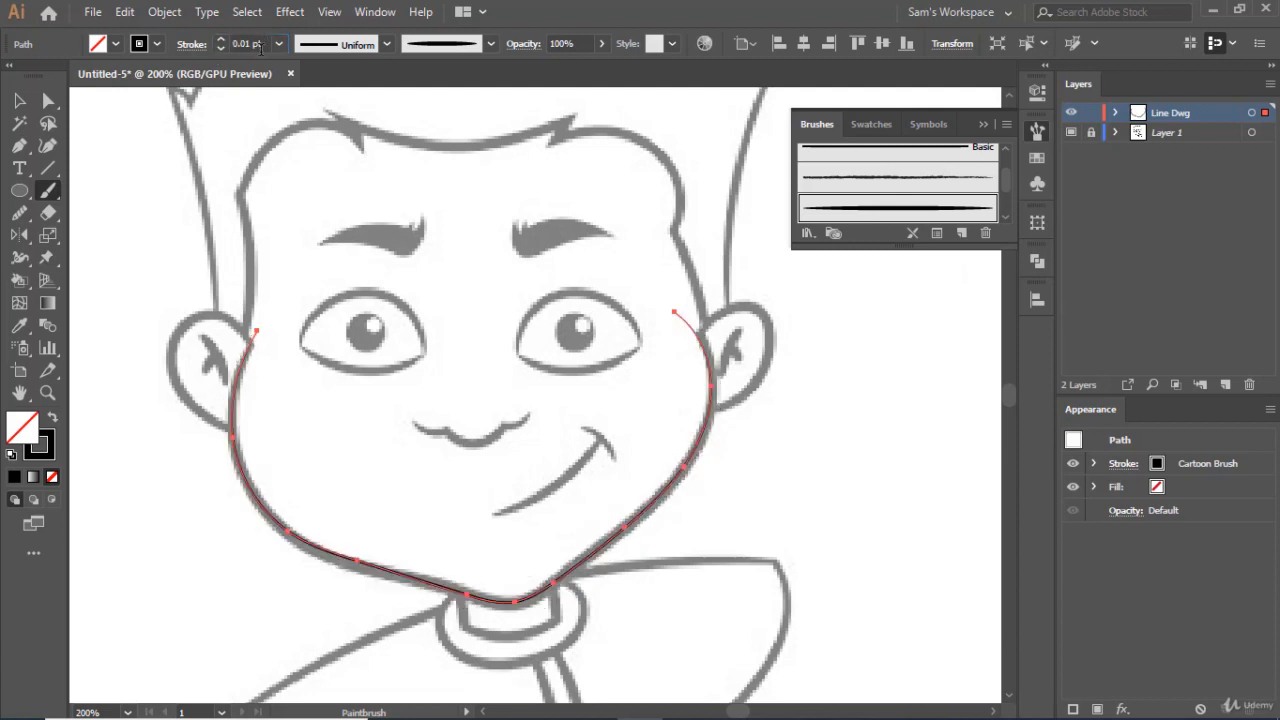
{"action": "left_click", "coordinate": [262, 44]}
{"action": "type", "text": "1"}
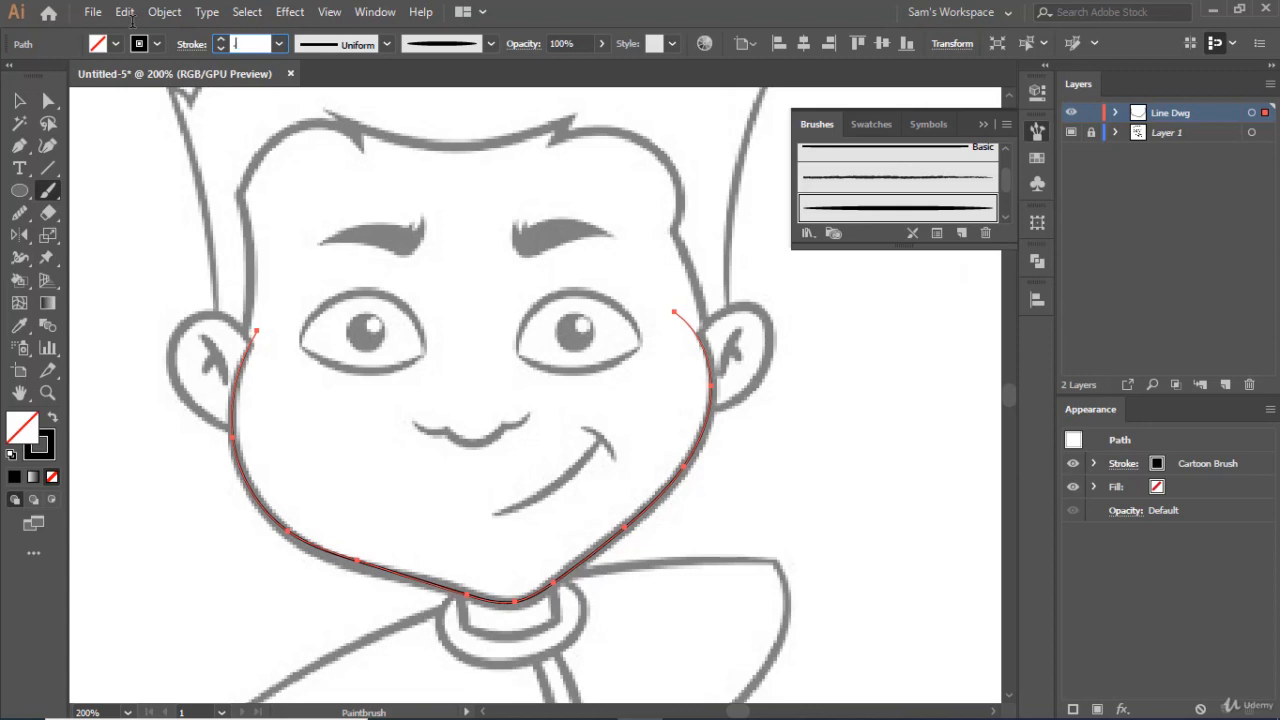
{"action": "type", "text": "08"}
{"action": "key", "text": "Return"}
- Set the jawline's stroke weight to 0.05 pt and deselect it
{"action": "left_click", "coordinate": [245, 44]}
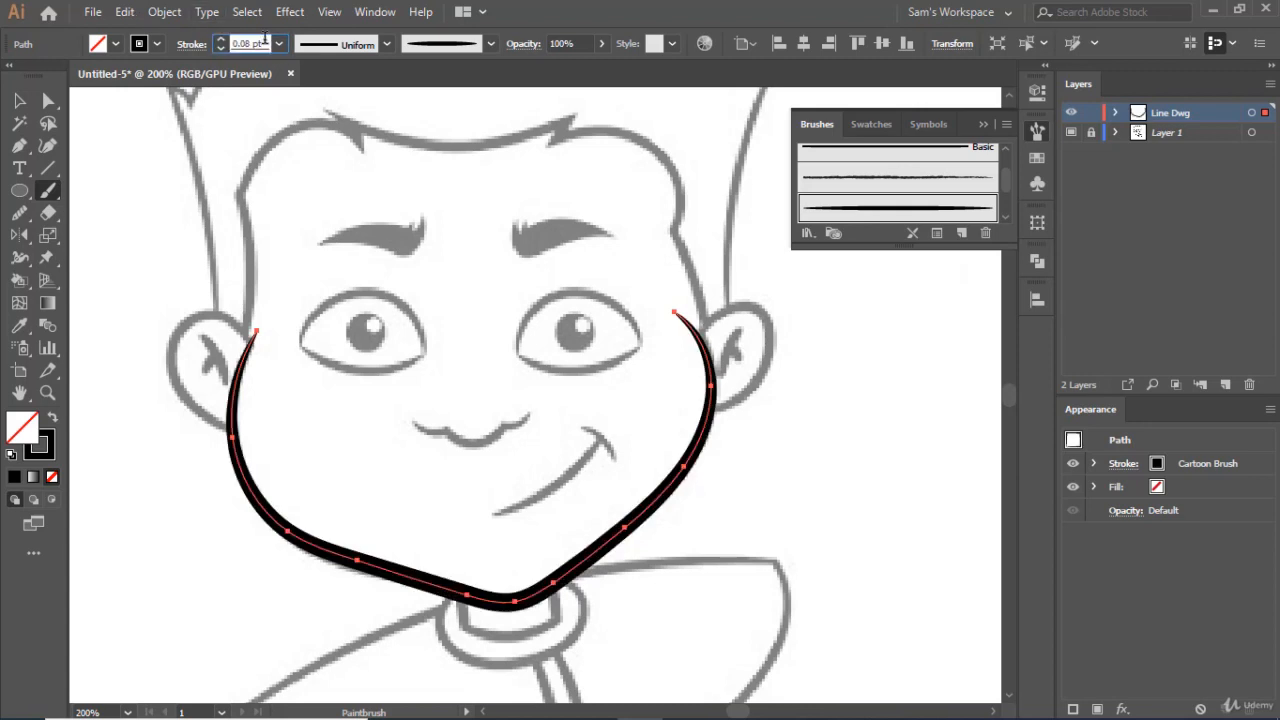
{"action": "type", "text": ".05"}
{"action": "key", "text": "Return"}
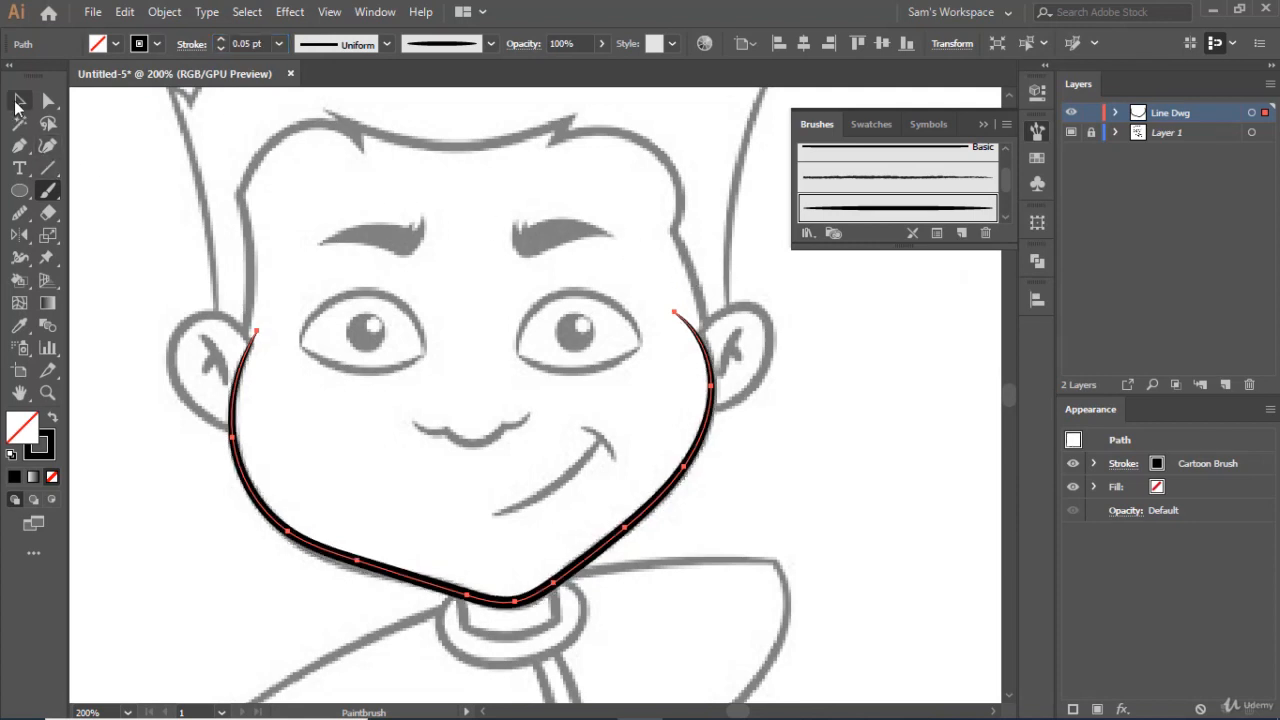
{"action": "left_click", "coordinate": [18, 101]}
{"action": "left_click", "coordinate": [597, 252]}
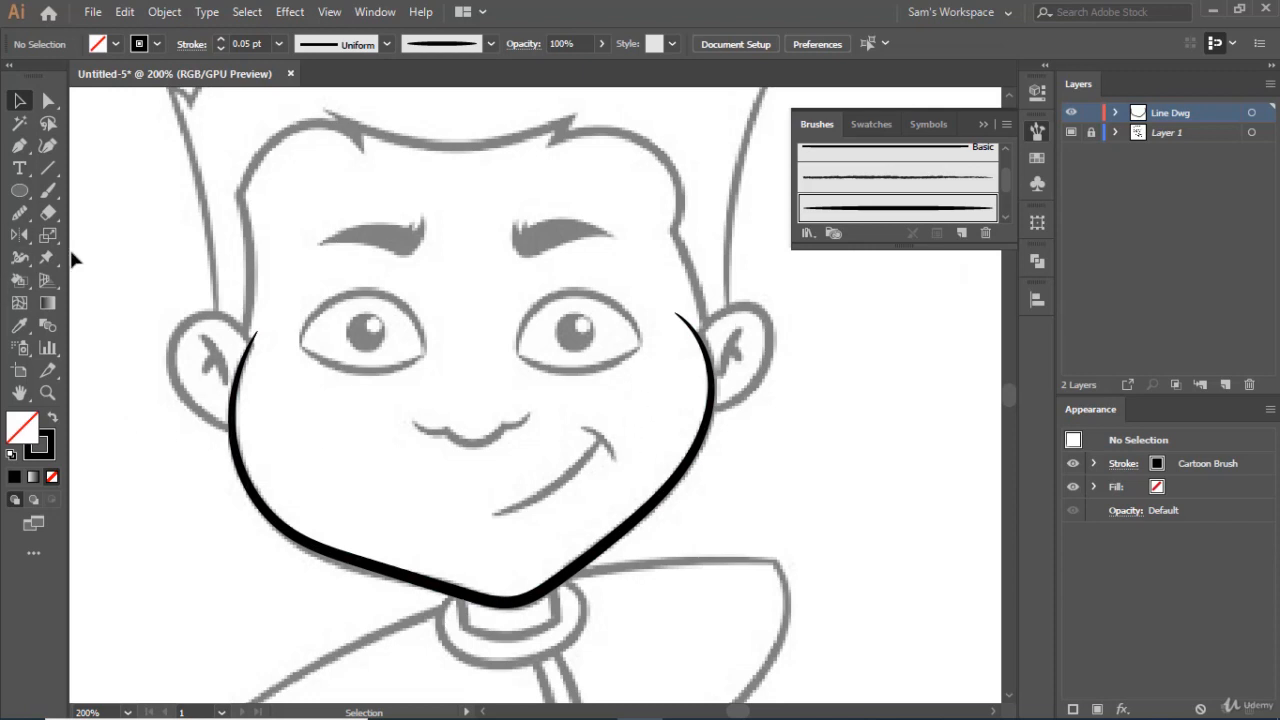
- Trace the outer outline of the ear on the portrait's right-hand side with the Paintbrush and Cartoon Brush
{"action": "left_click", "coordinate": [48, 191]}
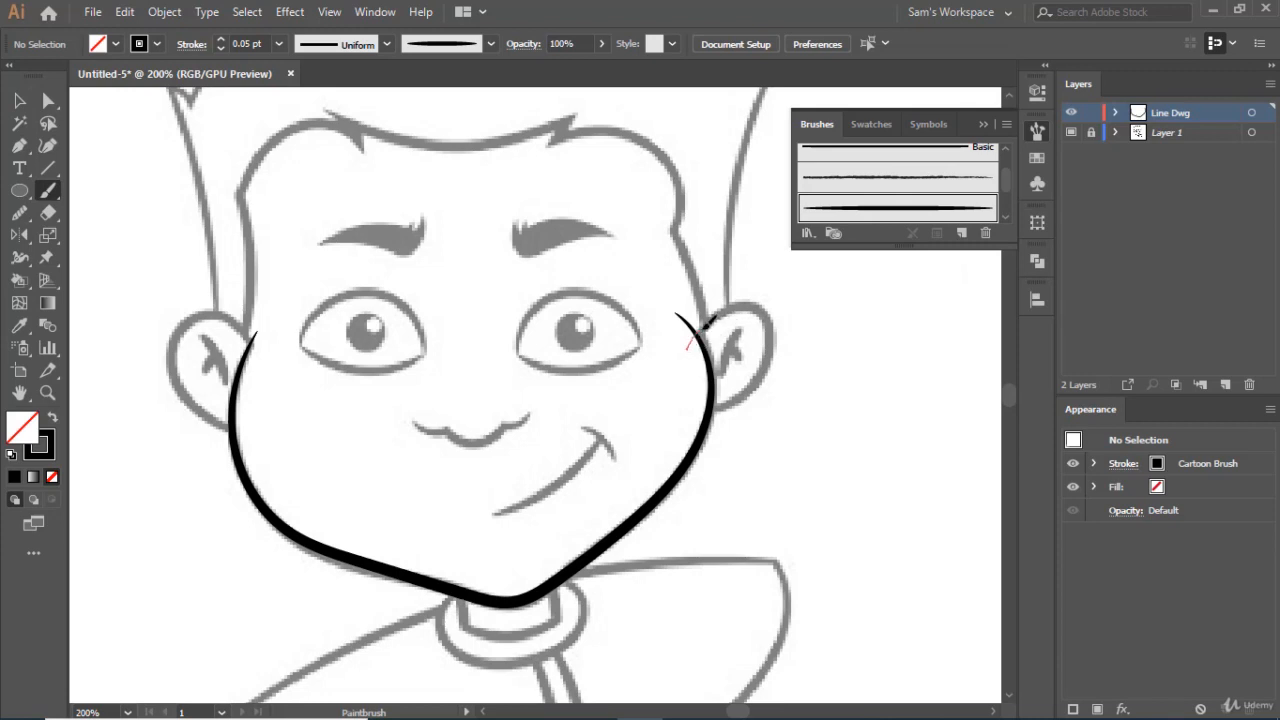
{"action": "mouse_move", "coordinate": [704, 325]}
{"action": "left_mouse_down"}
{"action": "mouse_move", "coordinate": [744, 303]}
{"action": "mouse_move", "coordinate": [772, 334]}
{"action": "mouse_move", "coordinate": [750, 391]}
{"action": "mouse_move", "coordinate": [692, 408]}
{"action": "left_mouse_up"}
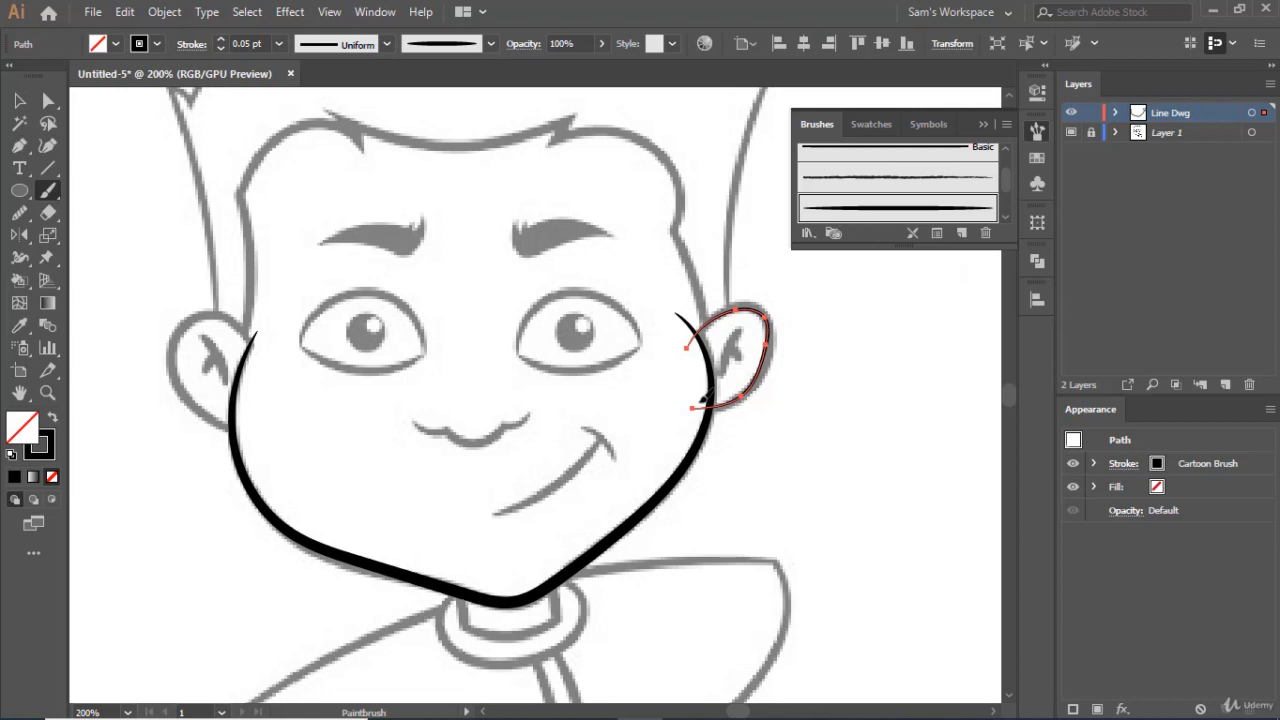
- Try several stroke weights on the ear outline, including 1 pt, 0.09 pt and 0.1 pt
{"action": "left_click", "coordinate": [221, 40]}
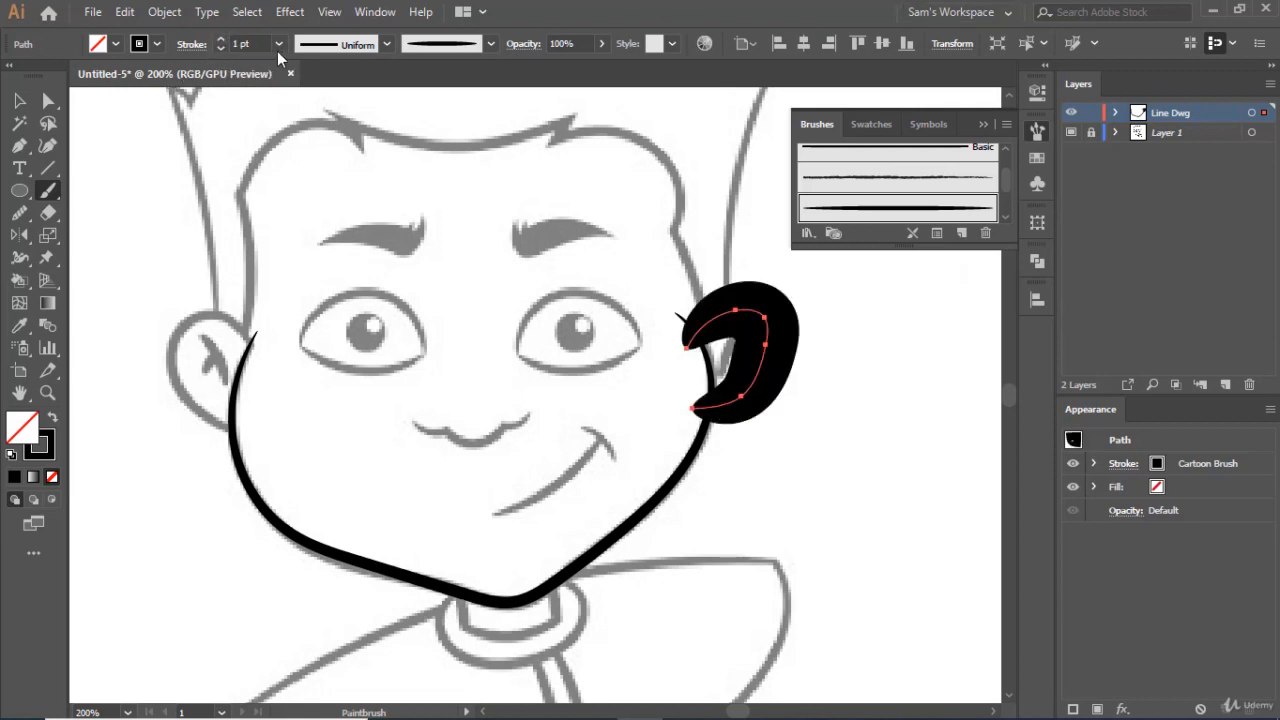
{"action": "left_click_drag", "start_coordinate": [261, 44], "coordinate": [179, 66]}
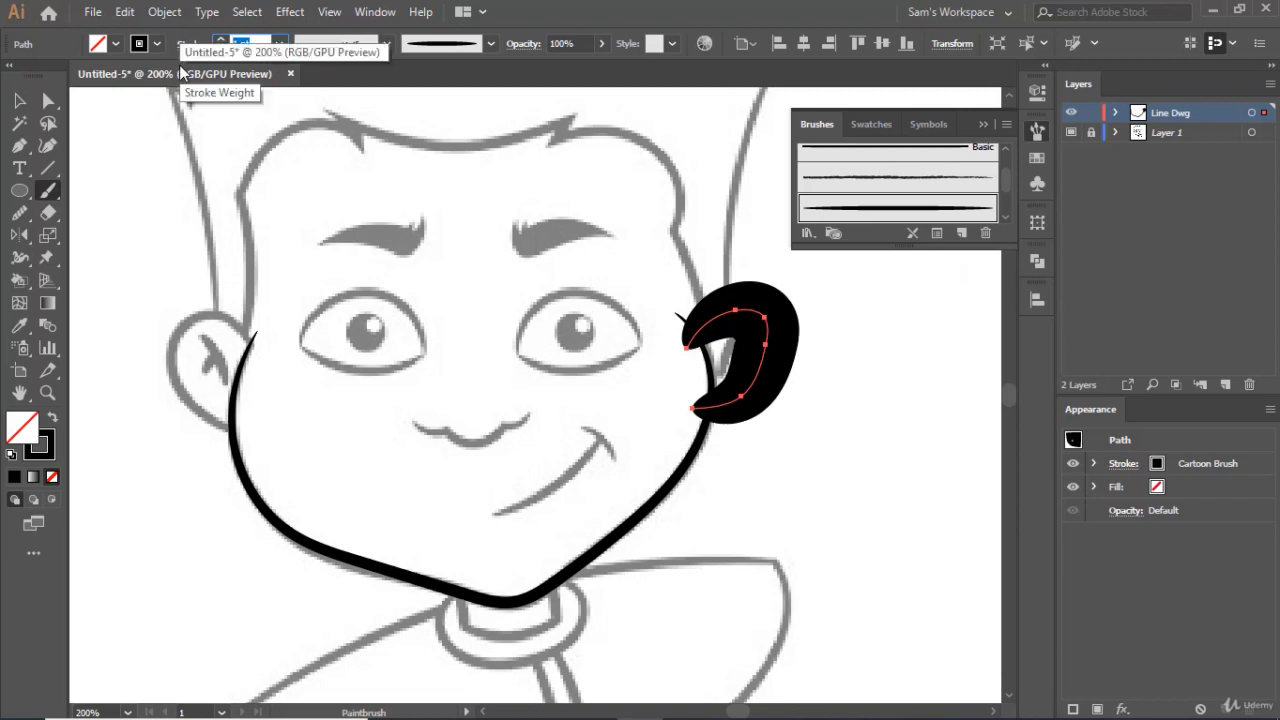
{"action": "key", "text": "BackSpace"}
{"action": "type", "text": "4"}
{"action": "key", "text": "Return"}
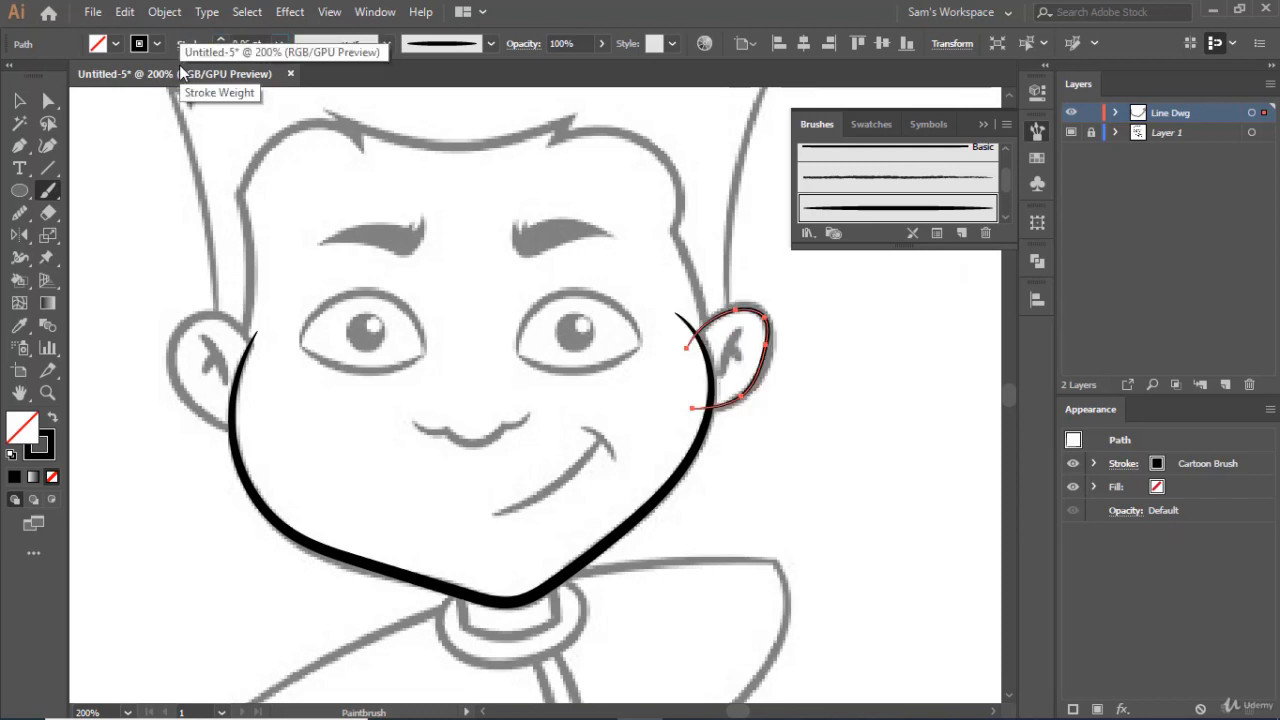
{"action": "left_click_drag", "start_coordinate": [264, 43], "coordinate": [80, 42]}
{"action": "type", "text": ".09"}
{"action": "key", "text": "Return"}
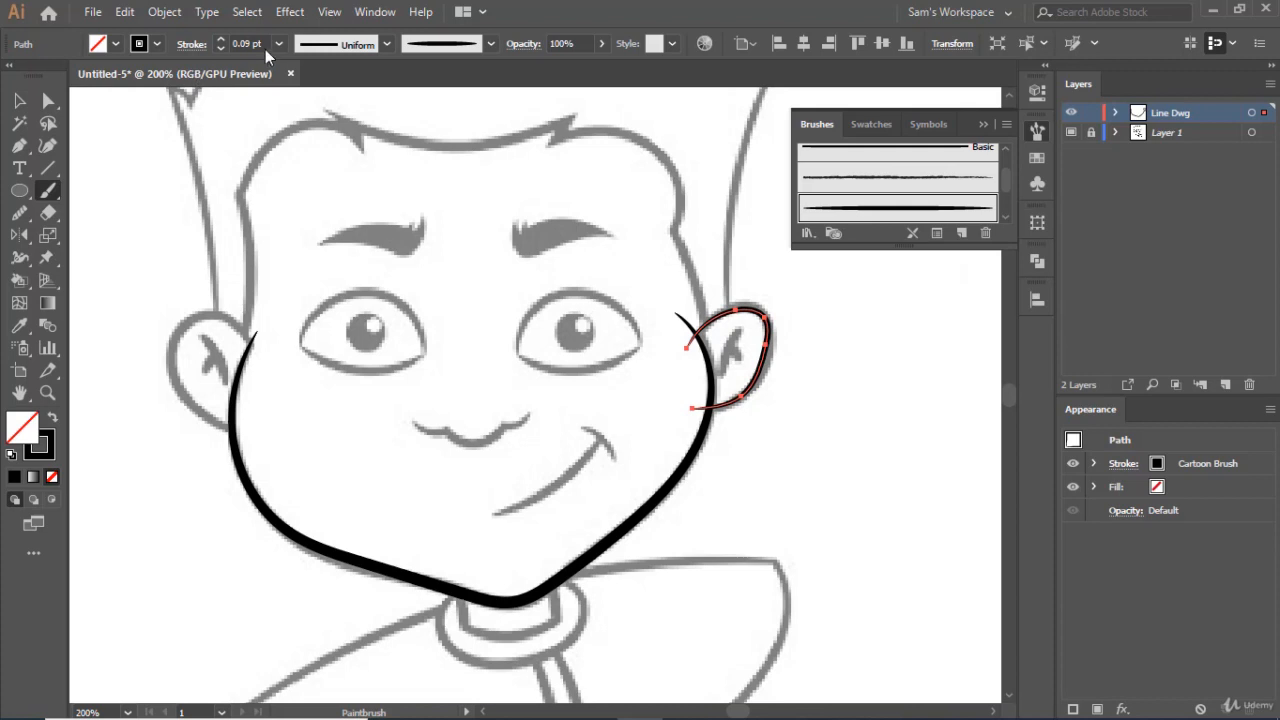
{"action": "left_click_drag", "start_coordinate": [266, 43], "coordinate": [26, 14]}
{"action": "type", "text": ".1"}
{"action": "key", "text": "Return"}
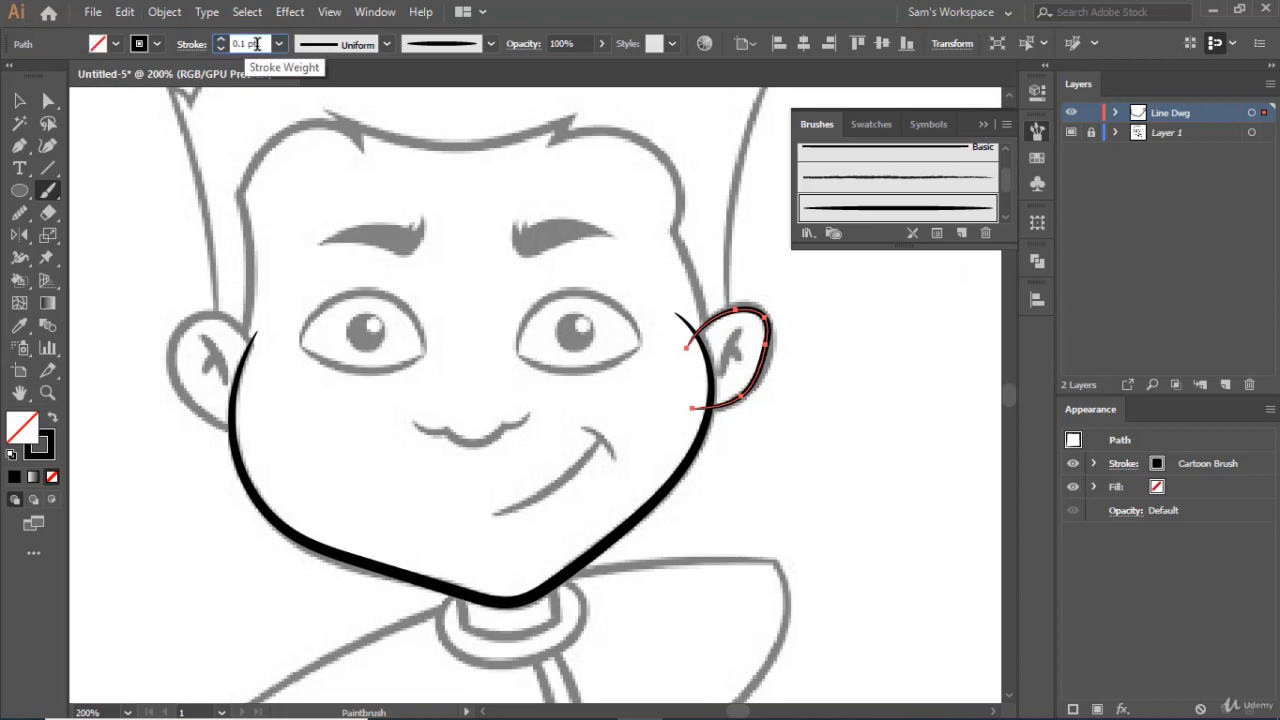
- Set the ear outline's stroke weight to 0.2 pt
{"action": "left_click", "coordinate": [245, 43]}
{"action": "type", "text": ".2"}
{"action": "key", "text": "Return"}
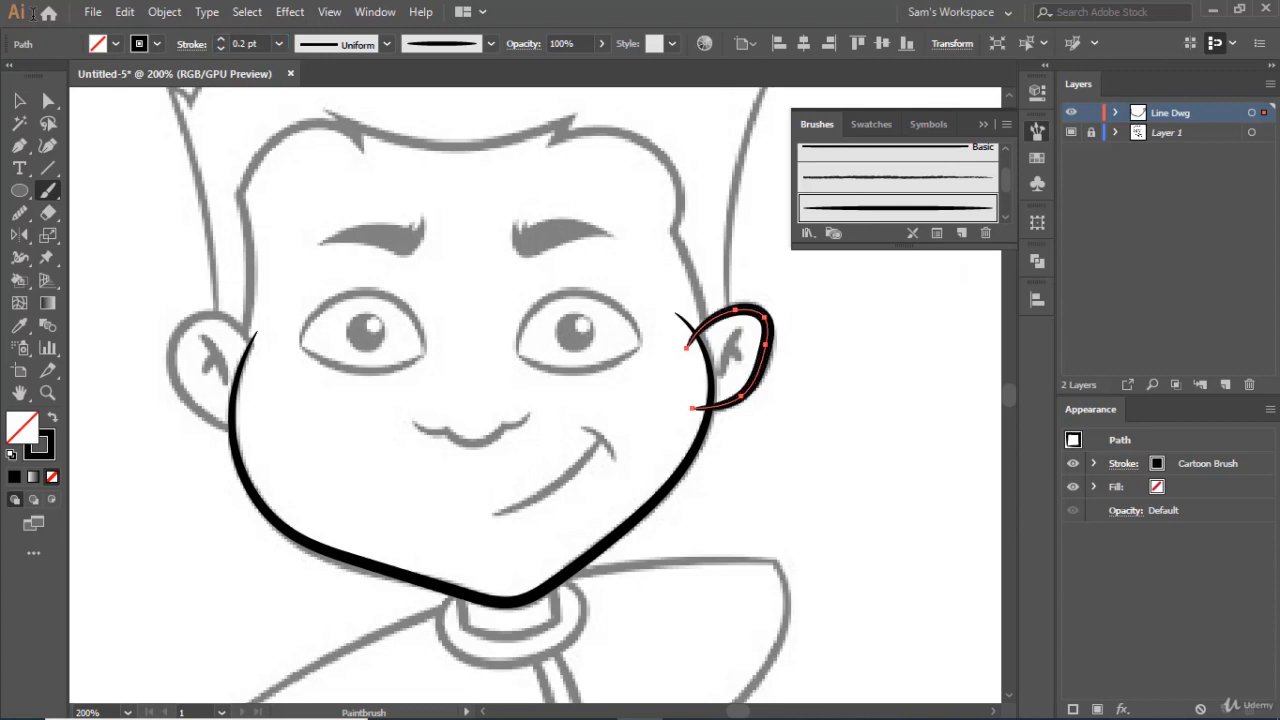
- Apply a white-to-black linear gradient fill to the ear outline and close the gradient settings
{"action": "left_click_drag", "start_coordinate": [264, 44], "coordinate": [157, 42]}
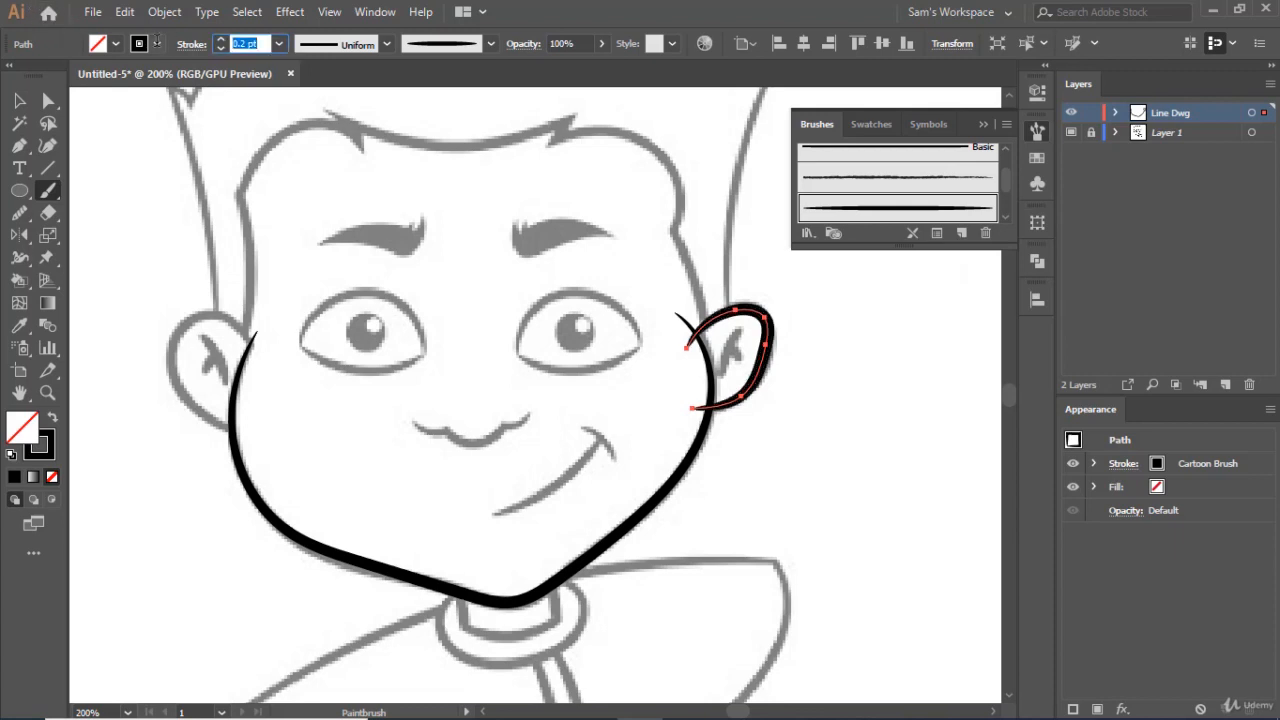
{"action": "key", "text": "Return"}
{"action": "key", "text": "period"}
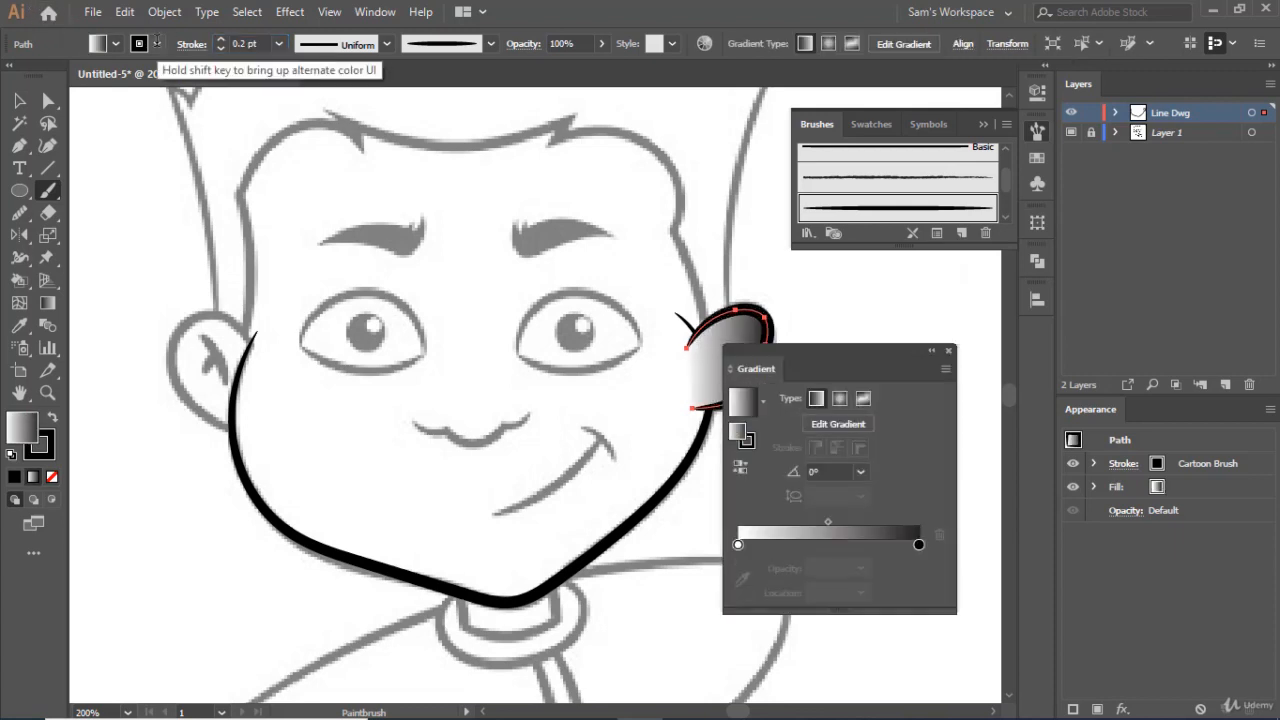
{"action": "left_click", "coordinate": [948, 350]}
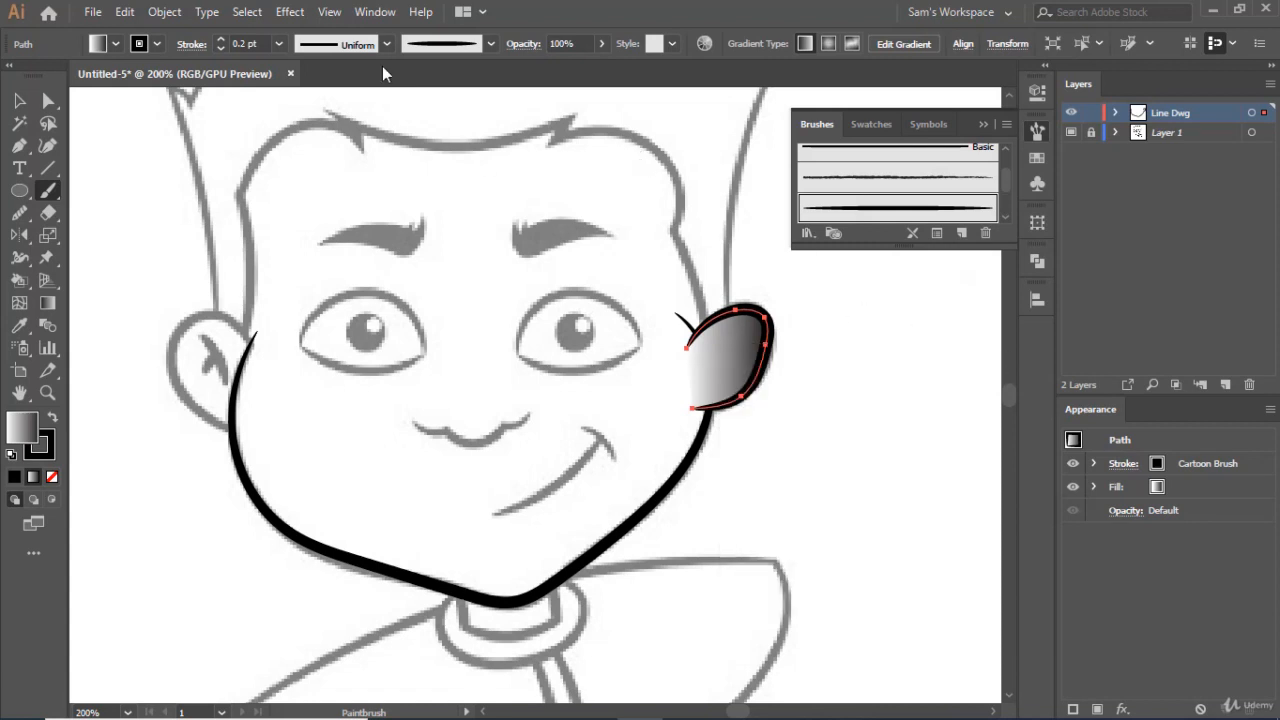
- Remove the fill from the ear outline and set its stroke weight to 0.18 pt
{"action": "key", "text": "slash"}
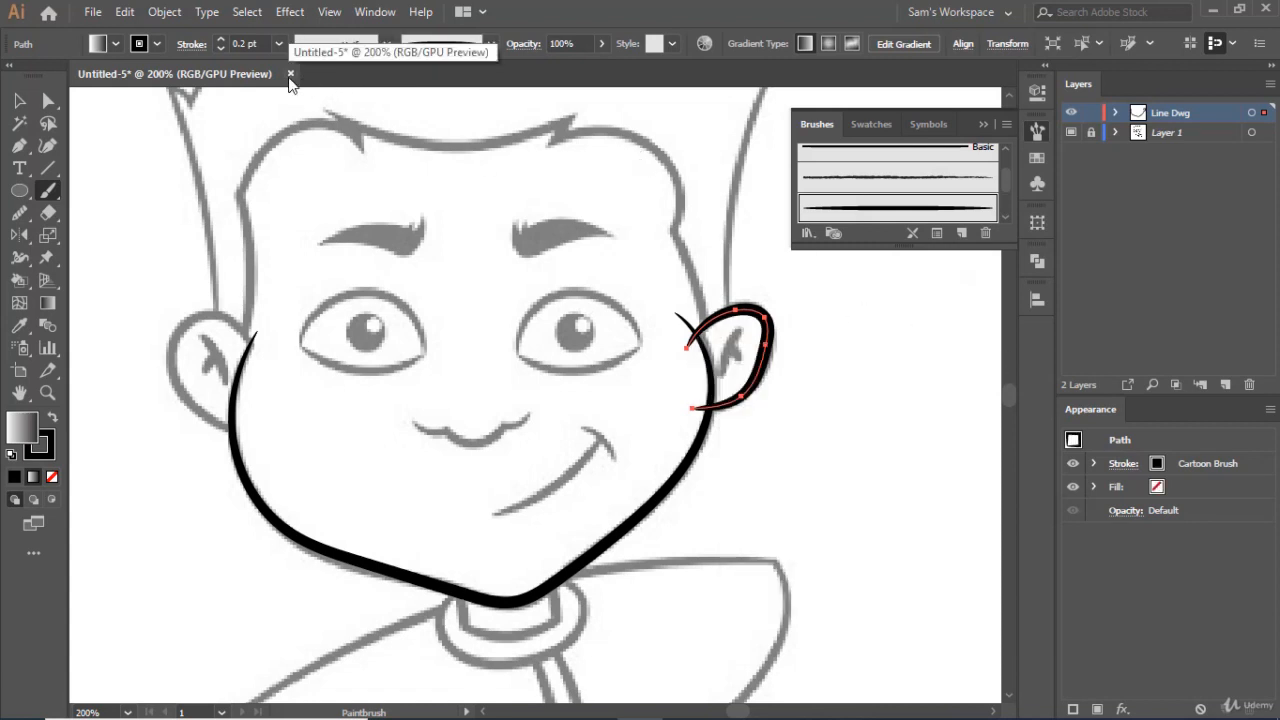
{"action": "left_click", "coordinate": [245, 44]}
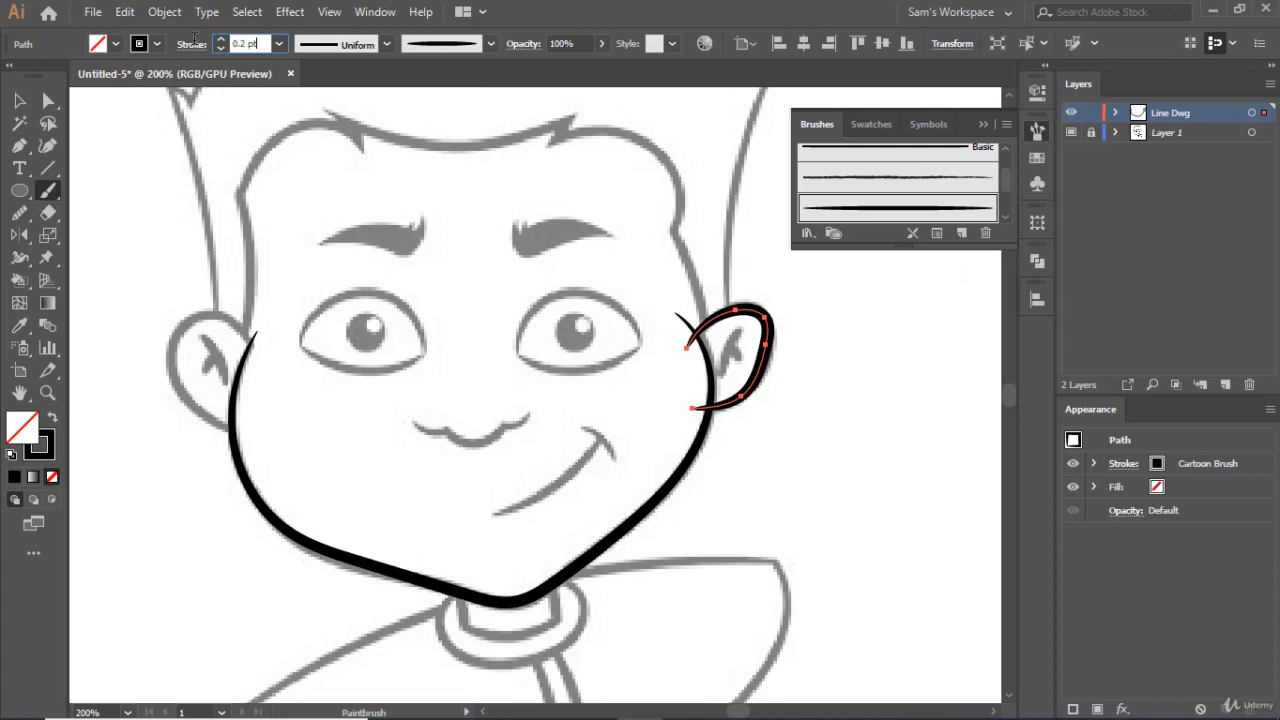
{"action": "key", "text": "ctrl+a"}
{"action": "key", "text": "BackSpace"}
{"action": "type", "text": "0.18"}
{"action": "key", "text": "Return"}
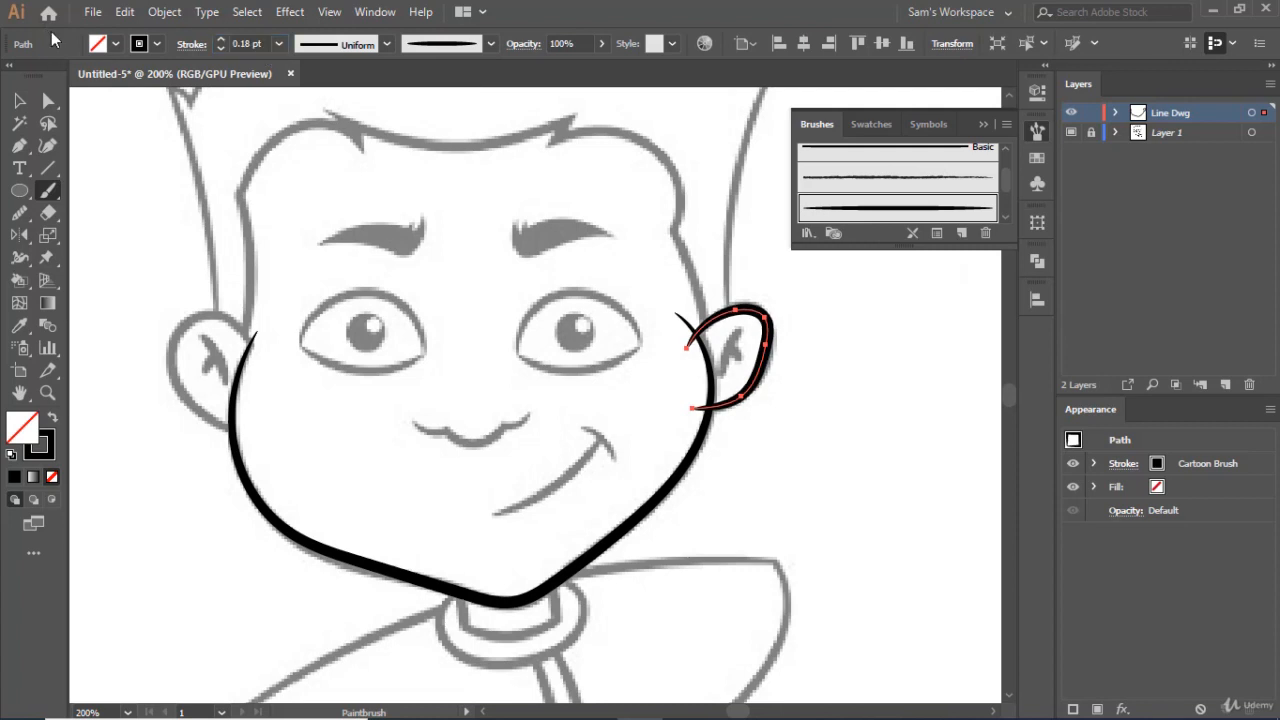
- Smooth the outer curve of this ear outline and trace the opposite ear's outline with the Paintbrush and Cartoon Brush
{"action": "left_click", "coordinate": [19, 212]}
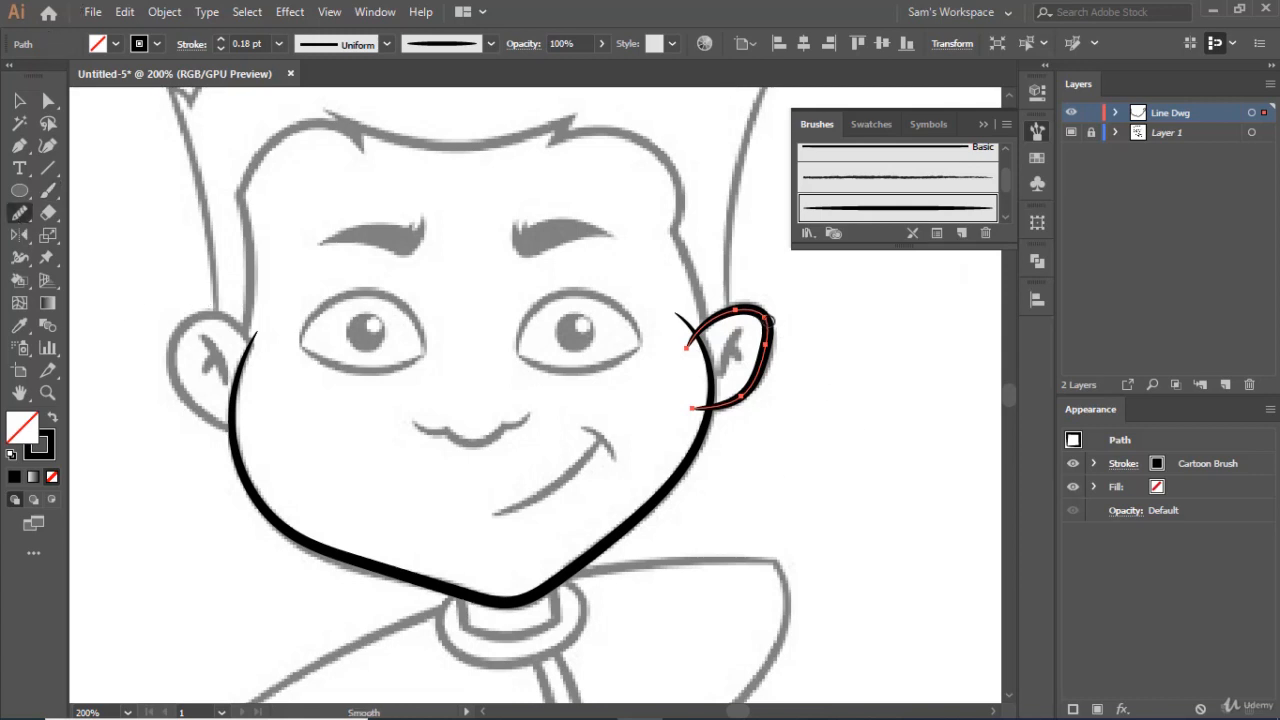
{"action": "mouse_move", "coordinate": [769, 321]}
{"action": "left_mouse_down"}
{"action": "mouse_move", "coordinate": [745, 384]}
{"action": "mouse_move", "coordinate": [770, 326]}
{"action": "left_mouse_up"}
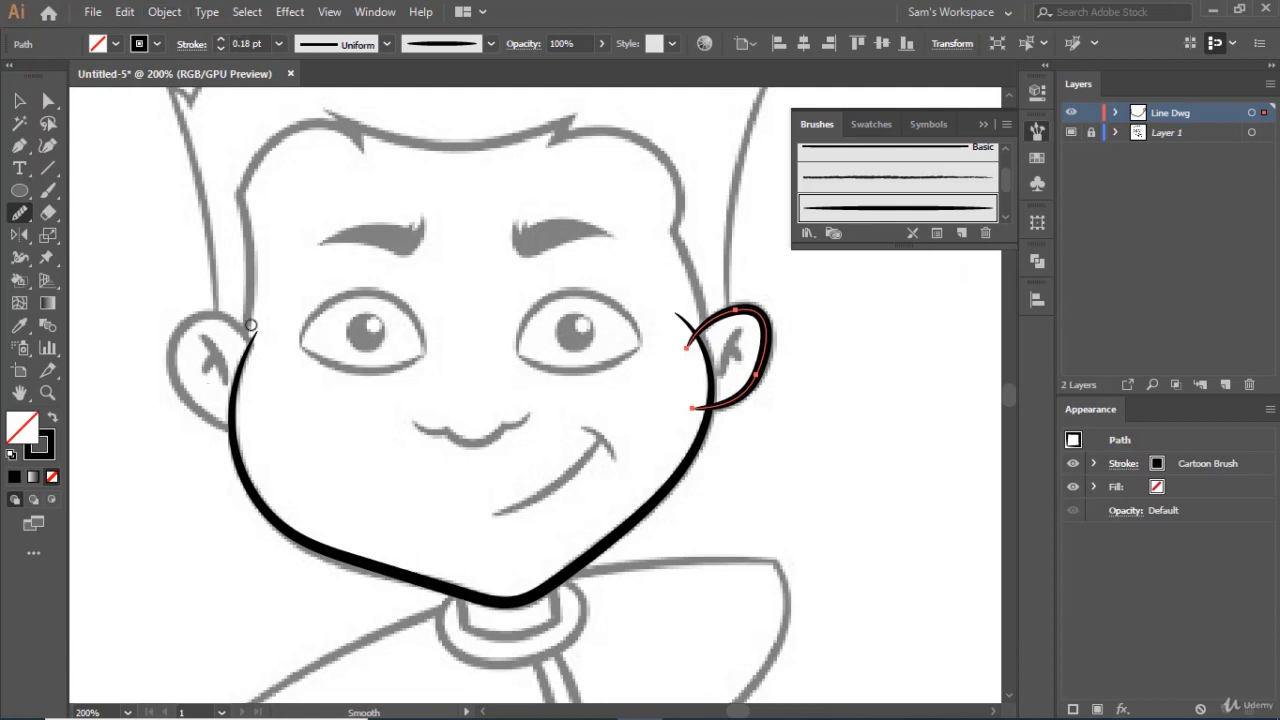
{"action": "left_click", "coordinate": [48, 190]}
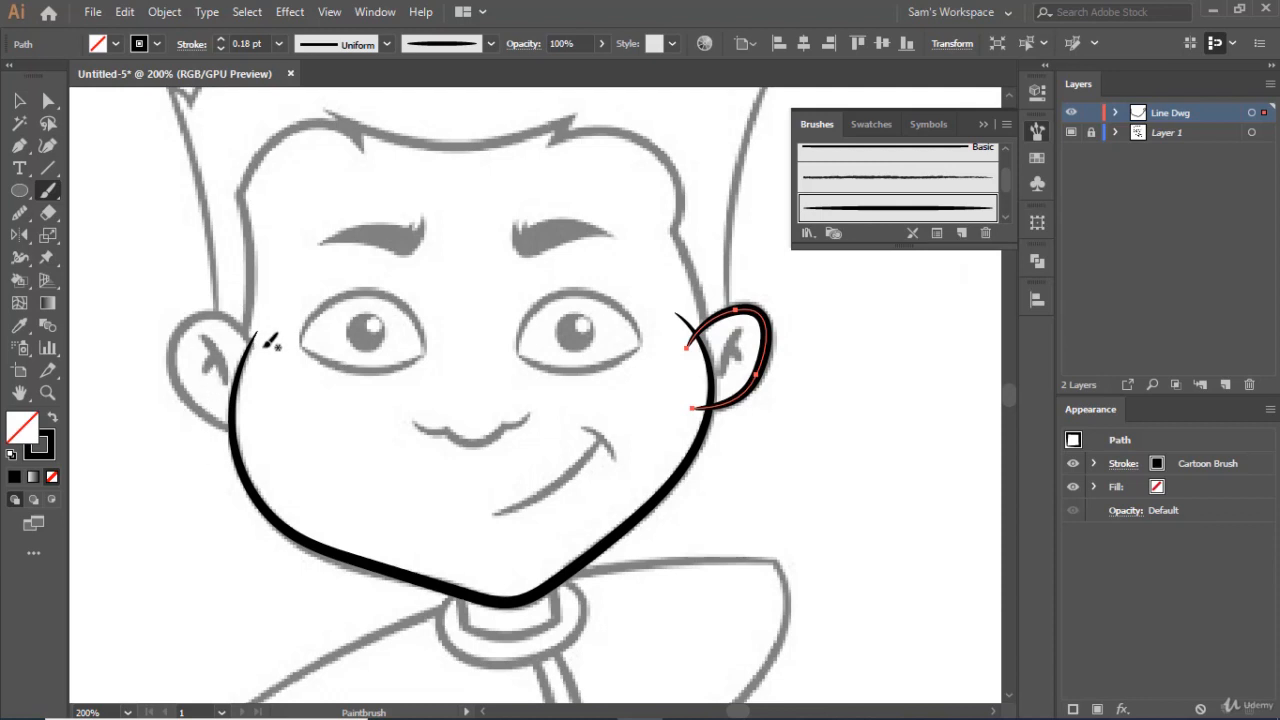
{"action": "mouse_move", "coordinate": [257, 348]}
{"action": "left_mouse_down"}
{"action": "mouse_move", "coordinate": [201, 325]}
{"action": "mouse_move", "coordinate": [180, 358]}
{"action": "mouse_move", "coordinate": [184, 384]}
{"action": "mouse_move", "coordinate": [254, 425]}
{"action": "left_mouse_up"}
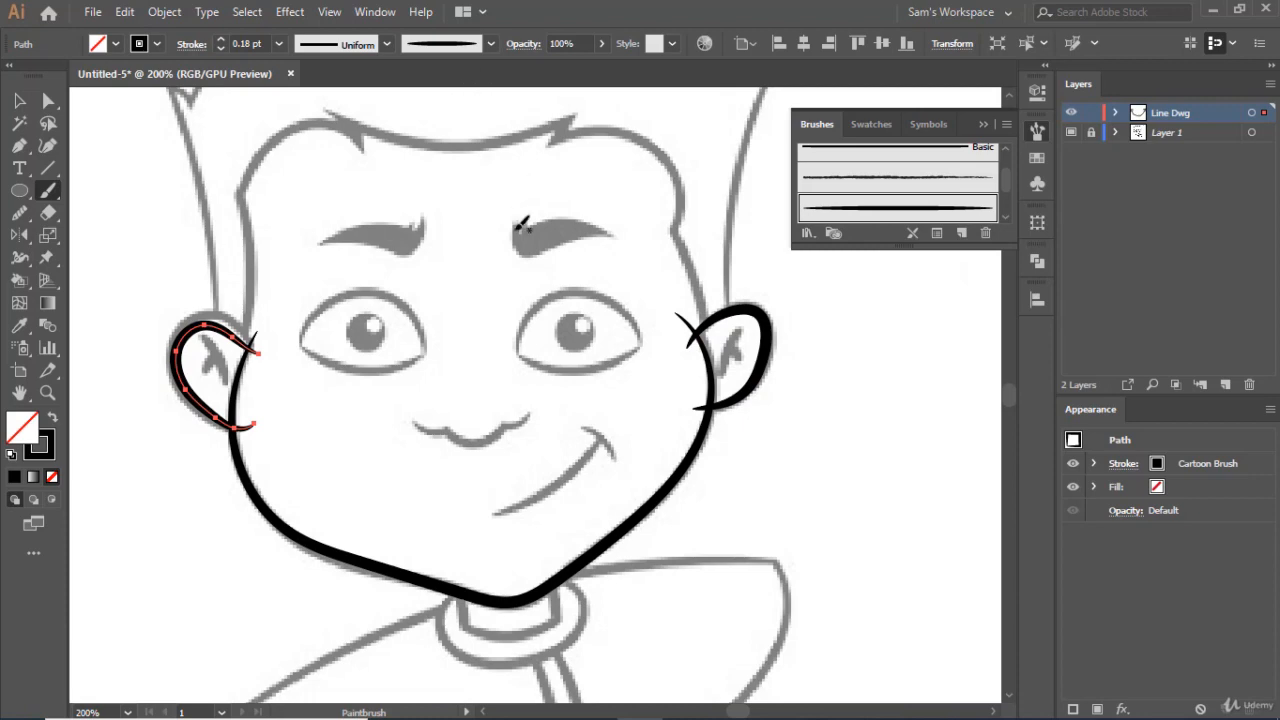
- Reposition the anchor points along the new ear outline's upper, outer and lower curves to follow the template
{"action": "left_click", "coordinate": [47, 392]}
{"action": "left_click", "coordinate": [243, 365]}
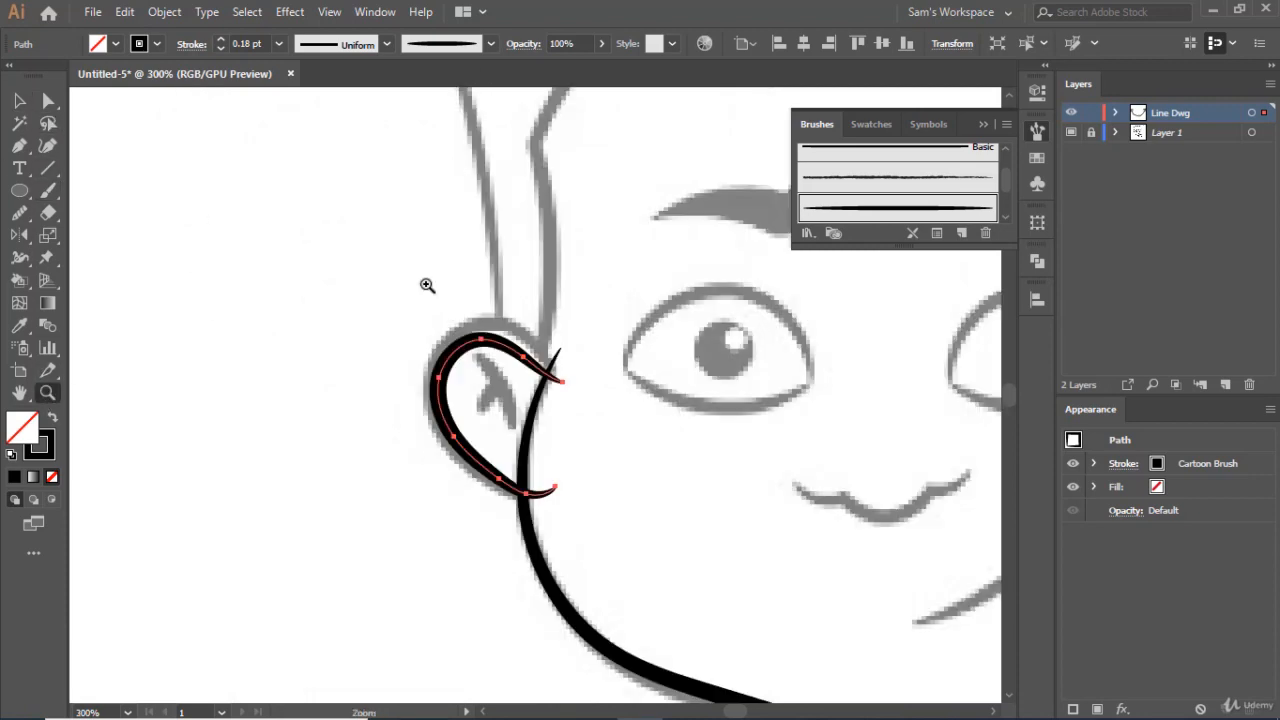
{"action": "left_click", "coordinate": [48, 101]}
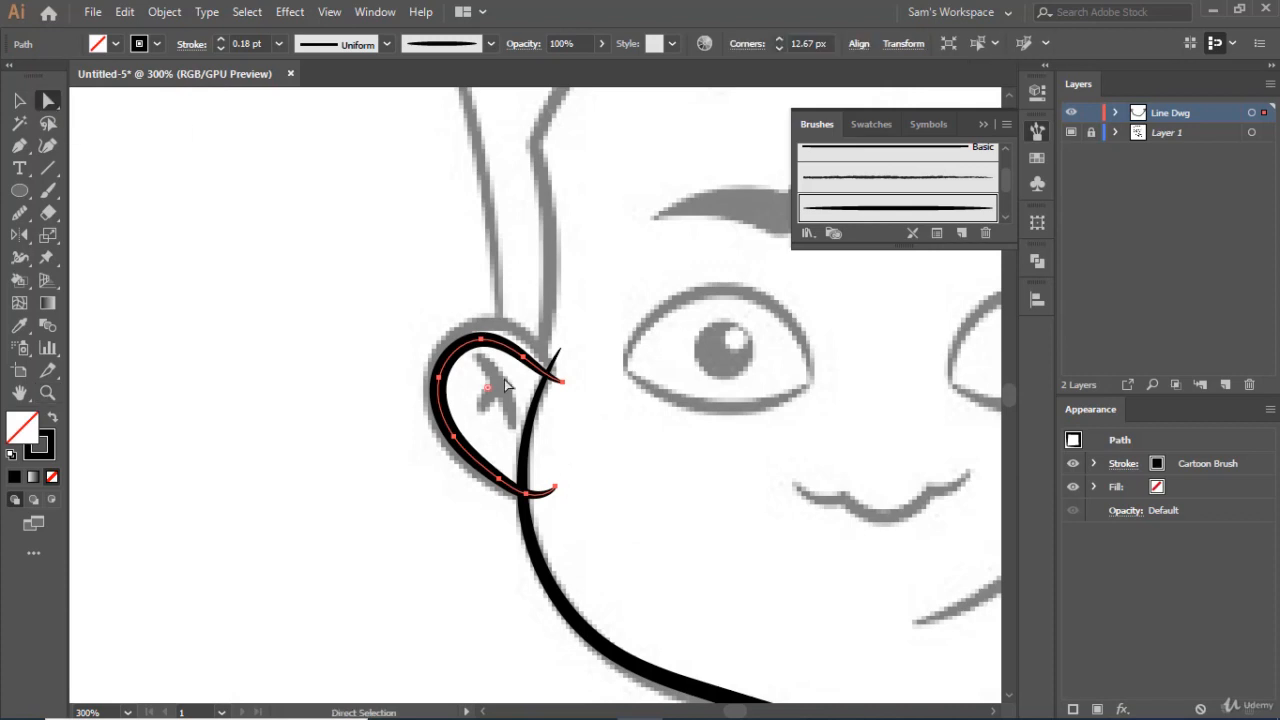
{"action": "left_click_drag", "start_coordinate": [521, 358], "coordinate": [475, 323]}
{"action": "left_click", "coordinate": [482, 340]}
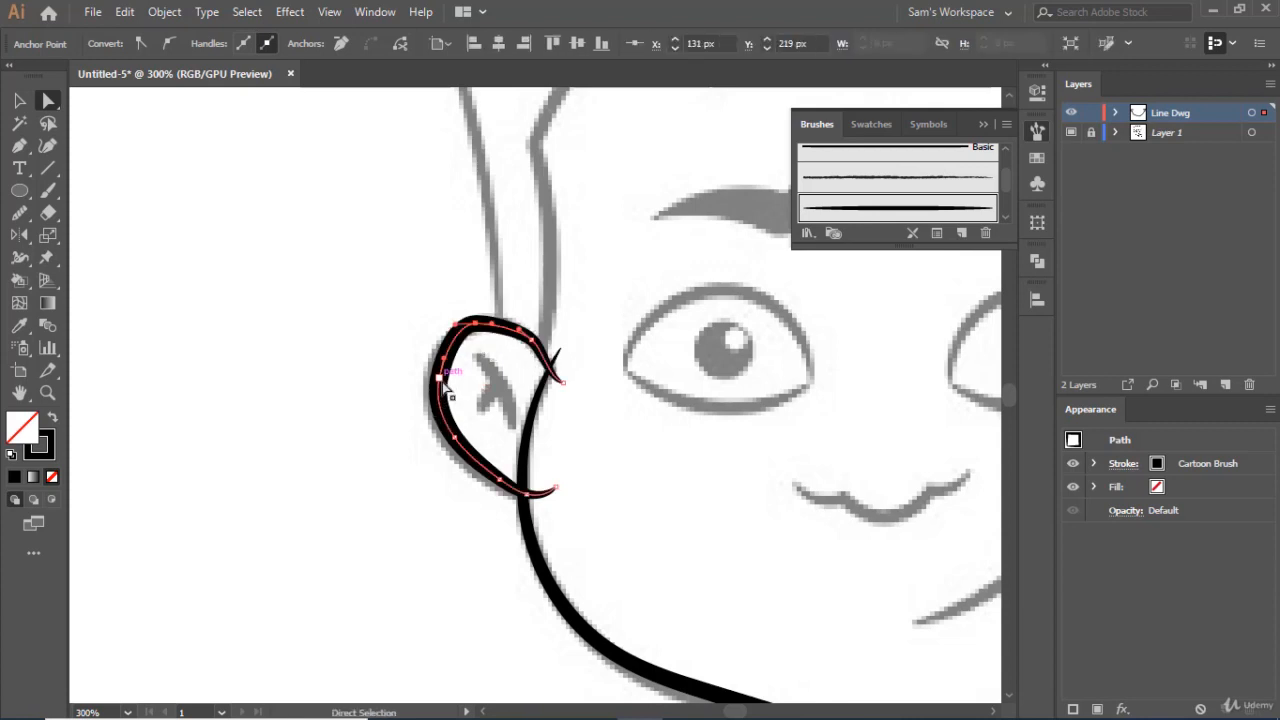
{"action": "left_click_drag", "start_coordinate": [441, 381], "coordinate": [530, 490]}
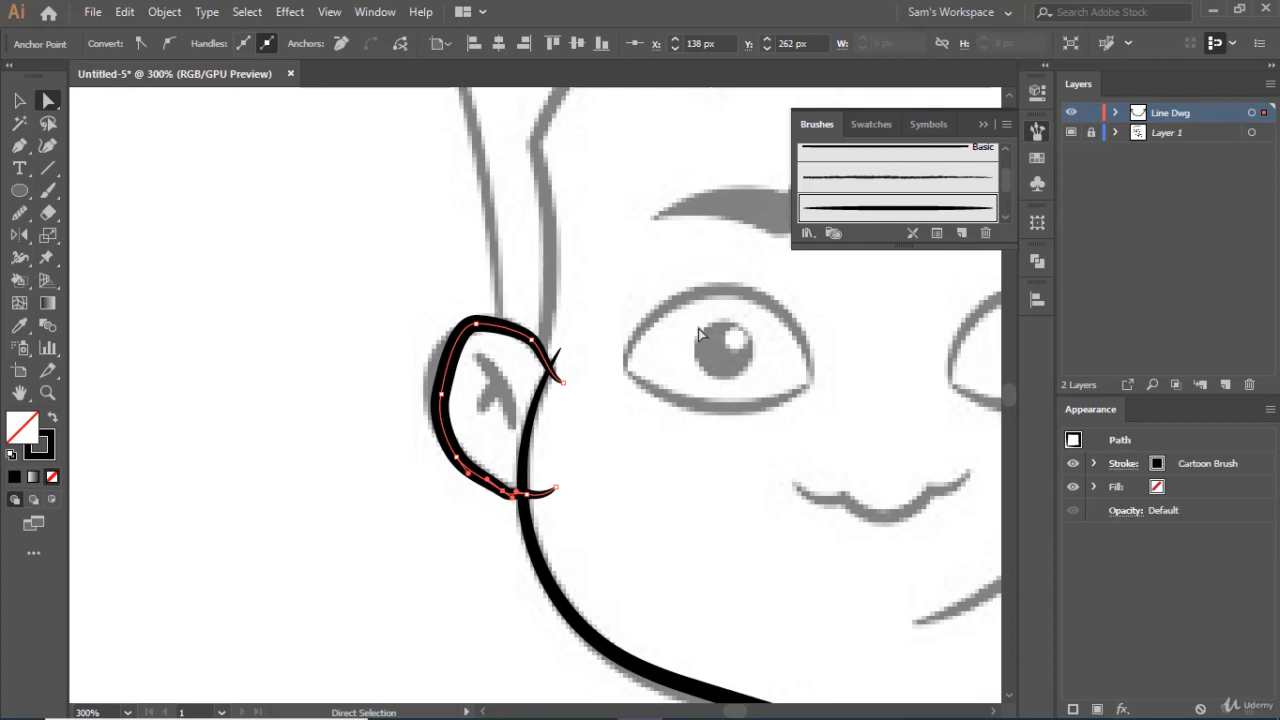
- Smooth the upper, outer and lower curves of the ear outline on the portrait's left-hand side with the Smooth tool
{"action": "left_click", "coordinate": [22, 214]}
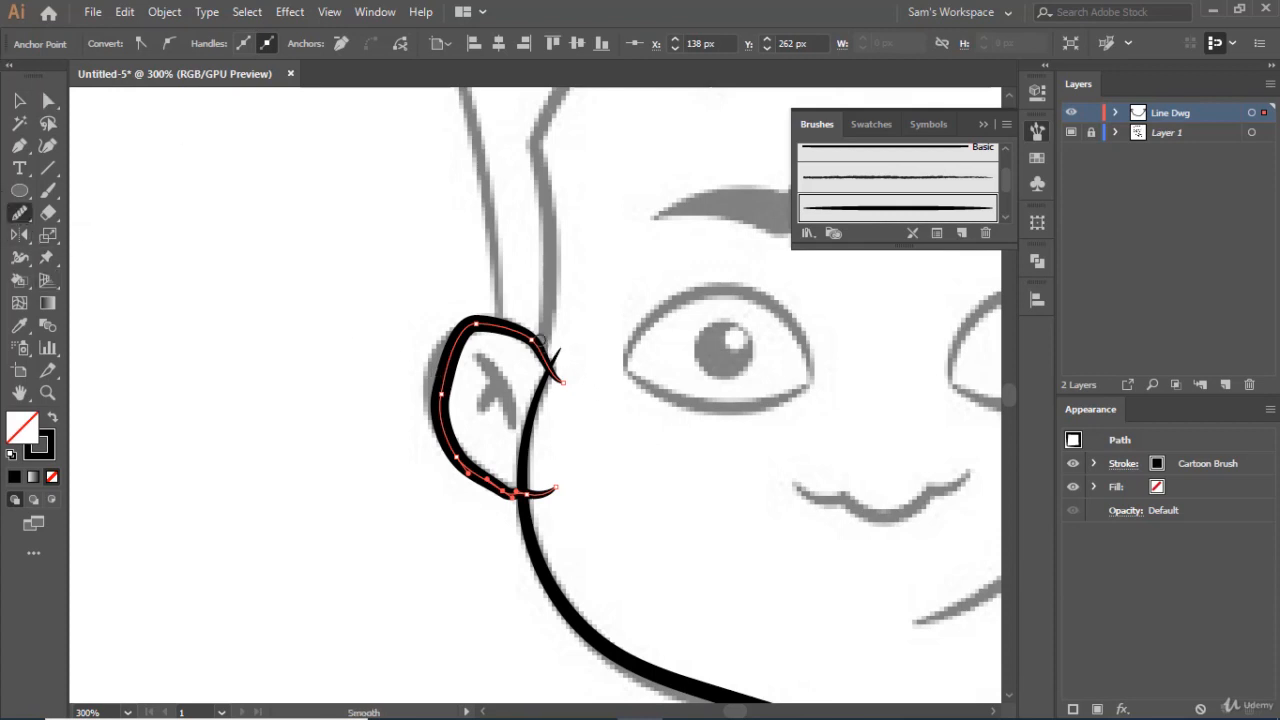
{"action": "mouse_move", "coordinate": [540, 340]}
{"action": "left_mouse_down"}
{"action": "mouse_move", "coordinate": [491, 313]}
{"action": "mouse_move", "coordinate": [432, 349]}
{"action": "left_mouse_up"}
{"action": "left_click_drag", "start_coordinate": [446, 440], "coordinate": [450, 446]}
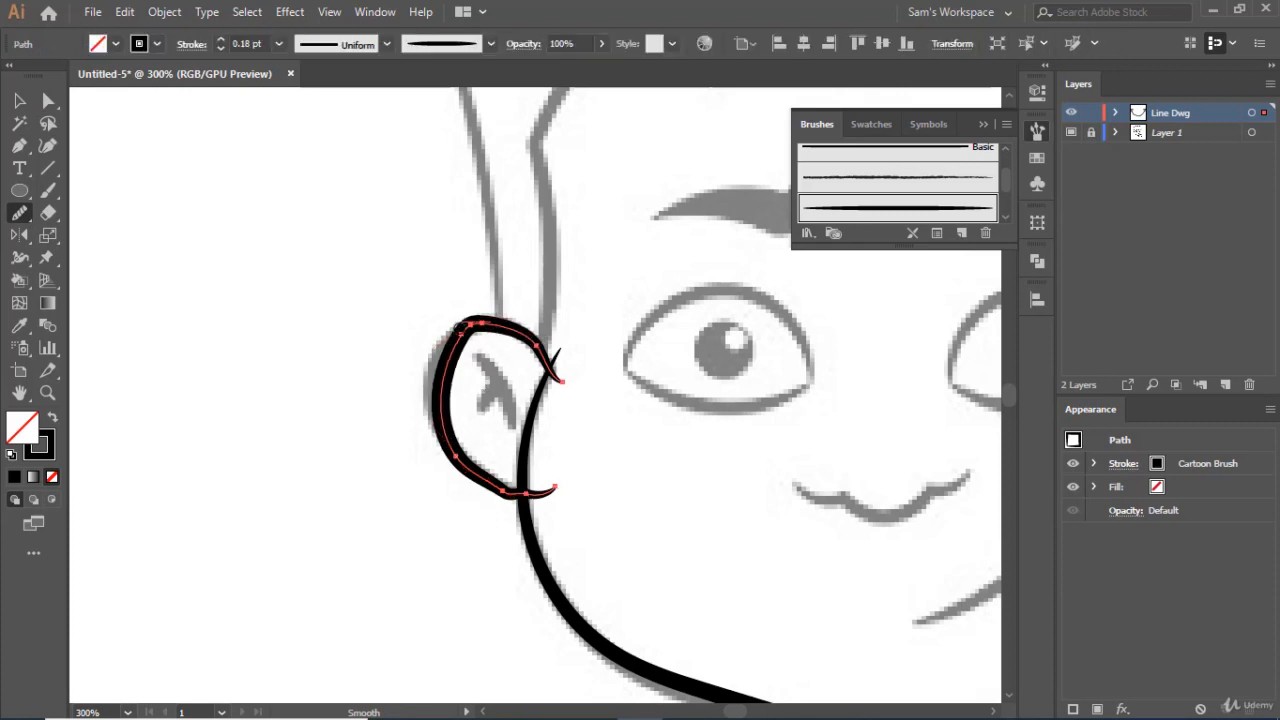
{"action": "mouse_move", "coordinate": [424, 383]}
{"action": "left_mouse_down"}
{"action": "mouse_move", "coordinate": [429, 429]}
{"action": "mouse_move", "coordinate": [504, 461]}
{"action": "left_mouse_up"}
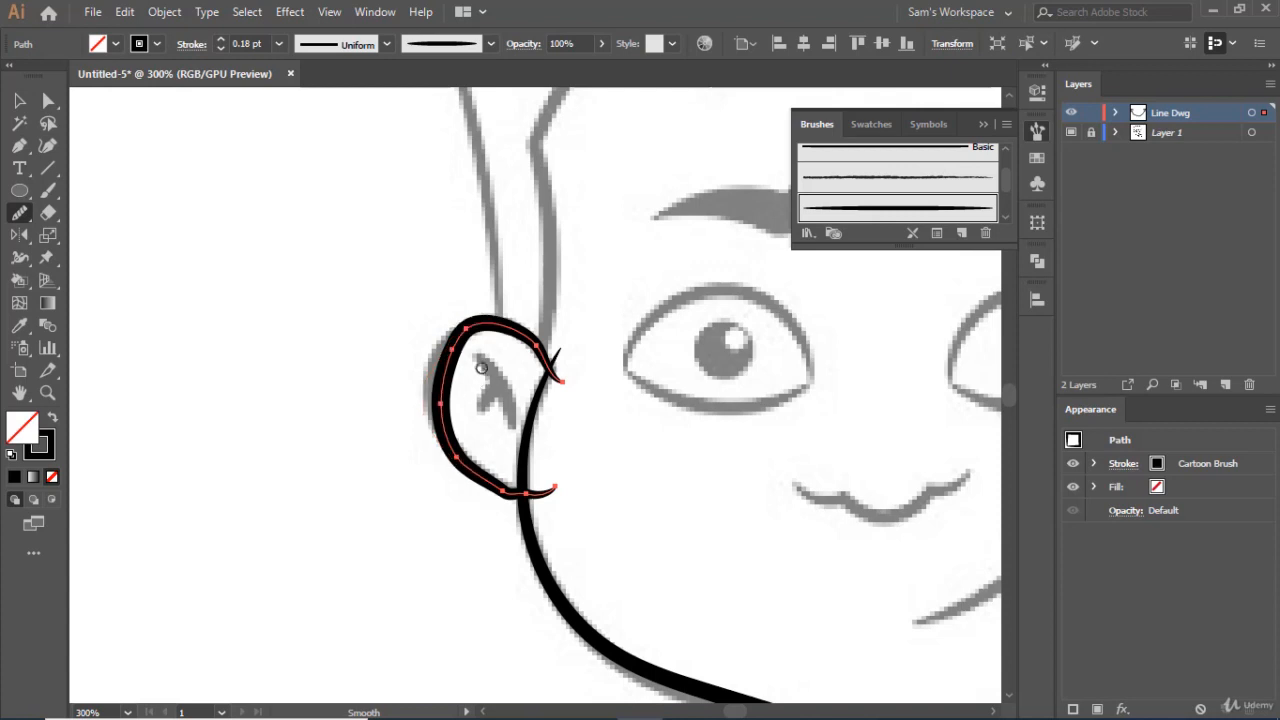
{"action": "mouse_move", "coordinate": [439, 362]}
{"action": "left_mouse_down"}
{"action": "mouse_move", "coordinate": [428, 425]}
{"action": "mouse_move", "coordinate": [486, 488]}
{"action": "mouse_move", "coordinate": [532, 510]}
{"action": "mouse_move", "coordinate": [570, 502]}
{"action": "mouse_move", "coordinate": [530, 478]}
{"action": "left_mouse_up"}
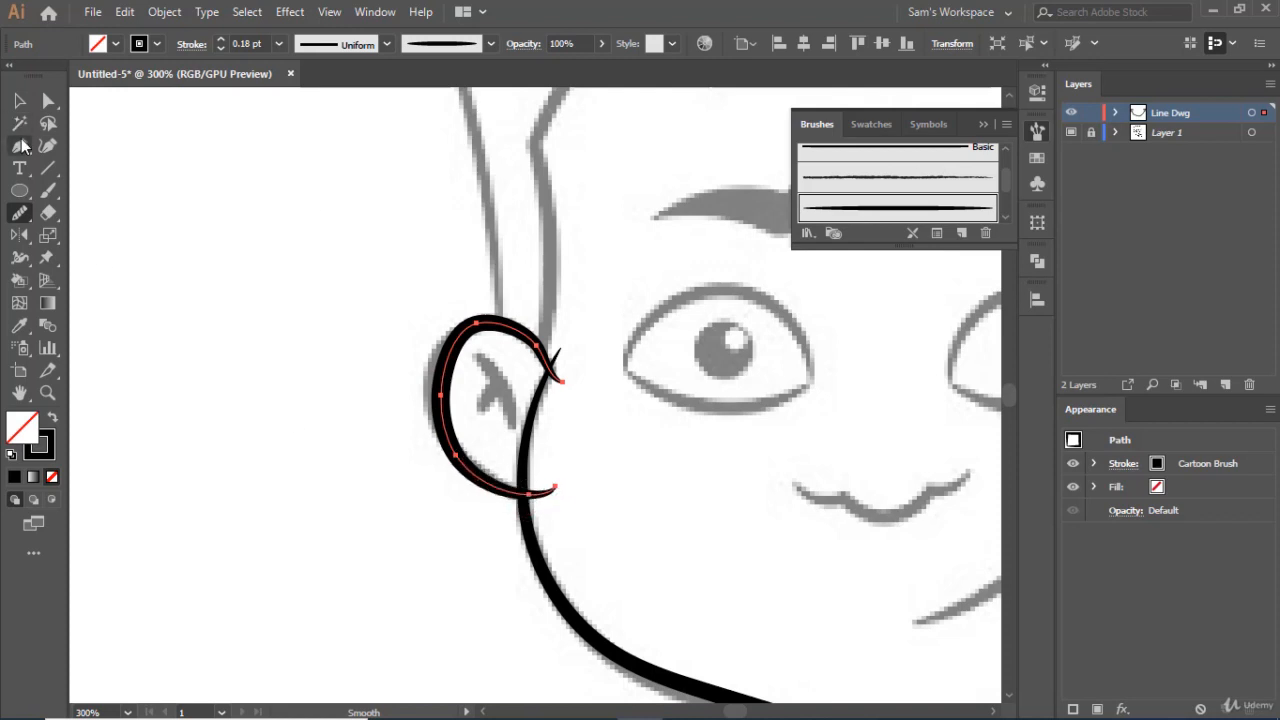
- Move the anchor point on the ear's outer side outward onto the template line and deselect the path
{"action": "left_click", "coordinate": [48, 100]}
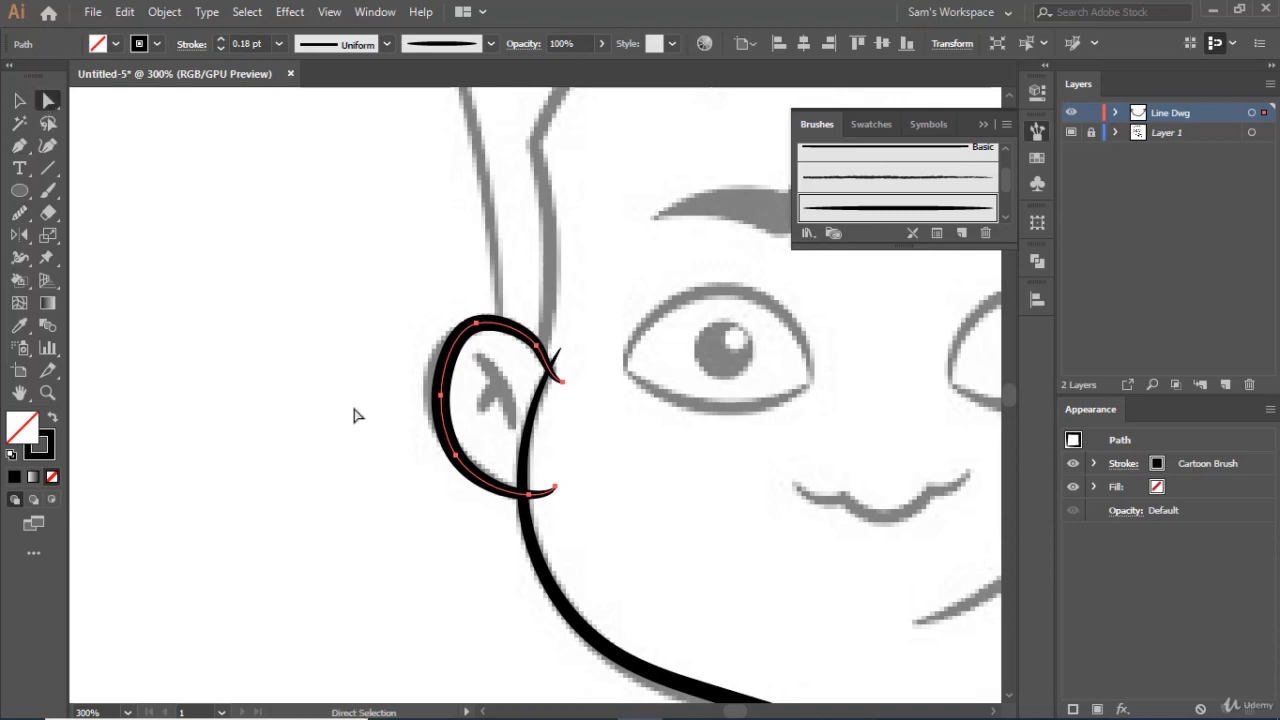
{"action": "left_click", "coordinate": [441, 397]}
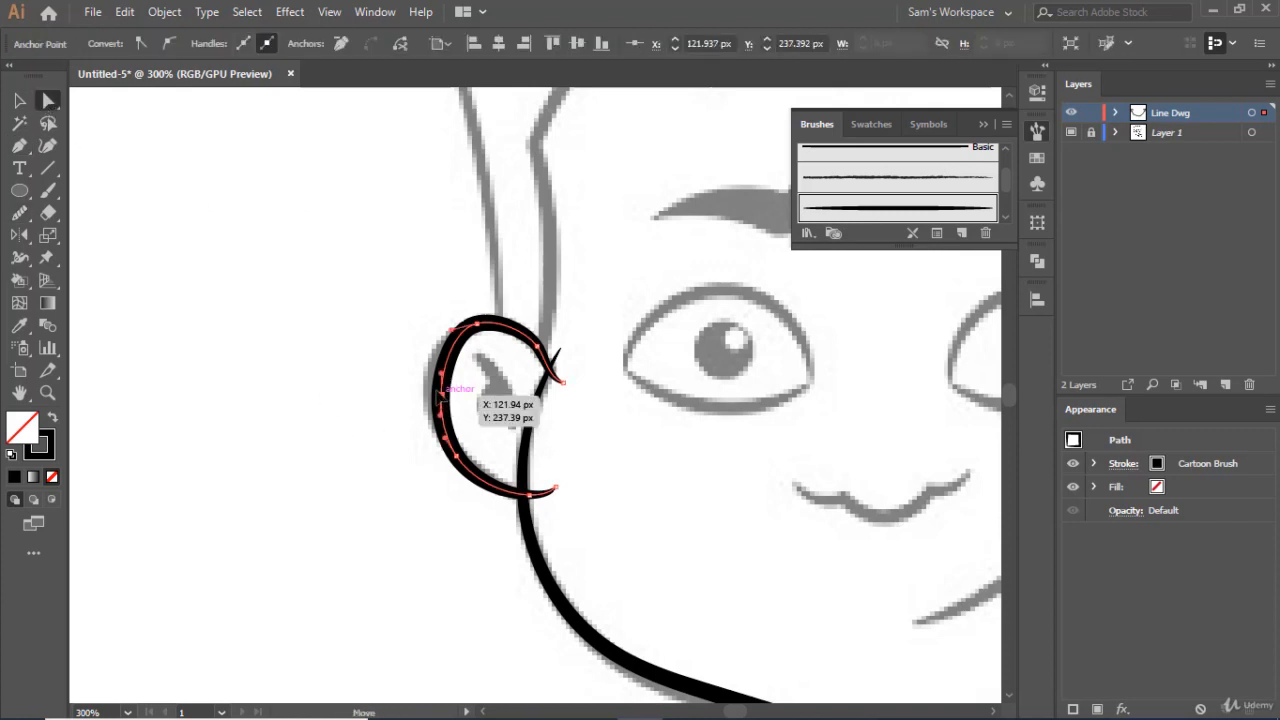
{"action": "left_click_drag", "start_coordinate": [441, 397], "coordinate": [435, 397]}
{"action": "left_click", "coordinate": [577, 362]}
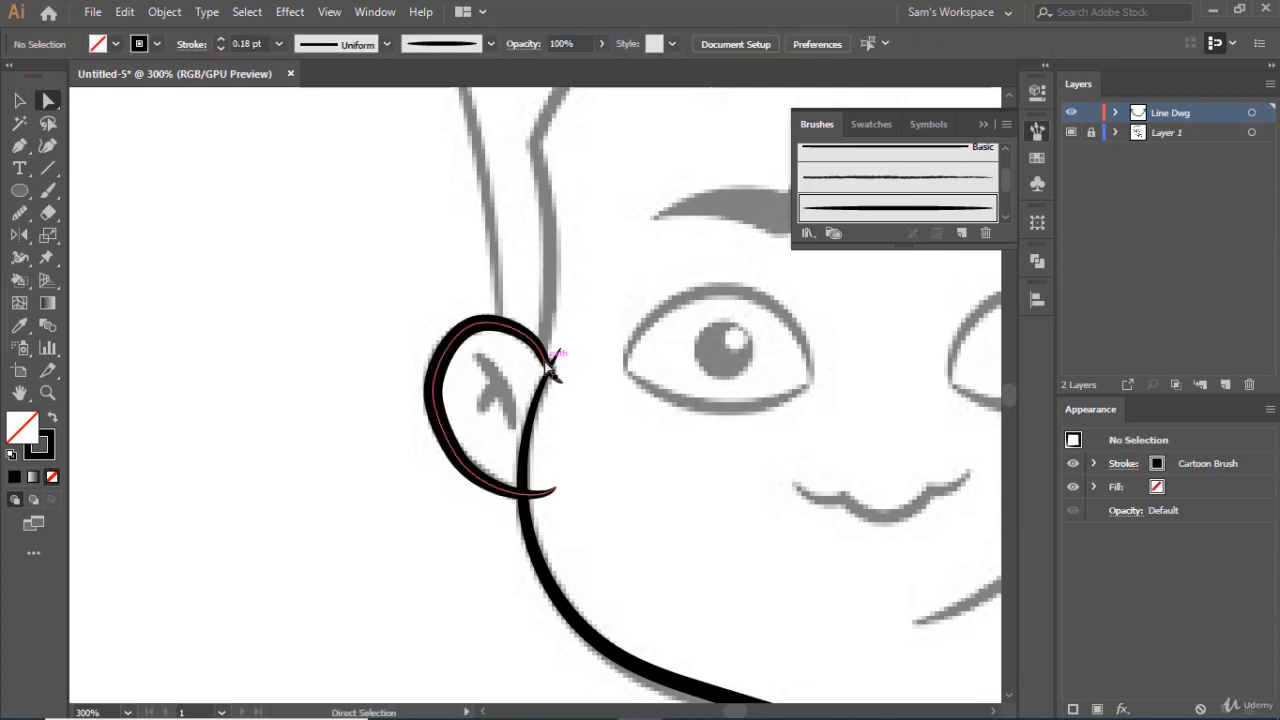
- Smooth the ear outline where its two ends cross the face line and along its outer side
{"action": "left_click", "coordinate": [551, 370]}
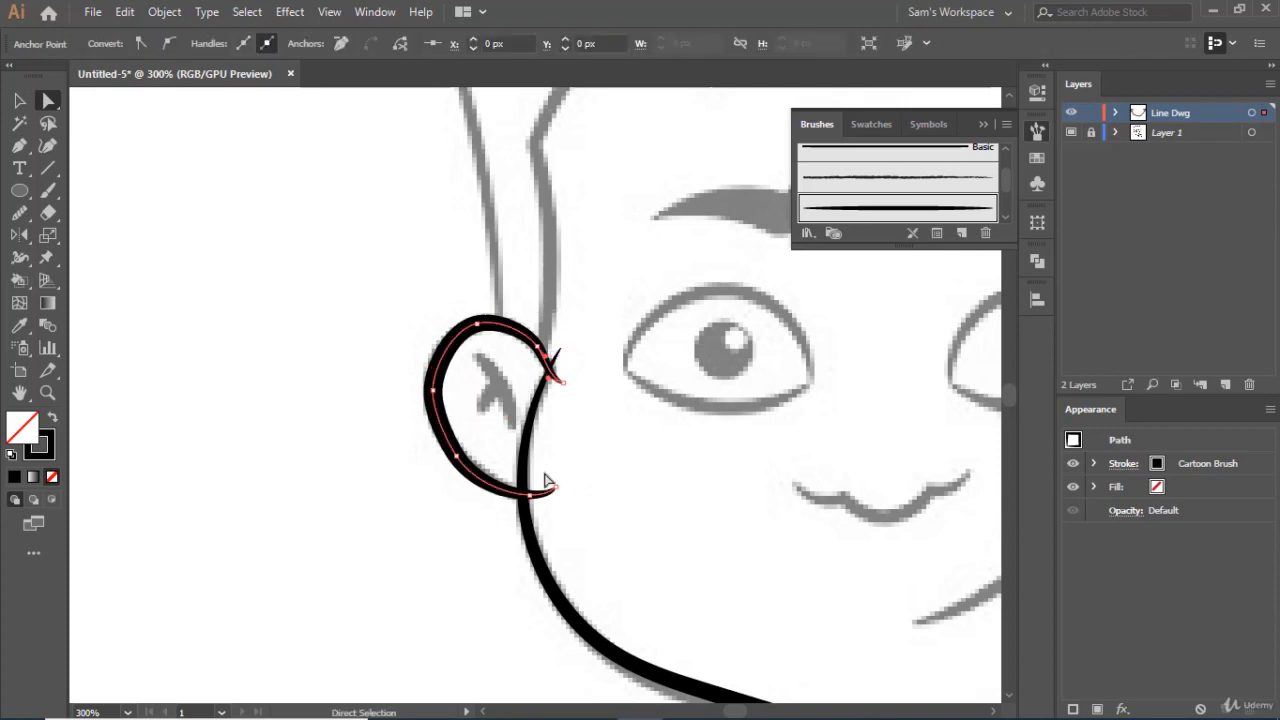
{"action": "left_click", "coordinate": [19, 212]}
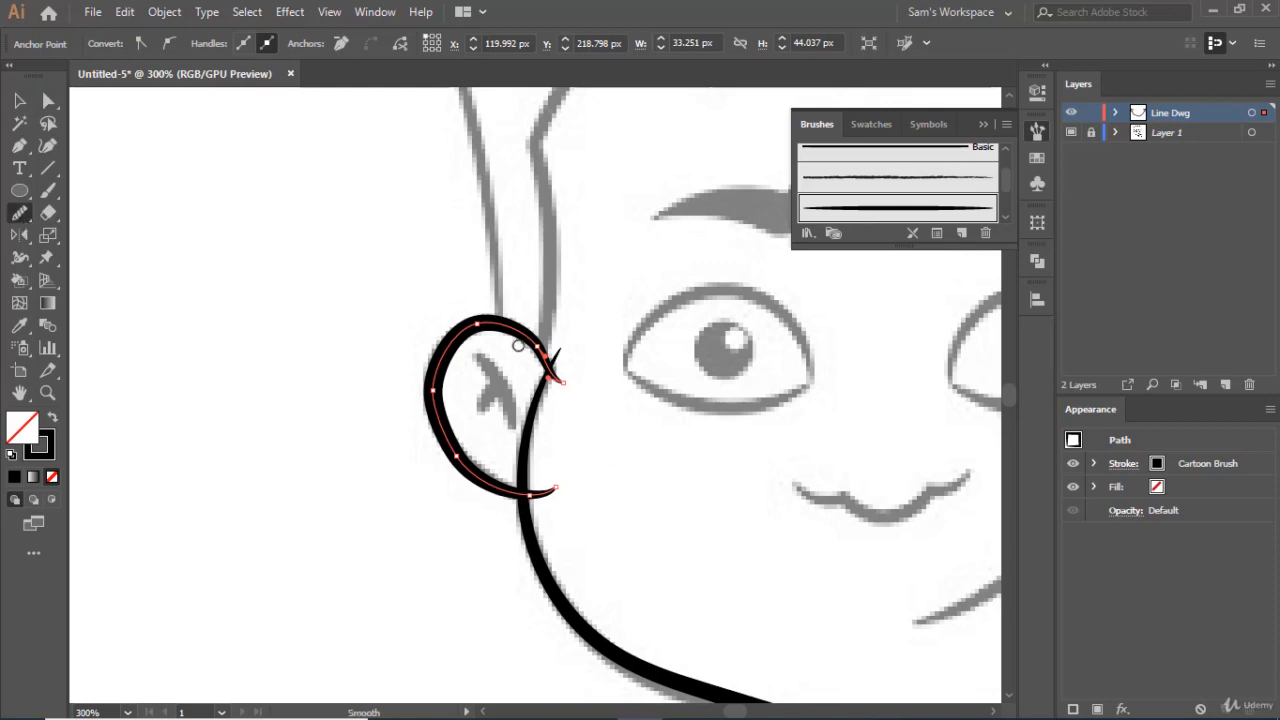
{"action": "left_click_drag", "start_coordinate": [555, 377], "coordinate": [558, 382]}
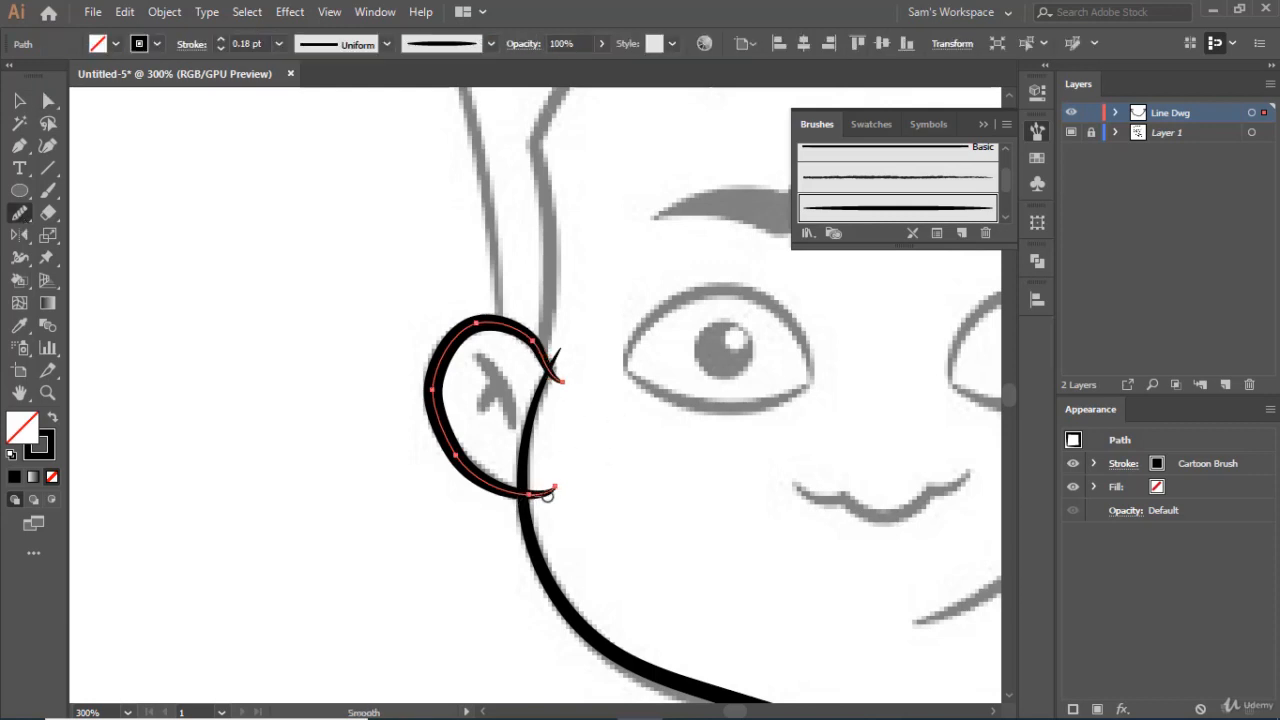
{"action": "left_click_drag", "start_coordinate": [547, 497], "coordinate": [552, 487]}
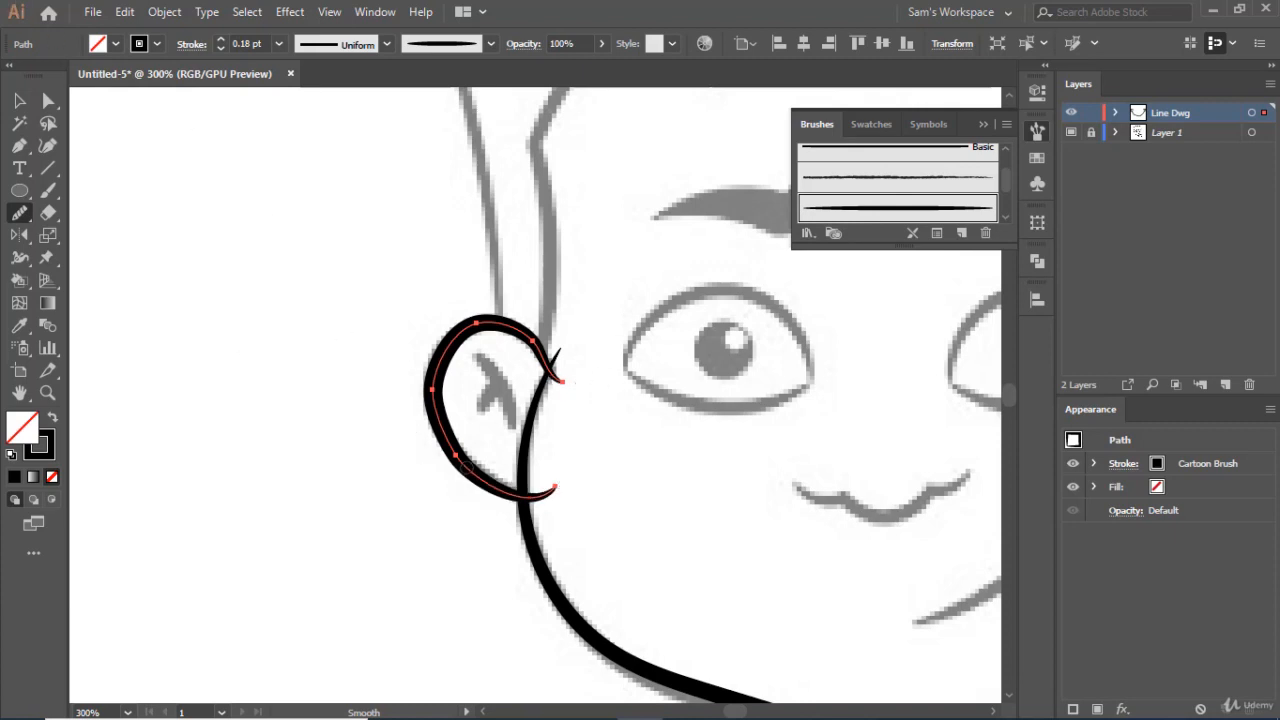
{"action": "left_click_drag", "start_coordinate": [458, 446], "coordinate": [446, 408]}
{"action": "left_click_drag", "start_coordinate": [451, 353], "coordinate": [452, 348]}
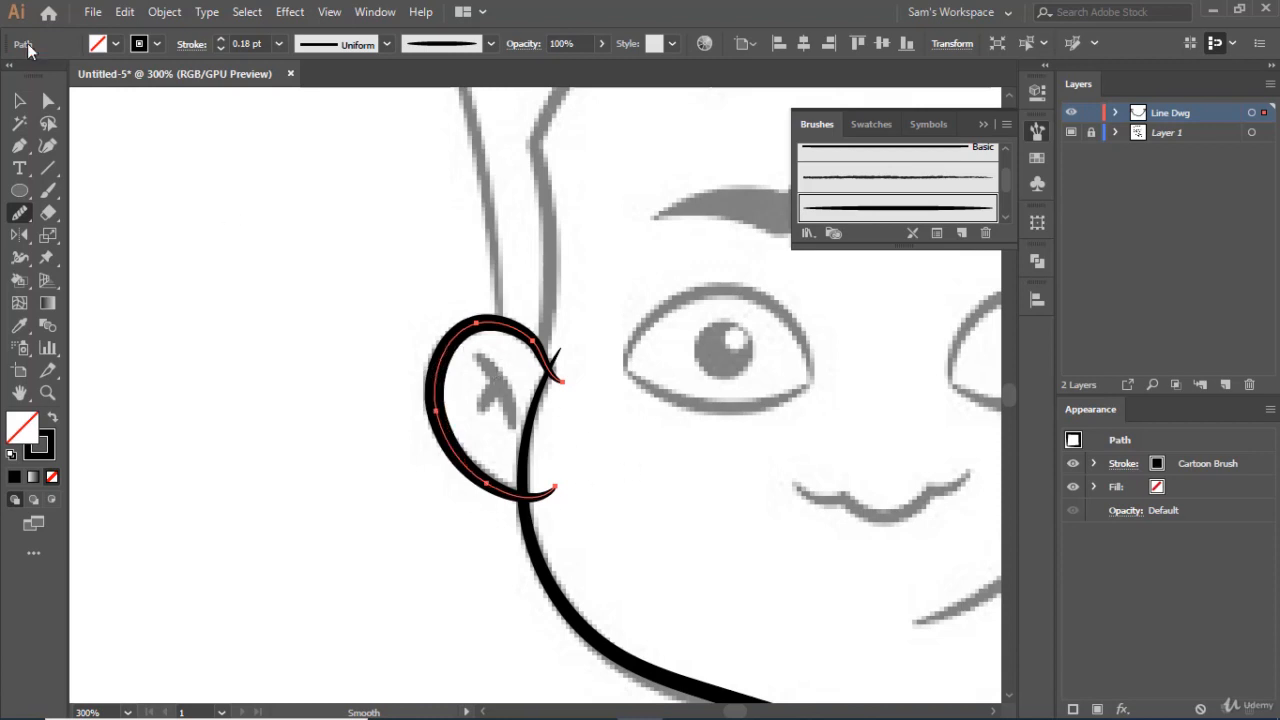
- Trace the inner mark of the left-hand ear as a long and a short crossing stroke with the Paintbrush
{"action": "left_click", "coordinate": [47, 190]}
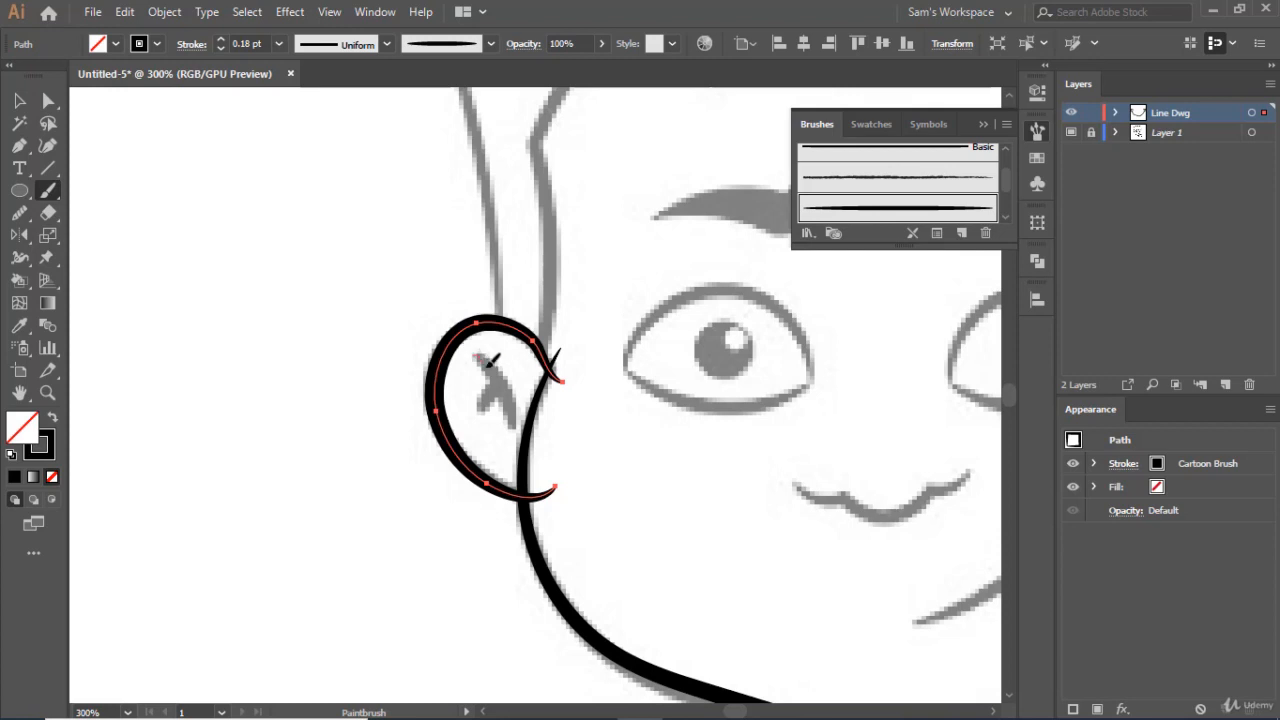
{"action": "mouse_move", "coordinate": [505, 402]}
{"action": "left_mouse_down"}
{"action": "mouse_move", "coordinate": [502, 430]}
{"action": "mouse_move", "coordinate": [506, 378]}
{"action": "left_mouse_up"}
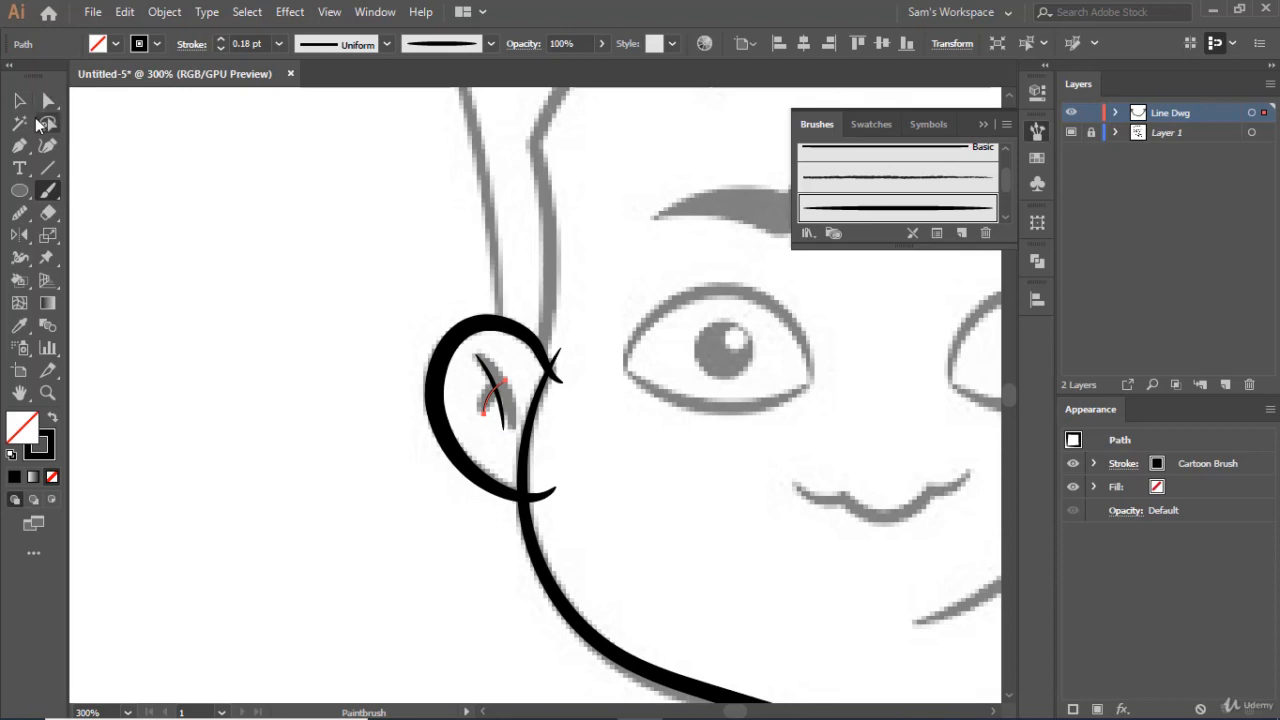
- Try stroke weights of 0.2 pt and 0.3 pt on the short inner-ear stroke
{"action": "left_click", "coordinate": [19, 100]}
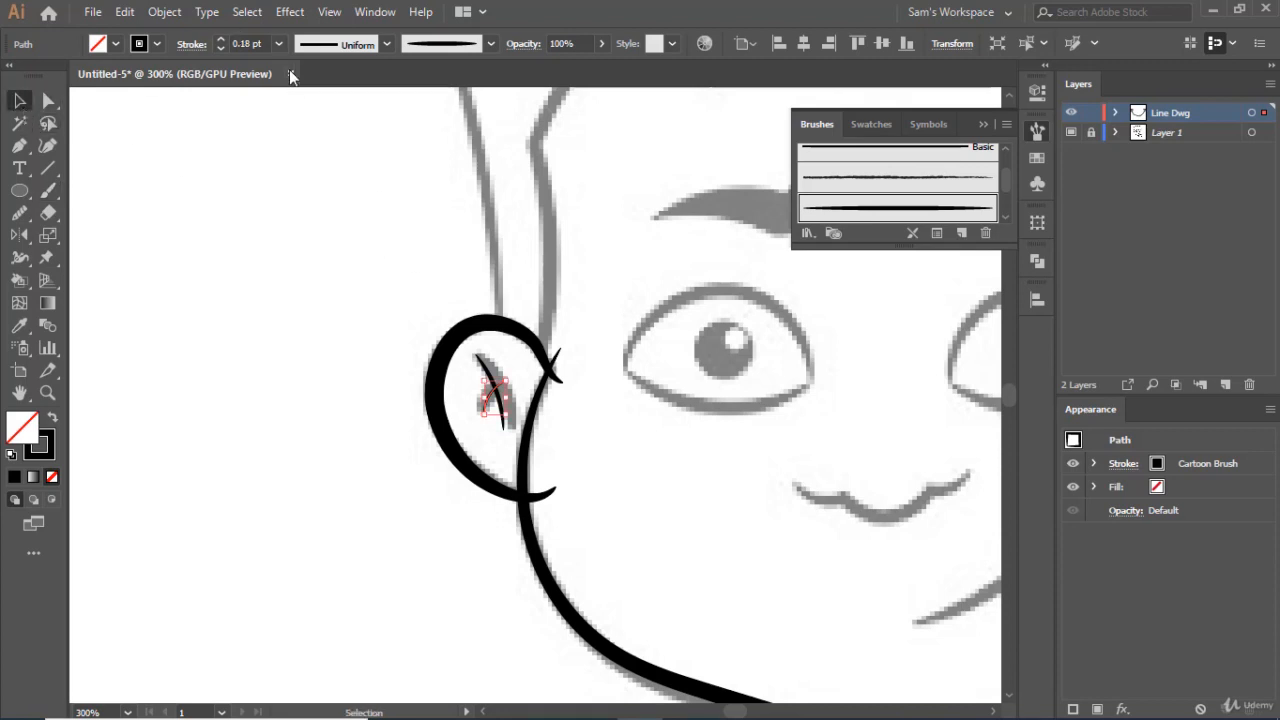
{"action": "left_click", "coordinate": [265, 45]}
{"action": "type", "text": "."}
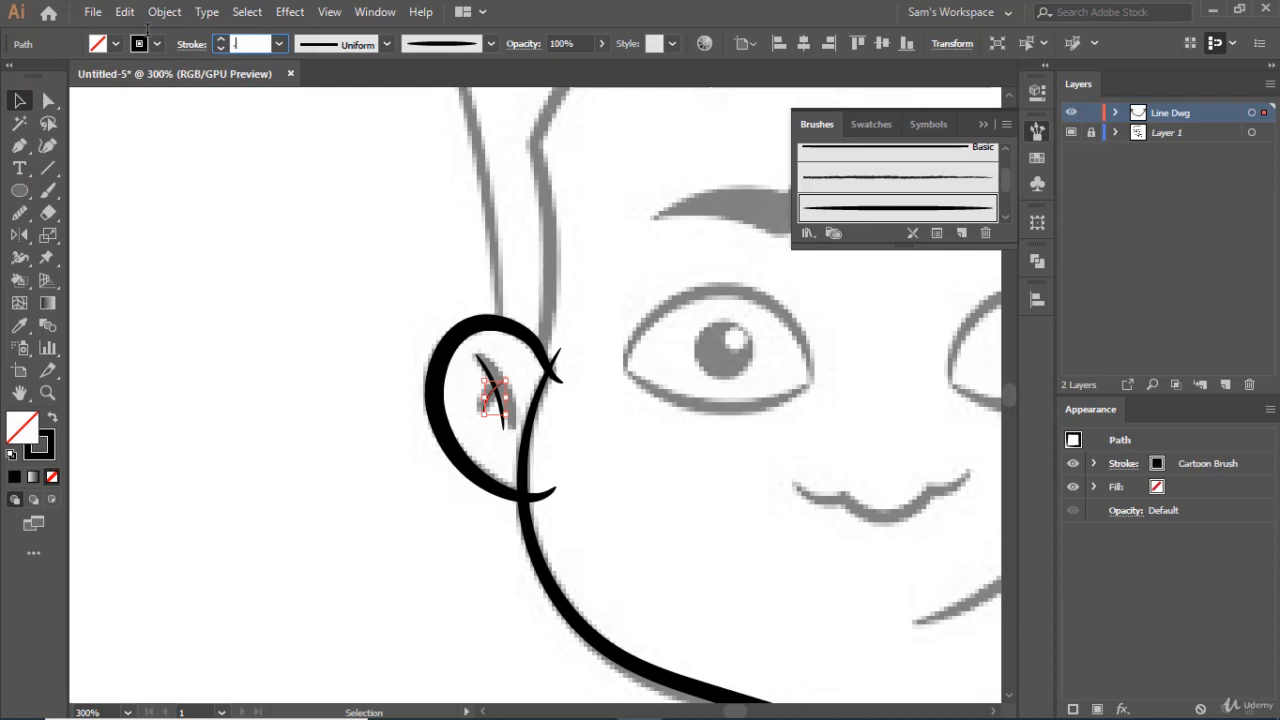
{"action": "type", "text": "2"}
{"action": "key", "text": "Return"}
{"action": "left_click", "coordinate": [250, 44]}
{"action": "type", "text": ".3"}
{"action": "key", "text": "Return"}
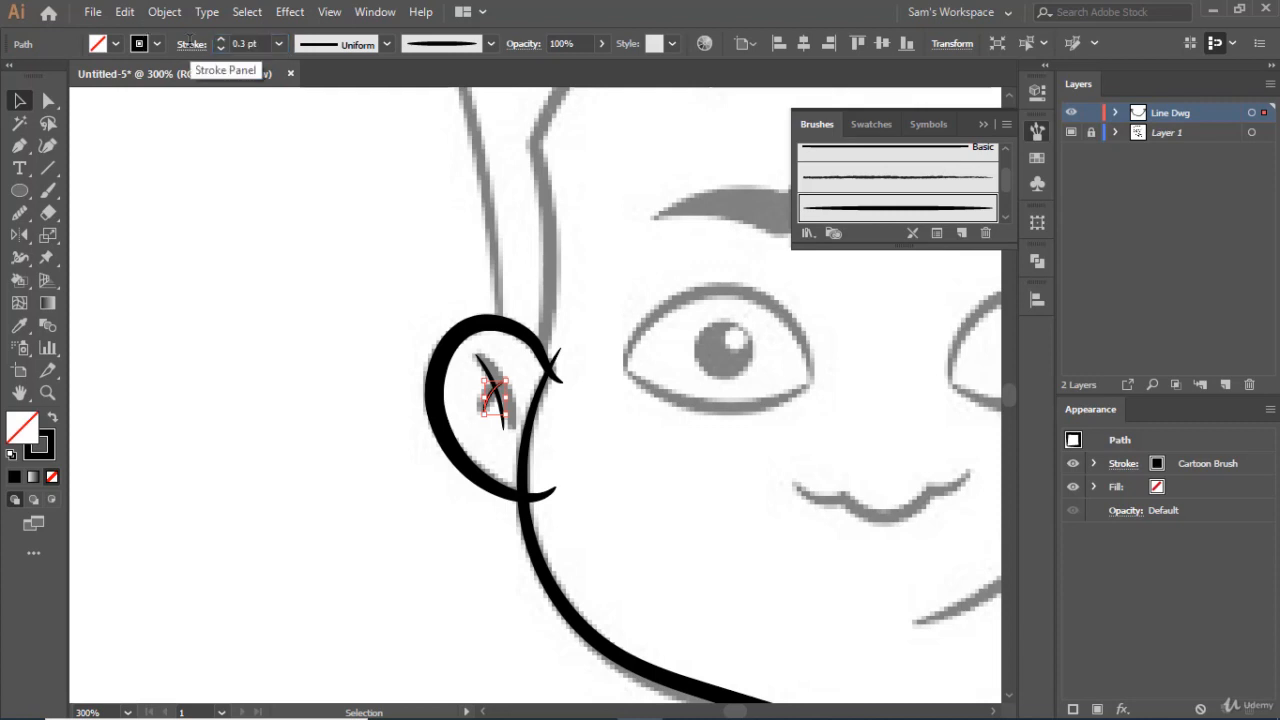
- Set the short inner-ear stroke's weight to 0.8 pt
{"action": "left_click", "coordinate": [250, 44]}
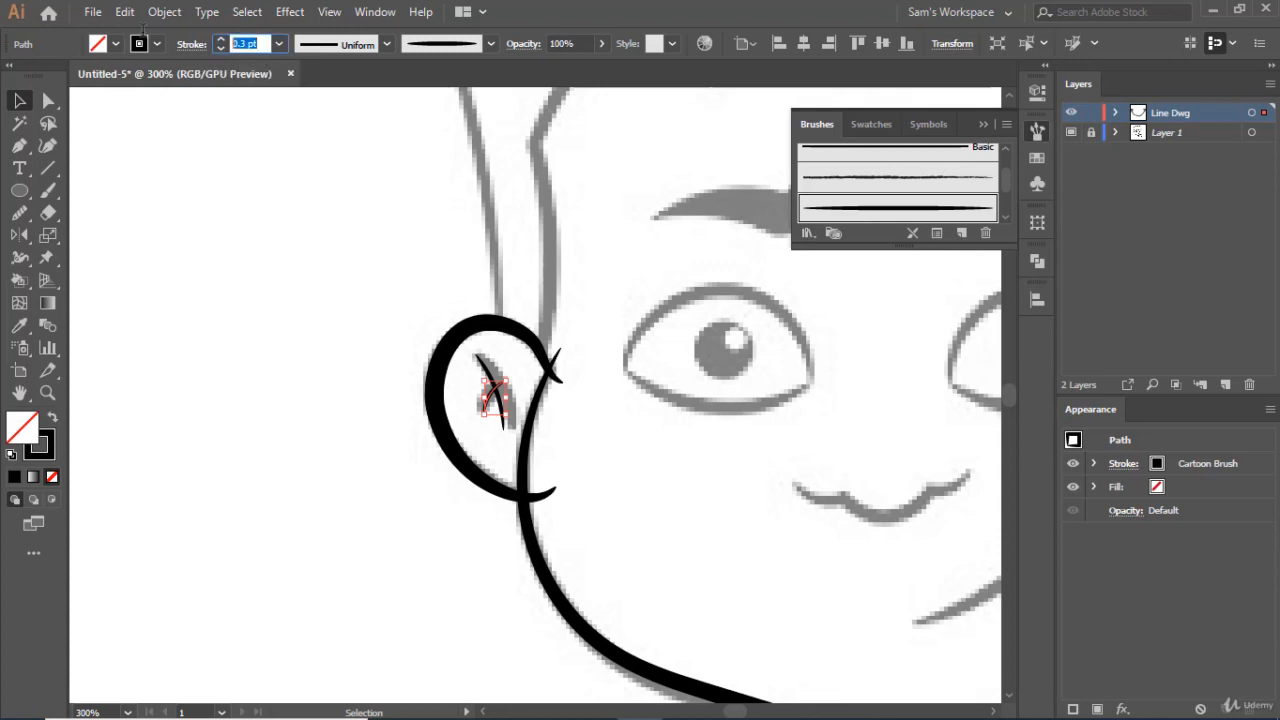
{"action": "type", "text": ".8"}
{"action": "key", "text": "Return"}
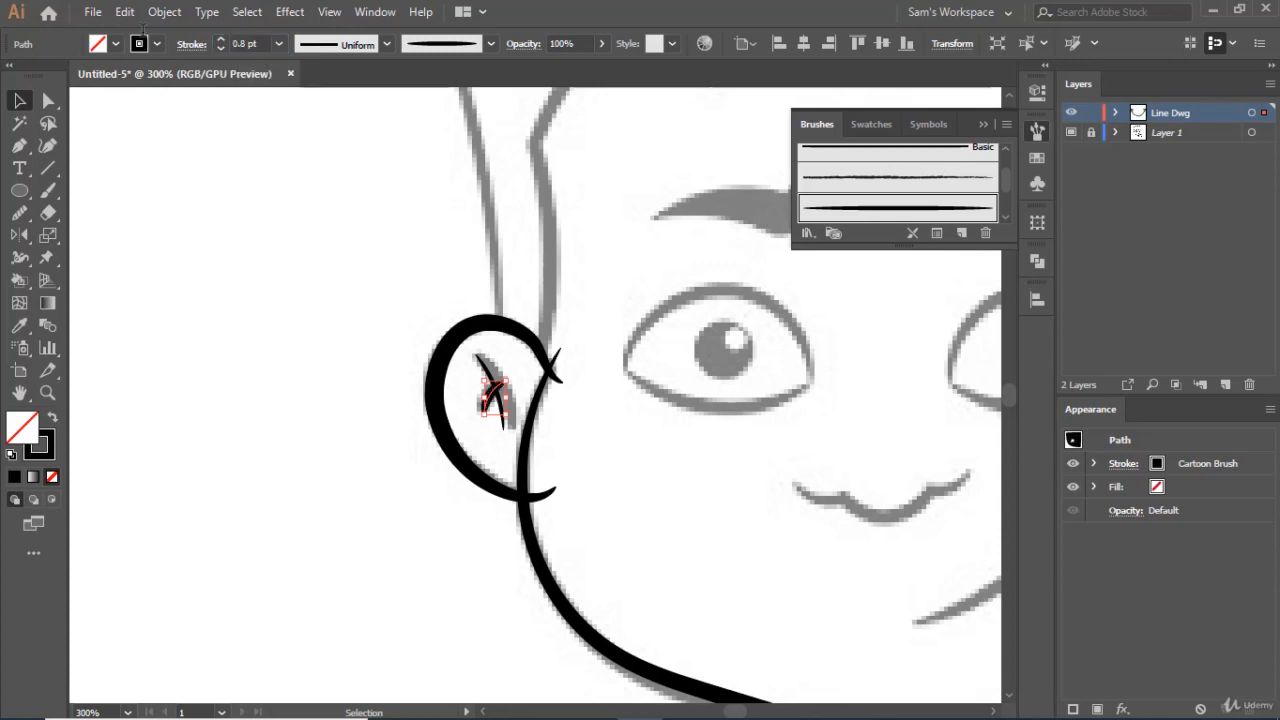
- Try a 0.8 pt weight on the long inner-ear stroke and settle on 0.5 pt
{"action": "left_click", "coordinate": [488, 386]}
{"action": "left_click", "coordinate": [247, 44]}
{"action": "type", "text": "0.8"}
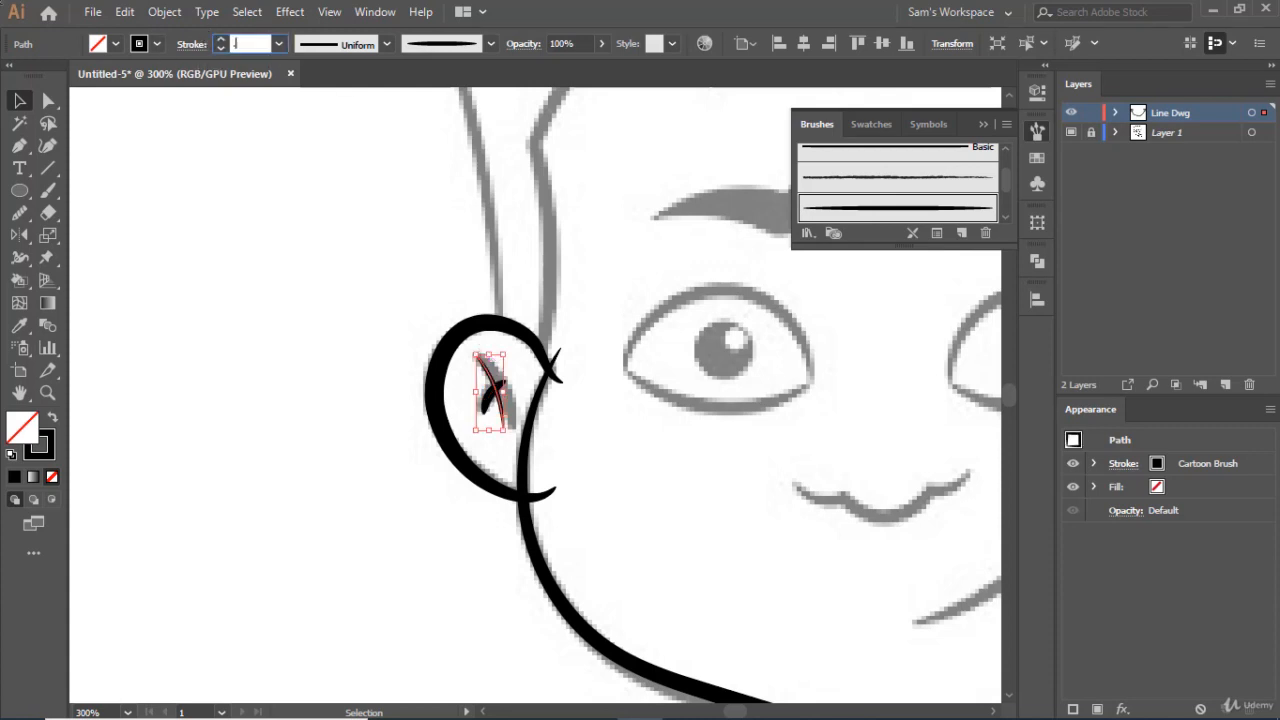
{"action": "key", "text": "Return"}
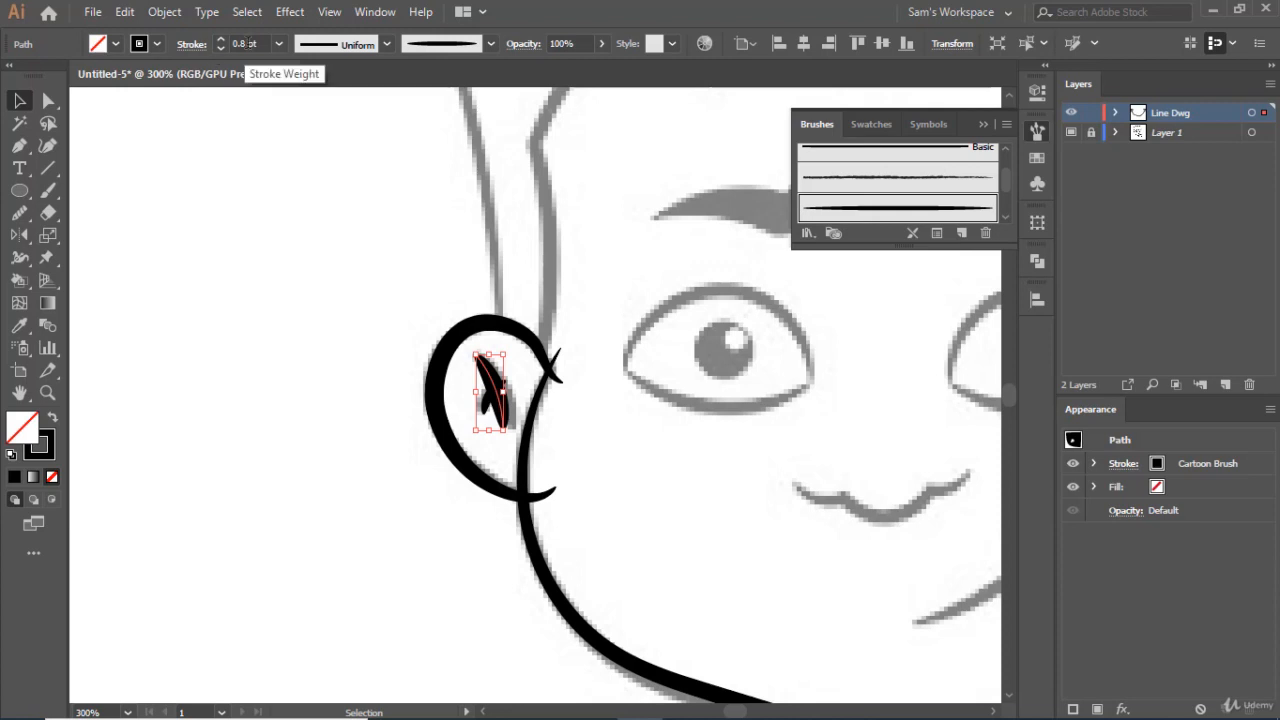
{"action": "left_click", "coordinate": [256, 44]}
{"action": "type", "text": "0.5"}
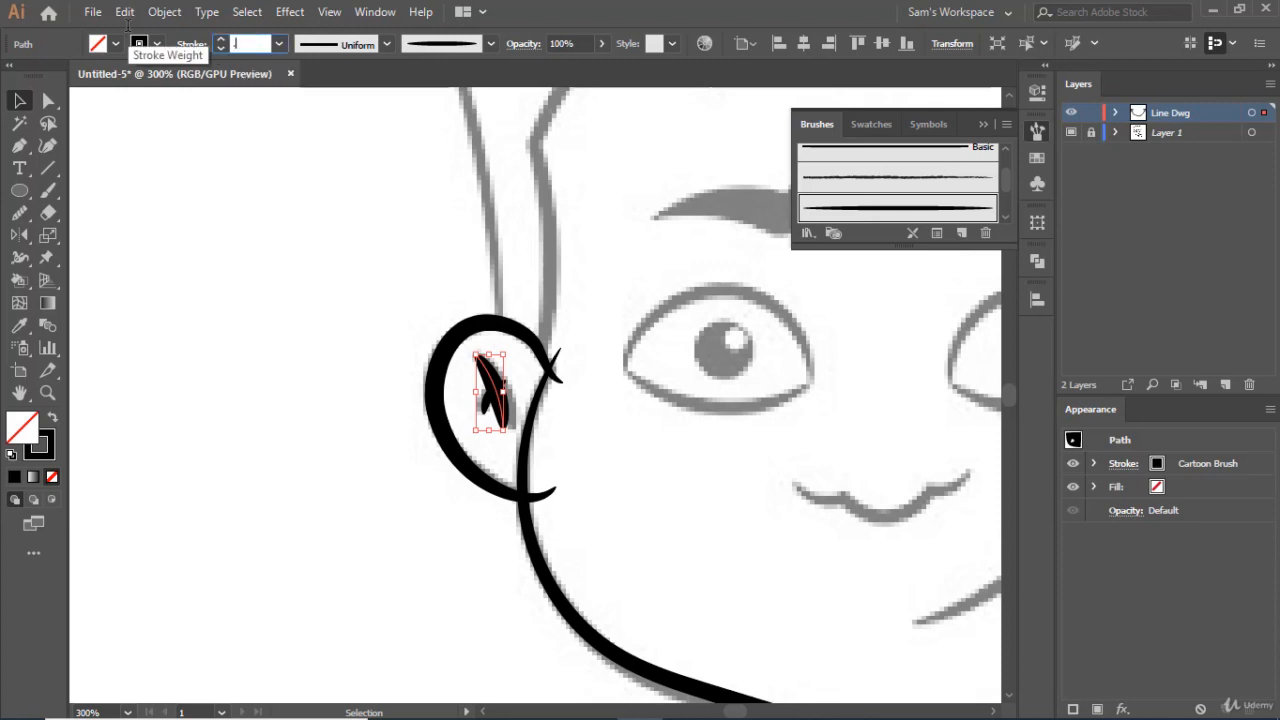
{"action": "key", "text": "Return"}
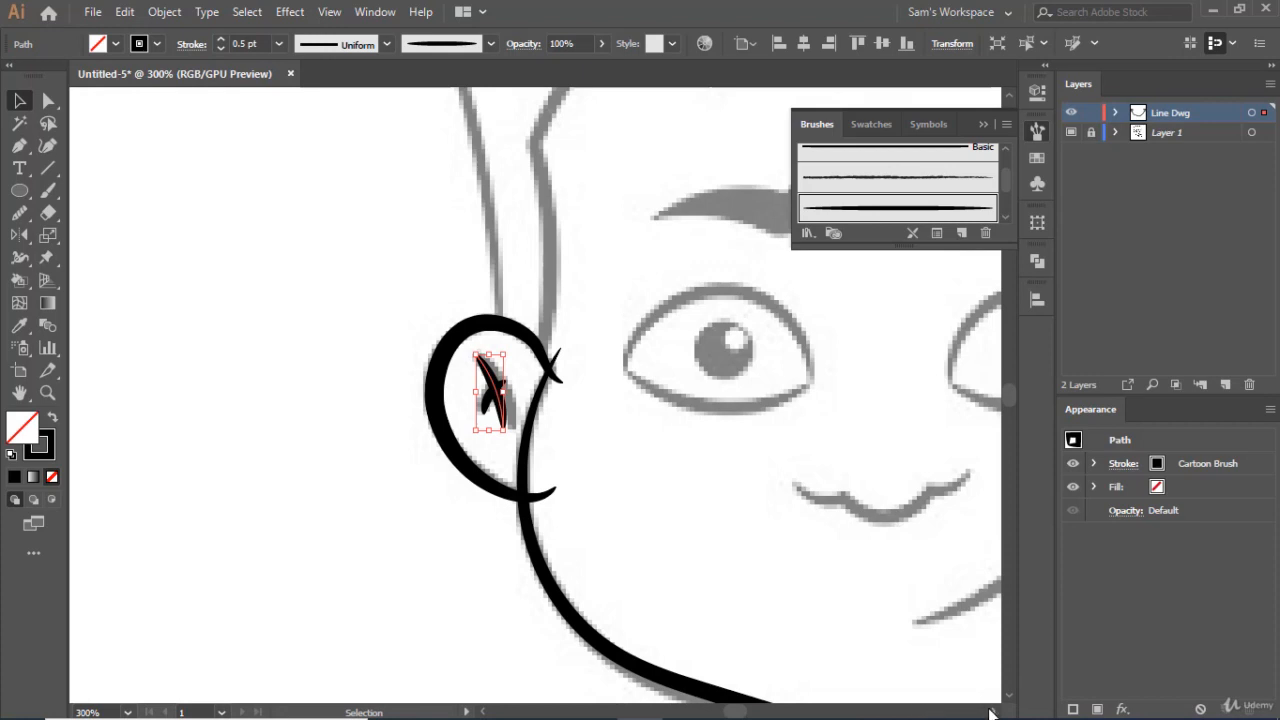
{"action": "scroll", "coordinate": [822, 380], "scroll_direction": "right", "scroll_amount": 8}
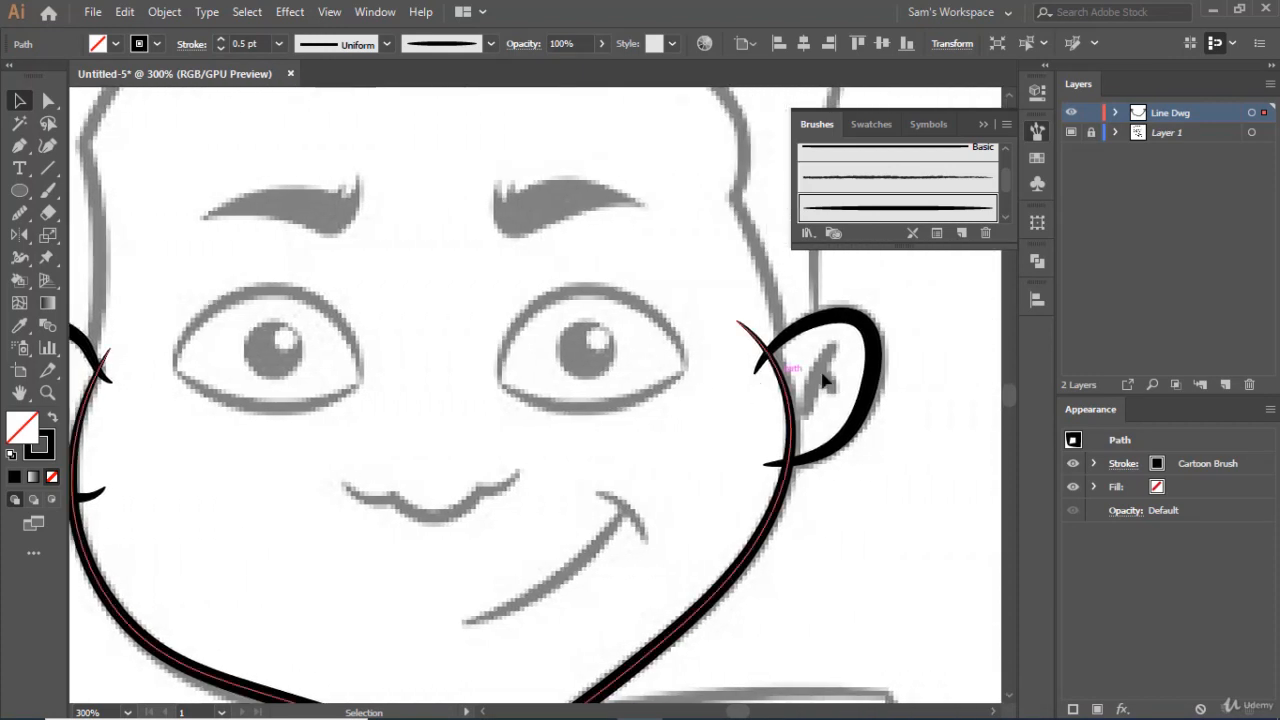
- Trace the inner mark of the right-hand ear with short crossing Paintbrush strokes
{"action": "left_click", "coordinate": [822, 380]}
{"action": "left_click", "coordinate": [47, 190]}
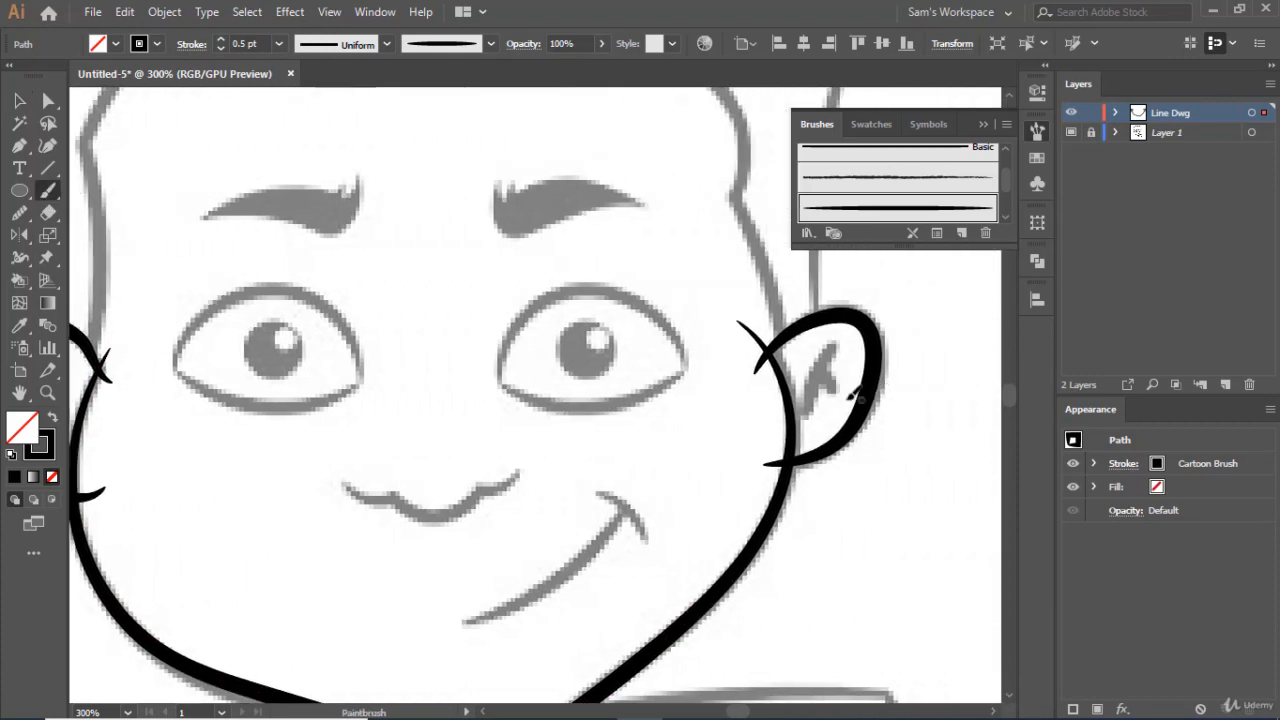
{"action": "mouse_move", "coordinate": [810, 405]}
{"action": "left_mouse_down"}
{"action": "mouse_move", "coordinate": [836, 341]}
{"action": "mouse_move", "coordinate": [834, 389]}
{"action": "left_mouse_up"}
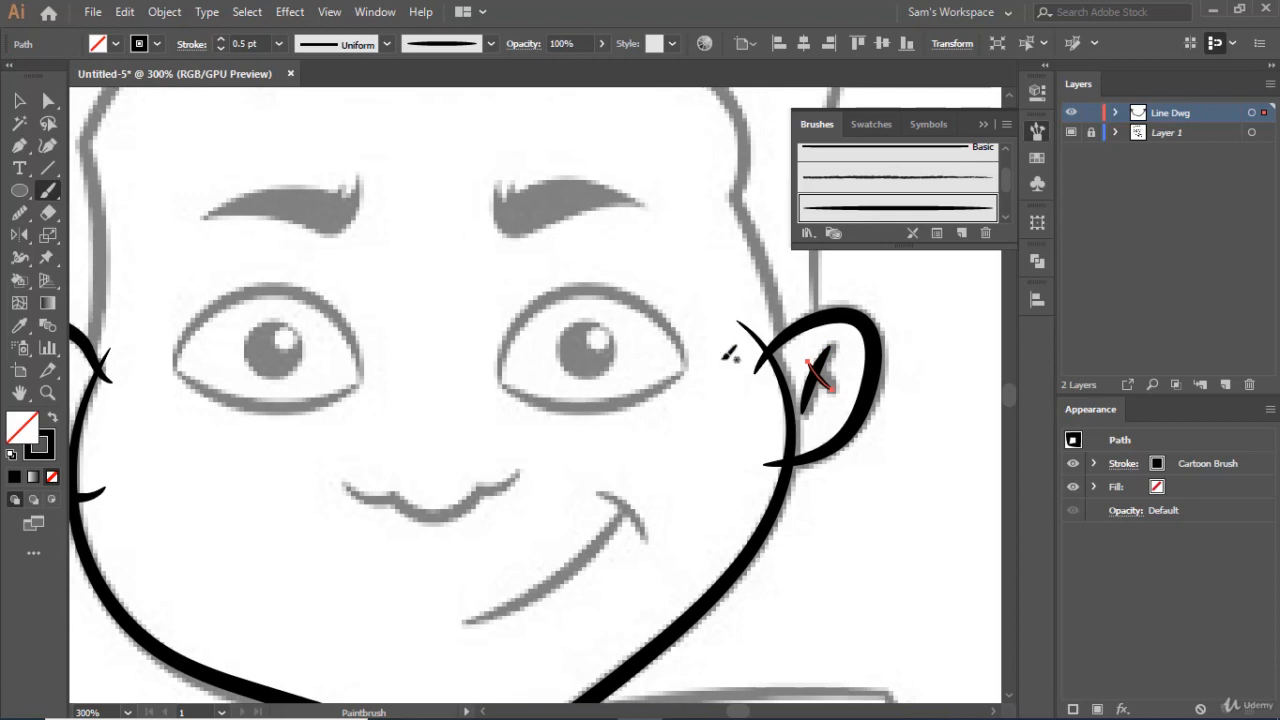
- Collapse the brush list and trace the forehead hairline, including its two spikes, as one Paintbrush stroke from ear to ear
{"action": "scroll", "coordinate": [706, 338], "scroll_direction": "up", "scroll_amount": 3}
{"action": "scroll", "coordinate": [690, 532], "scroll_direction": "up", "scroll_amount": 1}
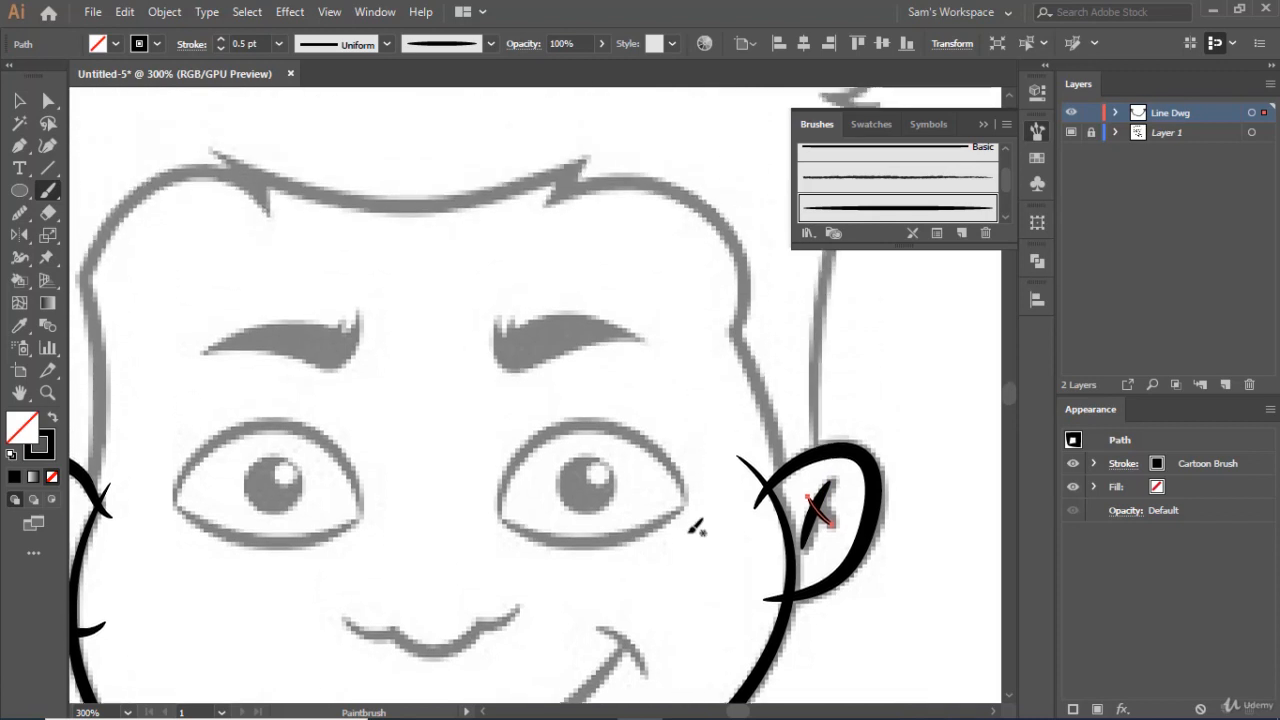
{"action": "scroll", "coordinate": [358, 430], "scroll_direction": "down", "scroll_amount": 1}
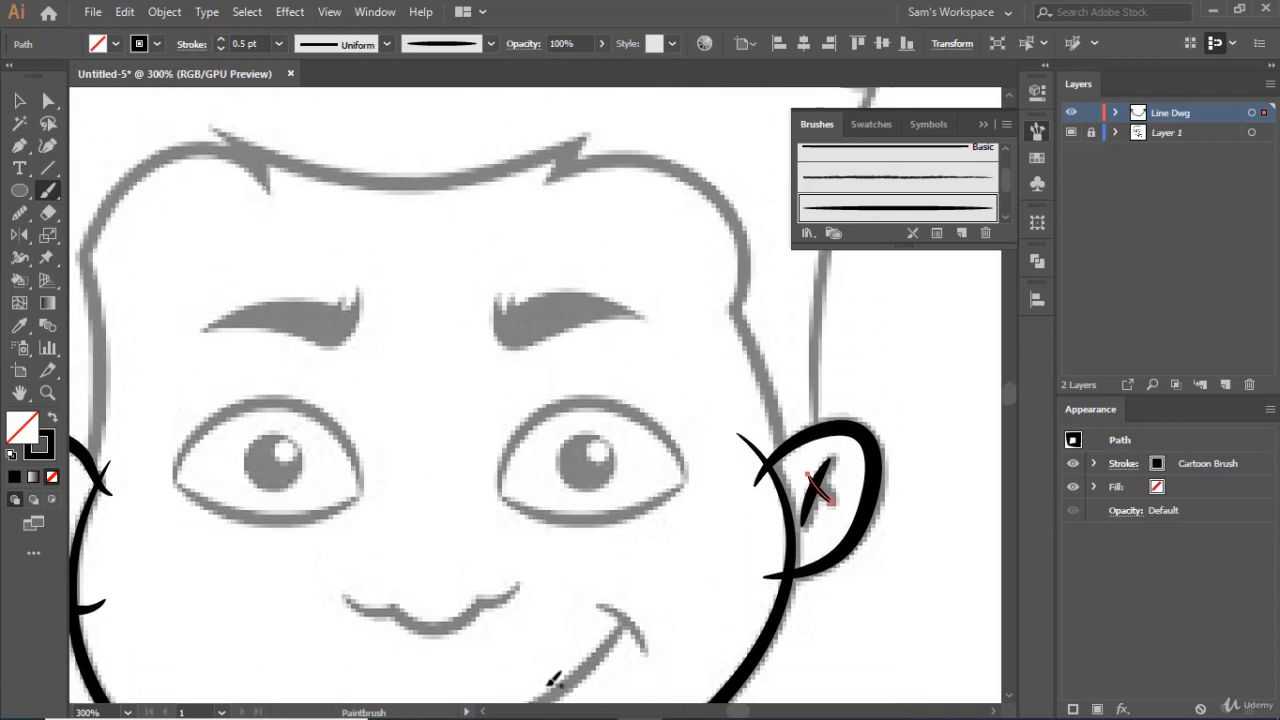
{"action": "left_click", "coordinate": [483, 712]}
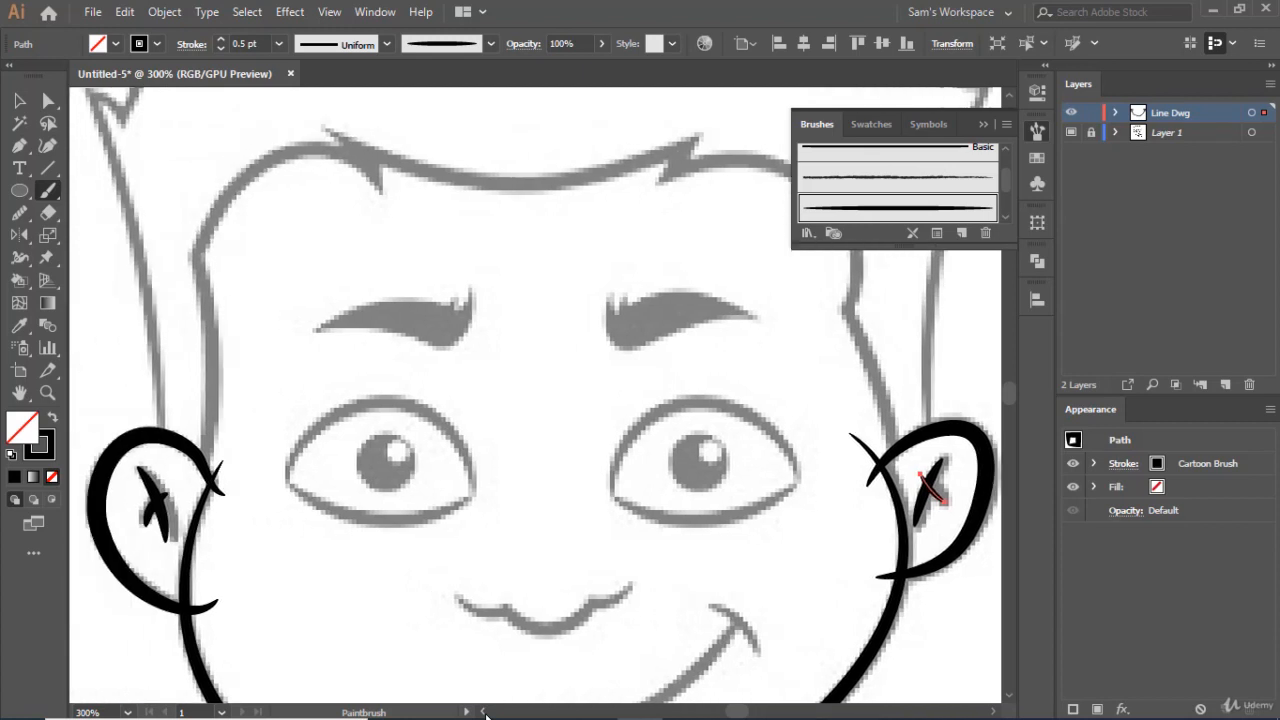
{"action": "left_click", "coordinate": [985, 122]}
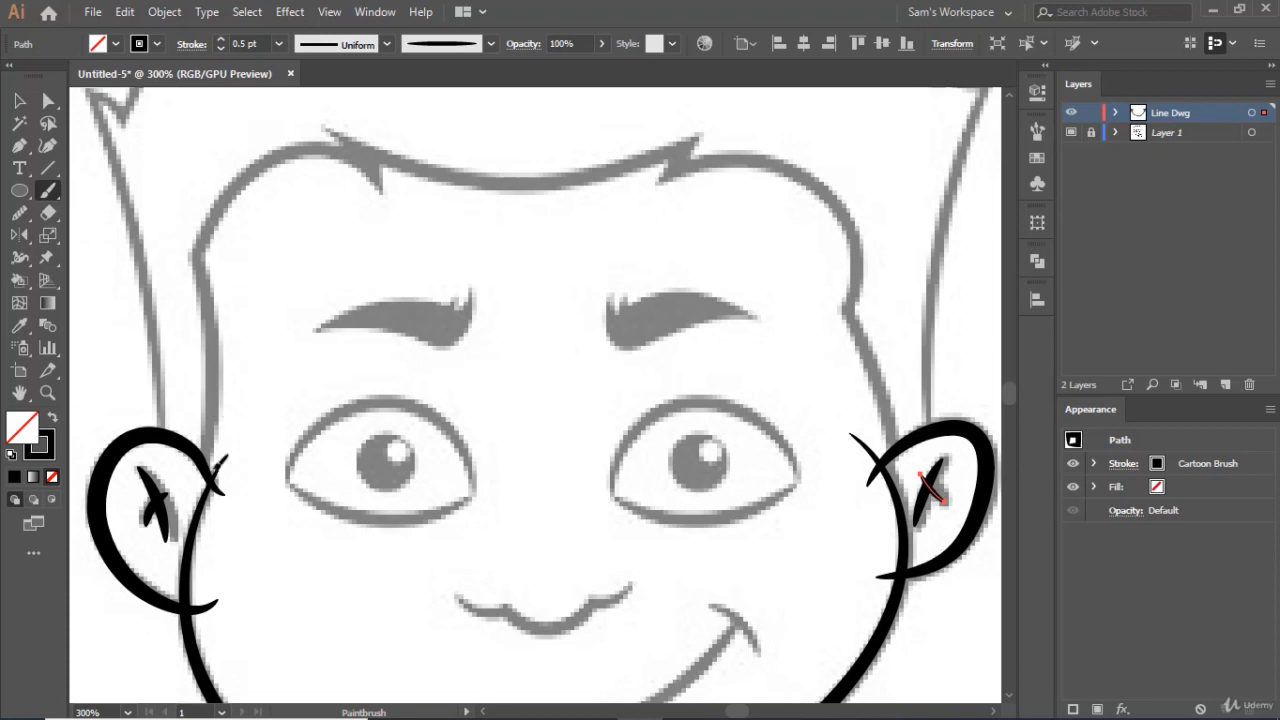
{"action": "left_click_drag", "start_coordinate": [216, 470], "coordinate": [210, 428]}
{"action": "key", "text": "ctrl+z"}
{"action": "mouse_move", "coordinate": [205, 422]}
{"action": "left_mouse_down"}
{"action": "mouse_move", "coordinate": [197, 305]}
{"action": "mouse_move", "coordinate": [180, 258]}
{"action": "mouse_move", "coordinate": [235, 173]}
{"action": "mouse_move", "coordinate": [330, 144]}
{"action": "mouse_move", "coordinate": [392, 179]}
{"action": "left_mouse_up"}
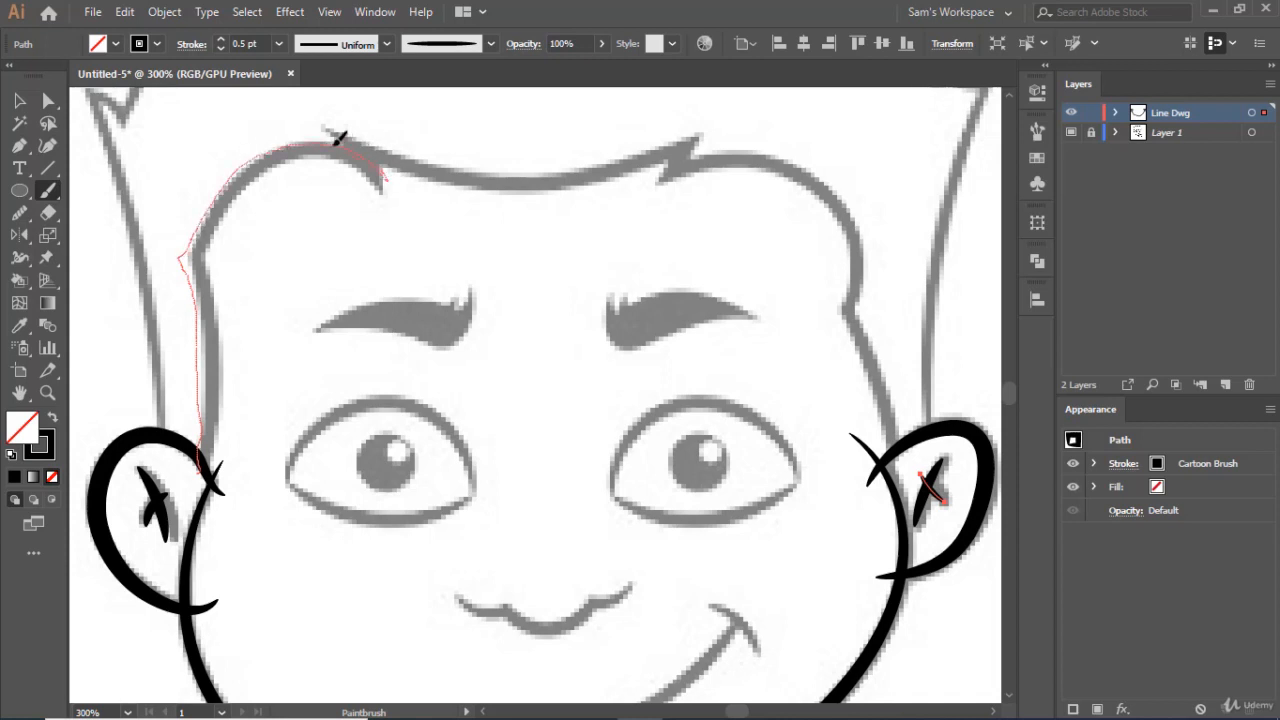
{"action": "mouse_move", "coordinate": [337, 138]}
{"action": "left_mouse_down"}
{"action": "mouse_move", "coordinate": [324, 119]}
{"action": "mouse_move", "coordinate": [524, 173]}
{"action": "mouse_move", "coordinate": [593, 165]}
{"action": "left_mouse_up"}
{"action": "left_click_drag", "start_coordinate": [672, 142], "coordinate": [688, 155]}
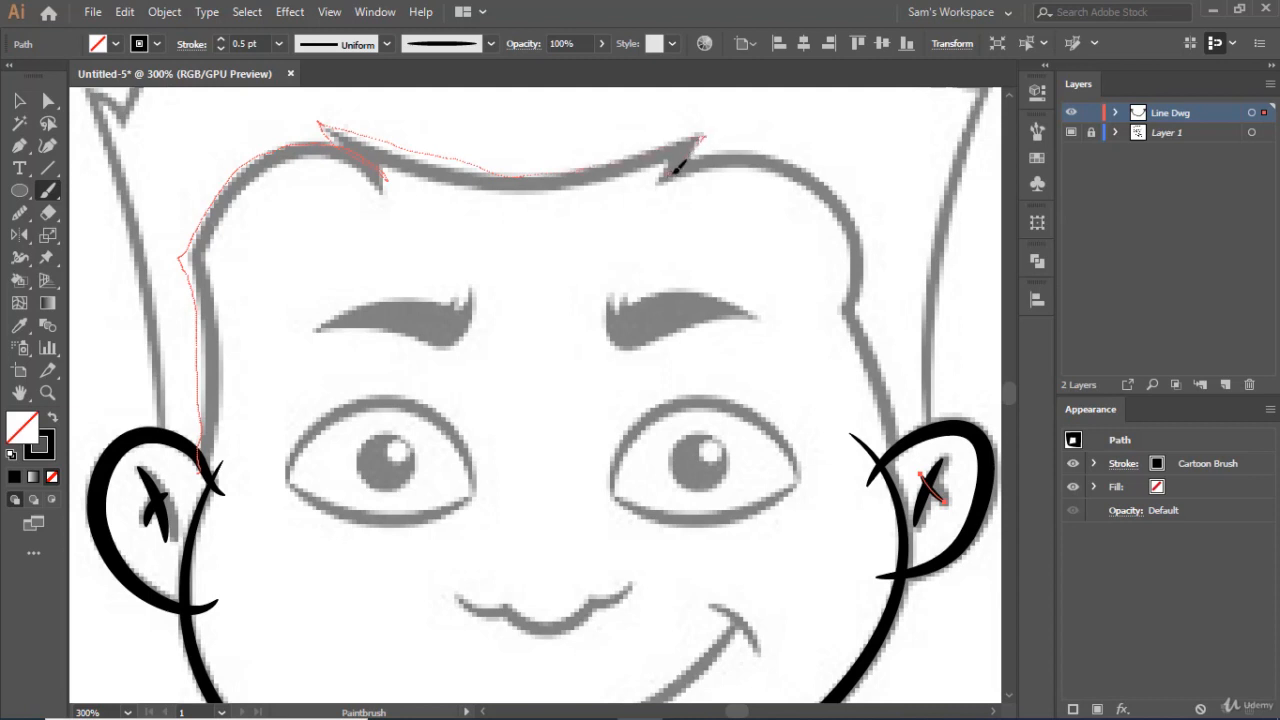
{"action": "mouse_move", "coordinate": [802, 177]}
{"action": "left_mouse_down"}
{"action": "mouse_move", "coordinate": [852, 224]}
{"action": "mouse_move", "coordinate": [837, 317]}
{"action": "mouse_move", "coordinate": [877, 361]}
{"action": "mouse_move", "coordinate": [903, 457]}
{"action": "left_mouse_up"}
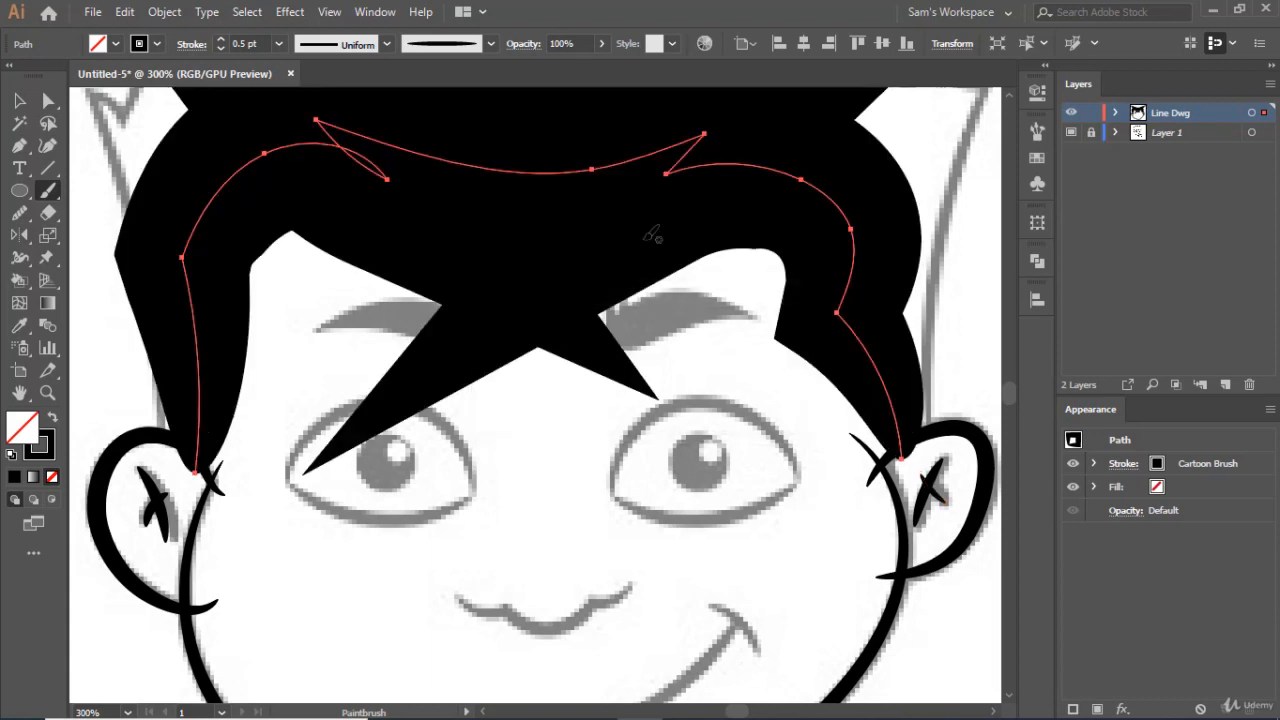
- Try stroke weights of 0.1 pt and 0.08 pt on the forehead hairline
{"action": "left_click", "coordinate": [266, 45]}
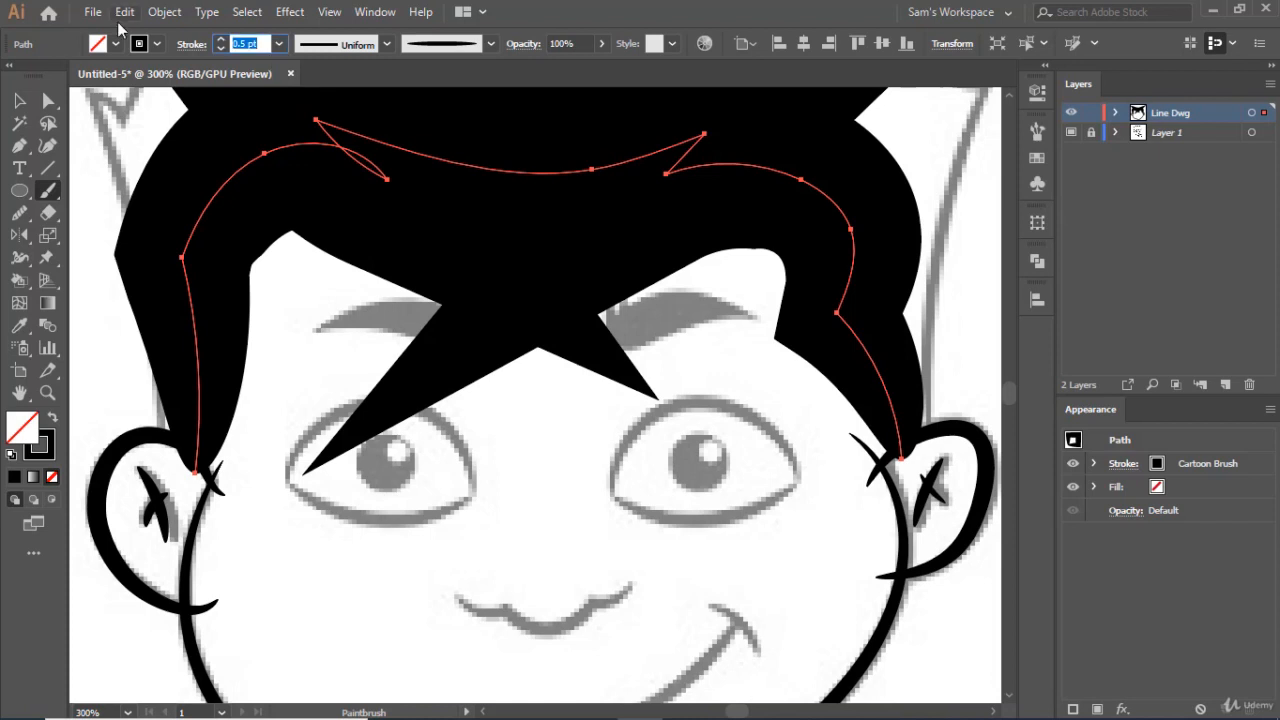
{"action": "type", "text": "1"}
{"action": "key", "text": "Return"}
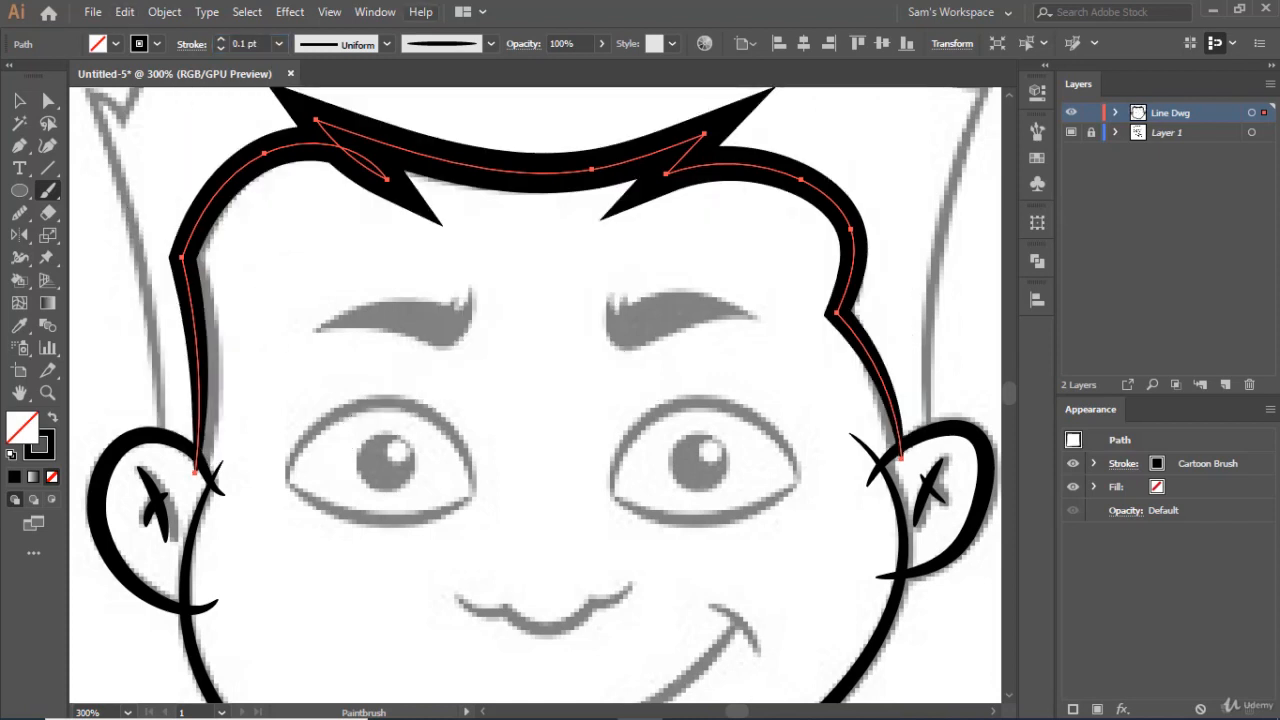
{"action": "scroll", "coordinate": [541, 395], "scroll_direction": "up", "scroll_amount": 2}
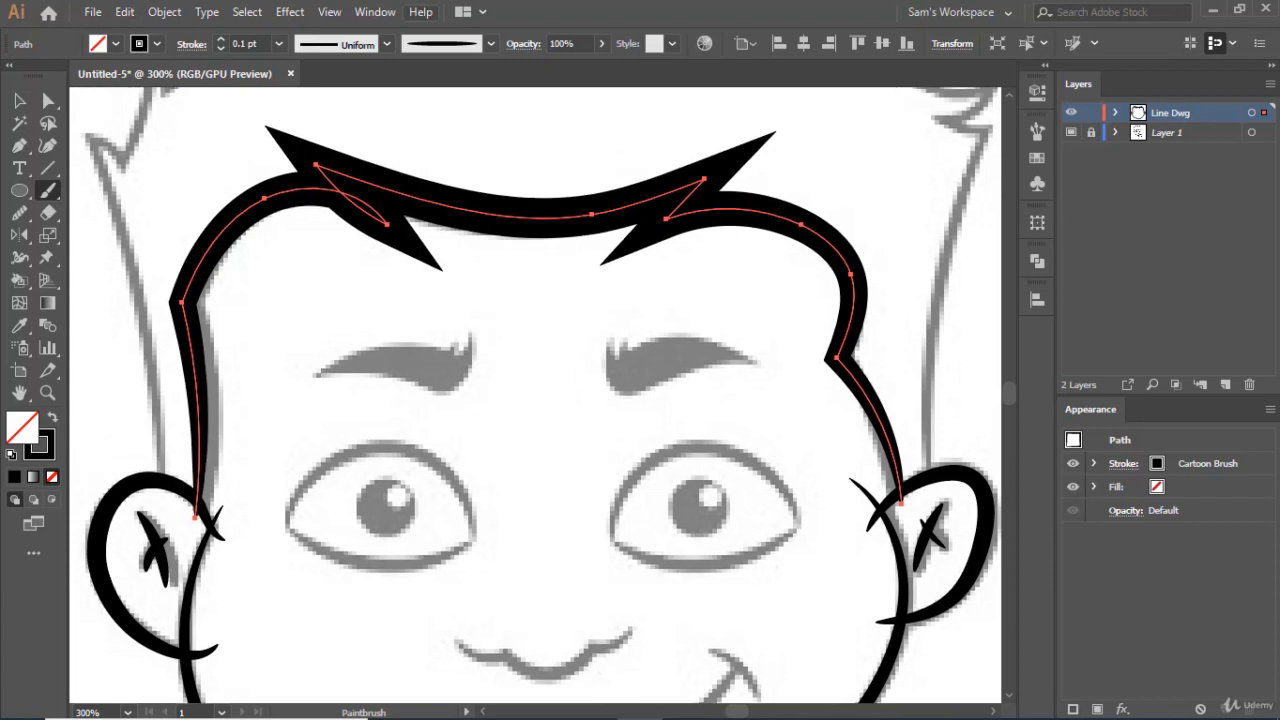
{"action": "left_click", "coordinate": [266, 40]}
{"action": "type", "text": "0.08"}
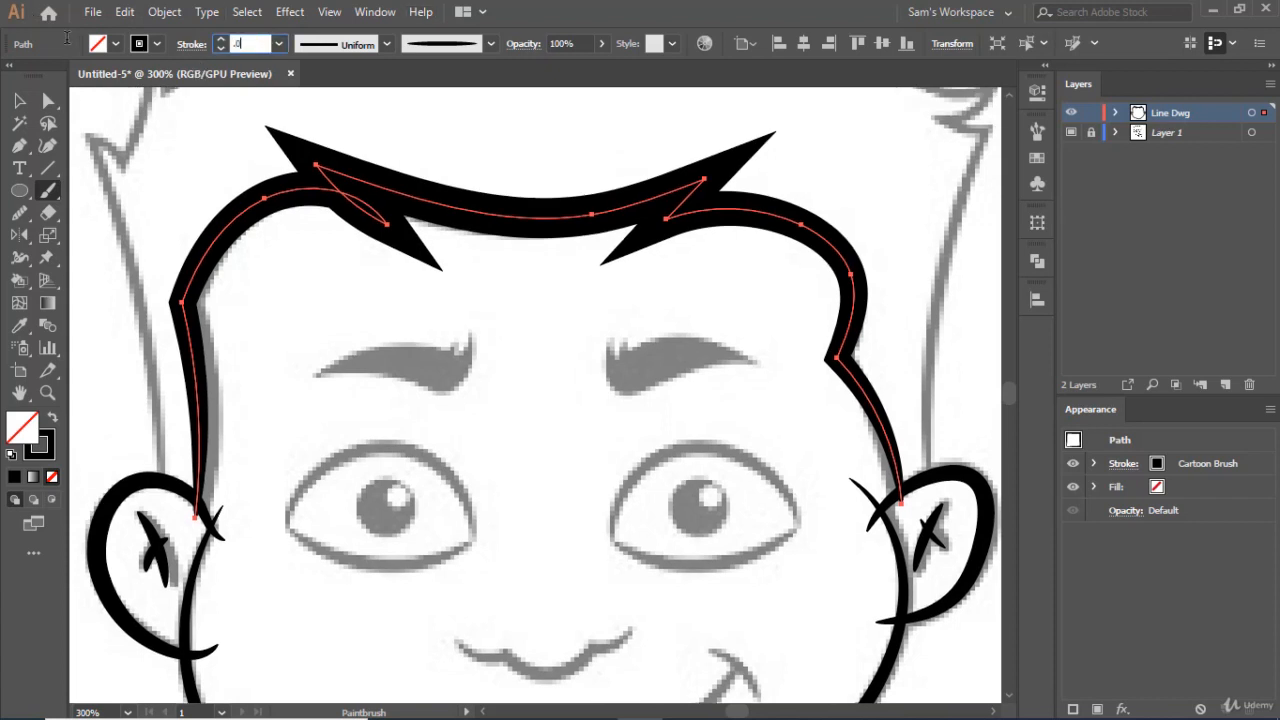
{"action": "key", "text": "Return"}
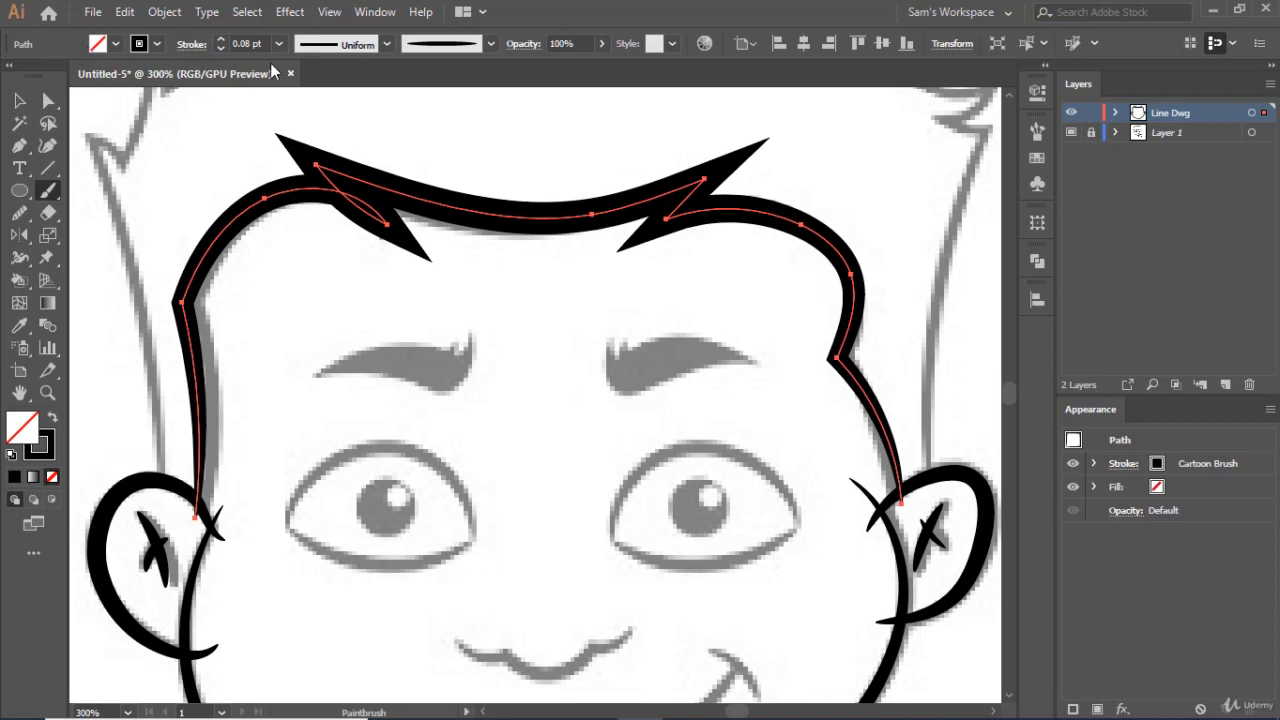
- Set the forehead hairline's stroke weight to 0.05 pt
{"action": "left_click_drag", "start_coordinate": [263, 42], "coordinate": [90, 18]}
{"action": "type", "text": "."}
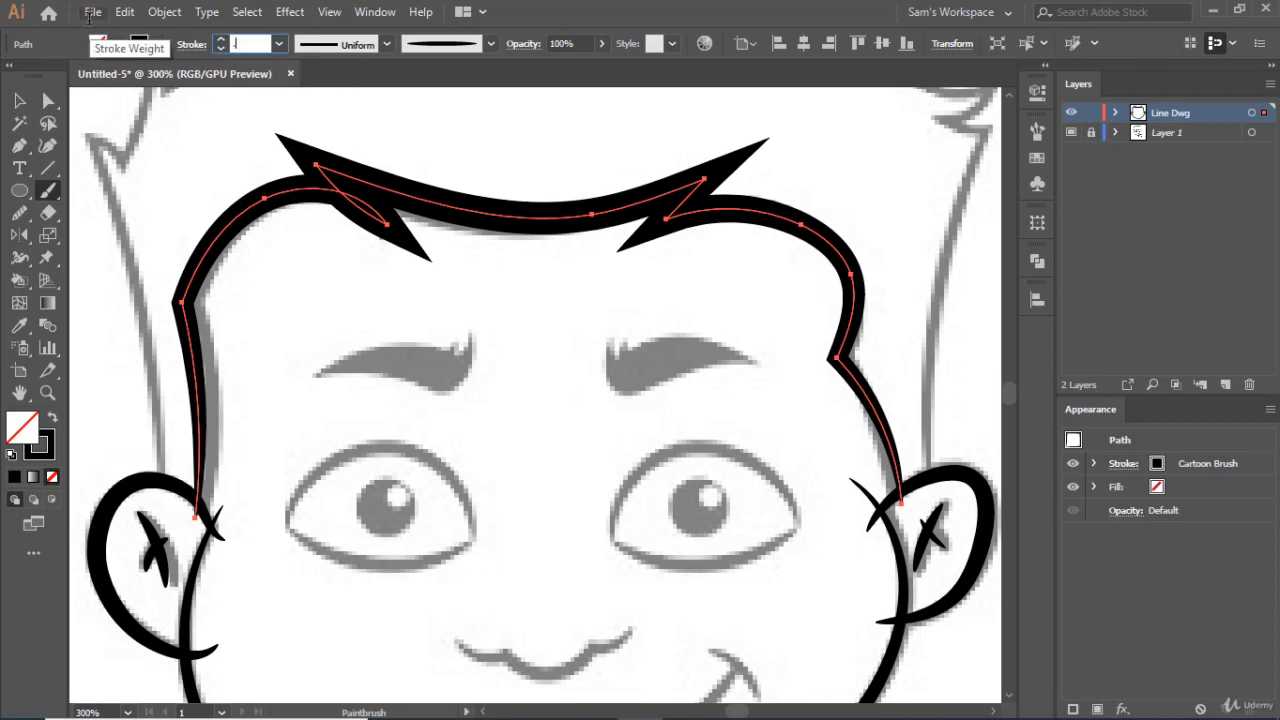
{"action": "type", "text": "05"}
{"action": "key", "text": "Return"}
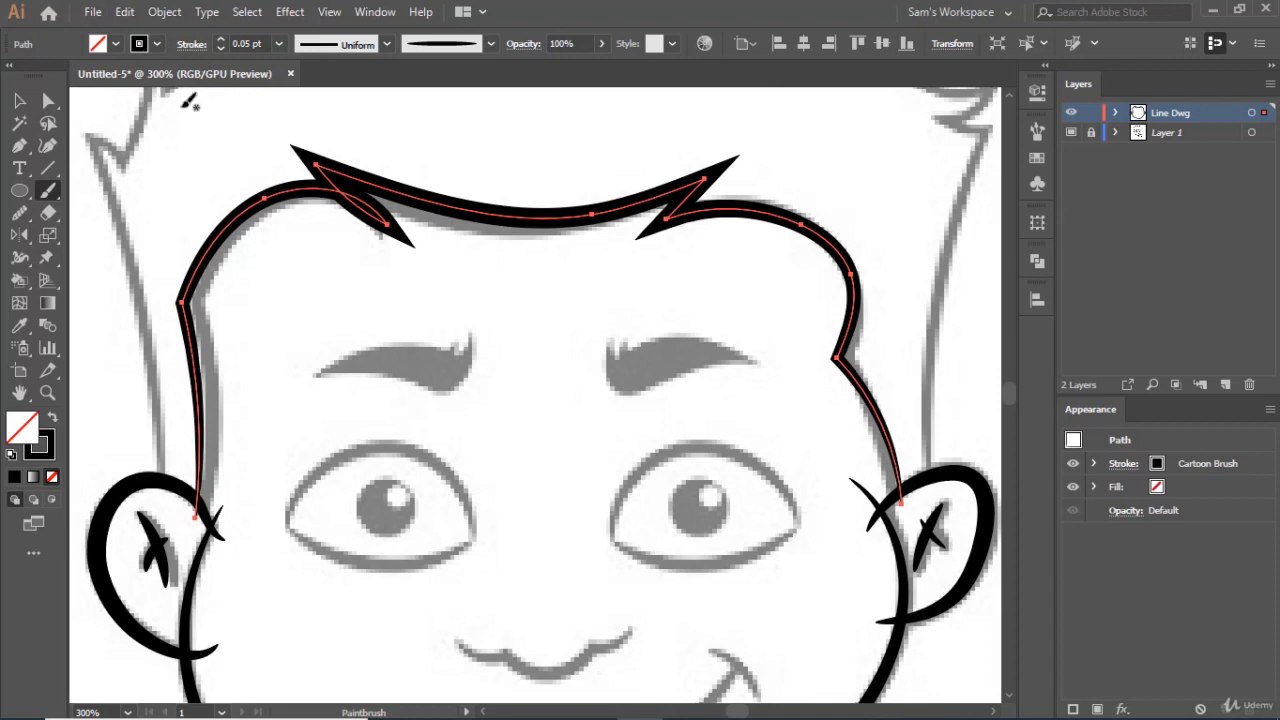
- Reshape the left-hand spike of the forehead hairline by adjusting the direction handles of its anchor points with Direct Selection
{"action": "left_click", "coordinate": [49, 101]}
{"action": "left_click", "coordinate": [389, 227]}
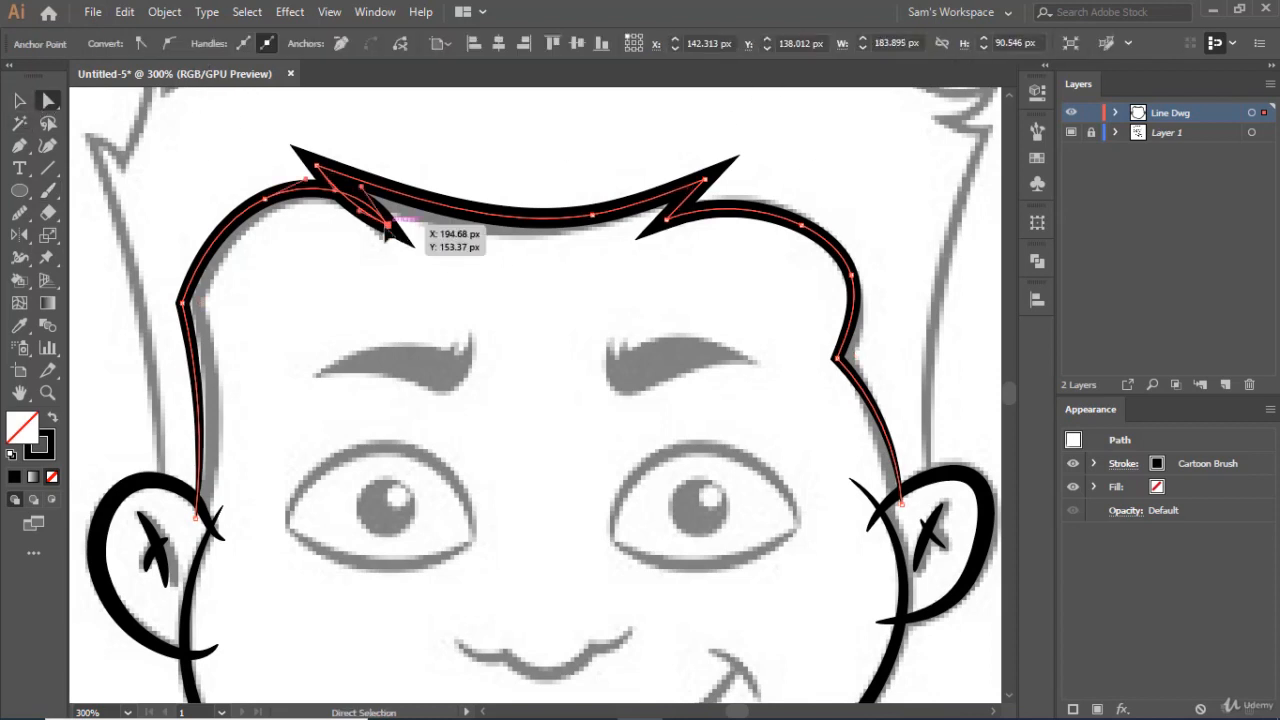
{"action": "left_click_drag", "start_coordinate": [361, 213], "coordinate": [381, 196]}
{"action": "left_click", "coordinate": [504, 272]}
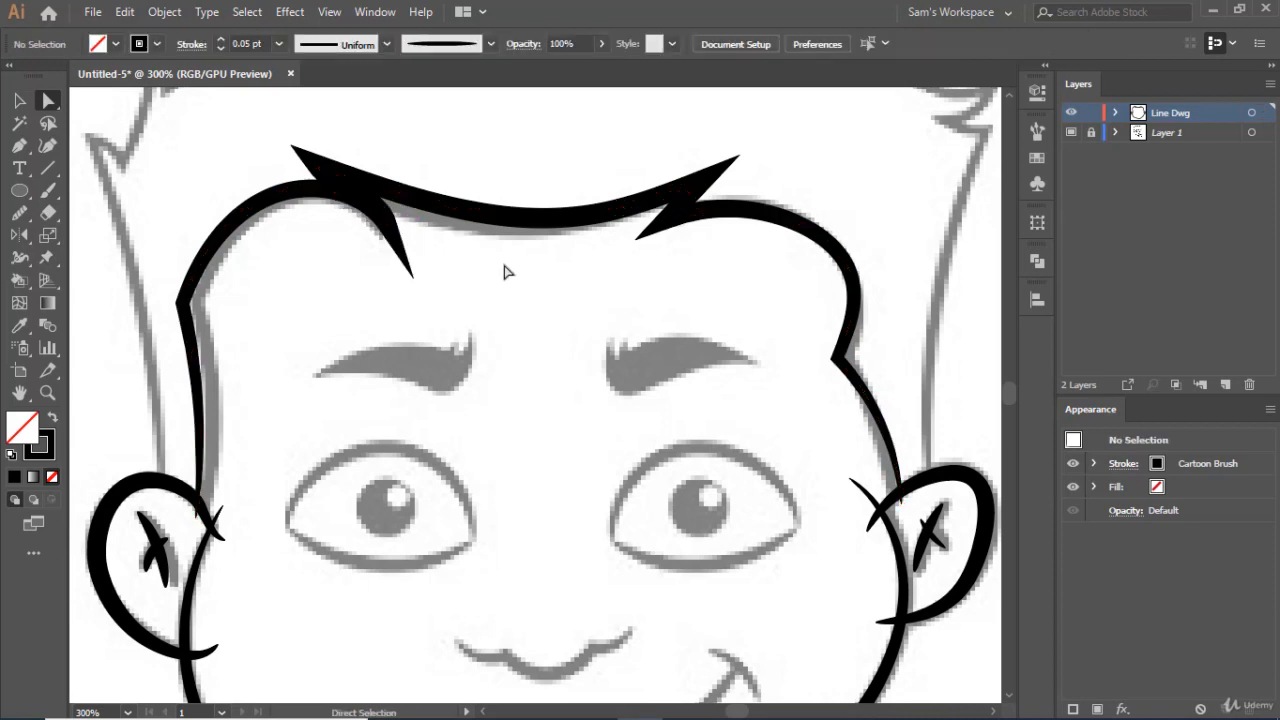
{"action": "left_click", "coordinate": [664, 238]}
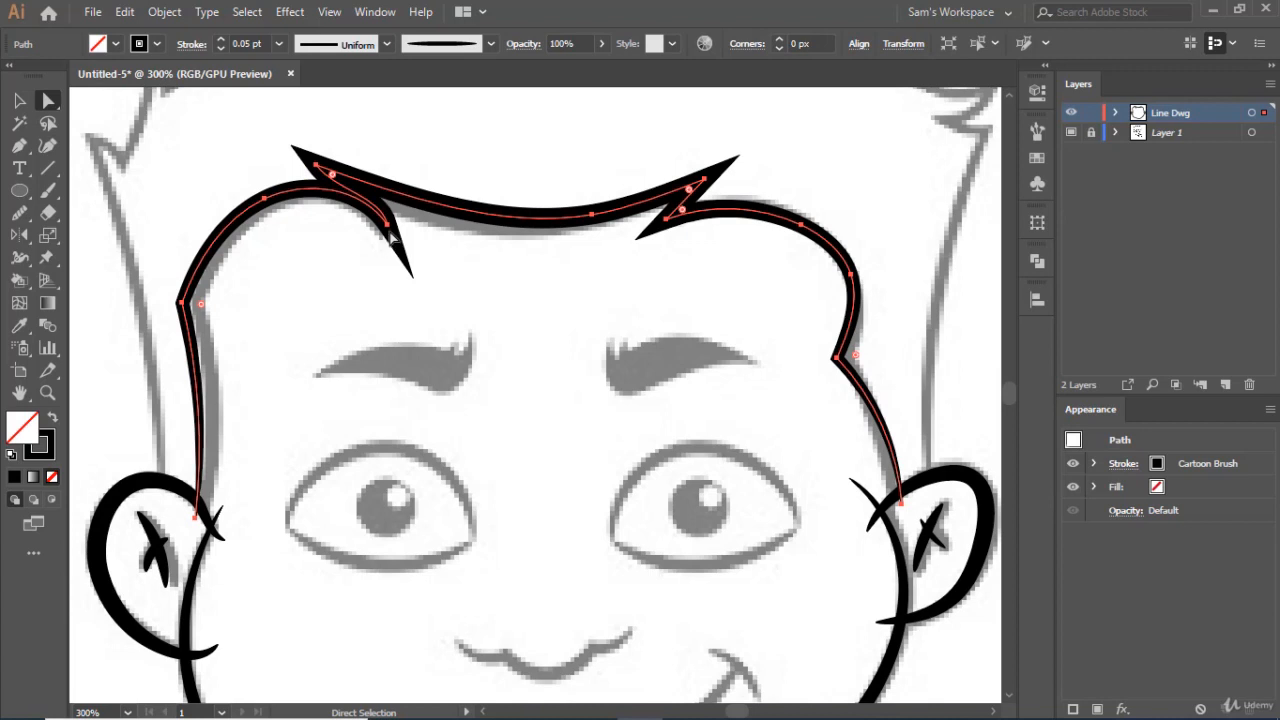
{"action": "left_click", "coordinate": [374, 196]}
{"action": "left_click_drag", "start_coordinate": [368, 192], "coordinate": [322, 166]}
{"action": "left_click", "coordinate": [505, 261]}
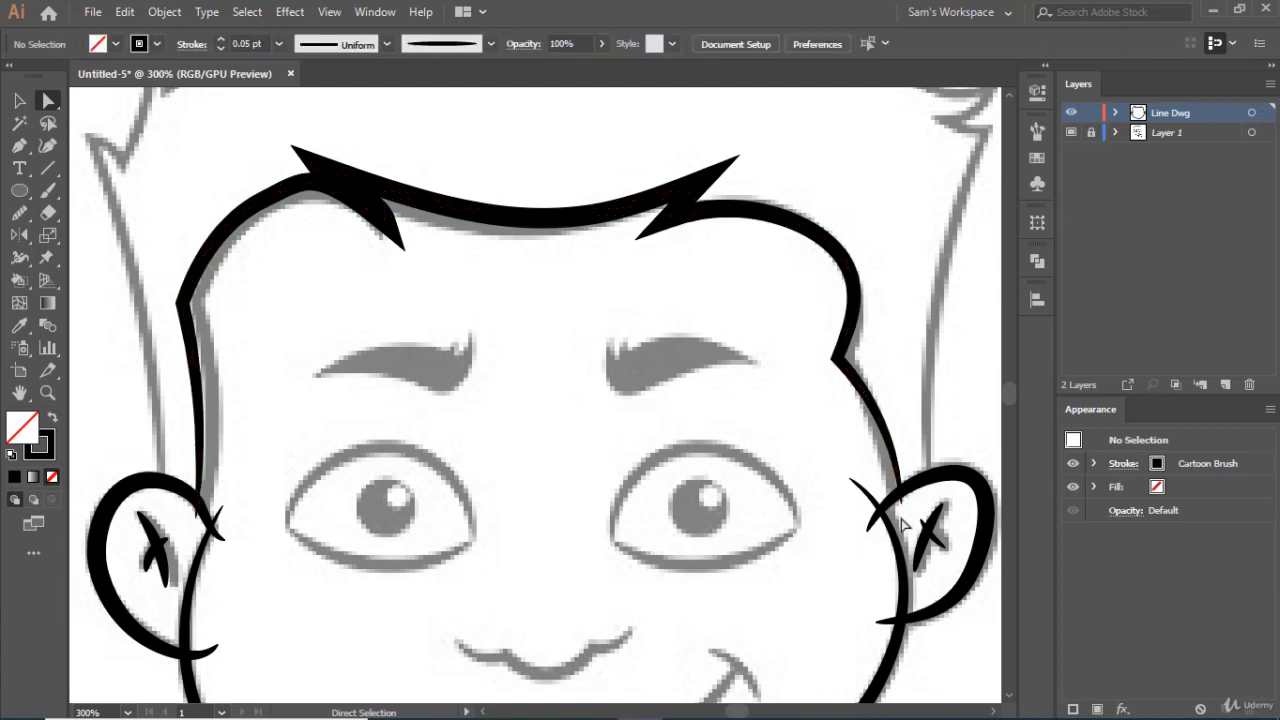
- Trace the outer hair outline with the Paintbrush from the left-hand ear up through the first jagged tufts
{"action": "scroll", "coordinate": [903, 414], "scroll_direction": "up", "scroll_amount": 2}
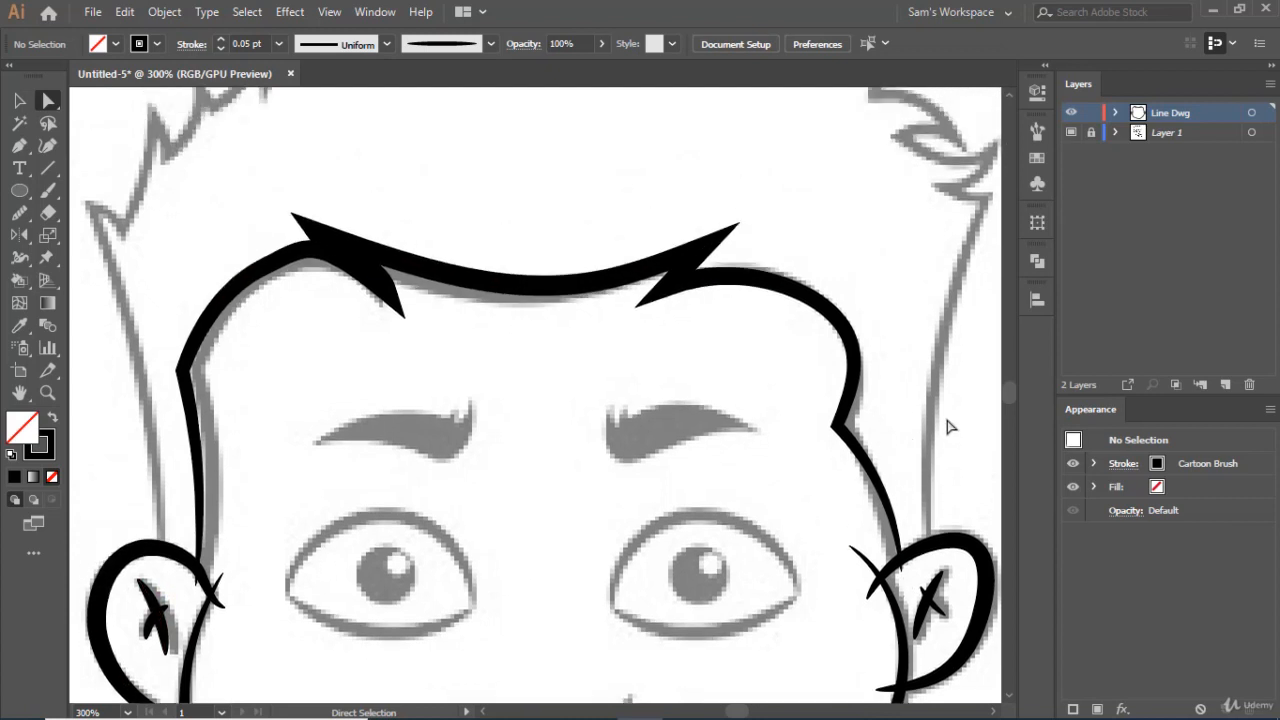
{"action": "left_click", "coordinate": [20, 393]}
{"action": "left_click_drag", "start_coordinate": [414, 197], "coordinate": [587, 231]}
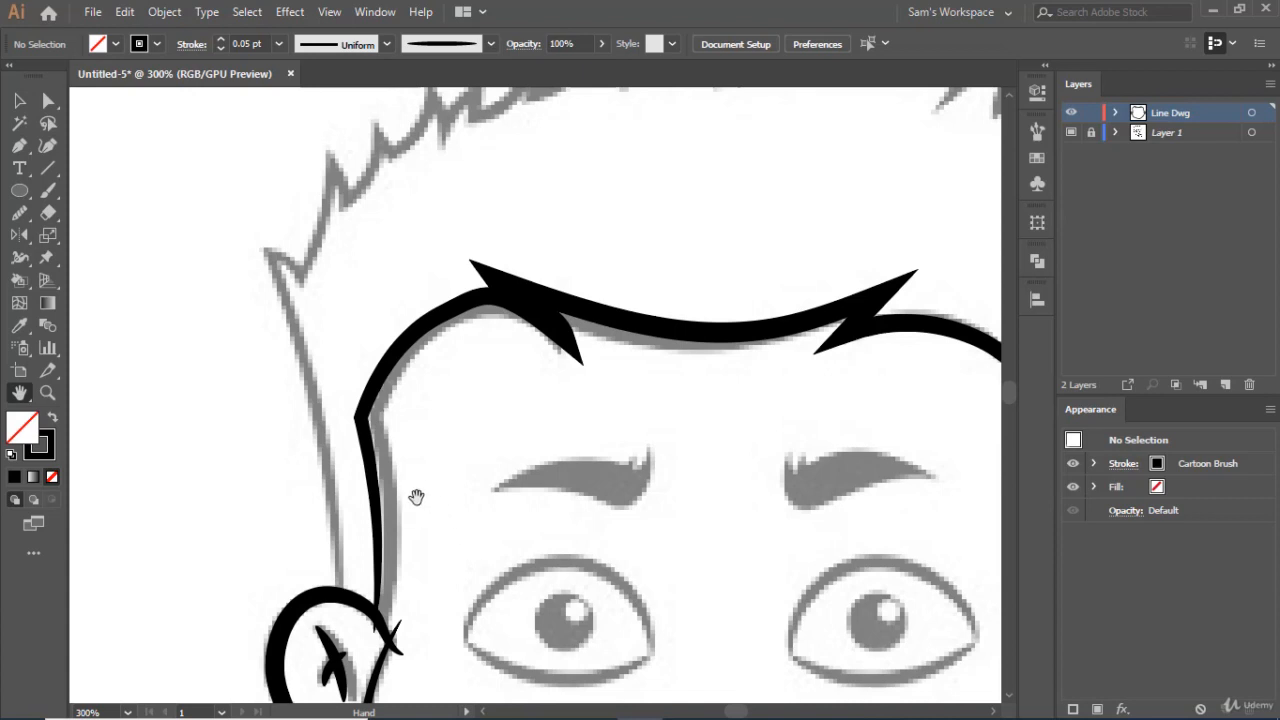
{"action": "left_click", "coordinate": [50, 191]}
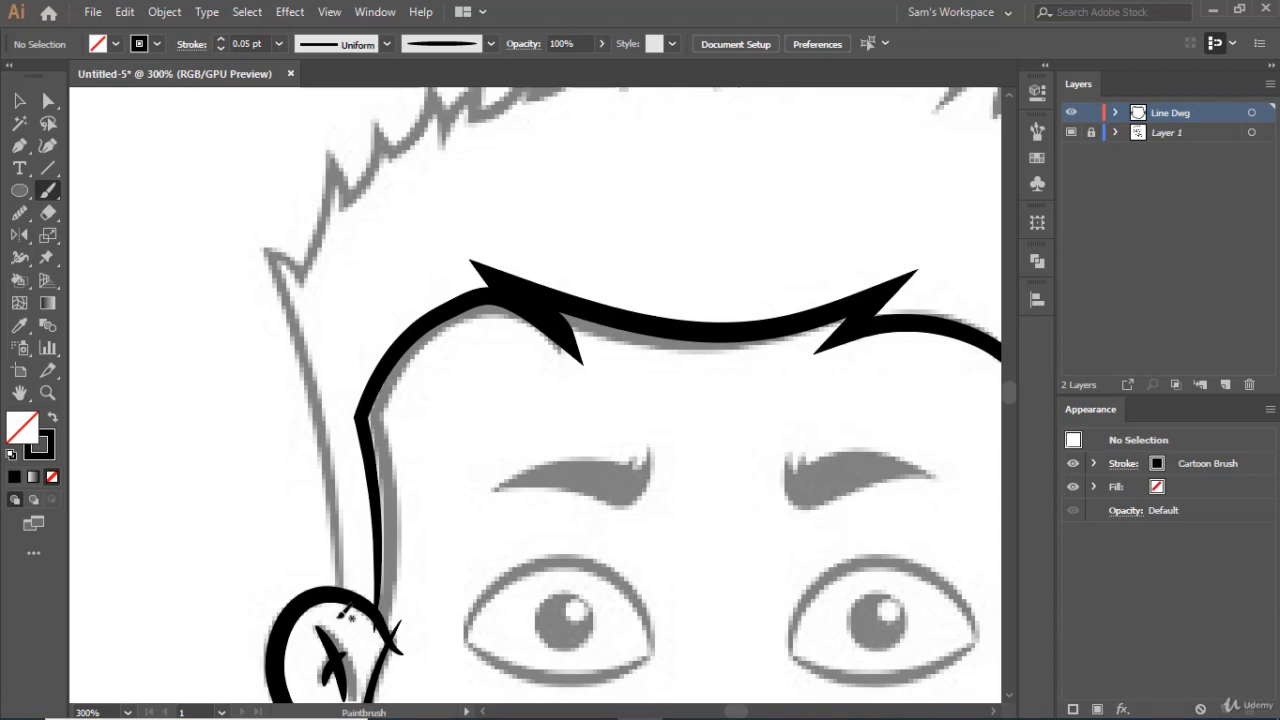
{"action": "left_click_drag", "start_coordinate": [340, 588], "coordinate": [321, 462]}
{"action": "left_click_drag", "start_coordinate": [279, 255], "coordinate": [311, 274]}
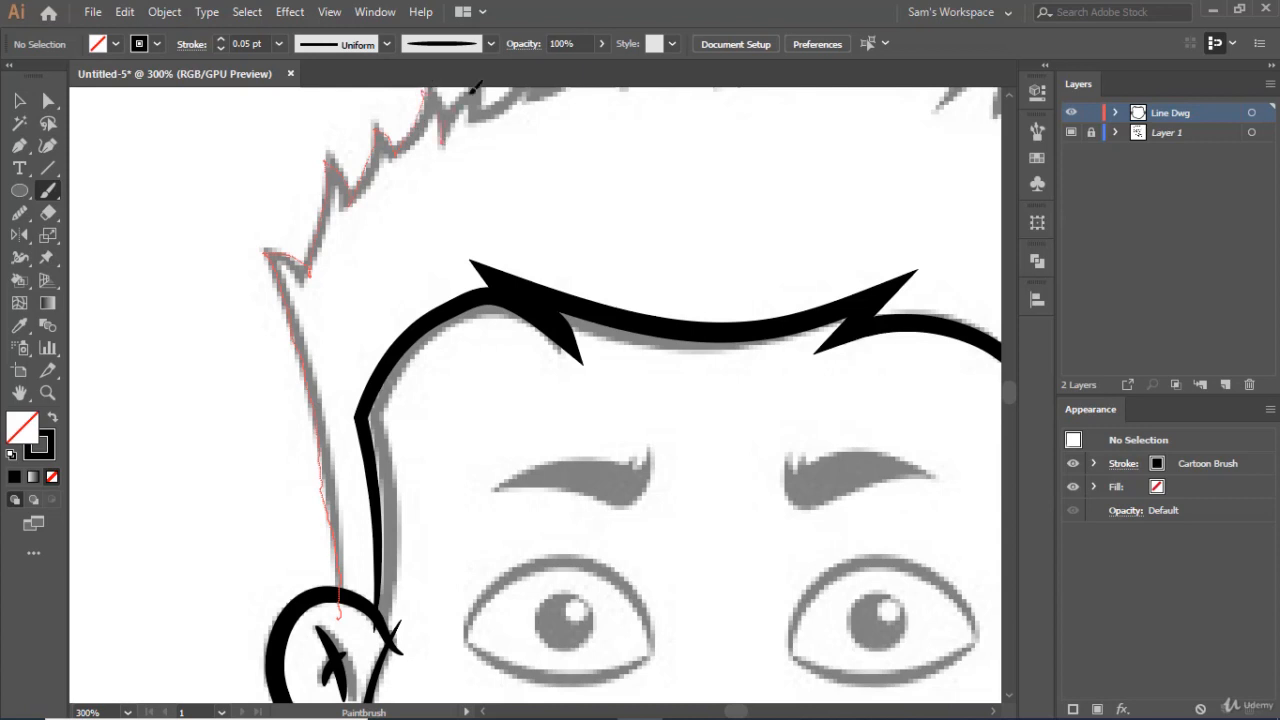
{"action": "left_click_drag", "start_coordinate": [524, 74], "coordinate": [522, 72]}
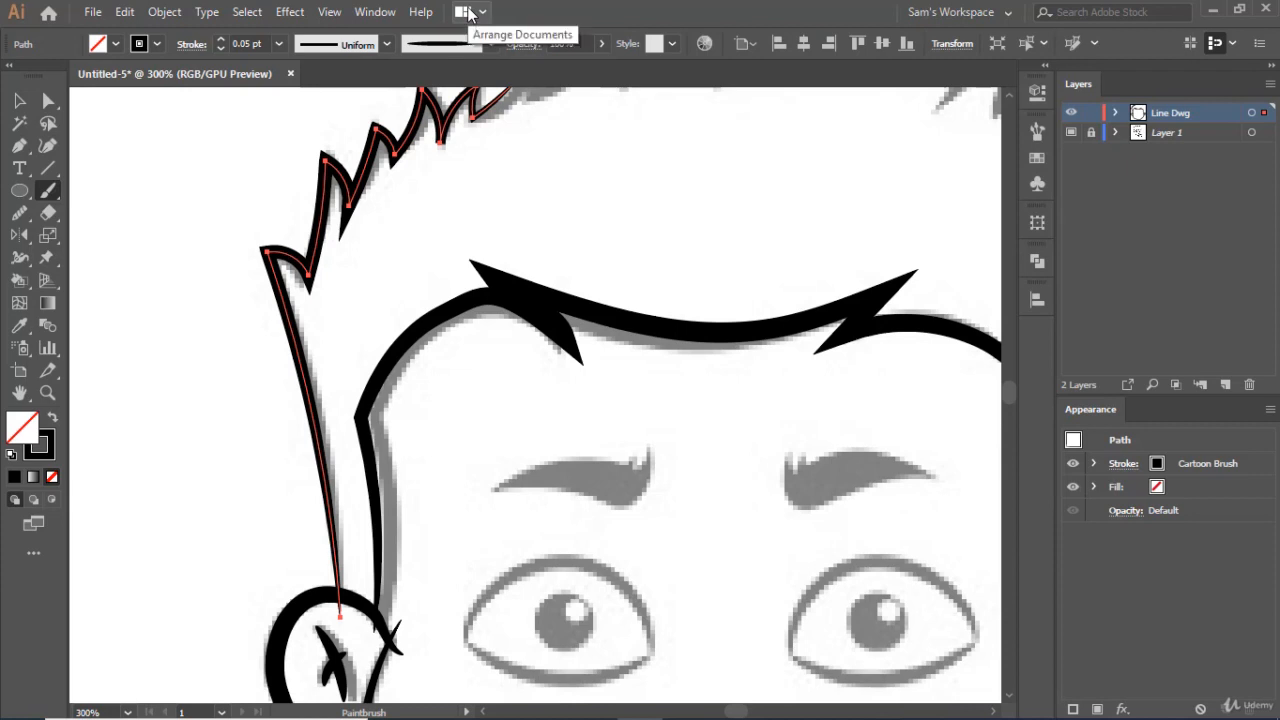
- Continue the hair outline across the tall middle tufts on top of the head with the Paintbrush
{"action": "mouse_move", "coordinate": [640, 146]}
{"action": "left_mouse_down"}
{"action": "mouse_move", "coordinate": [377, 346]}
{"action": "mouse_move", "coordinate": [393, 352]}
{"action": "left_mouse_up"}
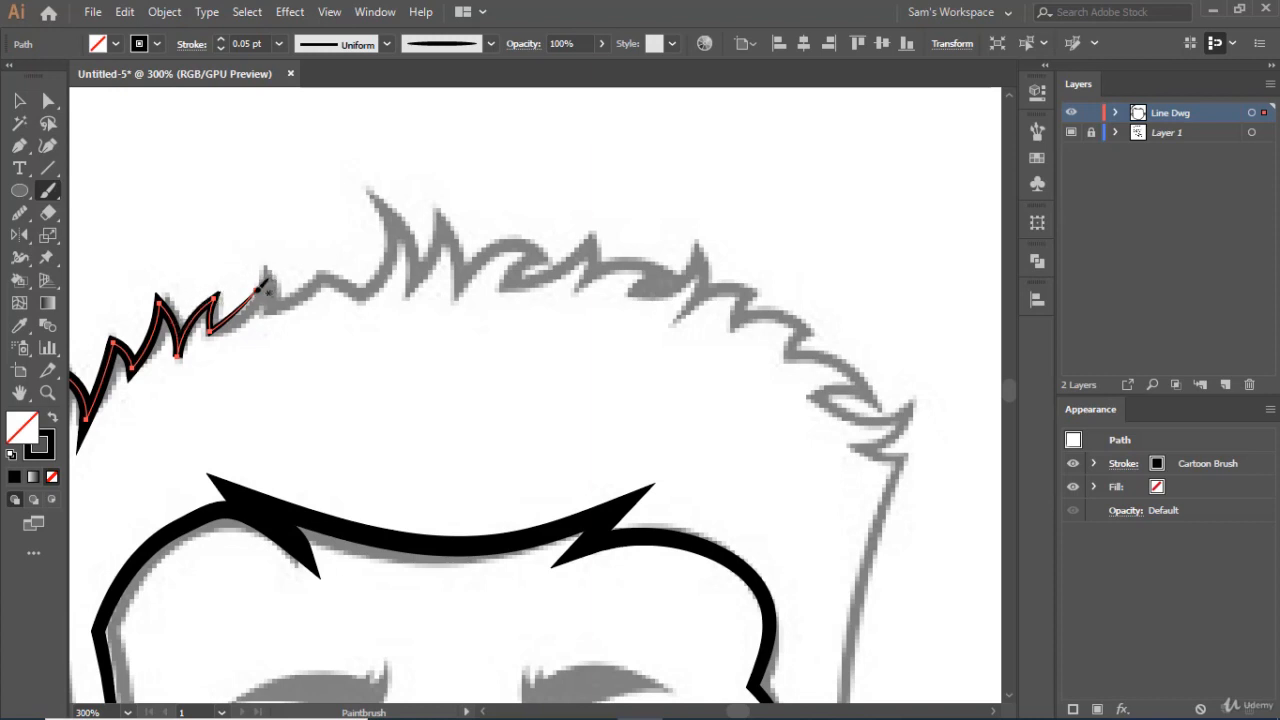
{"action": "mouse_move", "coordinate": [260, 286]}
{"action": "left_mouse_down"}
{"action": "mouse_move", "coordinate": [262, 268]}
{"action": "mouse_move", "coordinate": [329, 272]}
{"action": "left_mouse_up"}
{"action": "mouse_move", "coordinate": [396, 219]}
{"action": "left_mouse_down"}
{"action": "mouse_move", "coordinate": [408, 296]}
{"action": "mouse_move", "coordinate": [447, 248]}
{"action": "mouse_move", "coordinate": [453, 212]}
{"action": "mouse_move", "coordinate": [450, 295]}
{"action": "mouse_move", "coordinate": [520, 240]}
{"action": "mouse_move", "coordinate": [545, 250]}
{"action": "mouse_move", "coordinate": [516, 286]}
{"action": "mouse_move", "coordinate": [596, 234]}
{"action": "mouse_move", "coordinate": [568, 290]}
{"action": "left_mouse_up"}
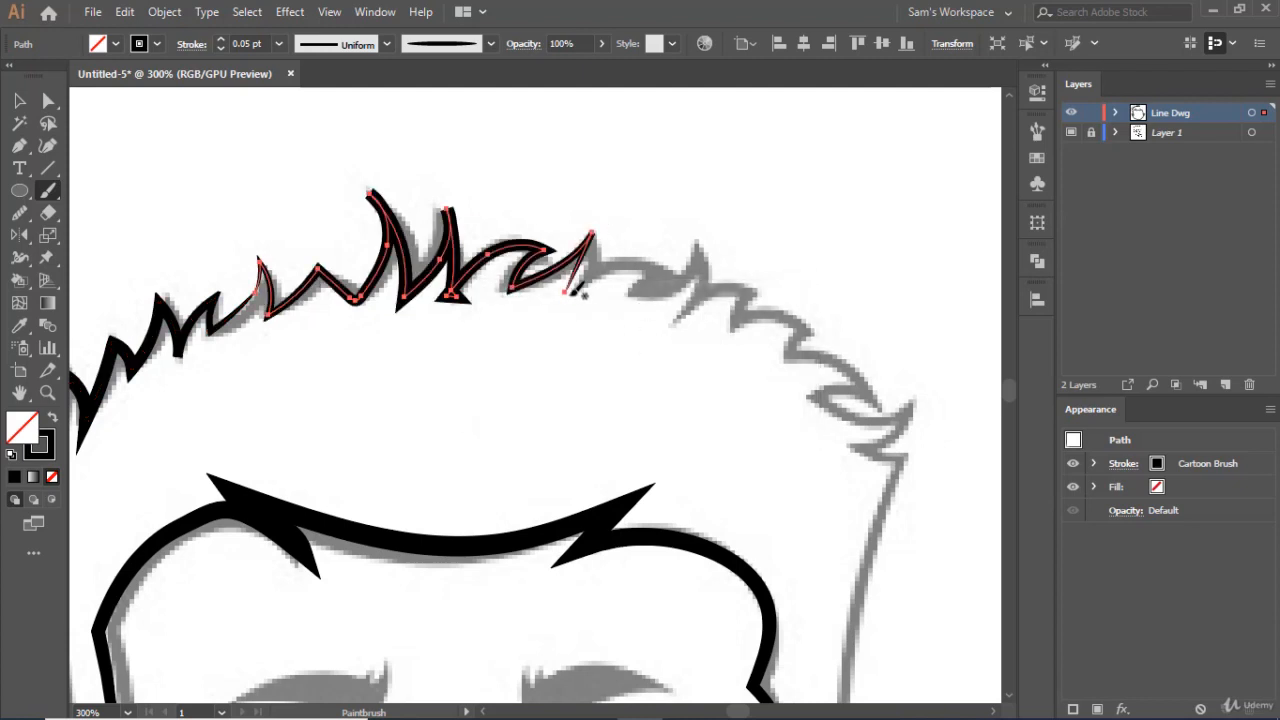
{"action": "mouse_move", "coordinate": [633, 259]}
{"action": "left_mouse_down"}
{"action": "mouse_move", "coordinate": [678, 268]}
{"action": "mouse_move", "coordinate": [643, 290]}
{"action": "mouse_move", "coordinate": [707, 268]}
{"action": "left_mouse_up"}
{"action": "mouse_move", "coordinate": [736, 318]}
{"action": "left_mouse_down"}
{"action": "mouse_move", "coordinate": [805, 336]}
{"action": "mouse_move", "coordinate": [781, 354]}
{"action": "mouse_move", "coordinate": [846, 380]}
{"action": "left_mouse_up"}
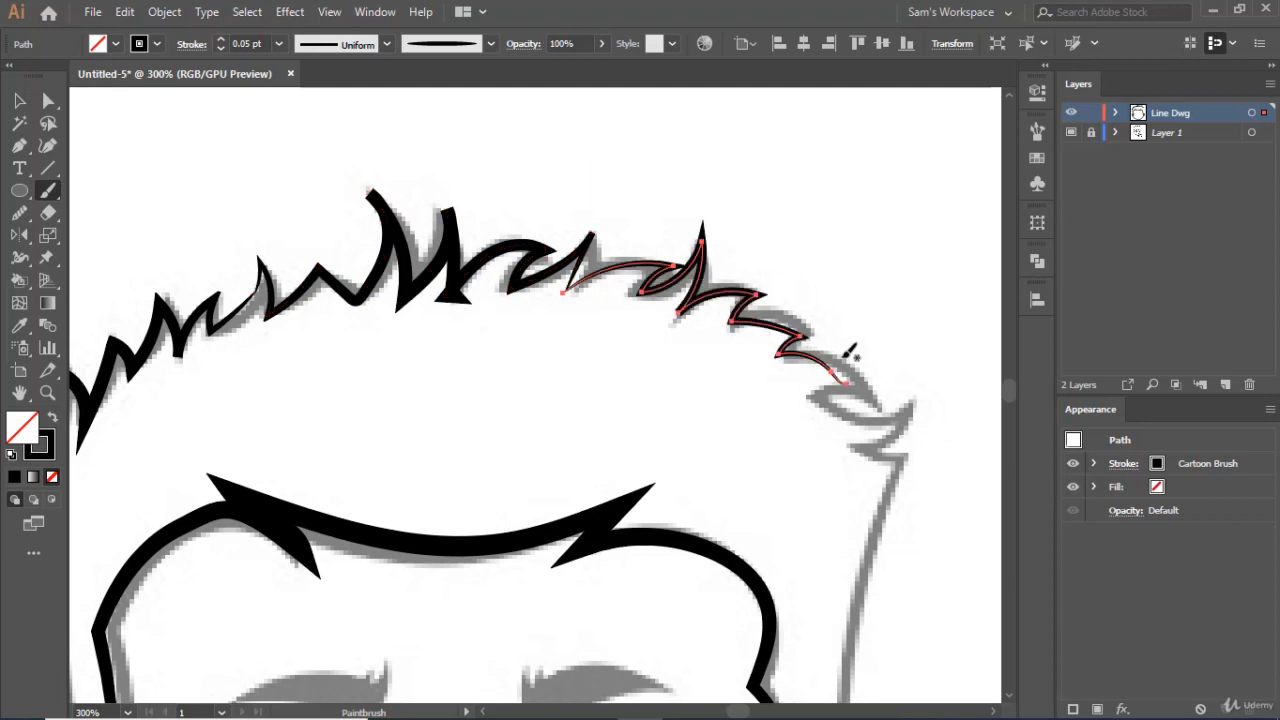
{"action": "key", "text": "ctrl+z"}
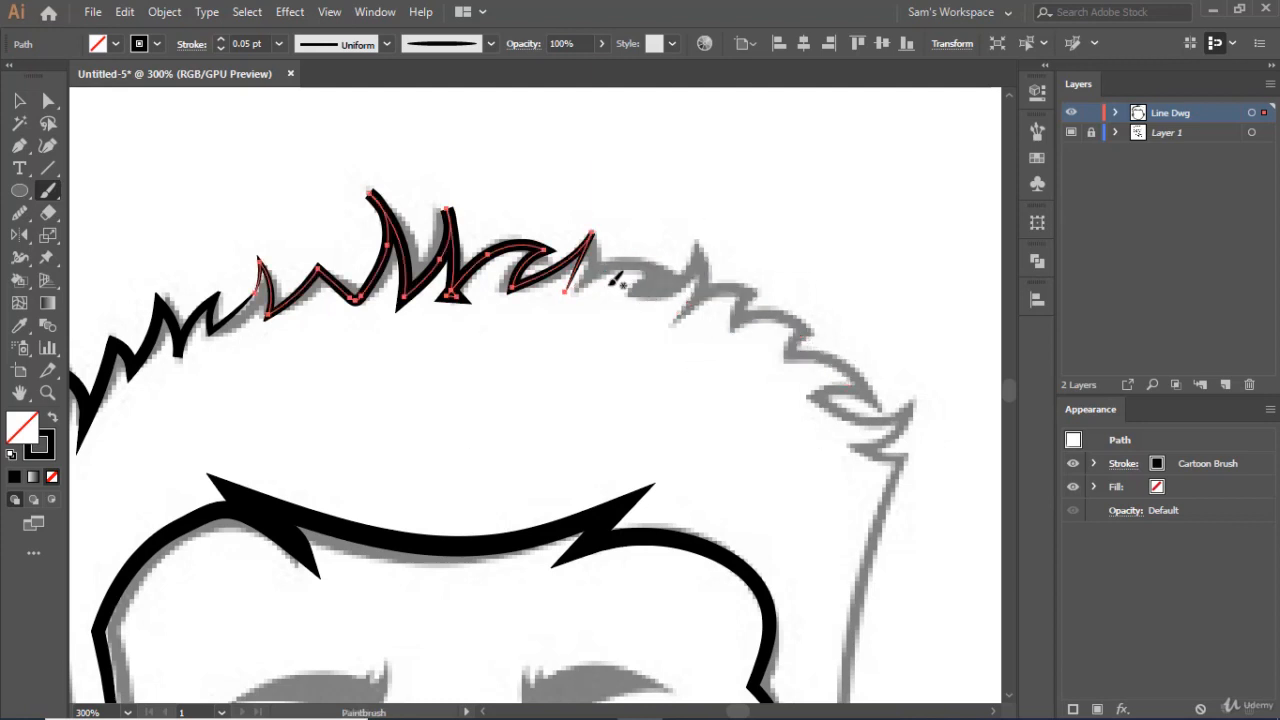
- Trace the right-hand tufts of the hair outline in two strokes, down to the corner above the right-hand side of the head
{"action": "mouse_move", "coordinate": [622, 262]}
{"action": "left_mouse_down"}
{"action": "mouse_move", "coordinate": [678, 268]}
{"action": "mouse_move", "coordinate": [641, 290]}
{"action": "left_mouse_up"}
{"action": "mouse_move", "coordinate": [703, 244]}
{"action": "left_mouse_down"}
{"action": "mouse_move", "coordinate": [682, 313]}
{"action": "mouse_move", "coordinate": [693, 298]}
{"action": "mouse_move", "coordinate": [753, 288]}
{"action": "mouse_move", "coordinate": [728, 324]}
{"action": "mouse_move", "coordinate": [806, 320]}
{"action": "left_mouse_up"}
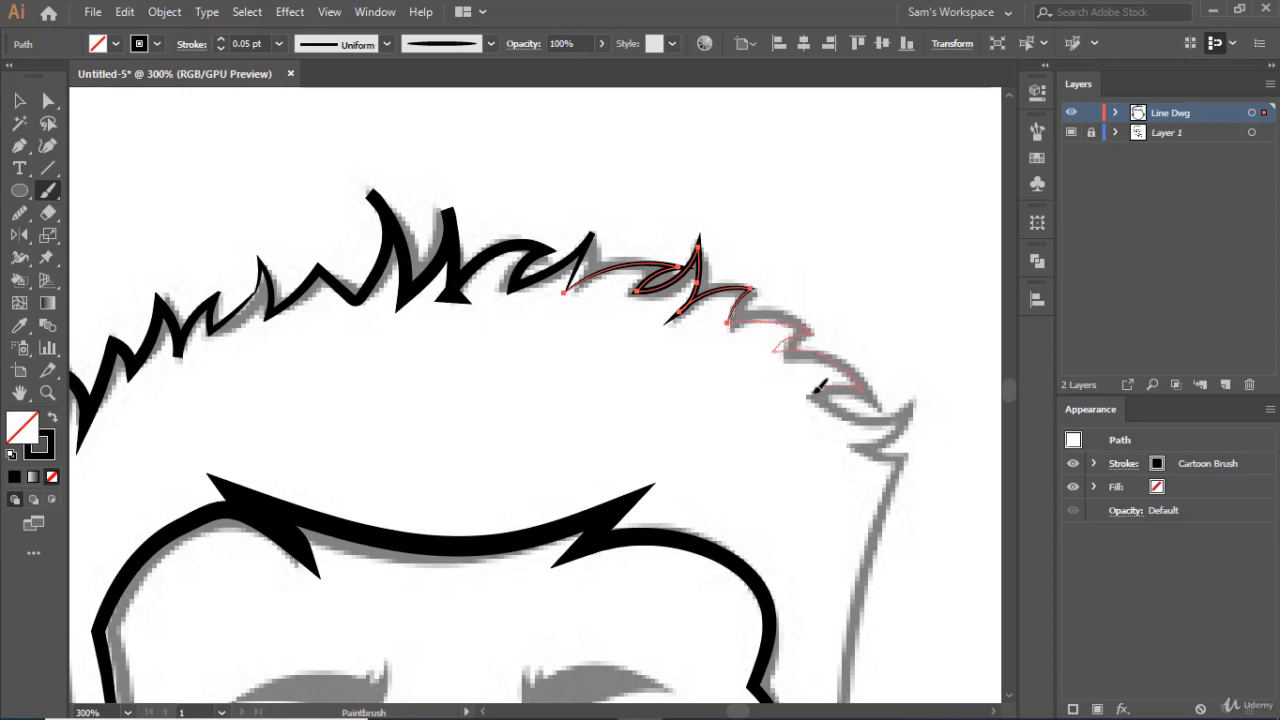
{"action": "mouse_move", "coordinate": [816, 391]}
{"action": "left_mouse_down"}
{"action": "mouse_move", "coordinate": [910, 407]}
{"action": "mouse_move", "coordinate": [853, 440]}
{"action": "mouse_move", "coordinate": [908, 457]}
{"action": "left_mouse_up"}
- Trace the right-hand side of the hair from the last tuft down to the ear
{"action": "key", "text": "space"}
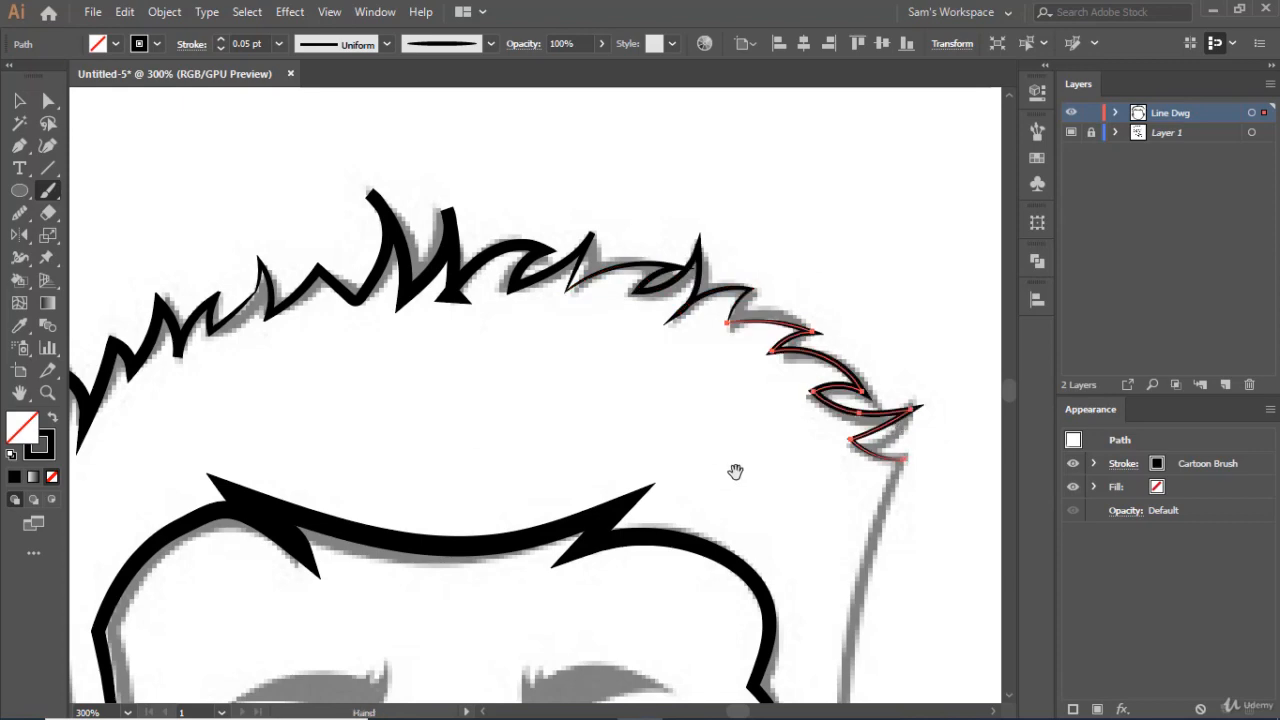
{"action": "mouse_move", "coordinate": [757, 495]}
{"action": "left_mouse_down"}
{"action": "mouse_move", "coordinate": [734, 460]}
{"action": "mouse_move", "coordinate": [766, 234]}
{"action": "mouse_move", "coordinate": [719, 208]}
{"action": "left_mouse_up"}
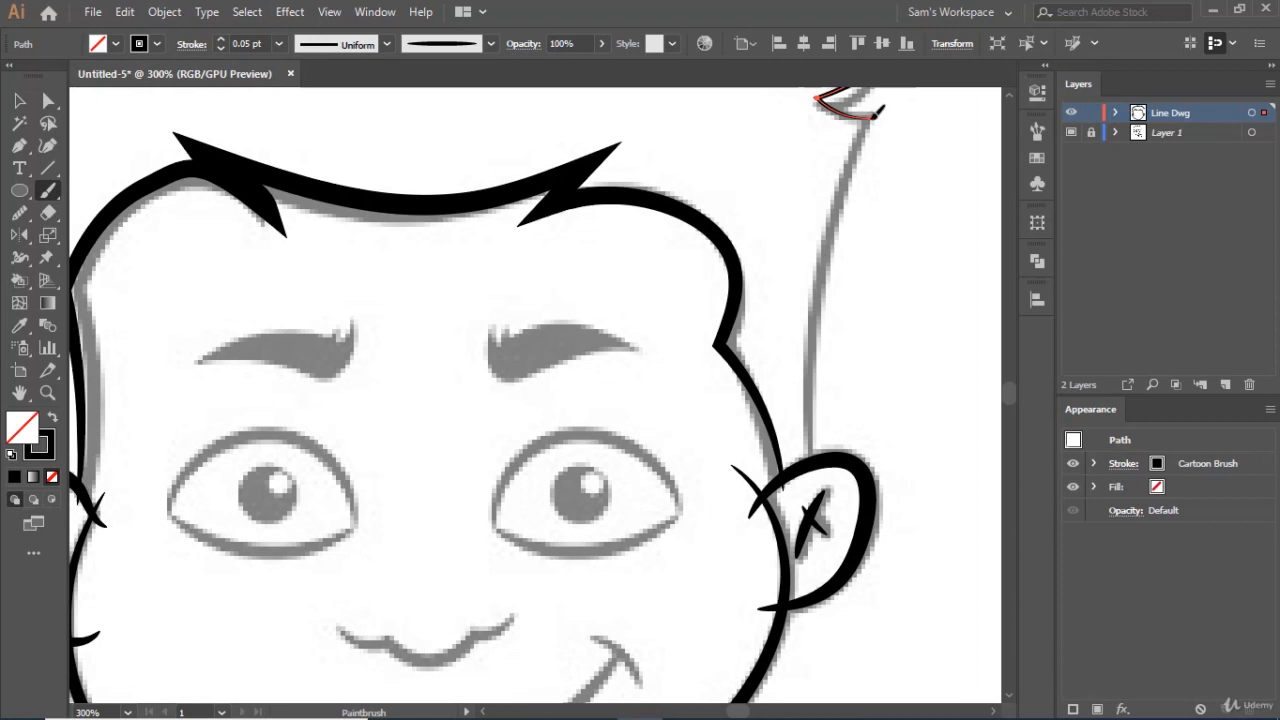
{"action": "mouse_move", "coordinate": [872, 115]}
{"action": "left_mouse_down"}
{"action": "mouse_move", "coordinate": [829, 186]}
{"action": "mouse_move", "coordinate": [817, 251]}
{"action": "mouse_move", "coordinate": [815, 470]}
{"action": "left_mouse_up"}
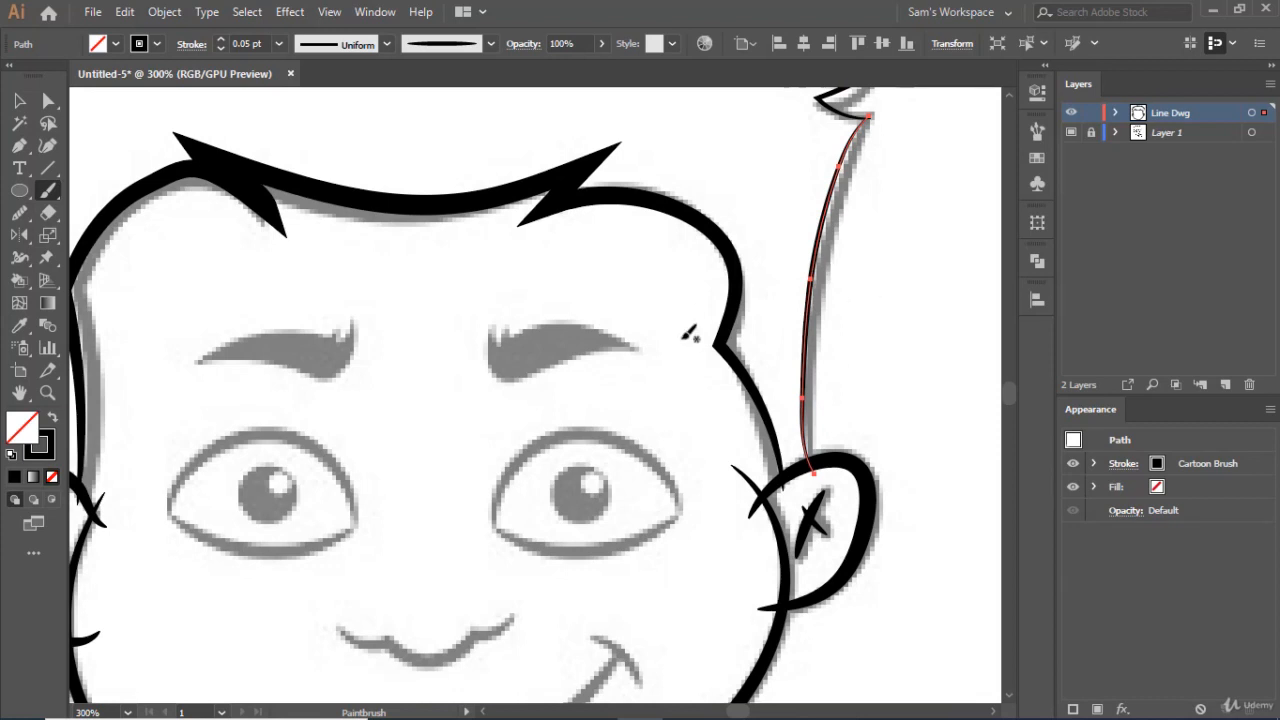
- Select the hair outline's strokes one after another to examine where each separate path starts and ends
{"action": "scroll", "coordinate": [681, 339], "scroll_direction": "down", "scroll_amount": 1}
{"action": "scroll", "coordinate": [681, 339], "scroll_direction": "down", "scroll_amount": 1}
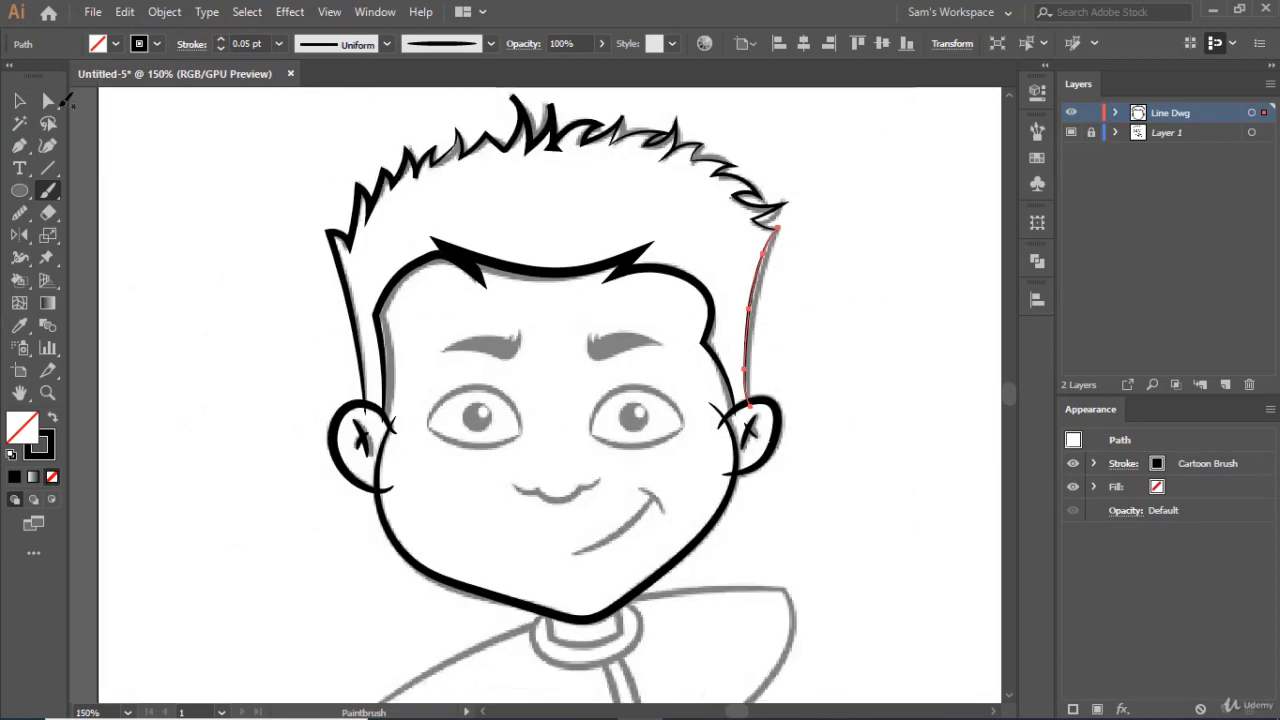
{"action": "left_click", "coordinate": [17, 104]}
{"action": "left_click", "coordinate": [403, 185]}
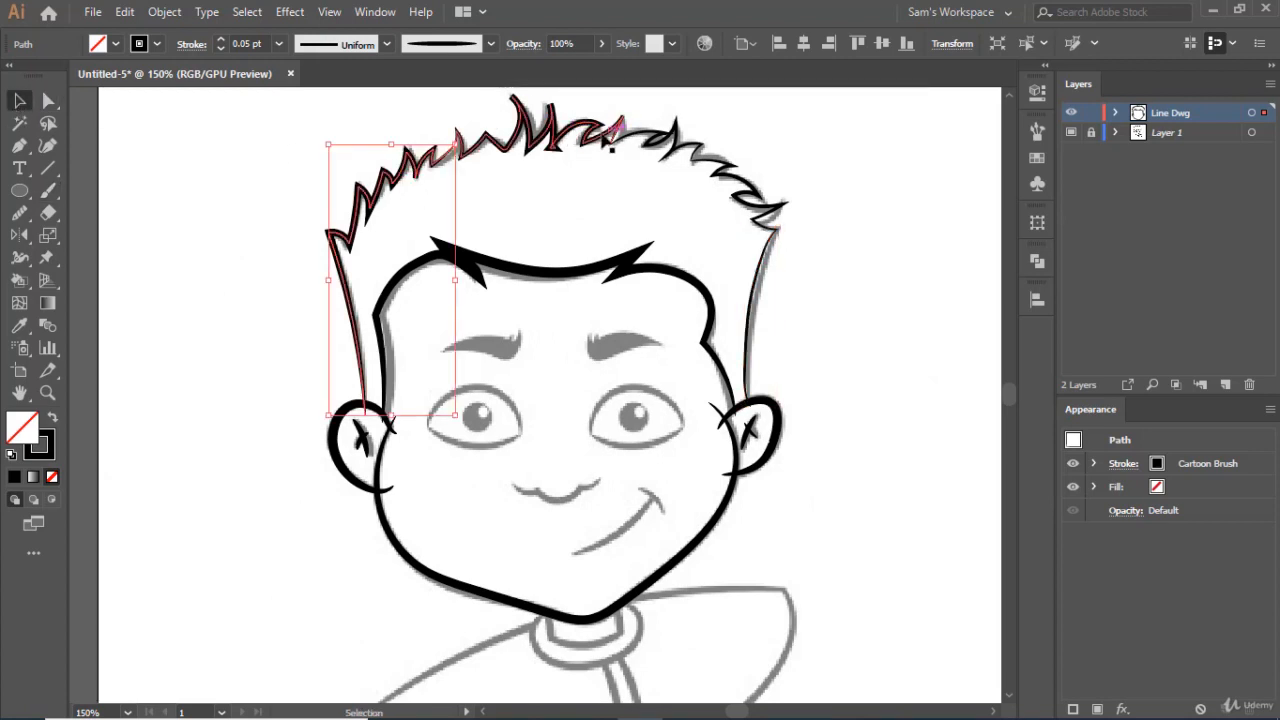
{"action": "left_click", "coordinate": [617, 128]}
{"action": "left_click", "coordinate": [724, 168]}
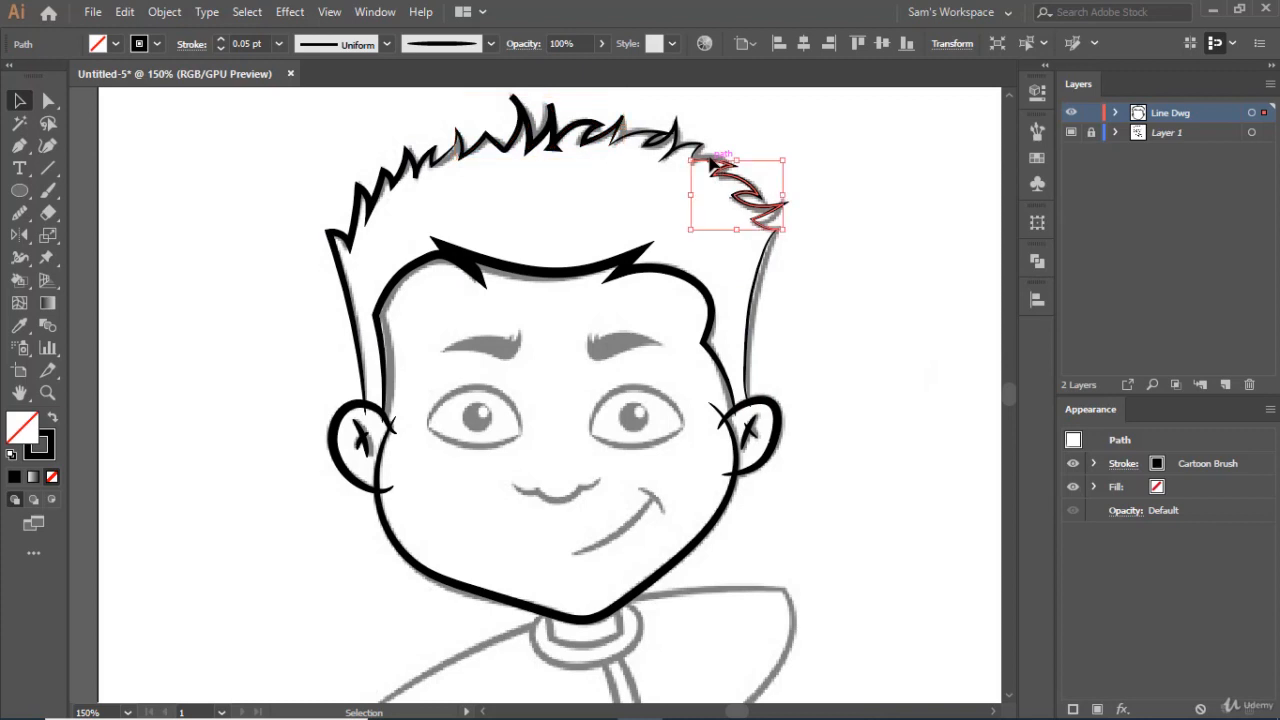
{"action": "left_click", "coordinate": [766, 277]}
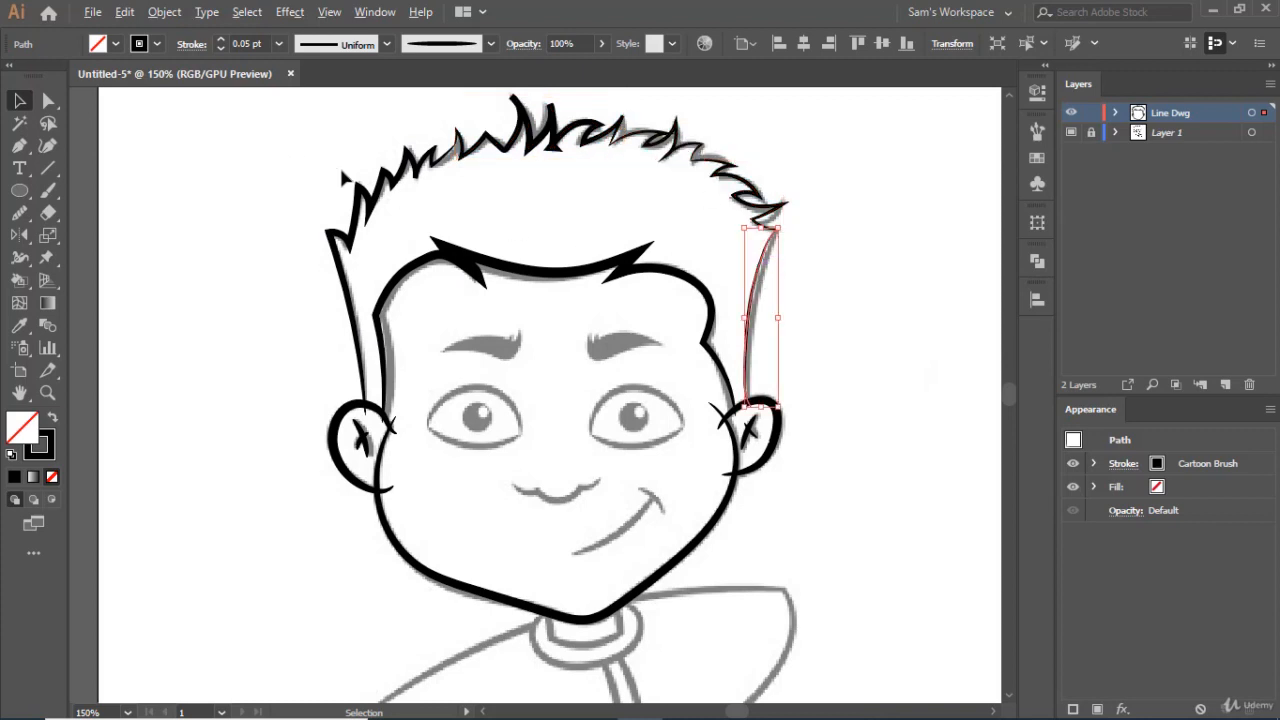
- Select the meeting endpoints of the left-hand and middle hair strokes and join them into one path
{"action": "scroll", "coordinate": [419, 191], "scroll_direction": "up", "scroll_amount": 2}
{"action": "left_click", "coordinate": [464, 221]}
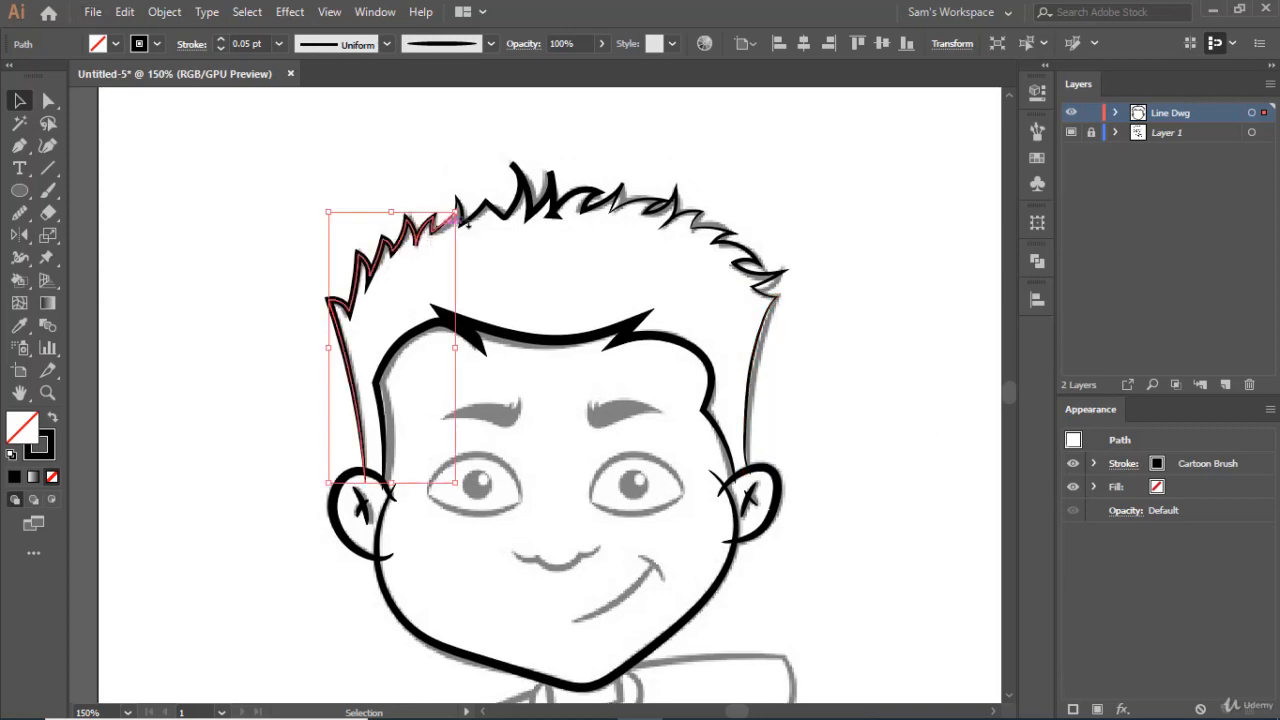
{"action": "scroll", "coordinate": [477, 228], "scroll_direction": "up", "scroll_amount": 4}
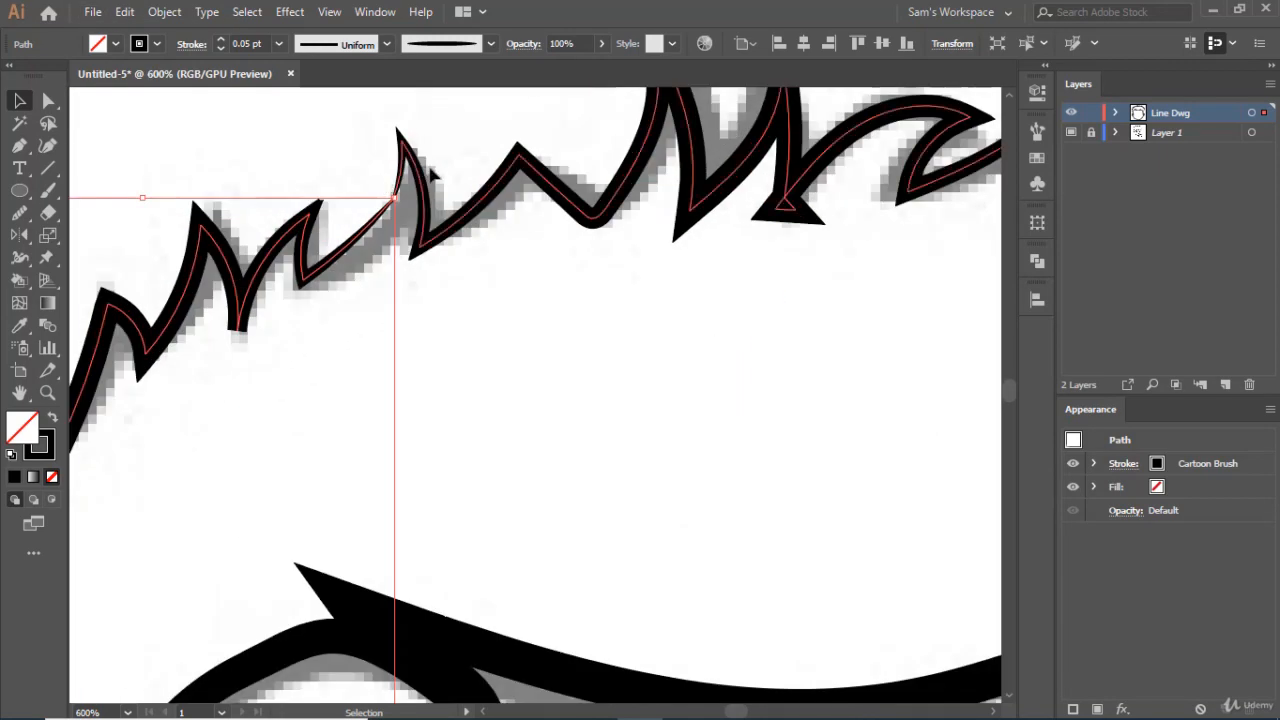
{"action": "left_click", "coordinate": [405, 170]}
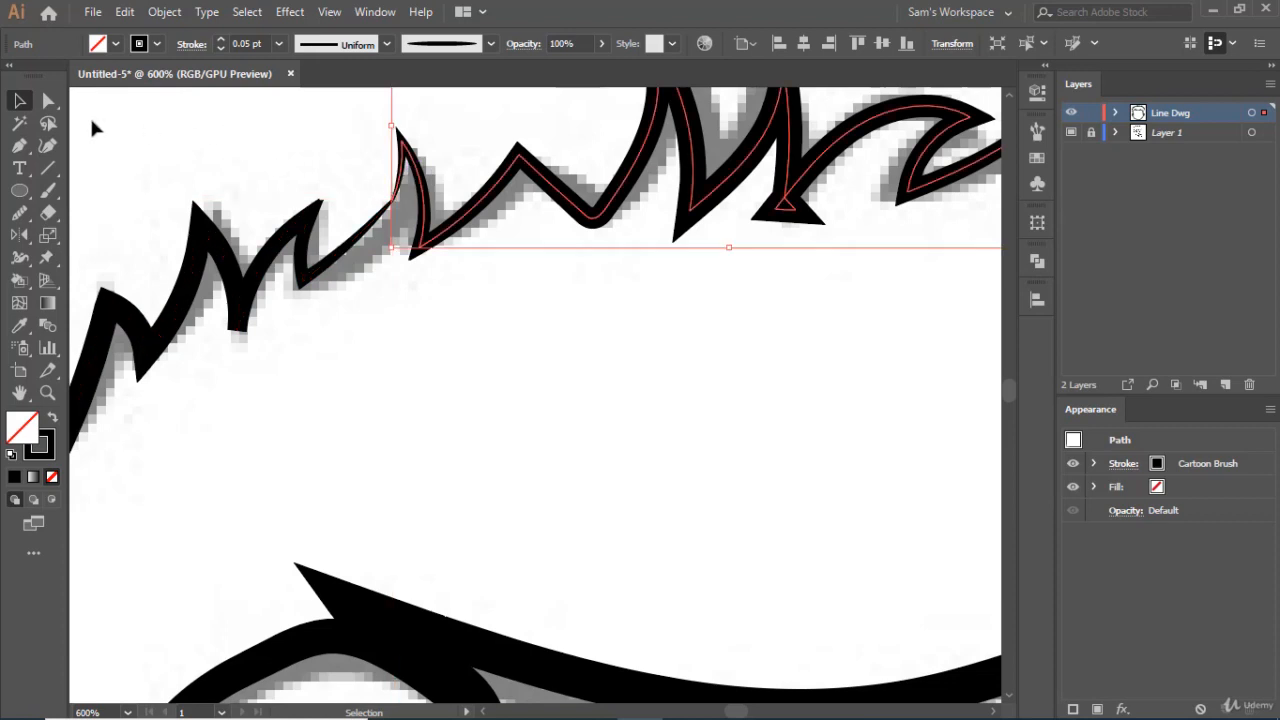
{"action": "left_click", "coordinate": [57, 103]}
{"action": "scroll", "coordinate": [380, 206], "scroll_direction": "up", "scroll_amount": 3}
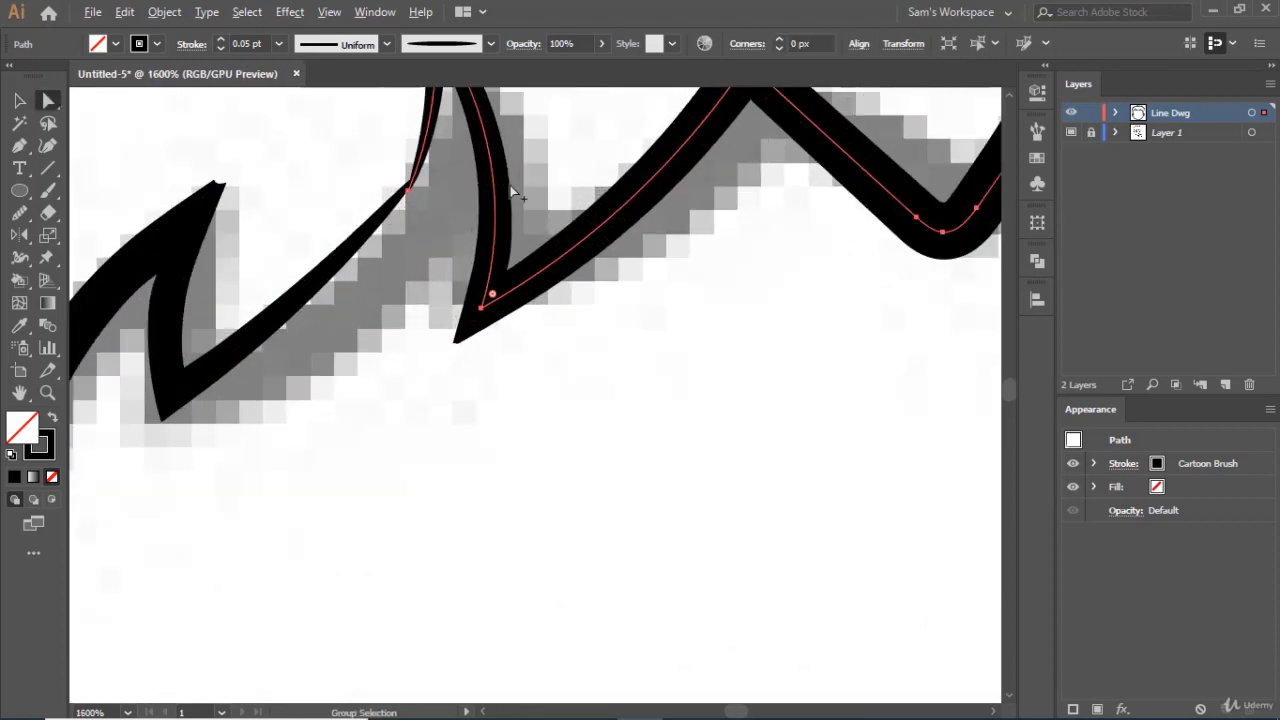
{"action": "left_click", "coordinate": [399, 203]}
{"action": "left_click", "coordinate": [414, 181]}
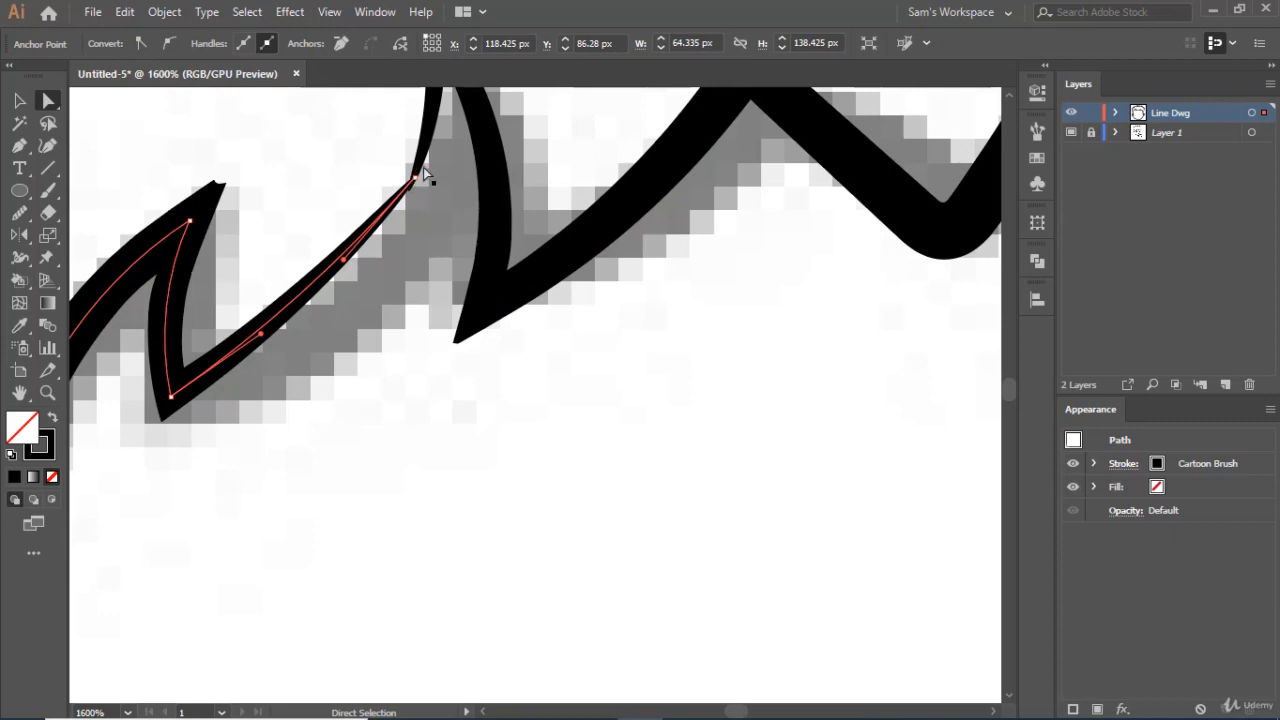
{"action": "left_click", "coordinate": [416, 180], "text": "shift"}
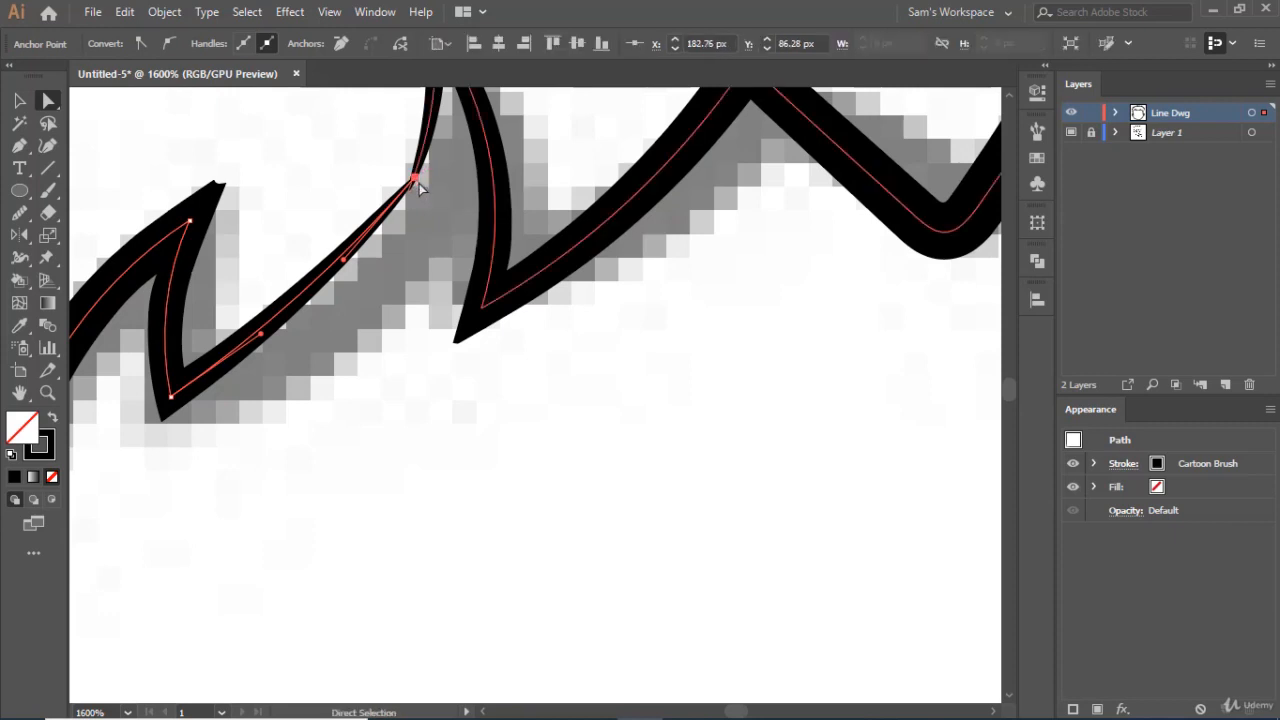
{"action": "left_click", "coordinate": [412, 184], "text": "shift"}
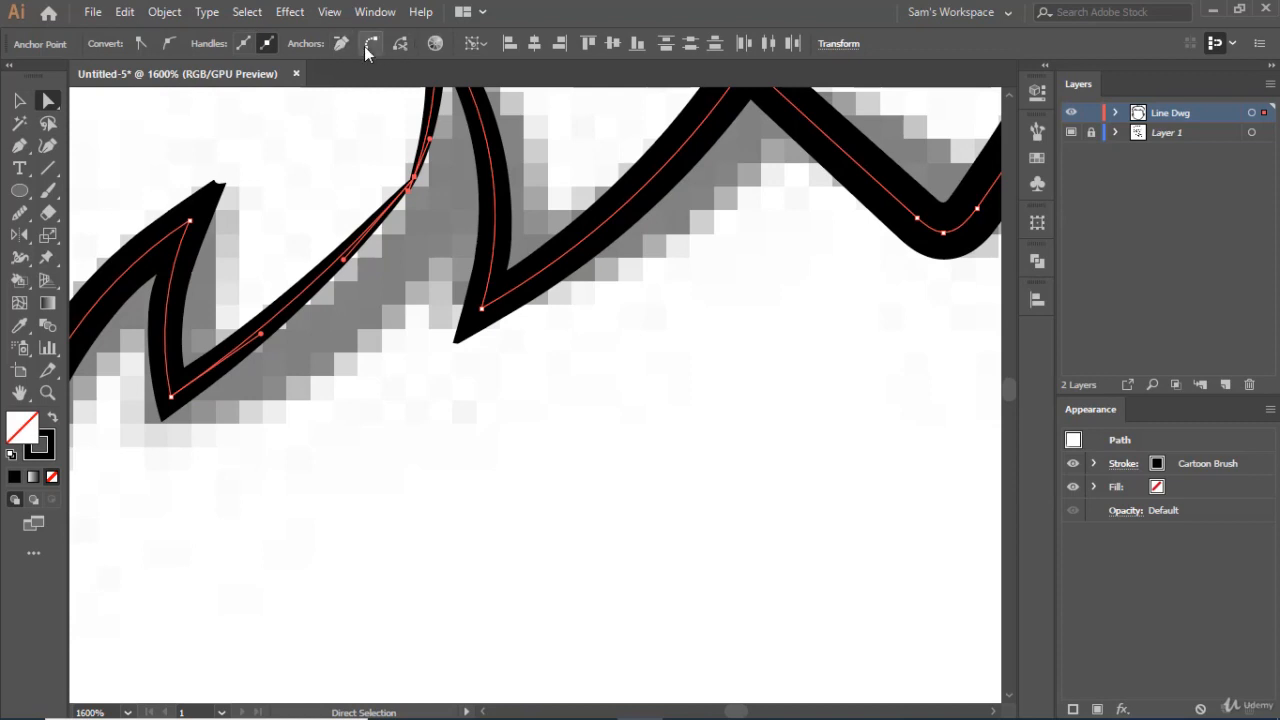
{"action": "left_click", "coordinate": [368, 44]}
- Try to select only the meeting endpoints of the joined hair path and the next stroke on its right
{"action": "scroll", "coordinate": [346, 169], "scroll_direction": "down", "scroll_amount": 6}
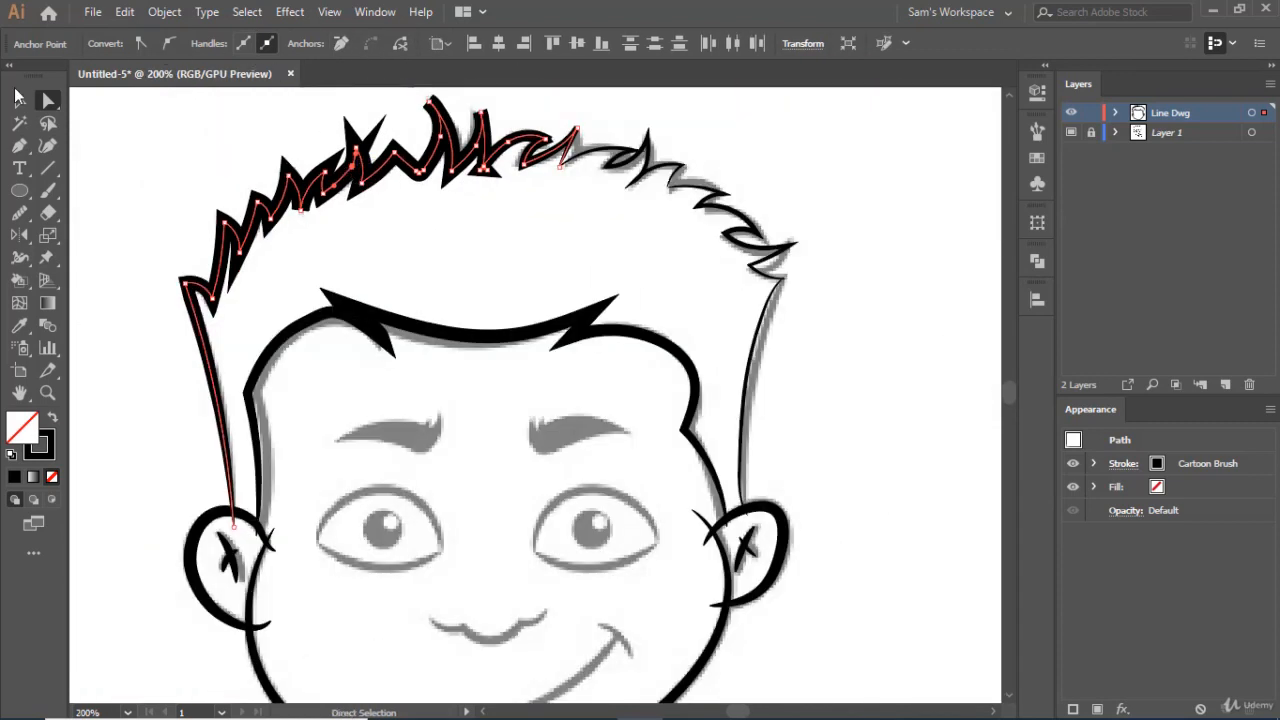
{"action": "left_click", "coordinate": [19, 122]}
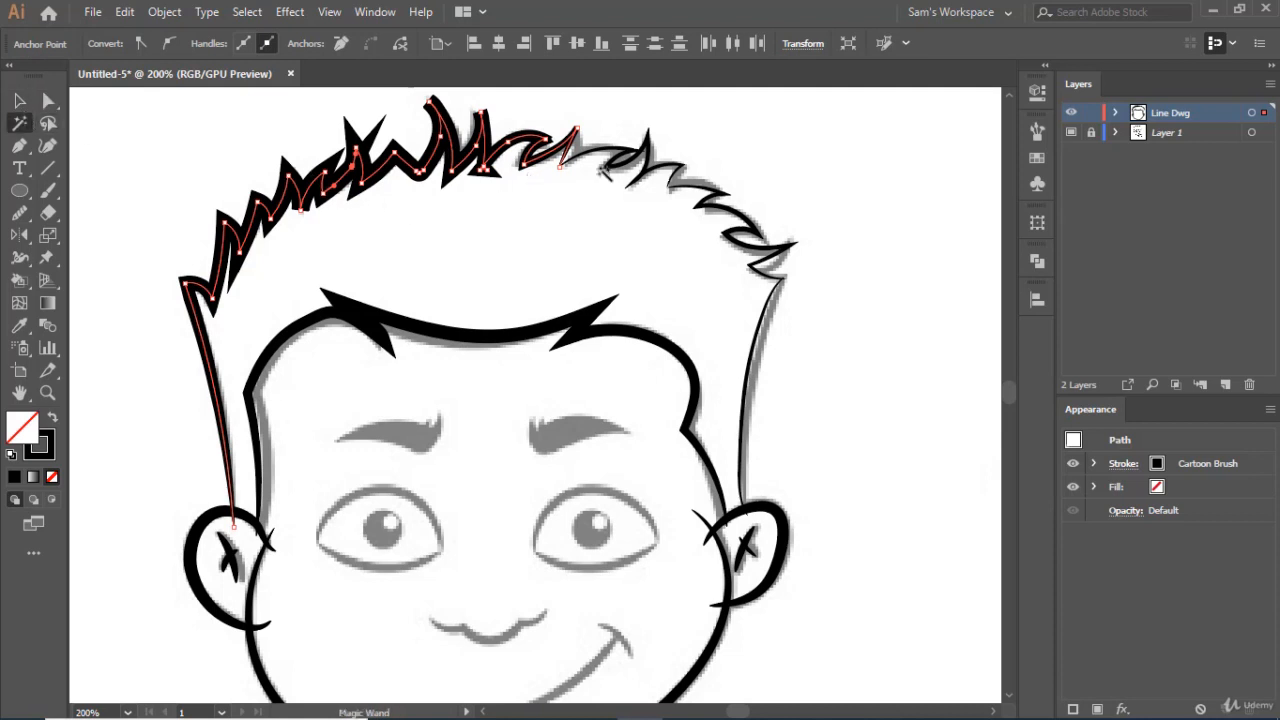
{"action": "scroll", "coordinate": [603, 172], "scroll_direction": "up", "scroll_amount": 1}
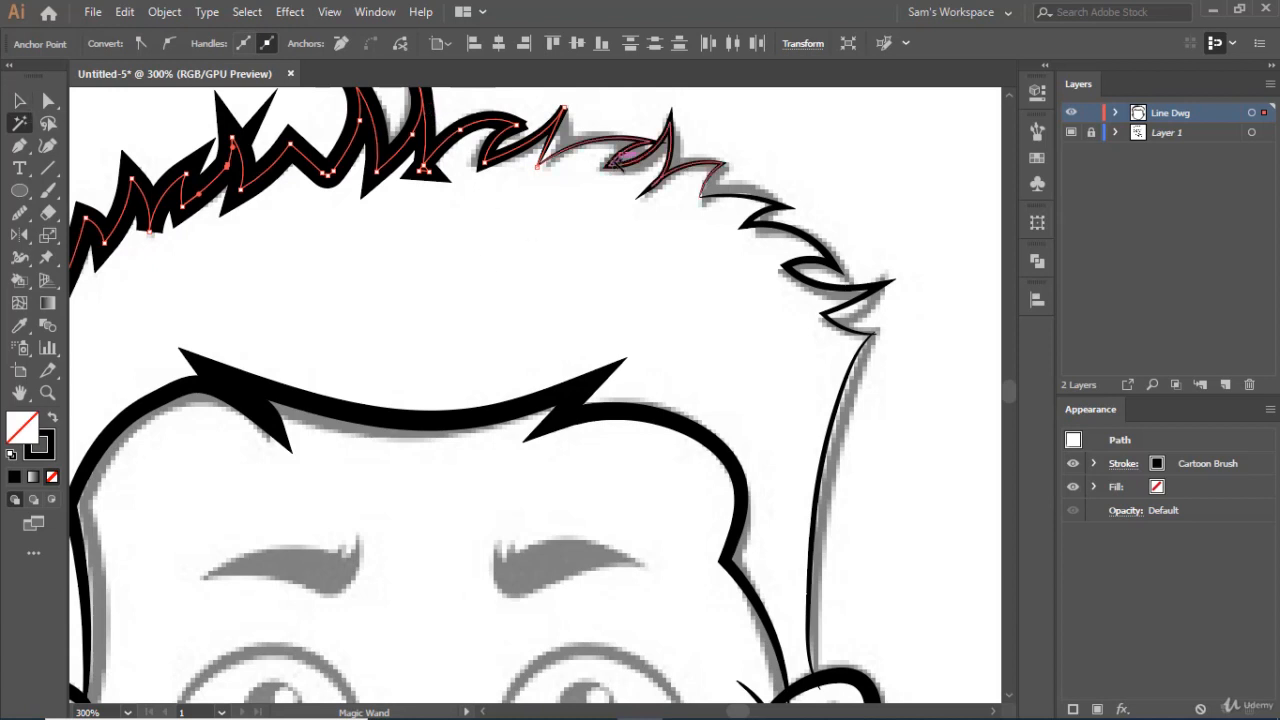
{"action": "left_click", "coordinate": [27, 102]}
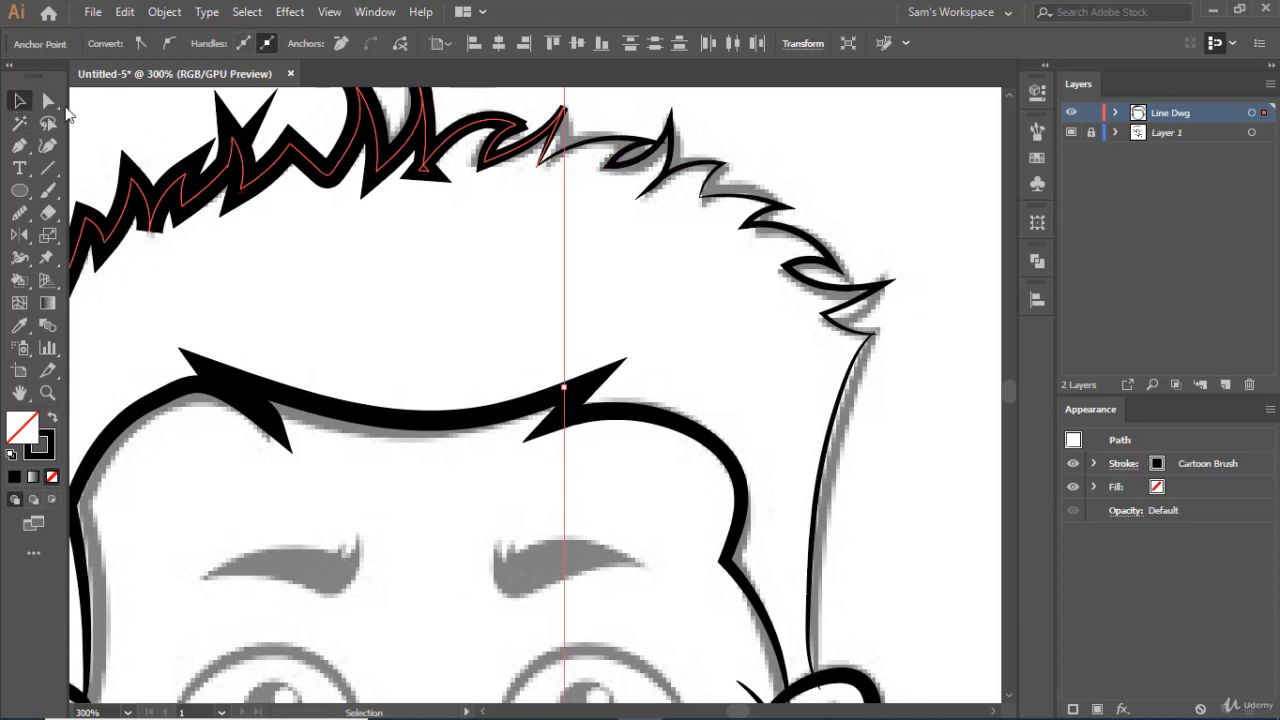
{"action": "left_click", "coordinate": [48, 100]}
{"action": "left_click", "coordinate": [575, 160]}
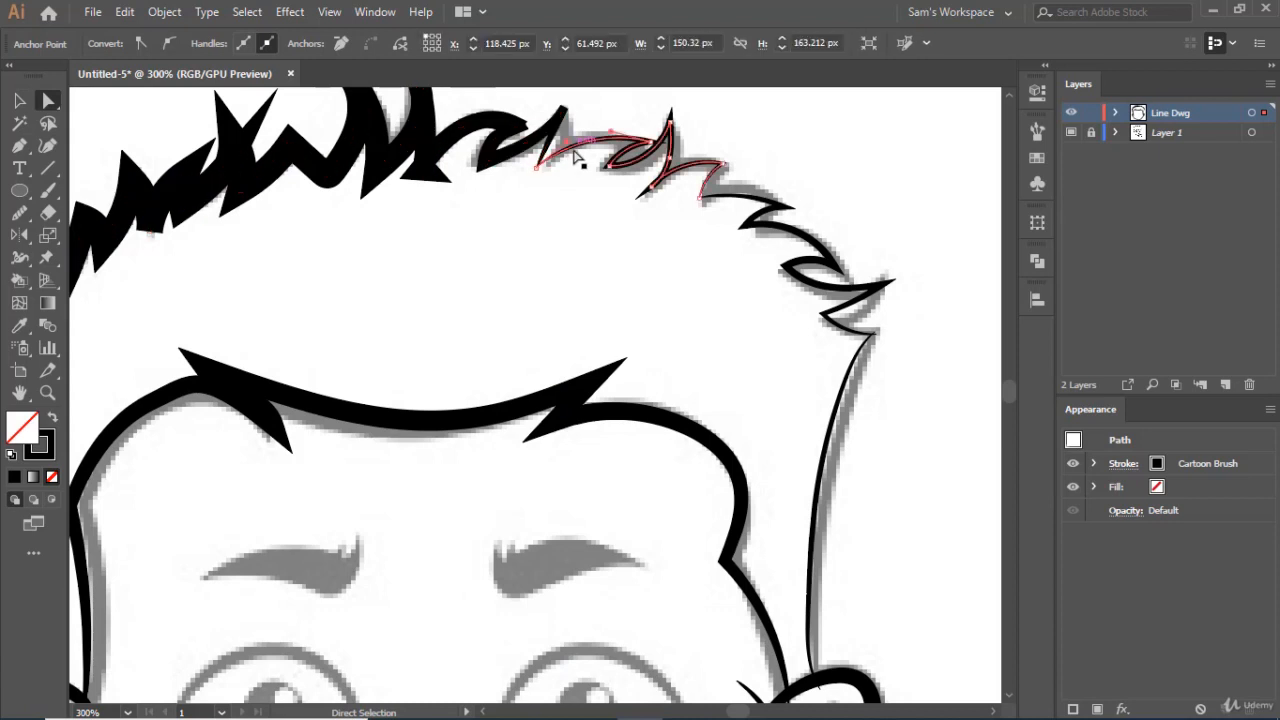
{"action": "scroll", "coordinate": [575, 160], "scroll_direction": "up", "scroll_amount": 3, "text": "alt"}
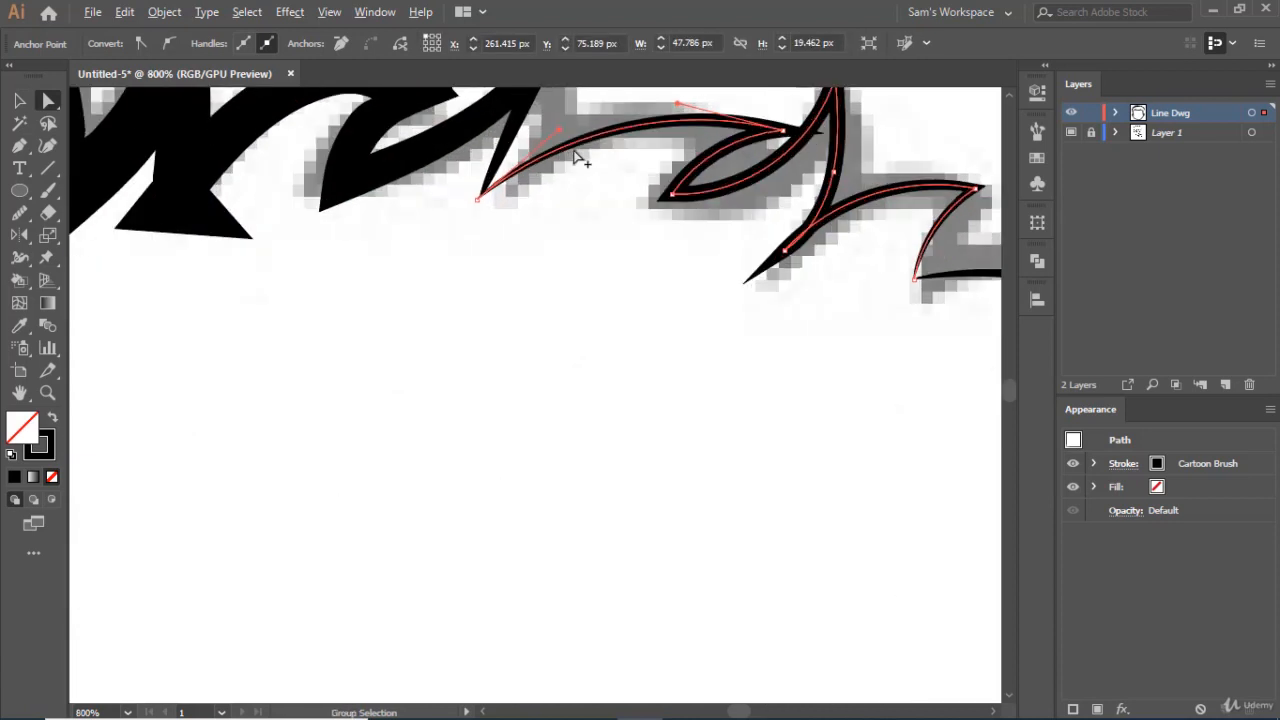
{"action": "left_click", "coordinate": [477, 201]}
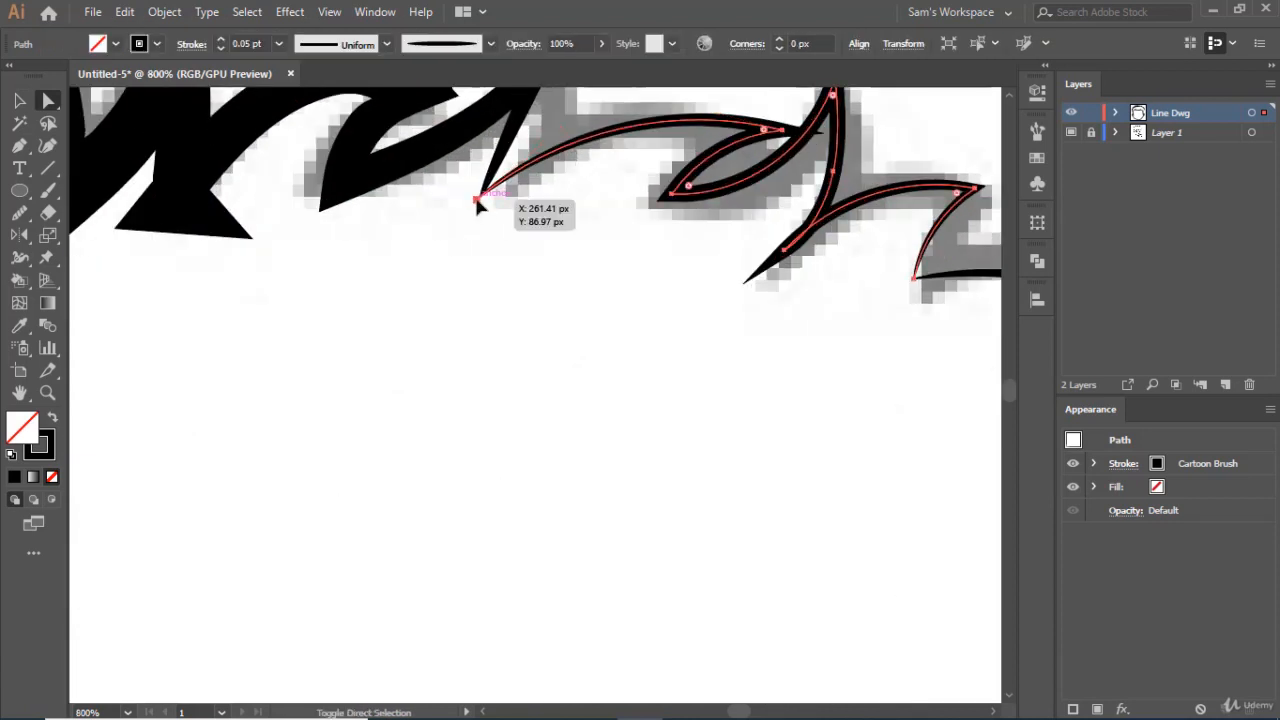
{"action": "left_click", "coordinate": [482, 197], "text": "shift"}
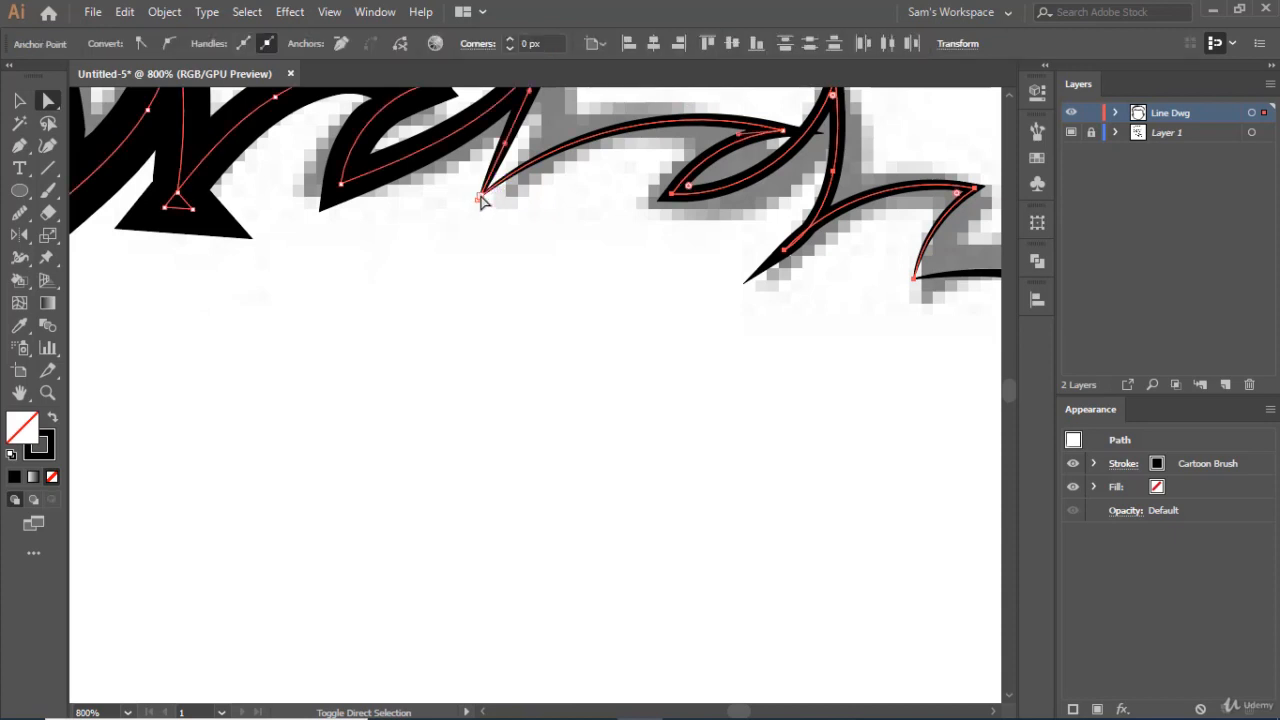
{"action": "left_click_drag", "start_coordinate": [480, 201], "coordinate": [481, 203]}
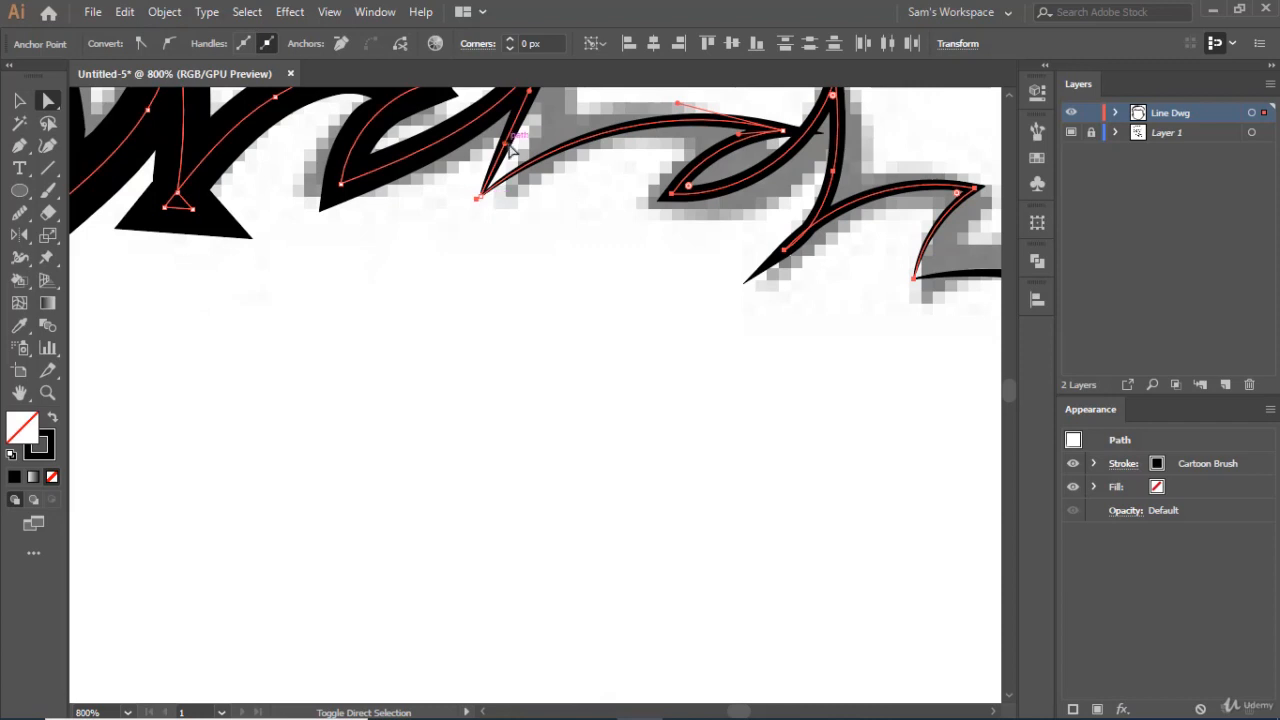
{"action": "left_click", "coordinate": [471, 197]}
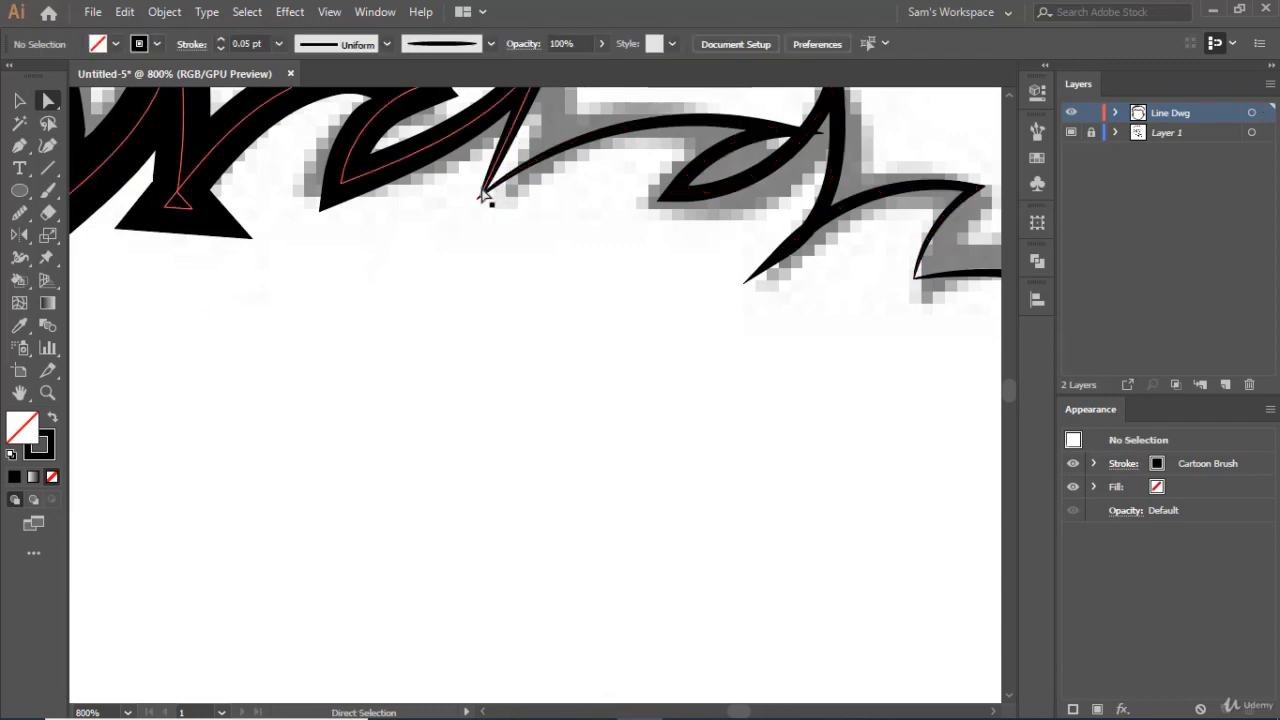
- Join the hair path to the next stroke on its right by connecting their two meeting endpoints
{"action": "left_click", "coordinate": [486, 197]}
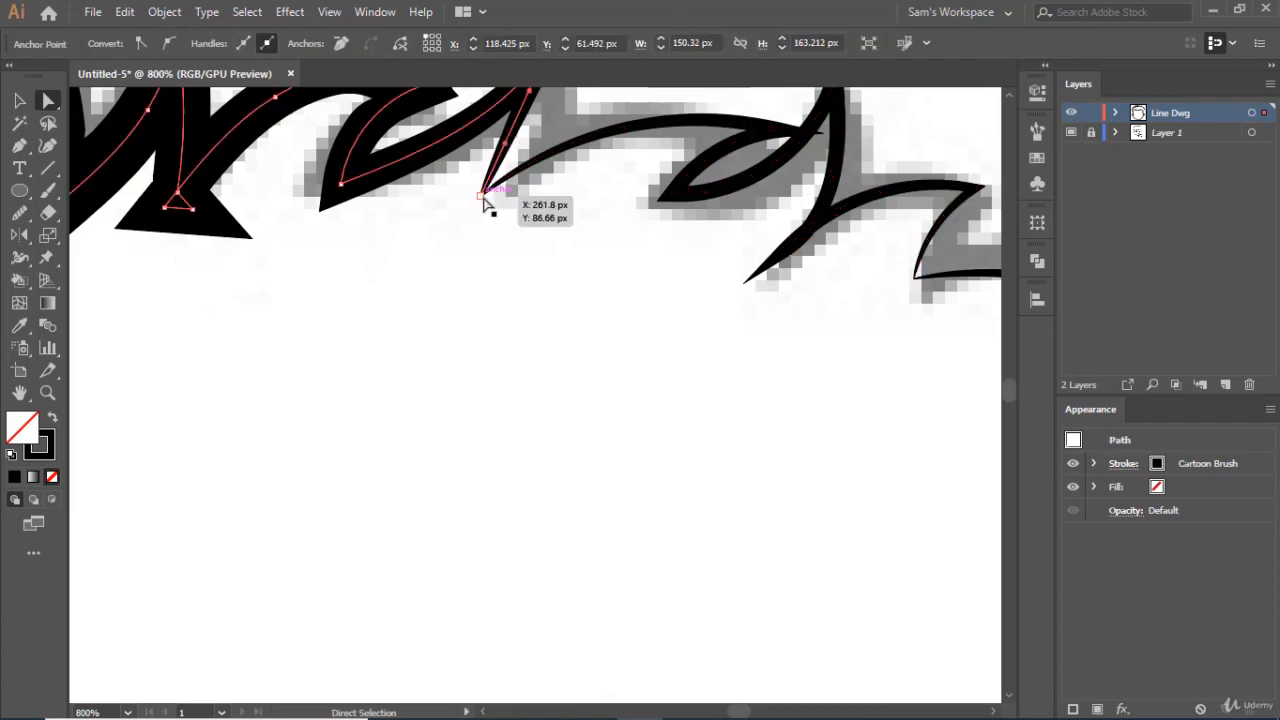
{"action": "scroll", "coordinate": [479, 202], "scroll_direction": "up", "scroll_amount": 3}
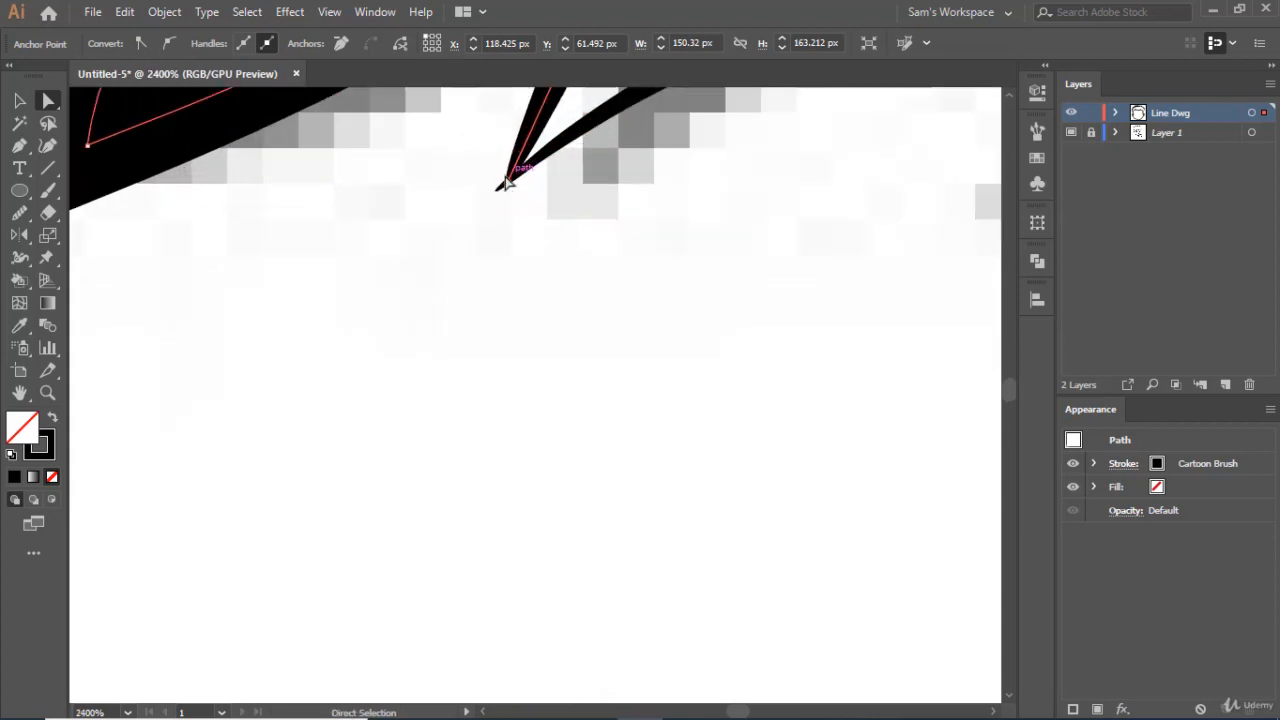
{"action": "left_click", "coordinate": [508, 188]}
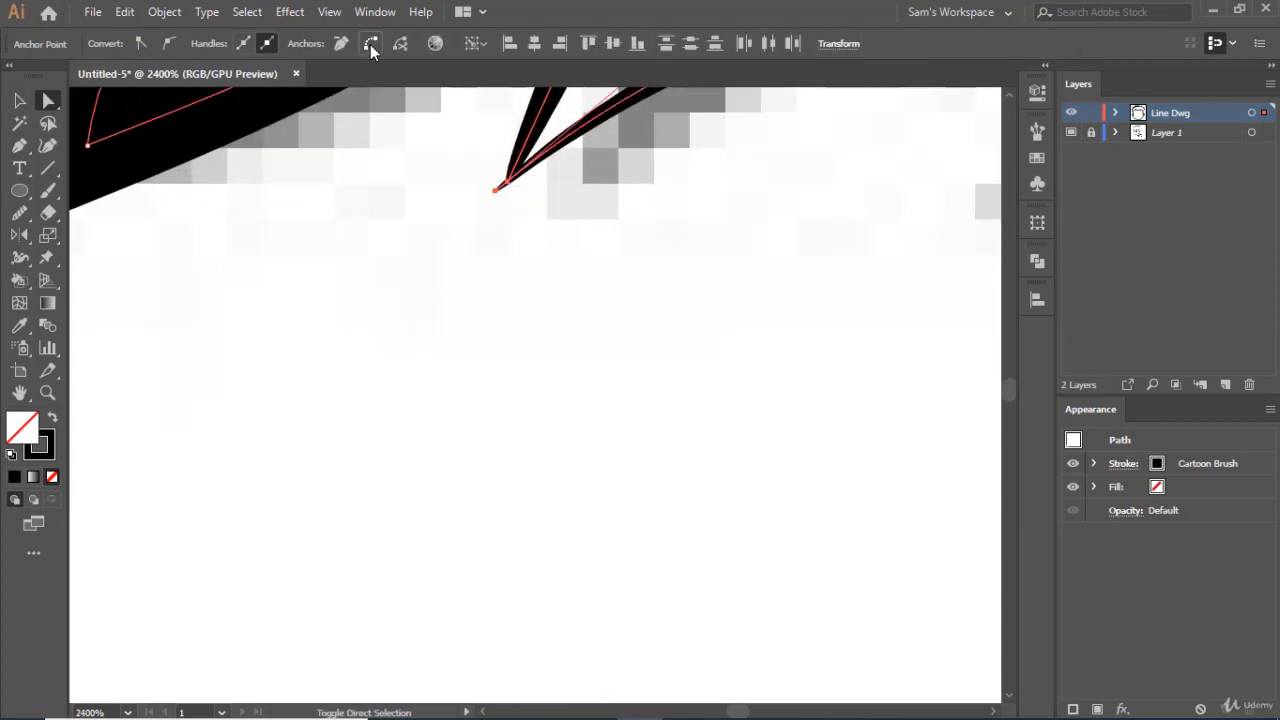
{"action": "left_click", "coordinate": [370, 44]}
- Try to select the two endpoints where the joined hair path meets the right-hand tuft stroke
{"action": "scroll", "coordinate": [724, 265], "scroll_direction": "down", "scroll_amount": 7}
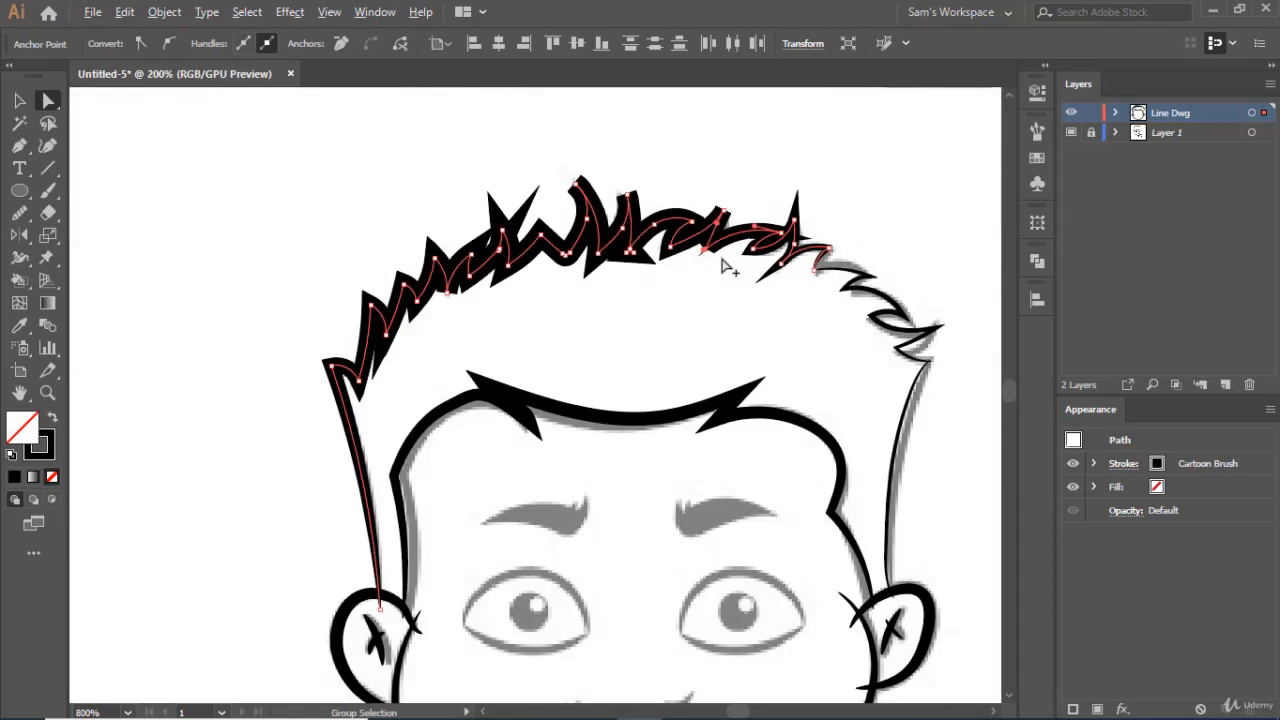
{"action": "scroll", "coordinate": [866, 314], "scroll_direction": "up", "scroll_amount": 4}
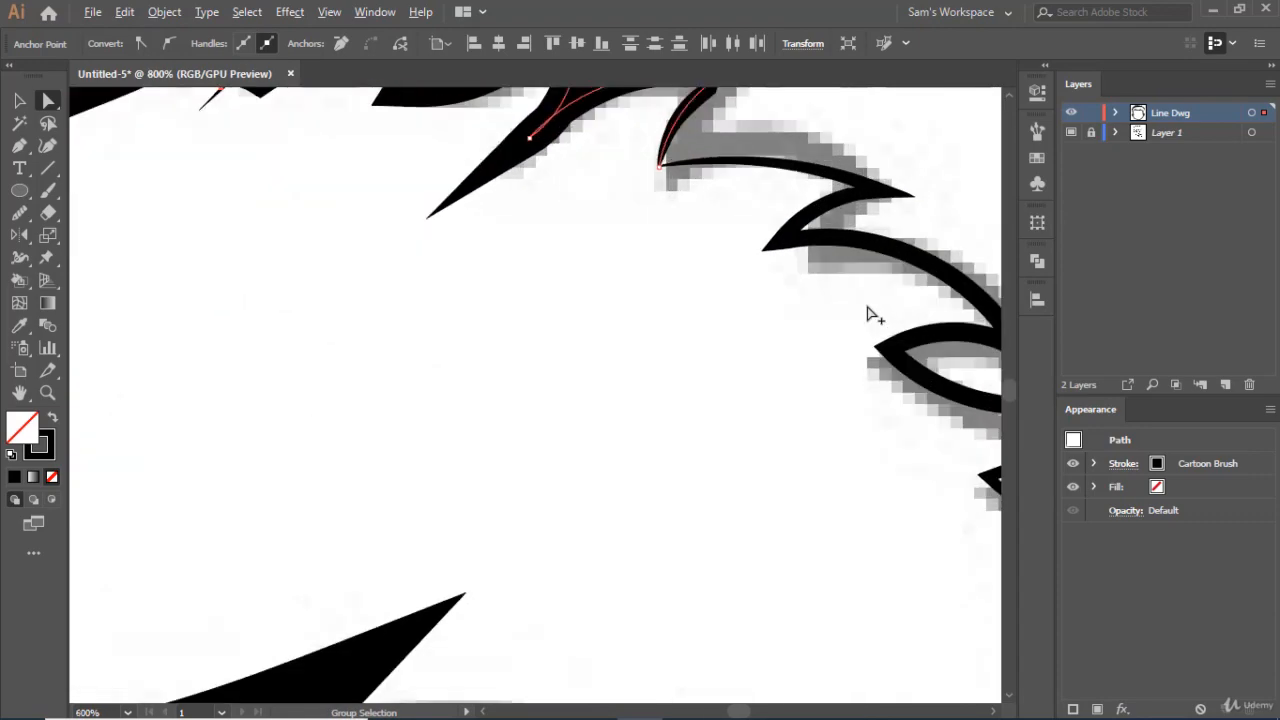
{"action": "left_click", "coordinate": [748, 182]}
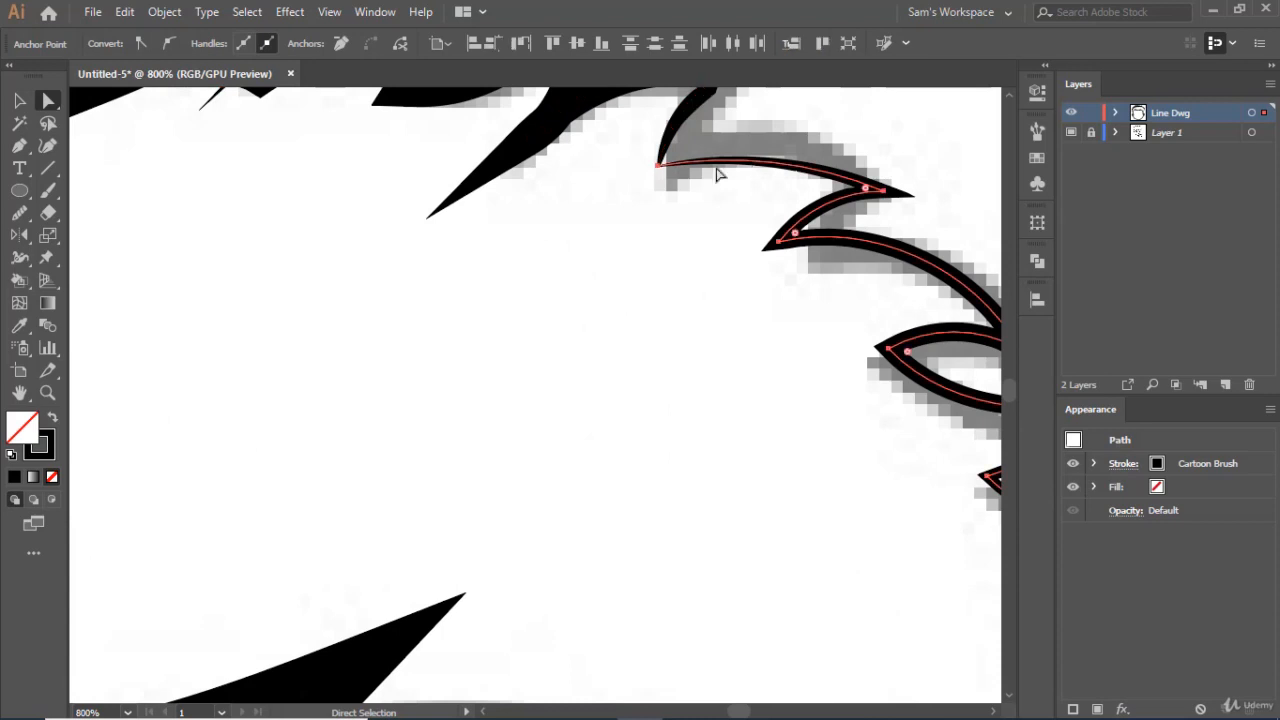
{"action": "left_click_drag", "start_coordinate": [658, 166], "coordinate": [660, 172]}
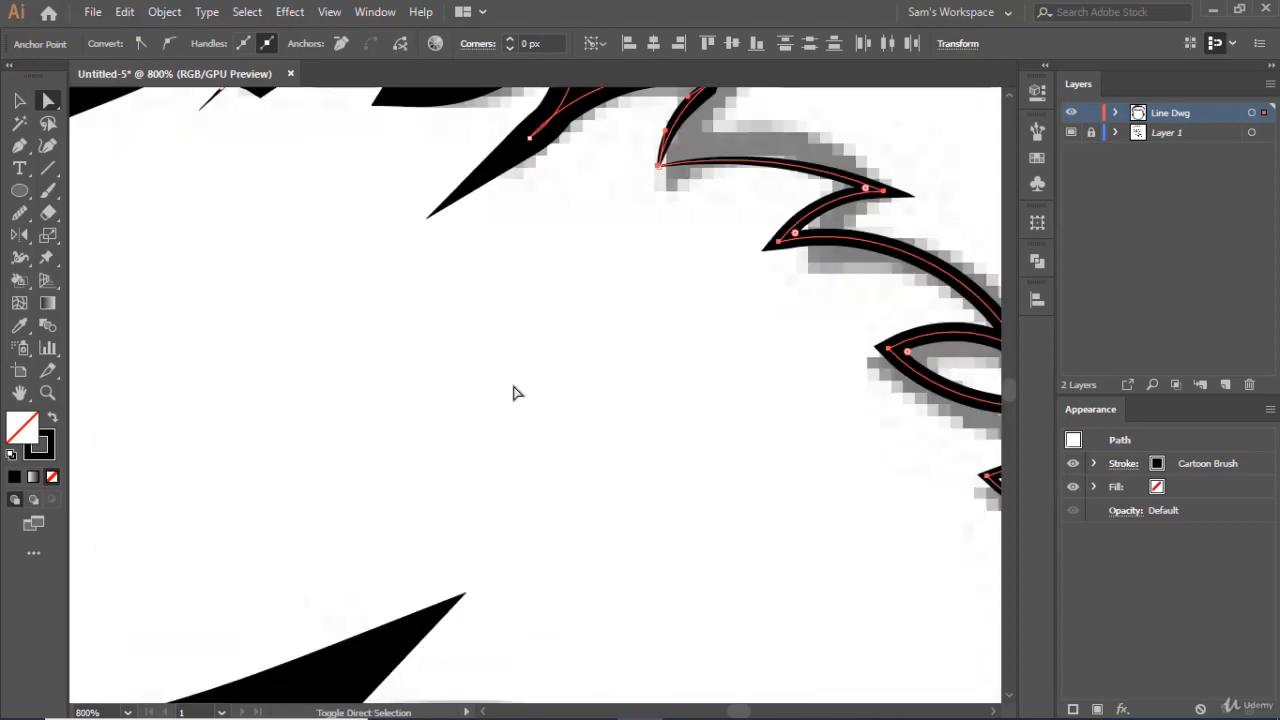
{"action": "scroll", "coordinate": [600, 399], "scroll_direction": "down", "scroll_amount": 2}
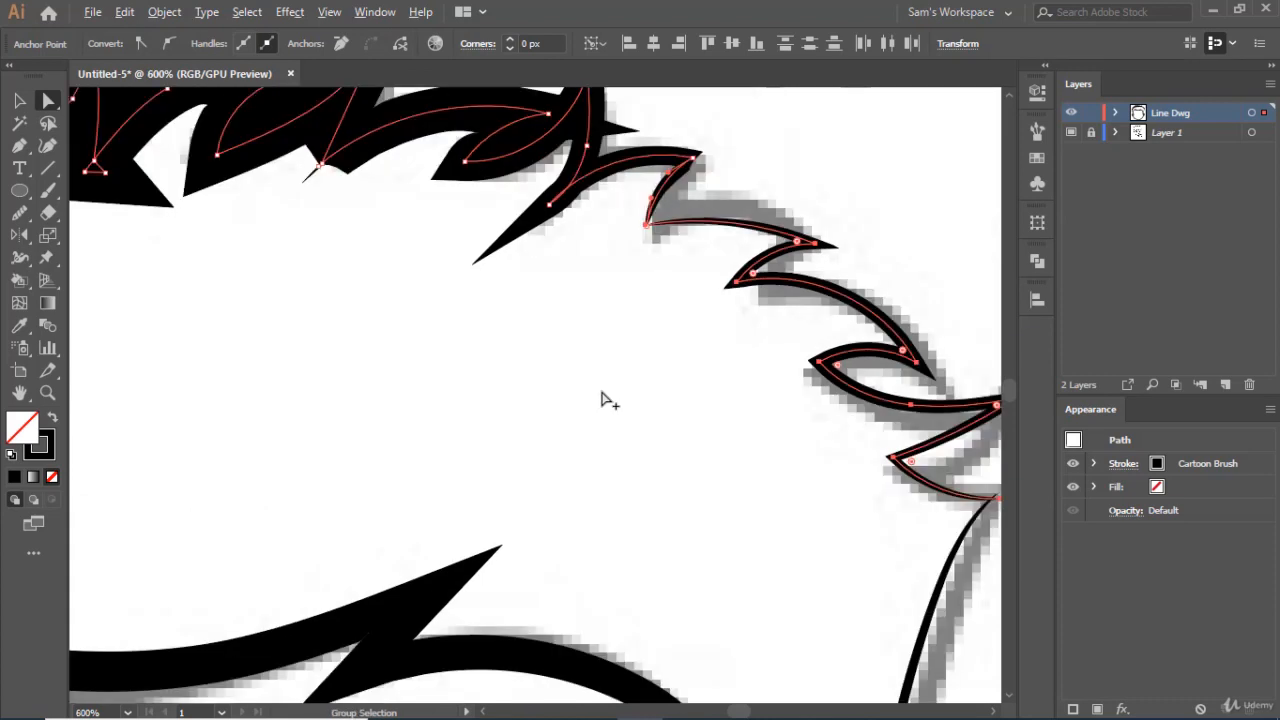
{"action": "left_click", "coordinate": [774, 243]}
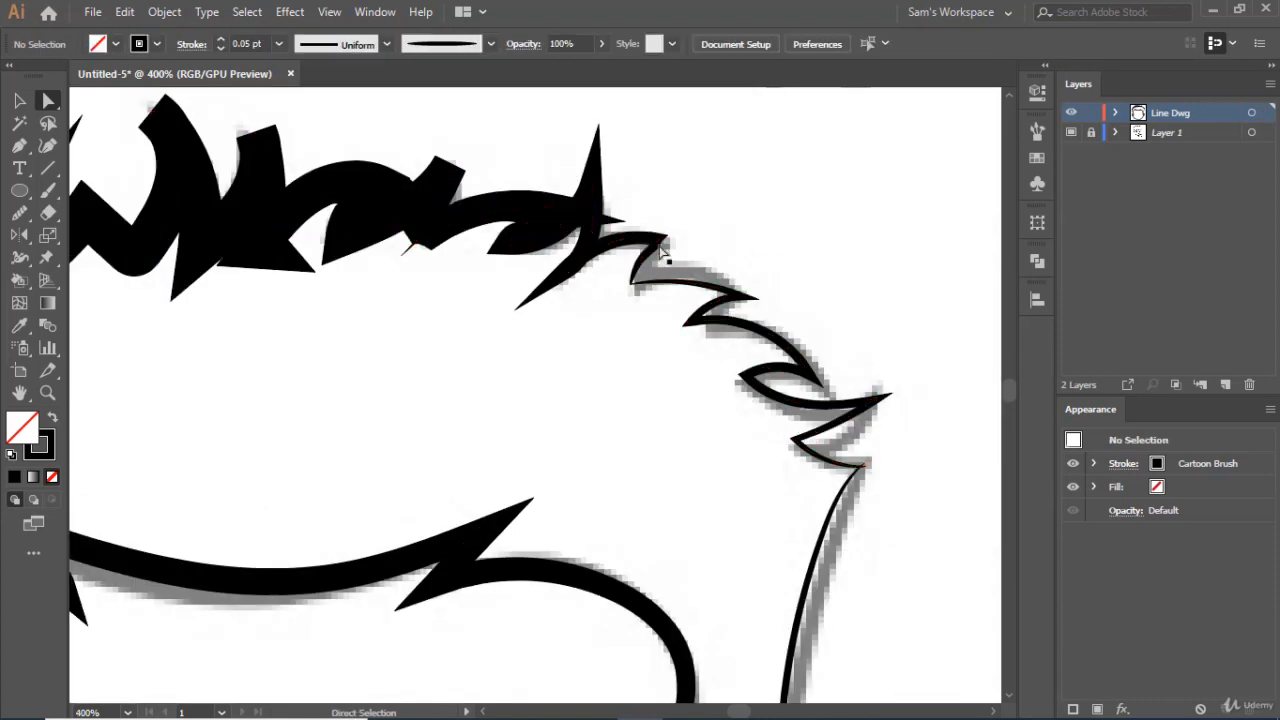
- Try to select the coinciding end anchors of the joined hair path and the tuft stroke on its right
{"action": "left_click", "coordinate": [636, 248]}
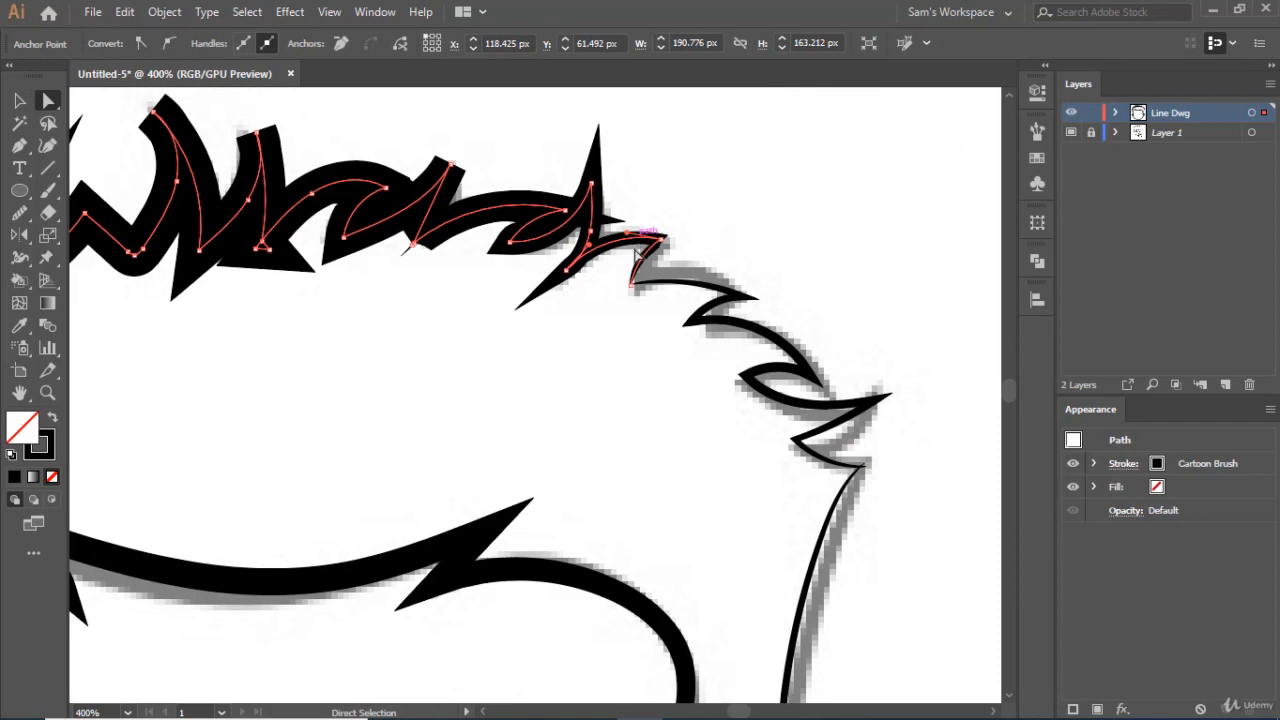
{"action": "scroll", "coordinate": [650, 285], "scroll_direction": "up", "scroll_amount": 2}
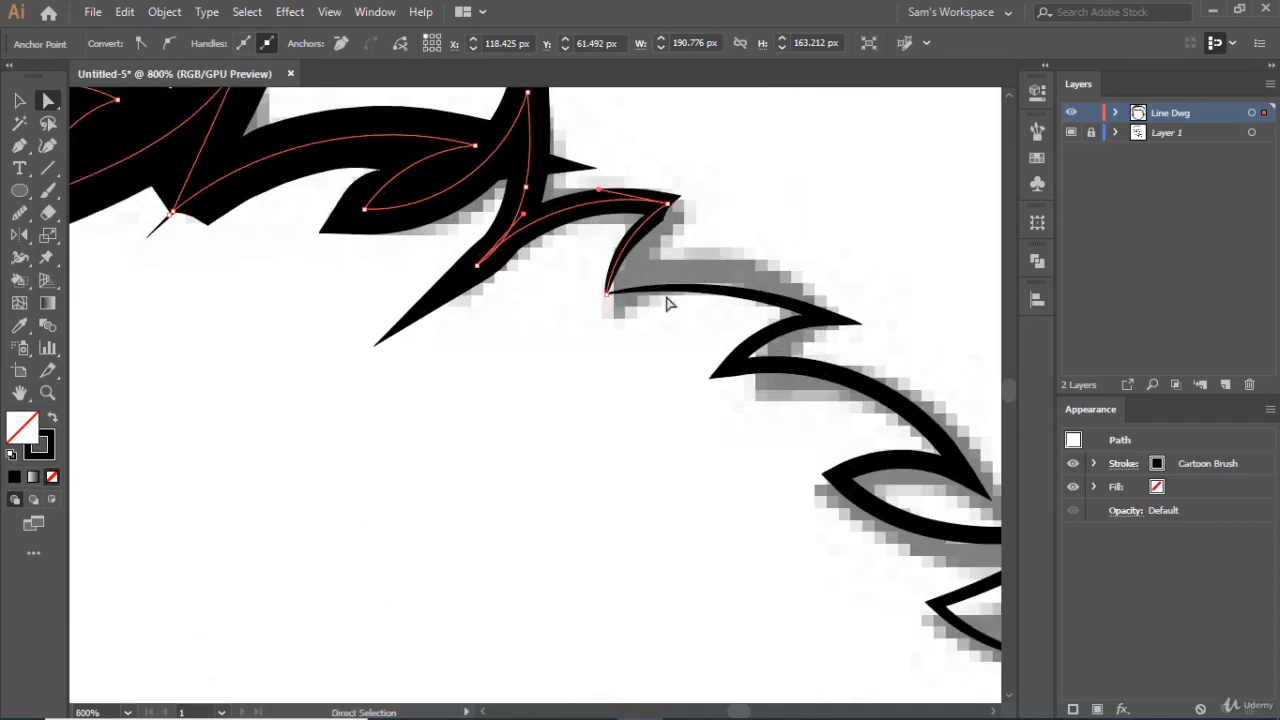
{"action": "left_click", "coordinate": [680, 295]}
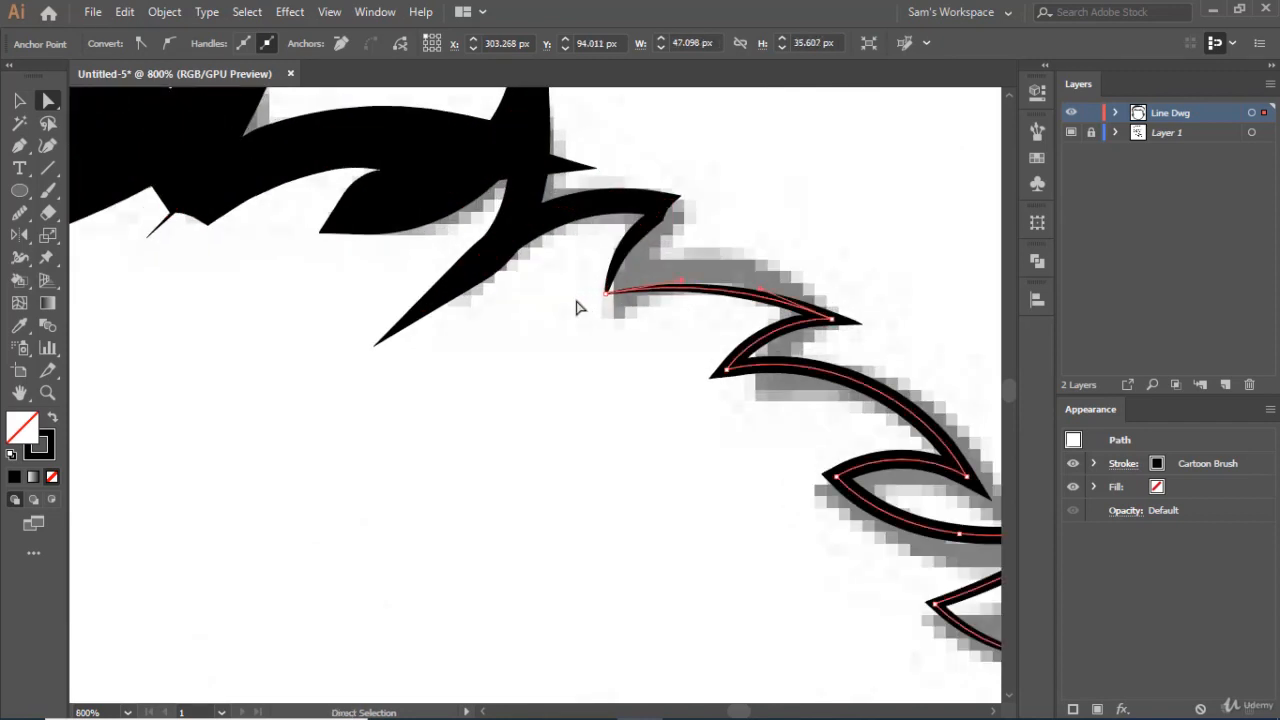
{"action": "left_click", "coordinate": [612, 268]}
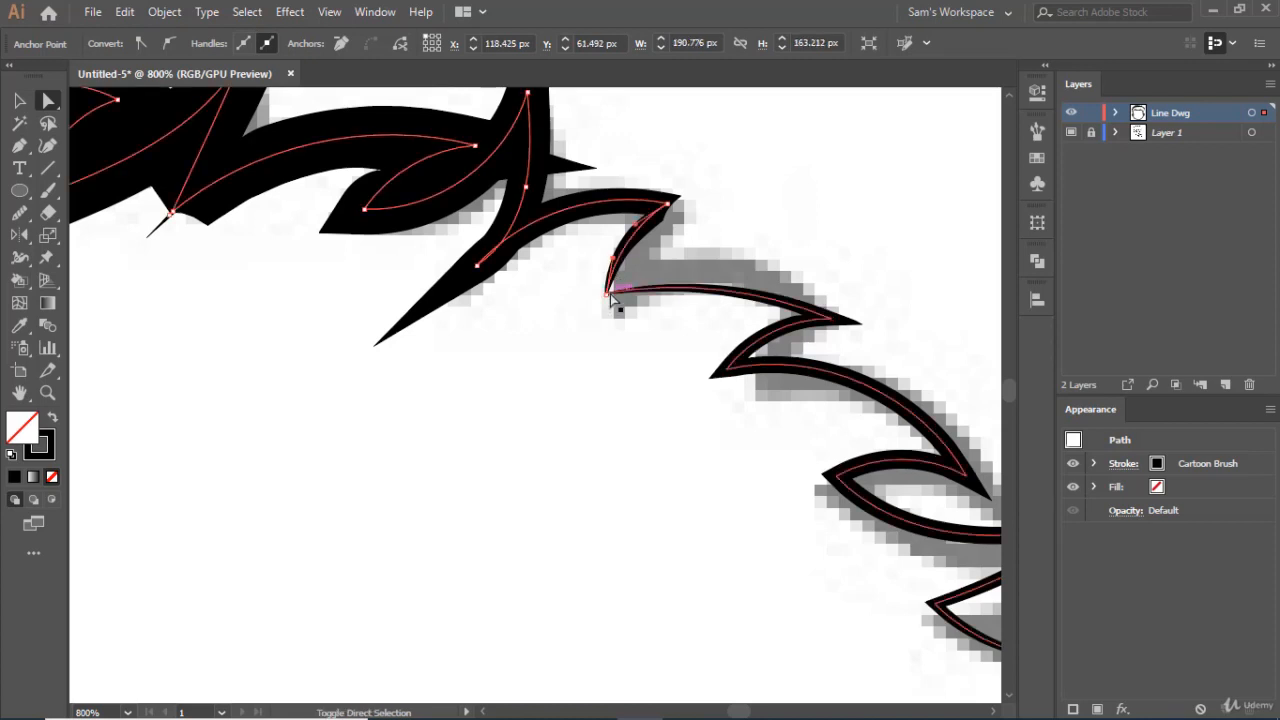
{"action": "left_click", "coordinate": [607, 295]}
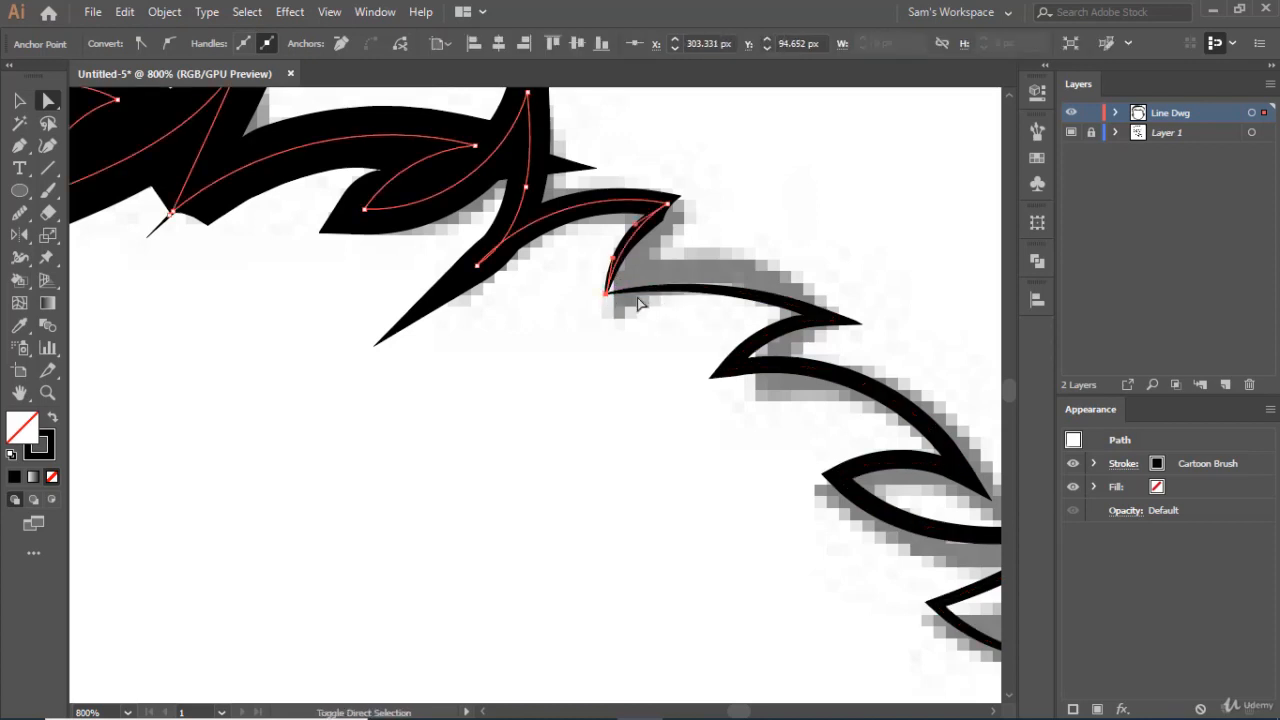
{"action": "key", "text": "Page_Up"}
{"action": "key", "text": "Page_Down"}
{"action": "key", "text": "Page_Down"}
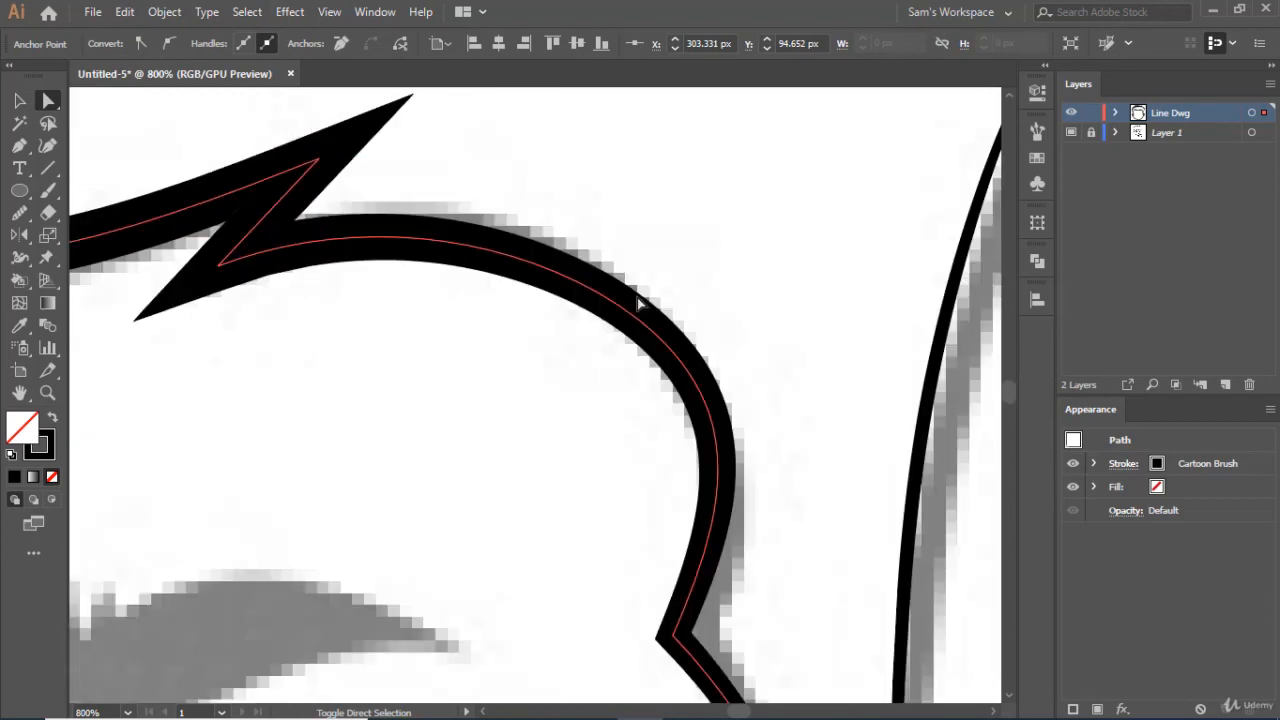
{"action": "key", "text": "Page_Down"}
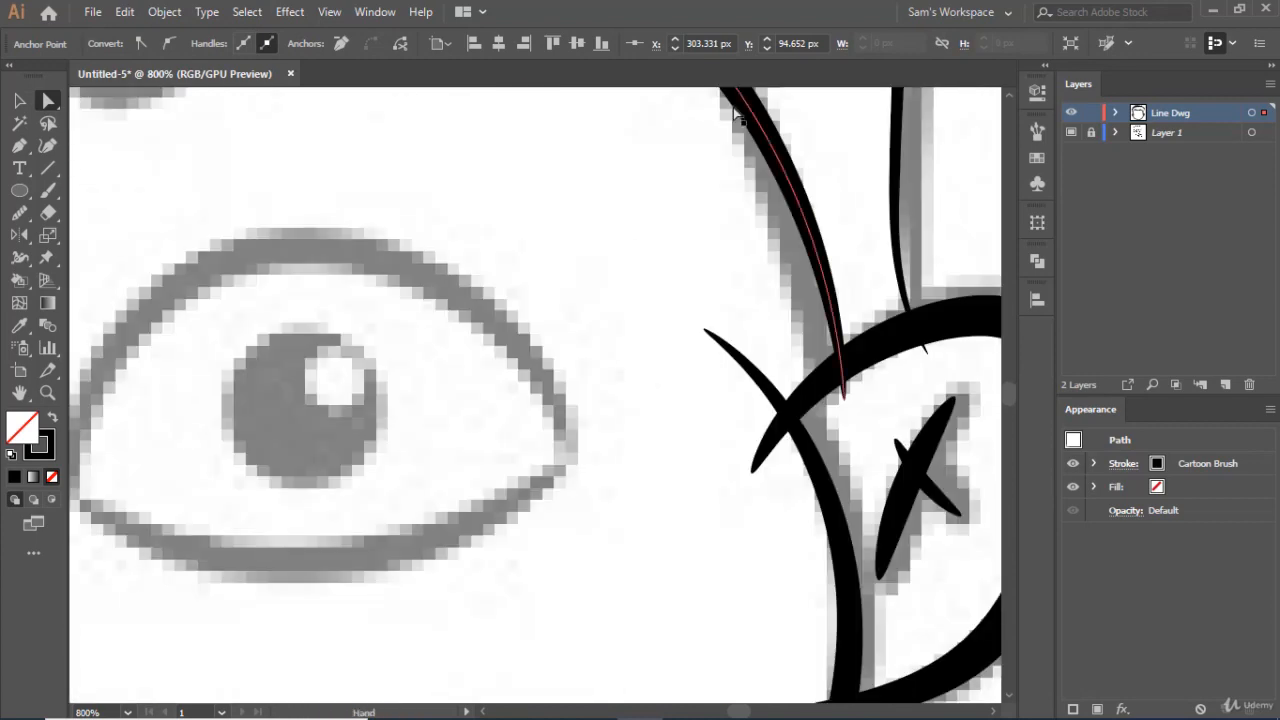
{"action": "left_click_drag", "start_coordinate": [749, 109], "coordinate": [800, 700]}
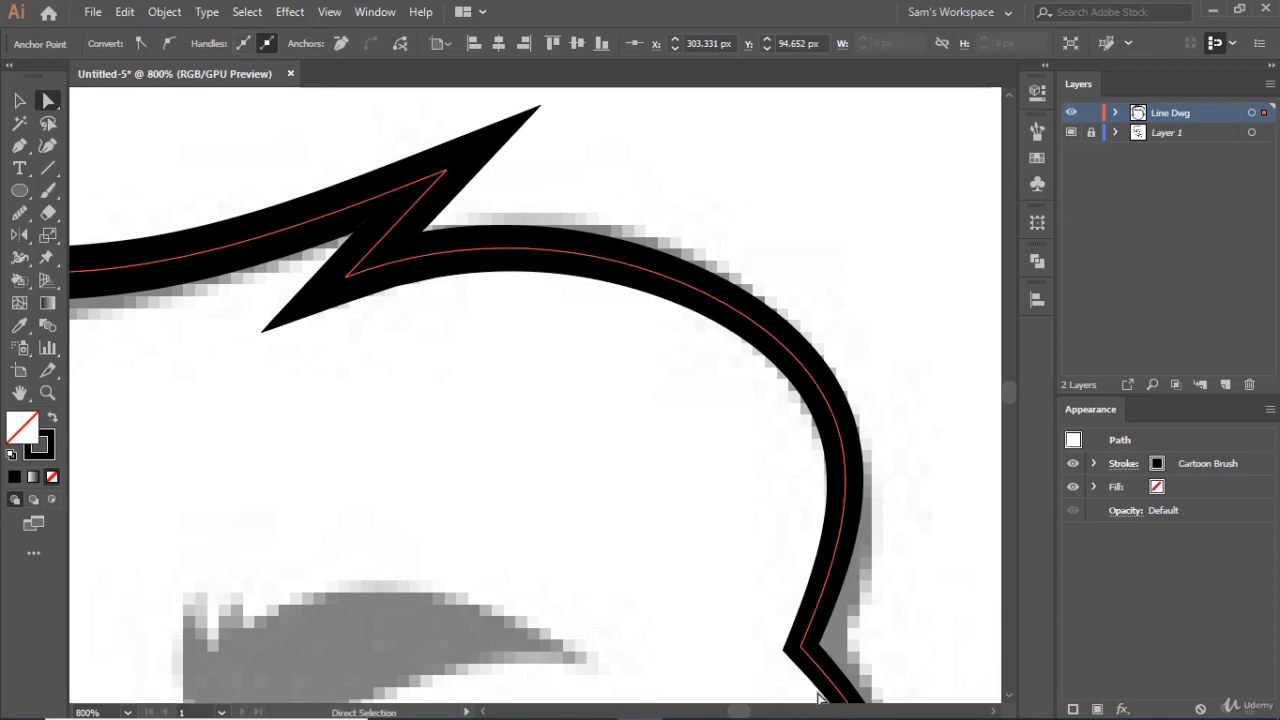
{"action": "scroll", "coordinate": [815, 692], "scroll_direction": "down", "scroll_amount": 4}
{"action": "scroll", "coordinate": [800, 403], "scroll_direction": "up", "scroll_amount": 4}
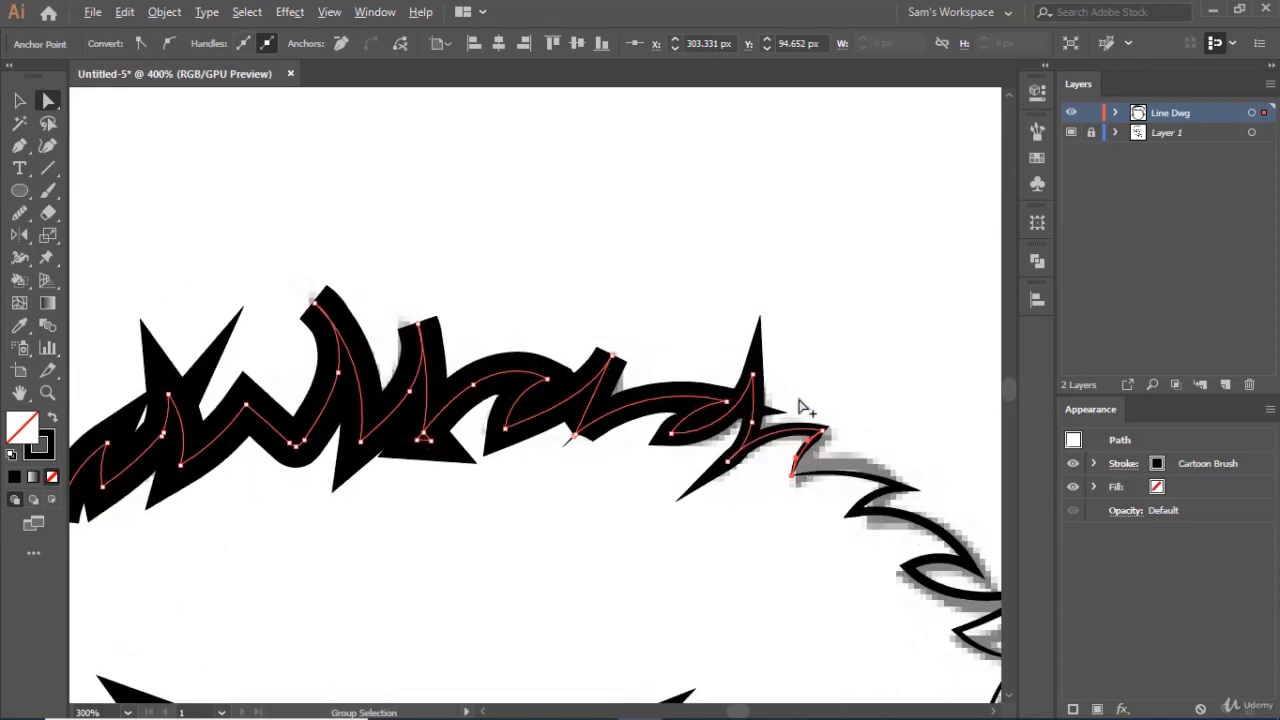
- Nudge the whole right-hand tuft stroke down by about 1 px to separate its endpoint from the joined hair path's endpoint
{"action": "left_click", "coordinate": [852, 512]}
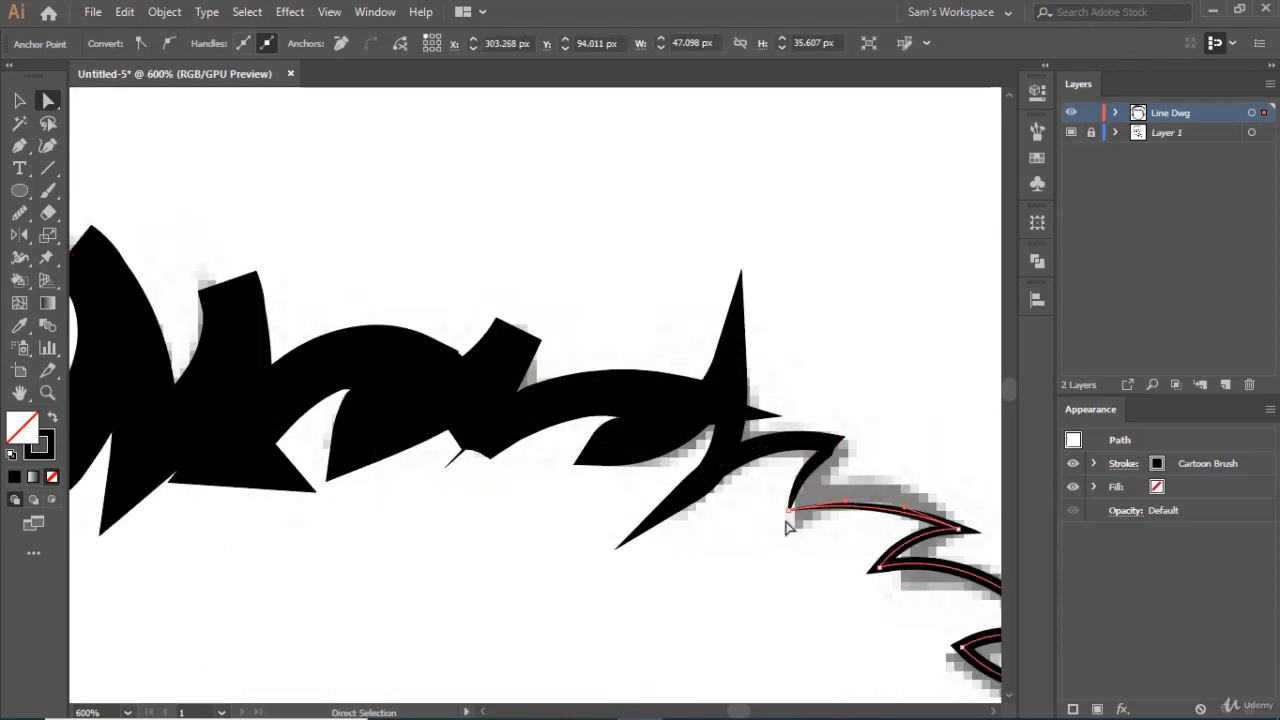
{"action": "left_click", "coordinate": [806, 516]}
{"action": "scroll", "coordinate": [806, 516], "scroll_direction": "up", "scroll_amount": 2}
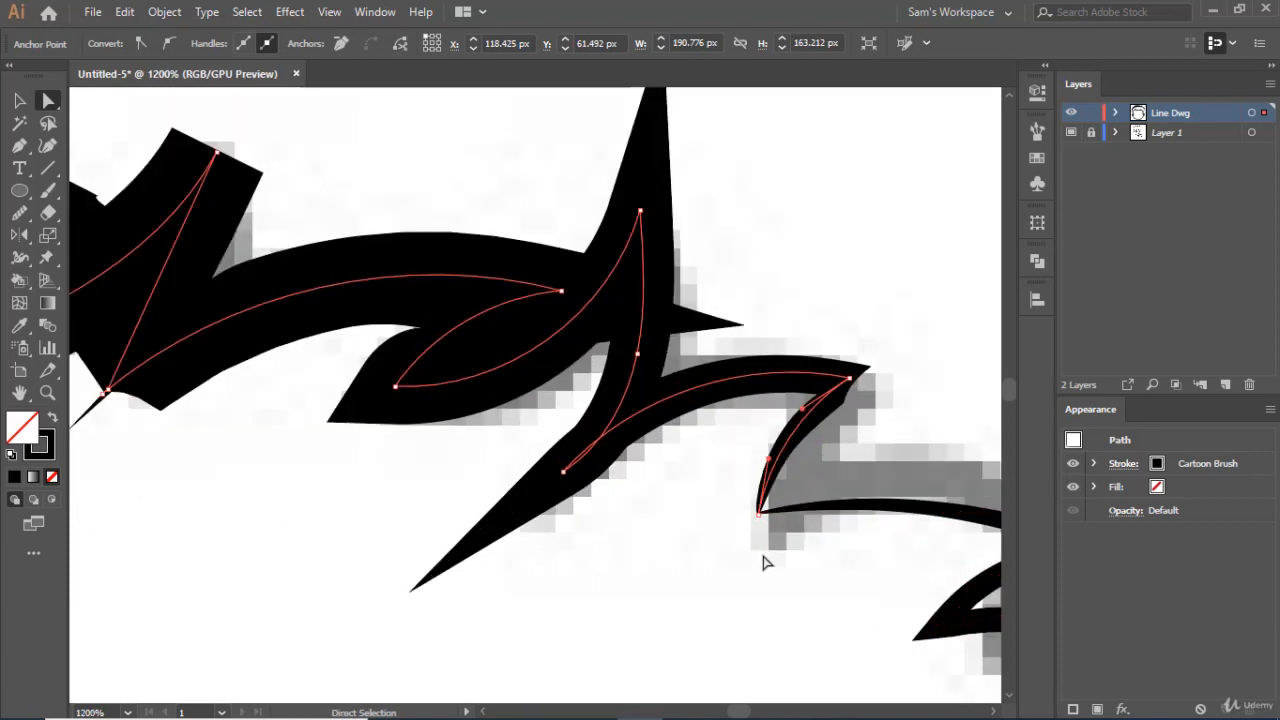
{"action": "left_click", "coordinate": [806, 516]}
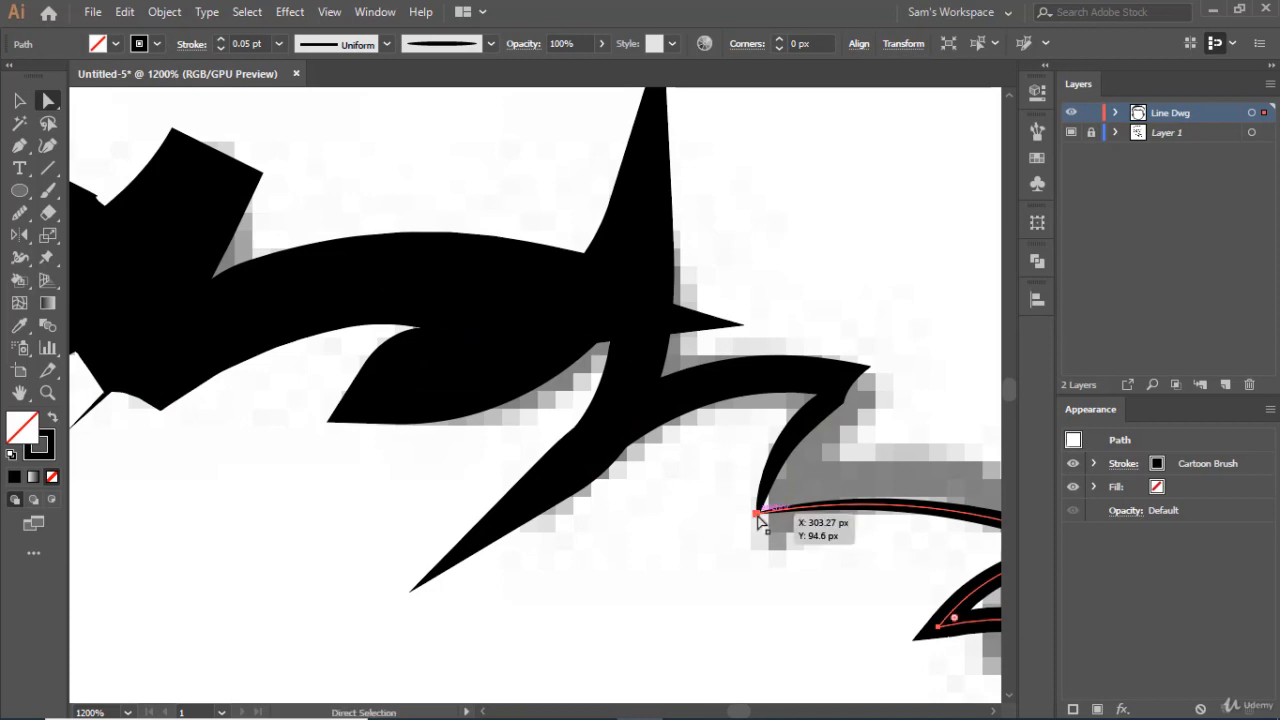
{"action": "mouse_move", "coordinate": [759, 517]}
{"action": "left_mouse_down"}
{"action": "mouse_move", "coordinate": [759, 532]}
{"action": "mouse_move", "coordinate": [759, 518]}
{"action": "left_mouse_up"}
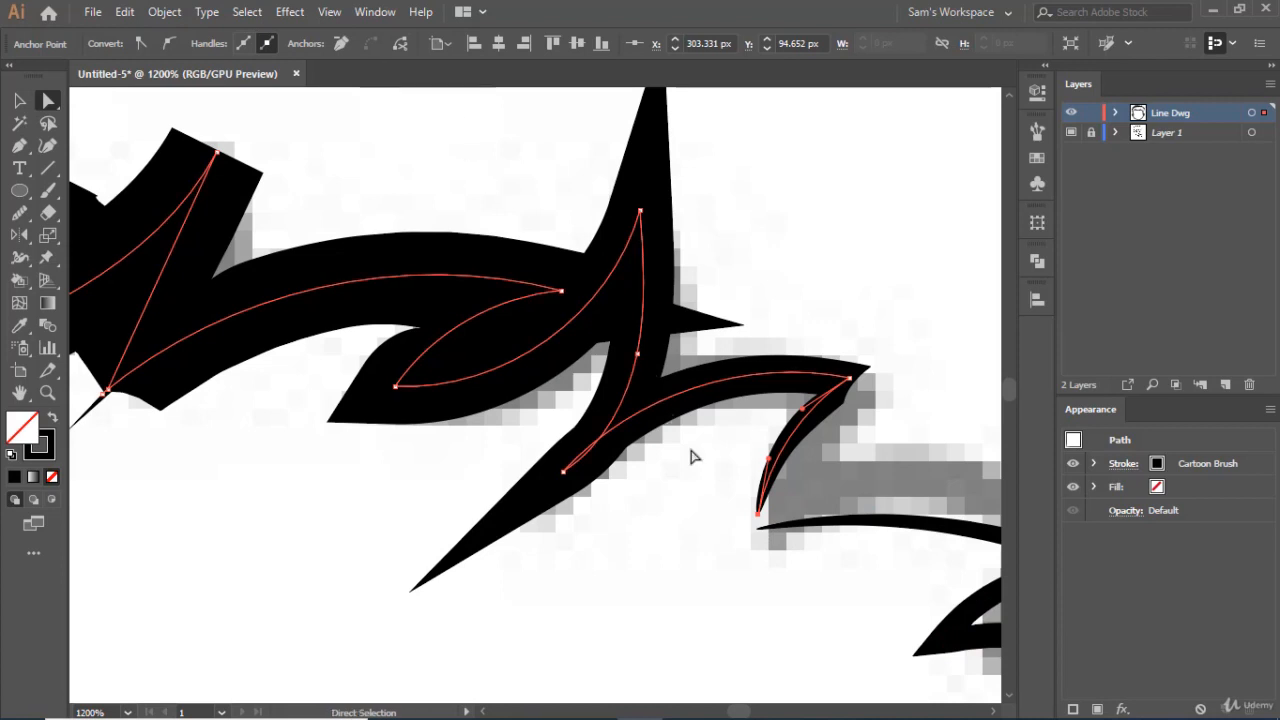
- Select the end anchor of the joined hair path together with the separated end anchor of the right-hand tuft stroke
{"action": "key", "text": "ctrl+shift+a"}
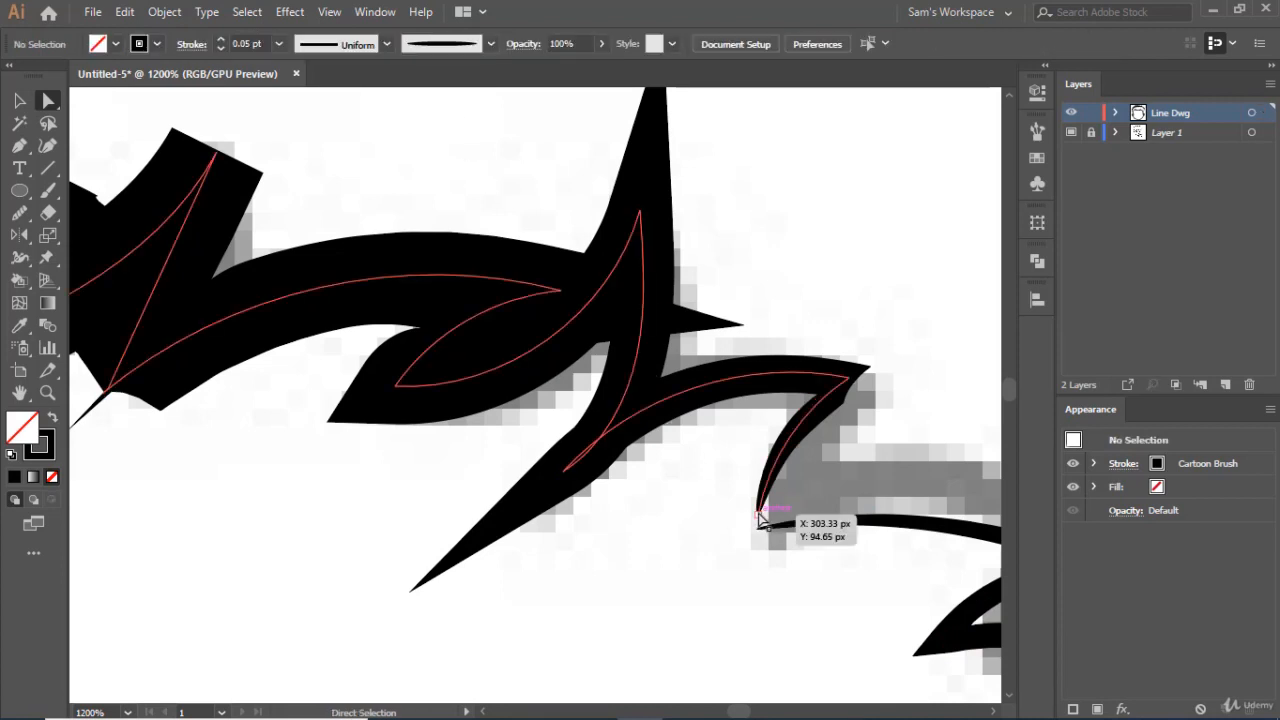
{"action": "left_click", "coordinate": [760, 517]}
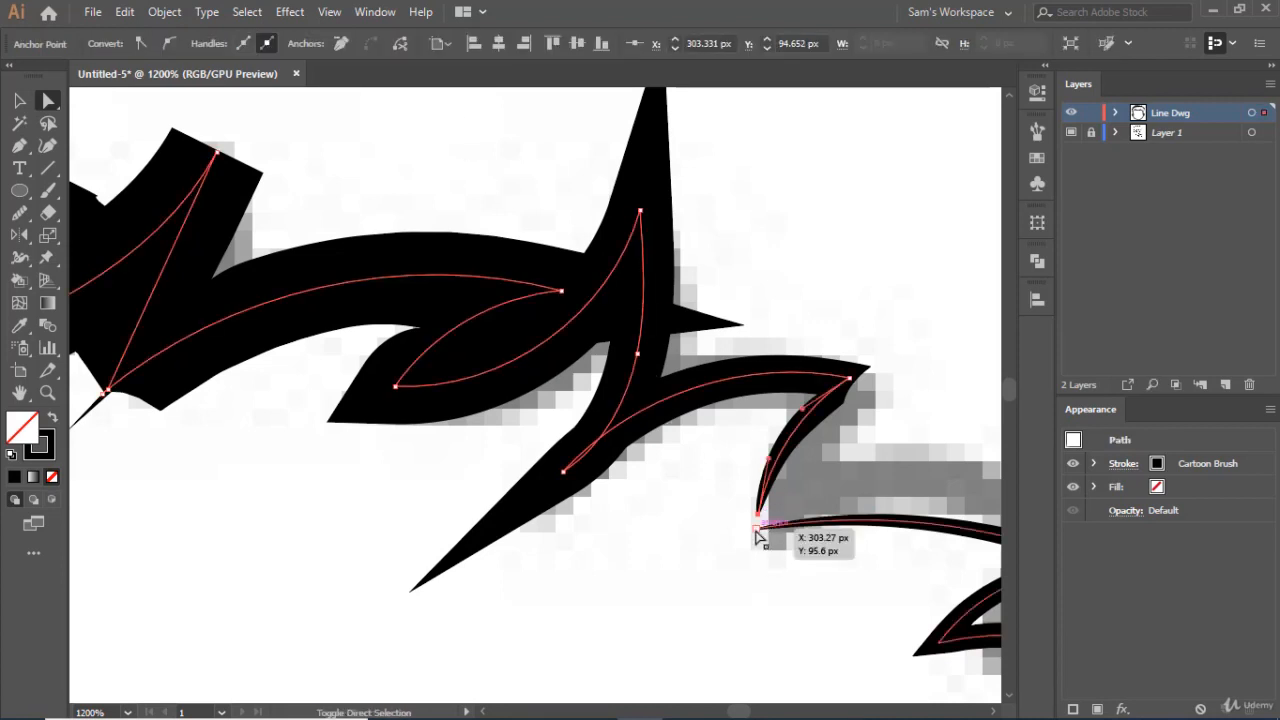
- Join the two adjacent open endpoints between the spikes on the right part of the hair outline
{"action": "left_click", "coordinate": [757, 531], "text": "shift"}
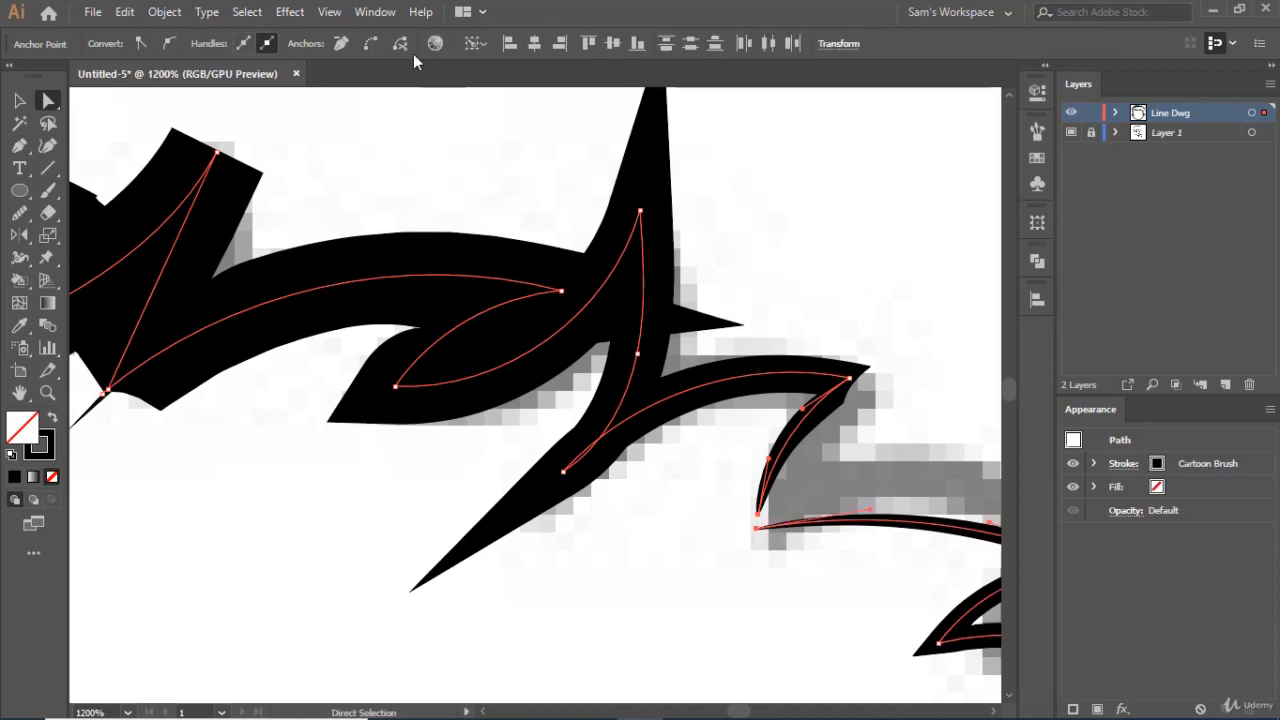
{"action": "left_click", "coordinate": [377, 43]}
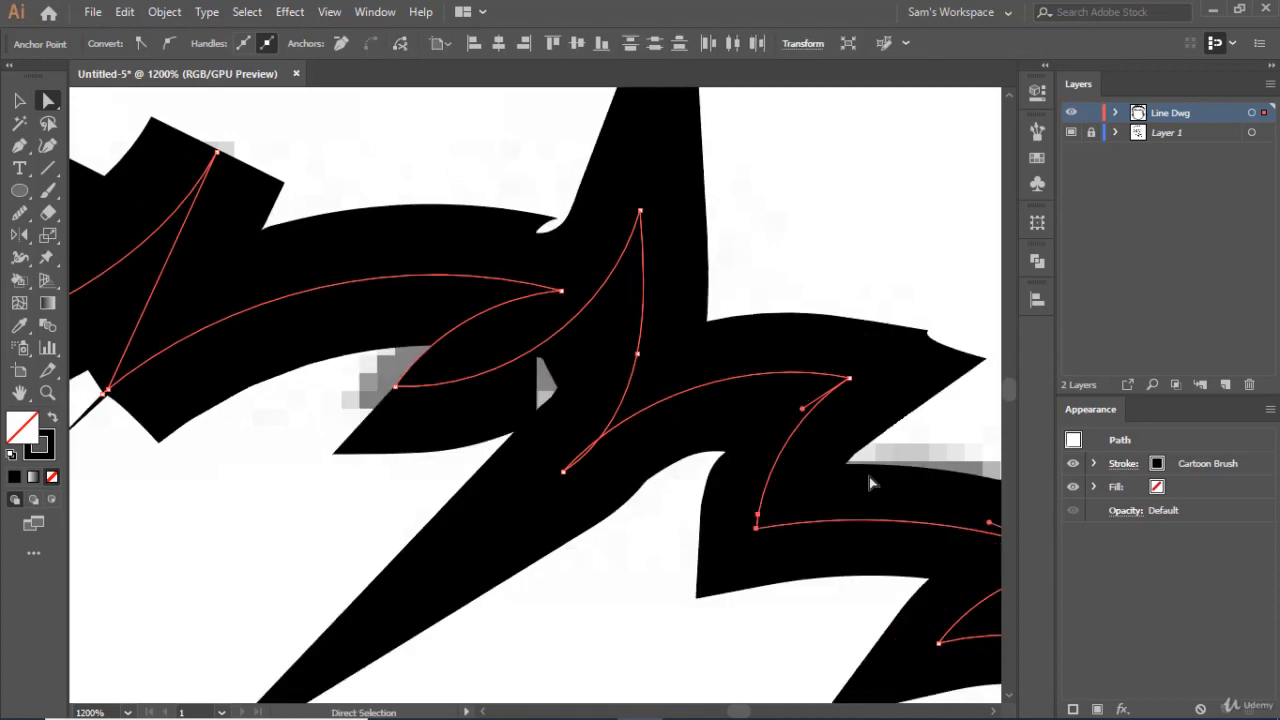
{"action": "scroll", "coordinate": [870, 483], "scroll_direction": "down", "scroll_amount": 6}
{"action": "scroll", "coordinate": [677, 663], "scroll_direction": "down", "scroll_amount": 1}
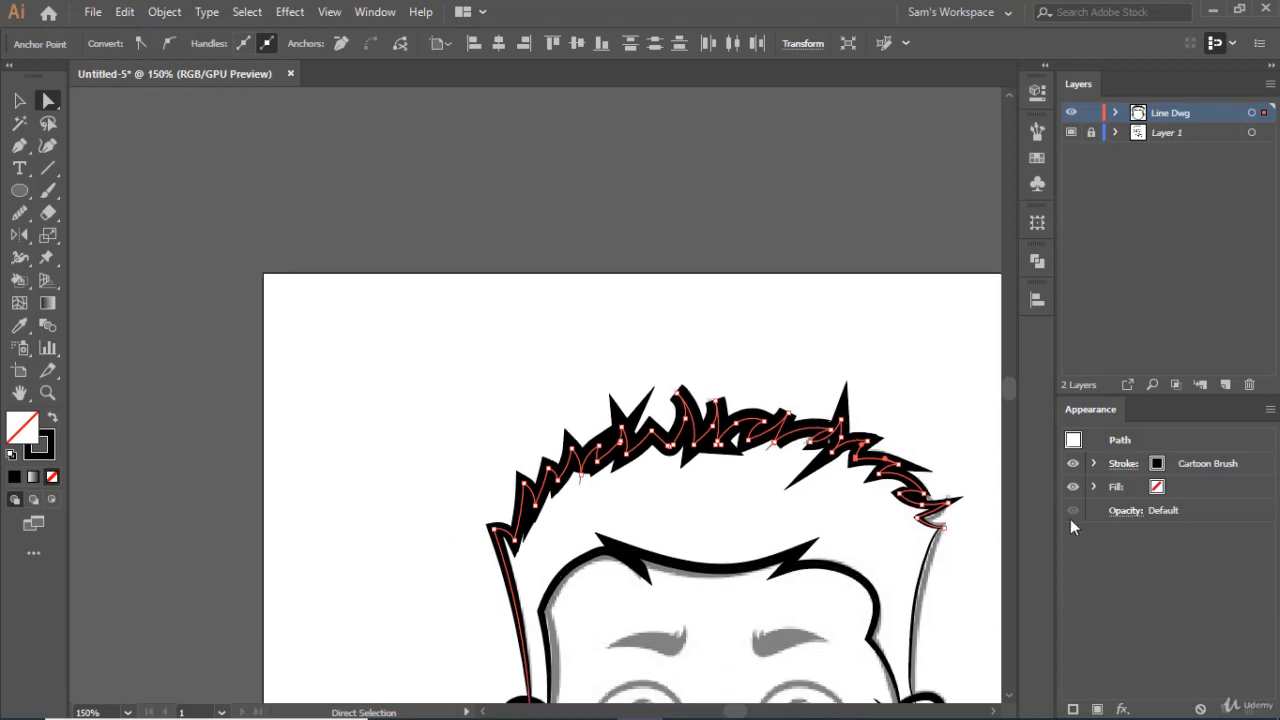
- Join the last spike of the hair outline to the upper endpoint of the right side line above the ear
{"action": "scroll", "coordinate": [971, 571], "scroll_direction": "down", "scroll_amount": 3}
{"action": "scroll", "coordinate": [960, 580], "scroll_direction": "up", "scroll_amount": 2}
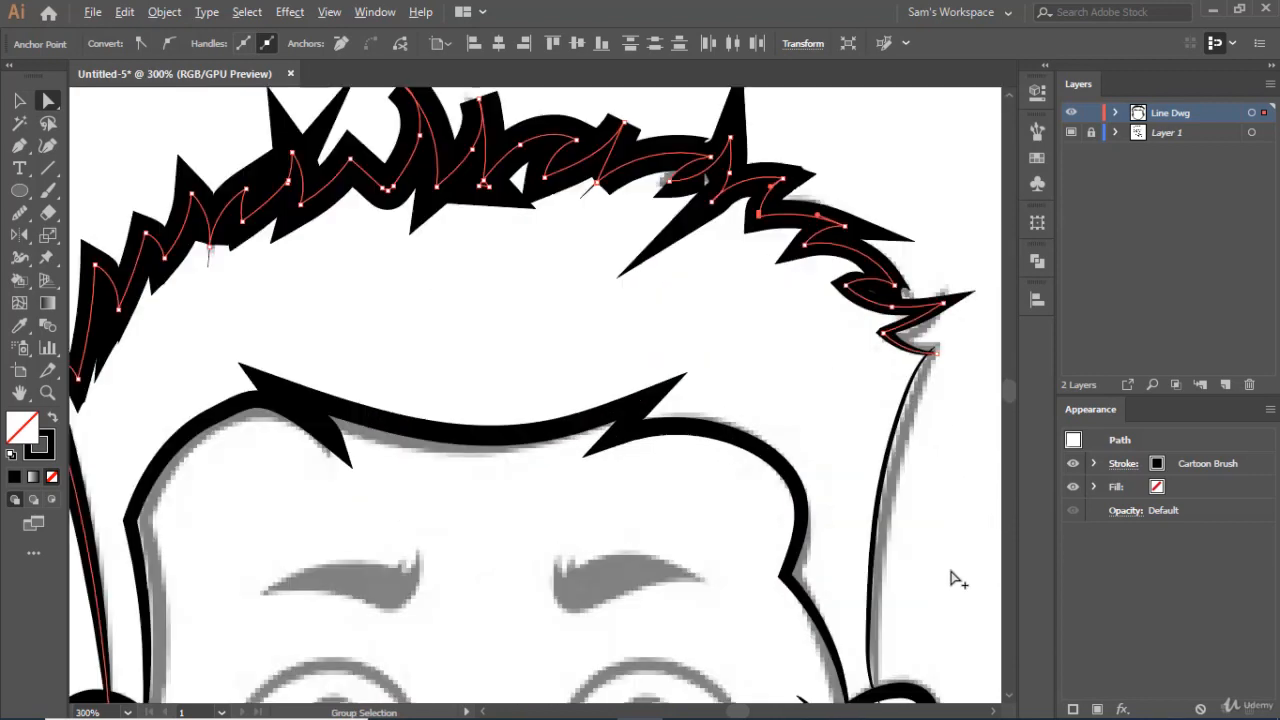
{"action": "left_click", "coordinate": [922, 382]}
{"action": "scroll", "coordinate": [920, 375], "scroll_direction": "up", "scroll_amount": 3}
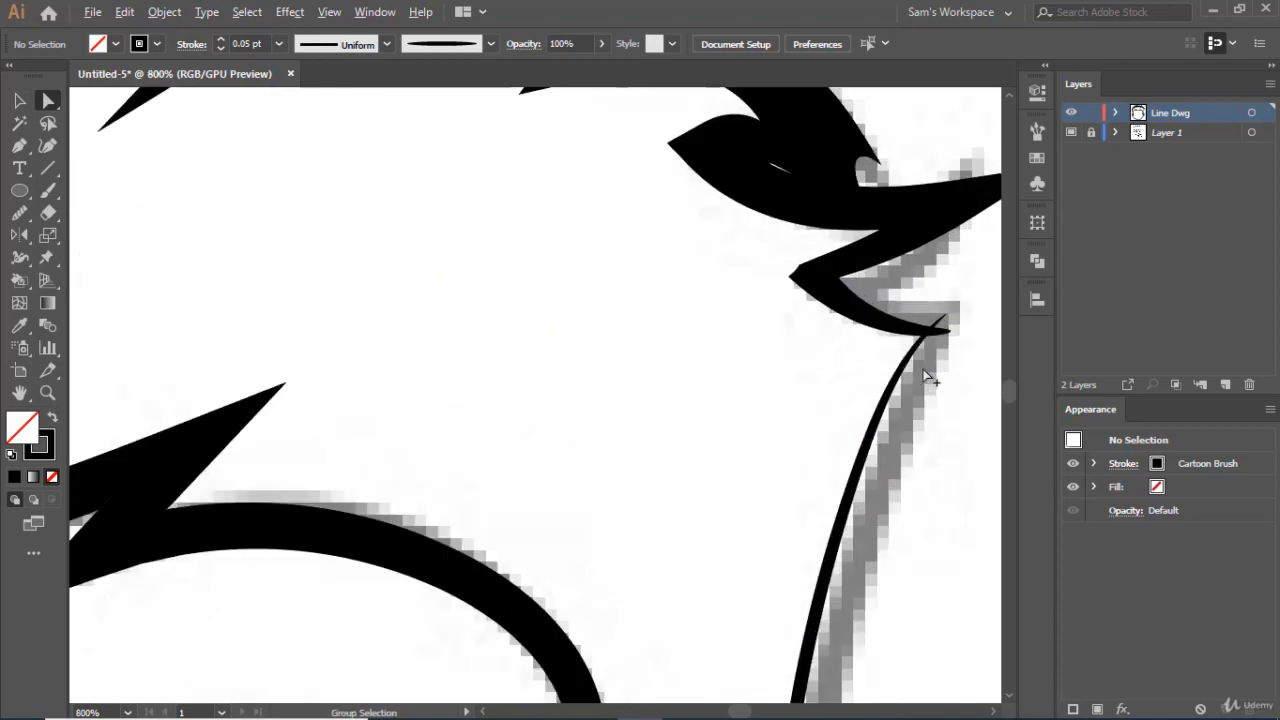
{"action": "left_click", "coordinate": [911, 370]}
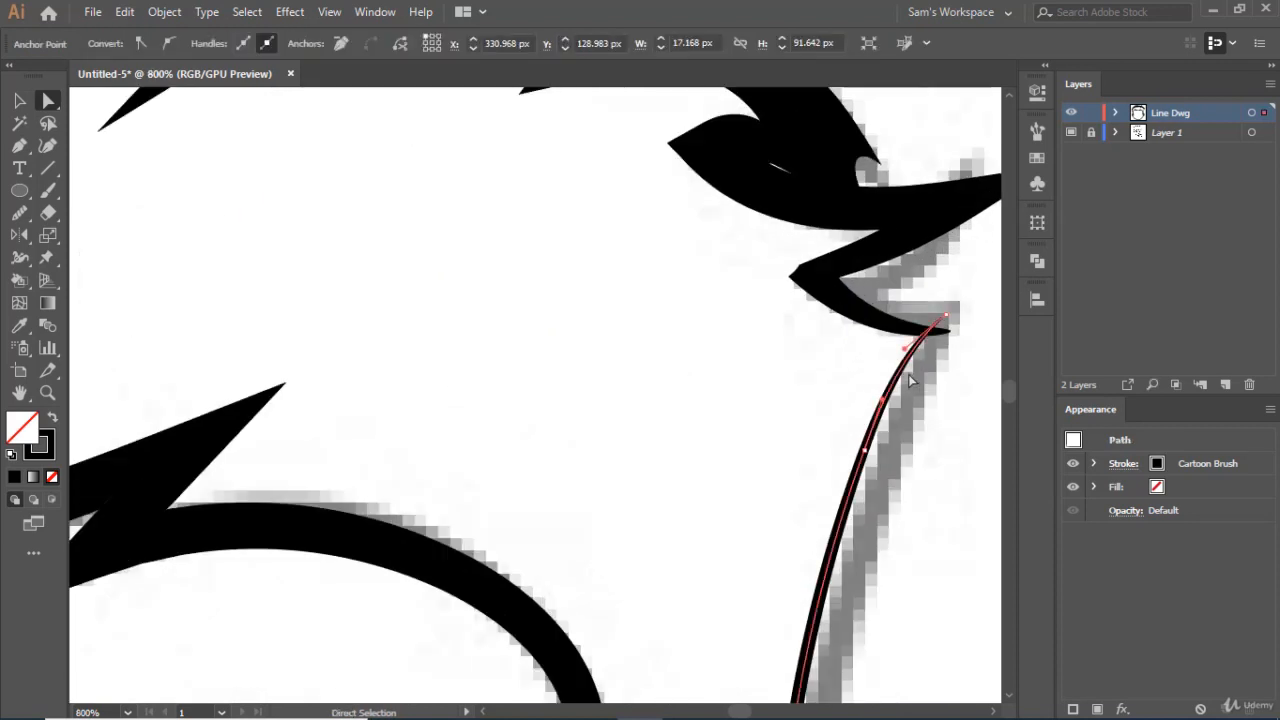
{"action": "left_click", "coordinate": [946, 318]}
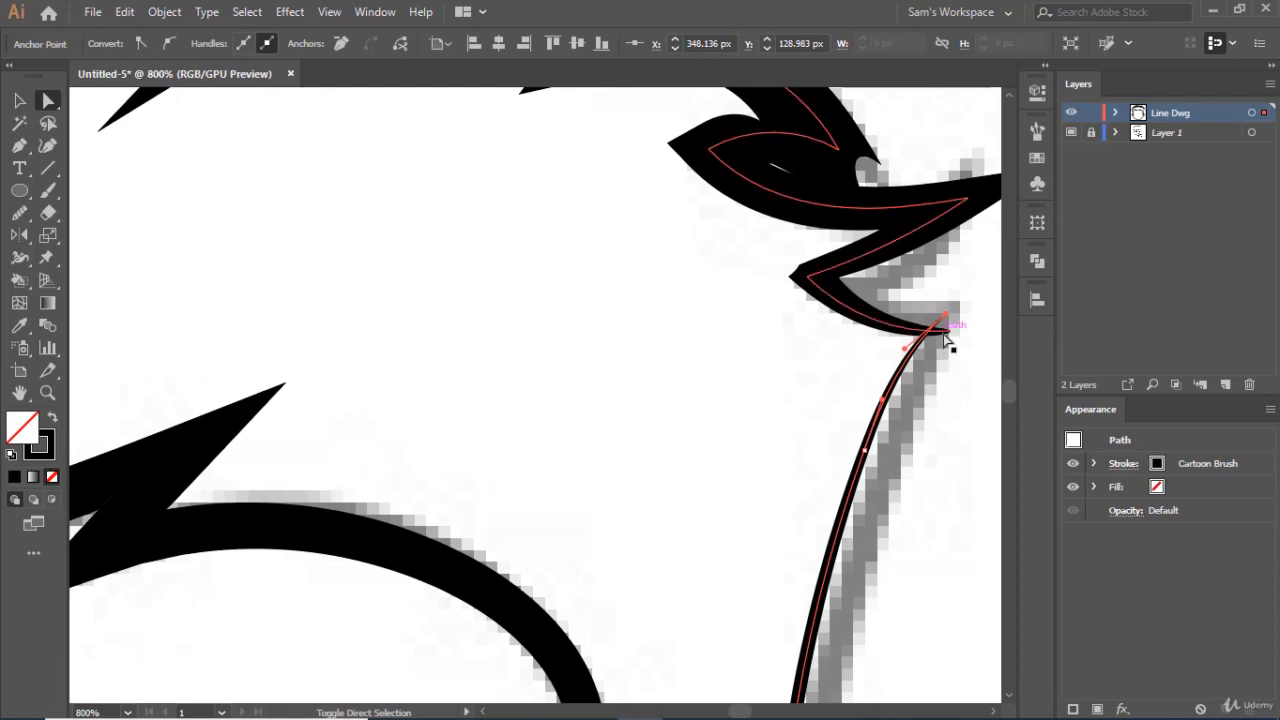
{"action": "left_click", "coordinate": [951, 334]}
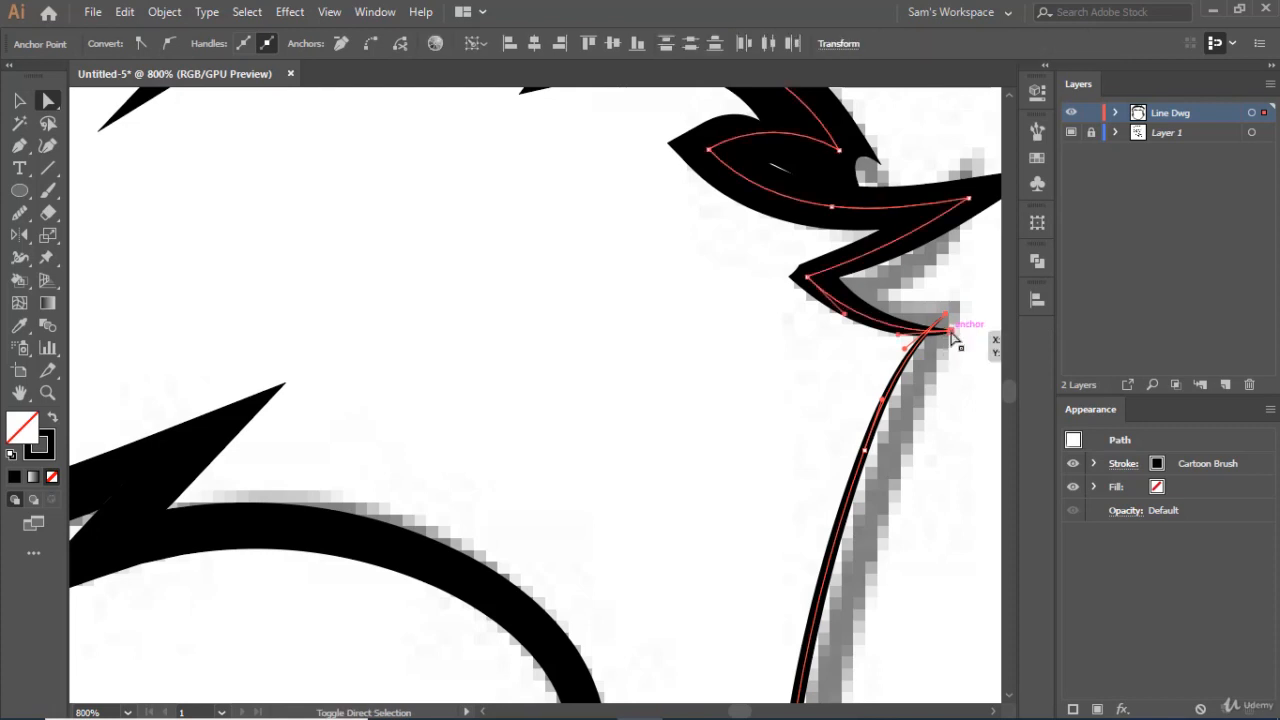
{"action": "left_click", "coordinate": [378, 39]}
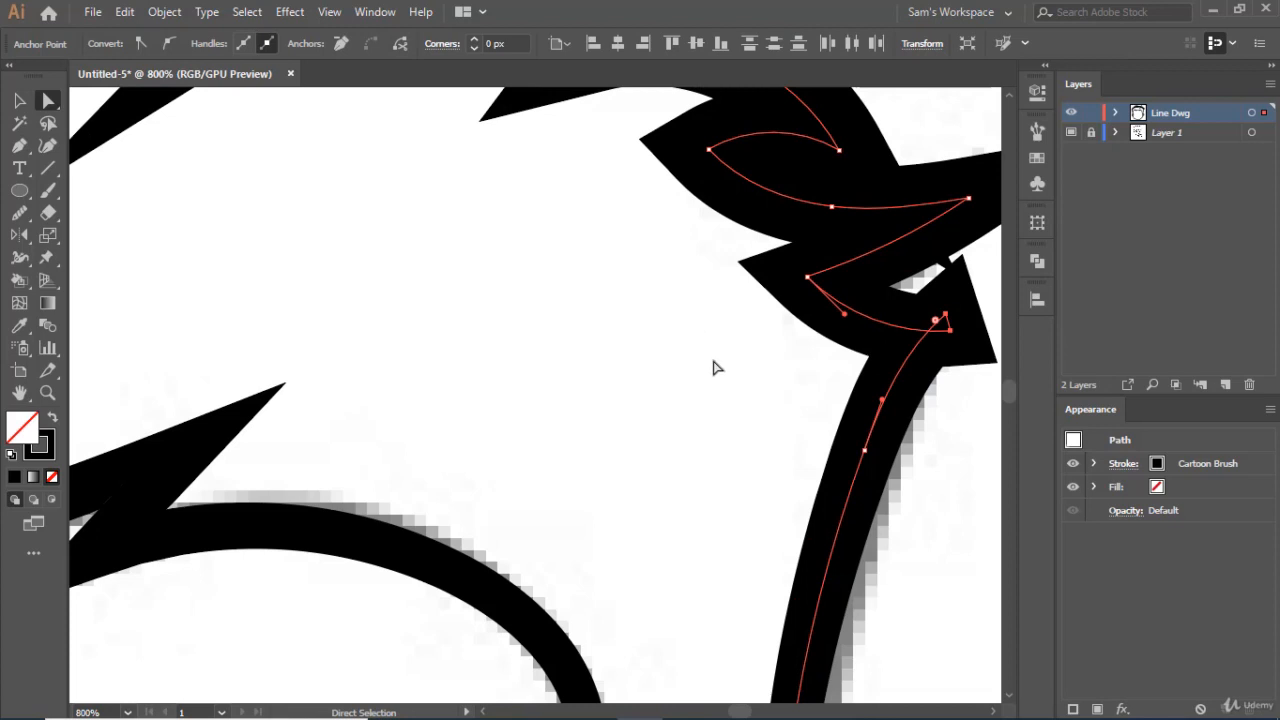
- Remove the surplus anchor point at the upper end of the right side line where it meets the hair spikes
{"action": "left_click", "coordinate": [945, 316]}
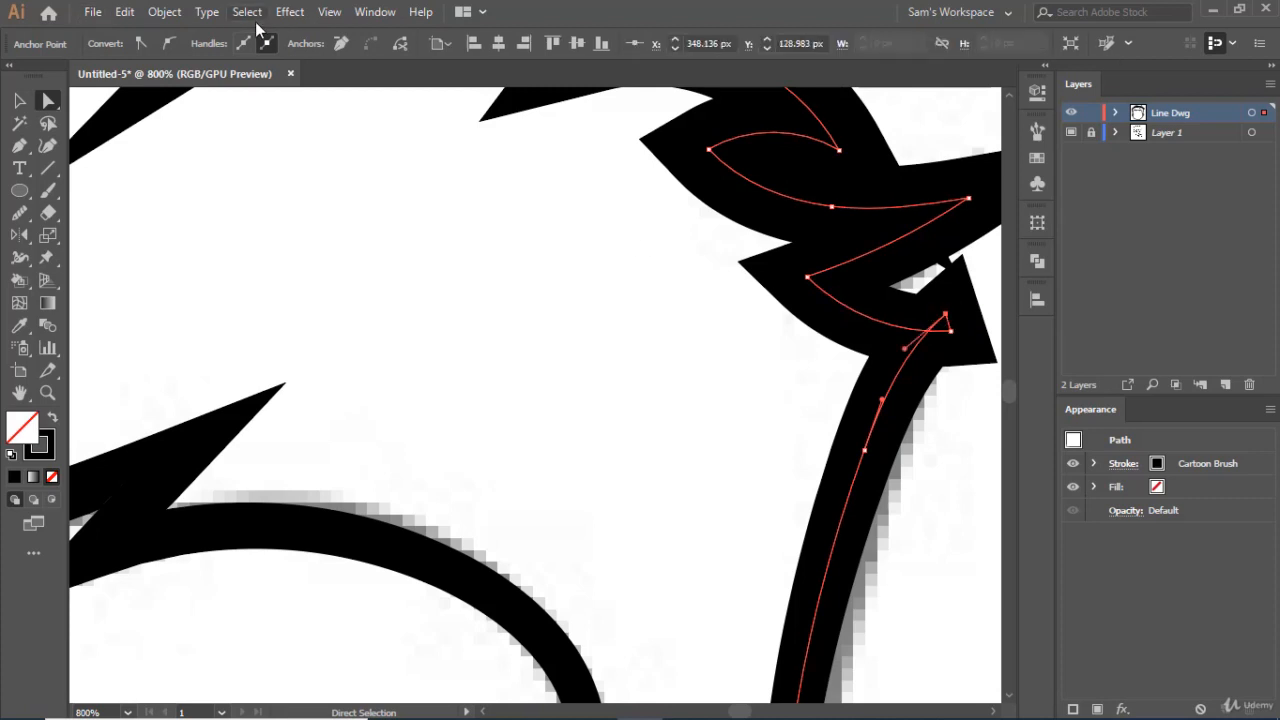
{"action": "left_click", "coordinate": [342, 44]}
{"action": "scroll", "coordinate": [706, 277], "scroll_direction": "down", "scroll_amount": 3, "text": "alt"}
{"action": "scroll", "coordinate": [706, 277], "scroll_direction": "down", "scroll_amount": 2, "text": "alt"}
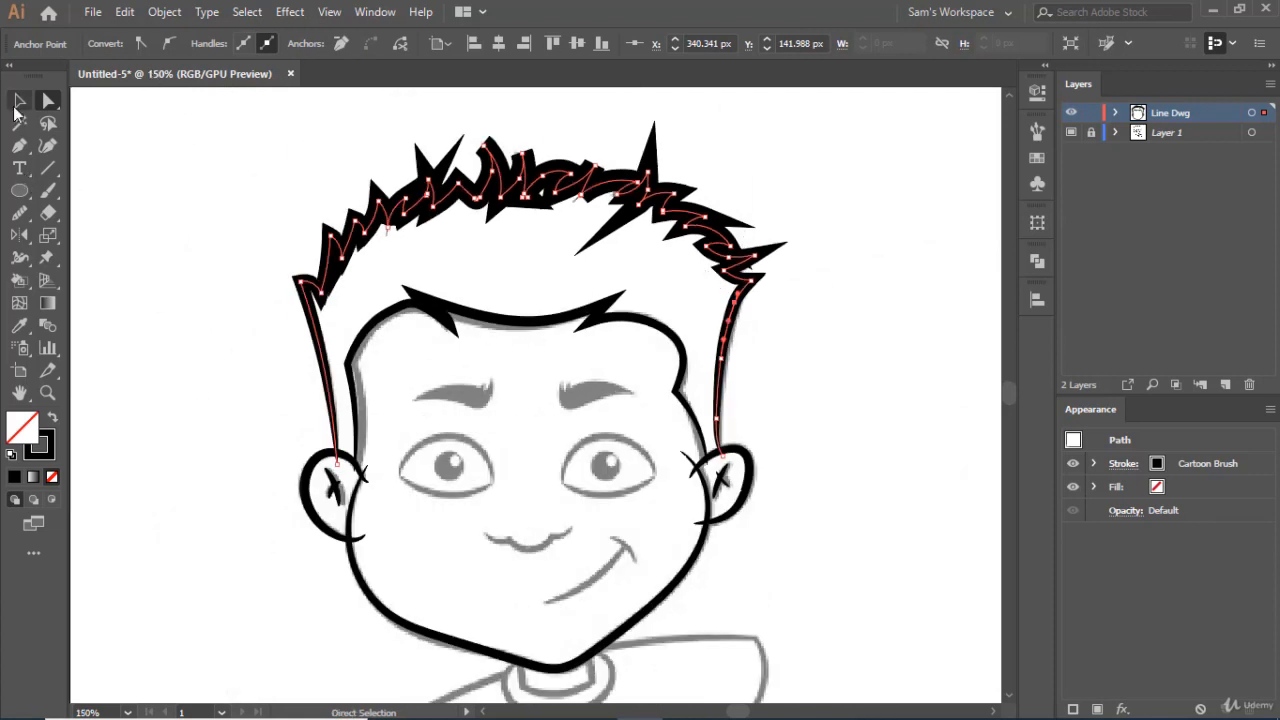
- Select the whole joined hair outline and try a stroke weight of 0.1 pt
{"action": "left_click", "coordinate": [17, 103]}
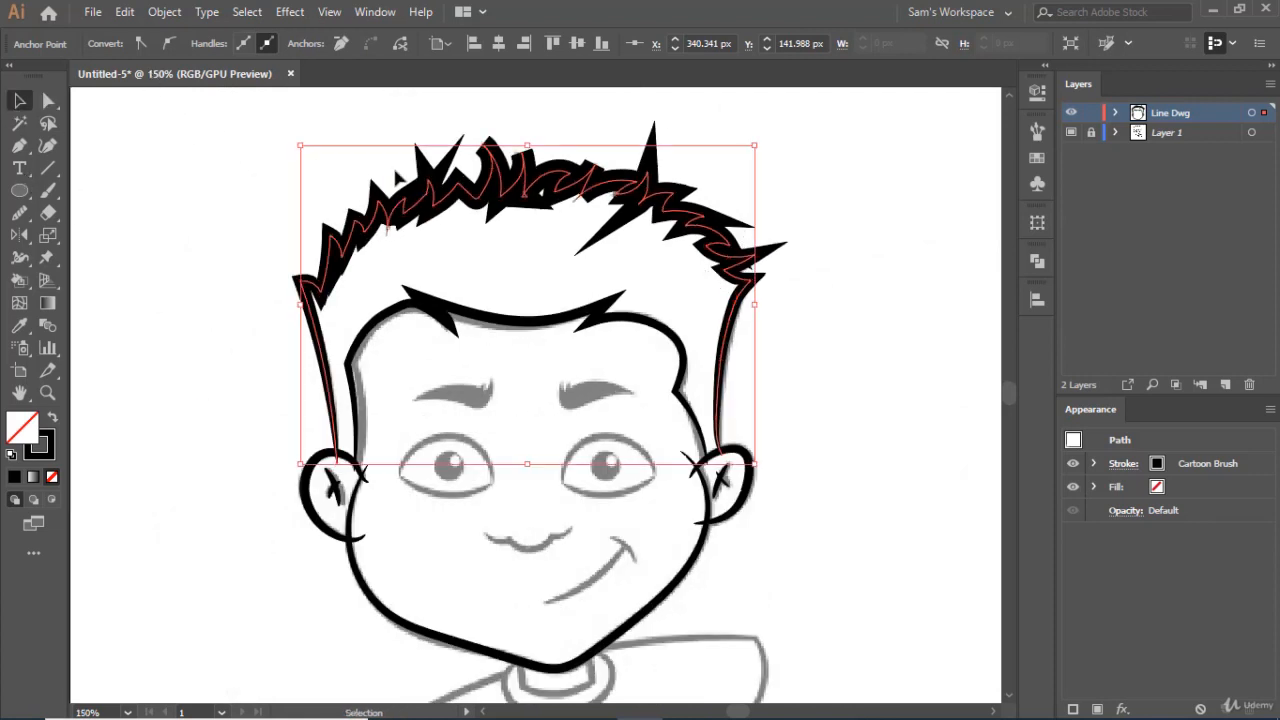
{"action": "left_click", "coordinate": [795, 255]}
{"action": "left_click", "coordinate": [665, 218]}
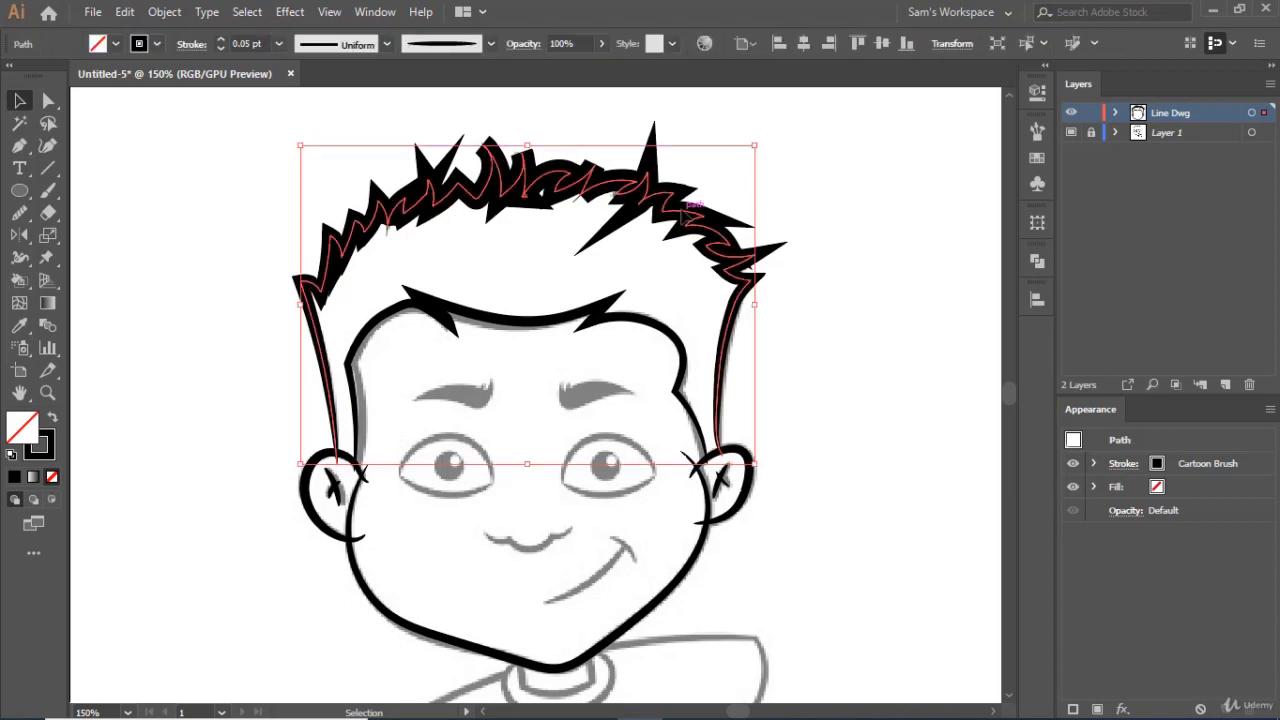
{"action": "left_click", "coordinate": [266, 44]}
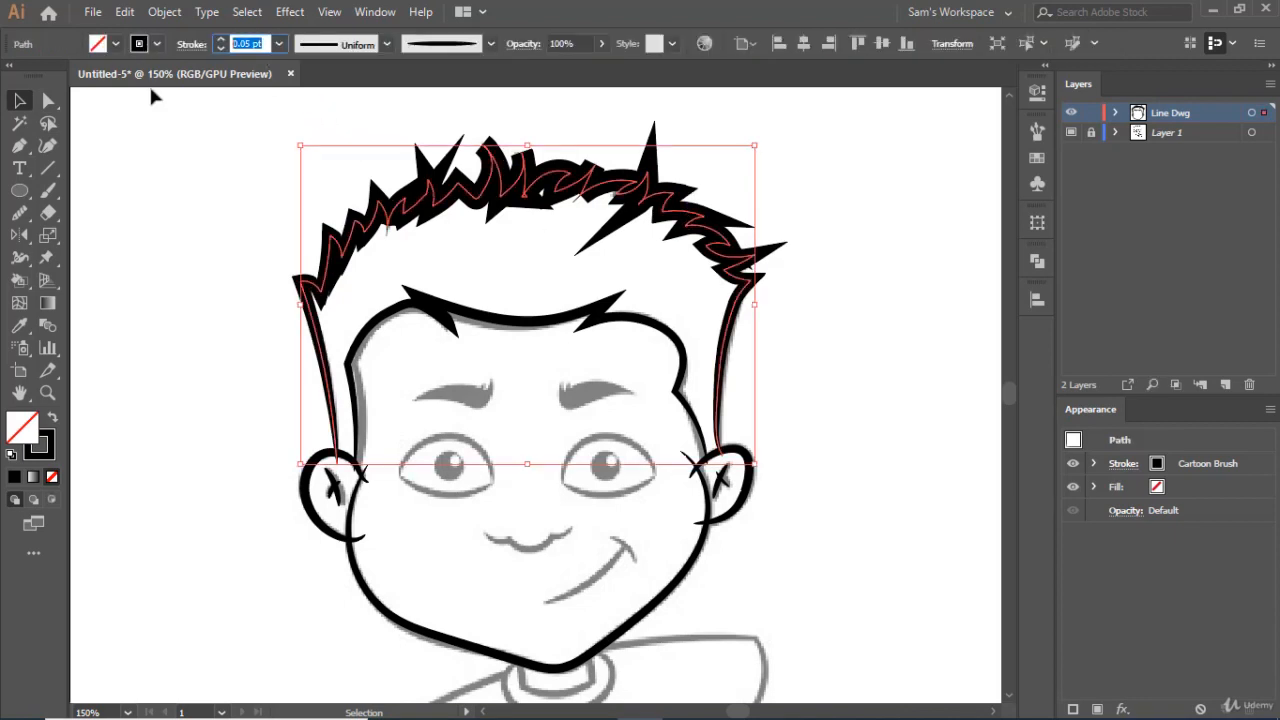
{"action": "type", "text": "0.1"}
{"action": "key", "text": "Return"}
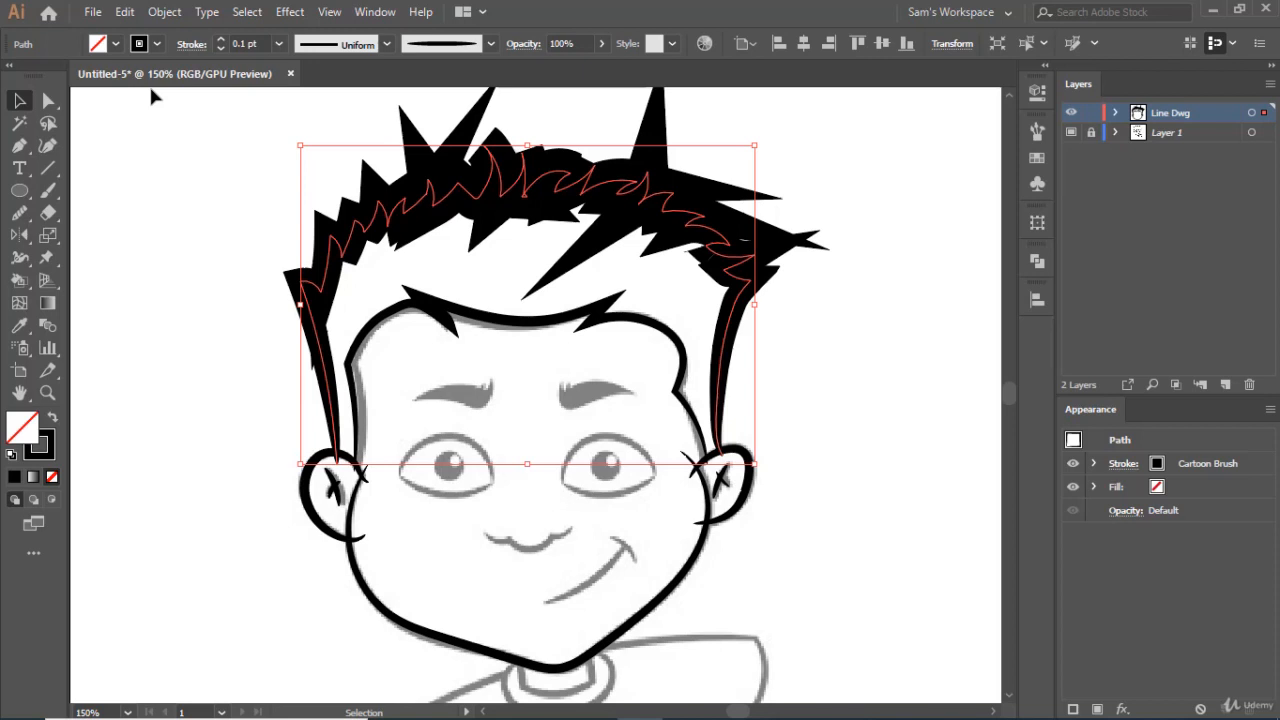
- Try a 0.01 pt stroke weight on the hair outline, followed by 0.05 pt
{"action": "left_click", "coordinate": [259, 43]}
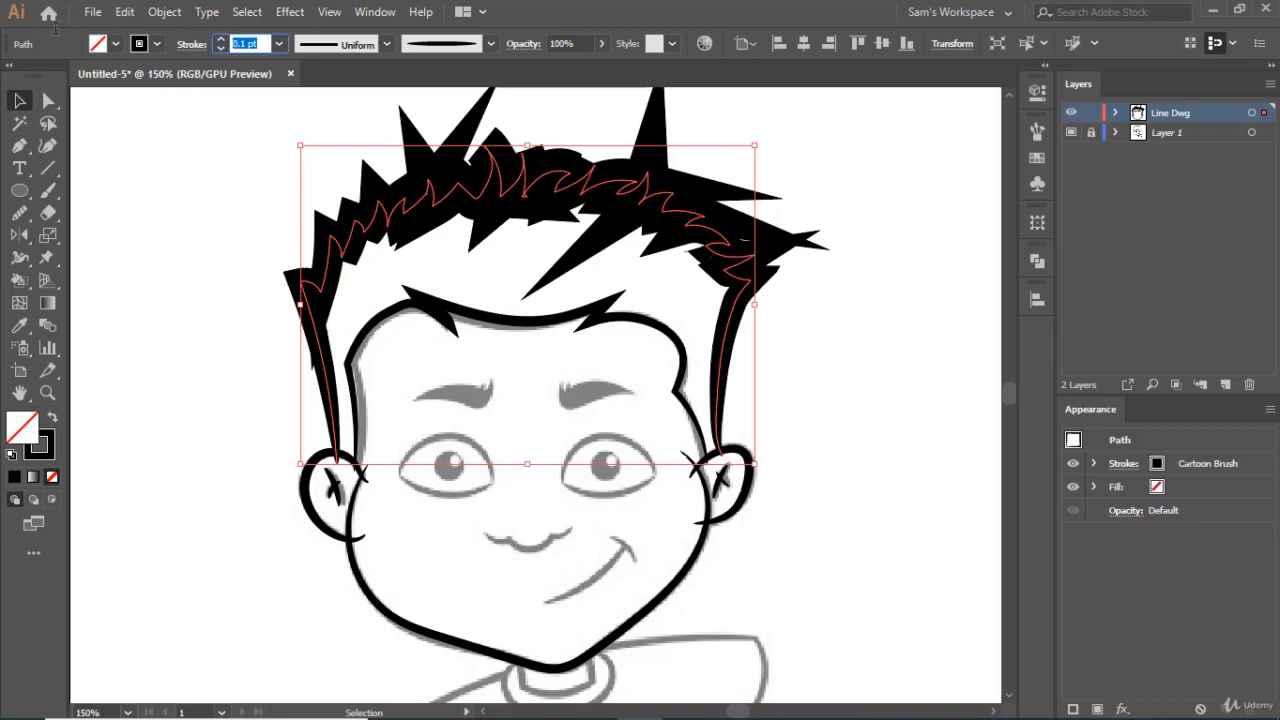
{"action": "type", "text": "0.01"}
{"action": "key", "text": "Return"}
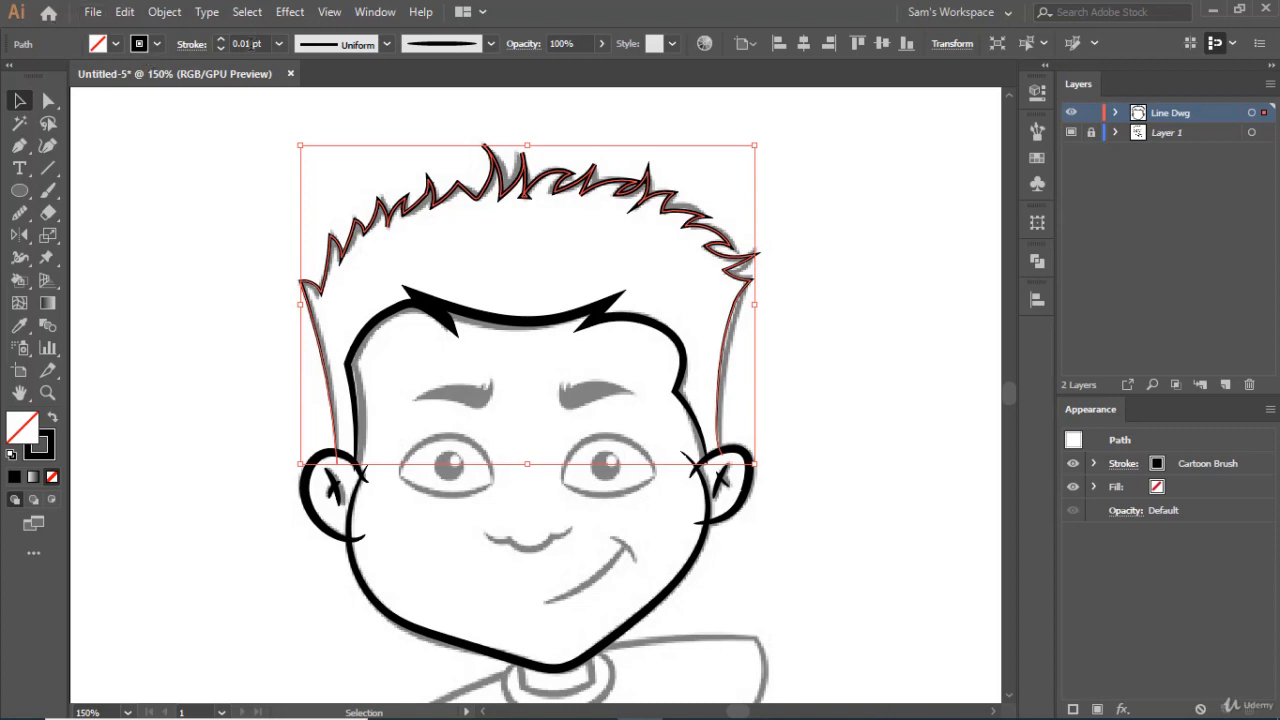
{"action": "left_click", "coordinate": [259, 43]}
{"action": "type", "text": "1"}
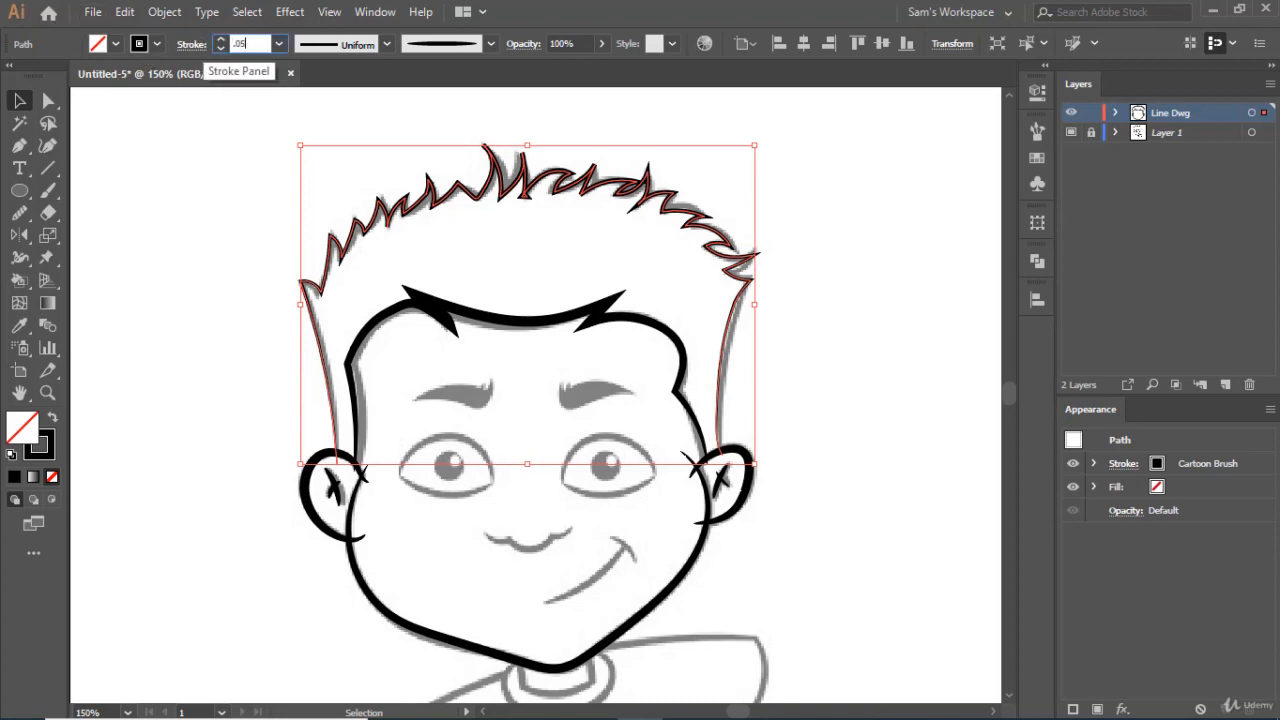
{"action": "key", "text": "Return"}
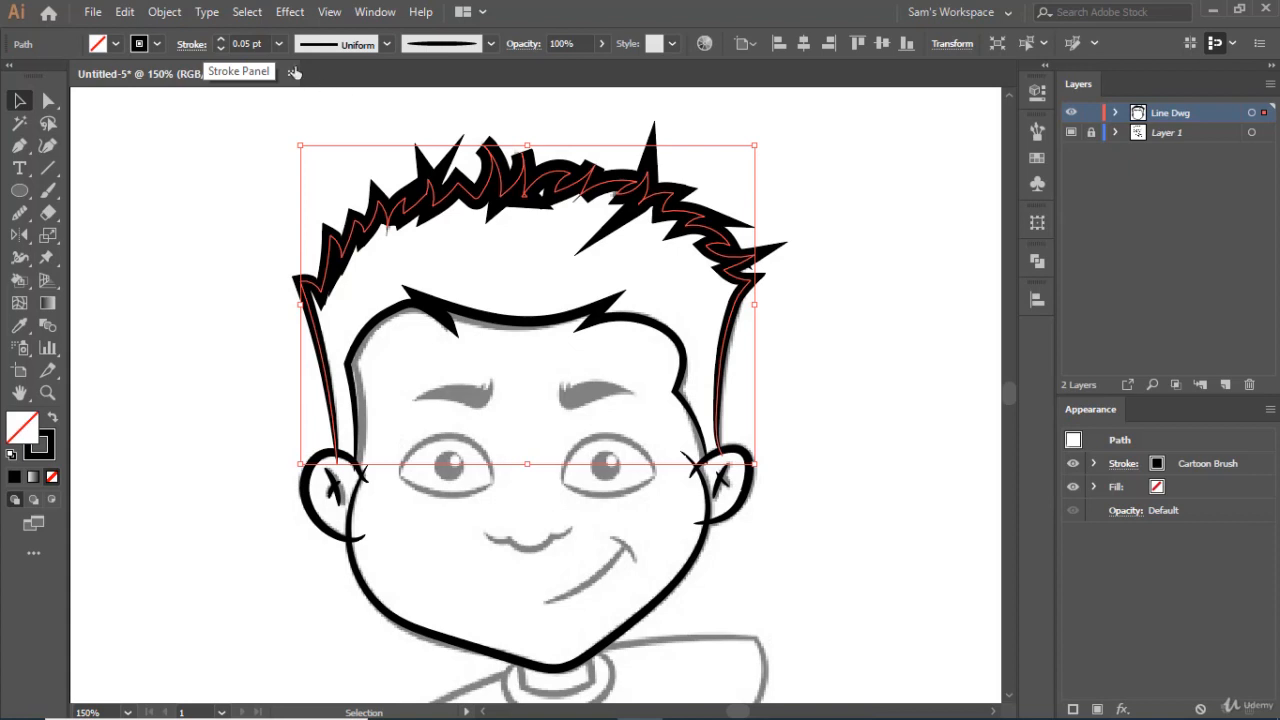
- Set the hair outline's stroke weight to 0.01 pt and deselect it
{"action": "left_click", "coordinate": [256, 42]}
{"action": "type", "text": ".01"}
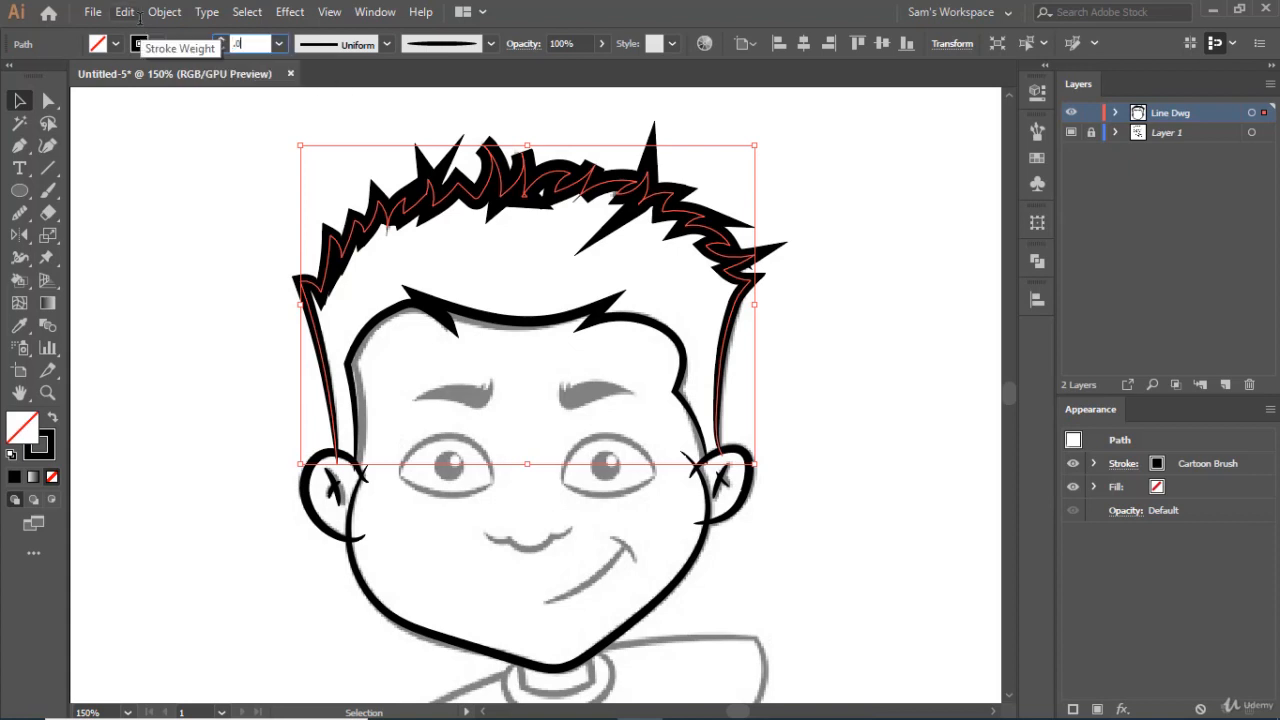
{"action": "key", "text": "Return"}
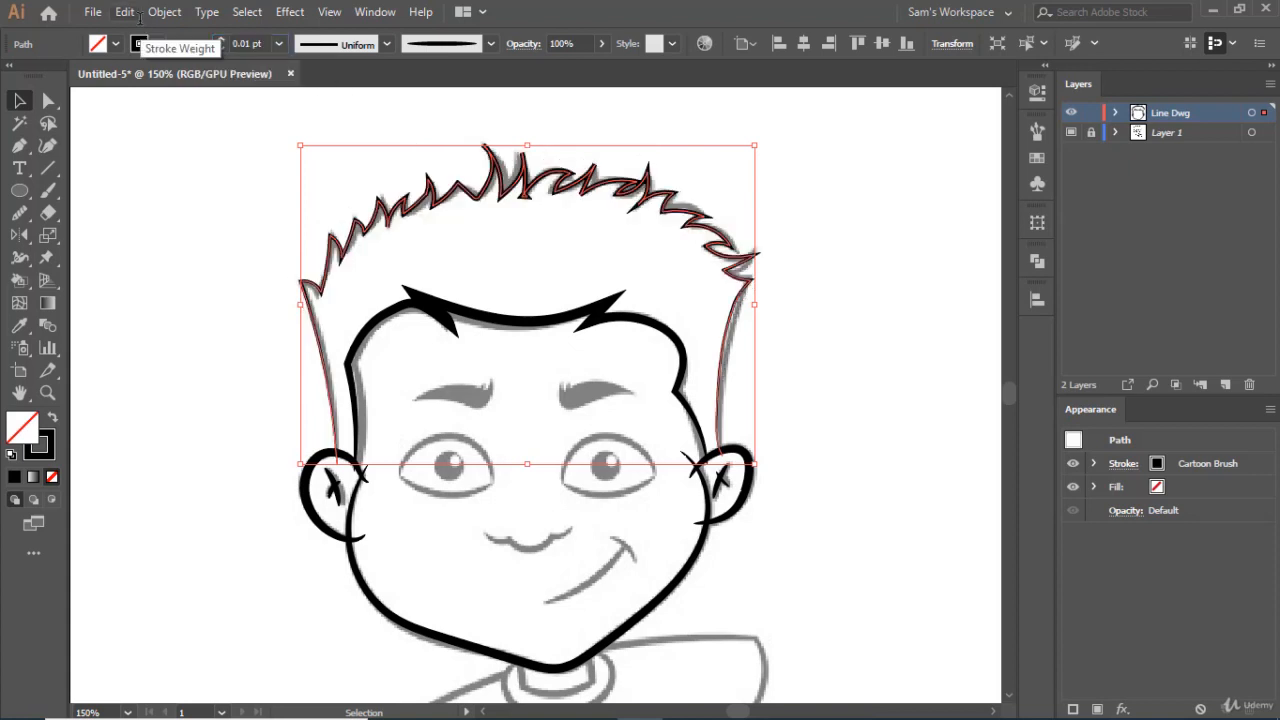
{"action": "left_click", "coordinate": [772, 240]}
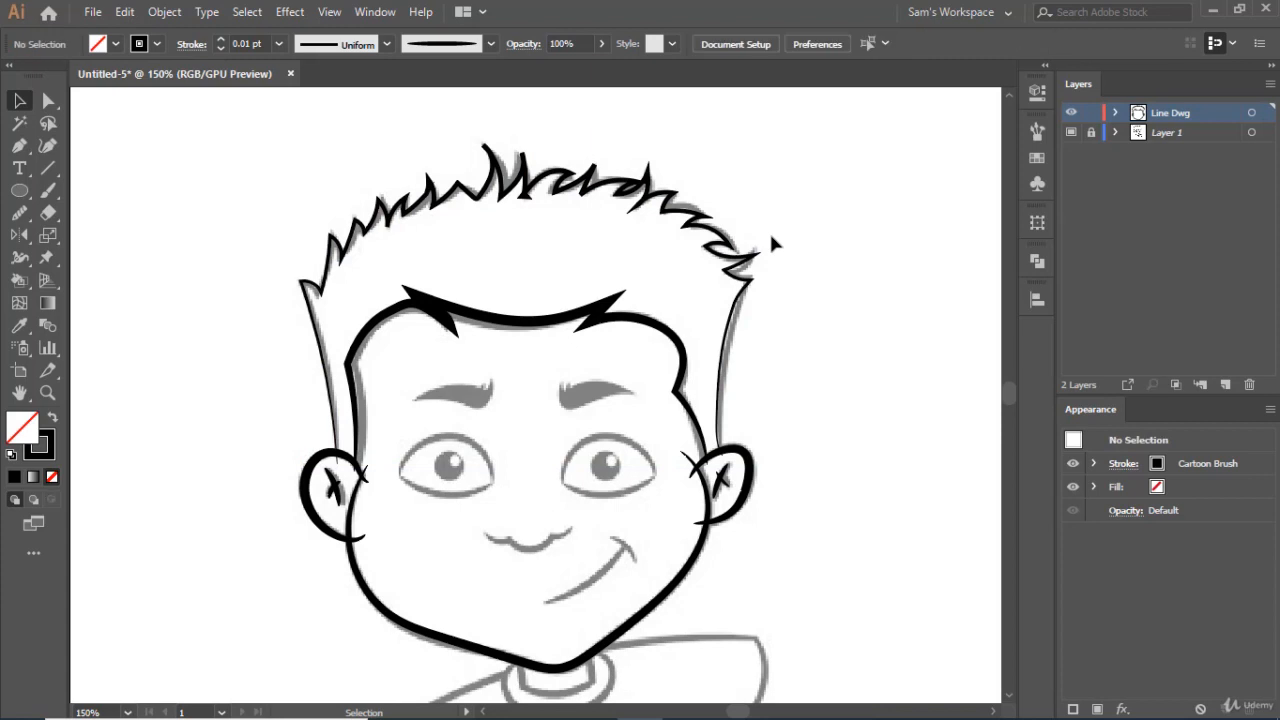
- Check the forehead hairline's stroke weight and set the spiky hair outline's weight to 0.05 pt
{"action": "left_click", "coordinate": [581, 323]}
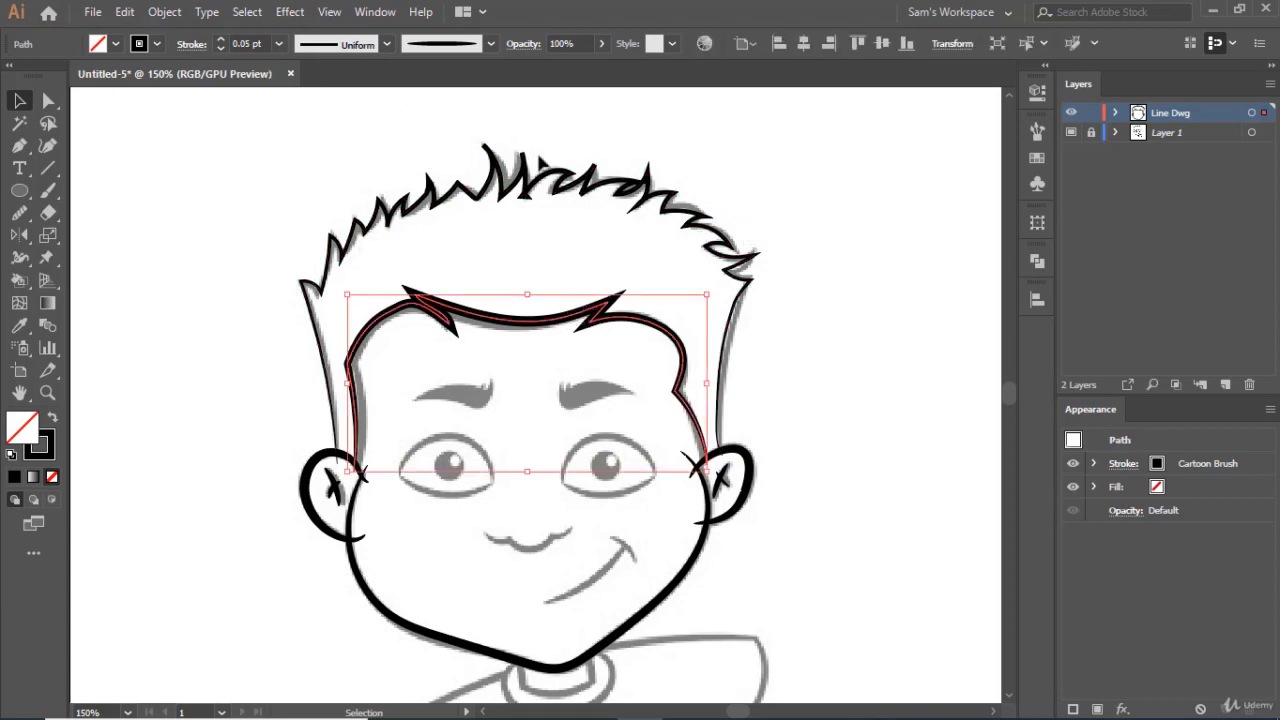
{"action": "left_click", "coordinate": [541, 181]}
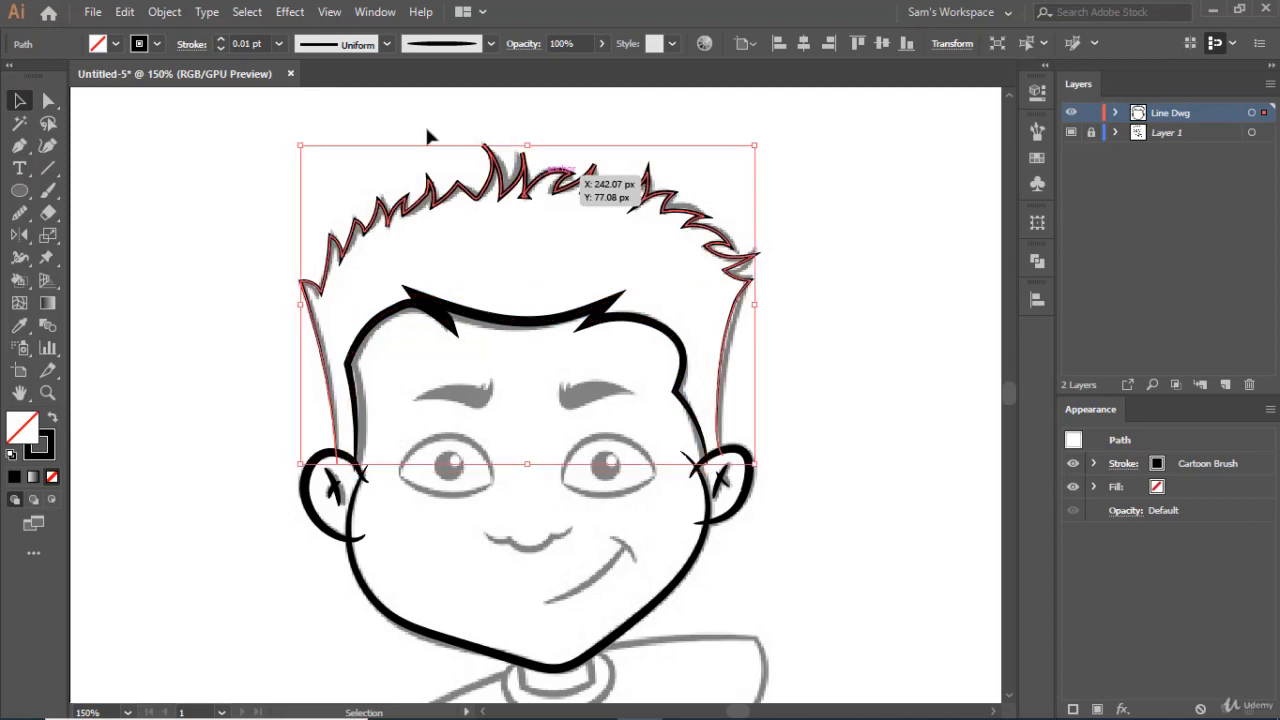
{"action": "left_click", "coordinate": [258, 43]}
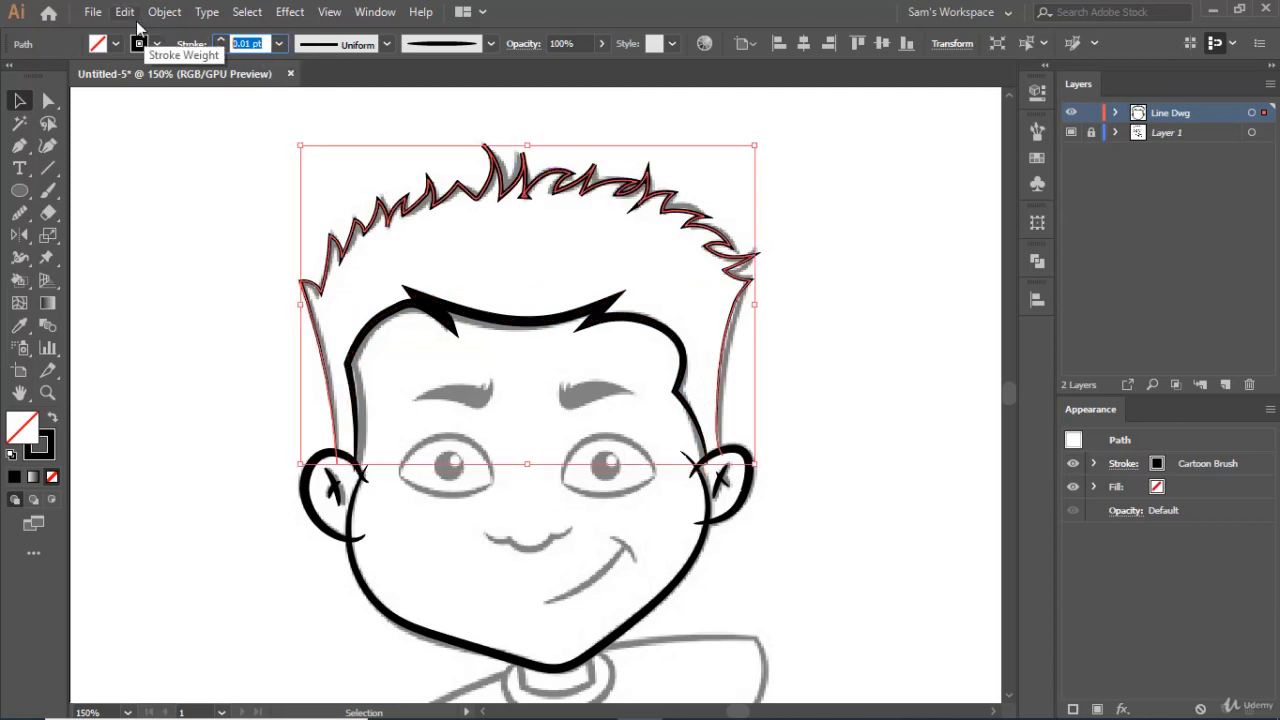
{"action": "type", "text": "15"}
{"action": "key", "text": "Return"}
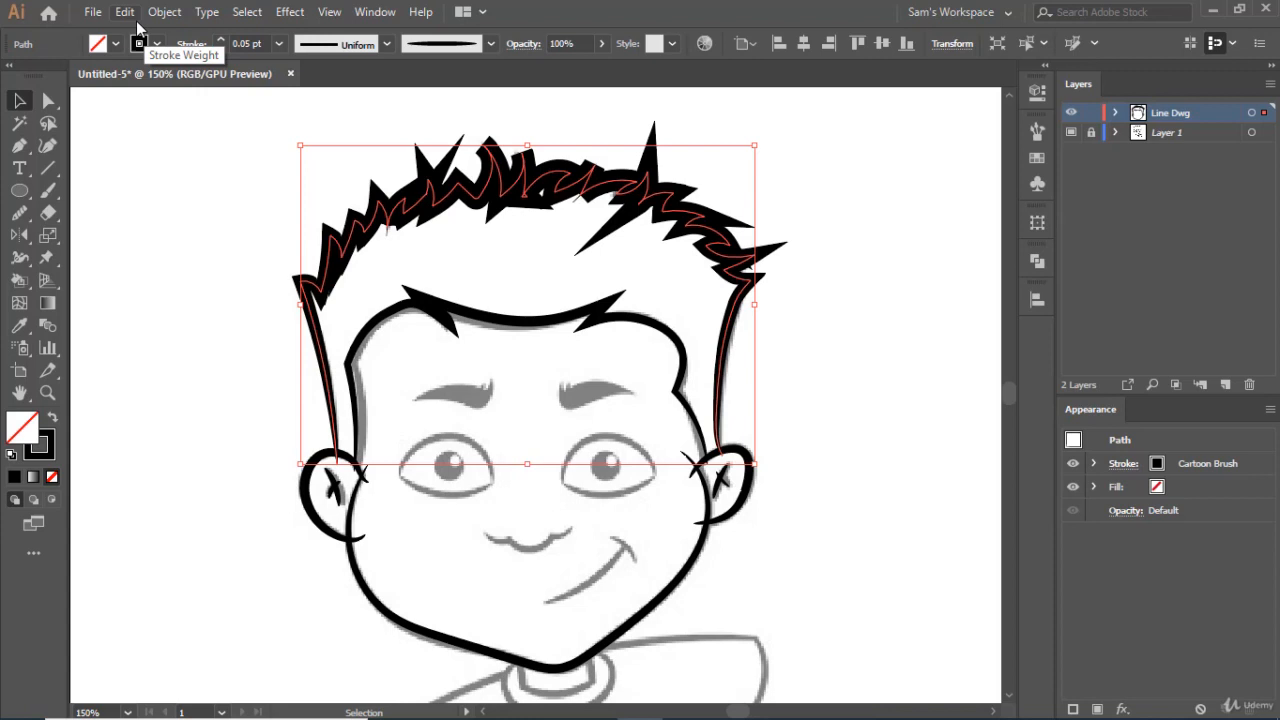
- Give the hair outline's stroke round caps and round corner joins, and deselect the path
{"action": "left_click", "coordinate": [1133, 468]}
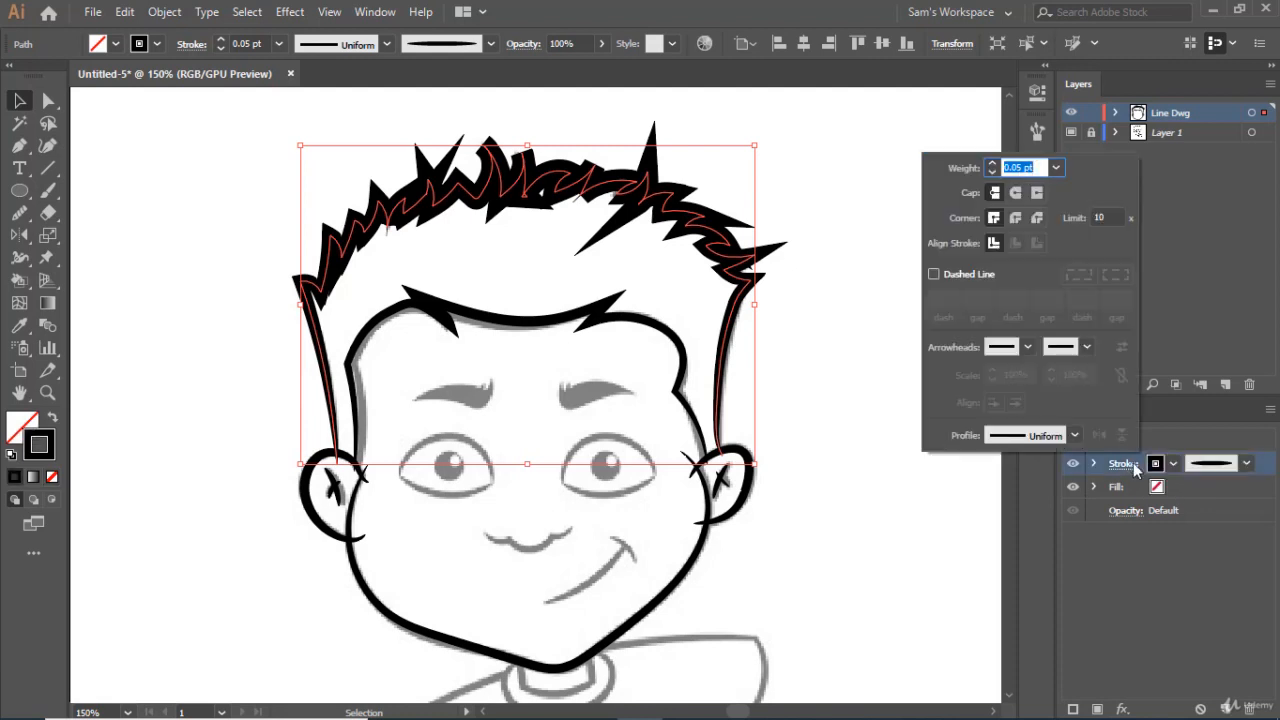
{"action": "left_click", "coordinate": [1015, 192]}
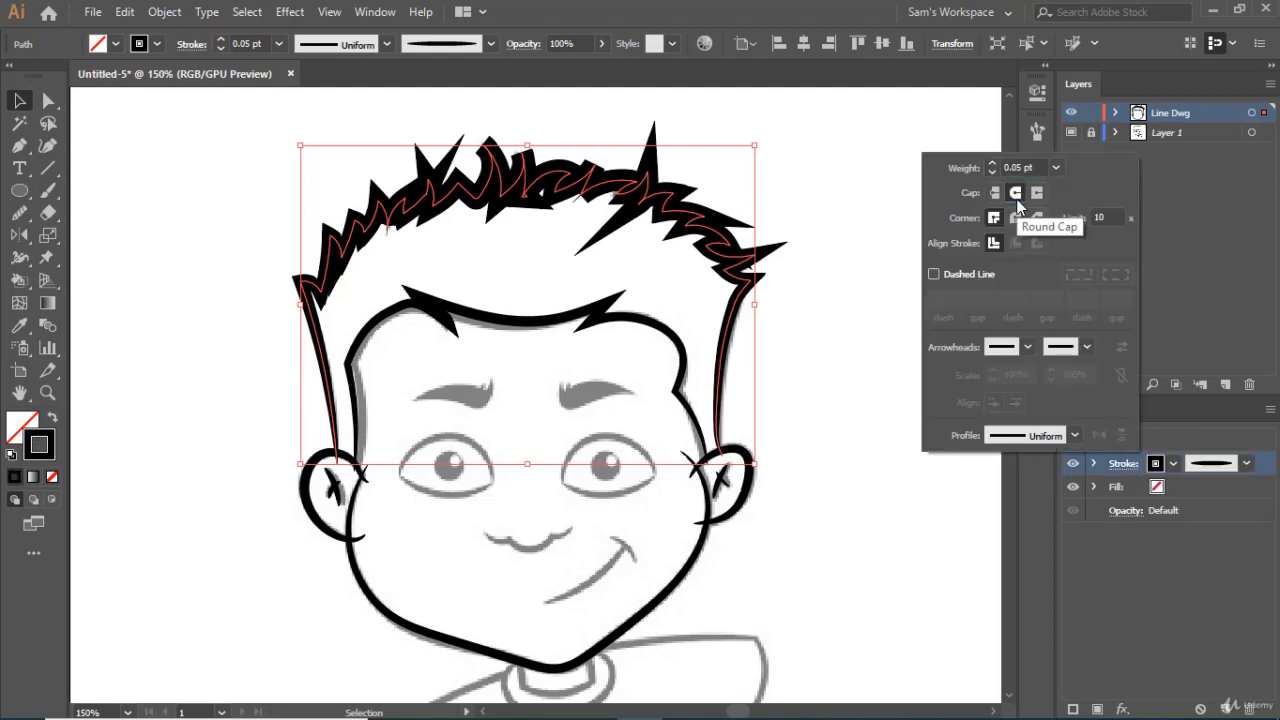
{"action": "left_click", "coordinate": [1016, 219]}
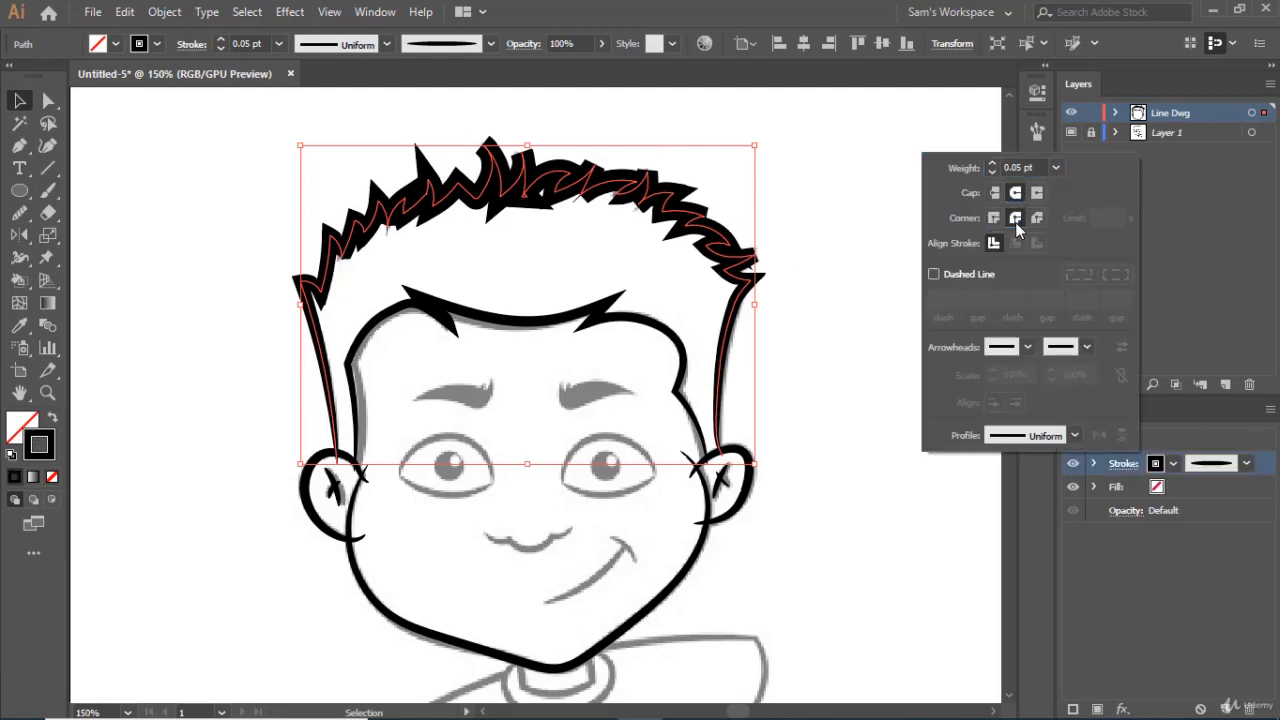
{"action": "left_click", "coordinate": [677, 157]}
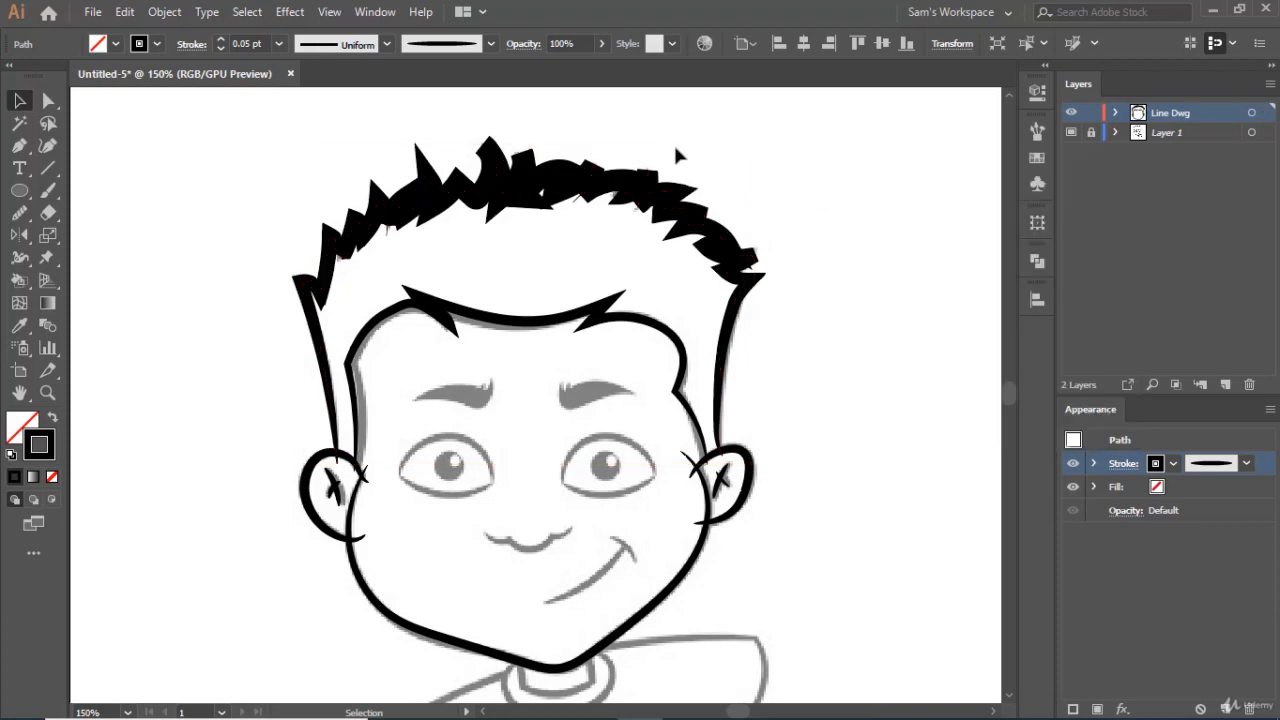
{"action": "left_click", "coordinate": [549, 196]}
{"action": "left_click", "coordinate": [884, 221]}
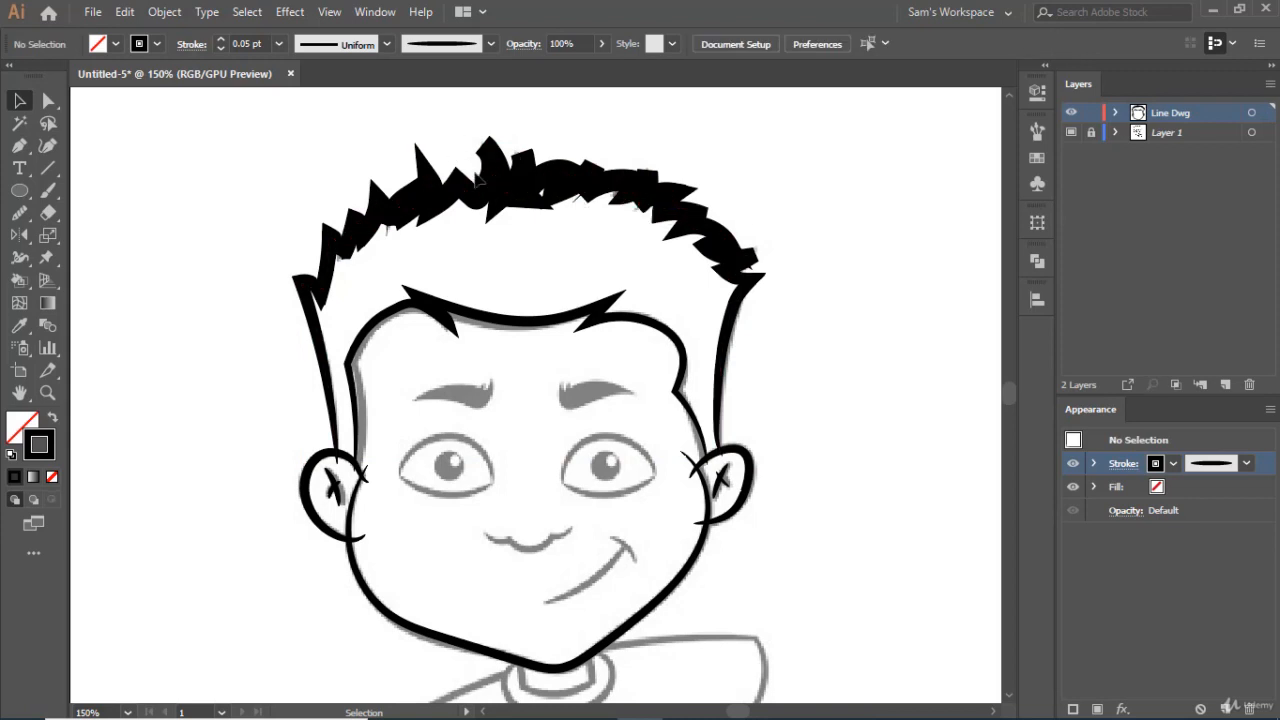
- Set the spiky hair outline's stroke weight to 0.04 pt
{"action": "left_click", "coordinate": [578, 201]}
{"action": "left_click", "coordinate": [244, 44]}
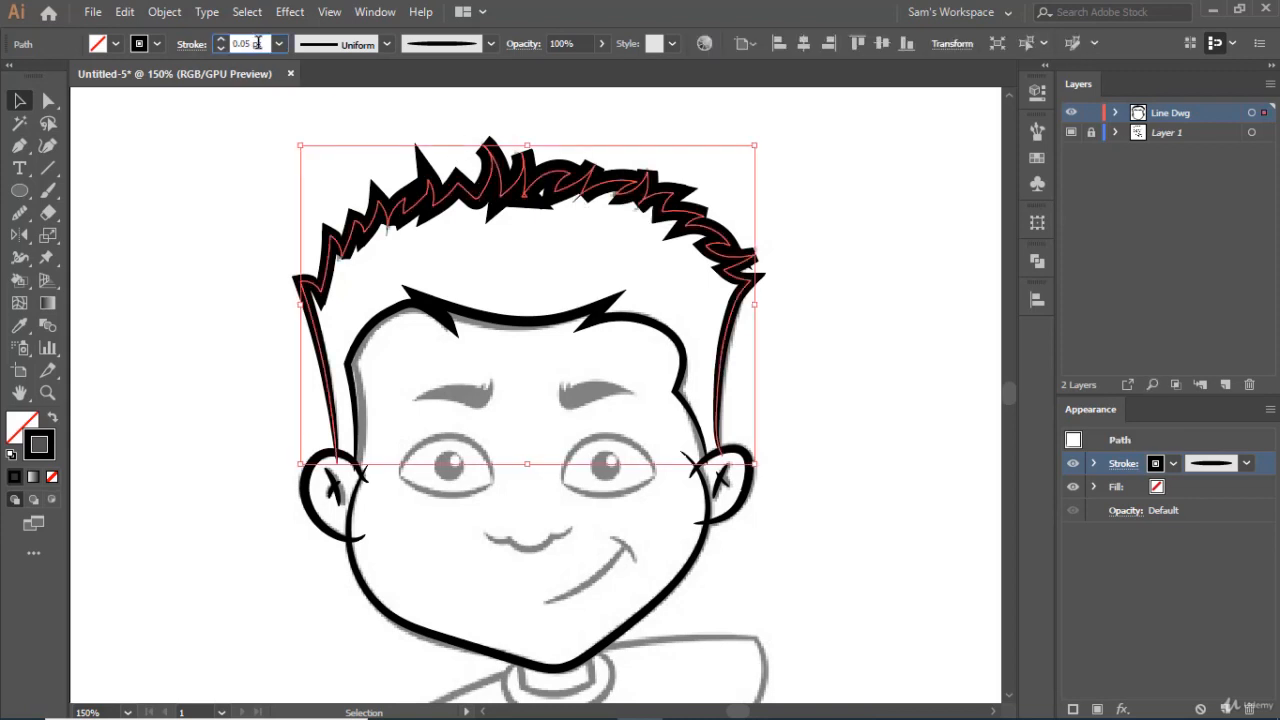
{"action": "type", "text": "1"}
{"action": "key", "text": "Escape"}
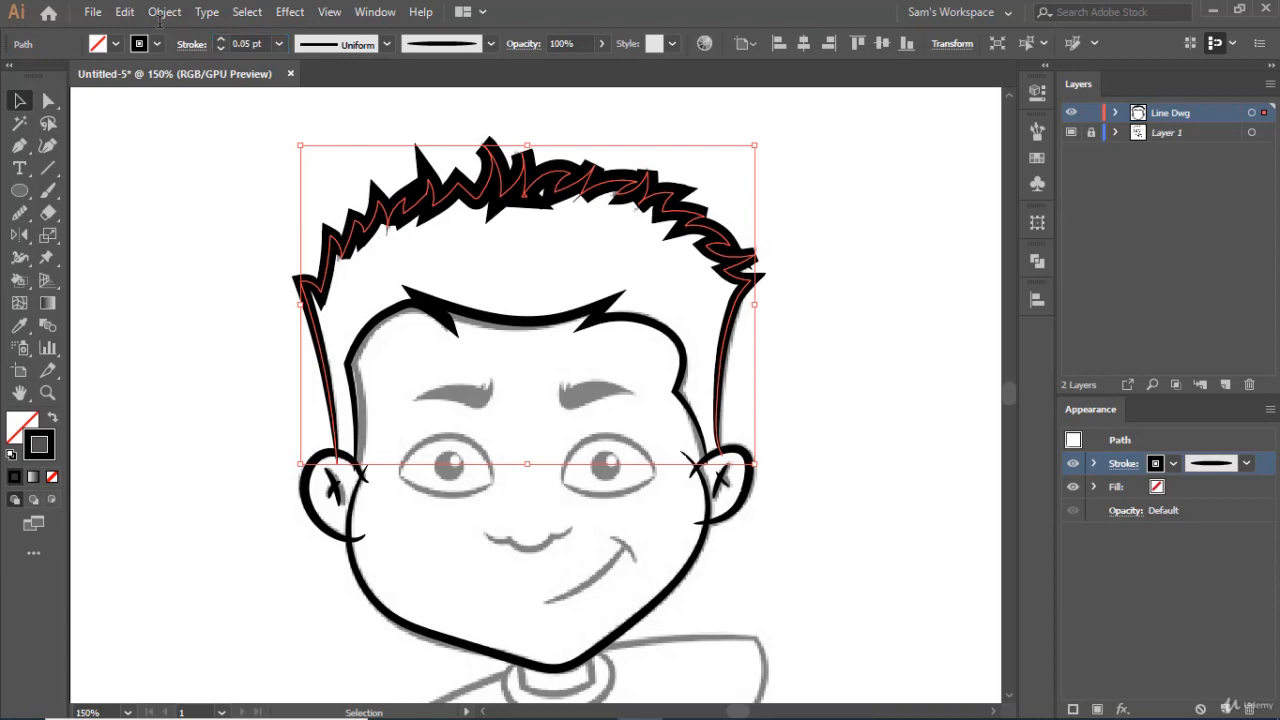
{"action": "left_click", "coordinate": [248, 44]}
{"action": "type", "text": "1"}
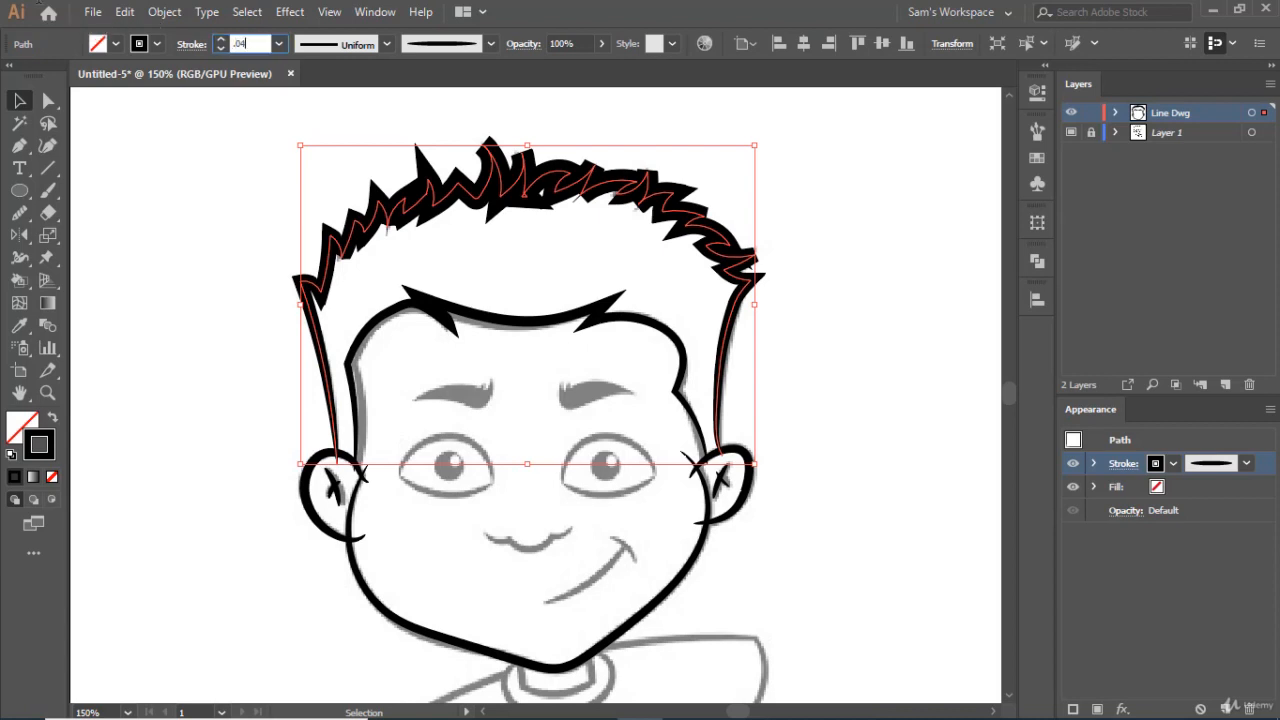
{"action": "key", "text": "Return"}
{"action": "key", "text": "."}
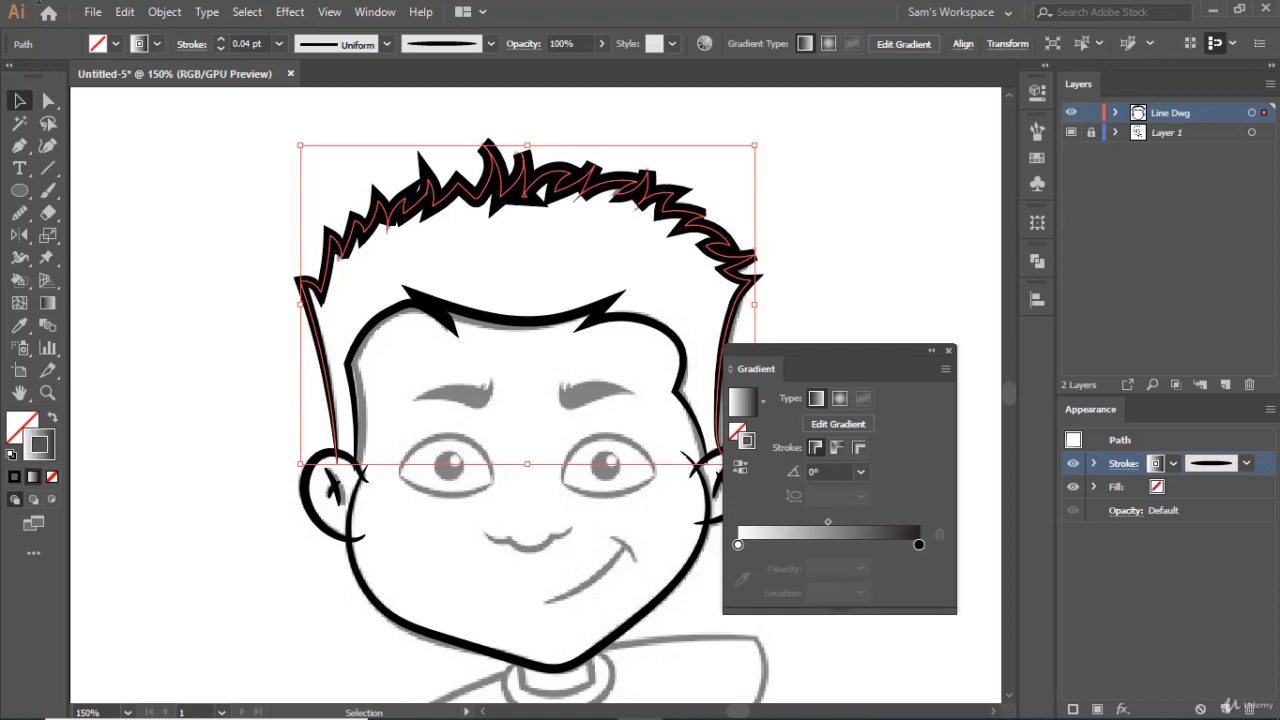
- Close the gradient settings, set the spiky hair outline's stroke weight to 0.03 pt, and deselect it
{"action": "left_click", "coordinate": [948, 350]}
{"action": "left_click", "coordinate": [846, 257]}
{"action": "left_click", "coordinate": [702, 218]}
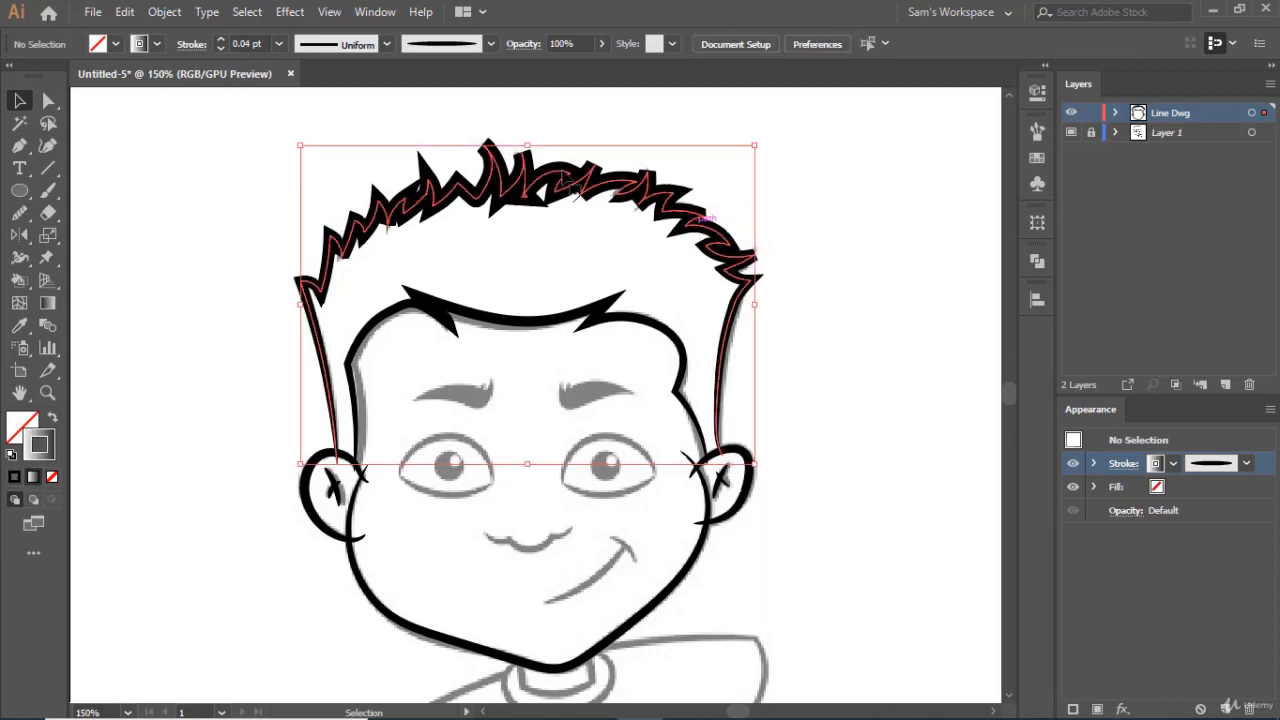
{"action": "left_click", "coordinate": [252, 42]}
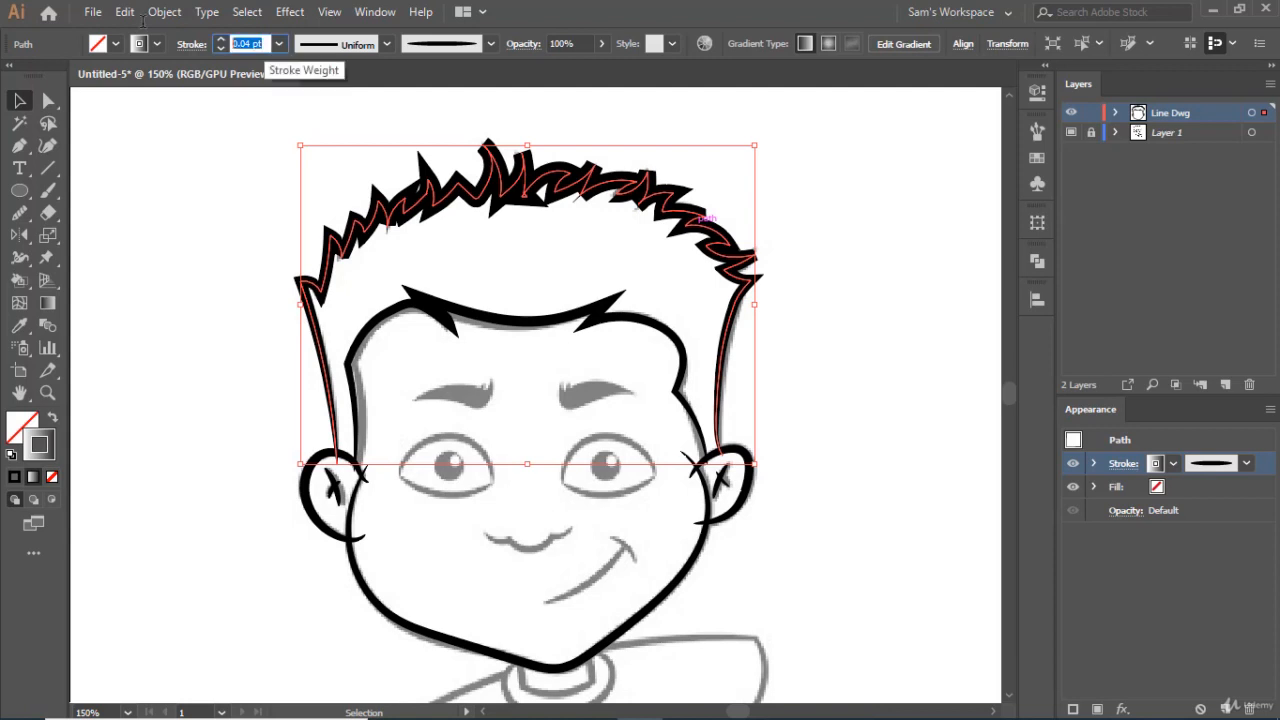
{"action": "type", "text": ".03"}
{"action": "key", "text": "Return"}
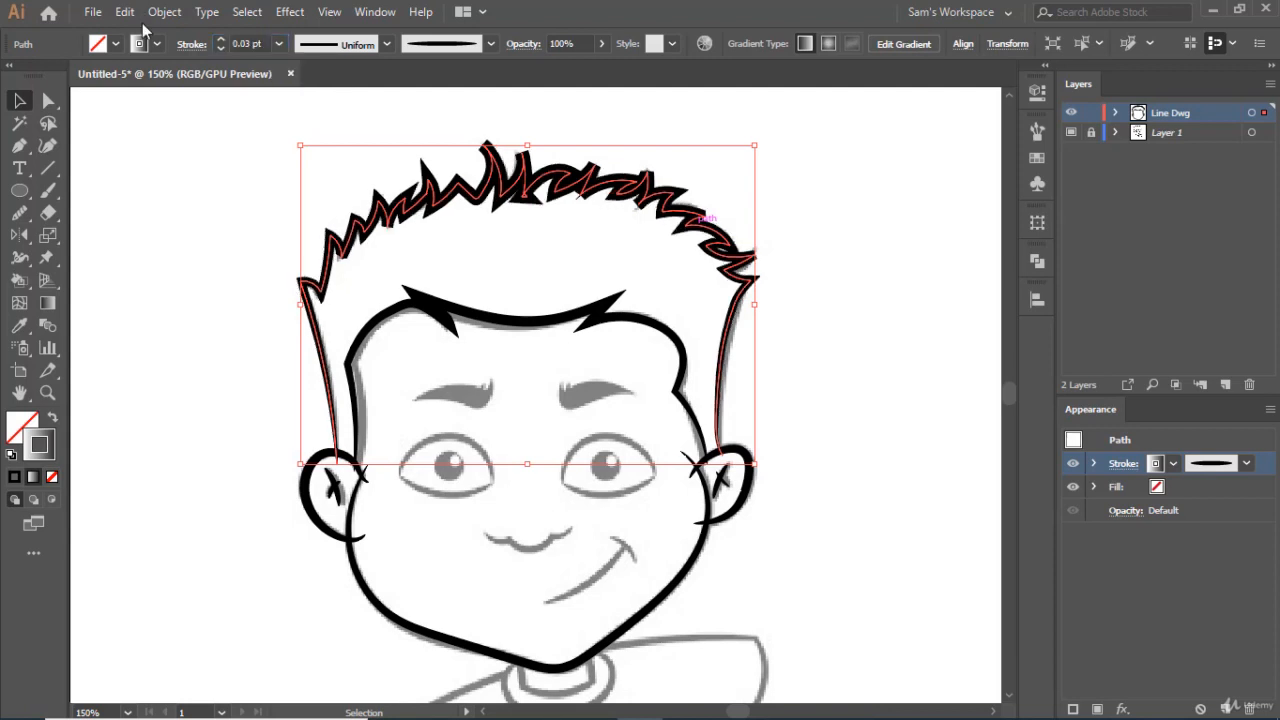
{"action": "left_click", "coordinate": [810, 300]}
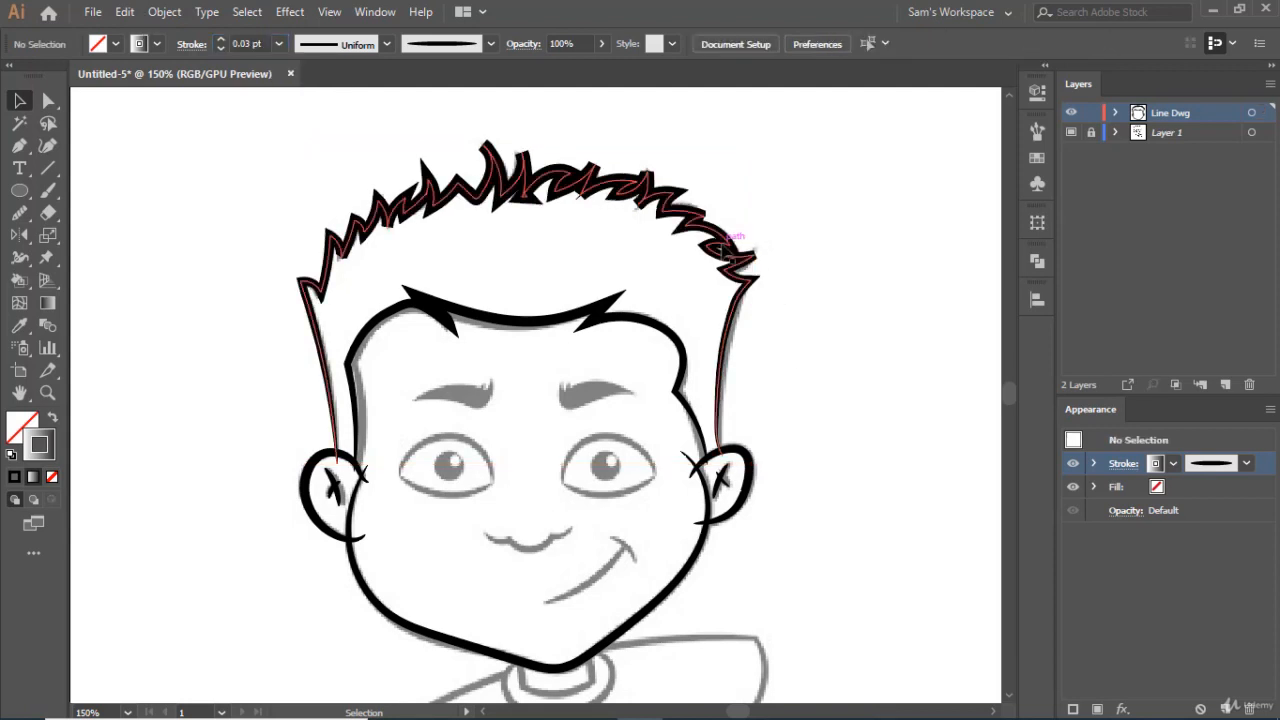
- Give the spiky hair outline's stroke mitered corner joins and round caps
{"action": "left_click", "coordinate": [737, 242]}
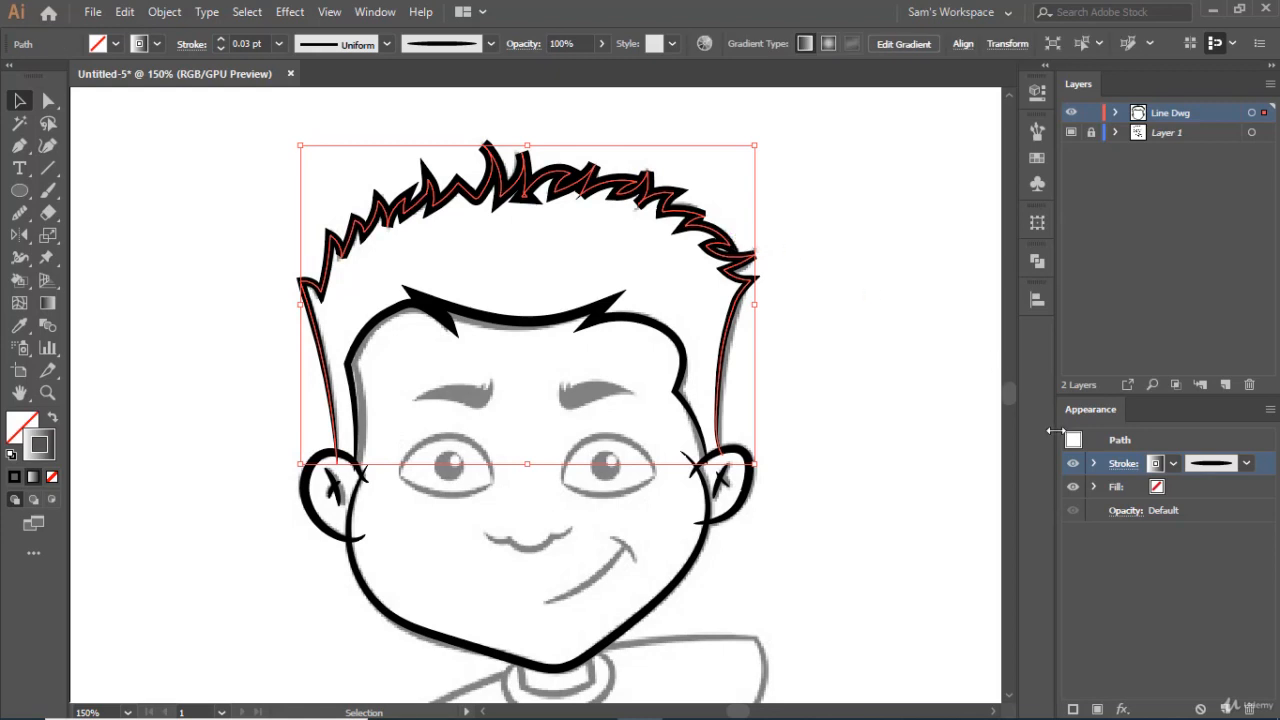
{"action": "left_click", "coordinate": [1123, 465]}
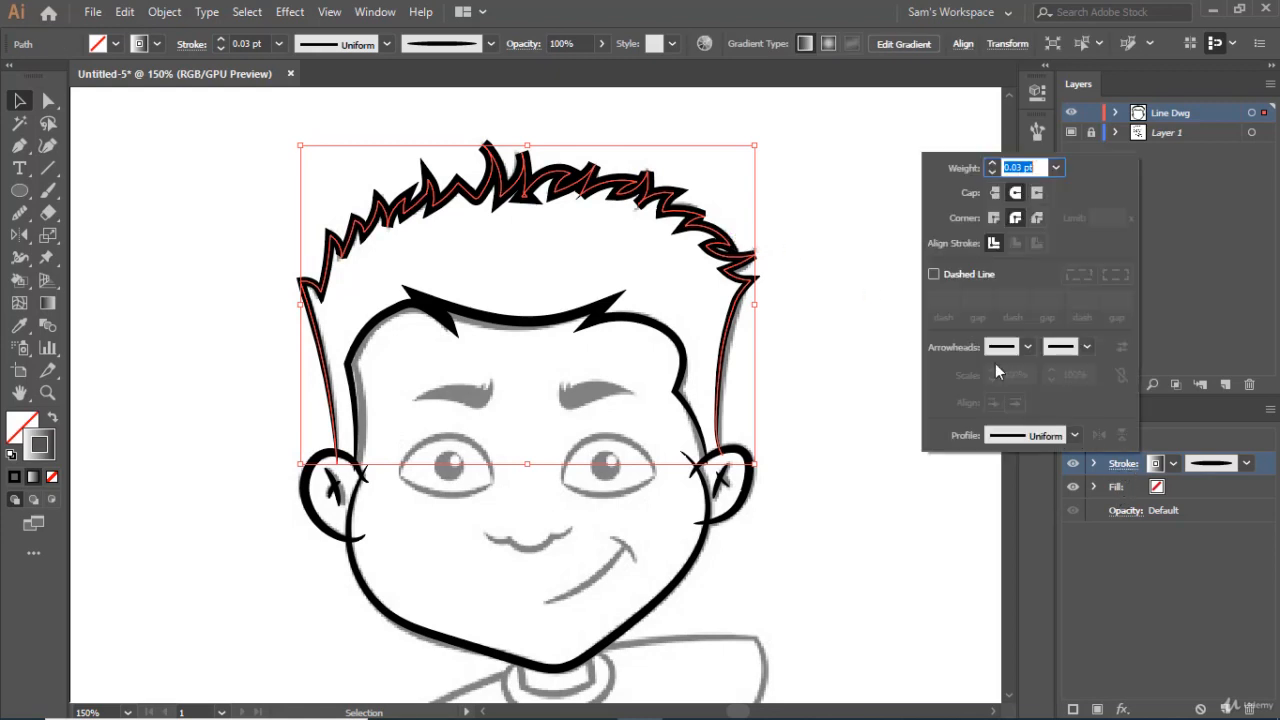
{"action": "left_click", "coordinate": [993, 194]}
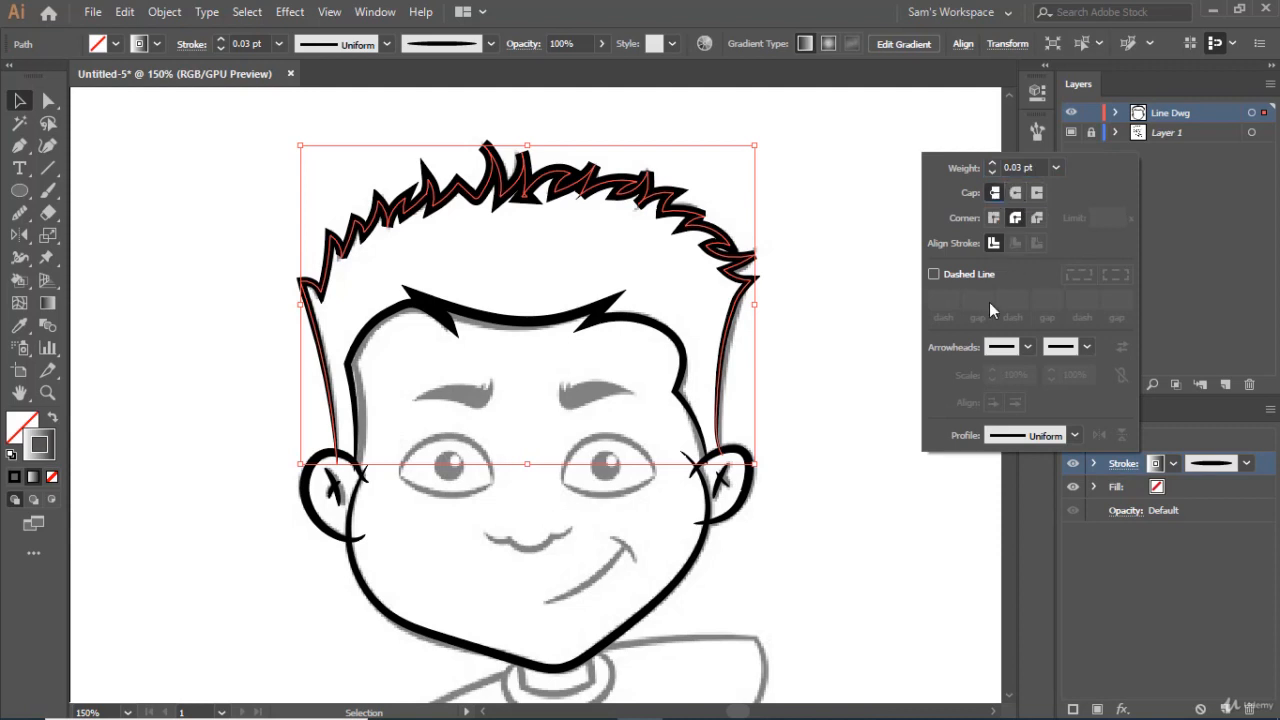
{"action": "left_click", "coordinate": [996, 219]}
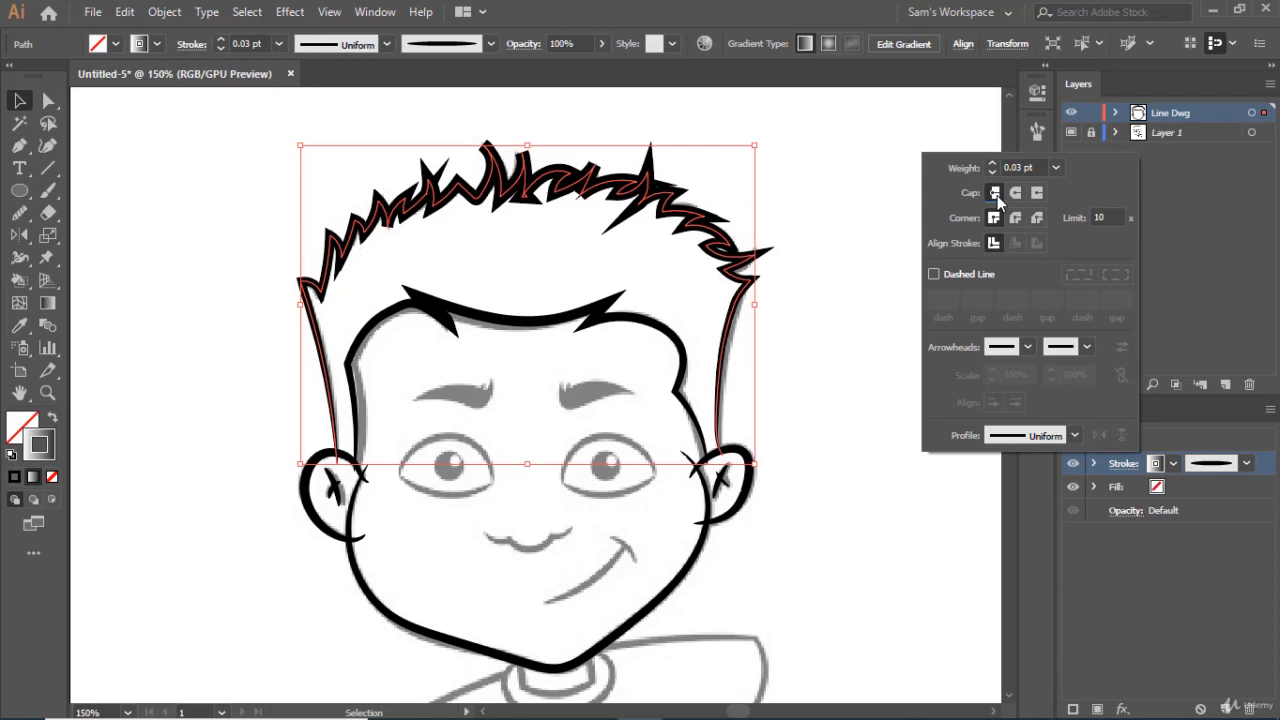
{"action": "left_click", "coordinate": [1016, 195]}
{"action": "left_click", "coordinate": [863, 293]}
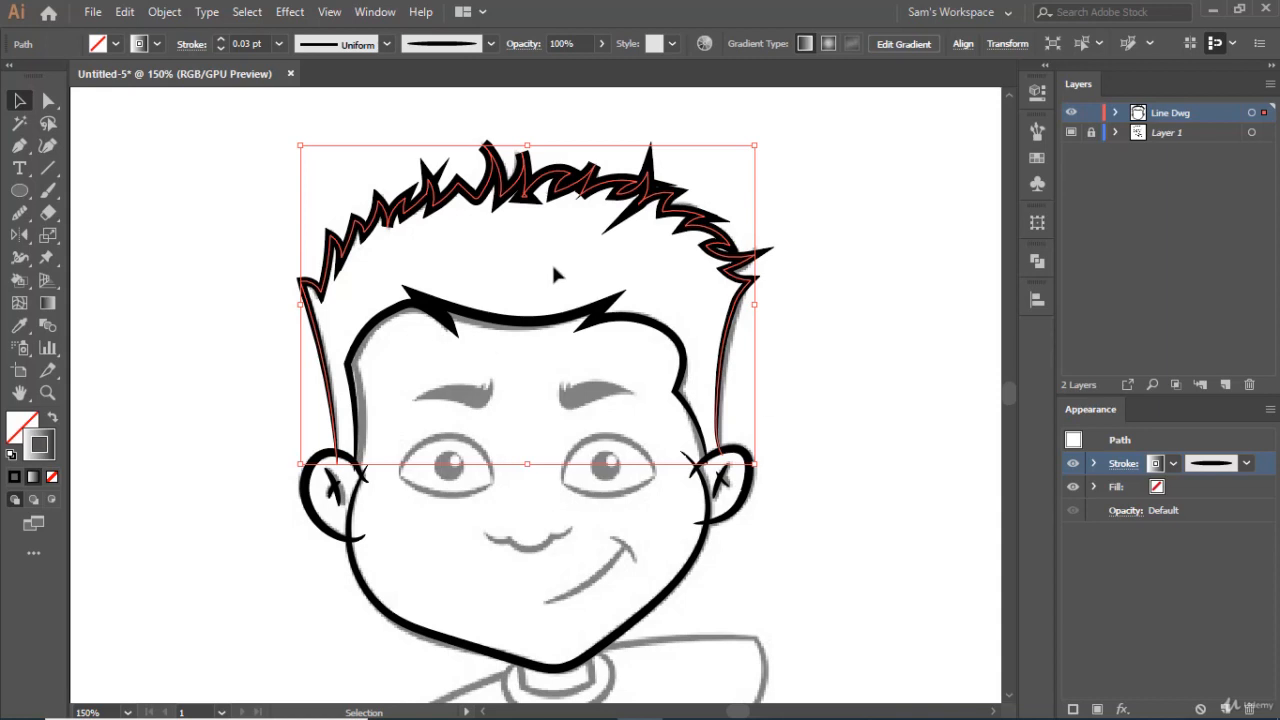
- Trace the outline of the eyebrow on the right side of the face with the Paintbrush, including its spiky inner end
{"action": "scroll", "coordinate": [555, 273], "scroll_direction": "down", "scroll_amount": 5}
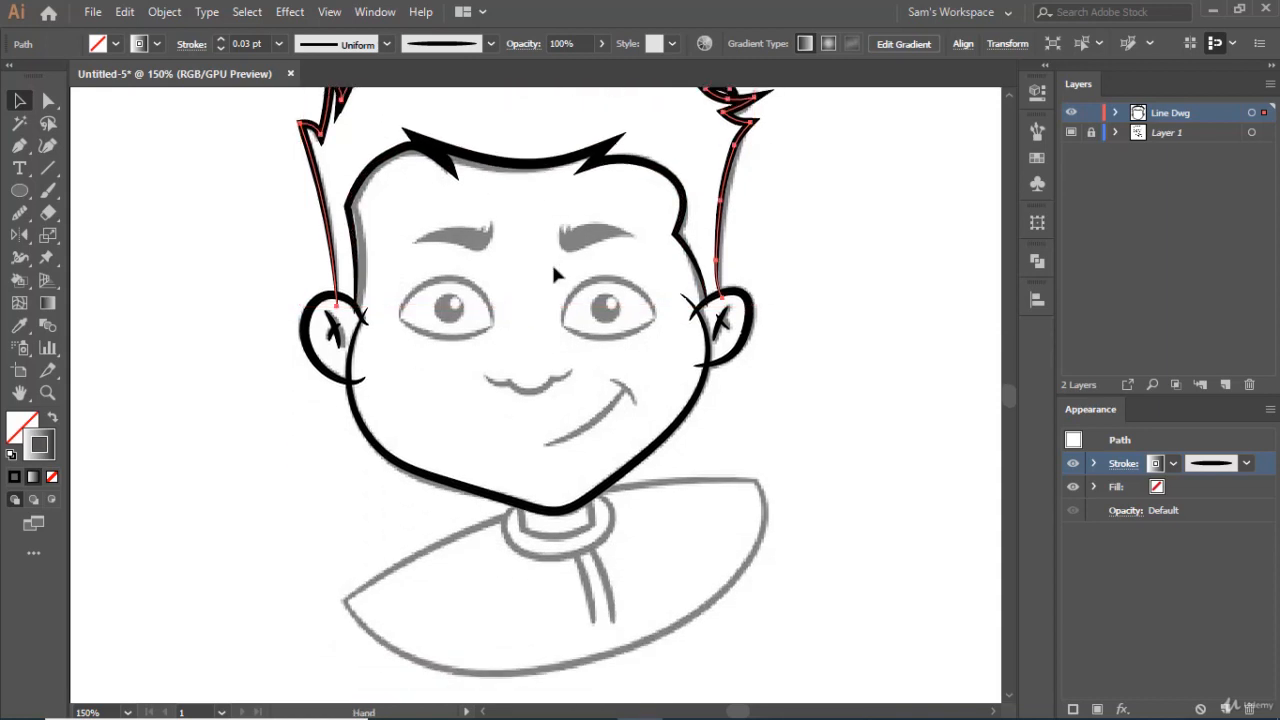
{"action": "scroll", "coordinate": [551, 261], "scroll_direction": "up", "scroll_amount": 2}
{"action": "scroll", "coordinate": [479, 455], "scroll_direction": "up", "scroll_amount": 1}
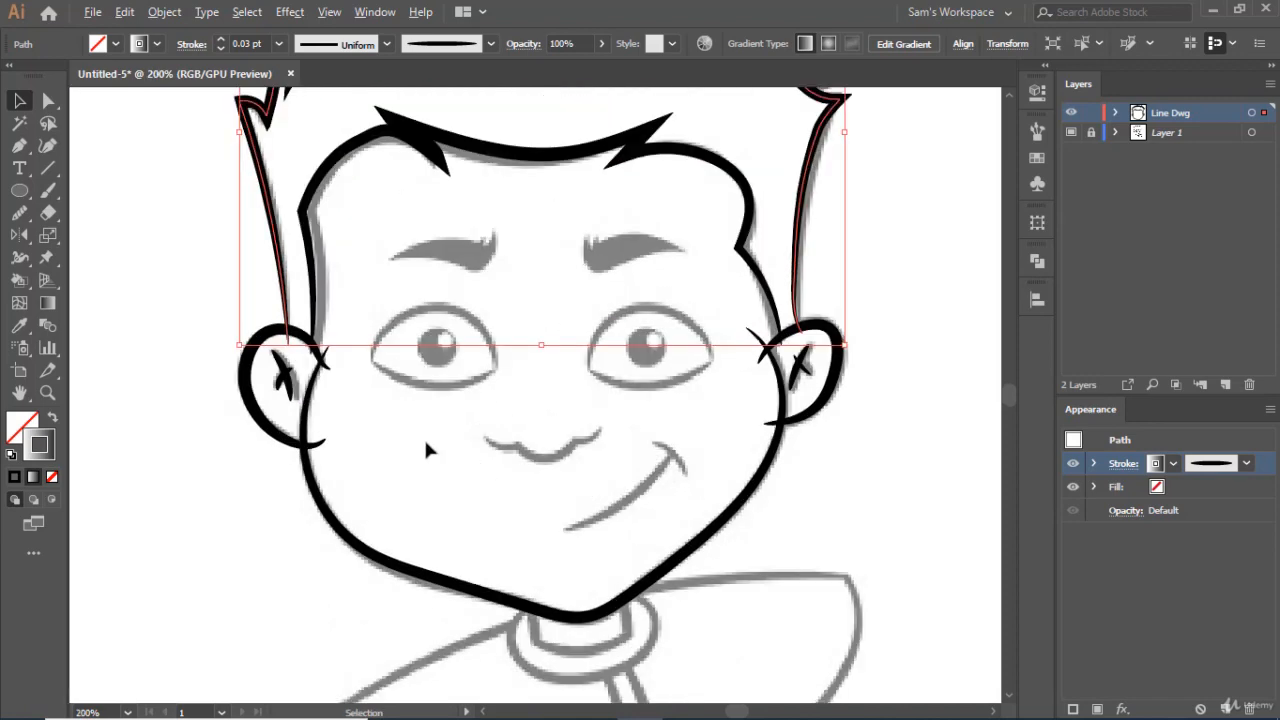
{"action": "scroll", "coordinate": [542, 268], "scroll_direction": "up", "scroll_amount": 2}
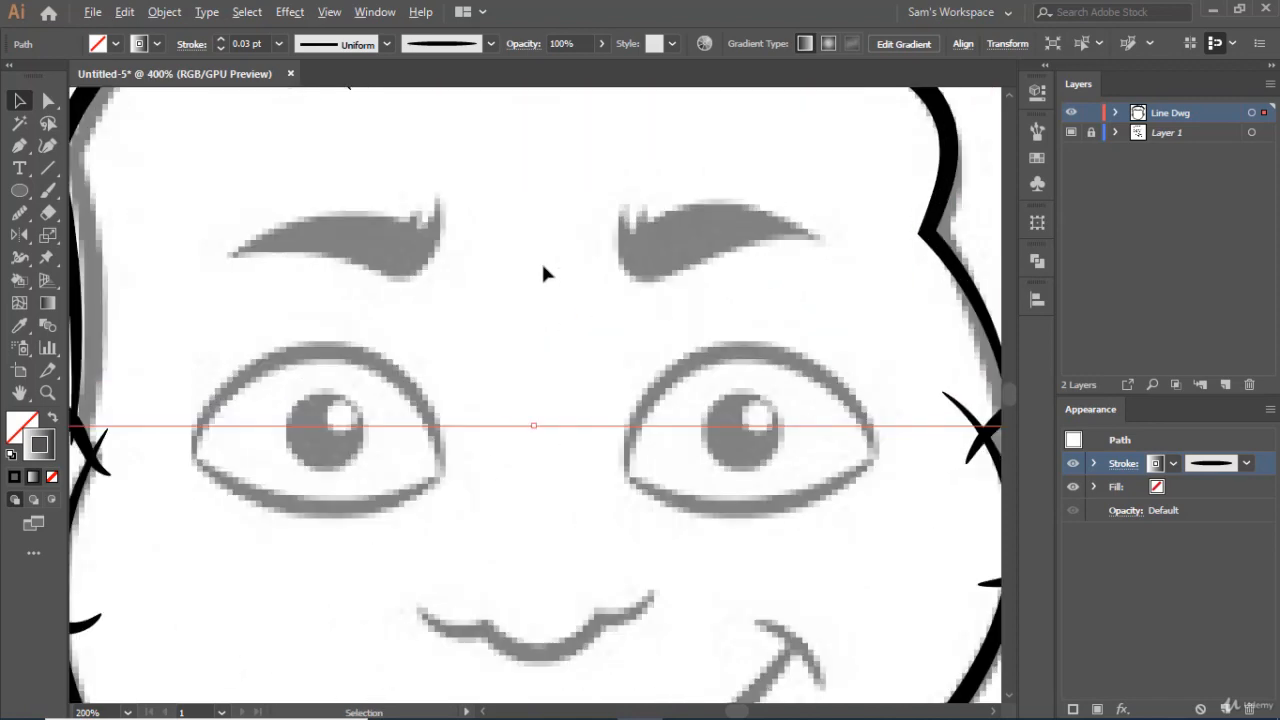
{"action": "left_click", "coordinate": [48, 191]}
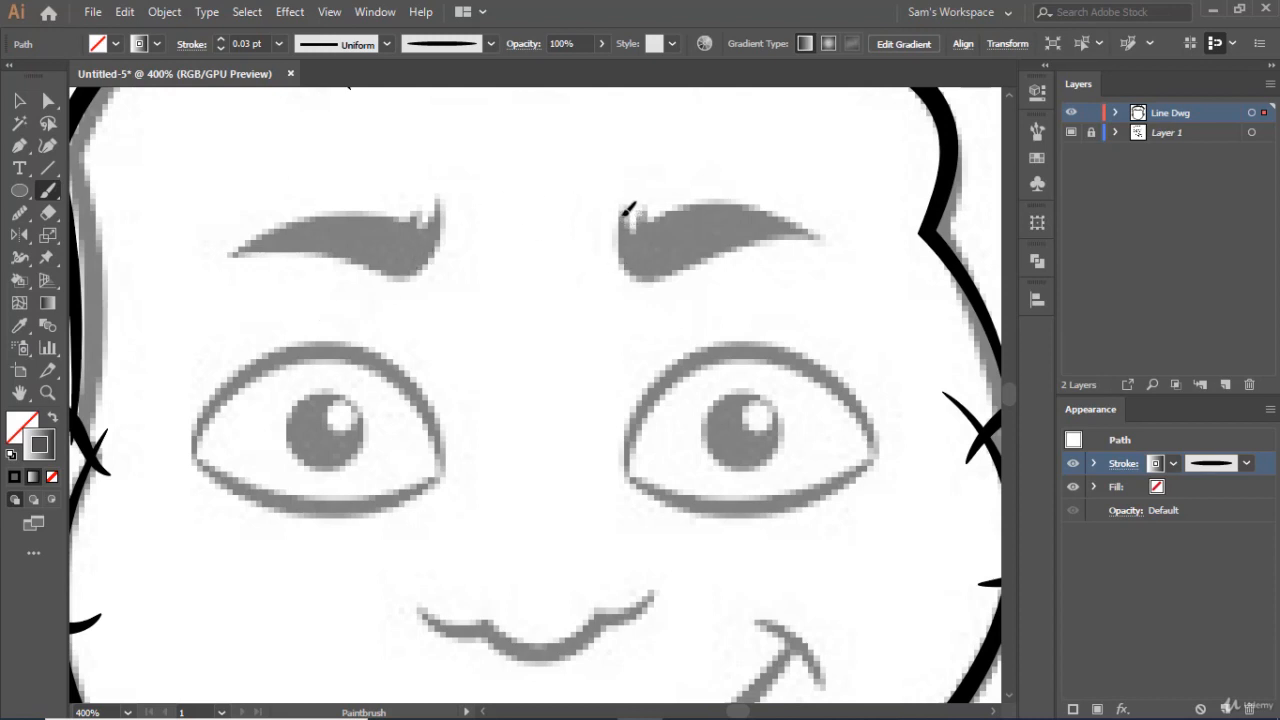
{"action": "mouse_move", "coordinate": [622, 213]}
{"action": "left_mouse_down"}
{"action": "mouse_move", "coordinate": [620, 262]}
{"action": "mouse_move", "coordinate": [640, 284]}
{"action": "mouse_move", "coordinate": [826, 236]}
{"action": "mouse_move", "coordinate": [820, 218]}
{"action": "mouse_move", "coordinate": [760, 210]}
{"action": "mouse_move", "coordinate": [688, 210]}
{"action": "mouse_move", "coordinate": [650, 232]}
{"action": "mouse_move", "coordinate": [652, 207]}
{"action": "mouse_move", "coordinate": [630, 240]}
{"action": "mouse_move", "coordinate": [626, 208]}
{"action": "mouse_move", "coordinate": [644, 199]}
{"action": "left_mouse_up"}
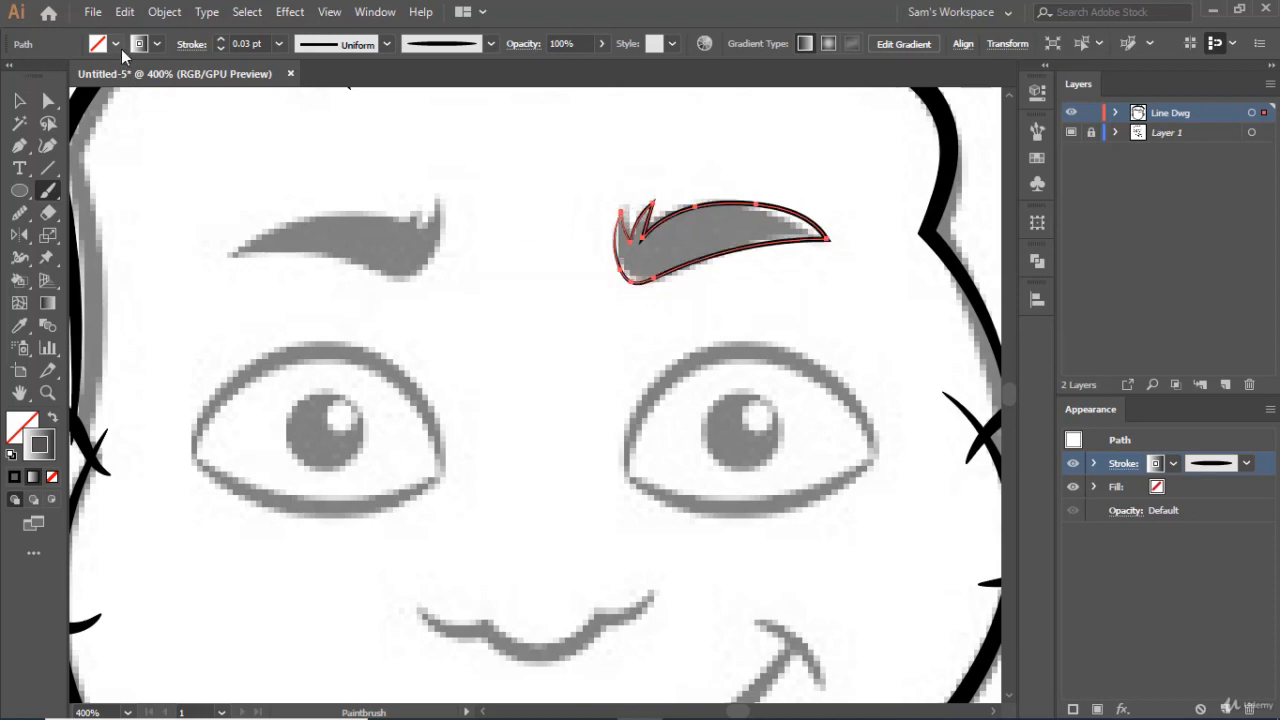
- Fill the traced eyebrow with black and remove its stroke
{"action": "left_click", "coordinate": [114, 44]}
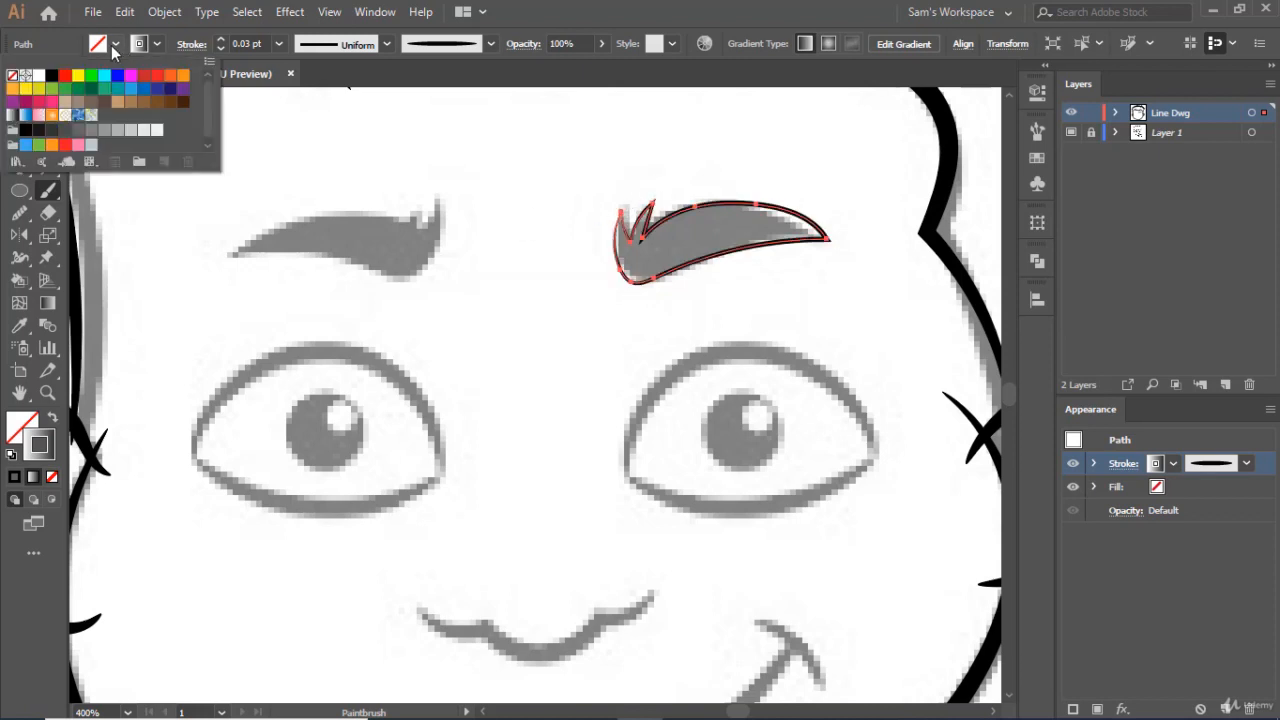
{"action": "left_click", "coordinate": [51, 75]}
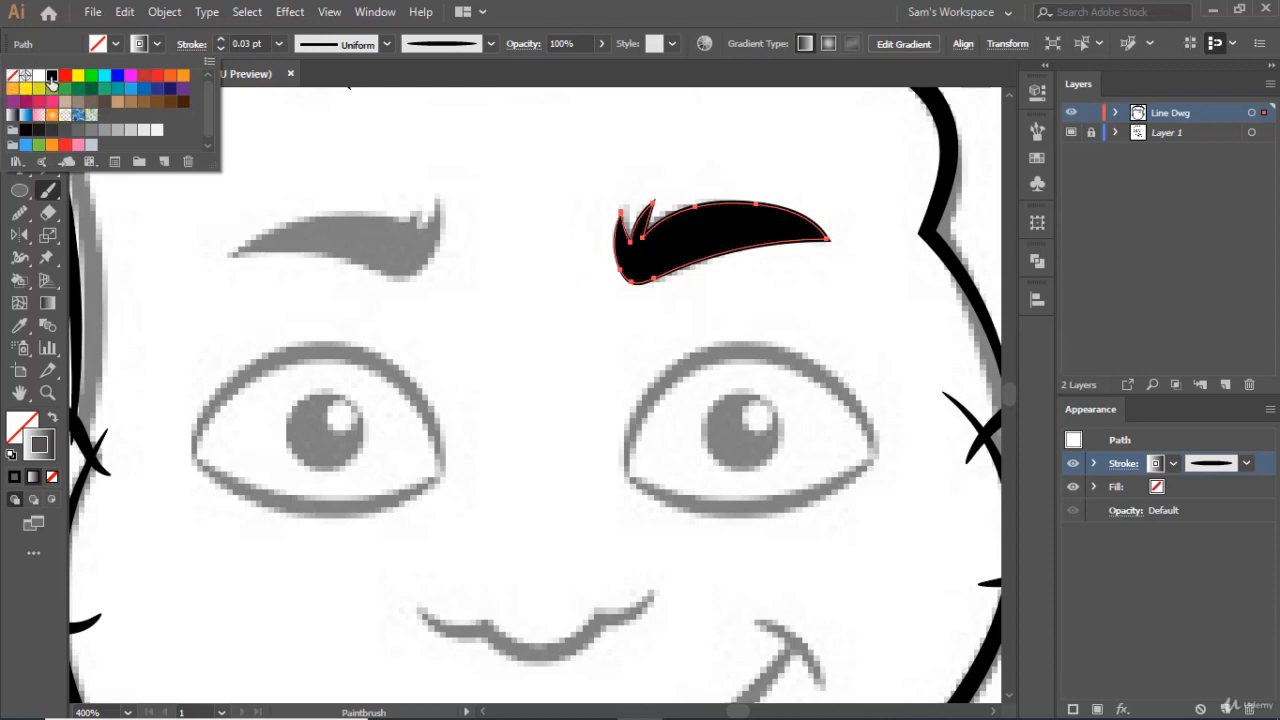
{"action": "left_click", "coordinate": [158, 47]}
{"action": "left_click", "coordinate": [158, 47]}
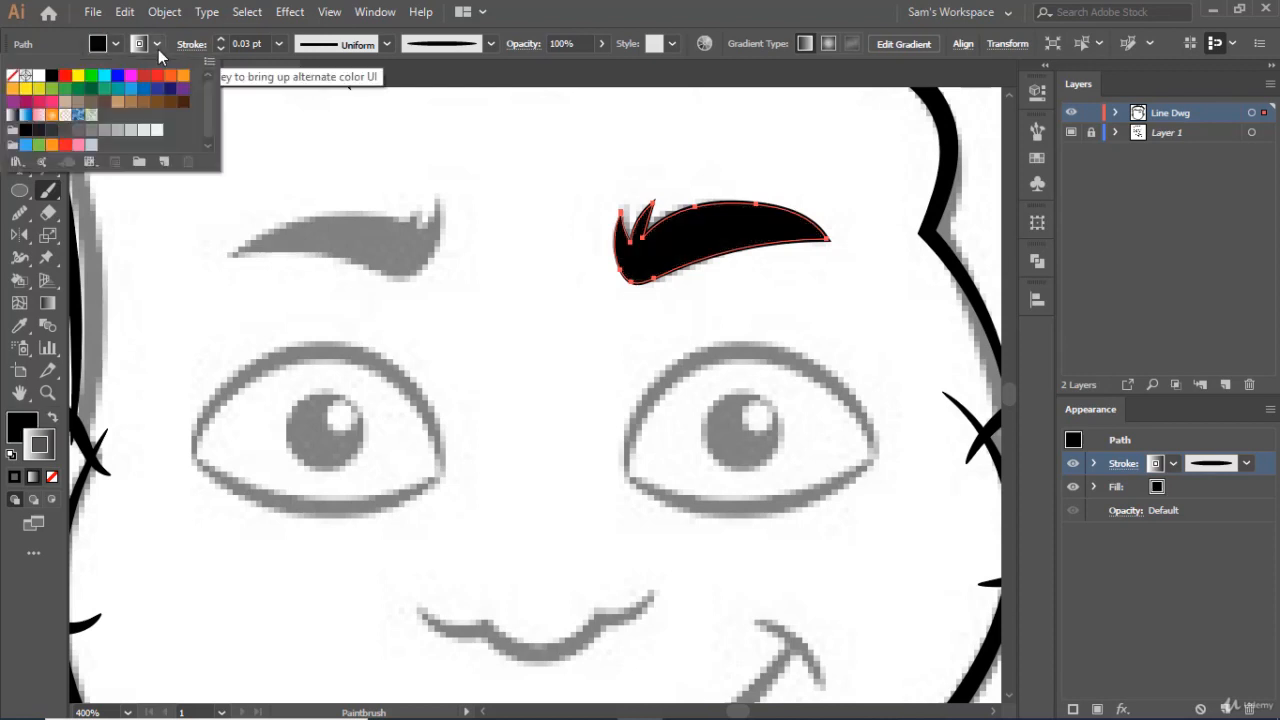
{"action": "left_click", "coordinate": [12, 76]}
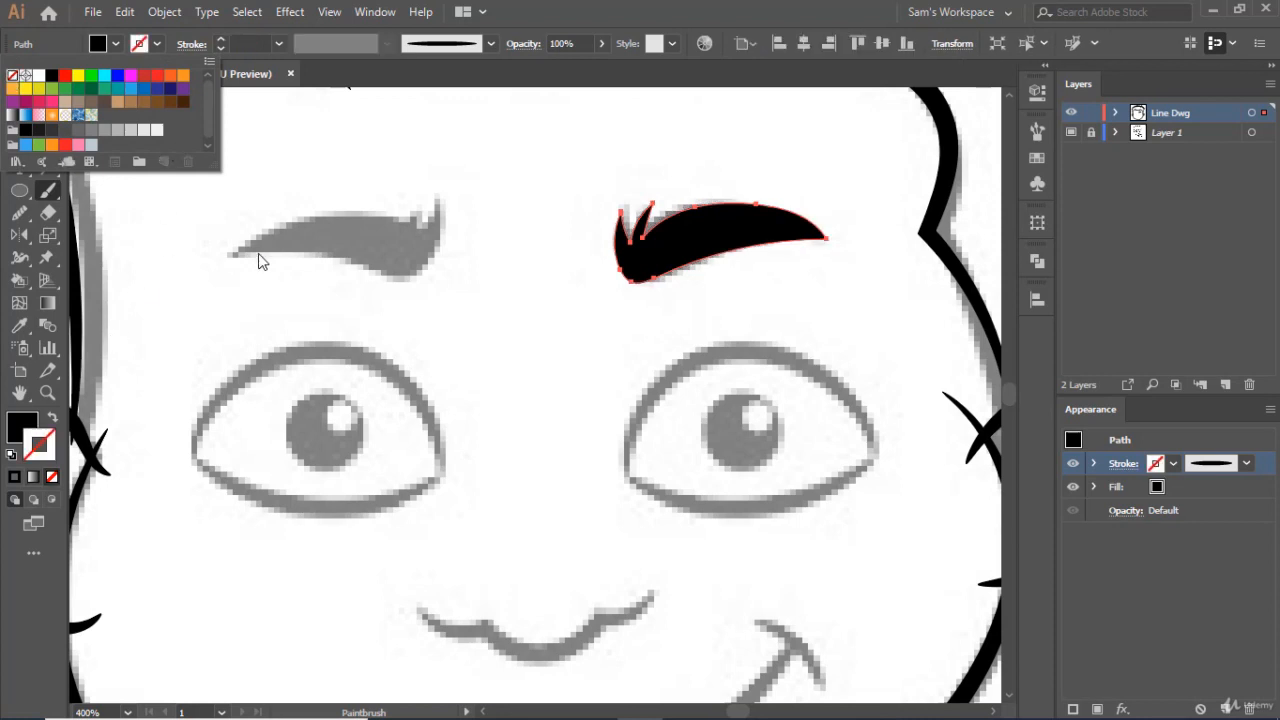
{"action": "left_click", "coordinate": [563, 9]}
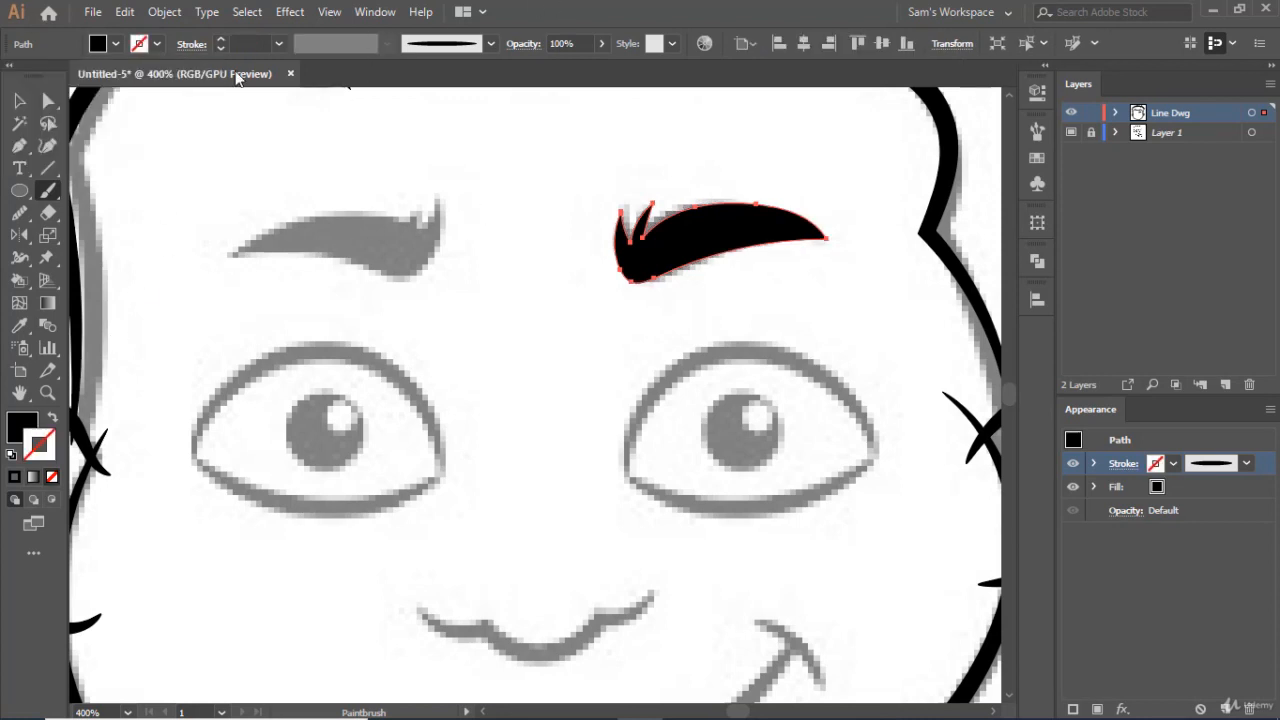
- Reflect a copy of the black eyebrow across the face's centre onto the sketched left eyebrow
{"action": "left_click", "coordinate": [18, 237]}
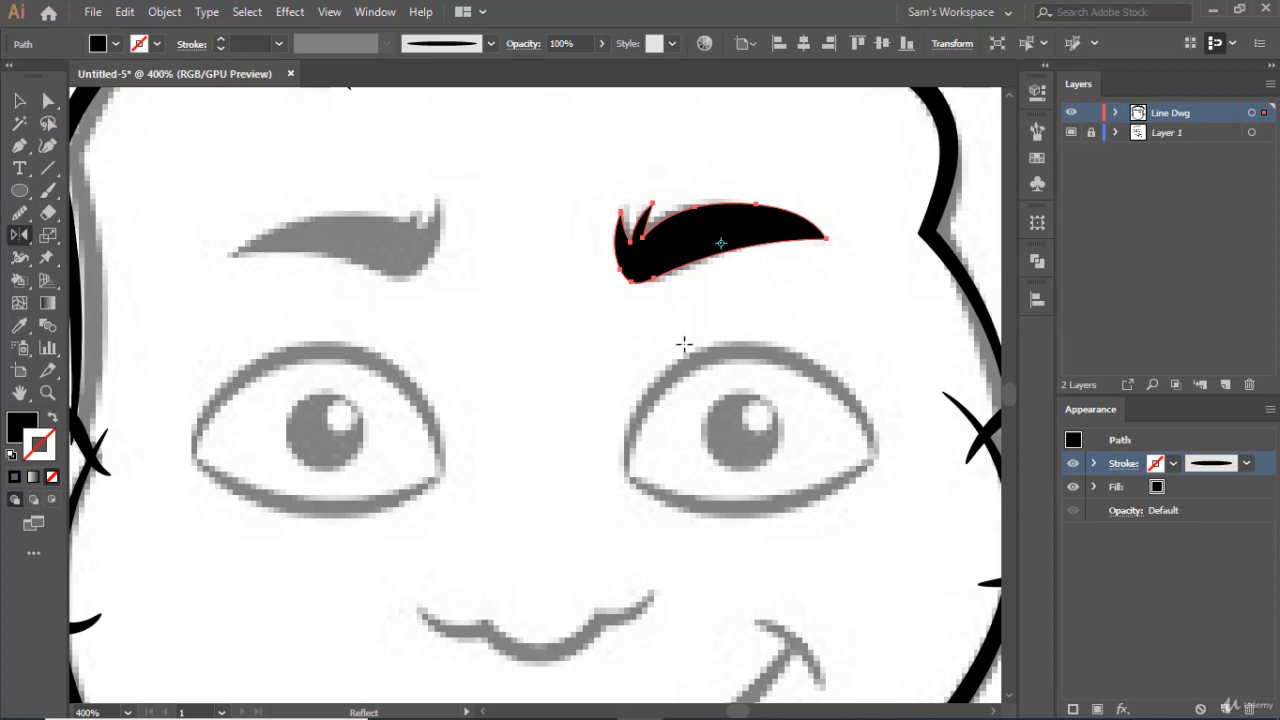
{"action": "left_click_drag", "start_coordinate": [721, 242], "coordinate": [620, 283]}
{"action": "left_click_drag", "start_coordinate": [614, 284], "coordinate": [518, 284]}
{"action": "left_click_drag", "start_coordinate": [694, 246], "coordinate": [445, 268]}
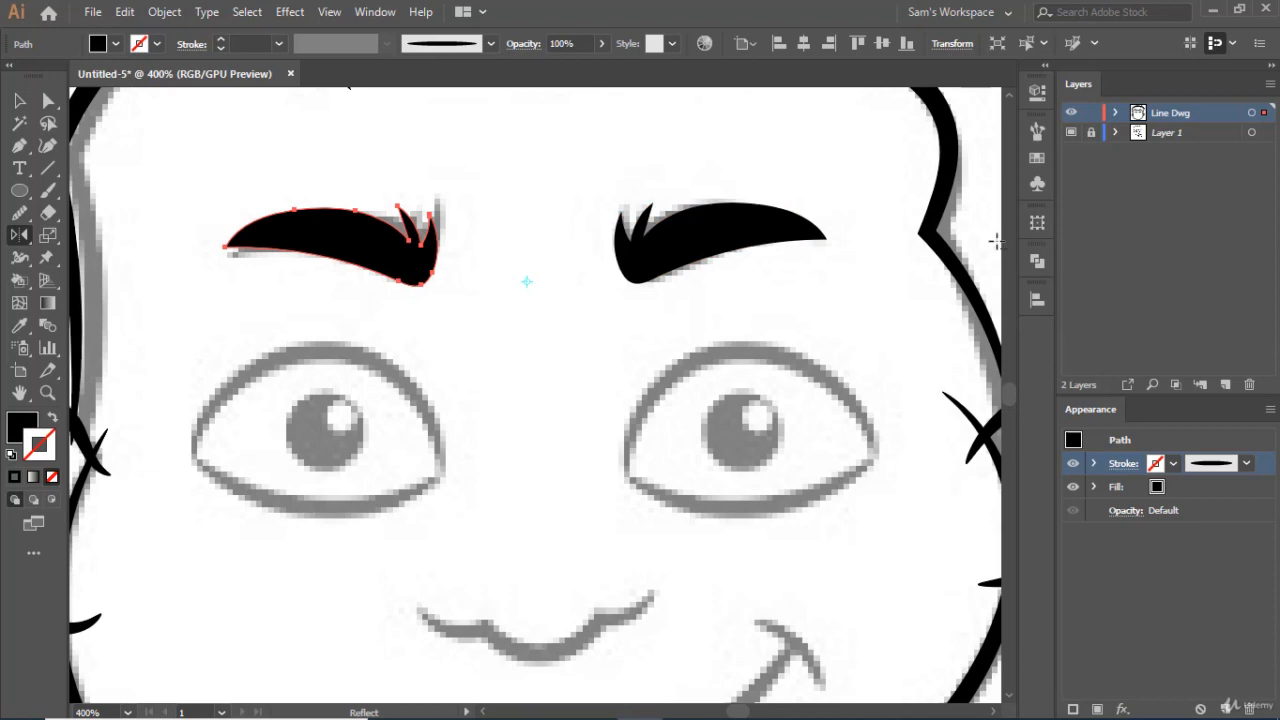
- Trace the upper lid of the eye on the right side with the Paintbrush, using a black stroke and no fill
{"action": "scroll", "coordinate": [996, 240], "scroll_direction": "down", "scroll_amount": 2}
{"action": "scroll", "coordinate": [996, 240], "scroll_direction": "down", "scroll_amount": 5}
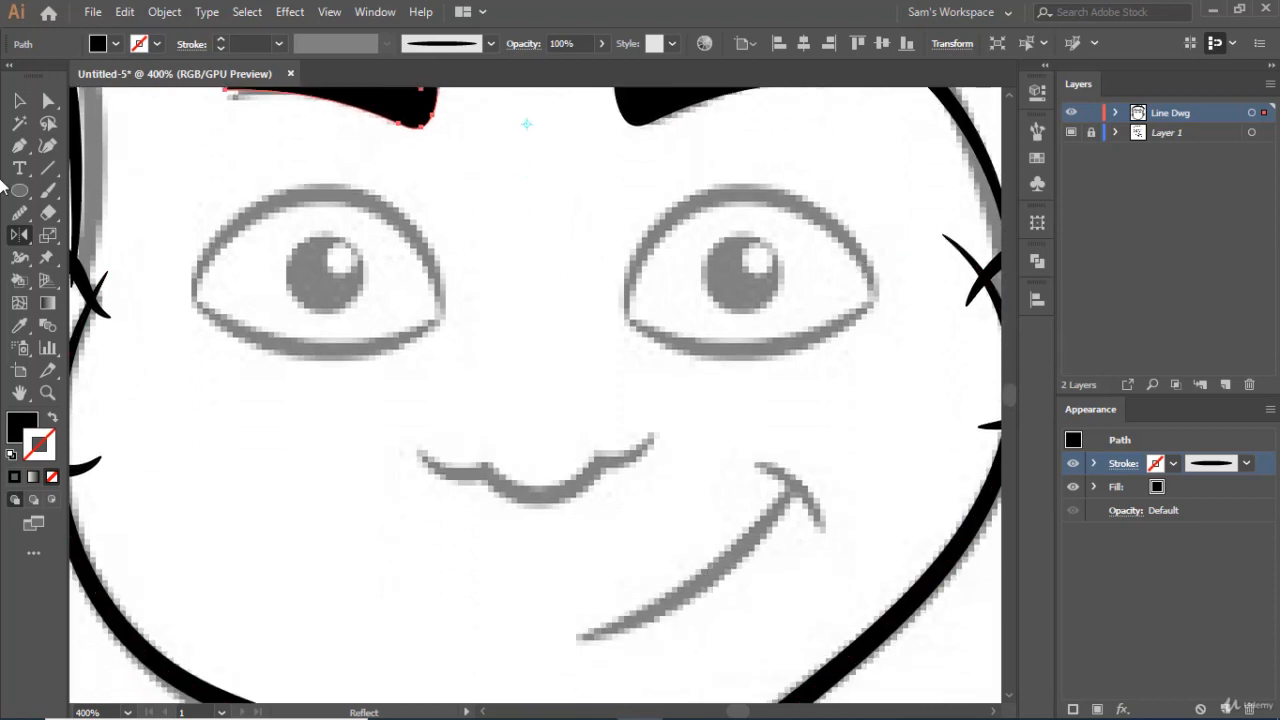
{"action": "left_click", "coordinate": [49, 192]}
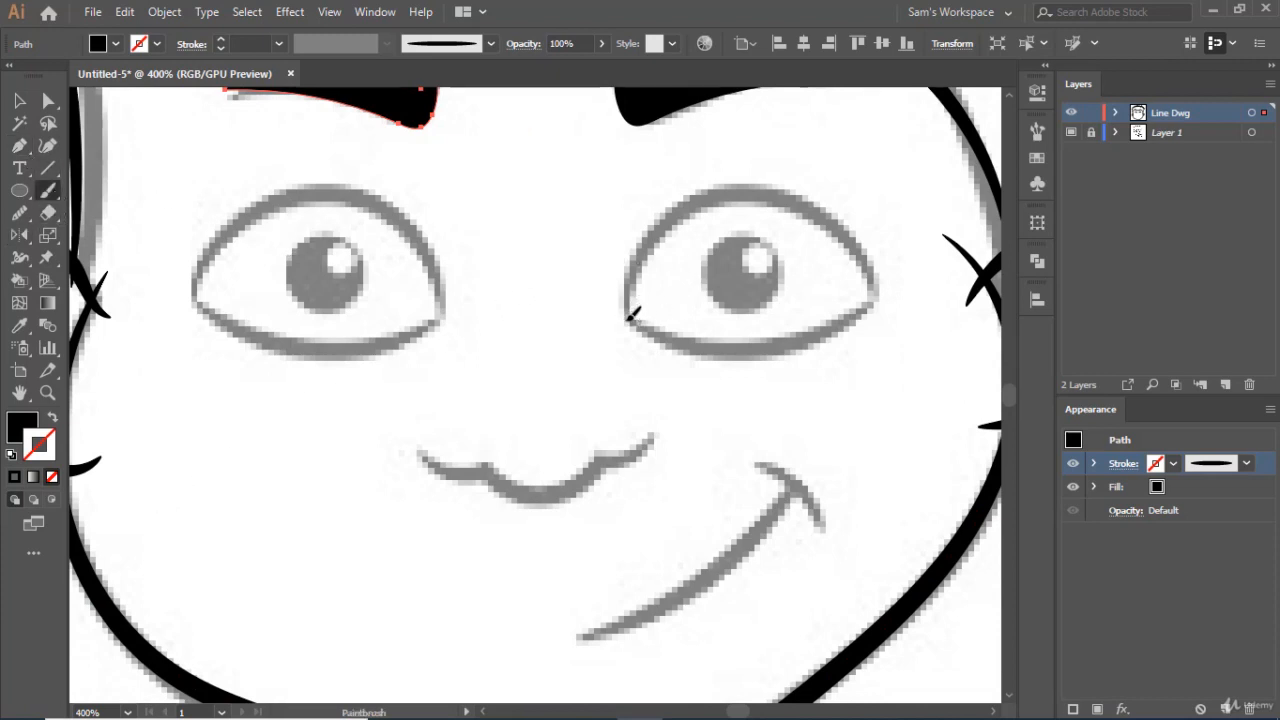
{"action": "mouse_move", "coordinate": [630, 316]}
{"action": "left_mouse_down"}
{"action": "mouse_move", "coordinate": [689, 217]}
{"action": "mouse_move", "coordinate": [741, 203]}
{"action": "mouse_move", "coordinate": [808, 210]}
{"action": "mouse_move", "coordinate": [846, 240]}
{"action": "mouse_move", "coordinate": [880, 302]}
{"action": "mouse_move", "coordinate": [870, 322]}
{"action": "left_mouse_up"}
{"action": "key", "text": "shift+x"}
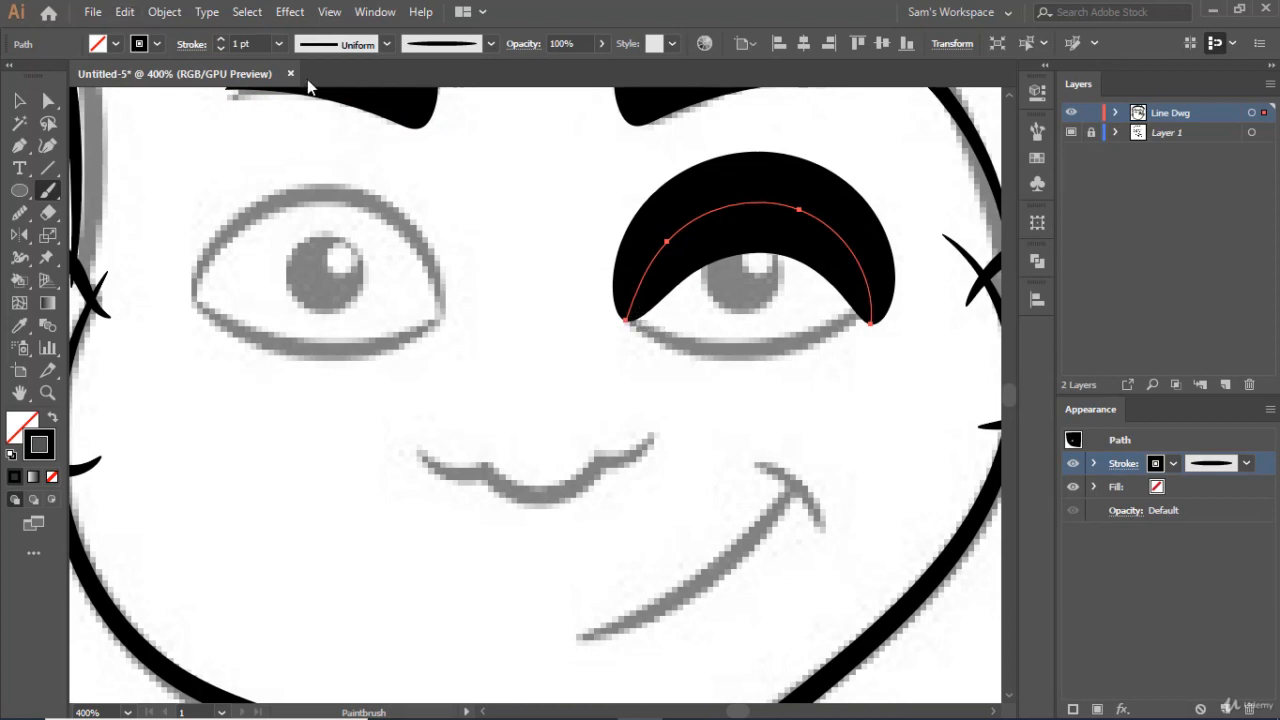
- Set the upper lid's stroke weight to 0.05 pt and trace the same eye's lower lid from corner to corner
{"action": "left_click", "coordinate": [256, 44]}
{"action": "left_click_drag", "start_coordinate": [256, 44], "coordinate": [128, 60]}
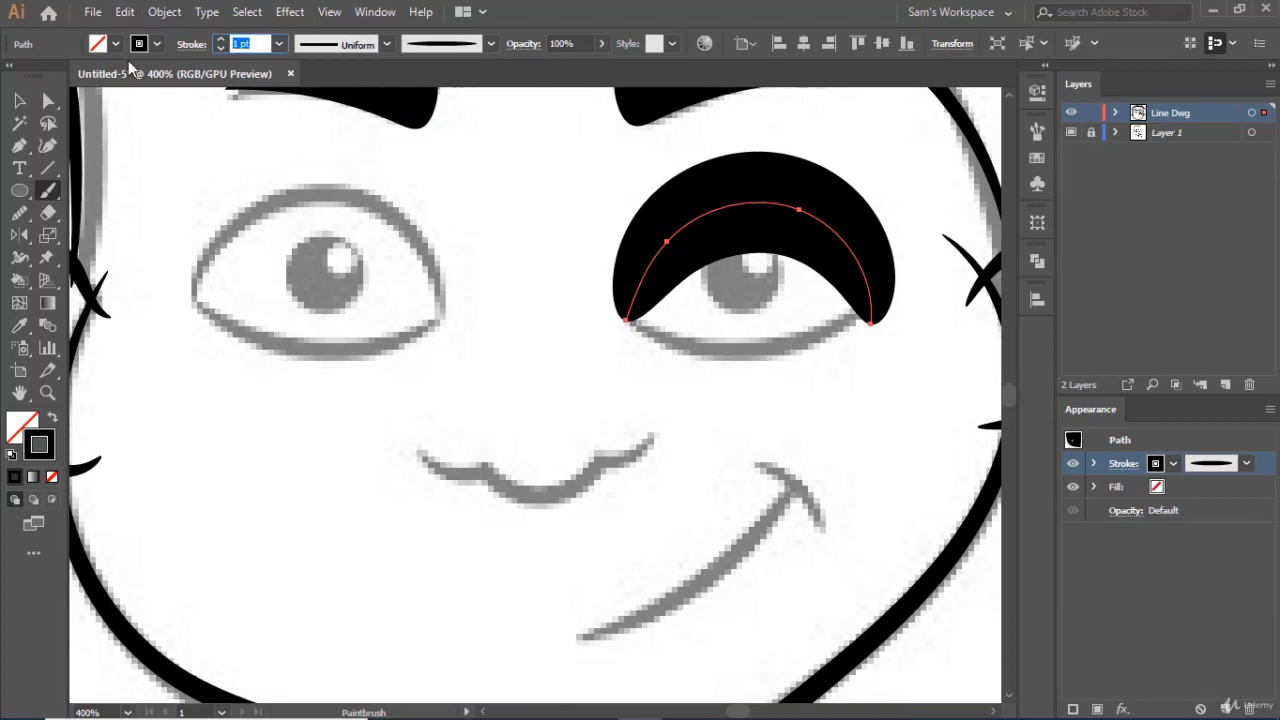
{"action": "type", "text": "0.05"}
{"action": "key", "text": "Return"}
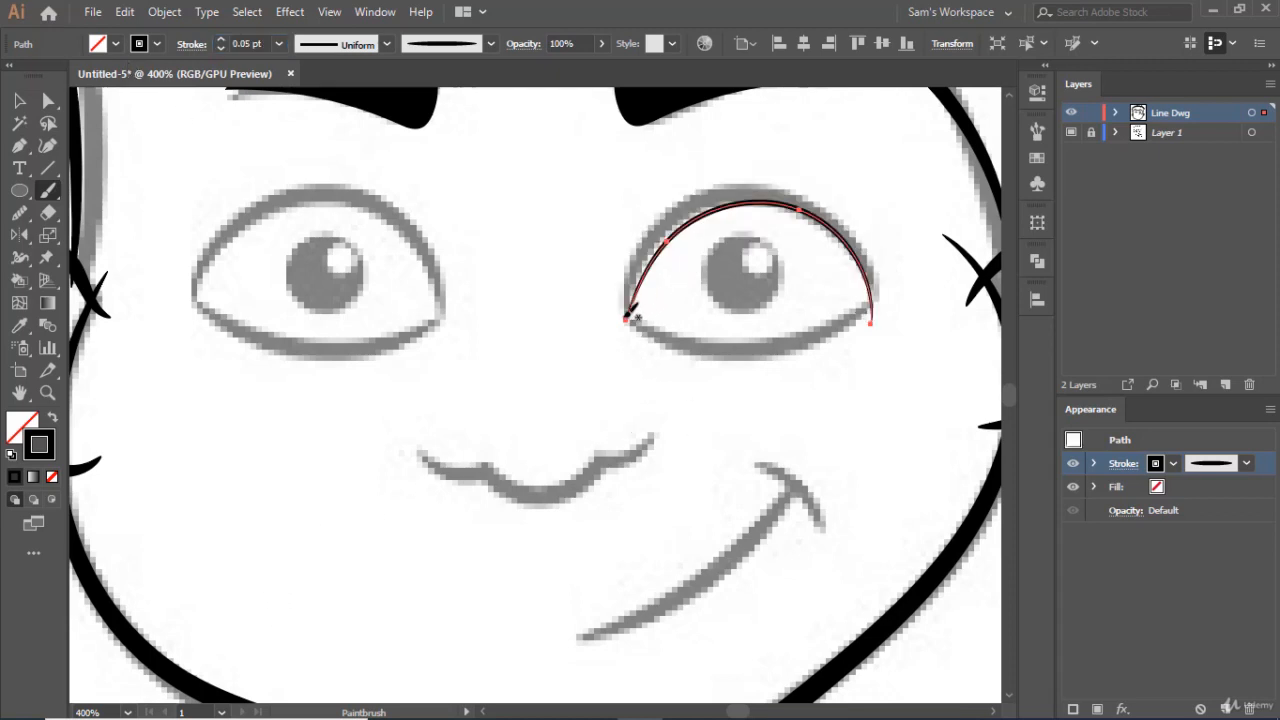
{"action": "mouse_move", "coordinate": [617, 309]}
{"action": "left_mouse_down"}
{"action": "mouse_move", "coordinate": [682, 343]}
{"action": "mouse_move", "coordinate": [763, 348]}
{"action": "mouse_move", "coordinate": [814, 341]}
{"action": "mouse_move", "coordinate": [887, 292]}
{"action": "left_mouse_up"}
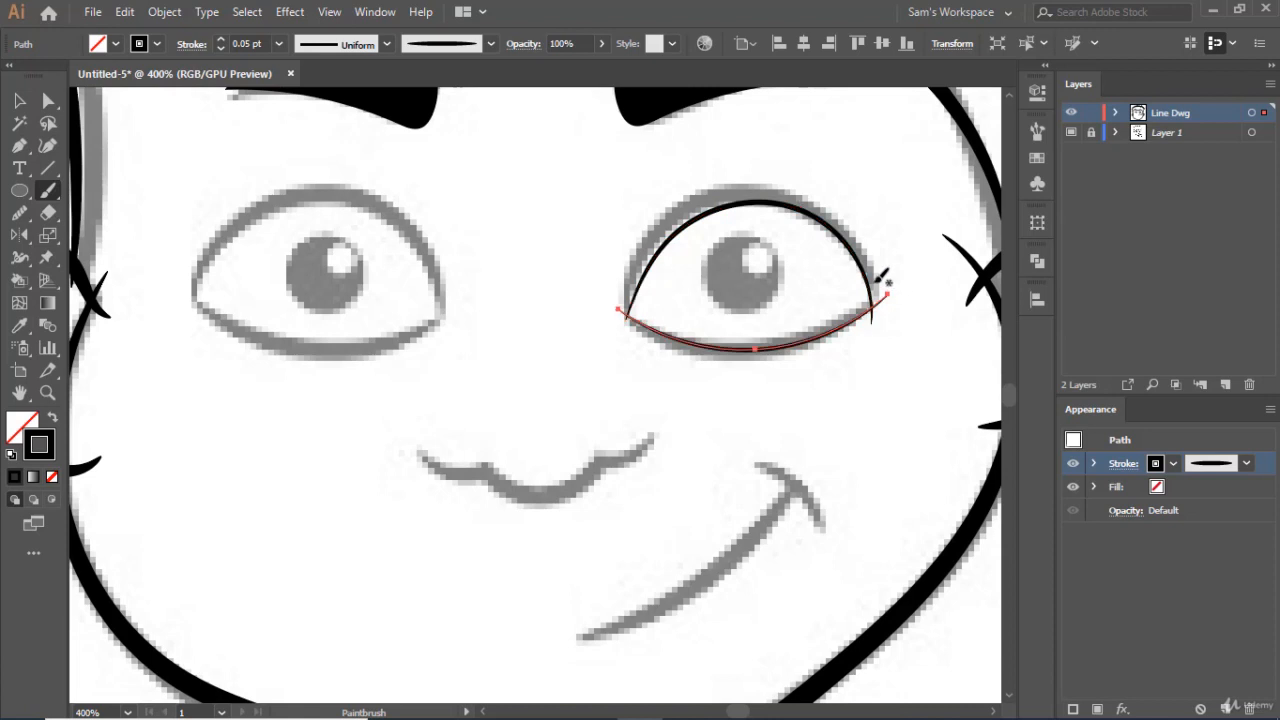
- Select the upper and lower lid paths together and set their stroke weight to 0.08 pt
{"action": "key", "text": "v"}
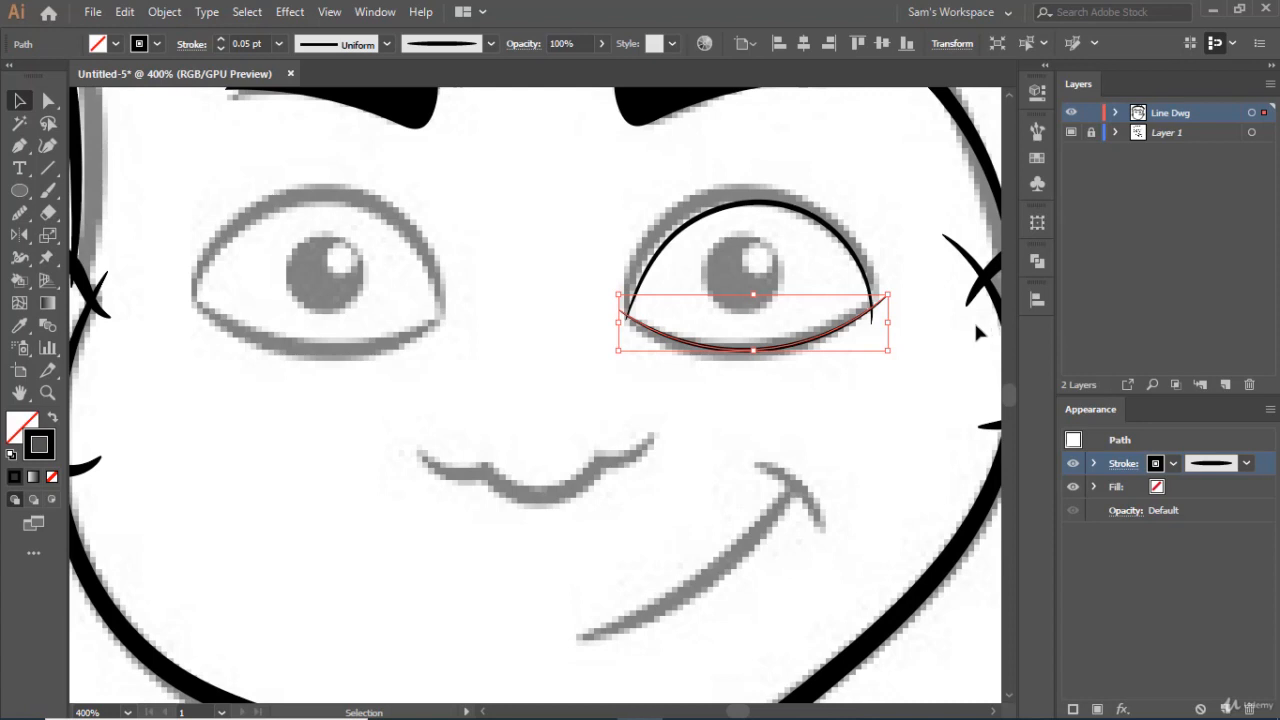
{"action": "left_click", "coordinate": [749, 206], "text": "shift"}
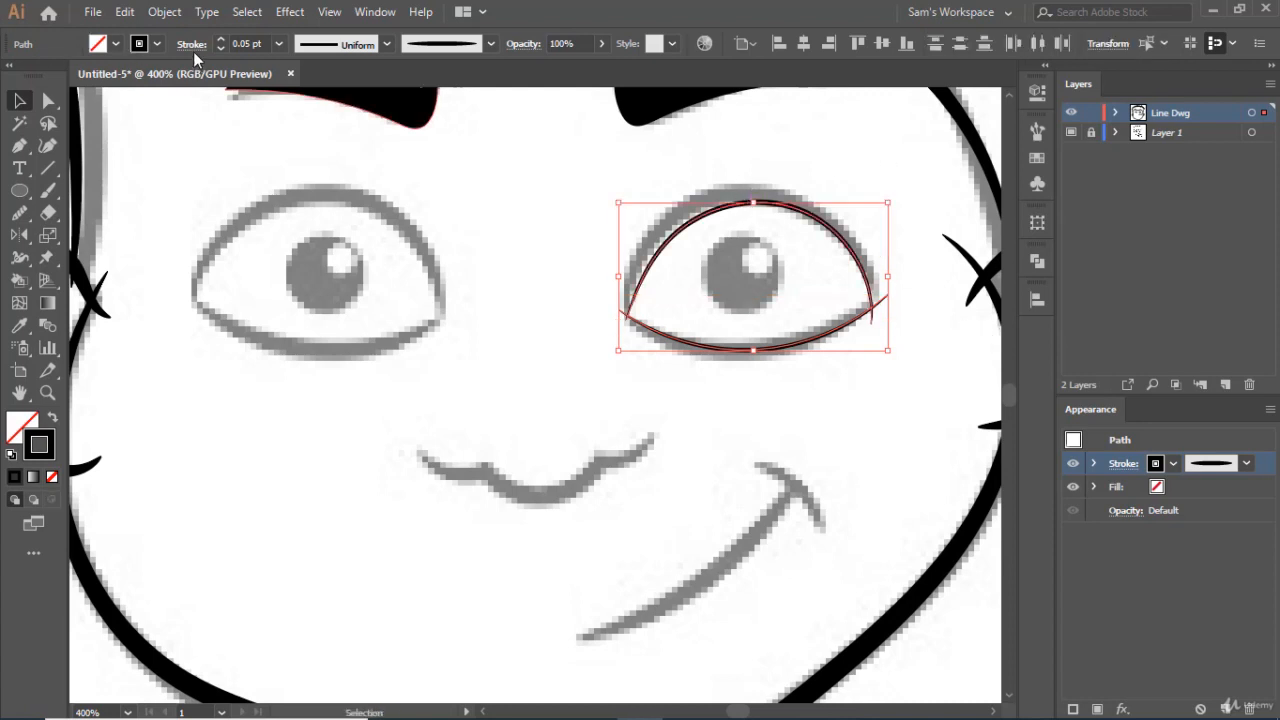
{"action": "left_click", "coordinate": [256, 43]}
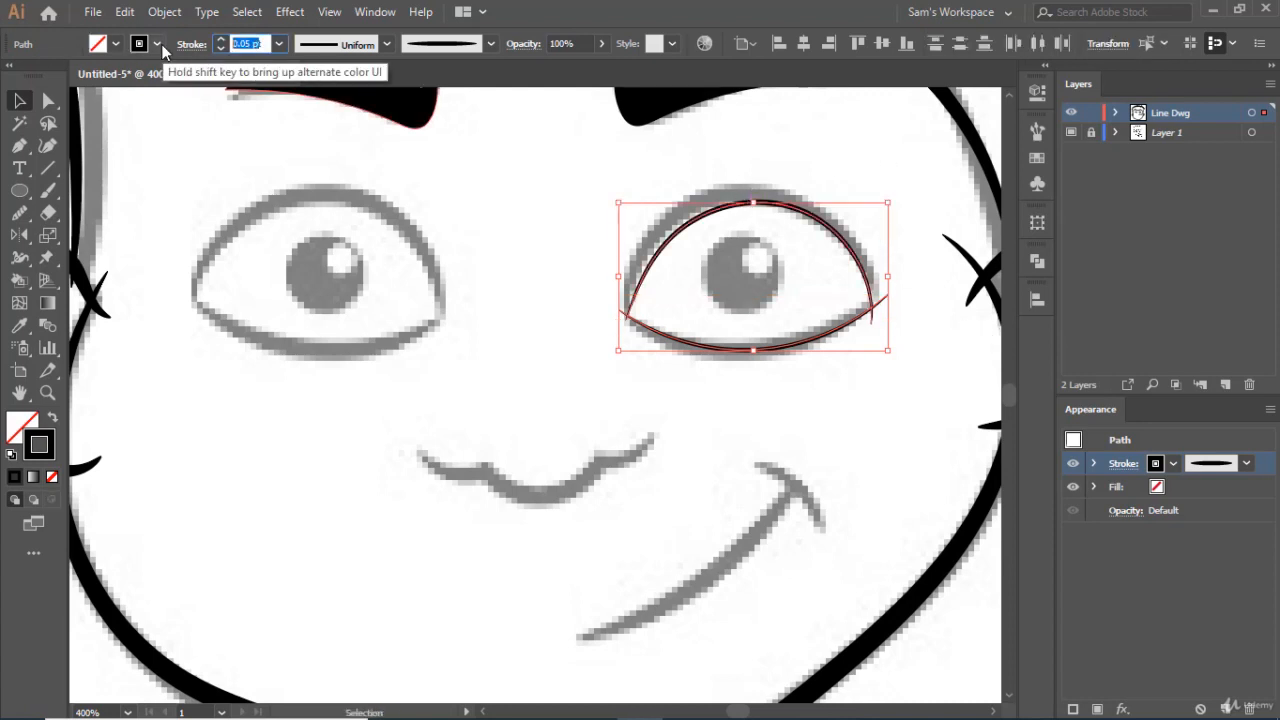
{"action": "type", "text": ".4"}
{"action": "key", "text": "Return"}
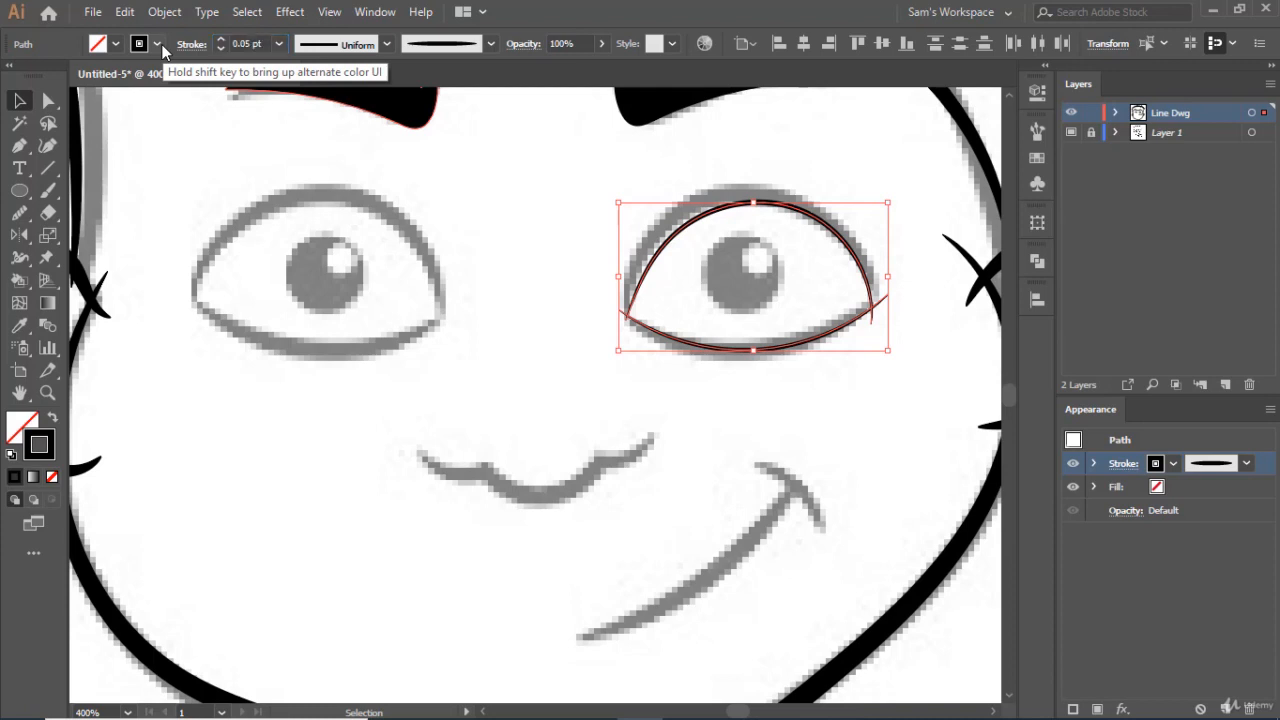
{"action": "left_click", "coordinate": [248, 44]}
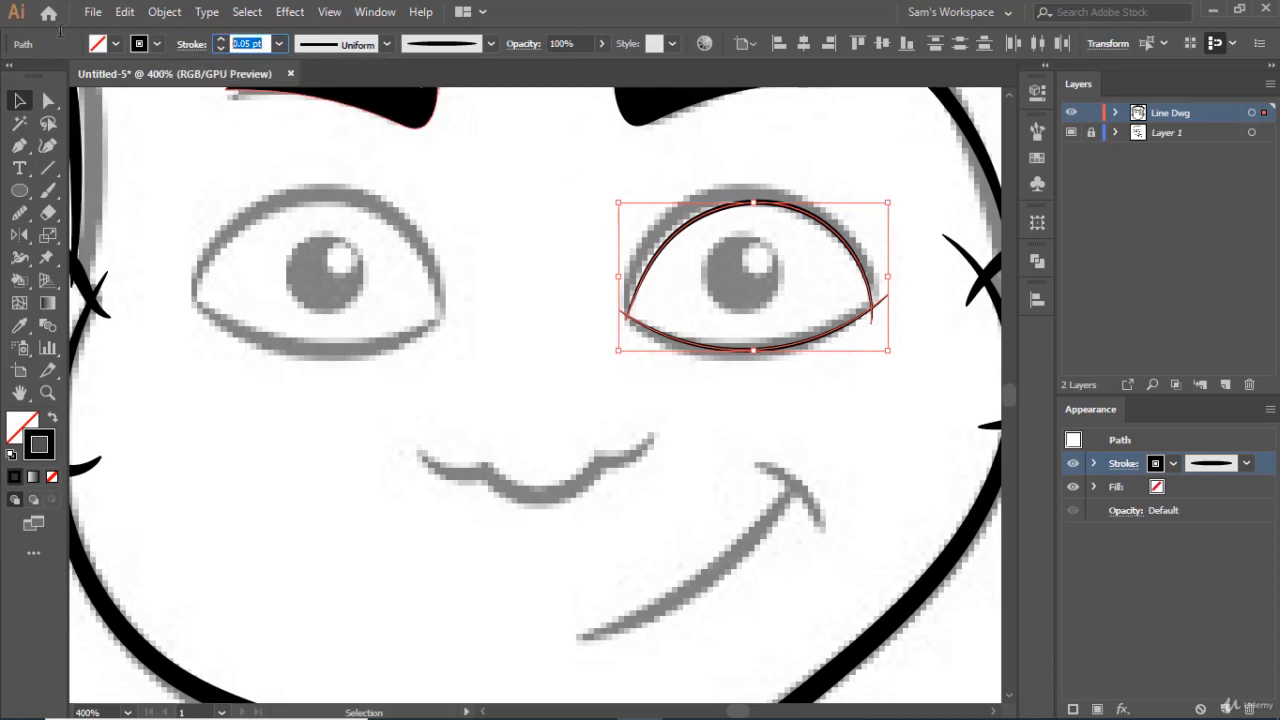
{"action": "type", "text": "."}
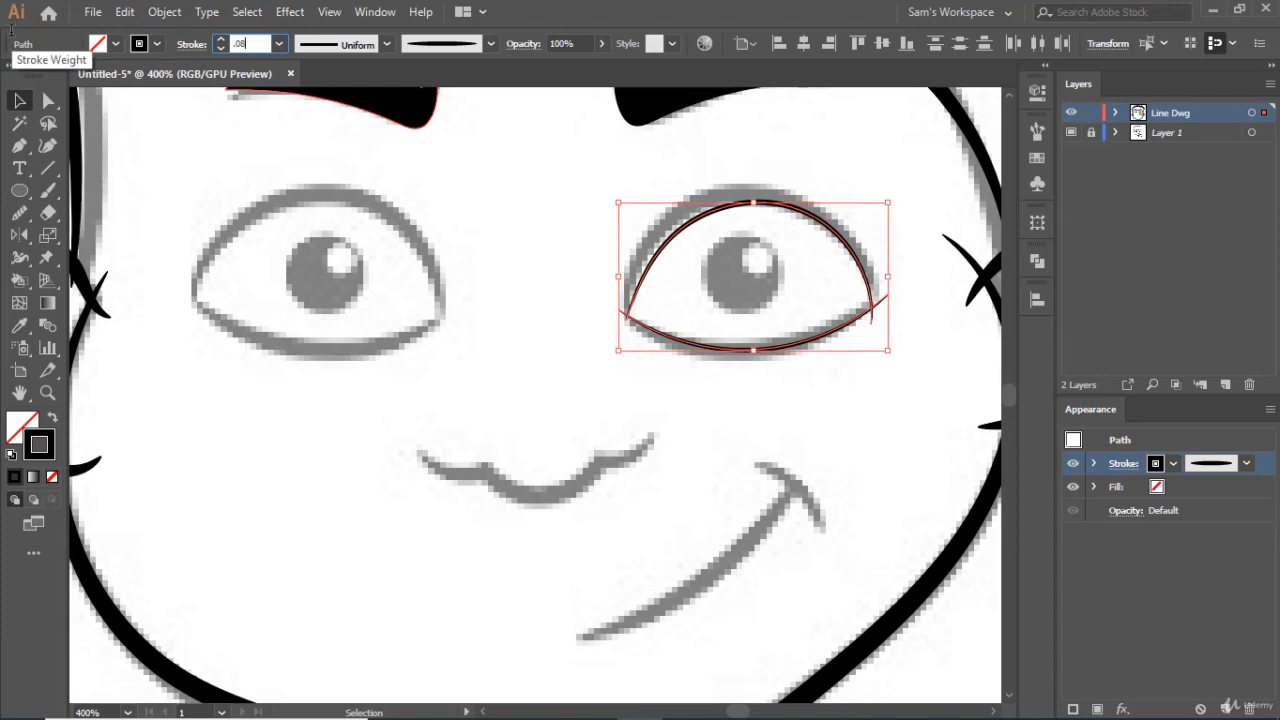
{"action": "type", "text": "08"}
{"action": "key", "text": "Return"}
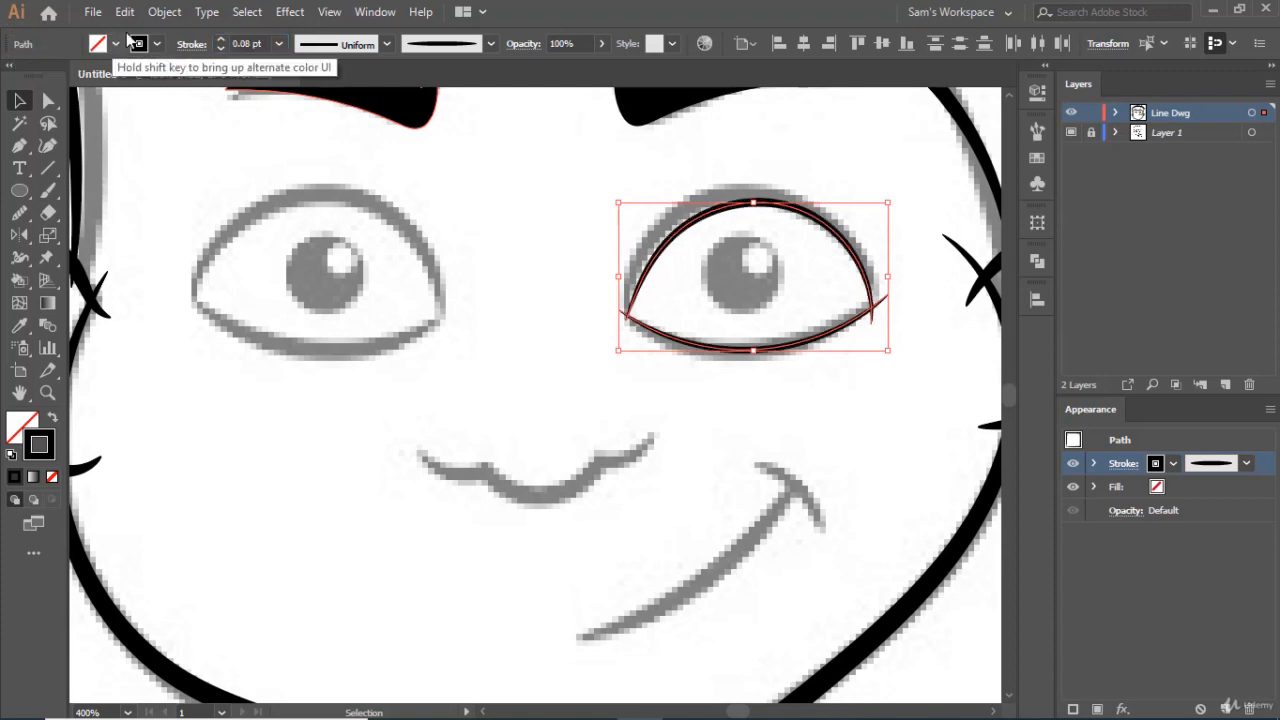
- Try stroke weights of 0.09 pt and 0.1 pt on the selected upper and lower eyelid paths
{"action": "left_click", "coordinate": [248, 44]}
{"action": "type", "text": "."}
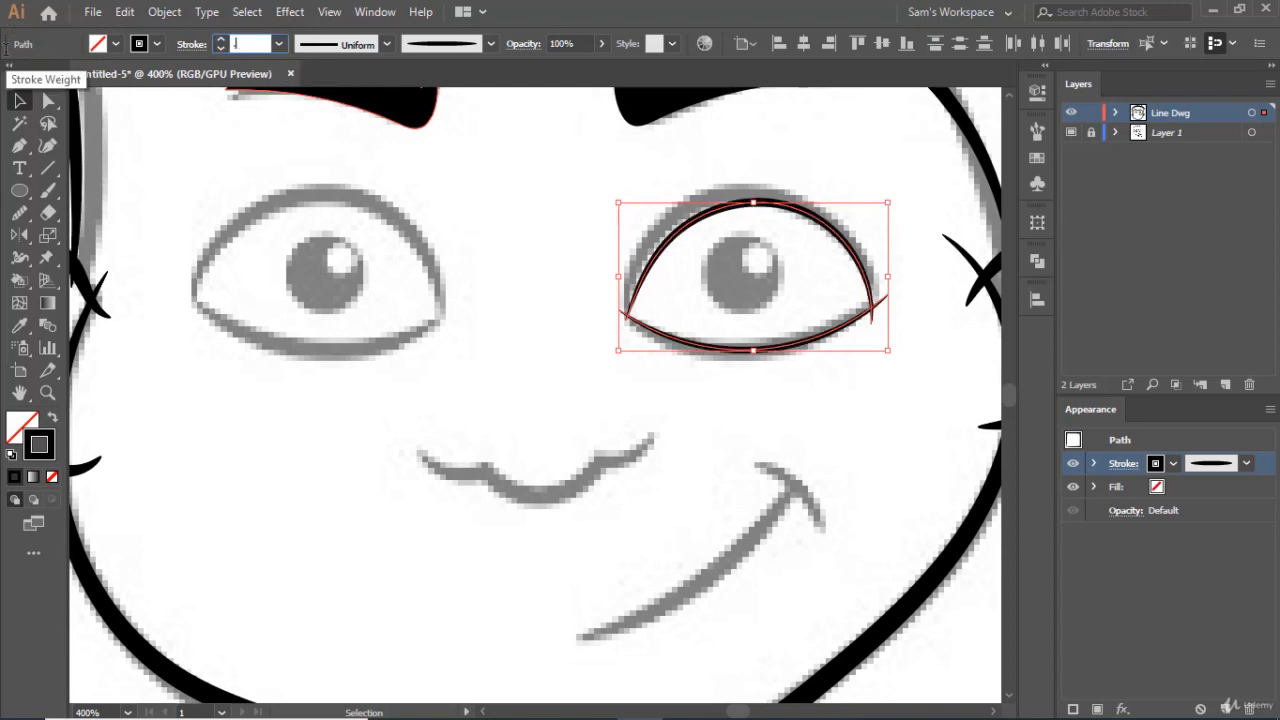
{"action": "type", "text": "09"}
{"action": "key", "text": "Return"}
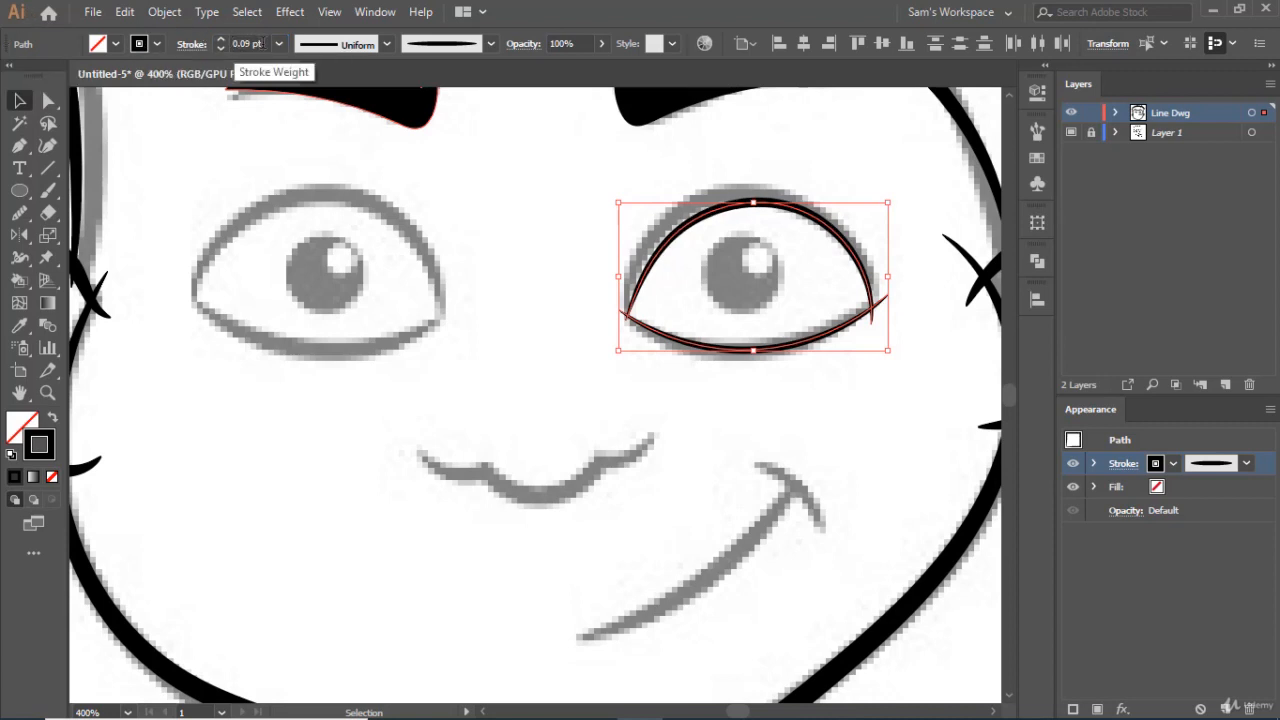
{"action": "left_click", "coordinate": [262, 44]}
{"action": "type", "text": ".1"}
{"action": "key", "text": "Return"}
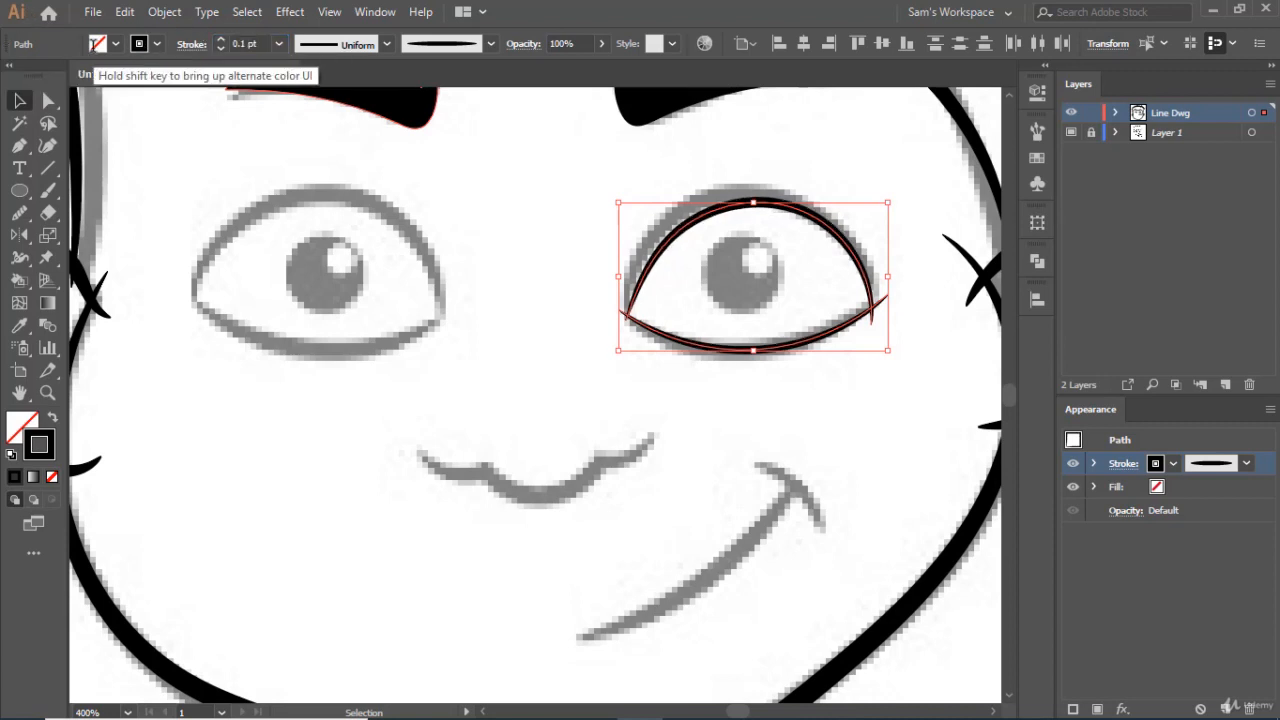
- Set the stroke weight of both selected eyelid paths to 0.15 pt
{"action": "left_click", "coordinate": [245, 44]}
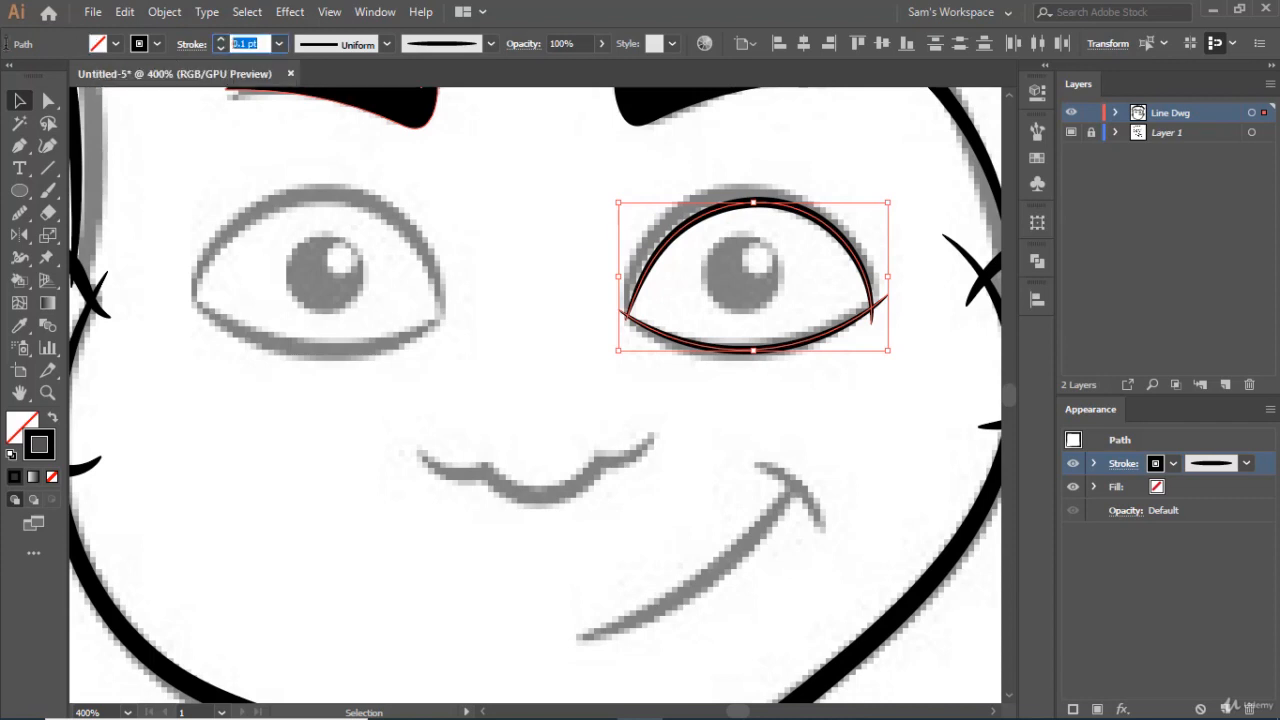
{"action": "type", "text": "1"}
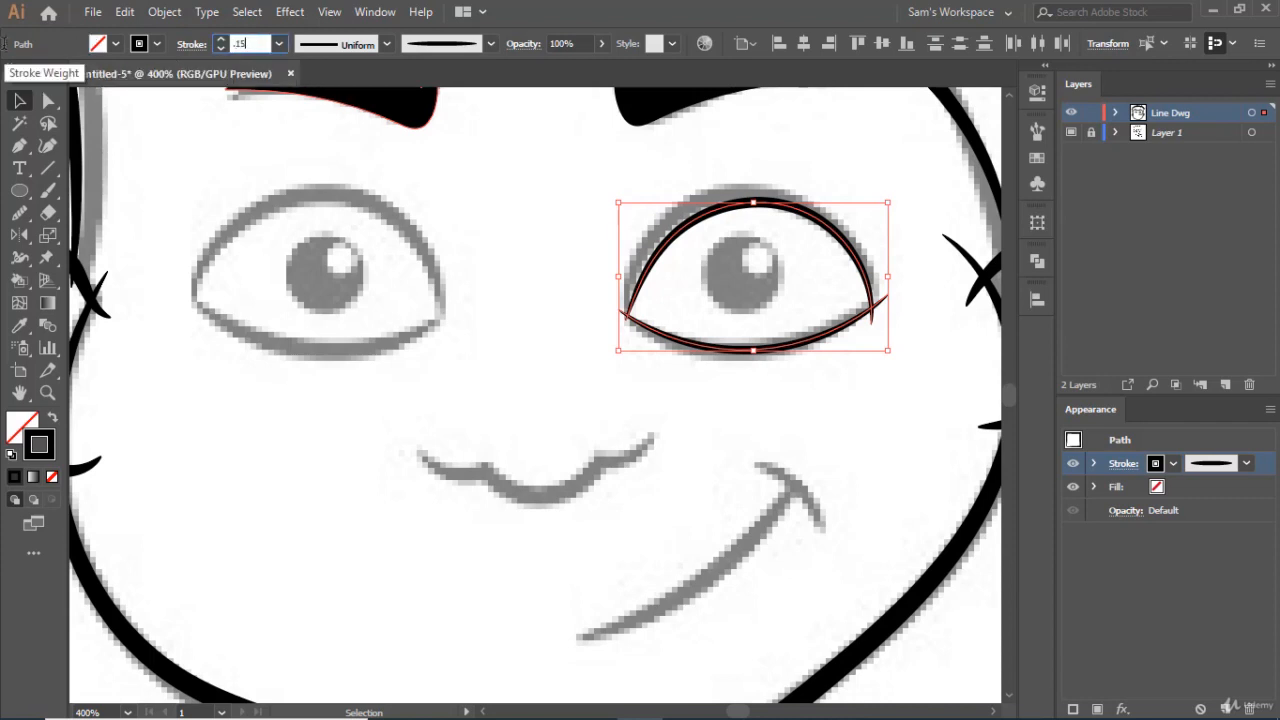
{"action": "type", "text": "5"}
{"action": "key", "text": "Return"}
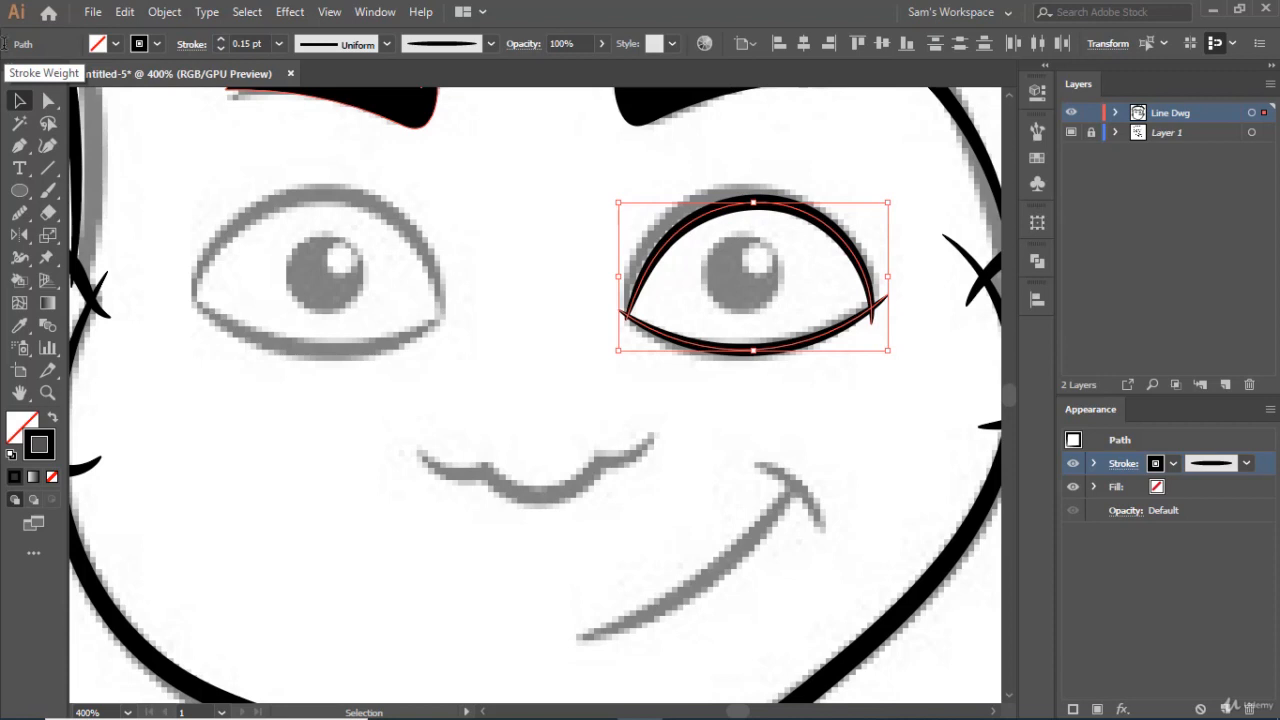
- Draw a circle over the sketched iris of the right-hand eye, with a black fill and no stroke
{"action": "left_click", "coordinate": [19, 190]}
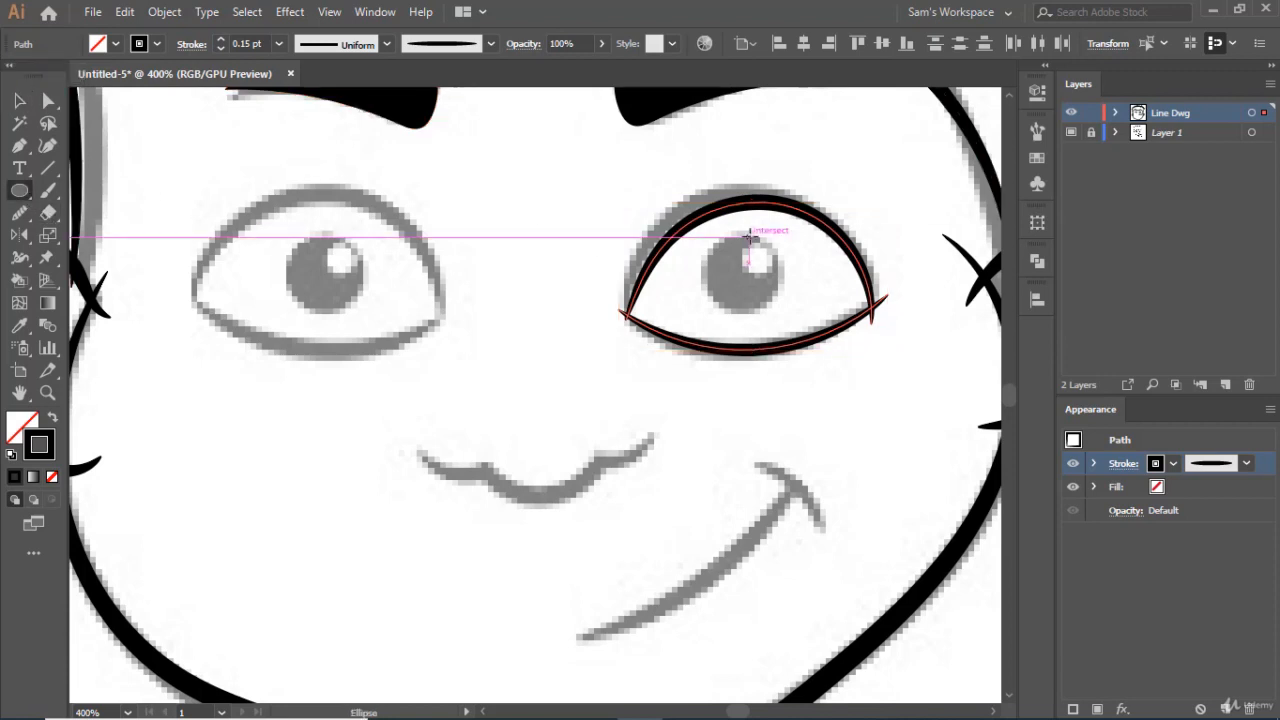
{"action": "left_click_drag", "start_coordinate": [740, 270], "coordinate": [781, 303]}
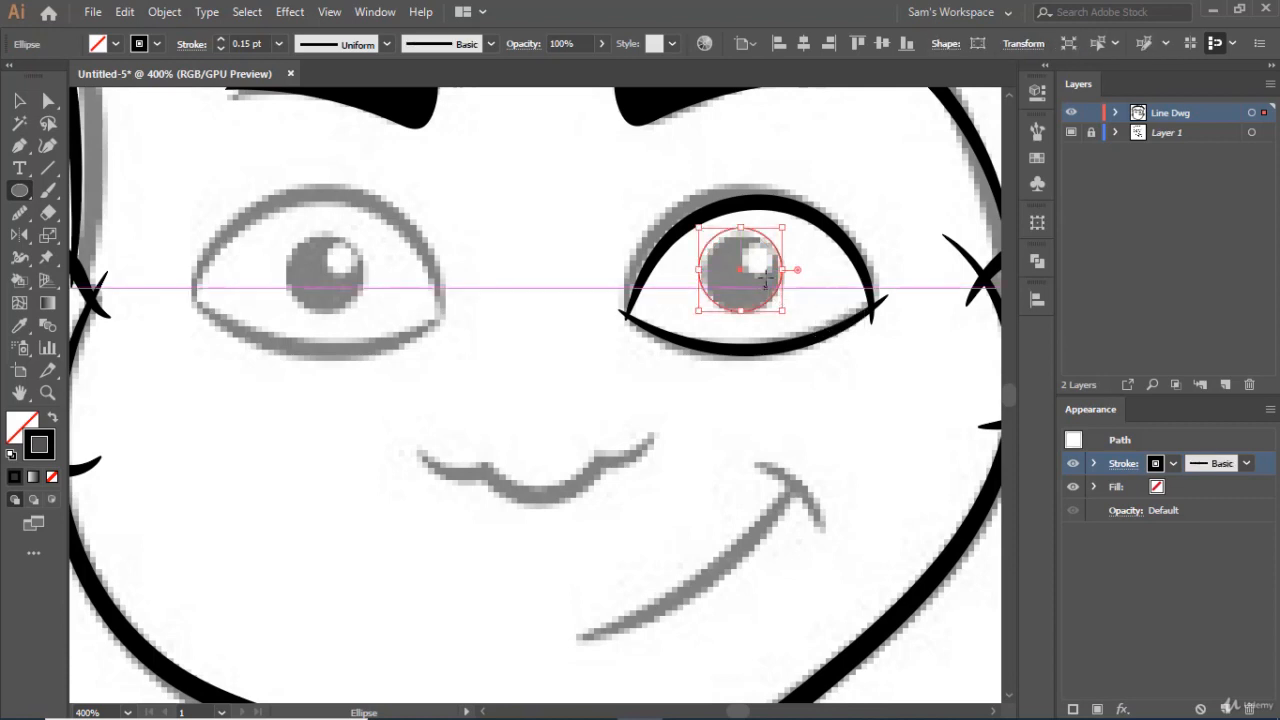
{"action": "left_click", "coordinate": [115, 44]}
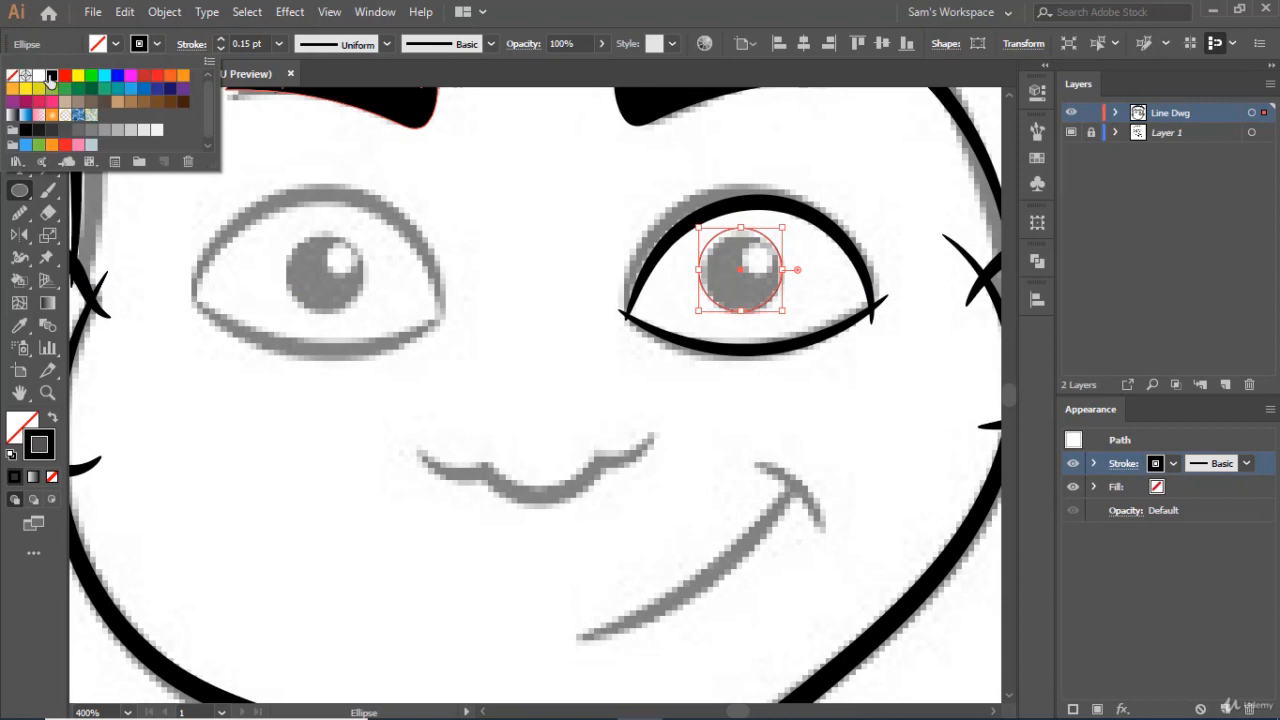
{"action": "left_click", "coordinate": [51, 75]}
{"action": "left_click", "coordinate": [156, 44]}
{"action": "left_click", "coordinate": [156, 44]}
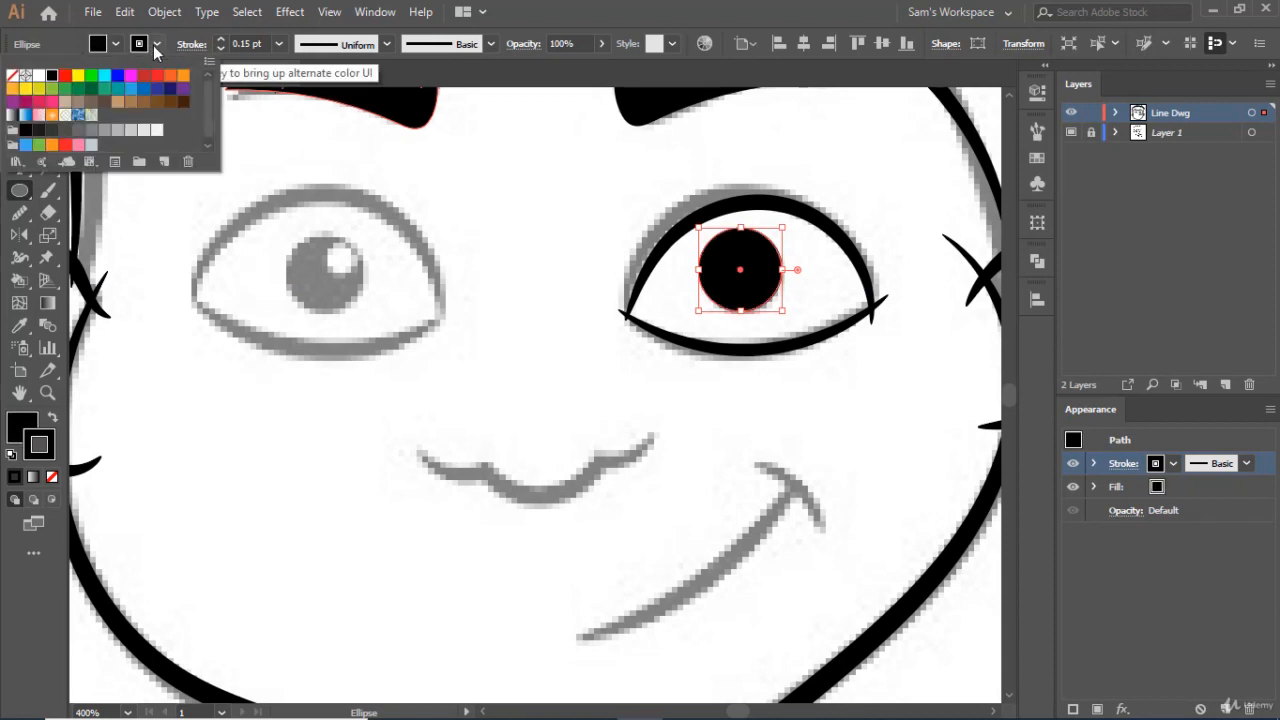
{"action": "left_click", "coordinate": [12, 80]}
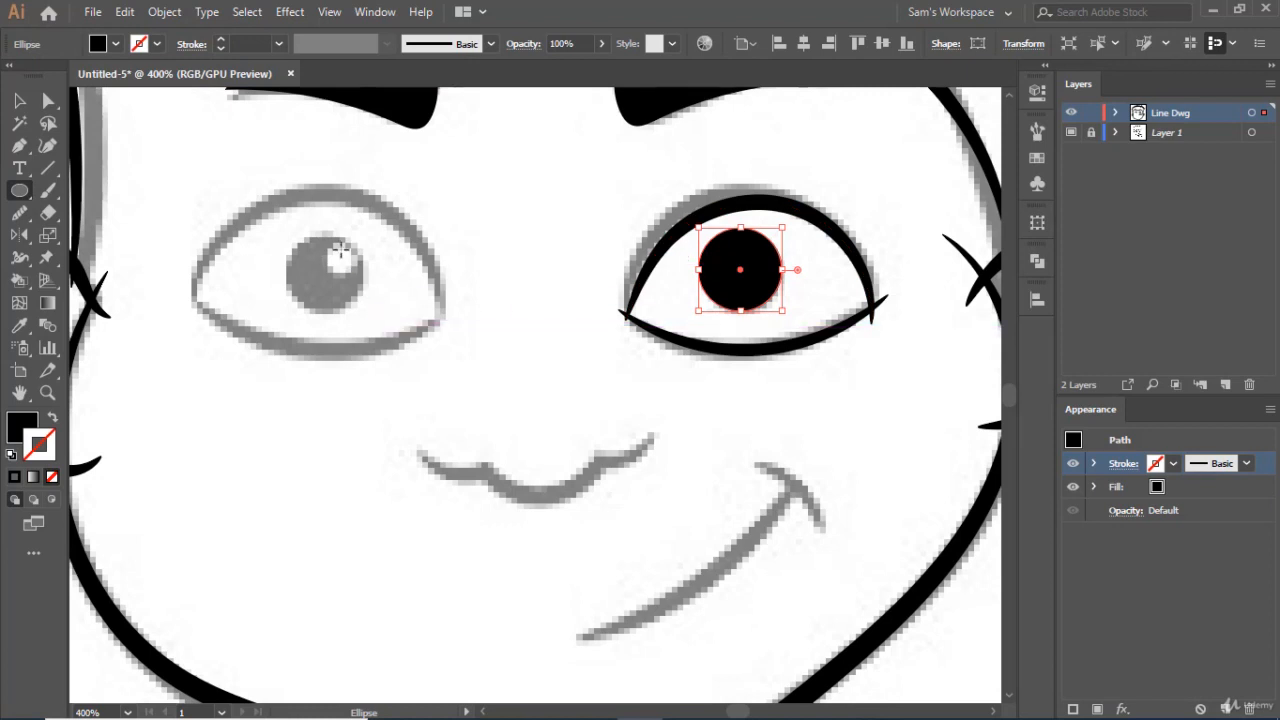
- Draw a small white circle sized to the sketched left-hand eye's highlight and move it onto the black iris of the right-hand eye
{"action": "left_click_drag", "start_coordinate": [340, 257], "coordinate": [357, 267]}
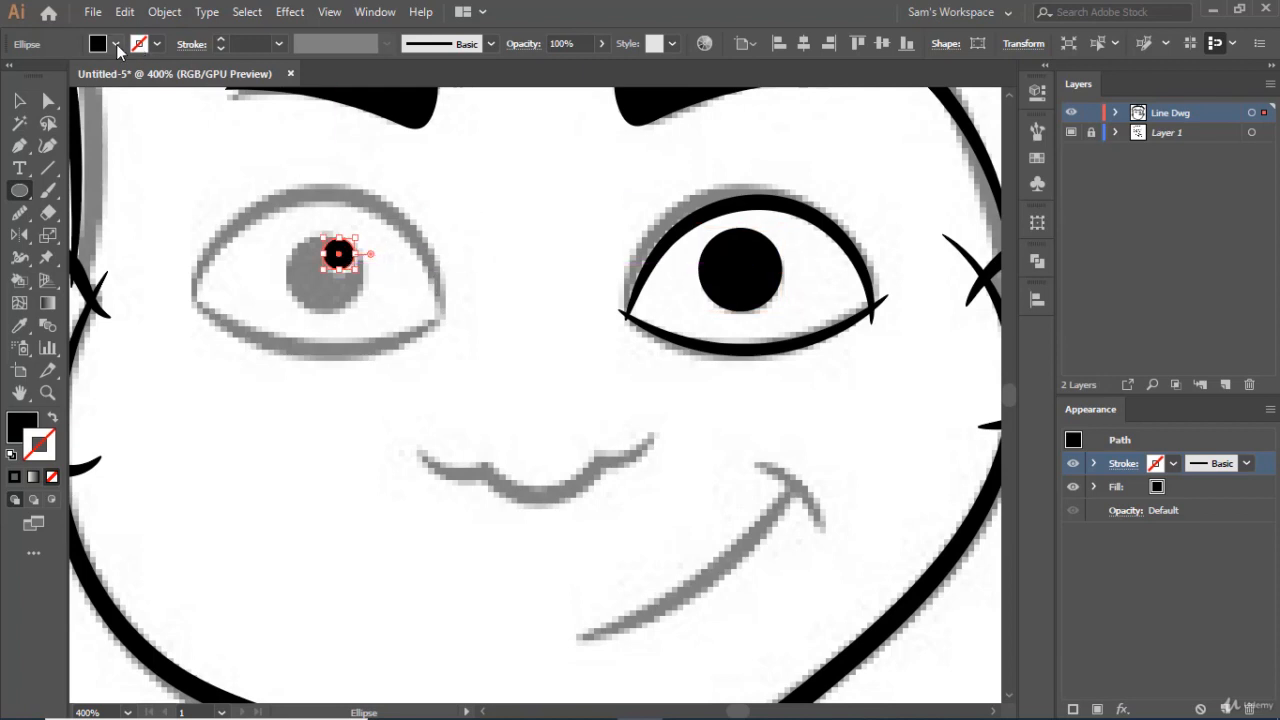
{"action": "left_click", "coordinate": [116, 45]}
{"action": "left_click", "coordinate": [36, 78]}
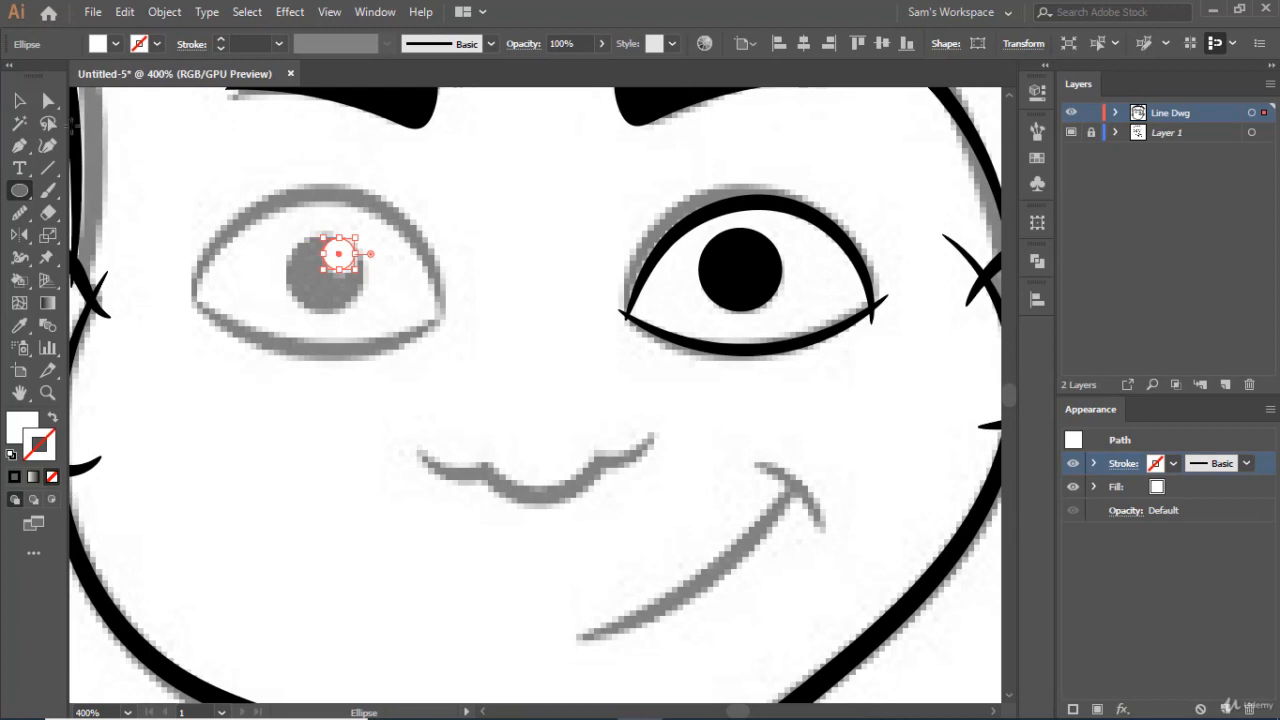
{"action": "key", "text": "v"}
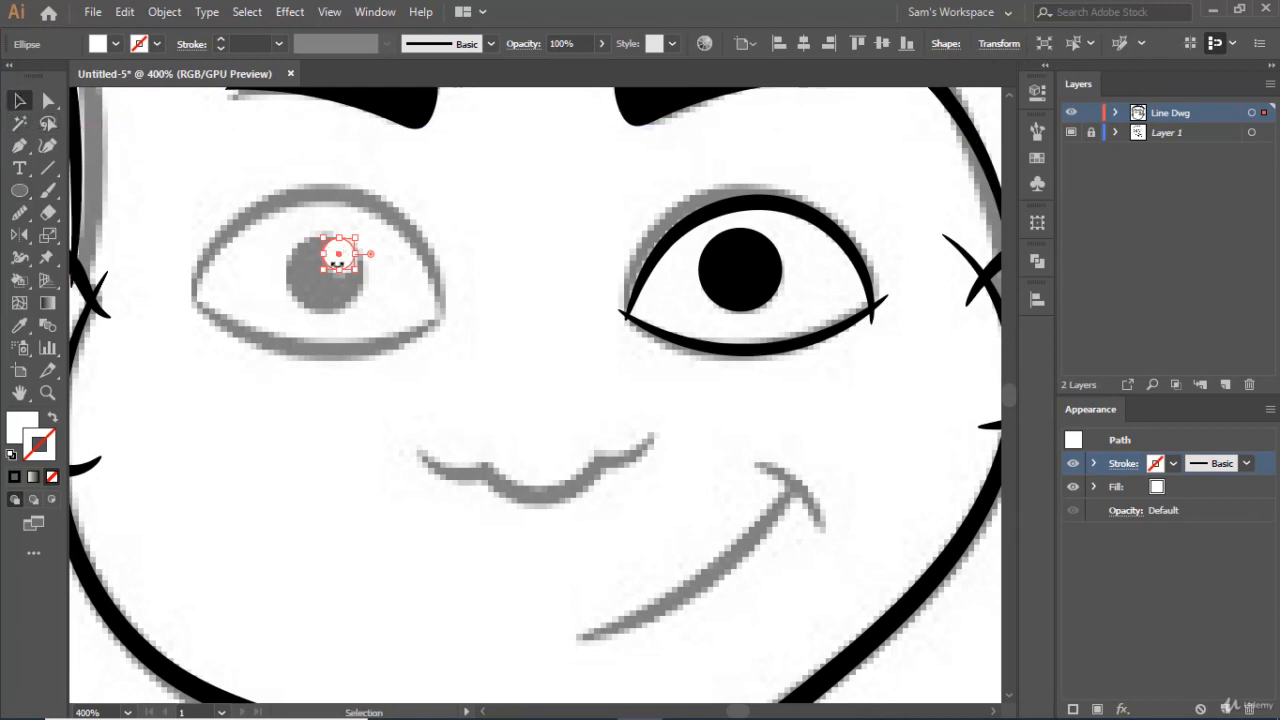
{"action": "left_click_drag", "start_coordinate": [337, 257], "coordinate": [755, 262]}
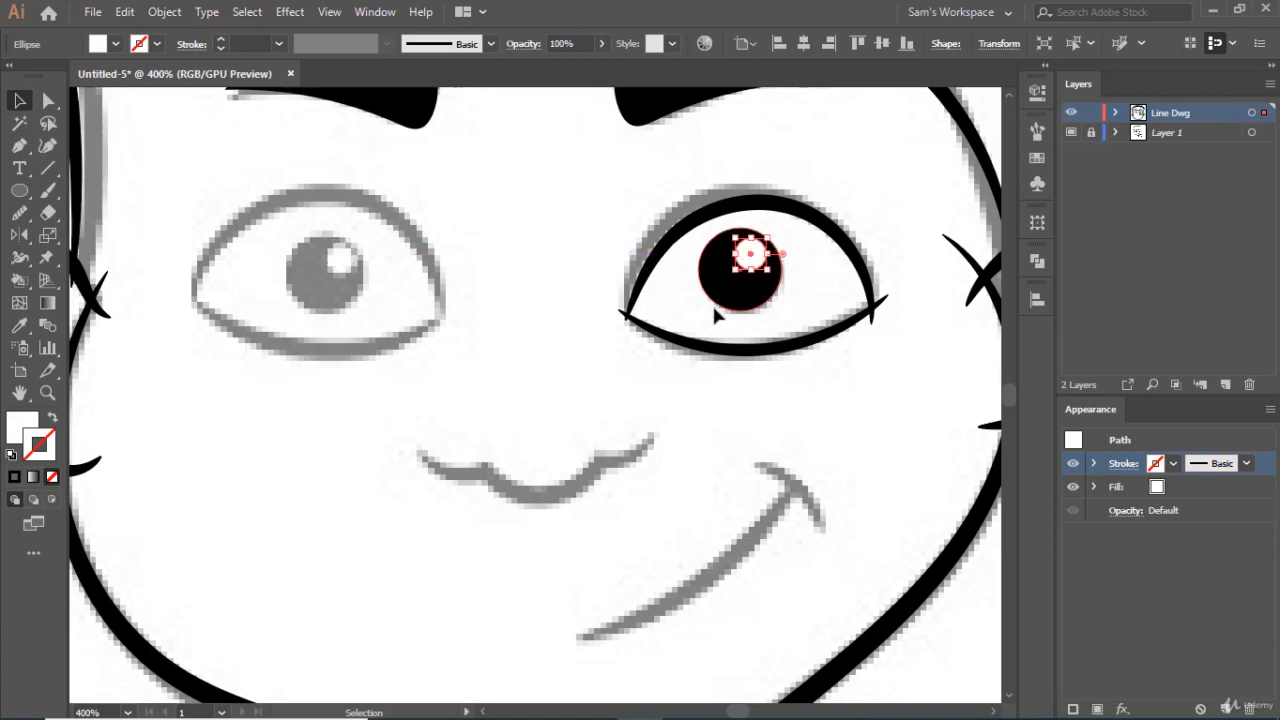
- Select the black iris with its white highlight and place a copy level on the sketched left-hand iris
{"action": "left_click", "coordinate": [742, 305], "text": "shift"}
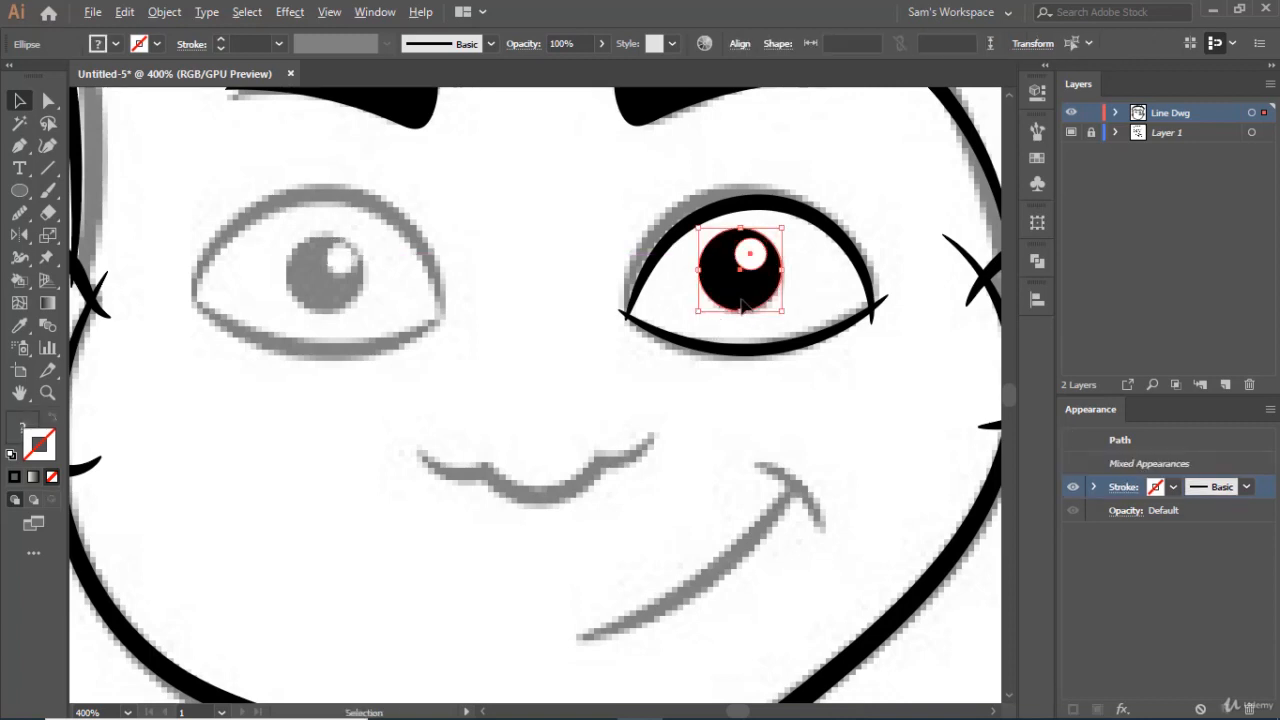
{"action": "left_click_drag", "start_coordinate": [742, 305], "coordinate": [325, 308]}
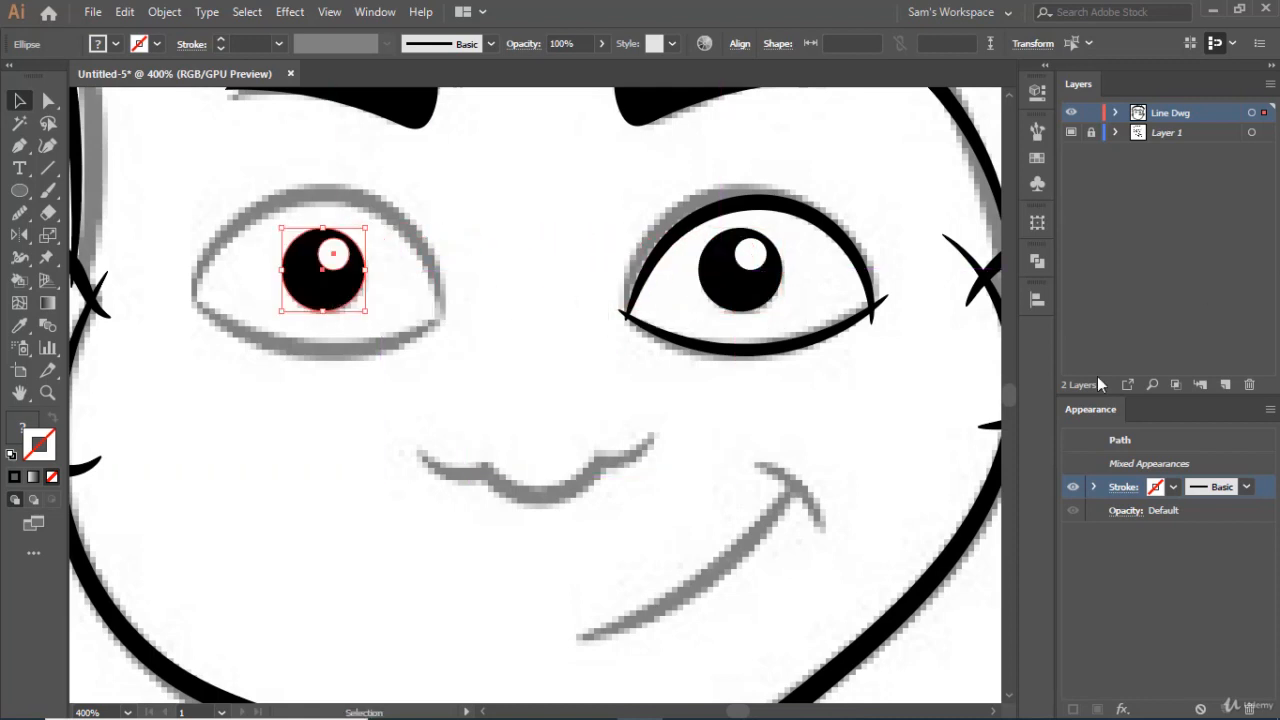
- Reflect a copy of both eyelid paths across the face's centre and move it over the sketched left-hand eye outline
{"action": "left_click", "coordinate": [782, 347]}
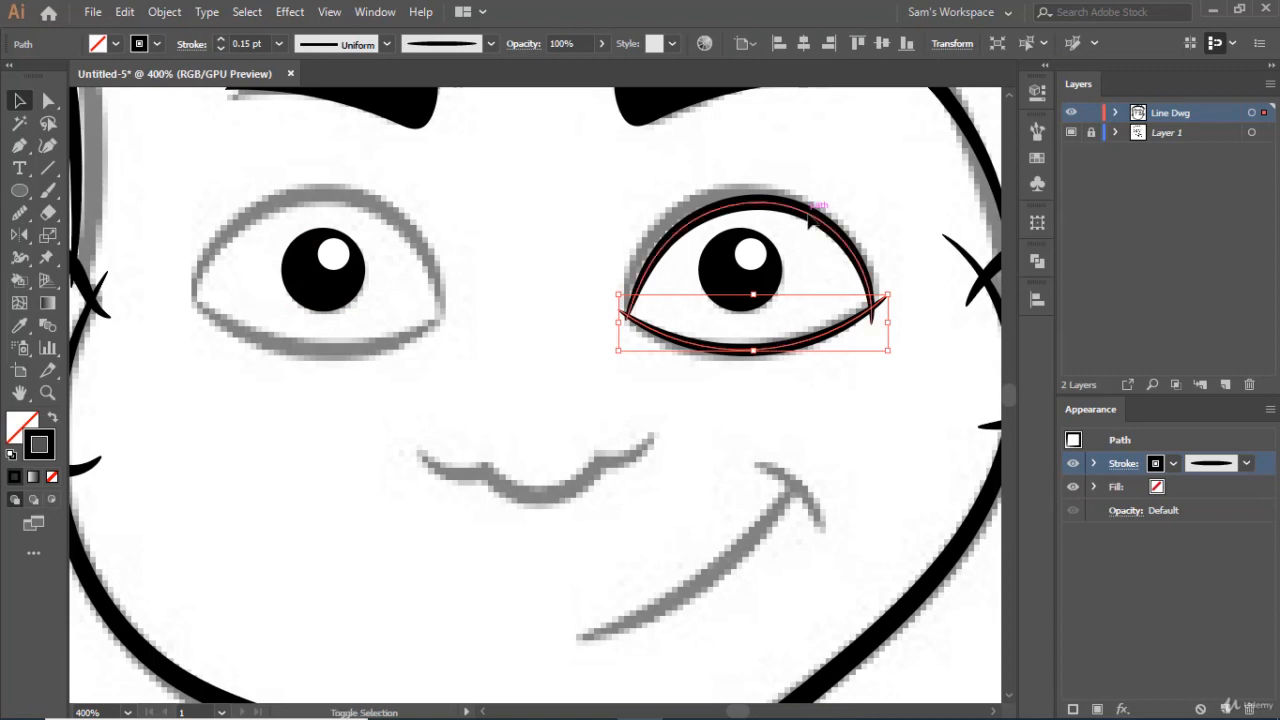
{"action": "left_click", "coordinate": [722, 366]}
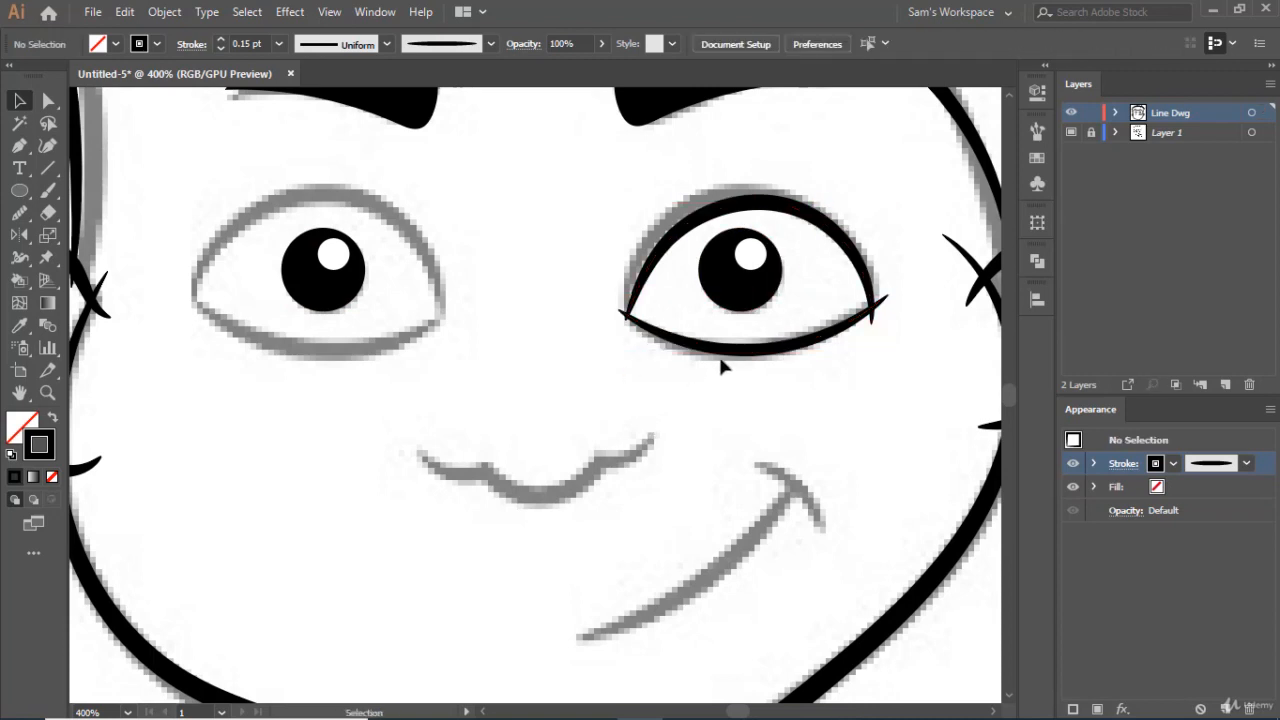
{"action": "left_click", "coordinate": [738, 352]}
{"action": "left_click", "coordinate": [743, 208], "text": "shift"}
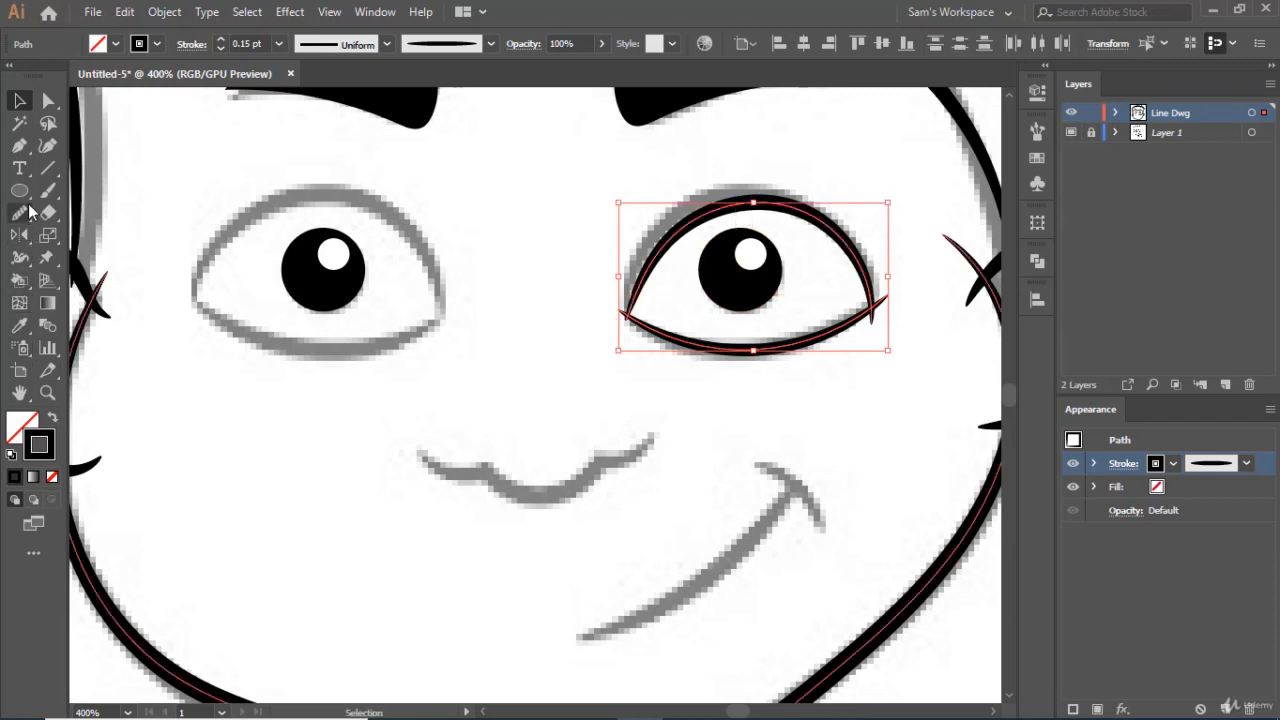
{"action": "left_click", "coordinate": [21, 239]}
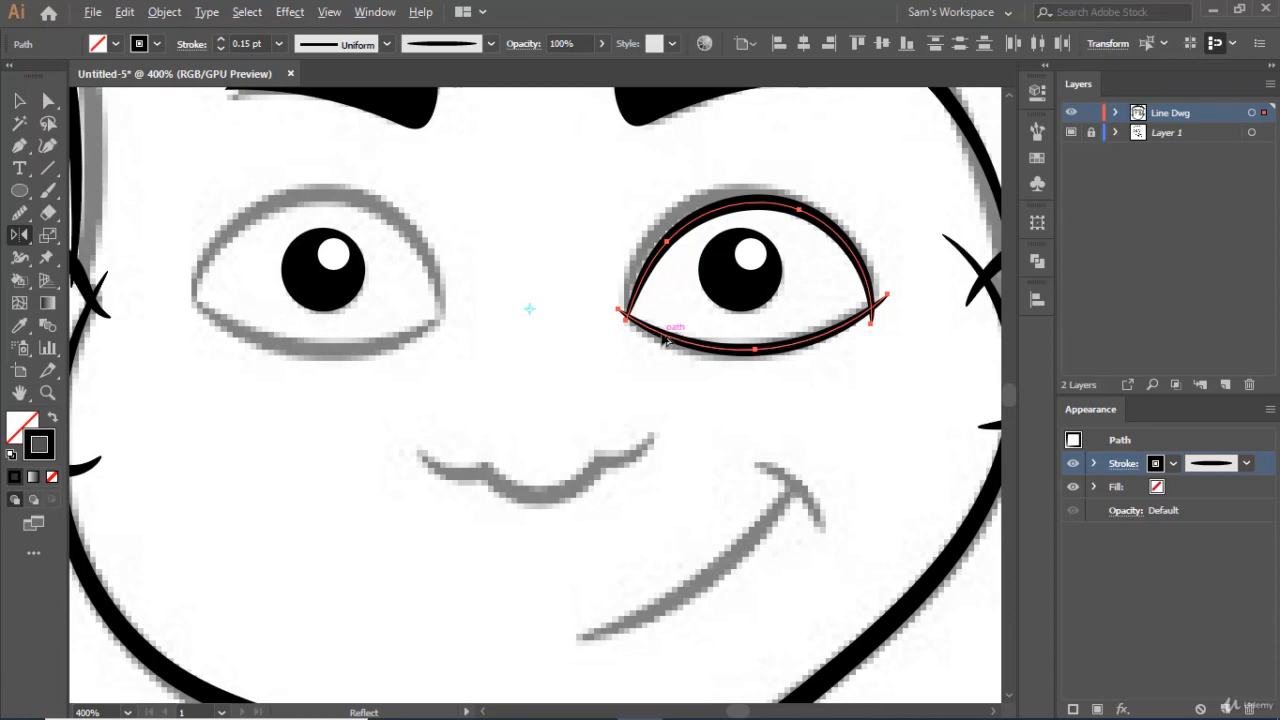
{"action": "left_click_drag", "start_coordinate": [663, 340], "coordinate": [384, 341]}
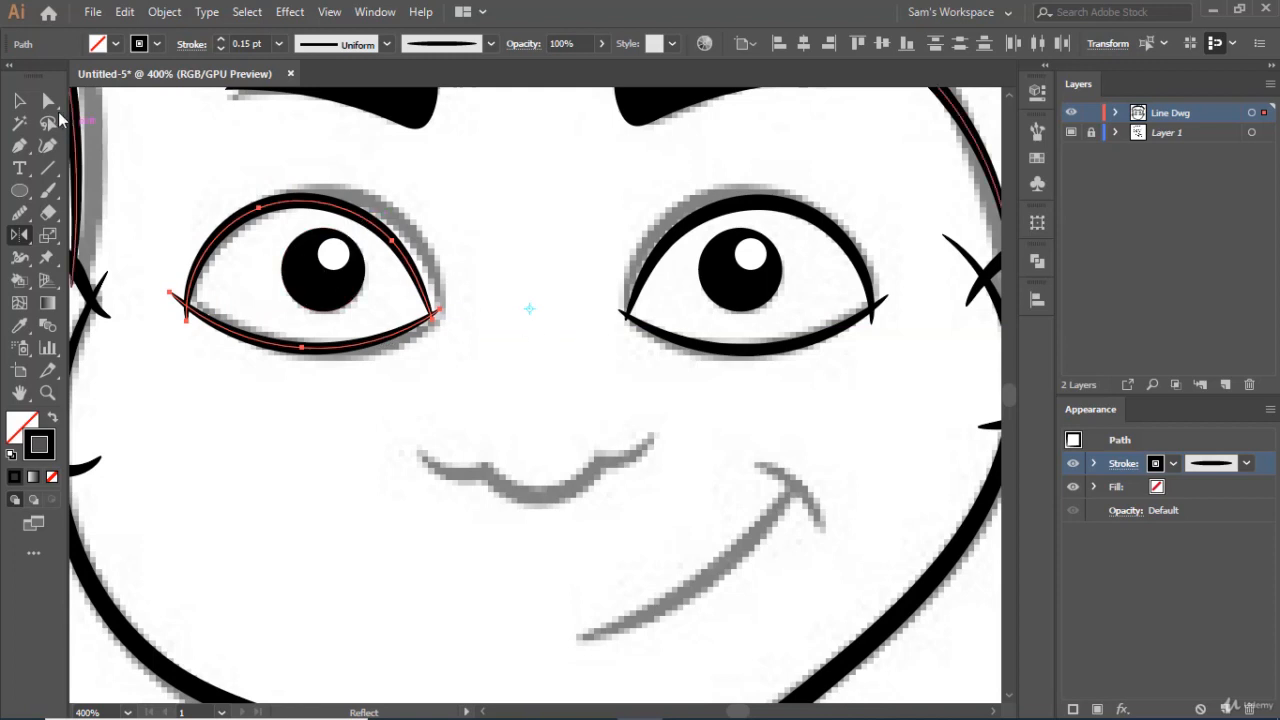
{"action": "key", "text": "v"}
{"action": "left_click_drag", "start_coordinate": [362, 224], "coordinate": [377, 229]}
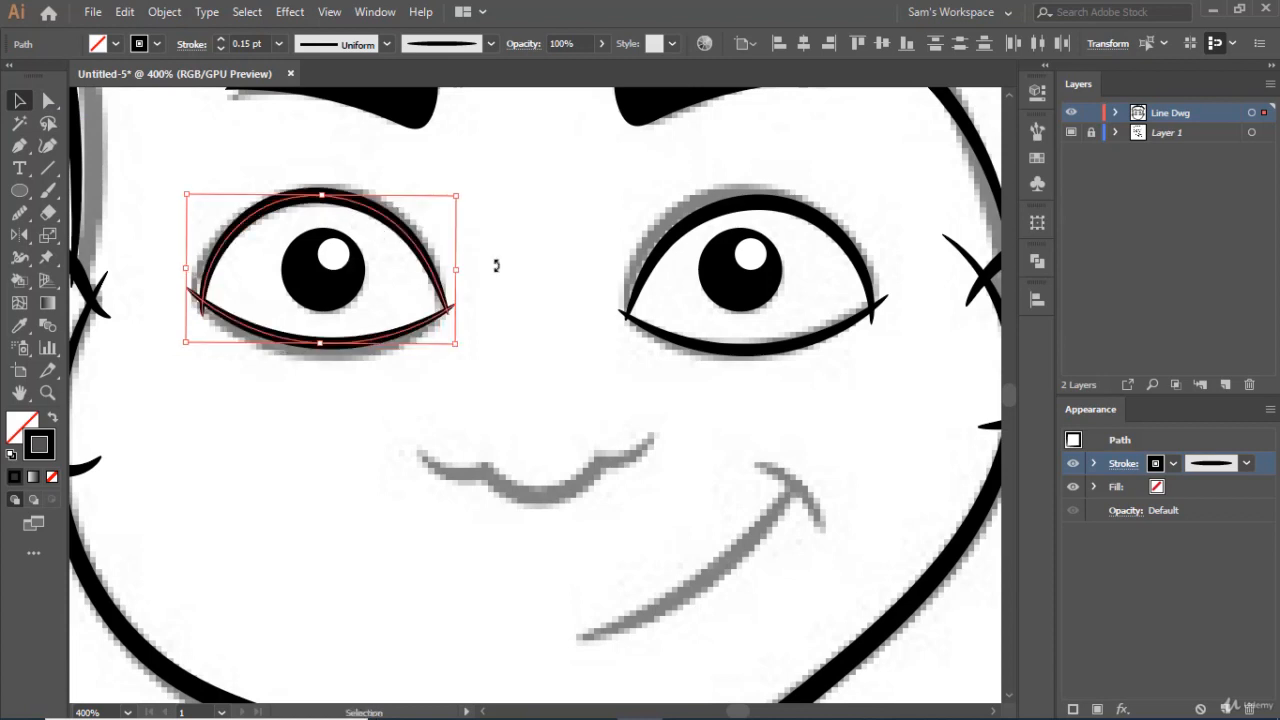
- Trace the sketched nose with the Paintbrush as one continuous wavy stroke from end to end
{"action": "scroll", "coordinate": [660, 318], "scroll_direction": "down", "scroll_amount": 1}
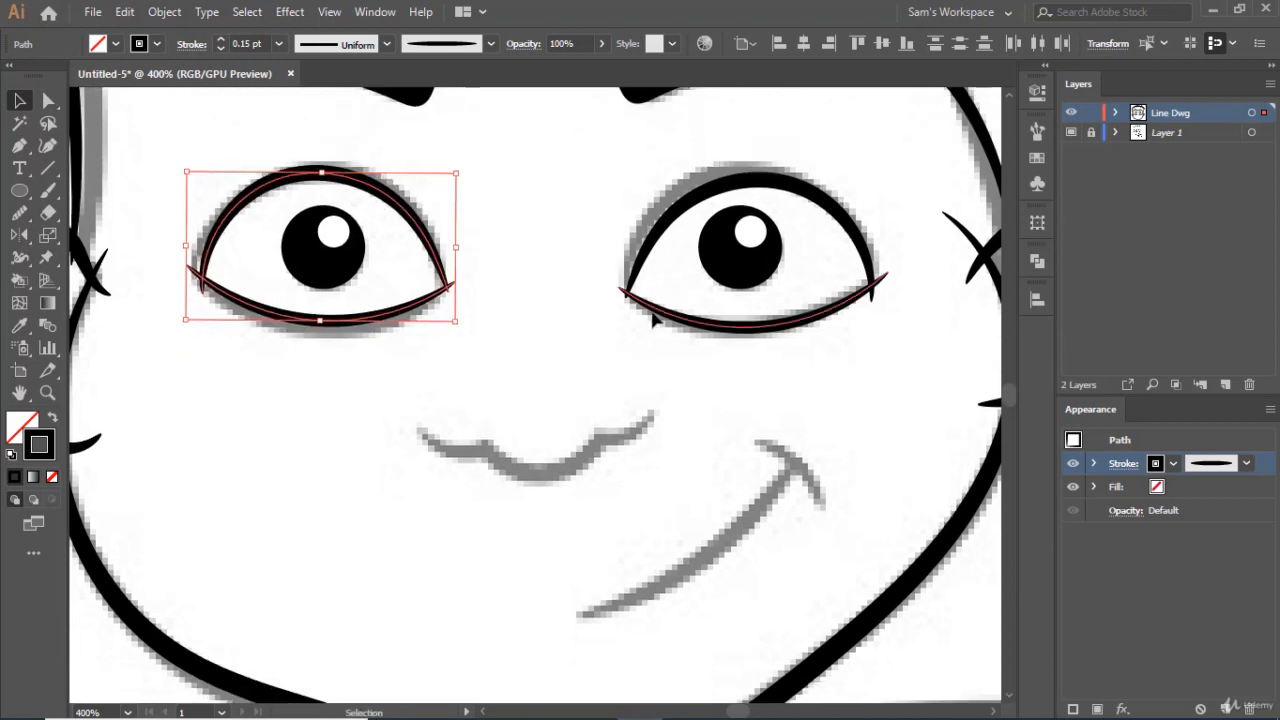
{"action": "scroll", "coordinate": [652, 318], "scroll_direction": "down", "scroll_amount": 1}
{"action": "scroll", "coordinate": [630, 318], "scroll_direction": "down", "scroll_amount": 2}
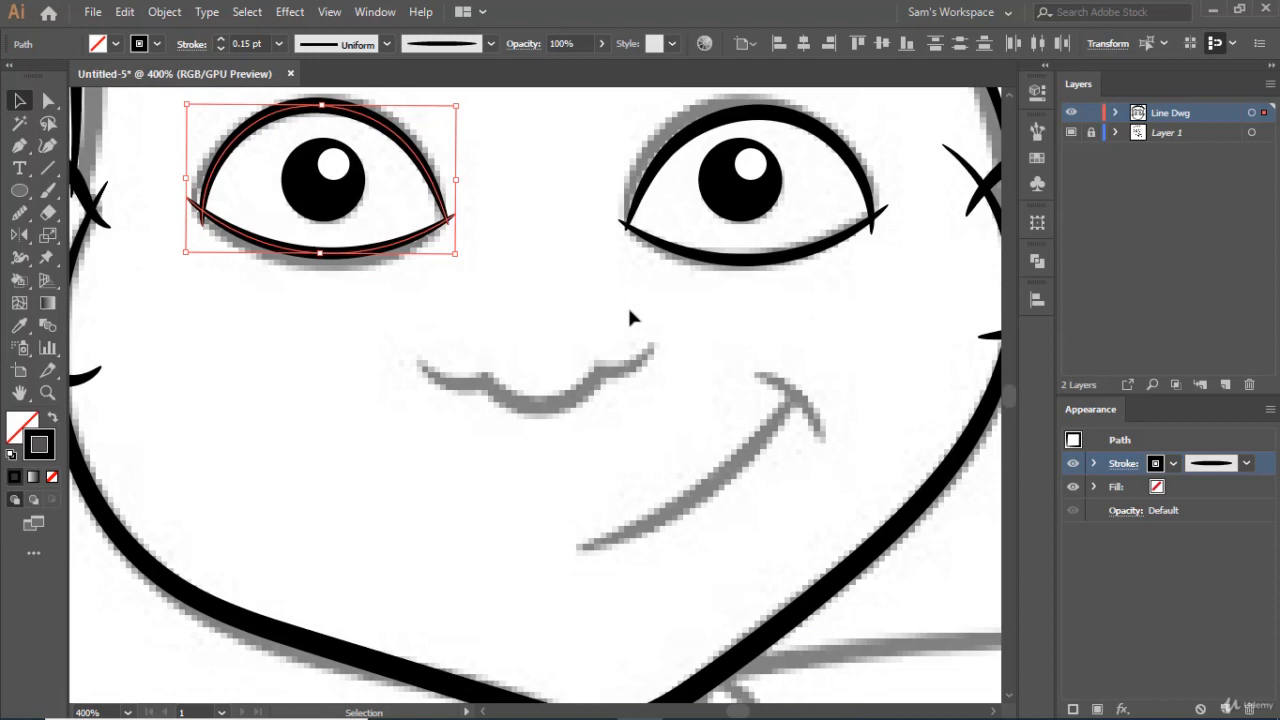
{"action": "left_click", "coordinate": [48, 190]}
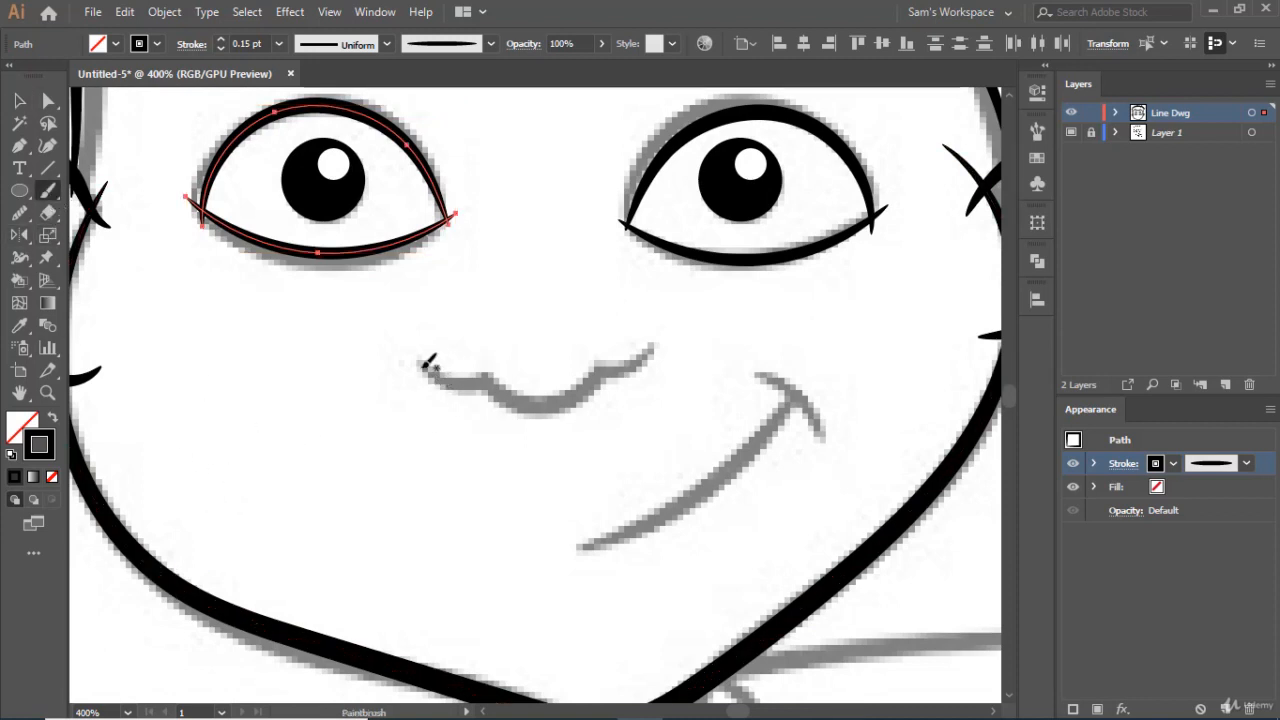
{"action": "mouse_move", "coordinate": [427, 365]}
{"action": "left_mouse_down"}
{"action": "mouse_move", "coordinate": [474, 386]}
{"action": "mouse_move", "coordinate": [496, 377]}
{"action": "mouse_move", "coordinate": [523, 405]}
{"action": "left_mouse_up"}
{"action": "left_click_drag", "start_coordinate": [598, 370], "coordinate": [660, 343]}
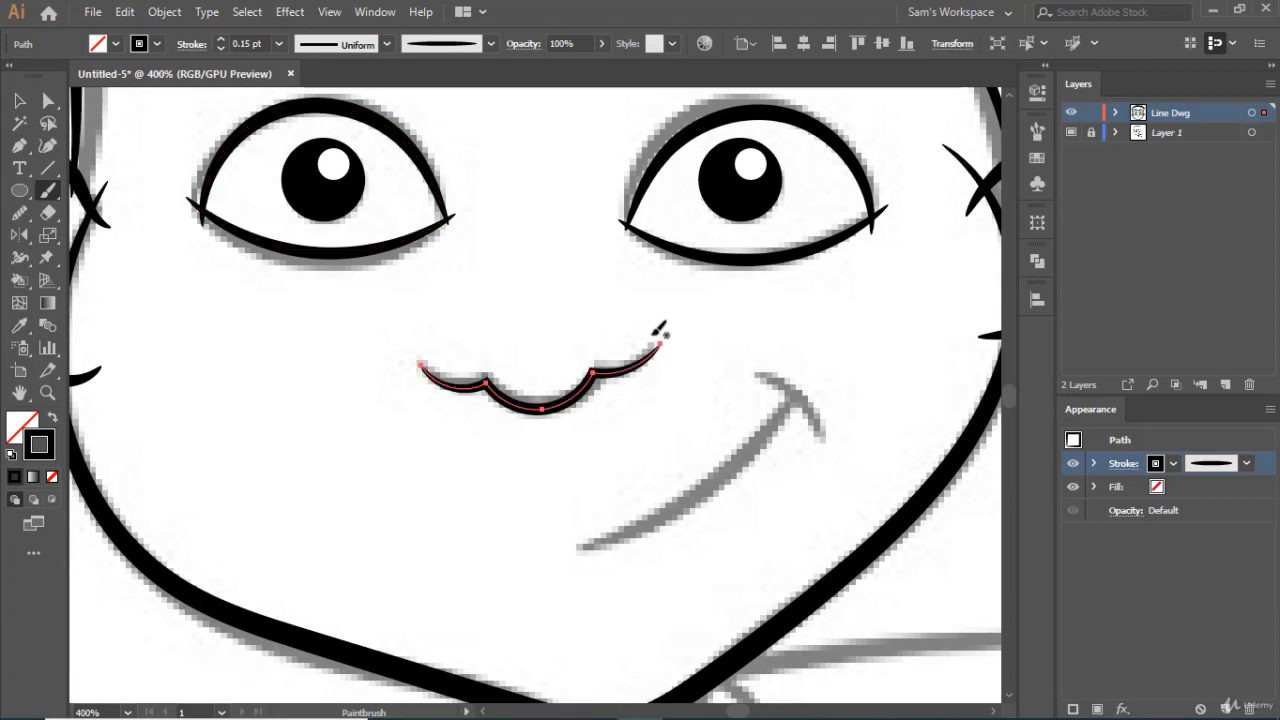
- Try stroke weights of 0.08 pt, 0.8 pt and 0.1 pt on the nose path
{"action": "left_click", "coordinate": [258, 43]}
{"action": "type", "text": "1"}
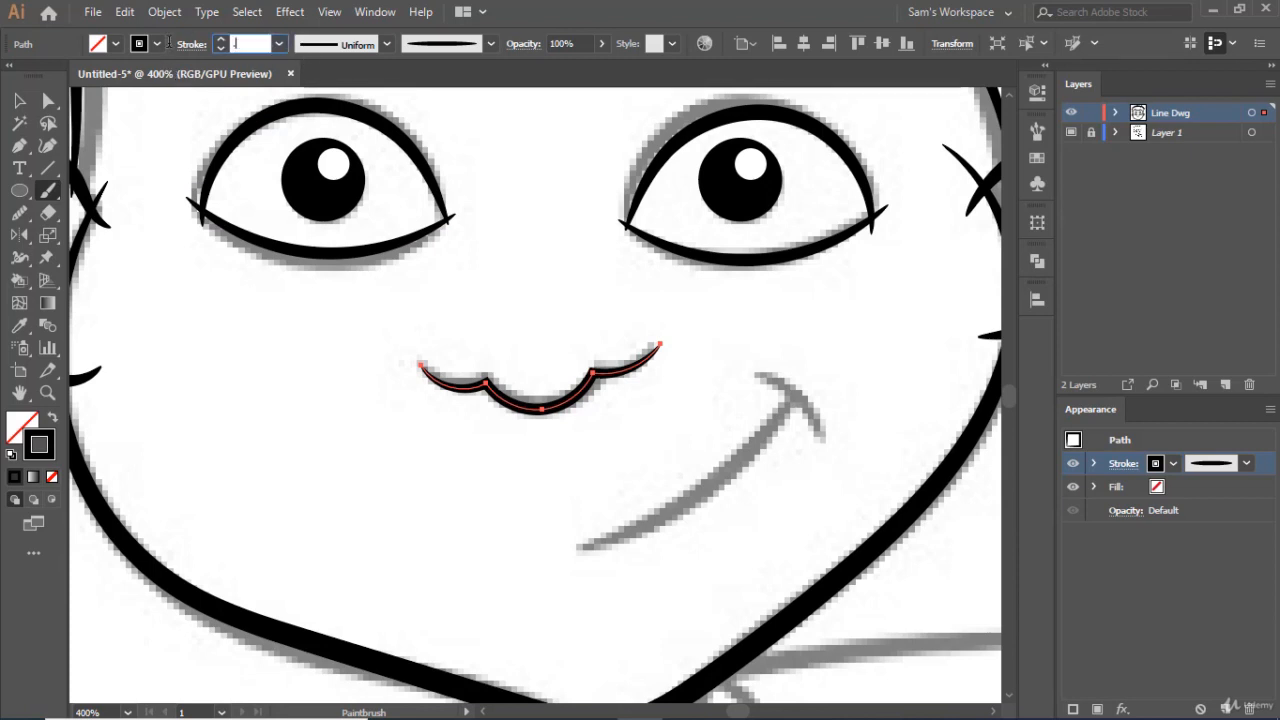
{"action": "type", "text": "08"}
{"action": "key", "text": "Return"}
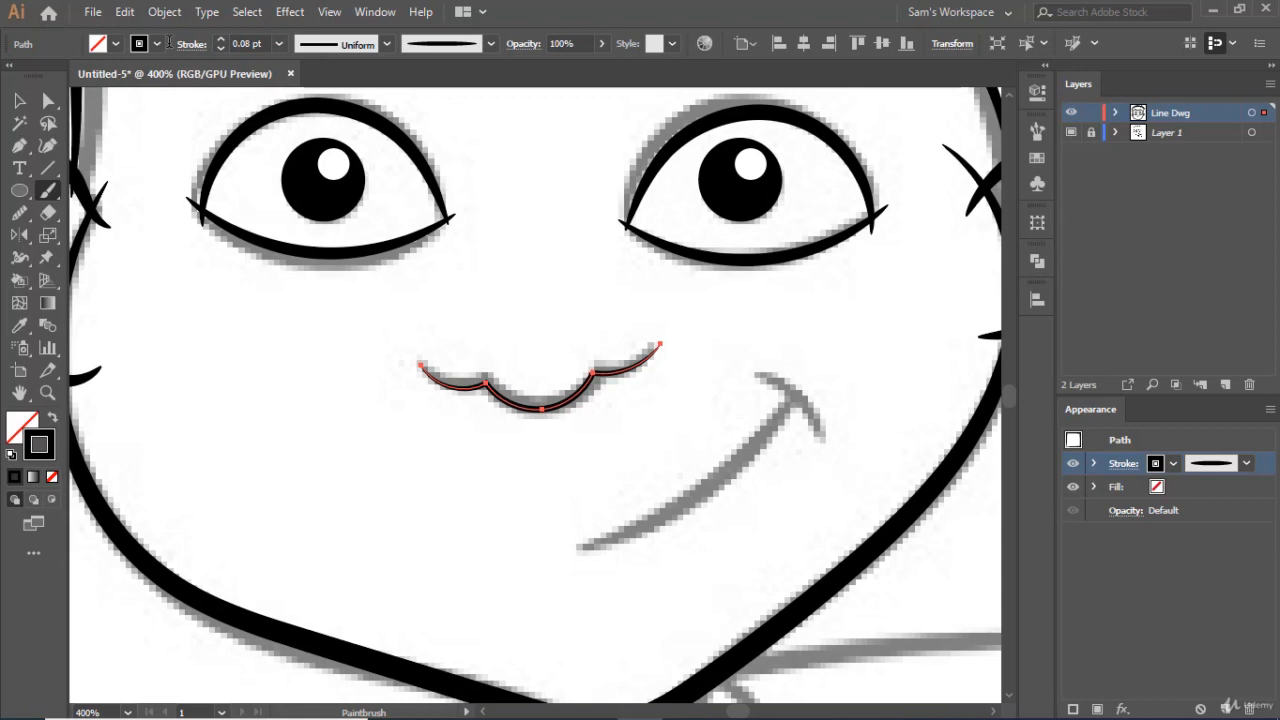
{"action": "left_click_drag", "start_coordinate": [268, 43], "coordinate": [184, 42]}
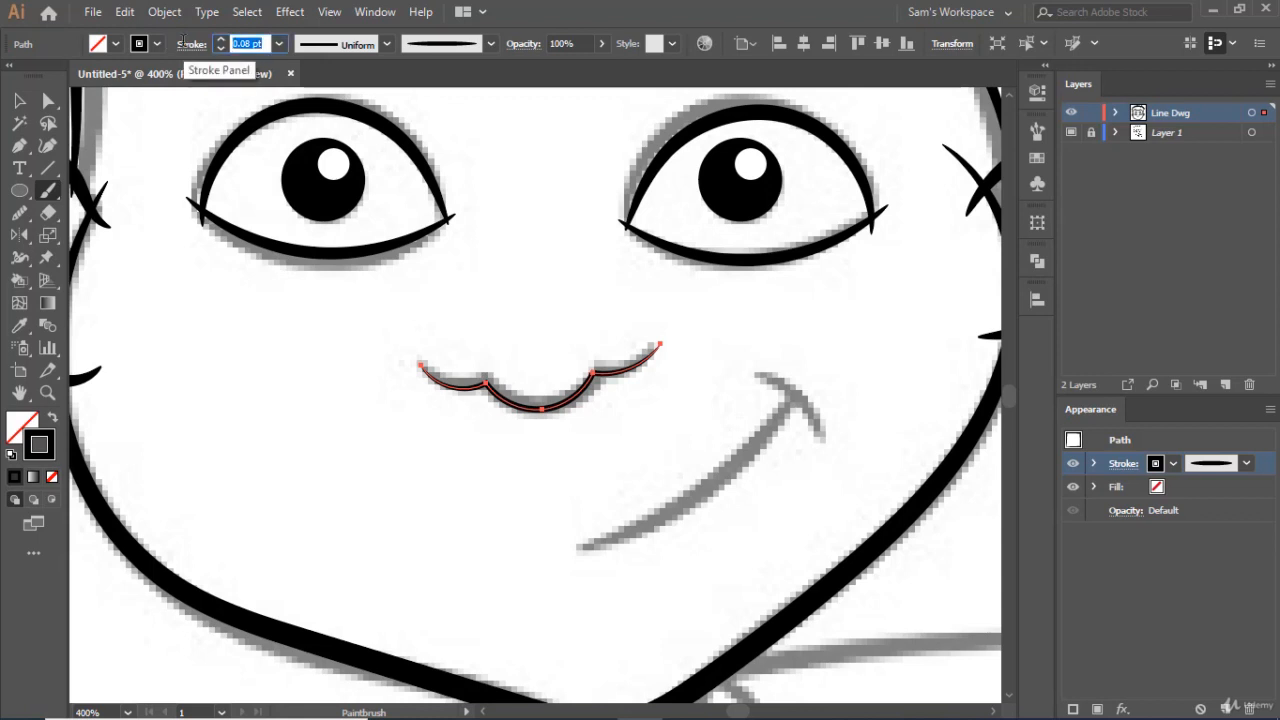
{"action": "type", "text": ".8"}
{"action": "key", "text": "Return"}
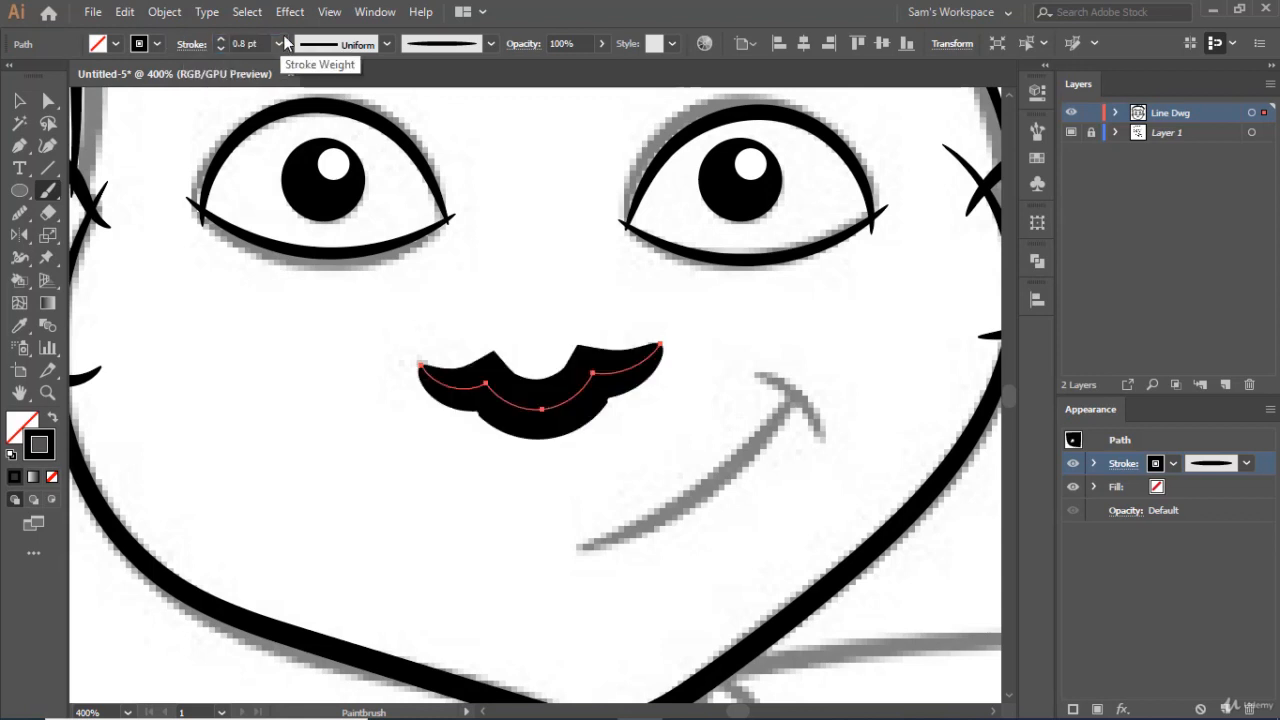
{"action": "left_click_drag", "start_coordinate": [265, 43], "coordinate": [61, 40]}
{"action": "type", "text": ".1"}
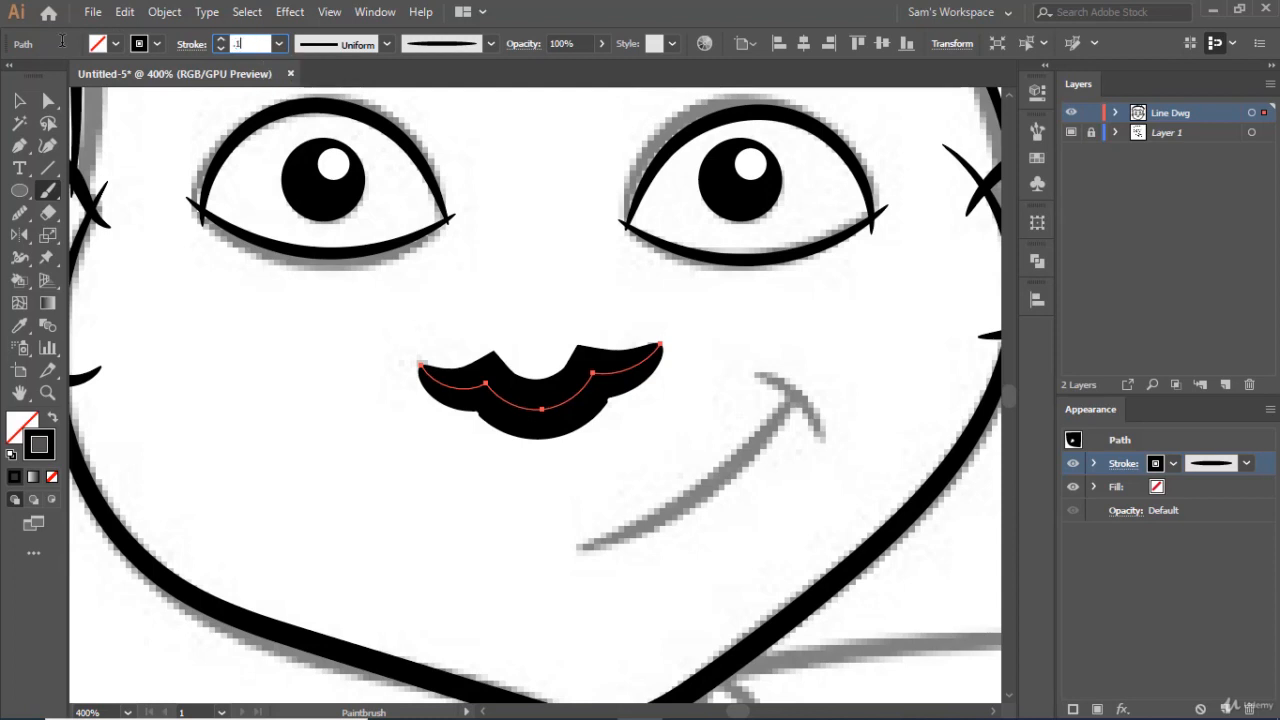
{"action": "key", "text": "Return"}
- Set the nose path's stroke weight to 0.18 pt
{"action": "left_click_drag", "start_coordinate": [268, 44], "coordinate": [222, 44]}
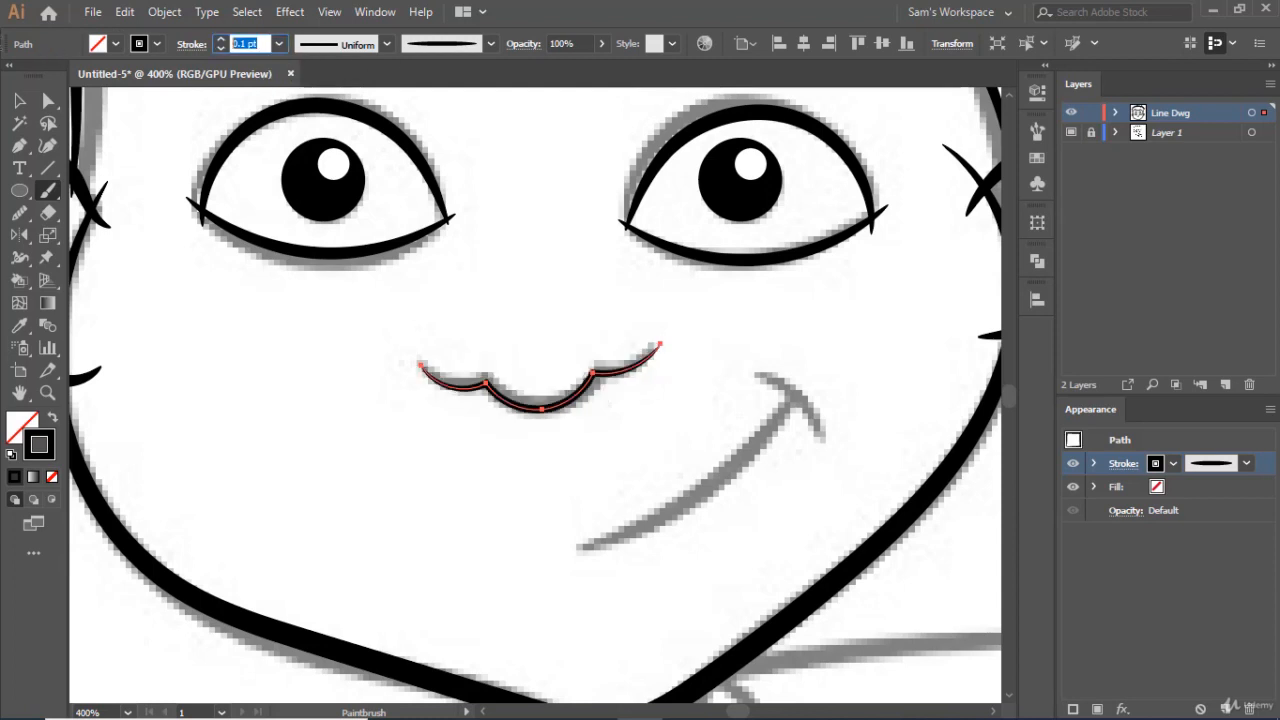
{"action": "type", "text": "18"}
{"action": "key", "text": "Return"}
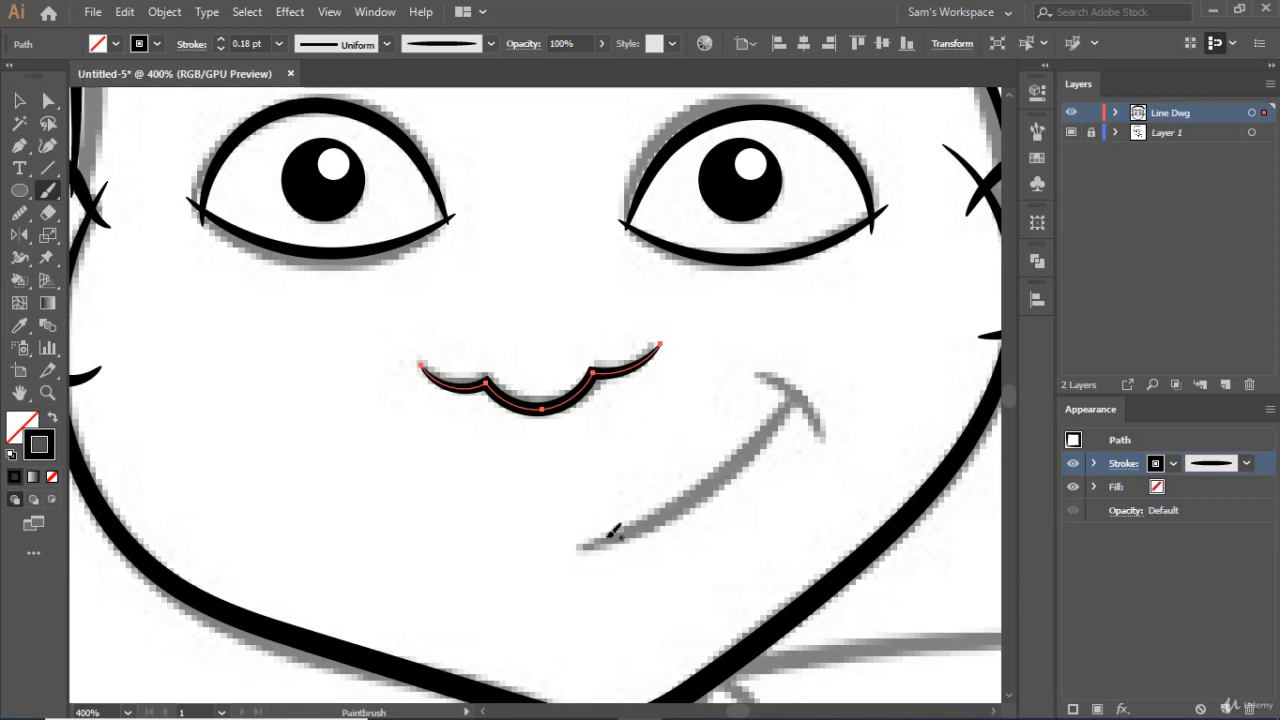
- Trace the sketched smile line and the short crease crossing its upper end with 0.18 pt Paintbrush strokes
{"action": "left_click_drag", "start_coordinate": [598, 541], "coordinate": [634, 530]}
{"action": "mouse_move", "coordinate": [770, 426]}
{"action": "left_mouse_down"}
{"action": "mouse_move", "coordinate": [822, 373]}
{"action": "mouse_move", "coordinate": [780, 375]}
{"action": "mouse_move", "coordinate": [825, 423]}
{"action": "left_mouse_up"}
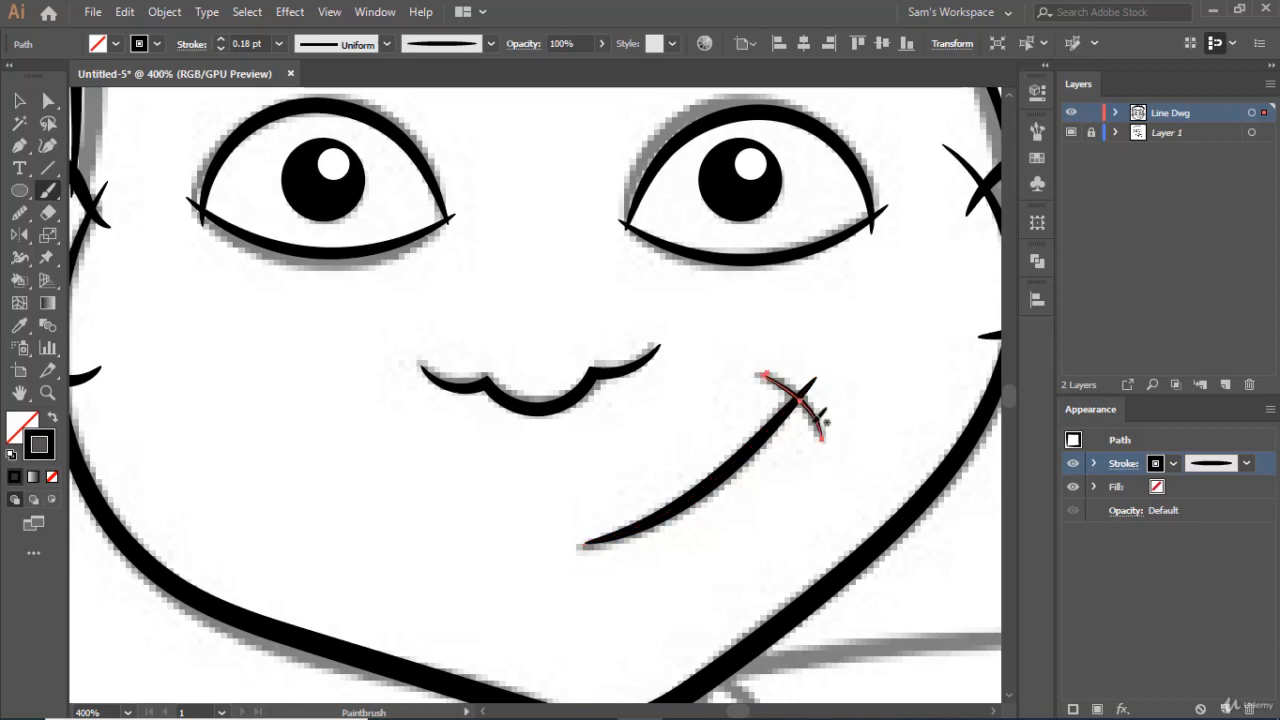
- Trace the sketched U-shaped neckline and the outer collar curve below the chin with 0.18 pt Paintbrush strokes
{"action": "key", "text": "ctrl+1"}
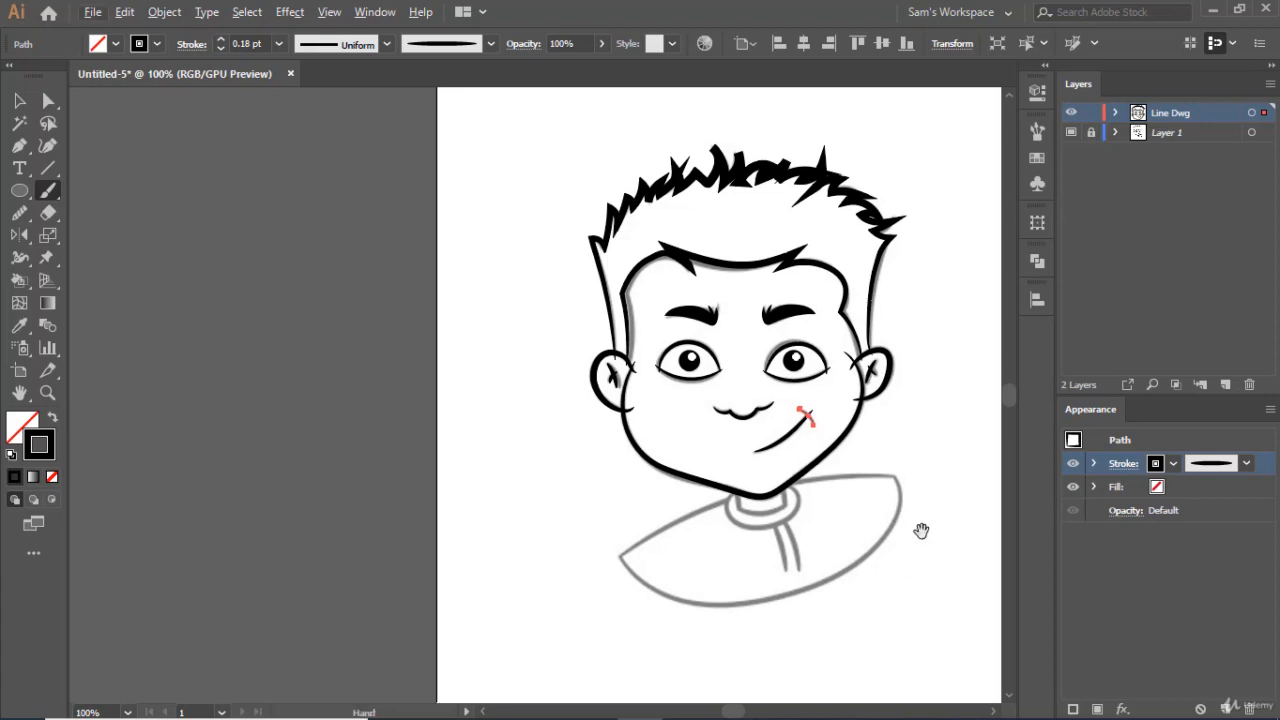
{"action": "mouse_move", "coordinate": [923, 528]}
{"action": "left_mouse_down"}
{"action": "mouse_move", "coordinate": [748, 402]}
{"action": "mouse_move", "coordinate": [744, 414]}
{"action": "left_mouse_up"}
{"action": "scroll", "coordinate": [521, 436], "scroll_direction": "up", "scroll_amount": 2}
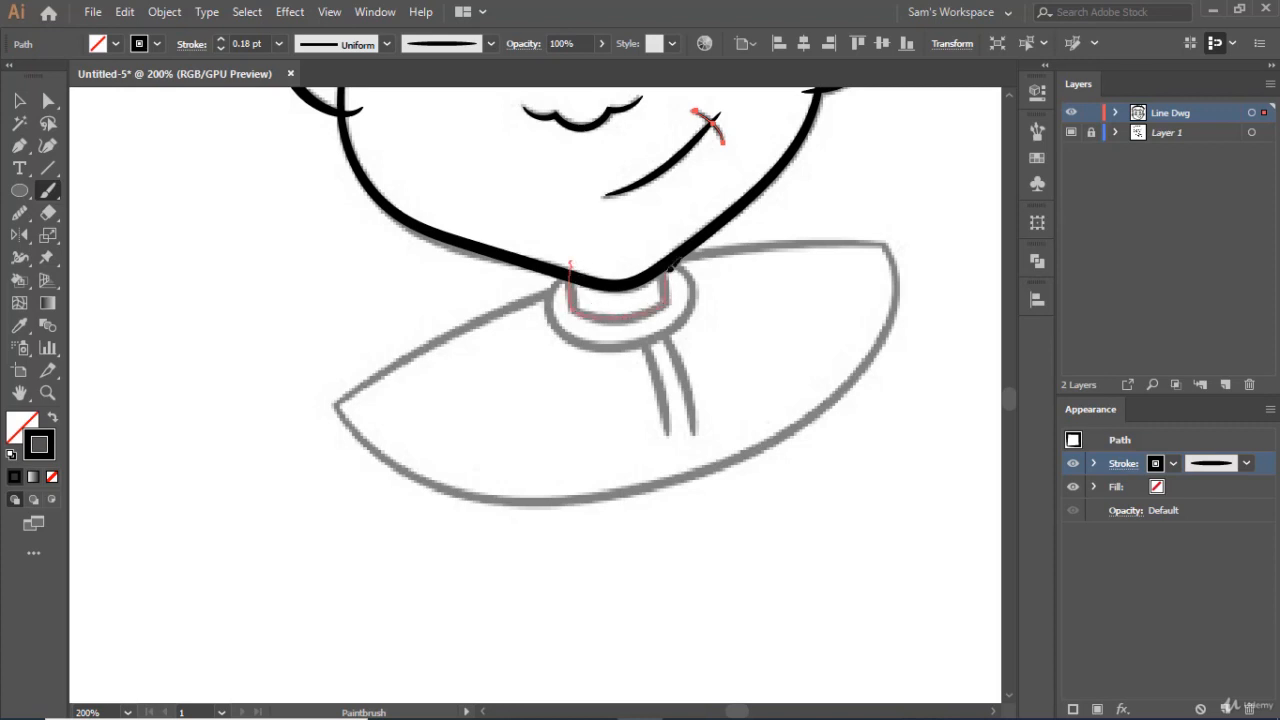
{"action": "left_click_drag", "start_coordinate": [672, 266], "coordinate": [667, 245]}
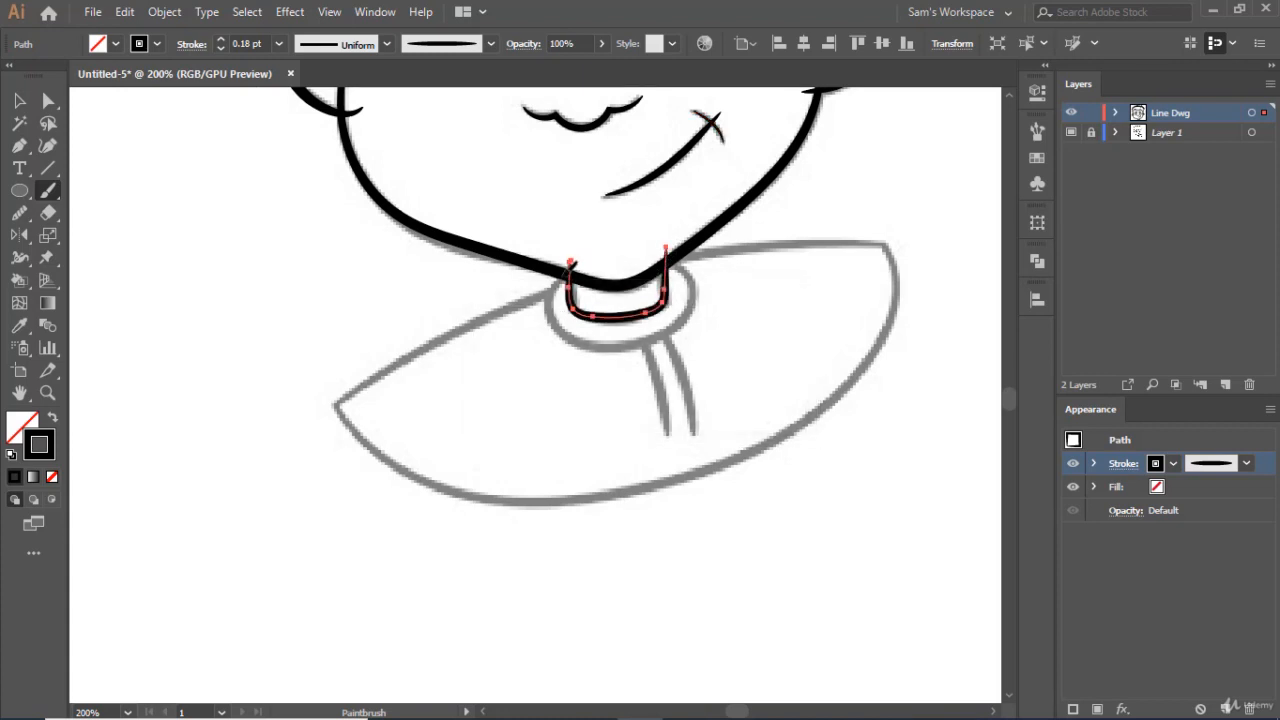
{"action": "left_click_drag", "start_coordinate": [556, 287], "coordinate": [566, 336]}
{"action": "left_click_drag", "start_coordinate": [667, 248], "coordinate": [653, 254]}
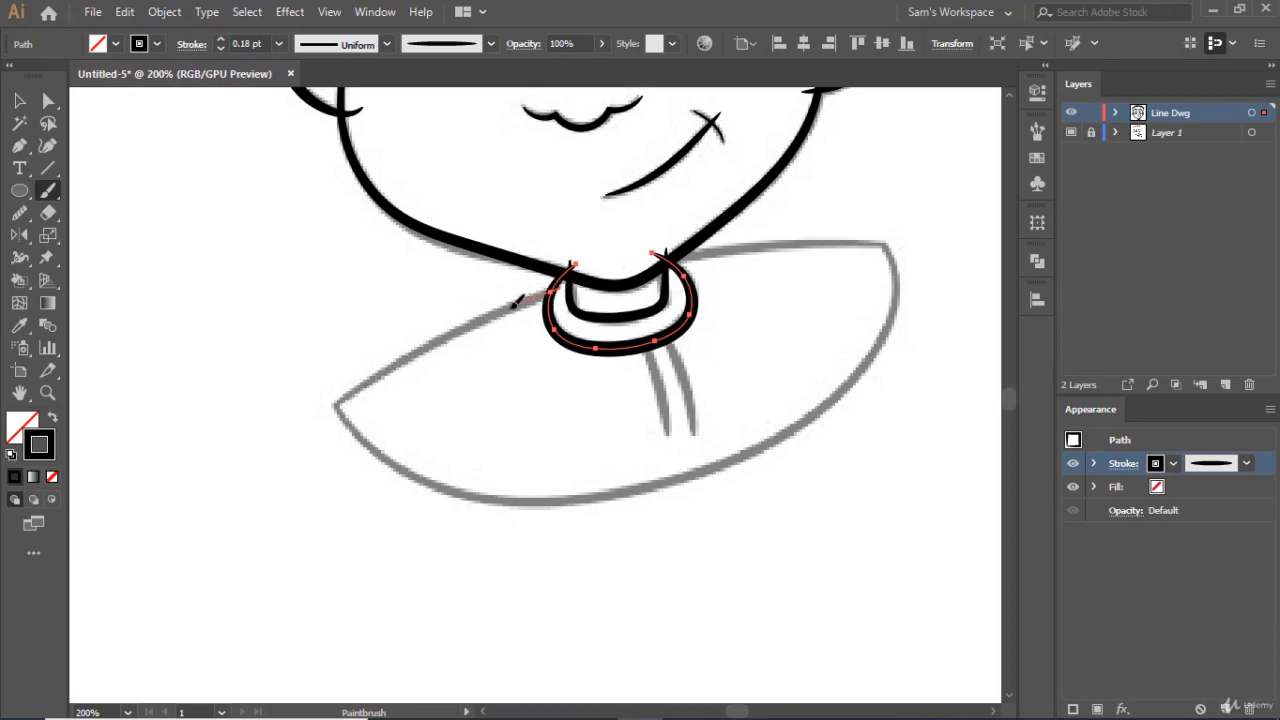
- Trace both sketched shoulder lines and the long curved bottom edge of the torso, overlapping the strokes at the corners
{"action": "left_click_drag", "start_coordinate": [417, 347], "coordinate": [385, 367]}
{"action": "left_click_drag", "start_coordinate": [335, 400], "coordinate": [304, 424]}
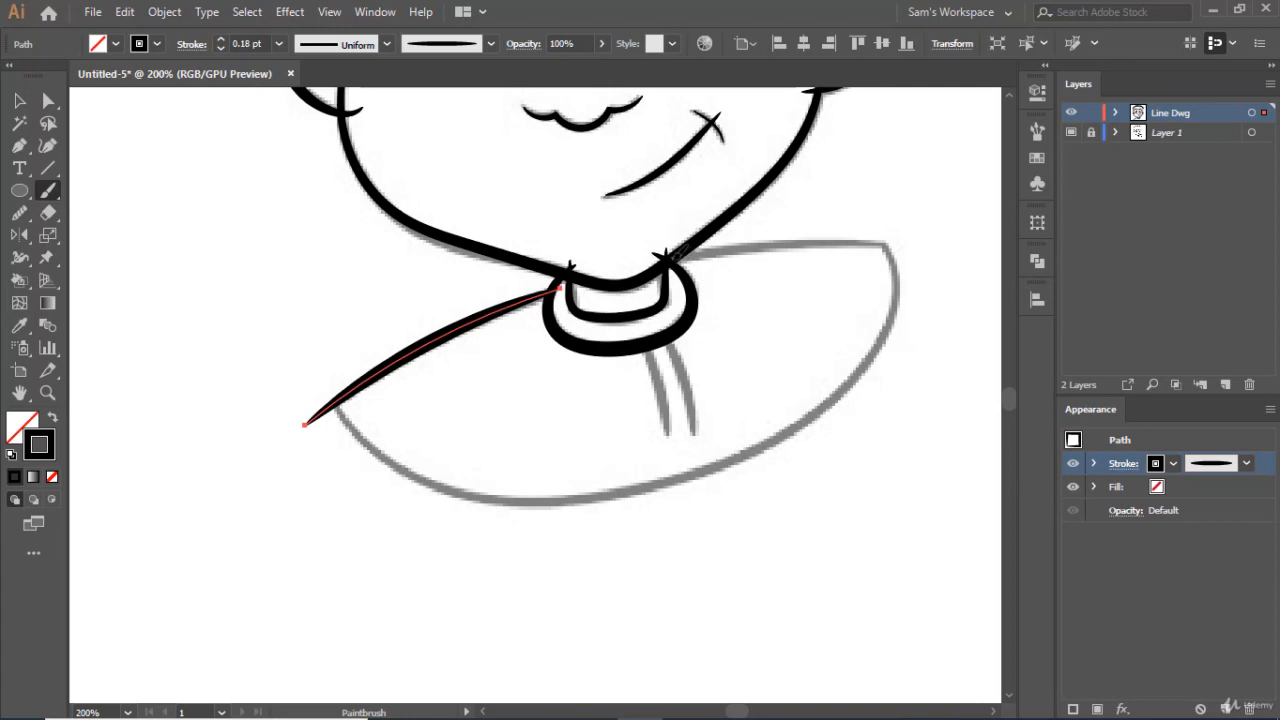
{"action": "left_click_drag", "start_coordinate": [717, 253], "coordinate": [919, 252]}
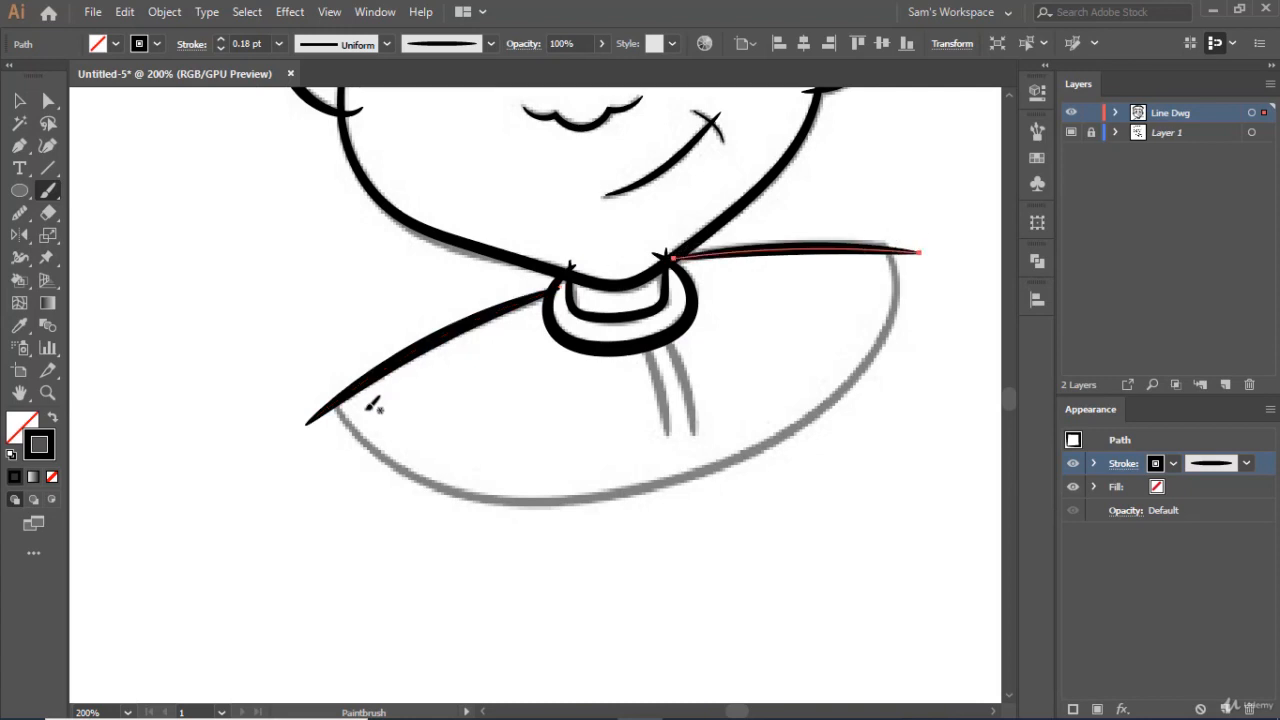
{"action": "mouse_move", "coordinate": [325, 393]}
{"action": "left_mouse_down"}
{"action": "mouse_move", "coordinate": [418, 474]}
{"action": "mouse_move", "coordinate": [539, 500]}
{"action": "left_mouse_up"}
{"action": "mouse_move", "coordinate": [840, 386]}
{"action": "left_mouse_down"}
{"action": "mouse_move", "coordinate": [902, 319]}
{"action": "mouse_move", "coordinate": [889, 226]}
{"action": "left_mouse_up"}
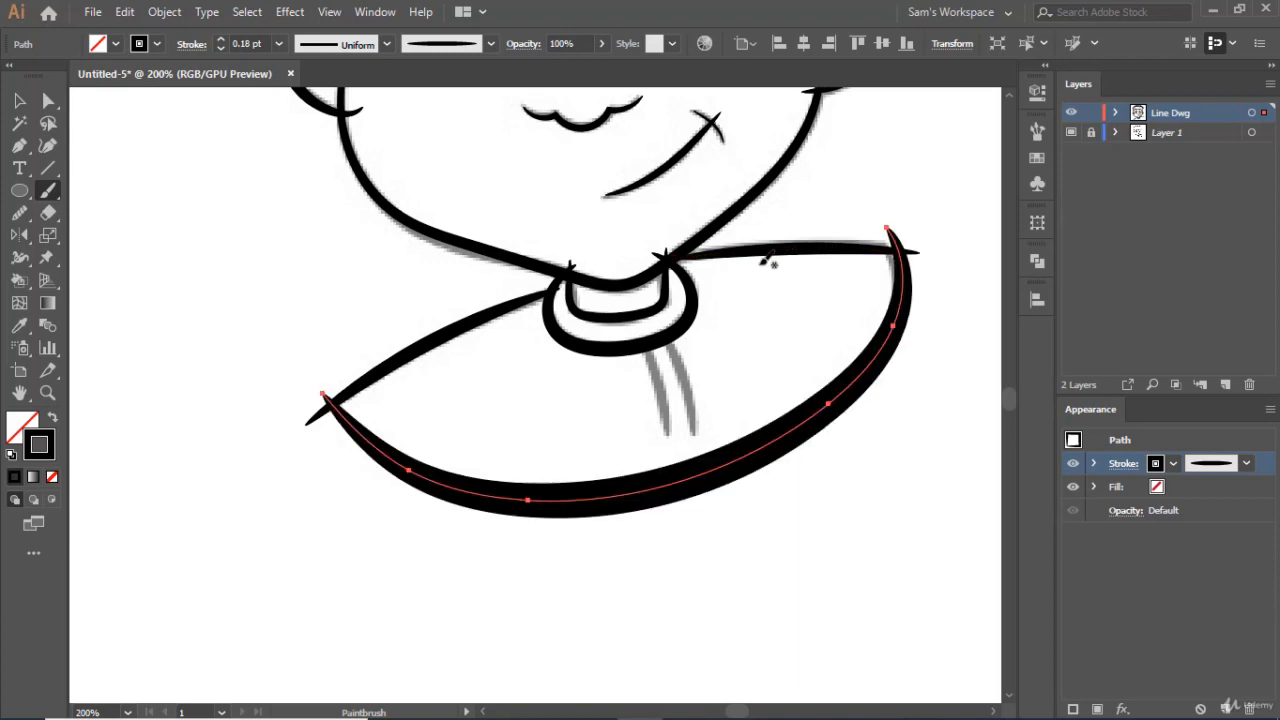
{"action": "left_click_drag", "start_coordinate": [641, 333], "coordinate": [647, 426]}
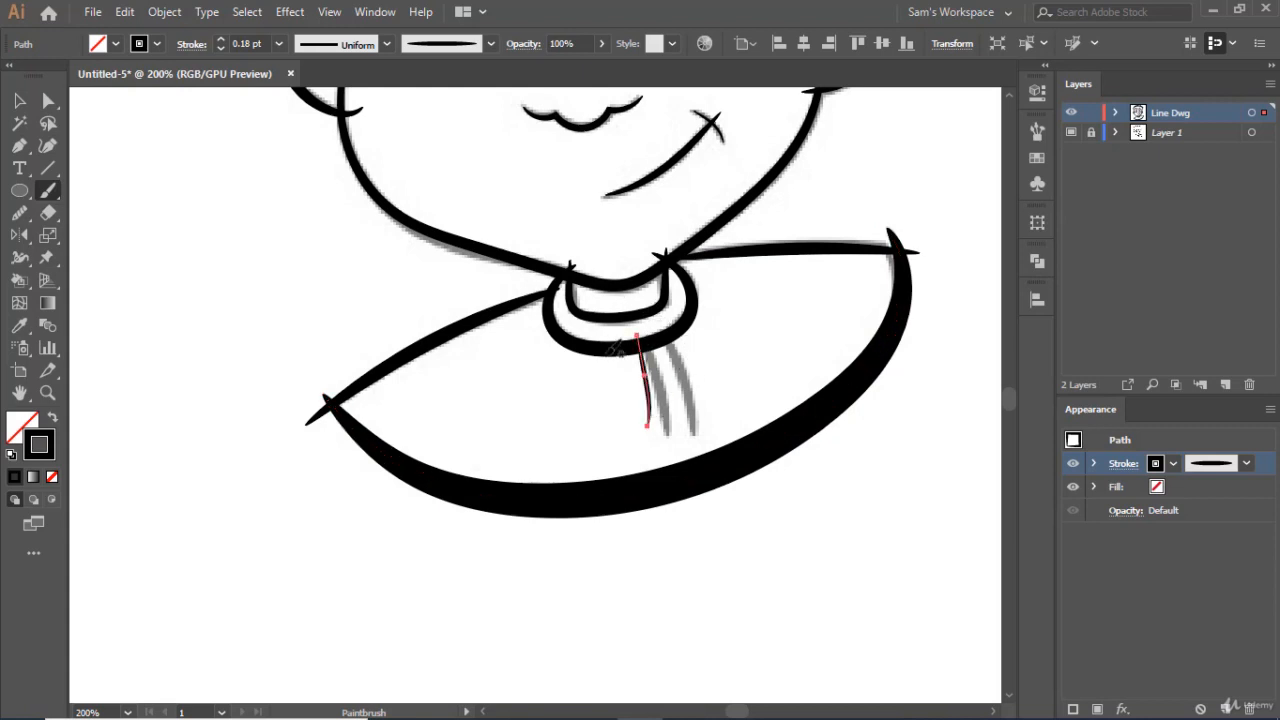
{"action": "key", "text": "ctrl+z"}
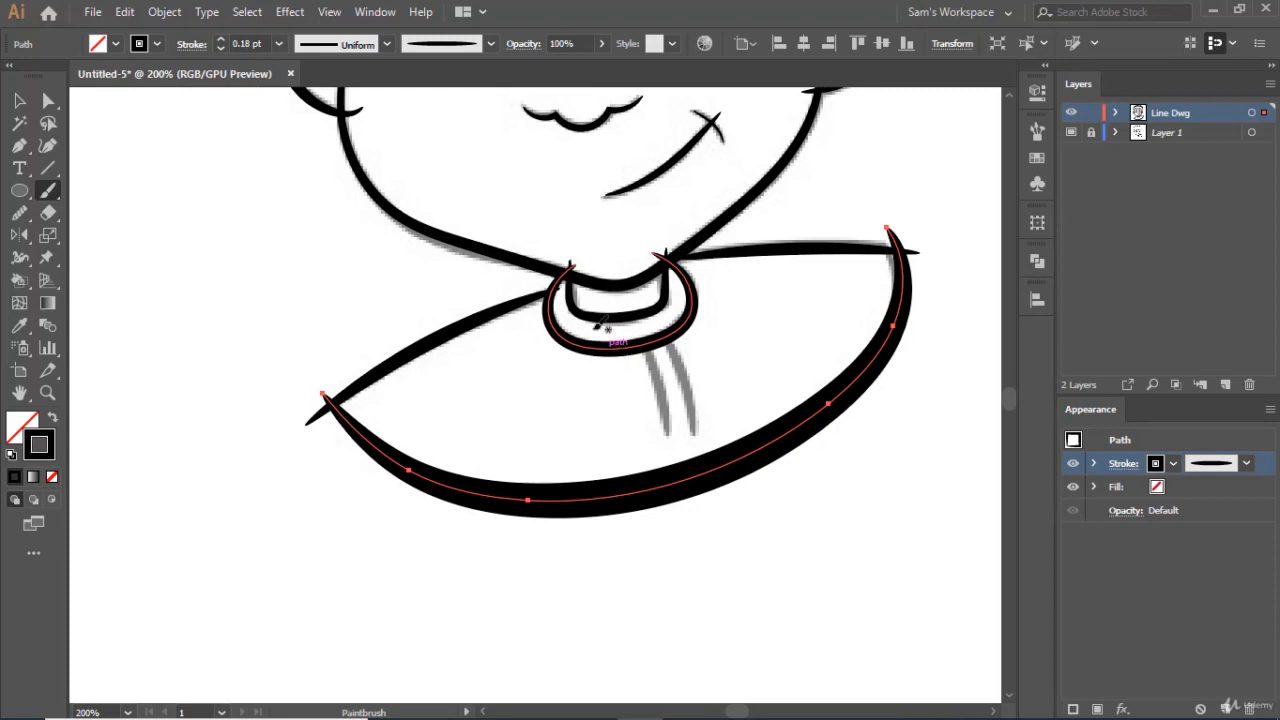
{"action": "left_click", "coordinate": [659, 352]}
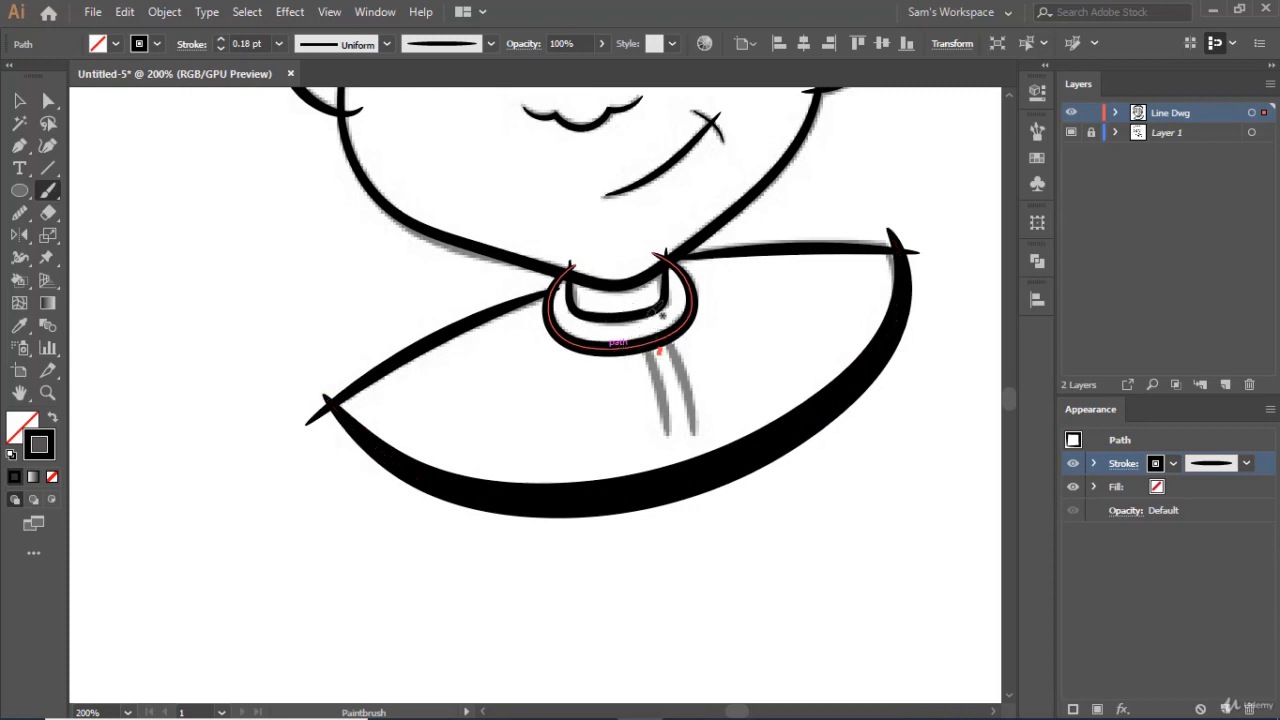
{"action": "key", "text": "ctrl+z"}
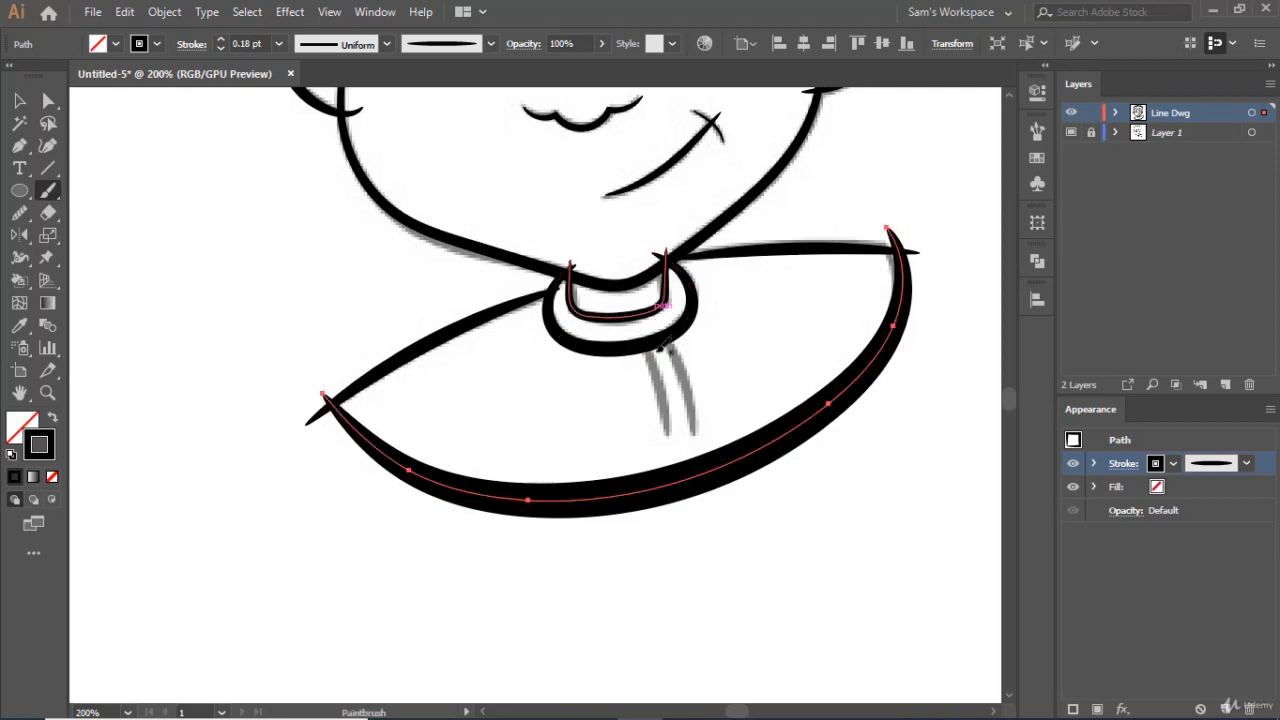
{"action": "mouse_move", "coordinate": [630, 336]}
{"action": "left_mouse_down"}
{"action": "mouse_move", "coordinate": [668, 348]}
{"action": "mouse_move", "coordinate": [716, 405]}
{"action": "left_mouse_up"}
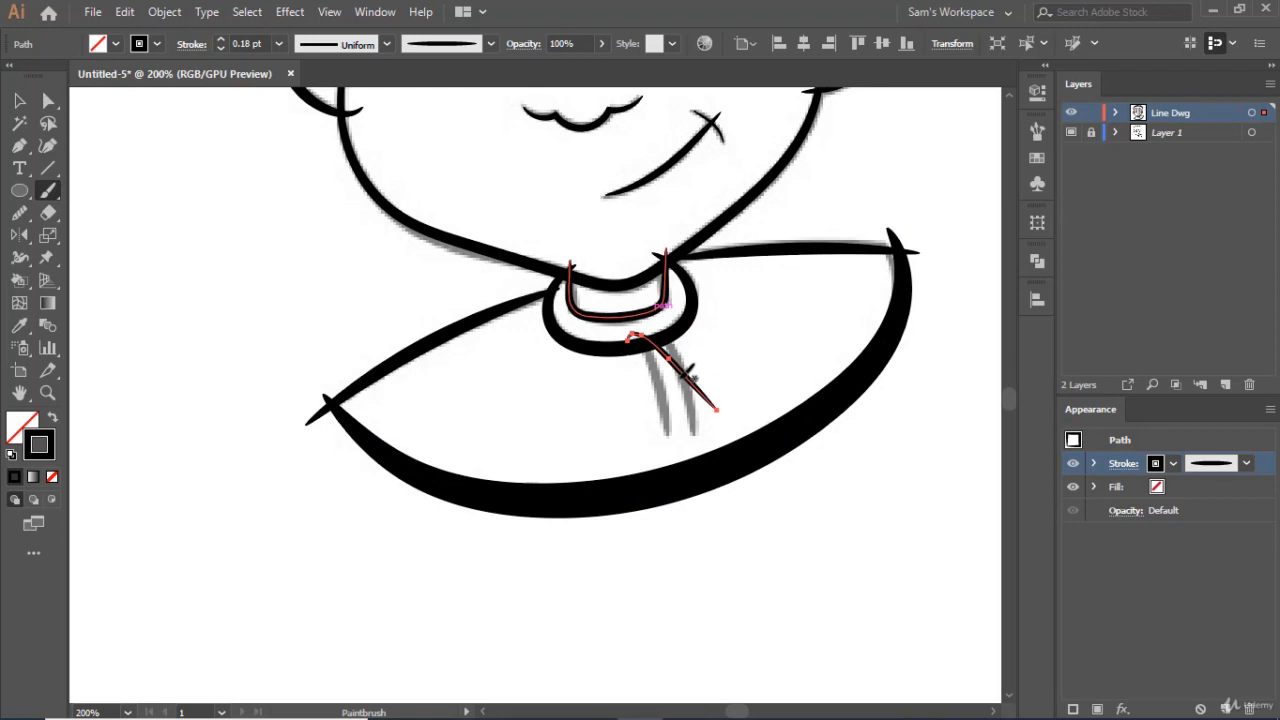
{"action": "key", "text": "ctrl+z"}
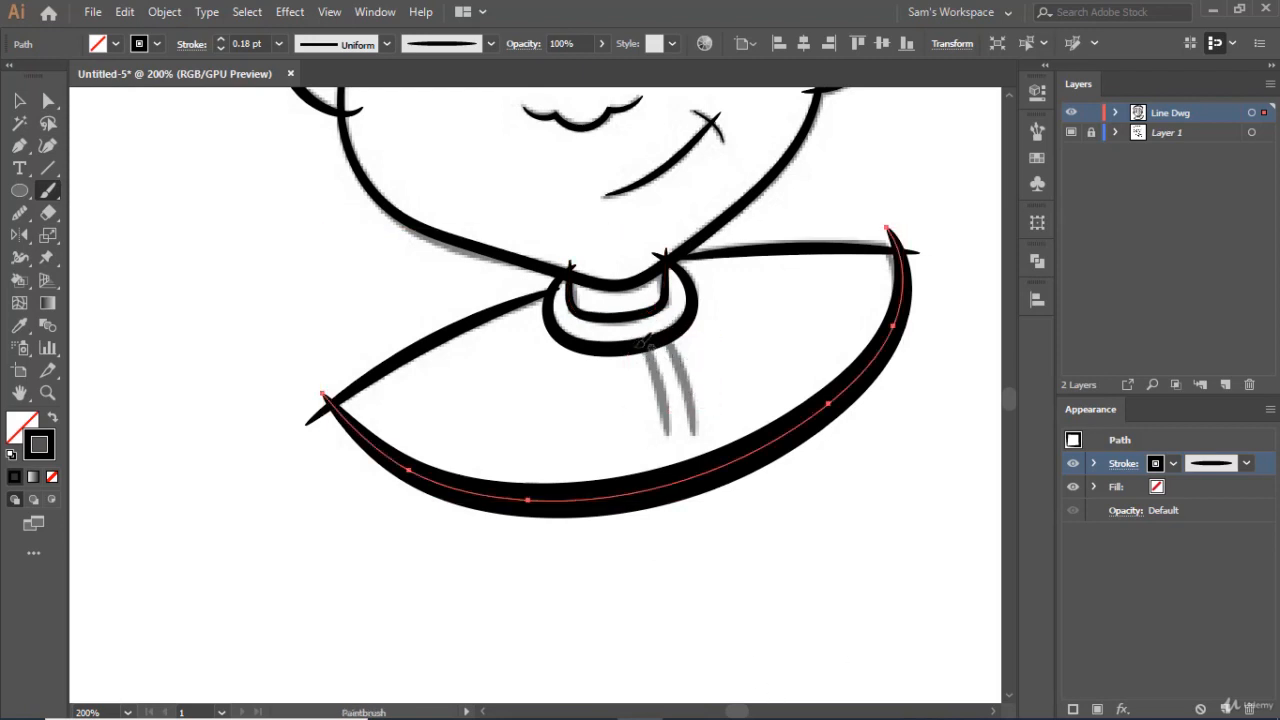
- Trace the two short sketched lines below the collar with the Paintbrush, redrawing the right-hand one to follow the sketch
{"action": "left_click_drag", "start_coordinate": [641, 343], "coordinate": [662, 432]}
{"action": "mouse_move", "coordinate": [665, 342]}
{"action": "left_mouse_down"}
{"action": "mouse_move", "coordinate": [688, 372]}
{"action": "mouse_move", "coordinate": [697, 430]}
{"action": "left_mouse_up"}
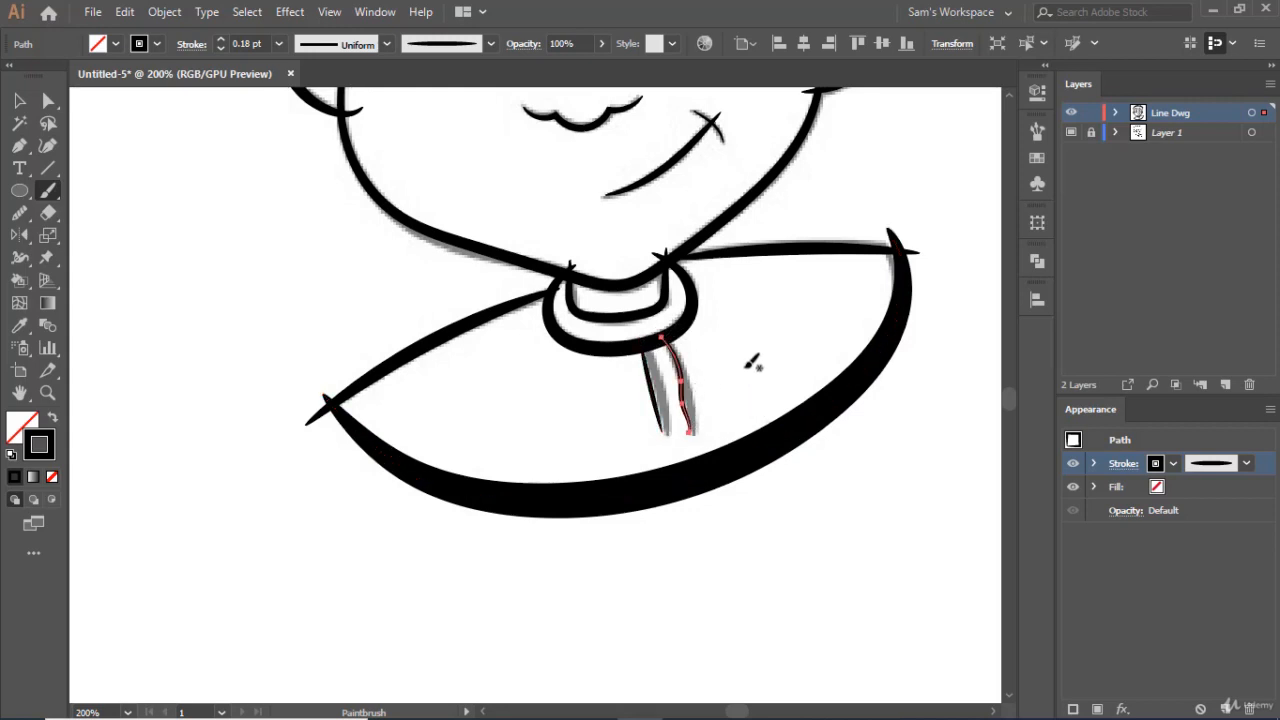
{"action": "key", "text": "ctrl+z"}
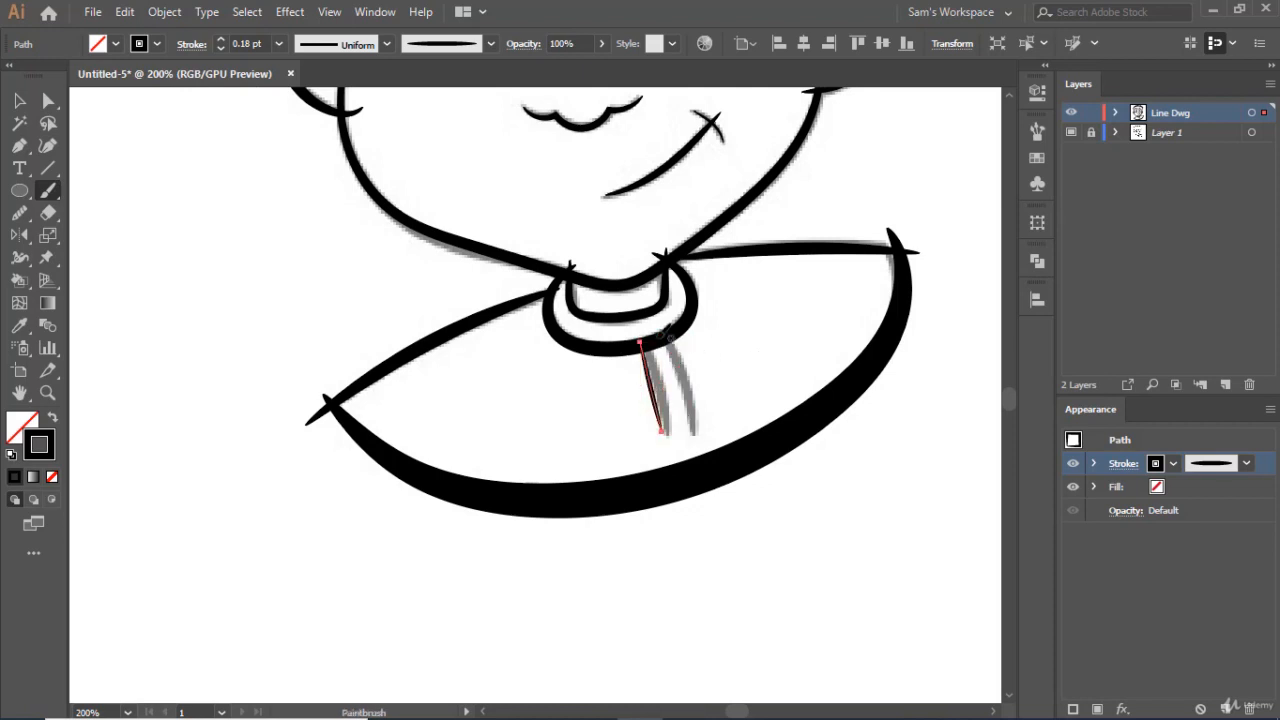
{"action": "left_click_drag", "start_coordinate": [682, 362], "coordinate": [694, 431]}
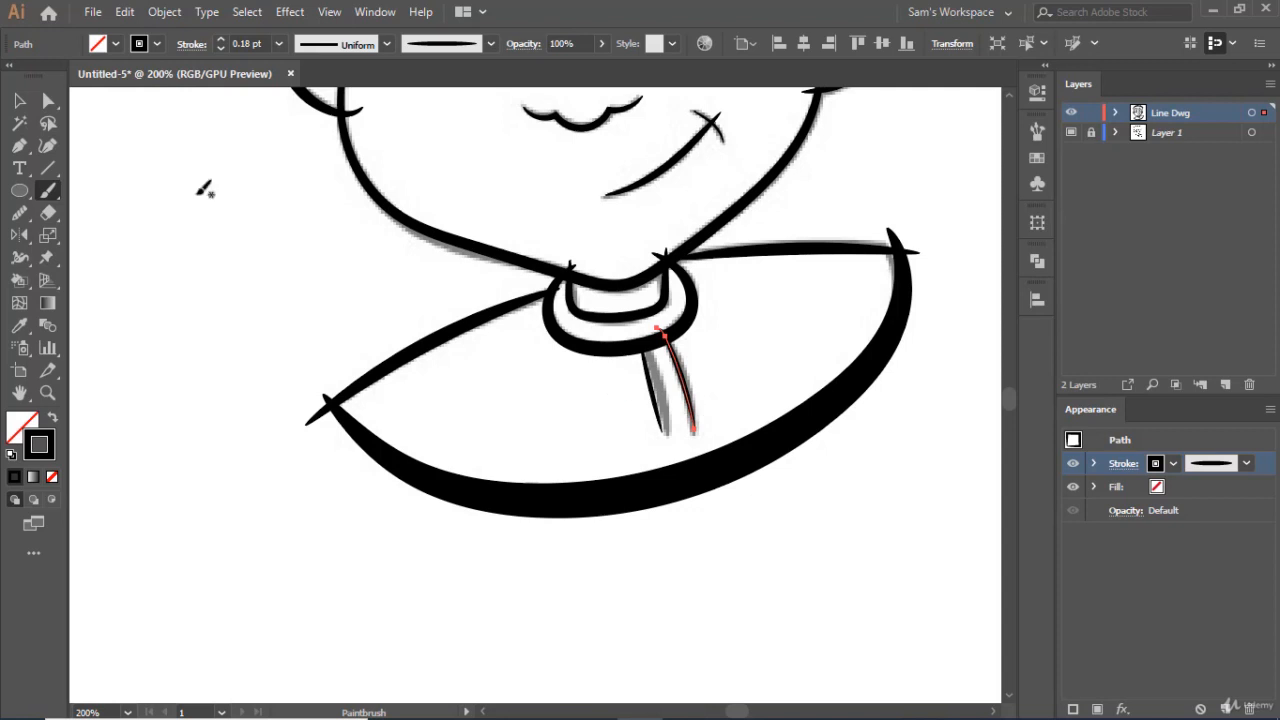
- Delete the left-hand short line below the collar and retrace it with the Paintbrush along the sketched curve
{"action": "left_click", "coordinate": [19, 100]}
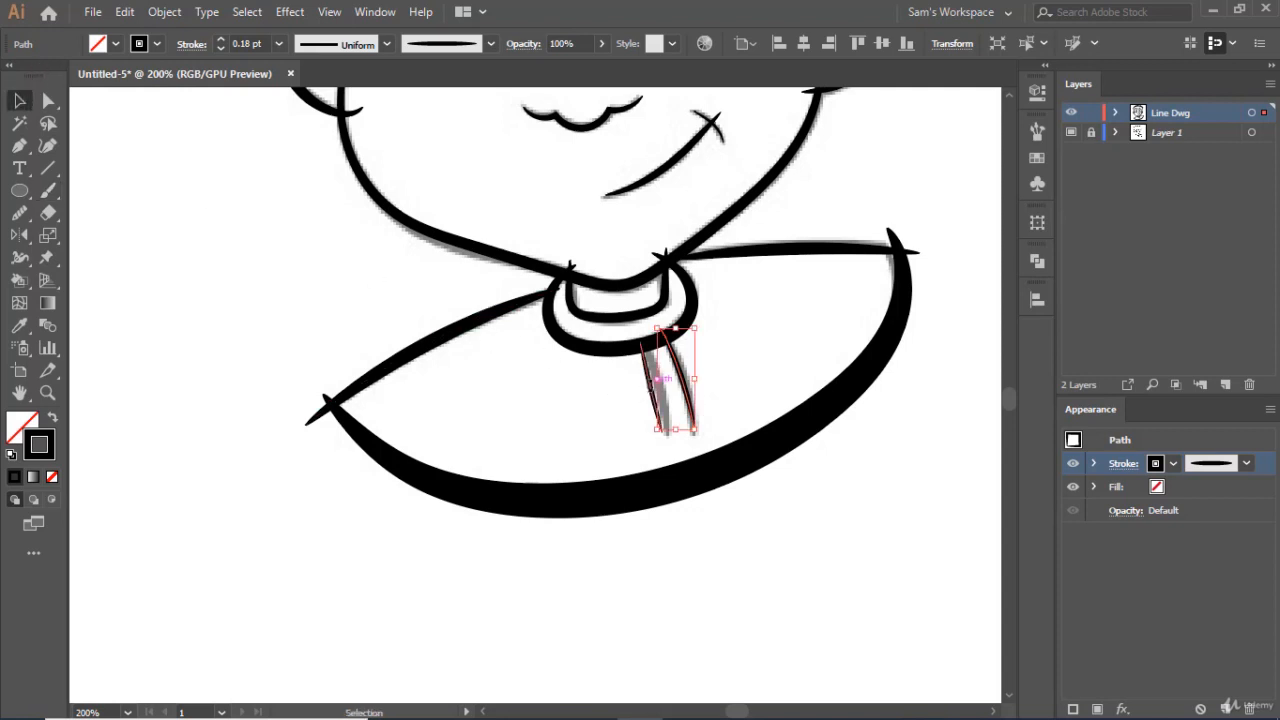
{"action": "left_click", "coordinate": [770, 358]}
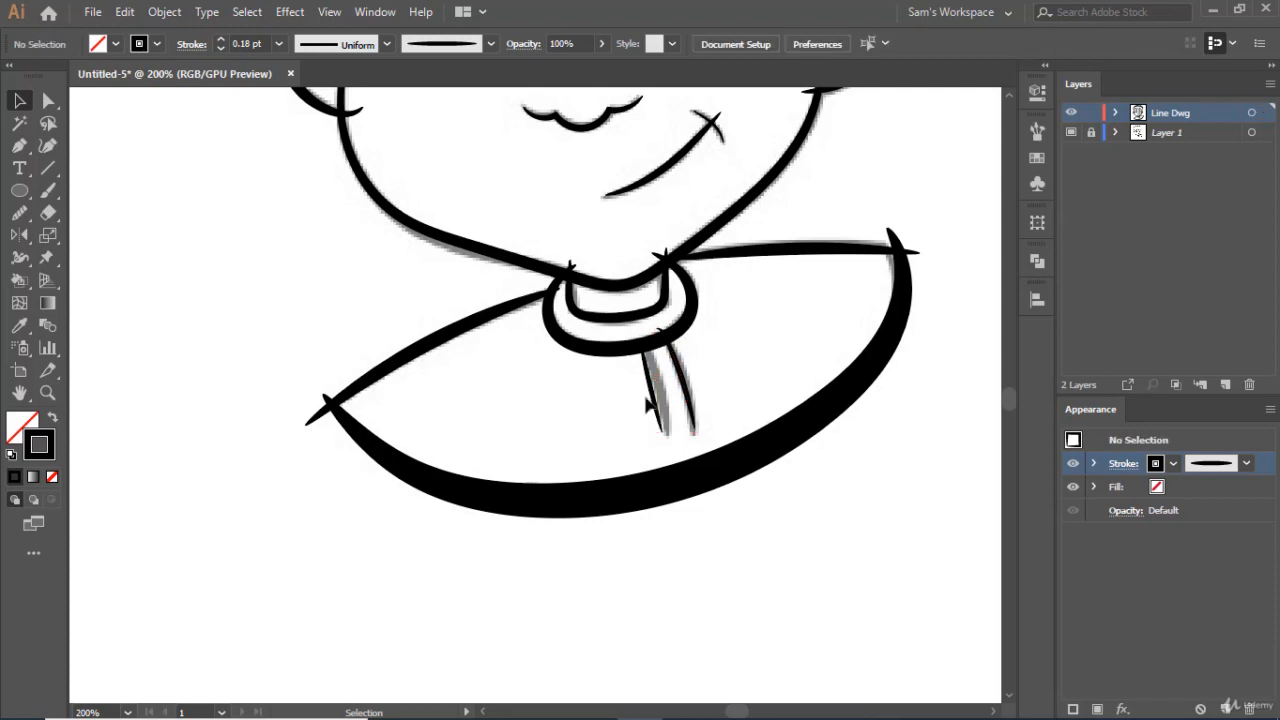
{"action": "left_click", "coordinate": [656, 404]}
{"action": "key", "text": "Delete"}
{"action": "left_click", "coordinate": [47, 190]}
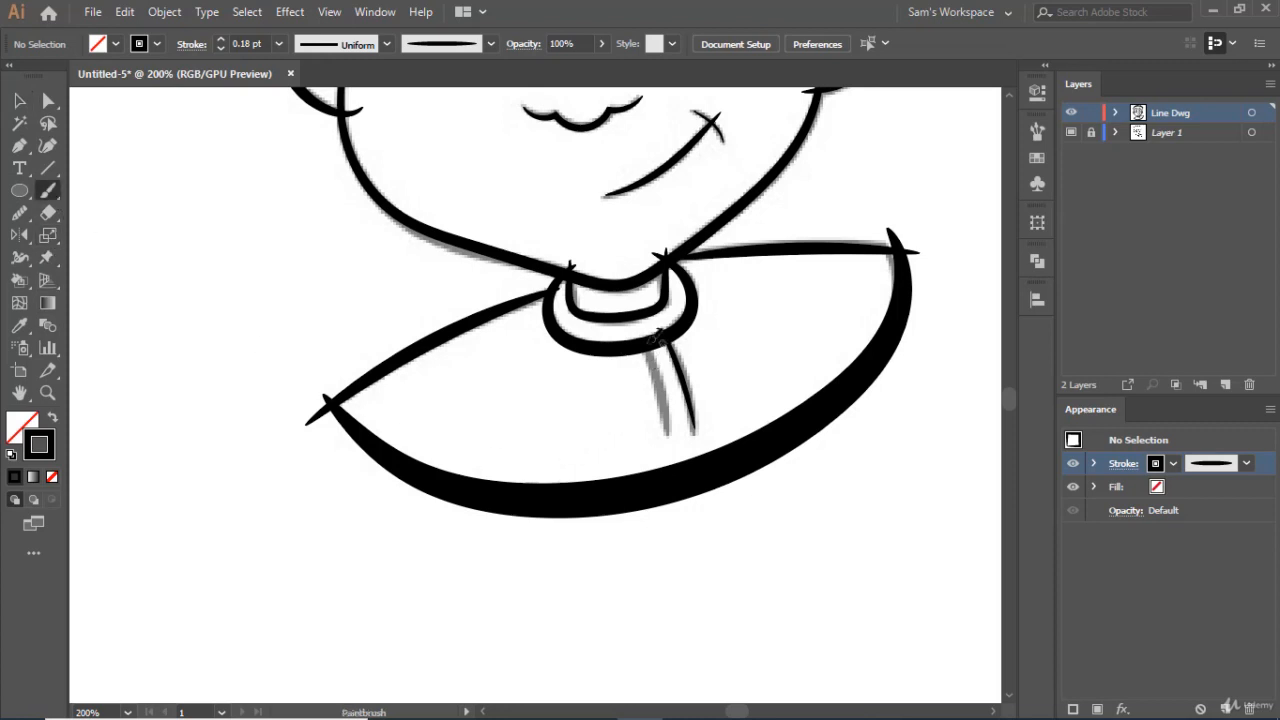
{"action": "left_click_drag", "start_coordinate": [645, 340], "coordinate": [667, 430]}
- Set the stroke weight of the torso's curved bottom edge to 0.1 pt
{"action": "left_click", "coordinate": [19, 100]}
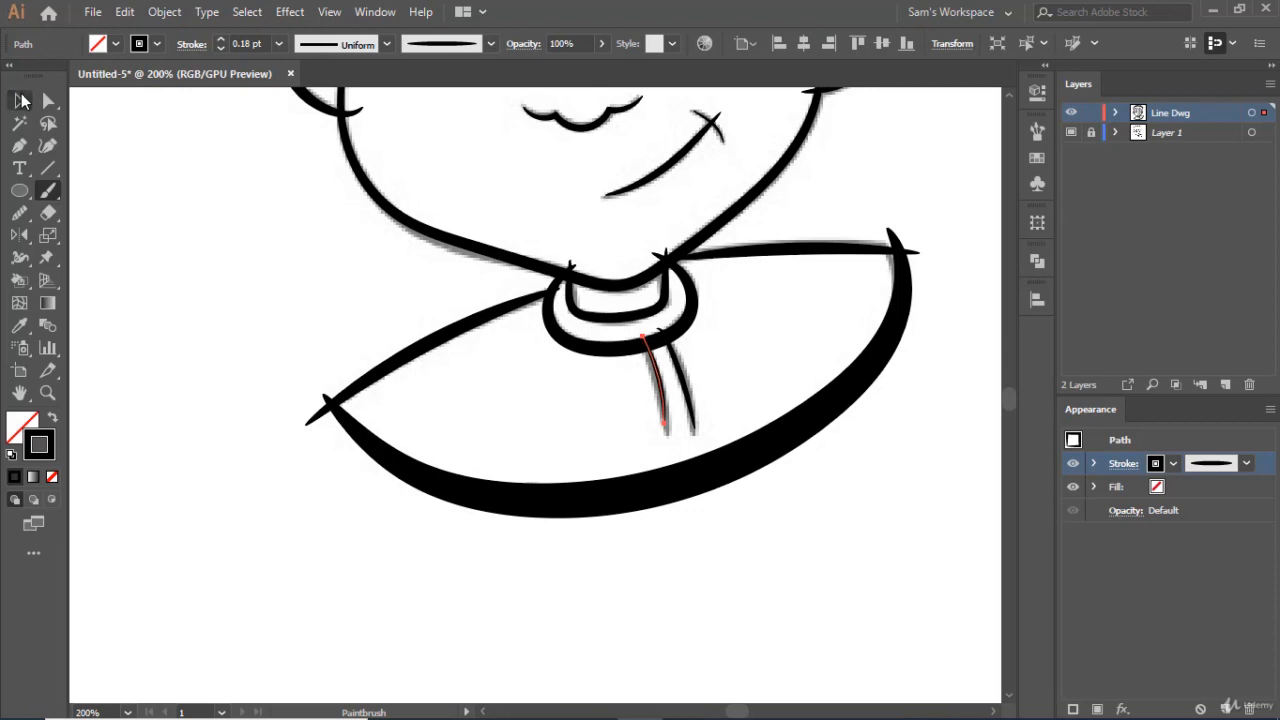
{"action": "left_click", "coordinate": [574, 585]}
{"action": "left_click", "coordinate": [622, 510]}
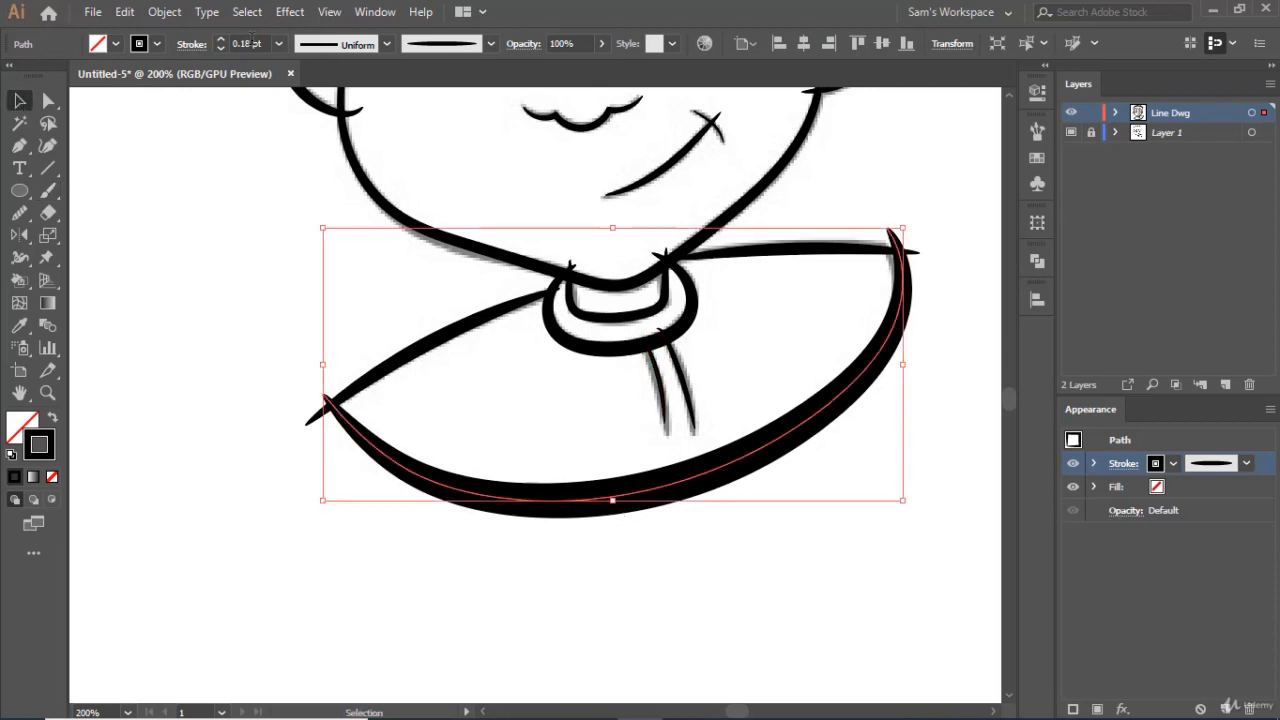
{"action": "left_click_drag", "start_coordinate": [267, 44], "coordinate": [71, 3]}
{"action": "type", "text": "1"}
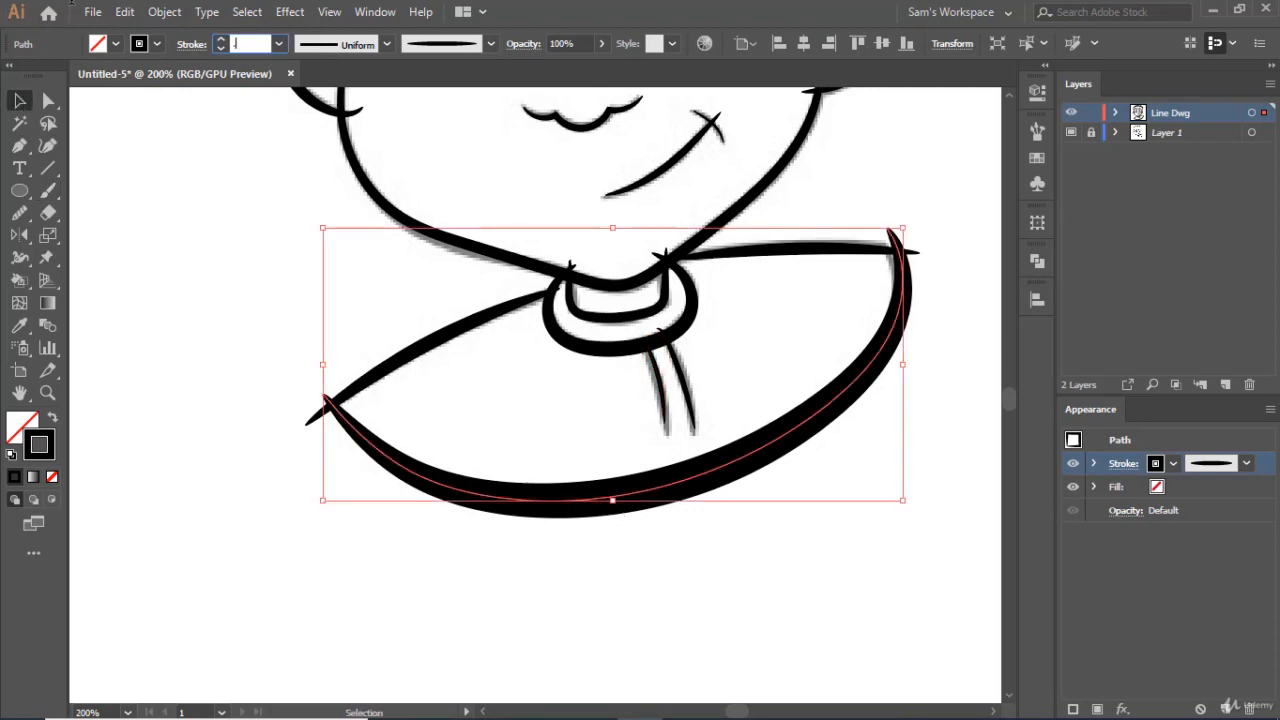
{"action": "key", "text": "Return"}
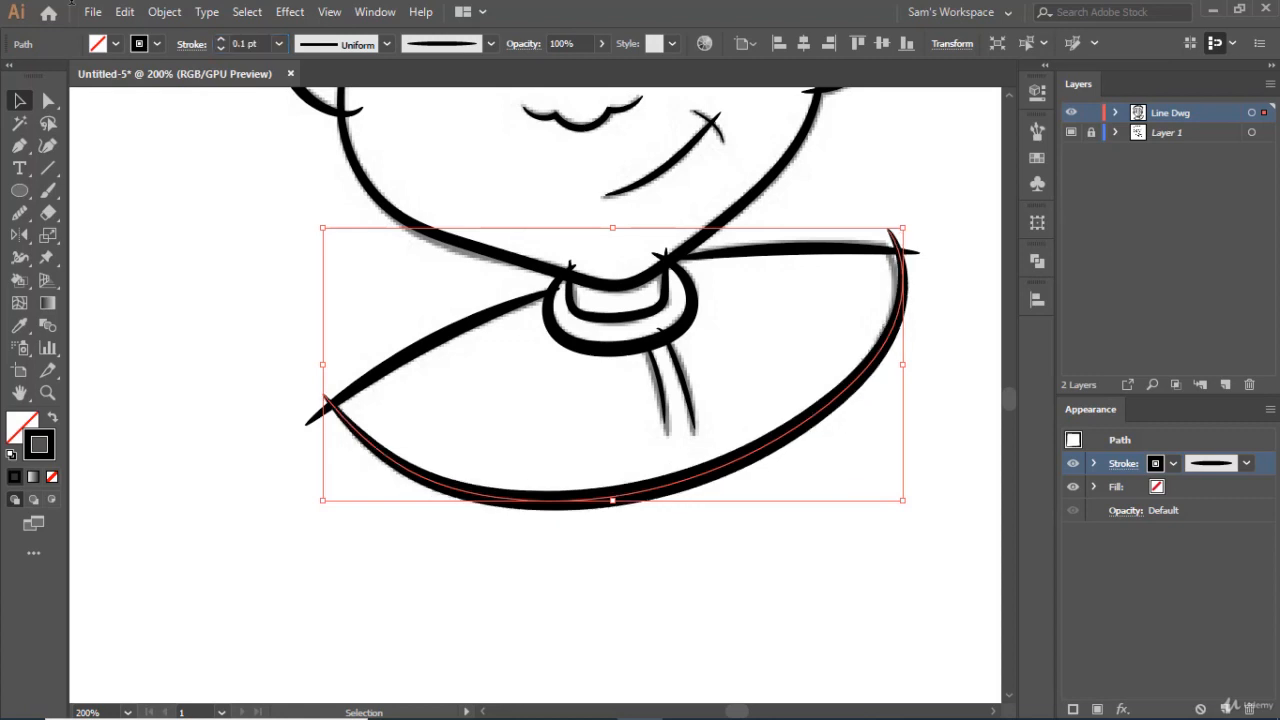
- Set the stroke weight of the outer collar curve to 0.1 pt
{"action": "left_click", "coordinate": [600, 345]}
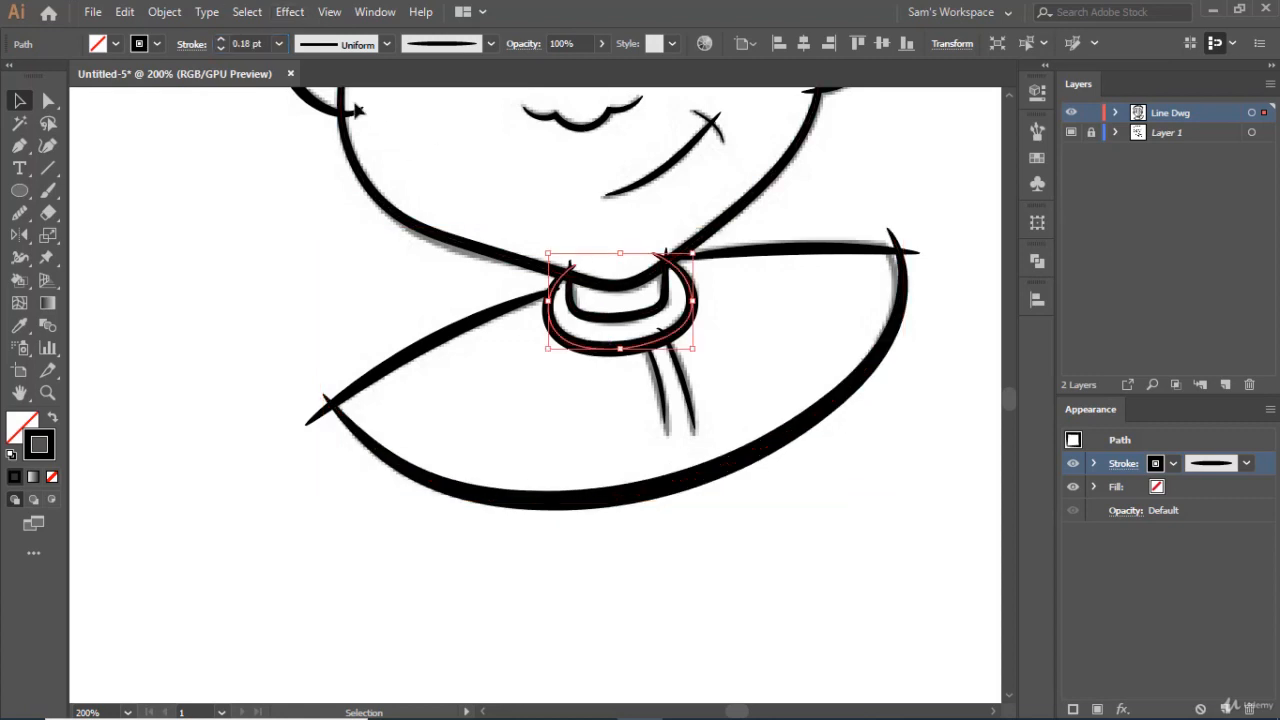
{"action": "left_click", "coordinate": [263, 44]}
{"action": "type", "text": "0.1"}
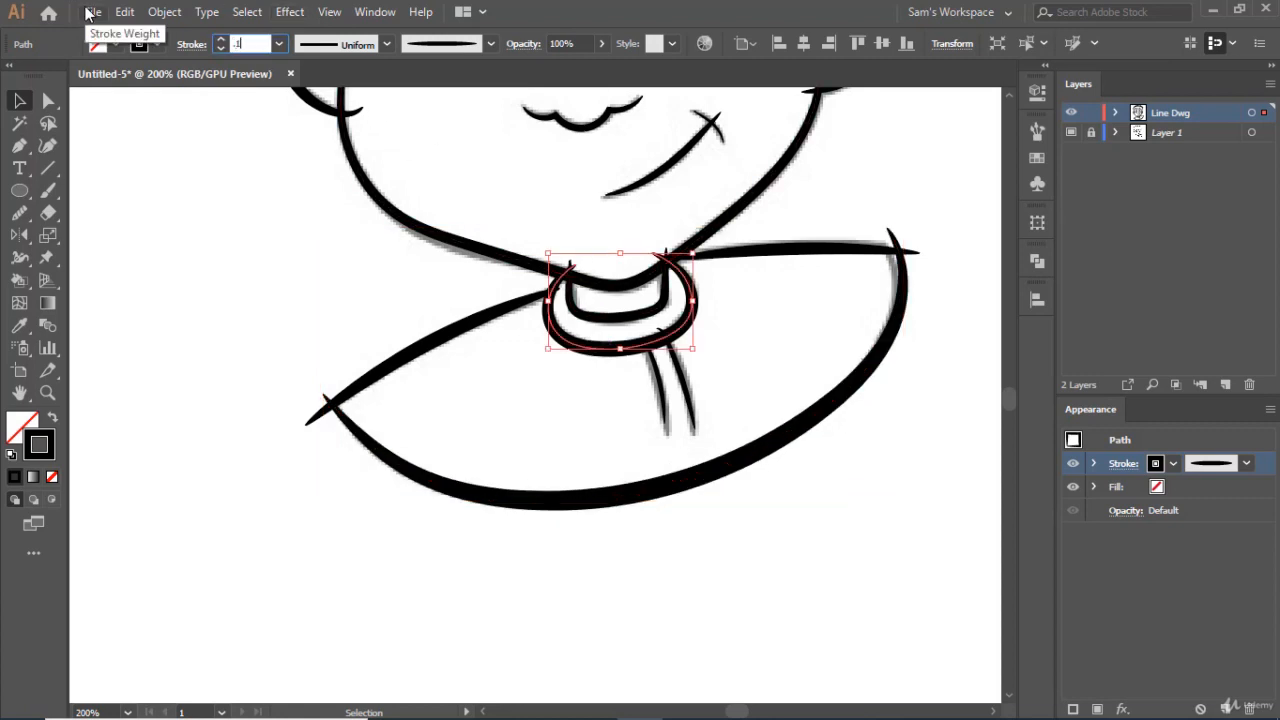
{"action": "key", "text": "Return"}
- Select the entire line drawing and expand the appearance of its brush strokes
{"action": "scroll", "coordinate": [180, 131], "scroll_direction": "up", "scroll_amount": 3}
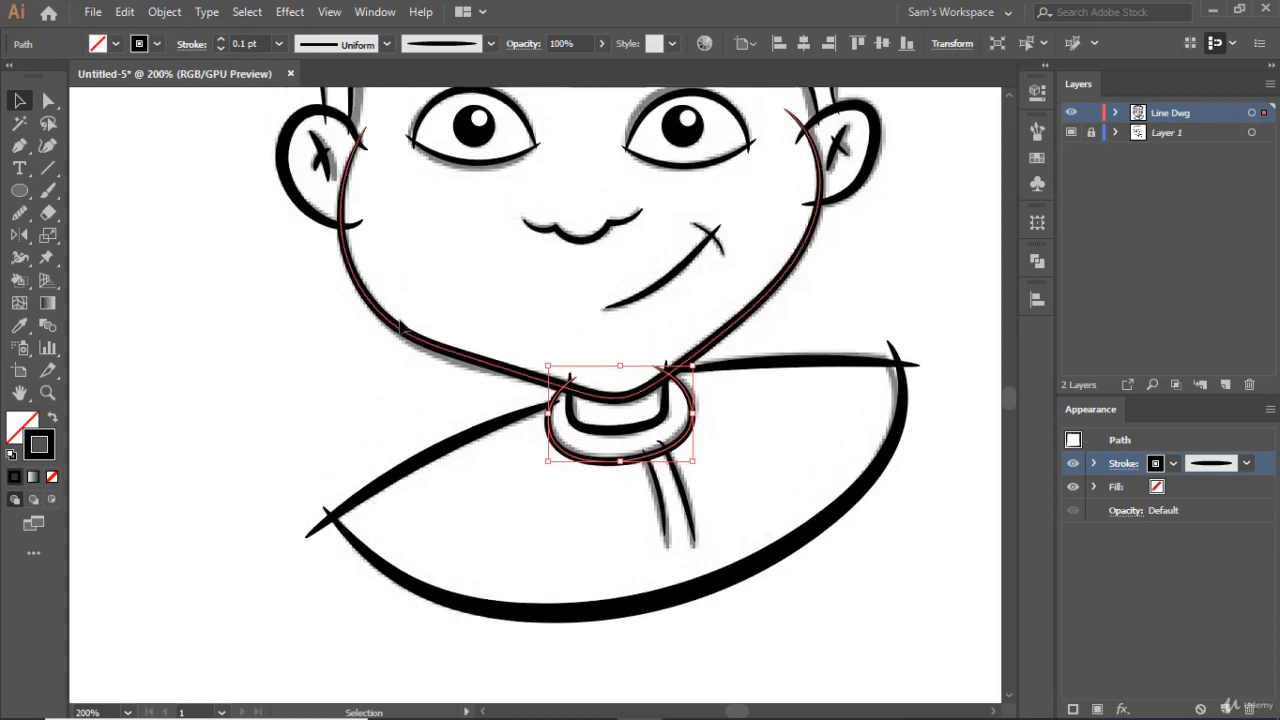
{"action": "scroll", "coordinate": [397, 314], "scroll_direction": "up", "scroll_amount": 5}
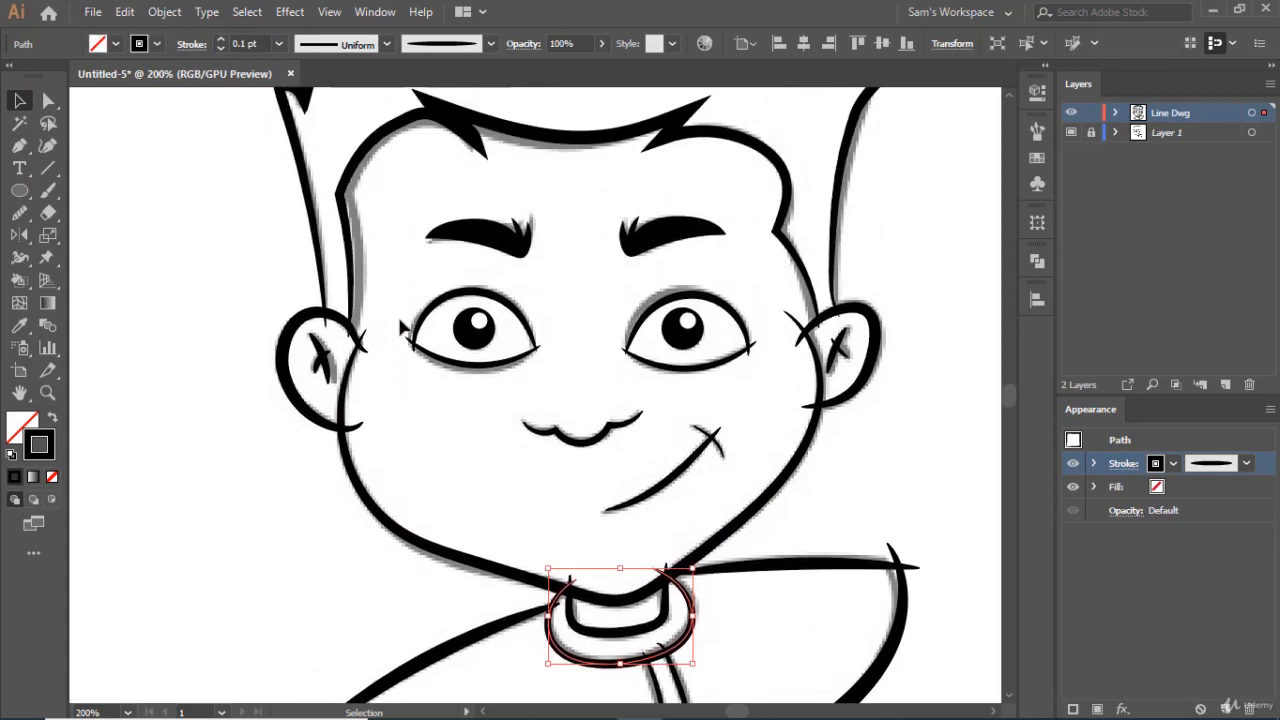
{"action": "scroll", "coordinate": [403, 328], "scroll_direction": "down", "scroll_amount": 3}
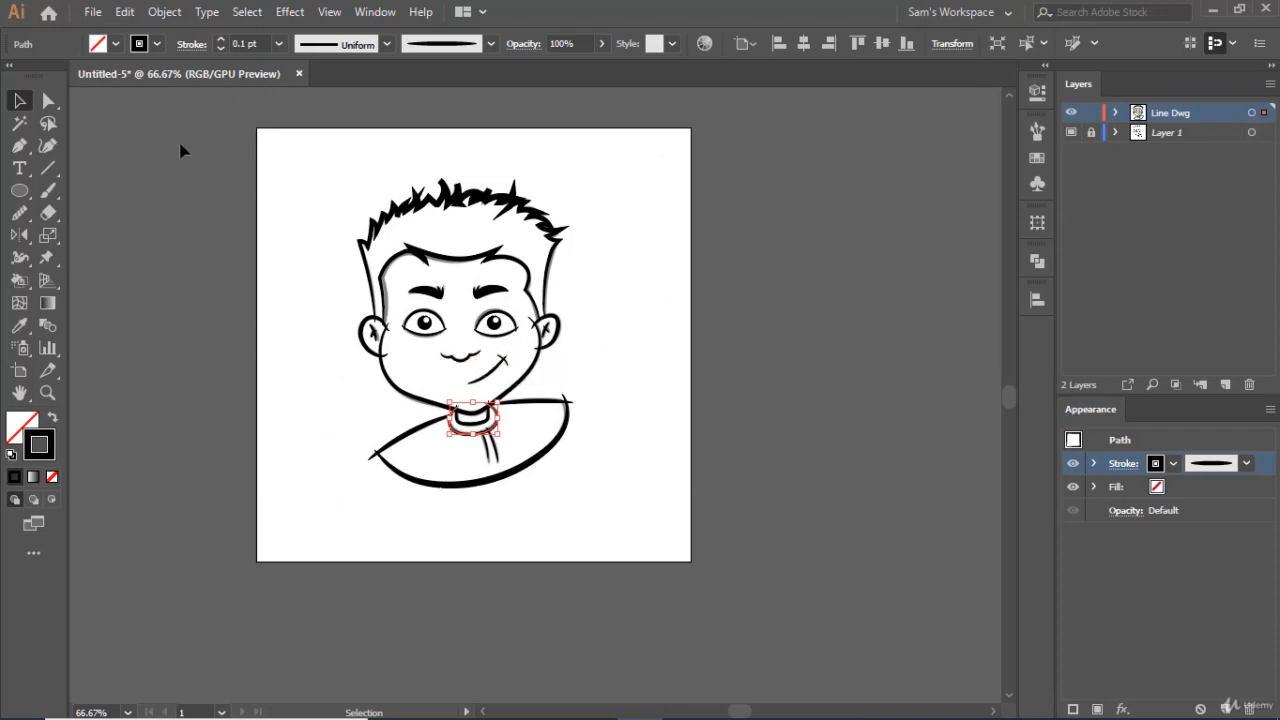
{"action": "left_click", "coordinate": [270, 183]}
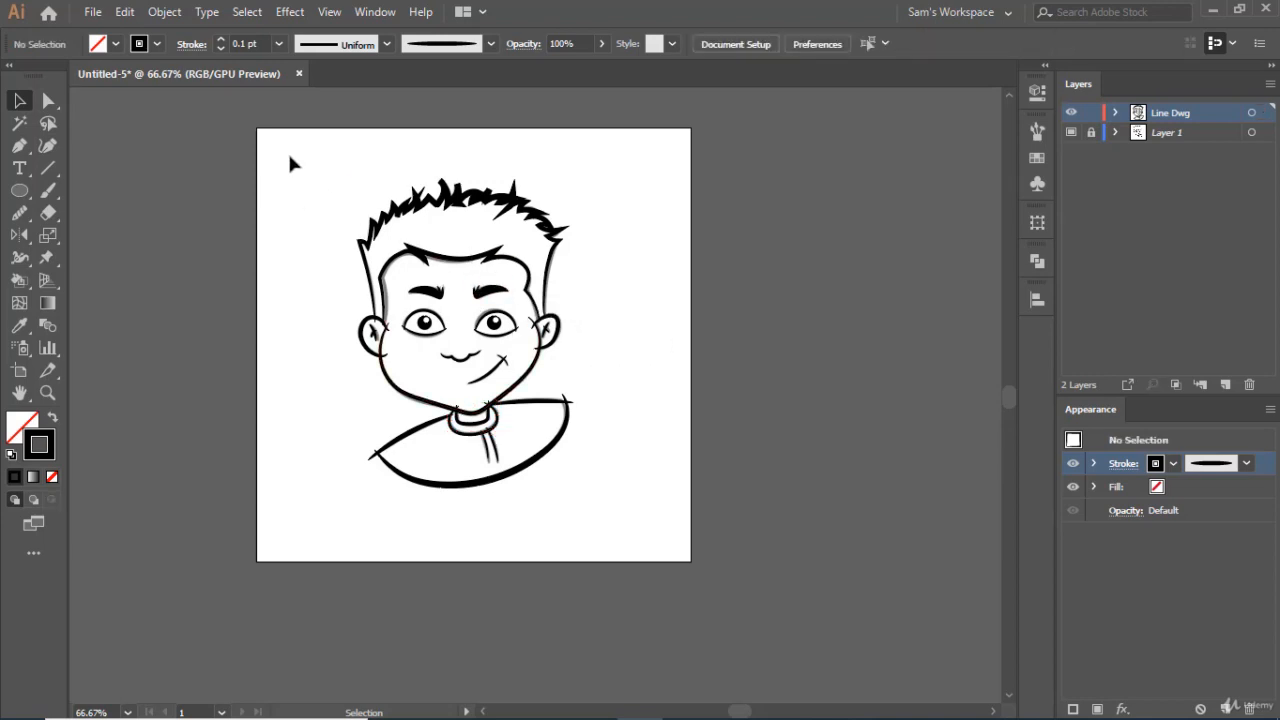
{"action": "mouse_move", "coordinate": [289, 155]}
{"action": "left_mouse_down"}
{"action": "mouse_move", "coordinate": [429, 229]}
{"action": "mouse_move", "coordinate": [635, 502]}
{"action": "left_mouse_up"}
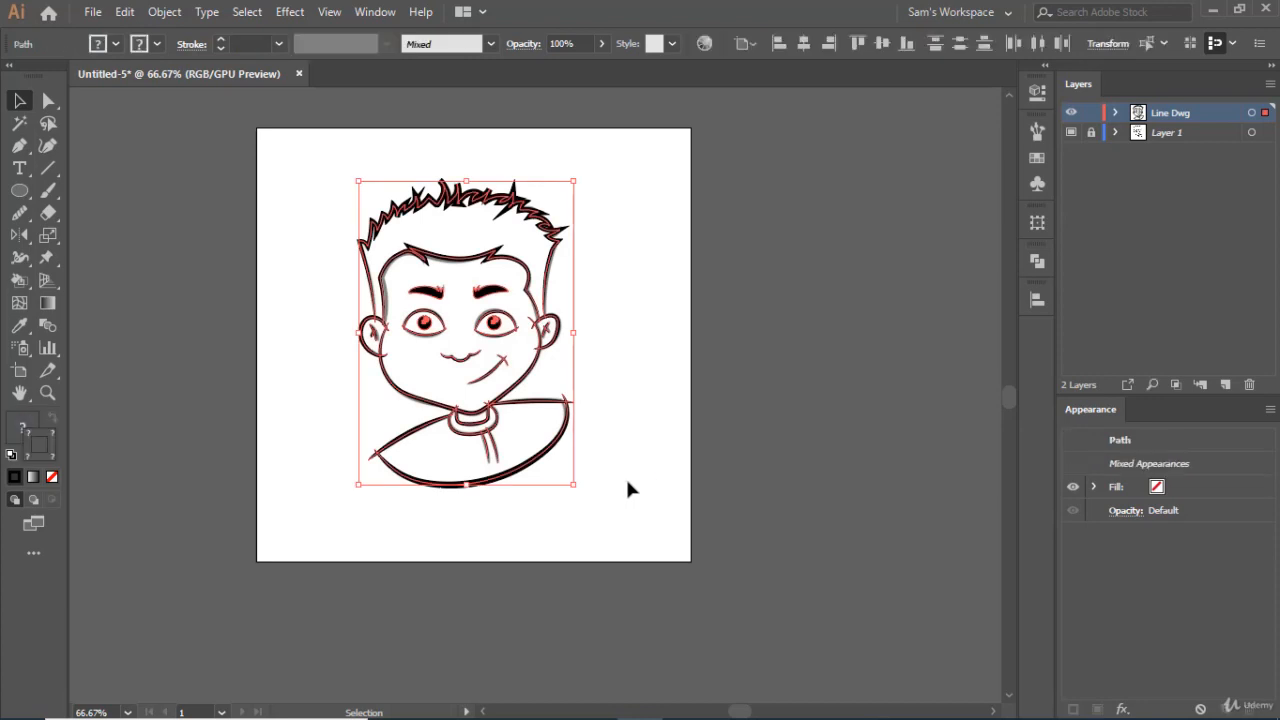
{"action": "left_click", "coordinate": [165, 12]}
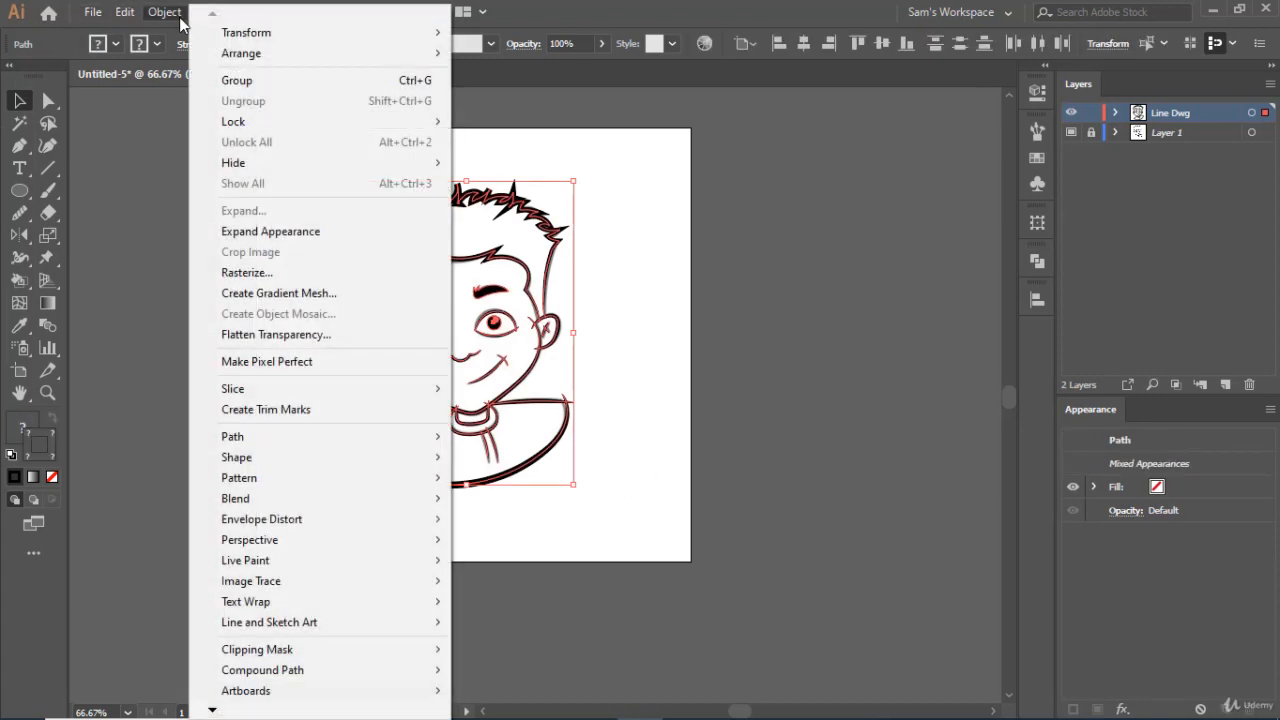
{"action": "left_click", "coordinate": [300, 240]}
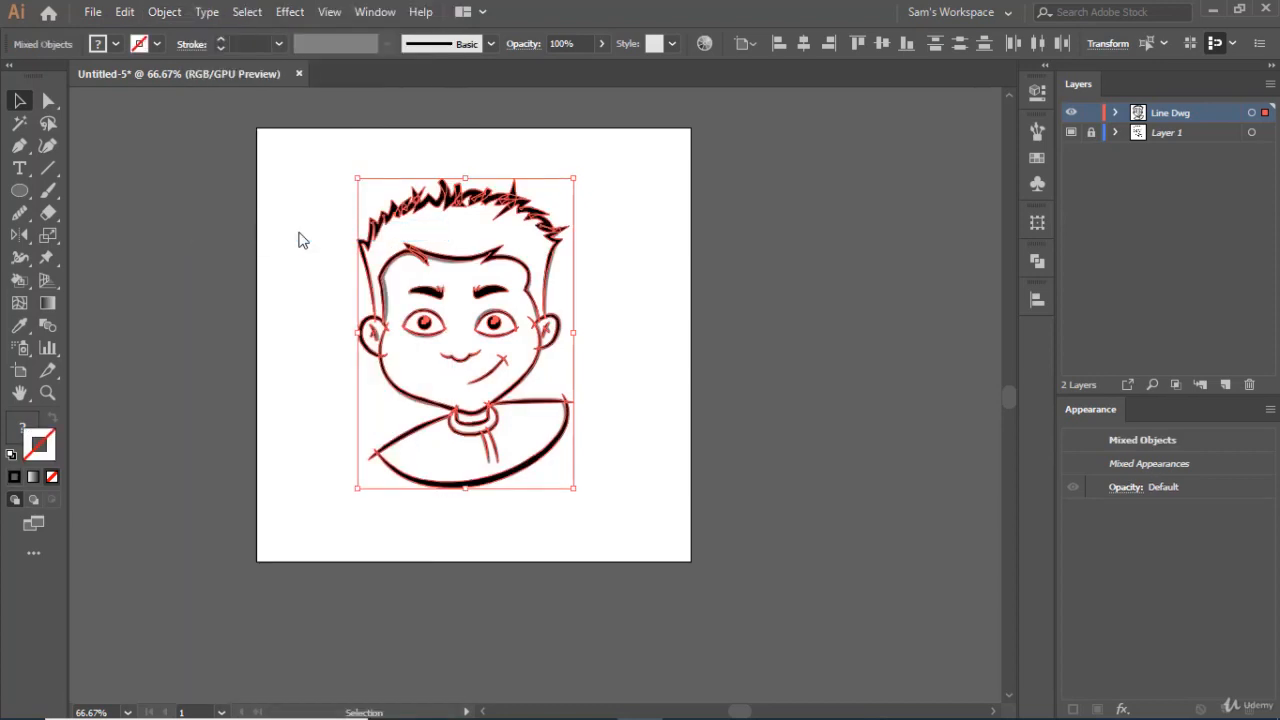
- Make the selected line drawing a Live Paint group and expand it into separate editable shapes
{"action": "left_click", "coordinate": [168, 12]}
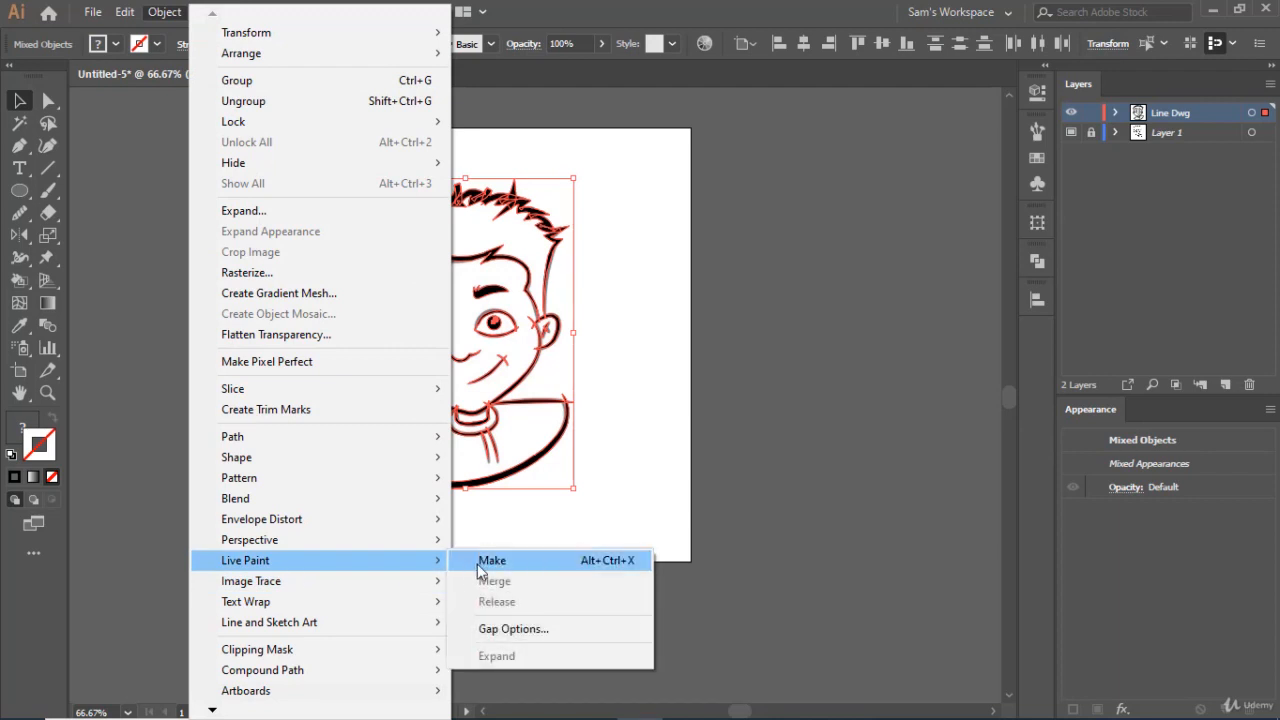
{"action": "left_click", "coordinate": [477, 564]}
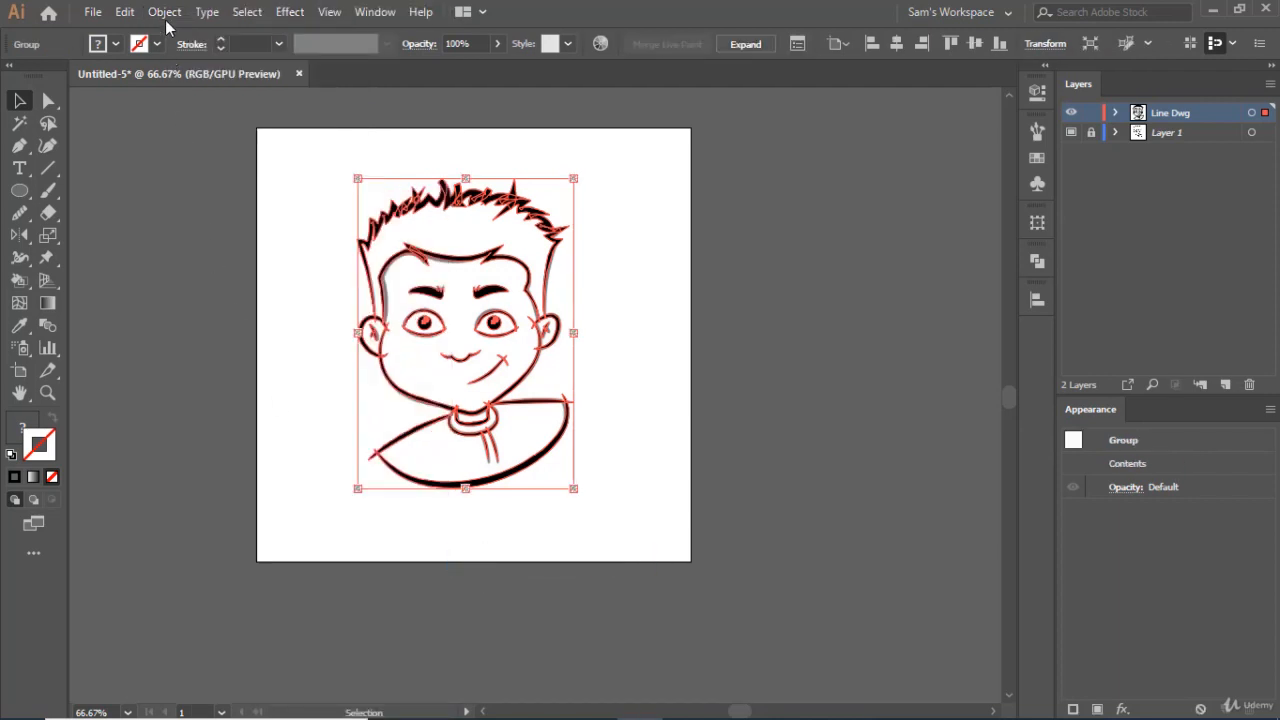
{"action": "left_click", "coordinate": [166, 14]}
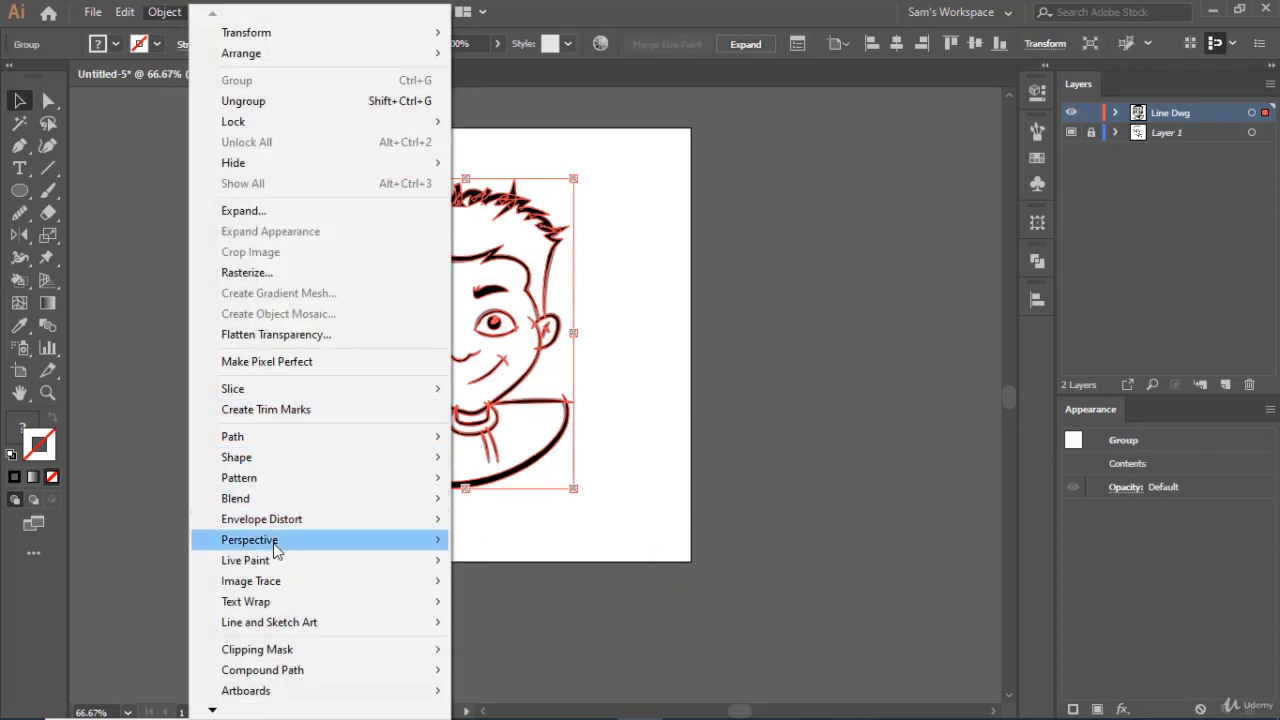
{"action": "mouse_move", "coordinate": [343, 565]}
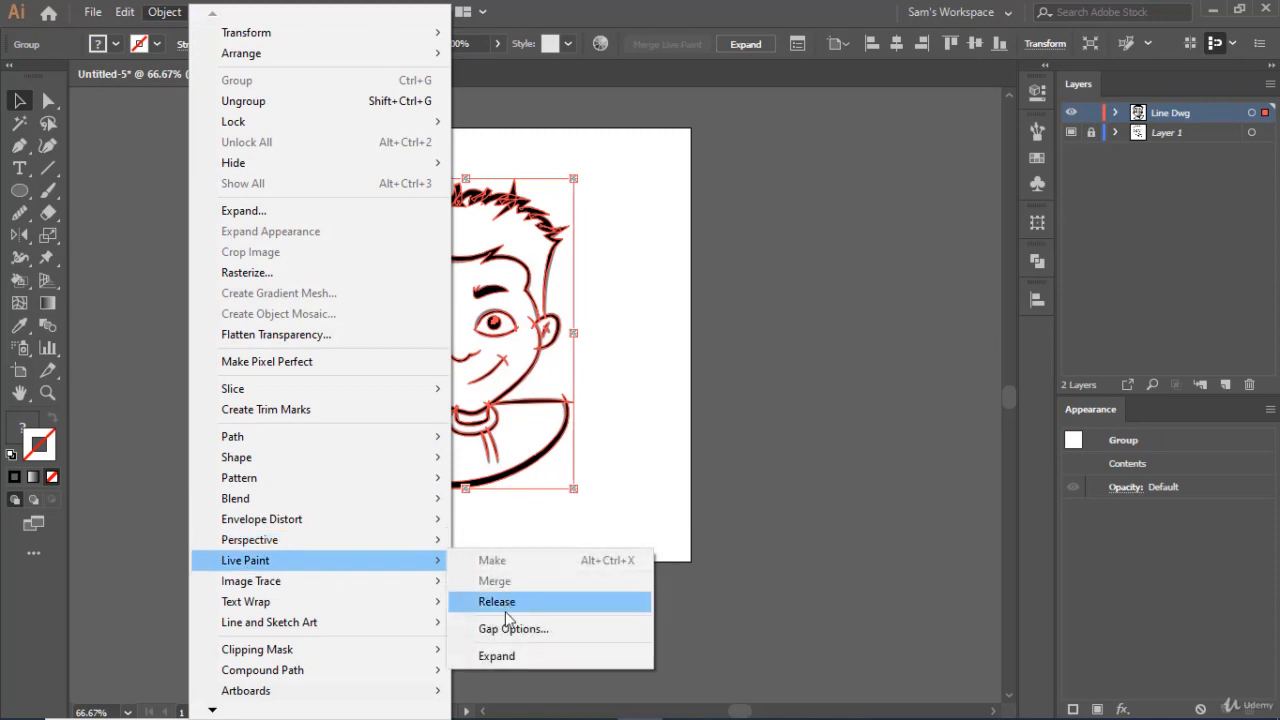
{"action": "left_click", "coordinate": [505, 656]}
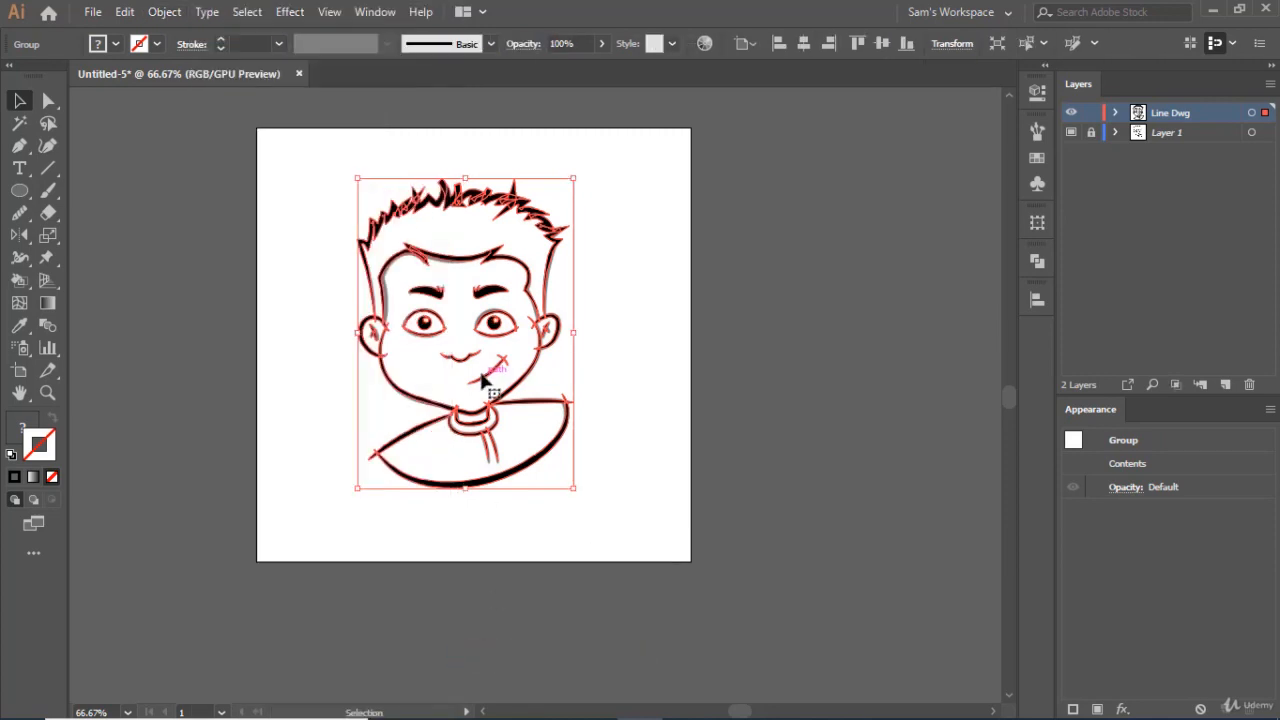
- Delete the stray tip of the left ear's upper outline that overshoots the face contour, using Direct Selection
{"action": "scroll", "coordinate": [416, 303], "scroll_direction": "up", "scroll_amount": 4}
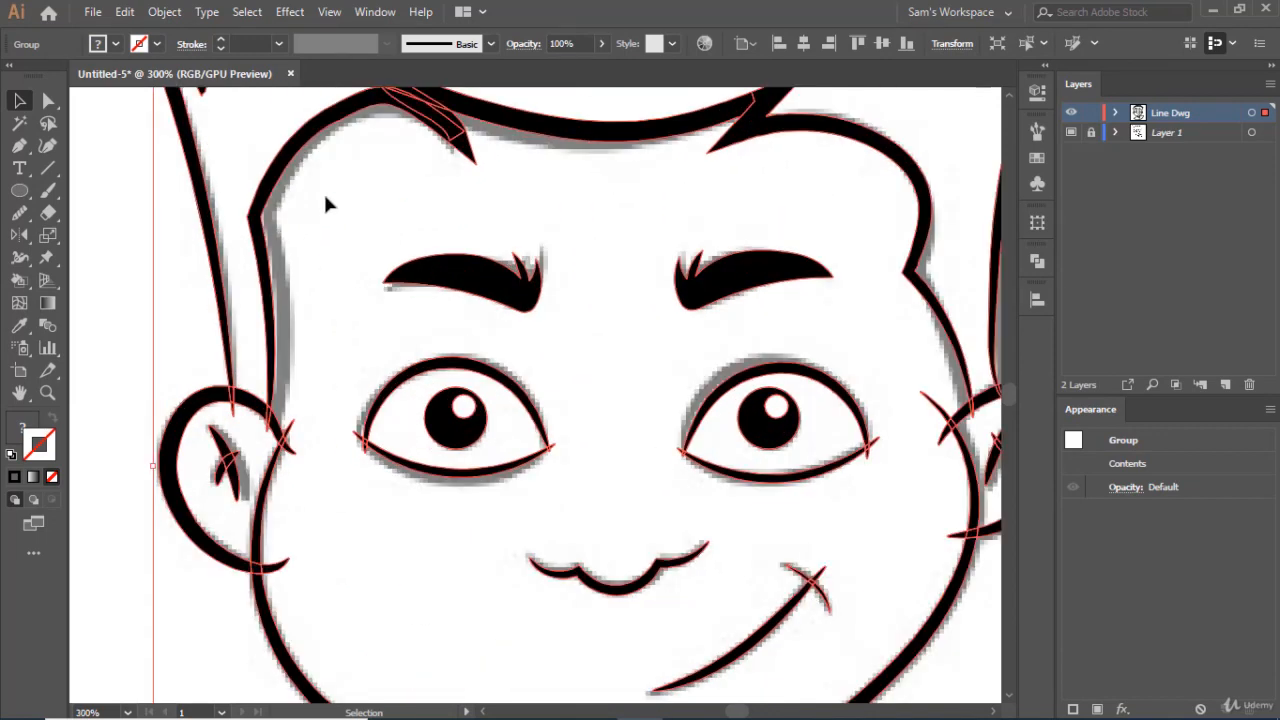
{"action": "left_click", "coordinate": [48, 100]}
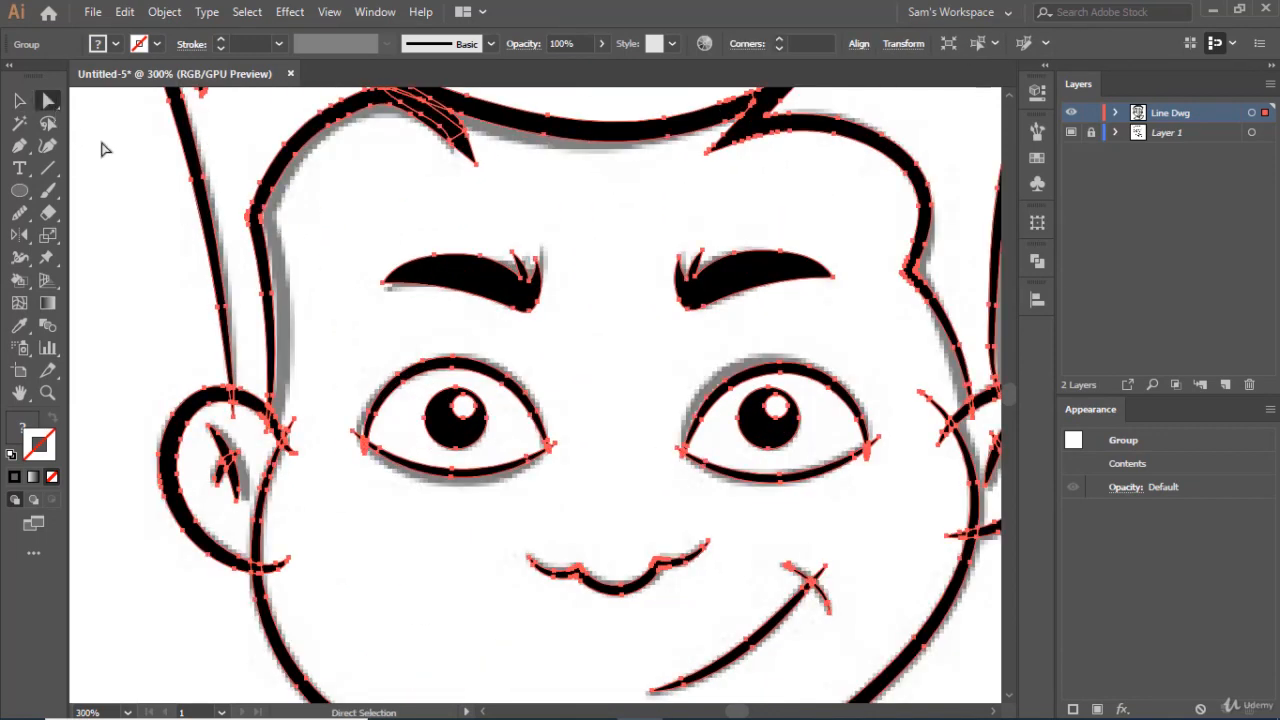
{"action": "left_click", "coordinate": [335, 476]}
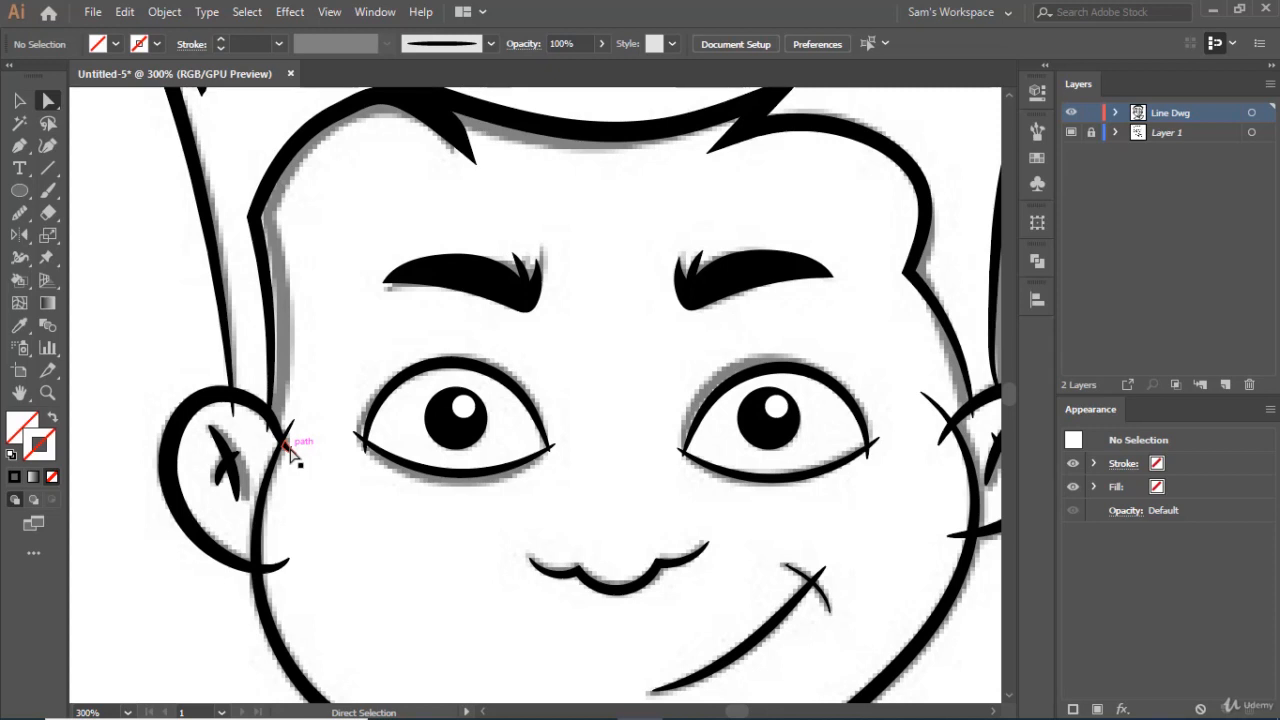
{"action": "left_click", "coordinate": [19, 100]}
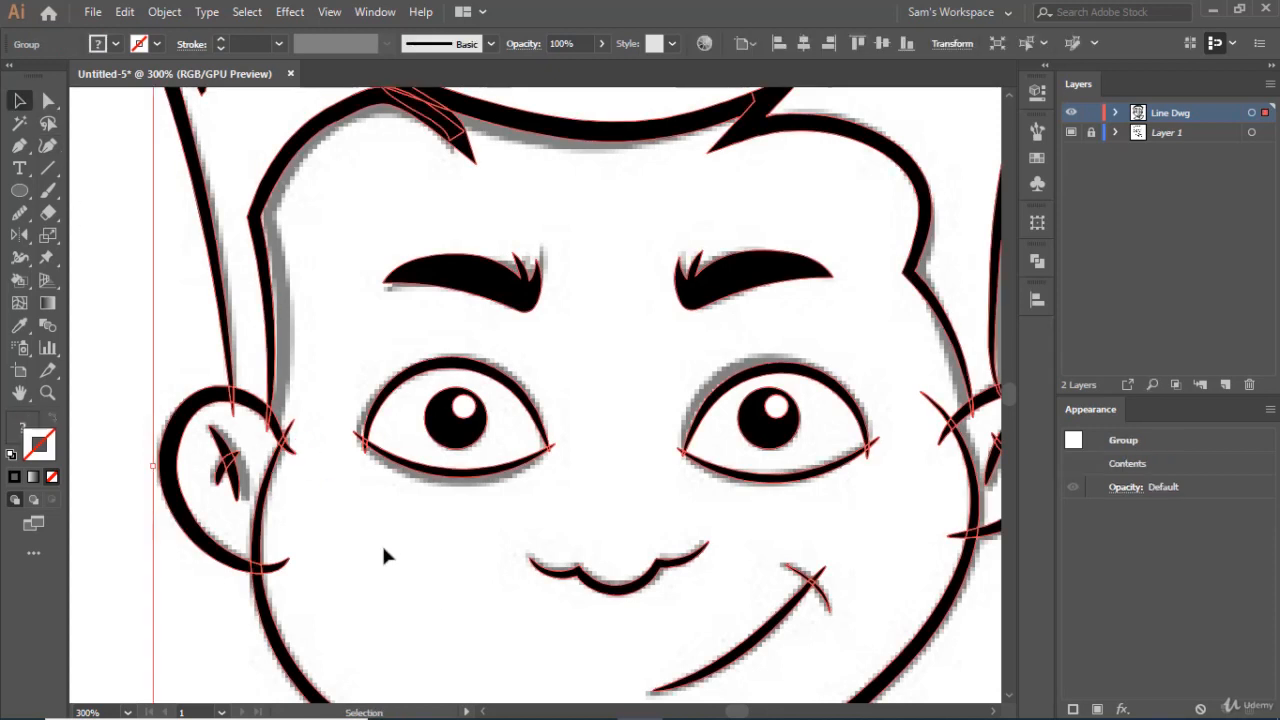
{"action": "left_click", "coordinate": [267, 270]}
{"action": "left_click", "coordinate": [48, 100]}
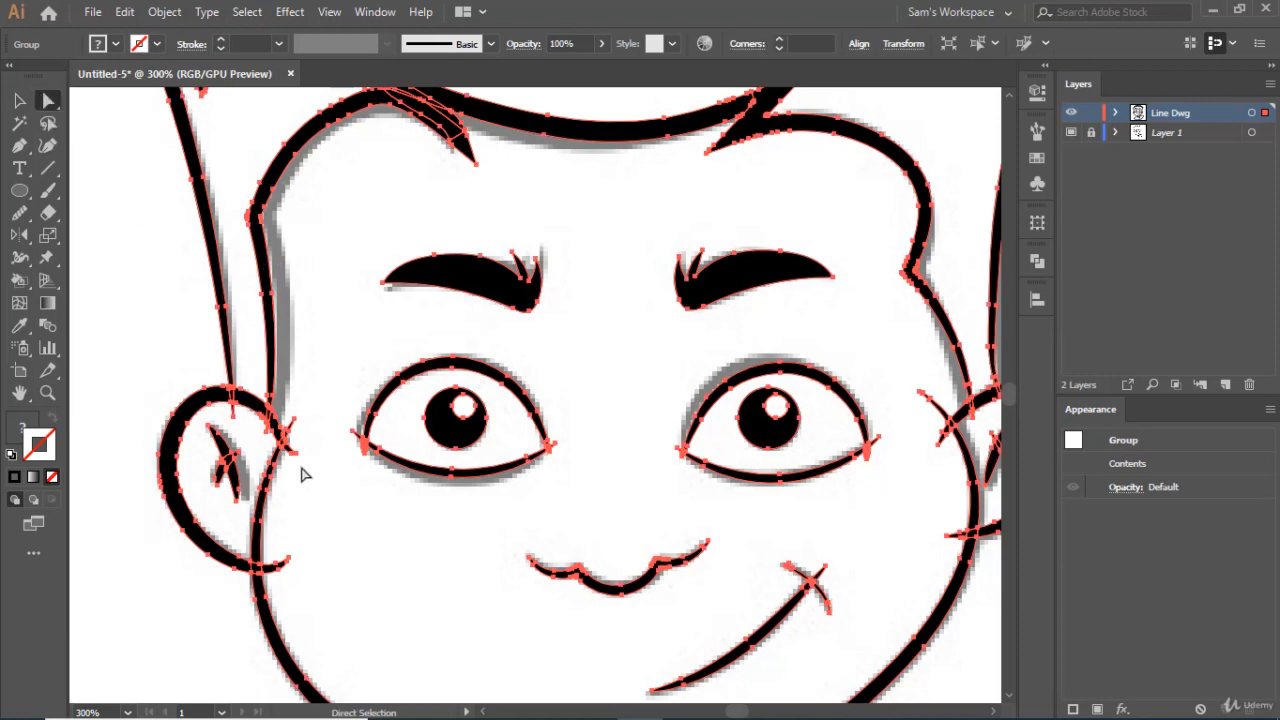
{"action": "scroll", "coordinate": [305, 474], "scroll_direction": "up", "scroll_amount": 4, "text": "alt"}
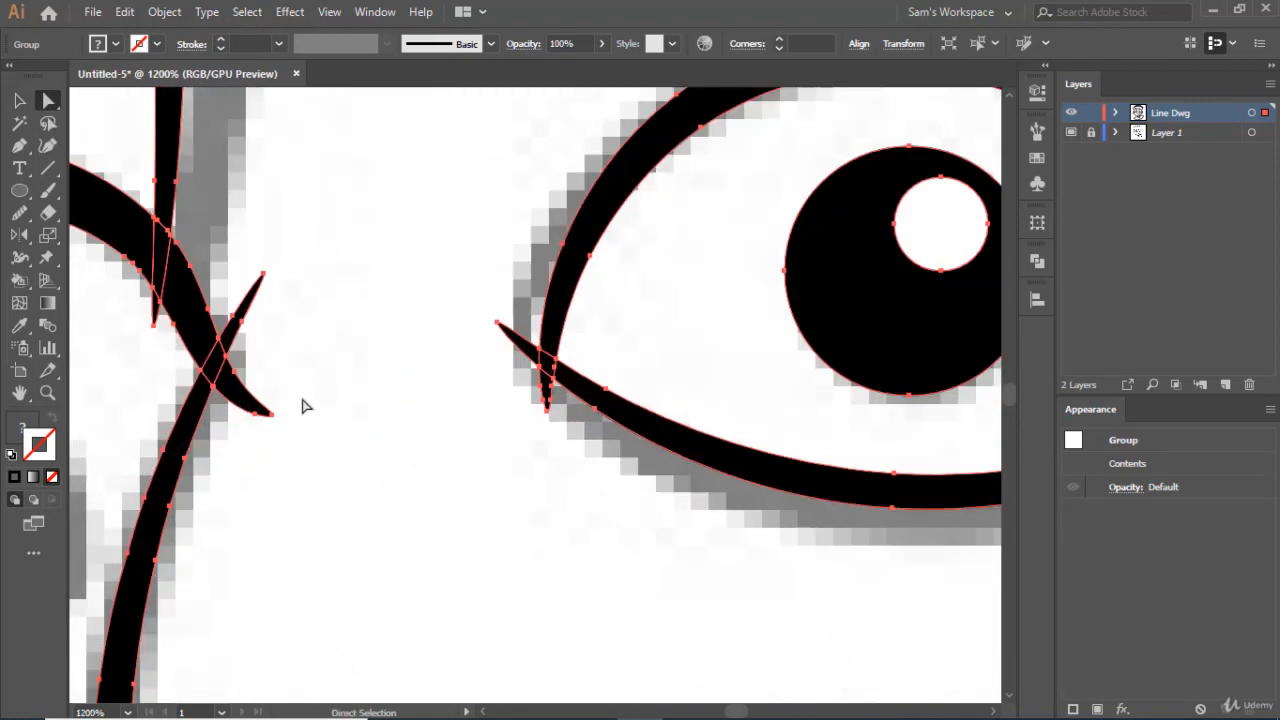
{"action": "left_click_drag", "start_coordinate": [337, 465], "coordinate": [226, 393]}
{"action": "key", "text": "Delete"}
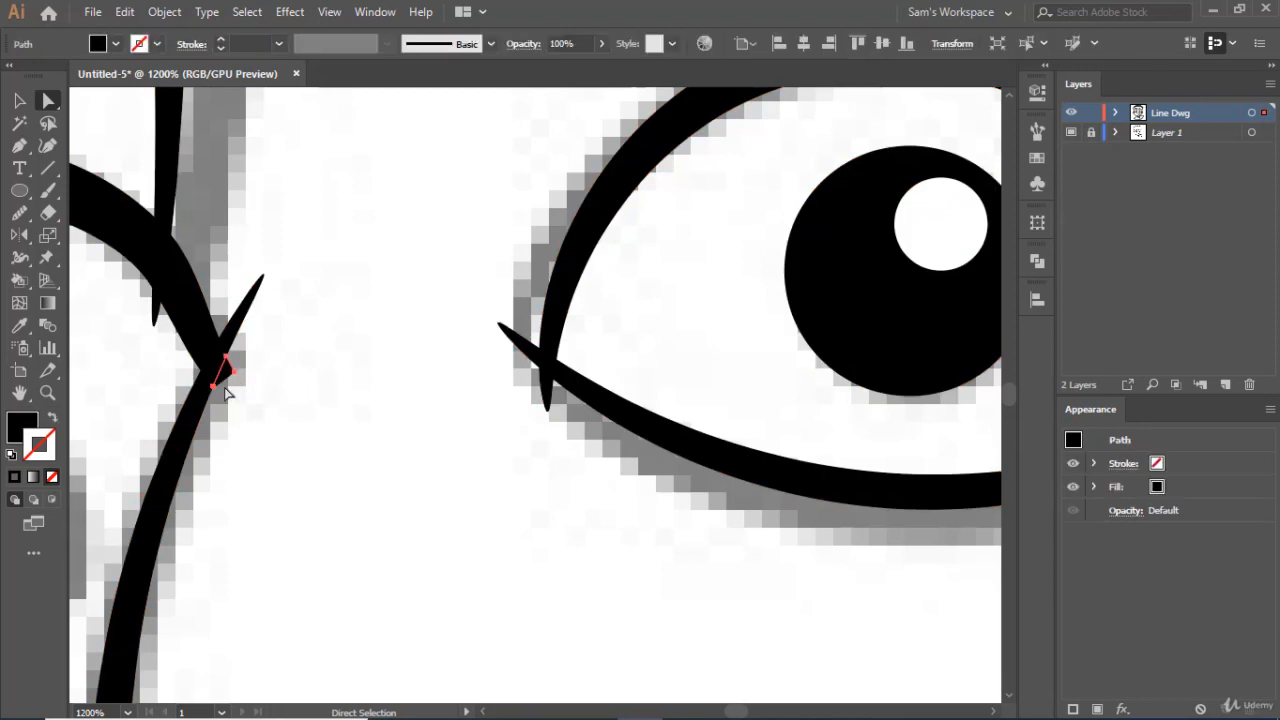
{"action": "key", "text": "Delete"}
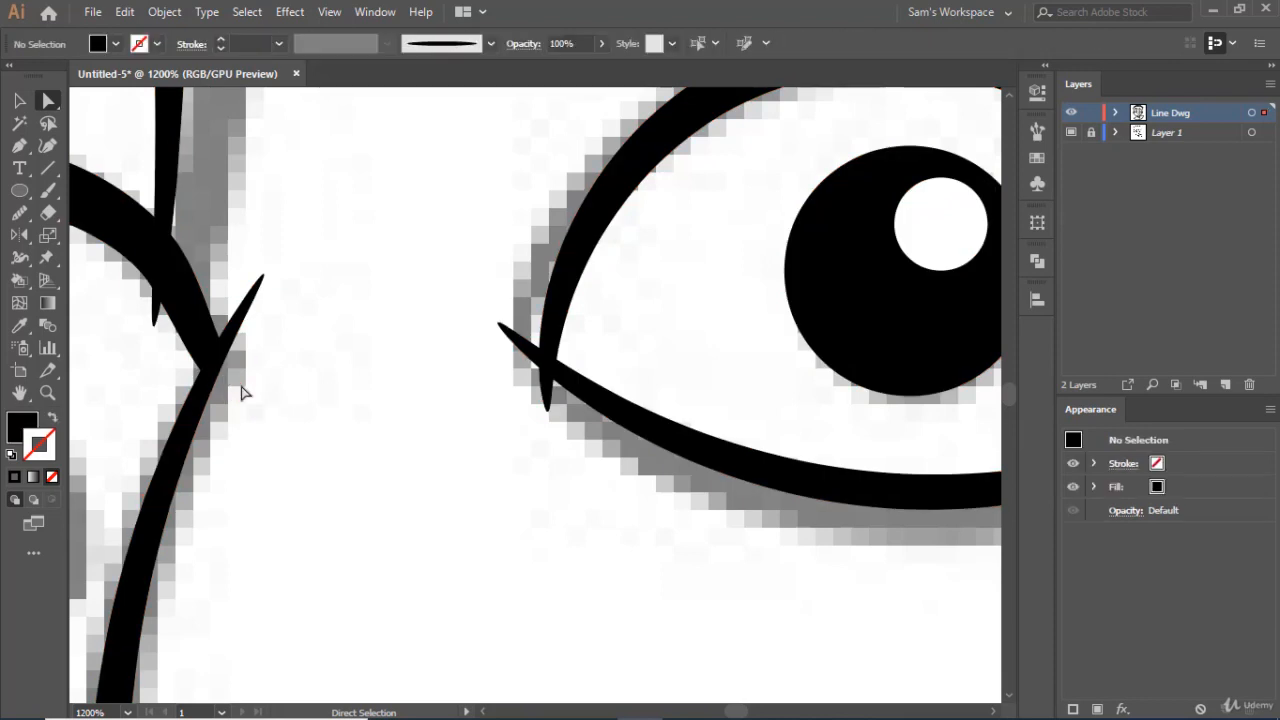
- Delete the two overshooting line ends at the outer corner of the left-hand eye
{"action": "left_click_drag", "start_coordinate": [485, 298], "coordinate": [561, 397]}
{"action": "key", "text": "Delete"}
{"action": "scroll", "coordinate": [528, 376], "scroll_direction": "down", "scroll_amount": 1}
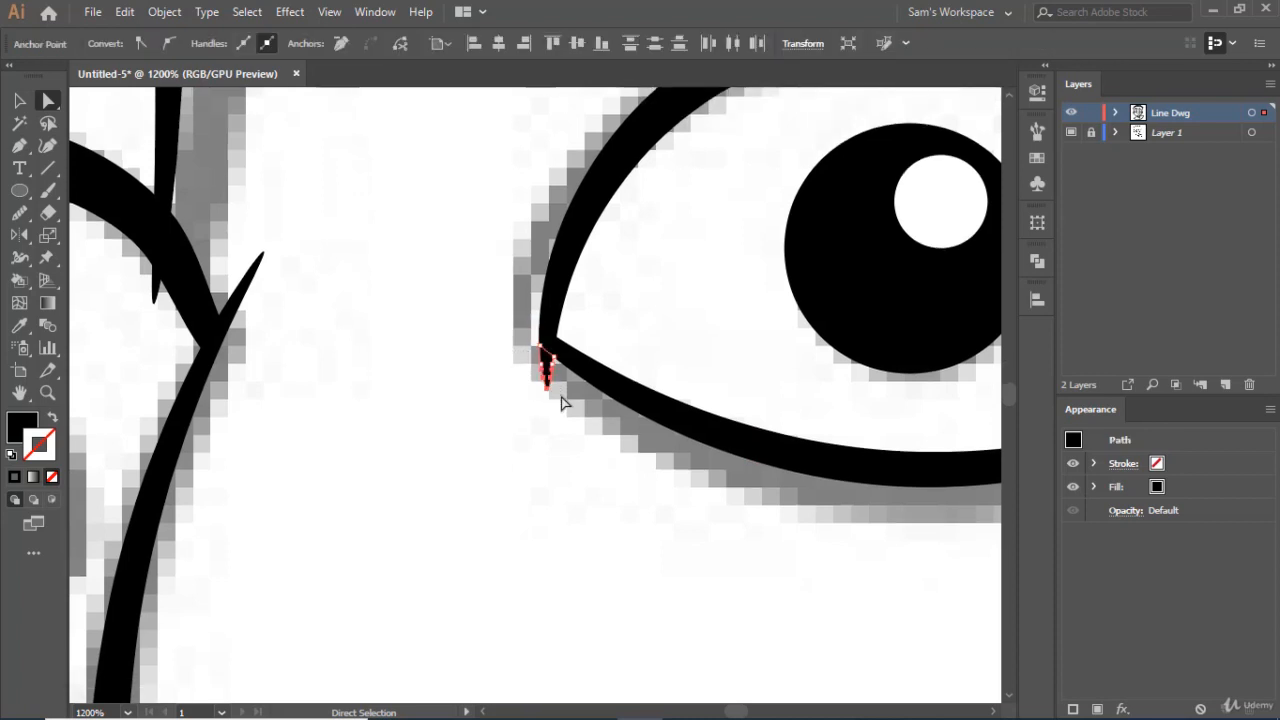
{"action": "key", "text": "Delete"}
{"action": "left_click", "coordinate": [561, 403]}
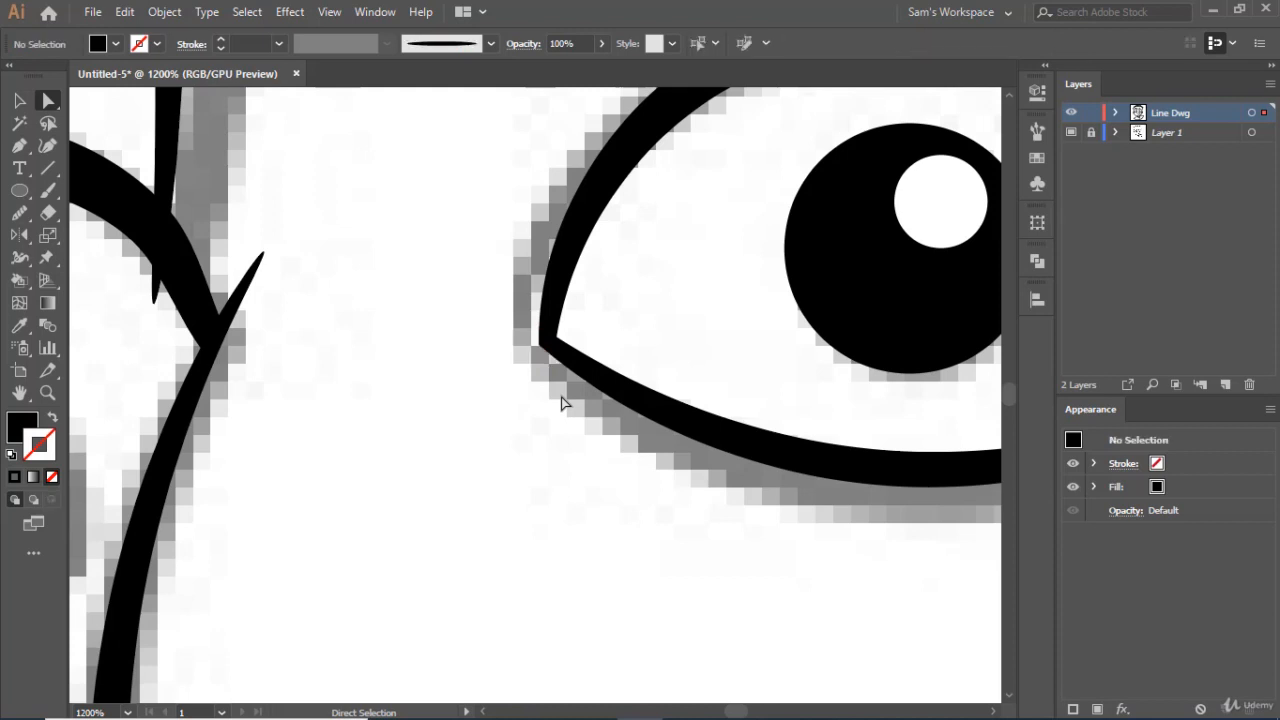
- Delete the lower end of the left ear's outline that crosses over the cheek line into the face
{"action": "scroll", "coordinate": [561, 403], "scroll_direction": "down", "scroll_amount": 3}
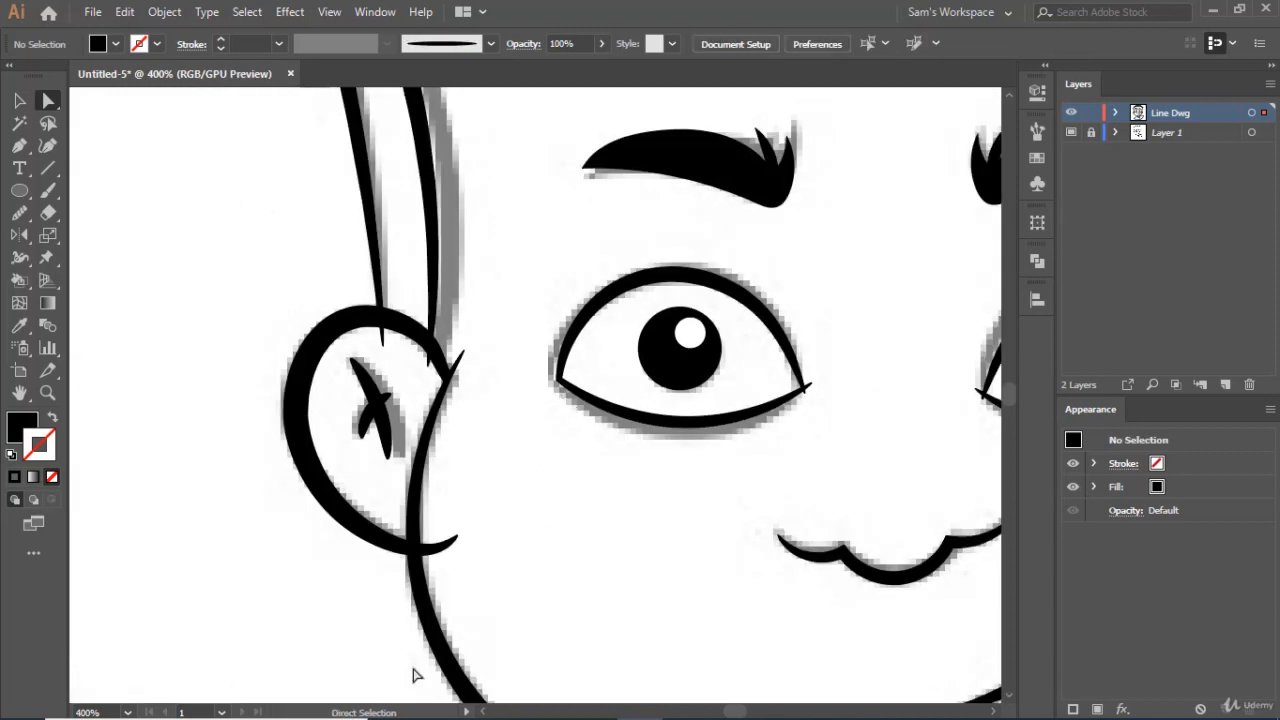
{"action": "left_click_drag", "start_coordinate": [481, 565], "coordinate": [432, 510]}
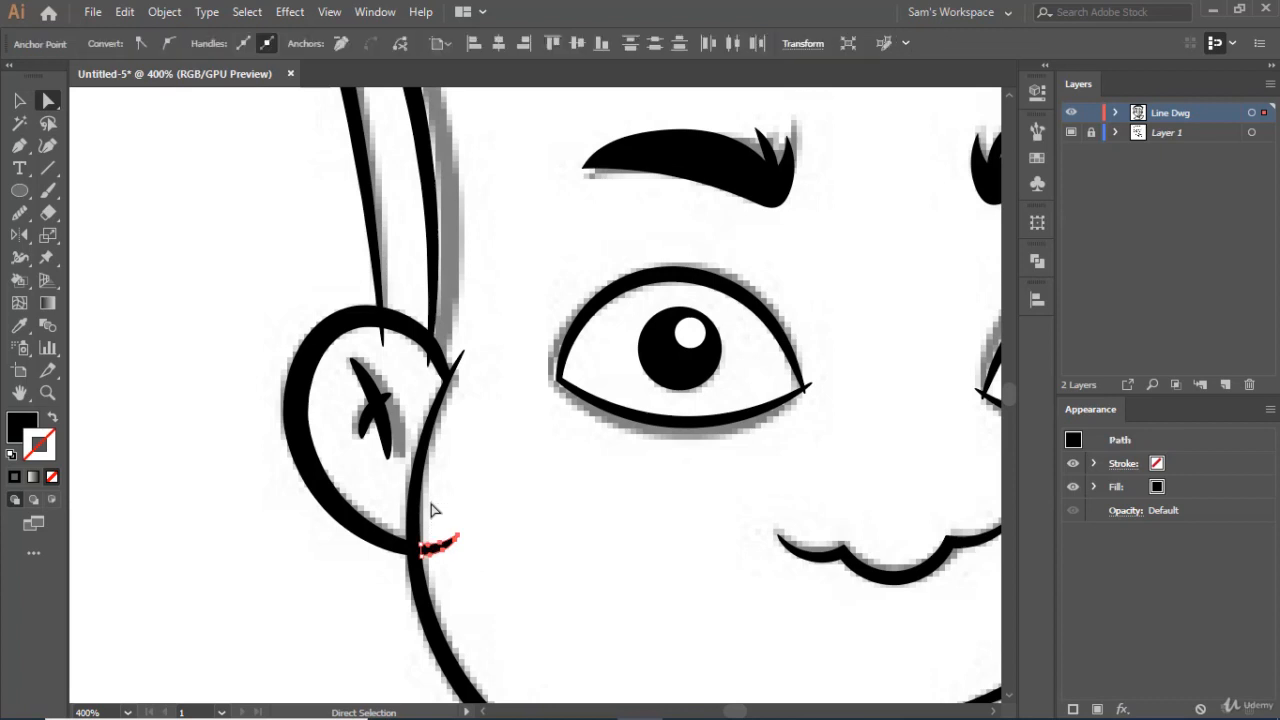
{"action": "key", "text": "Delete"}
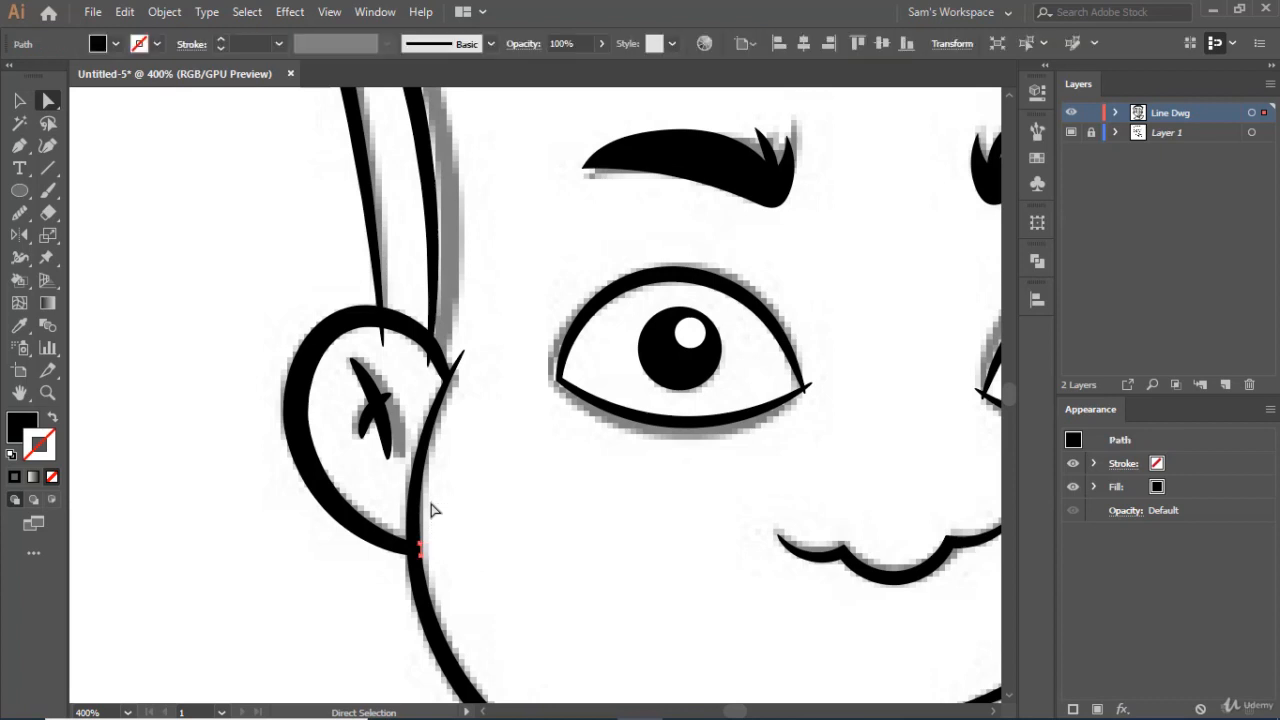
{"action": "left_click", "coordinate": [437, 450]}
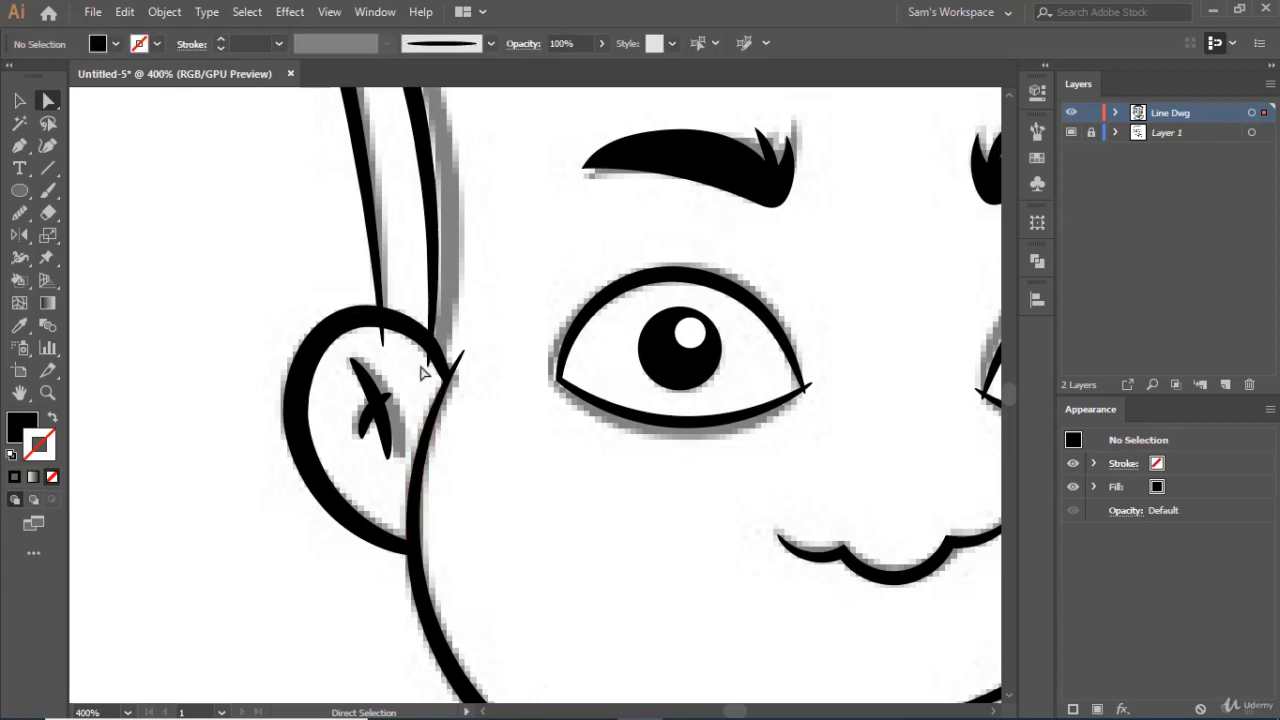
- Delete the two hair line ends that poke through the top outline into the left-hand ear
{"action": "scroll", "coordinate": [429, 366], "scroll_direction": "up", "scroll_amount": 4}
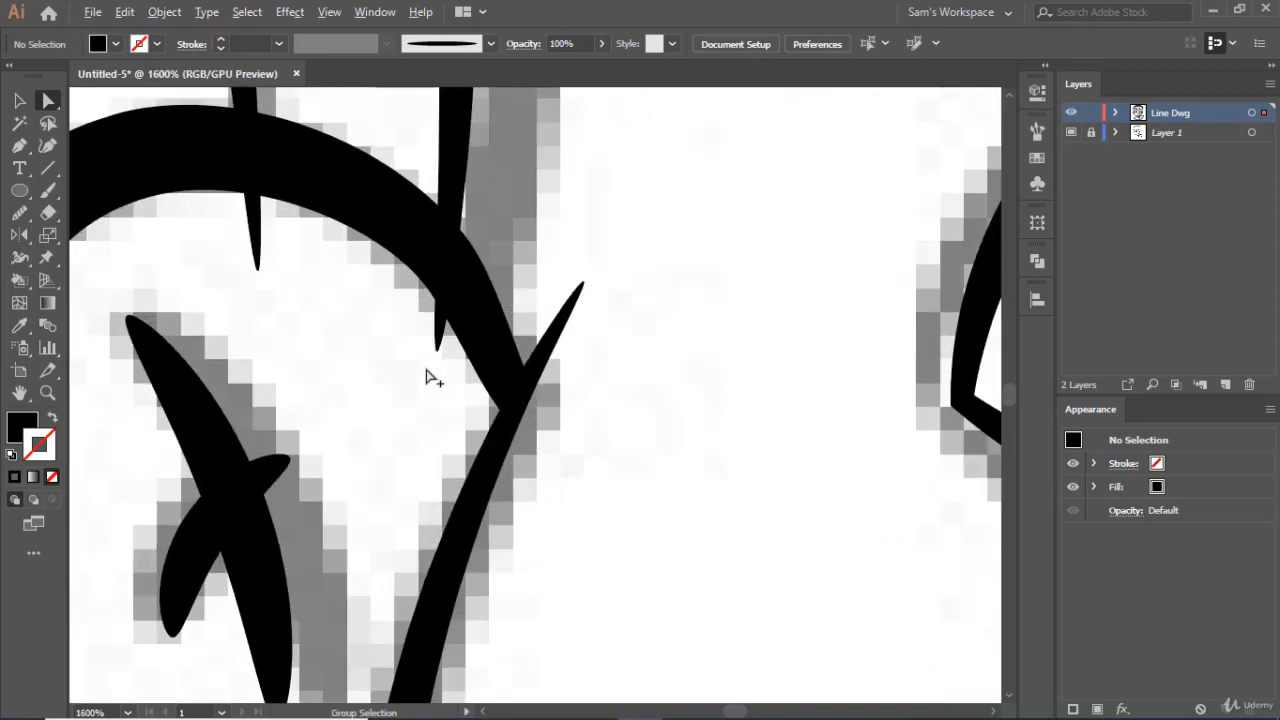
{"action": "left_click_drag", "start_coordinate": [416, 327], "coordinate": [444, 367]}
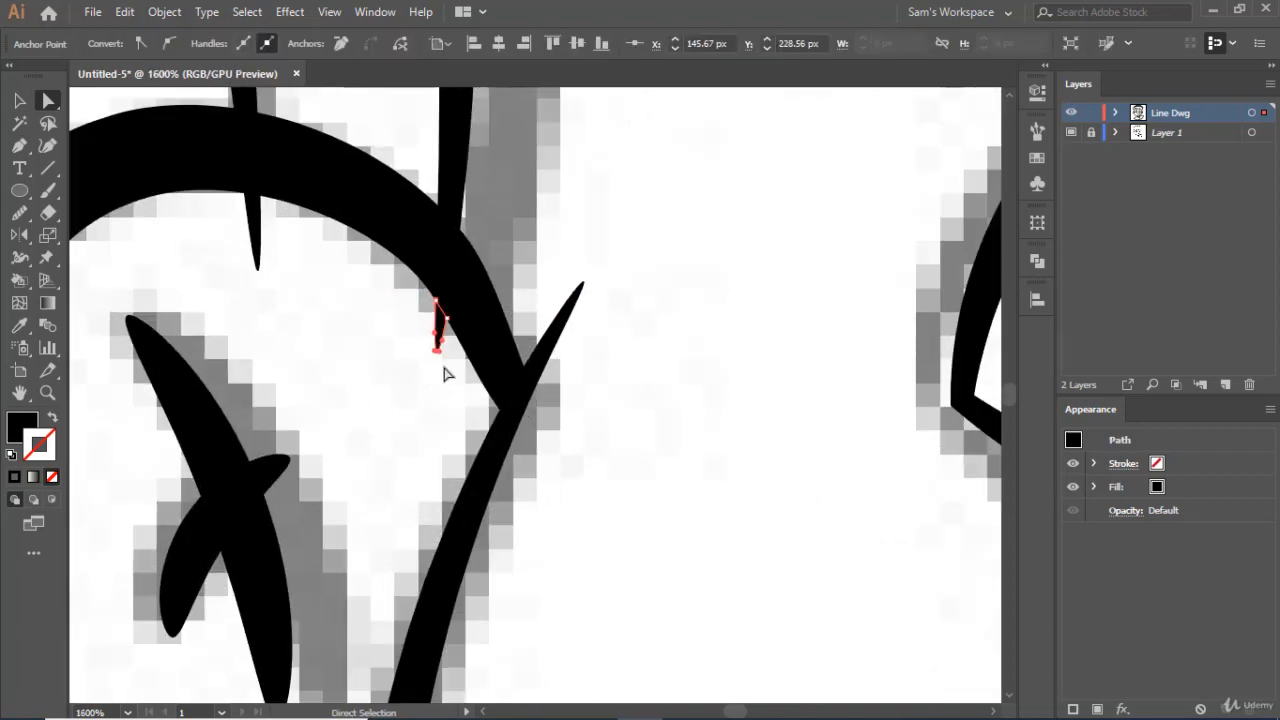
{"action": "key", "text": "Delete"}
{"action": "key", "text": "Delete"}
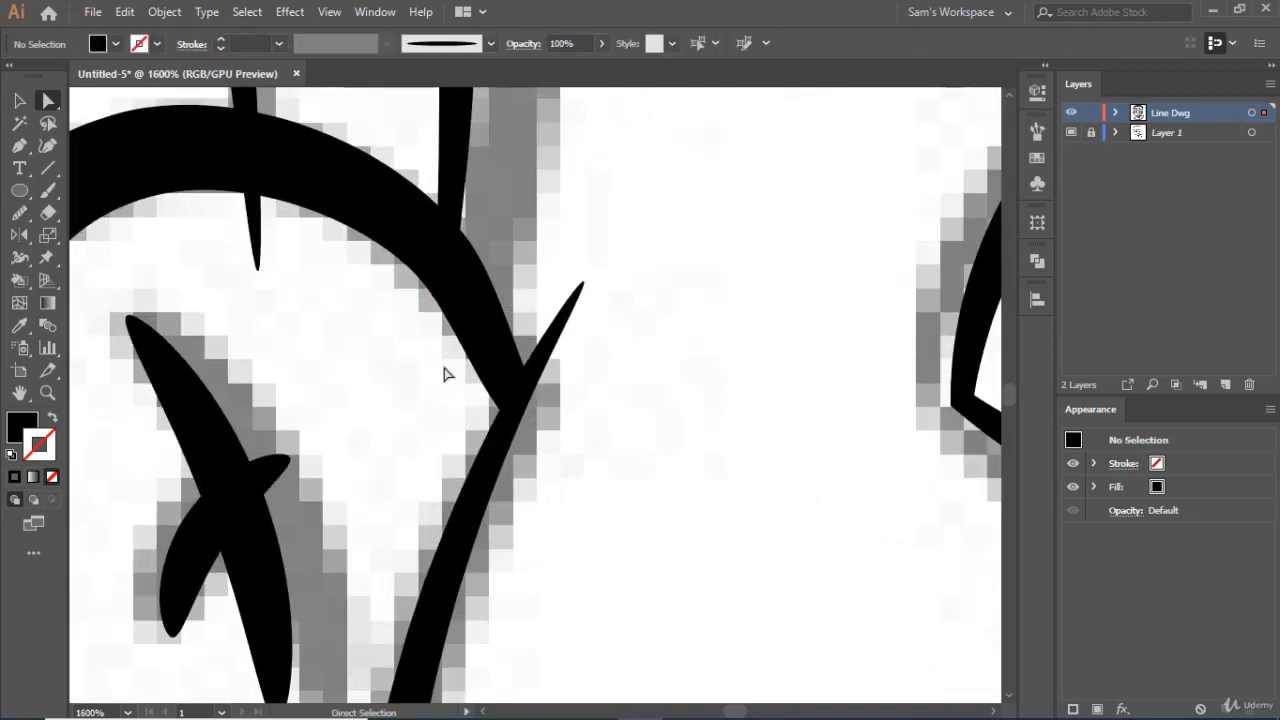
{"action": "left_click_drag", "start_coordinate": [229, 206], "coordinate": [352, 322]}
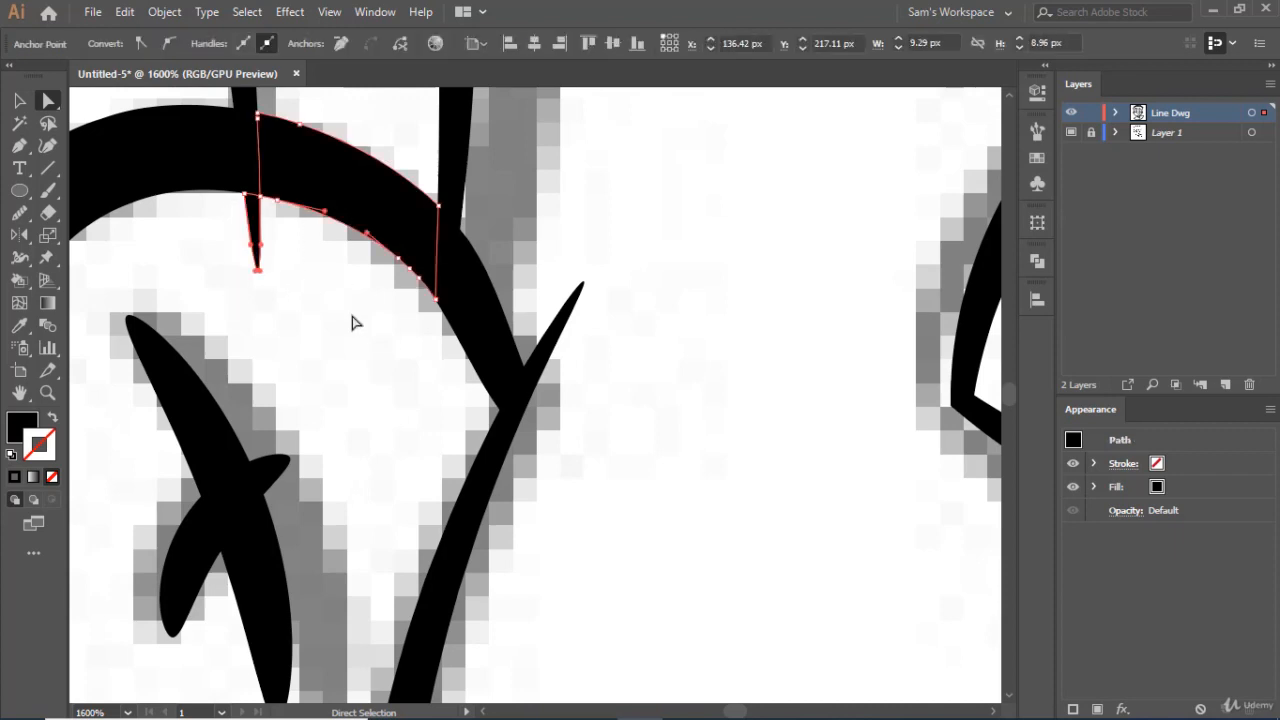
{"action": "left_click", "coordinate": [320, 280]}
{"action": "left_click_drag", "start_coordinate": [236, 232], "coordinate": [283, 294]}
{"action": "key", "text": "Delete"}
{"action": "left_click", "coordinate": [283, 298]}
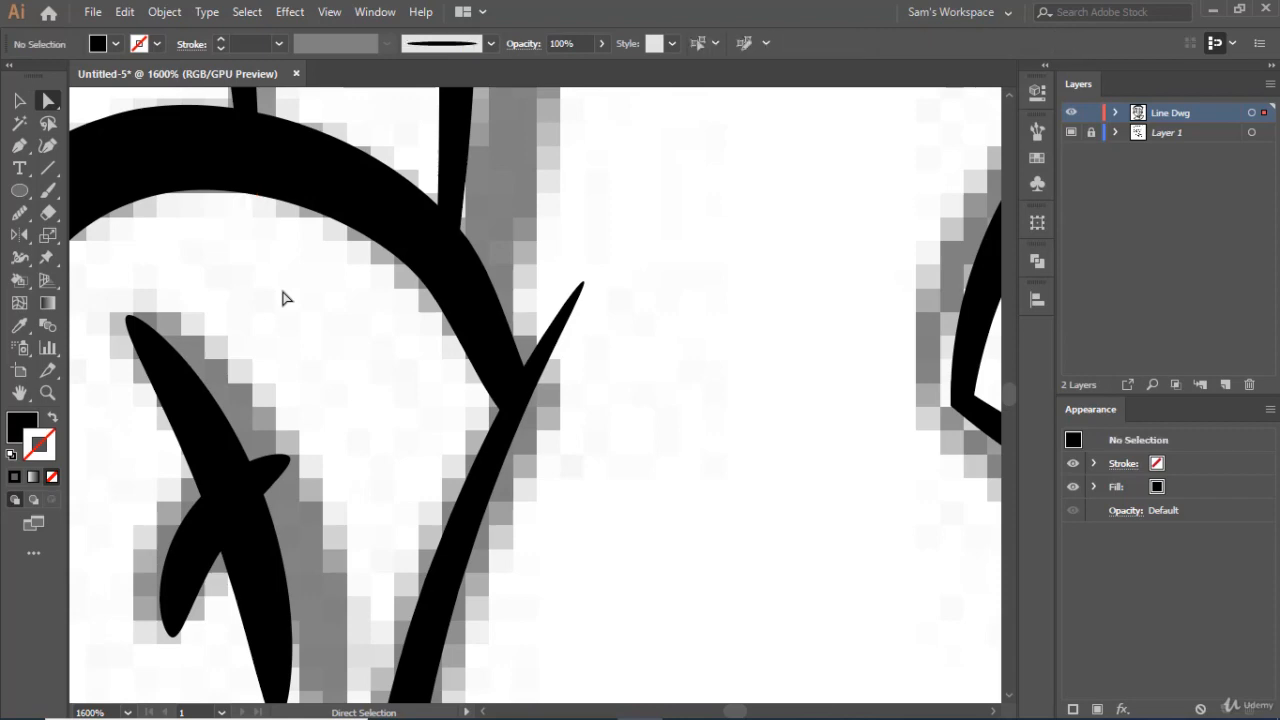
- Delete both overshooting line ends at the right-hand shoulder corner, above and beyond where the shoulder and torso curves cross
{"action": "scroll", "coordinate": [283, 298], "scroll_direction": "down", "scroll_amount": 6}
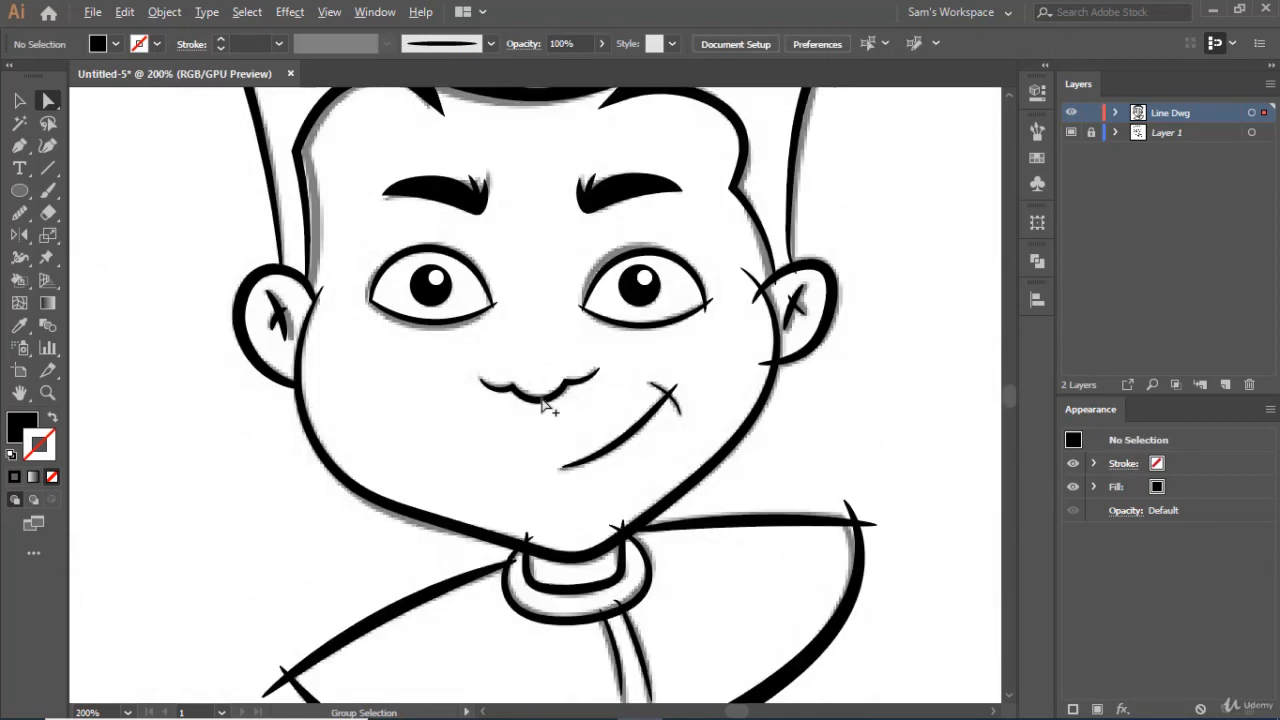
{"action": "scroll", "coordinate": [543, 405], "scroll_direction": "down", "scroll_amount": 1}
{"action": "scroll", "coordinate": [737, 580], "scroll_direction": "up", "scroll_amount": 2}
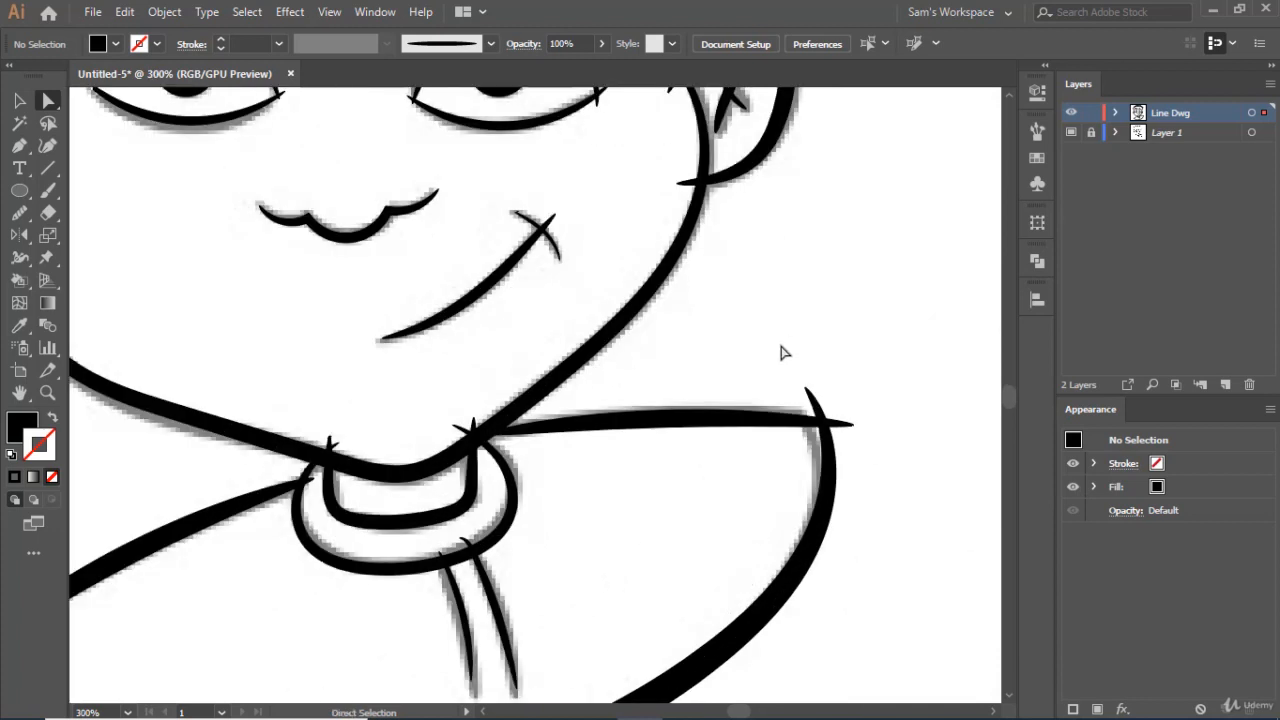
{"action": "left_click_drag", "start_coordinate": [780, 350], "coordinate": [848, 412]}
{"action": "key", "text": "Delete"}
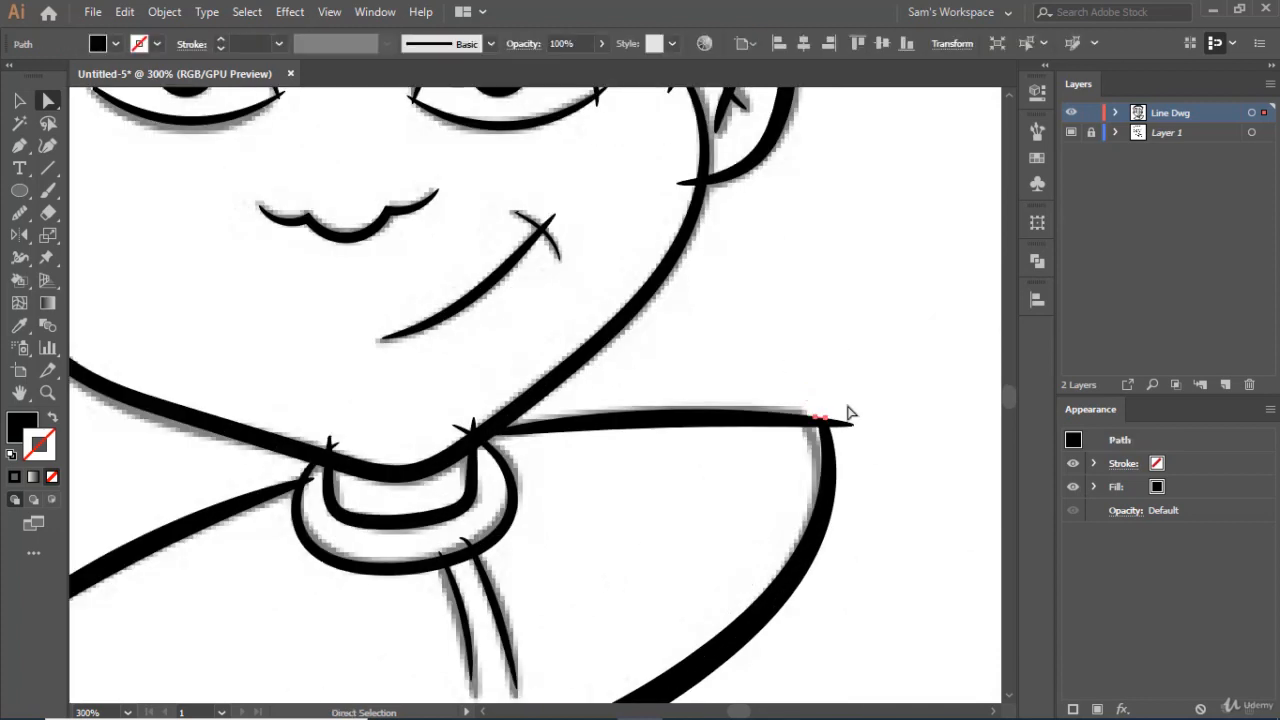
{"action": "left_click", "coordinate": [842, 407]}
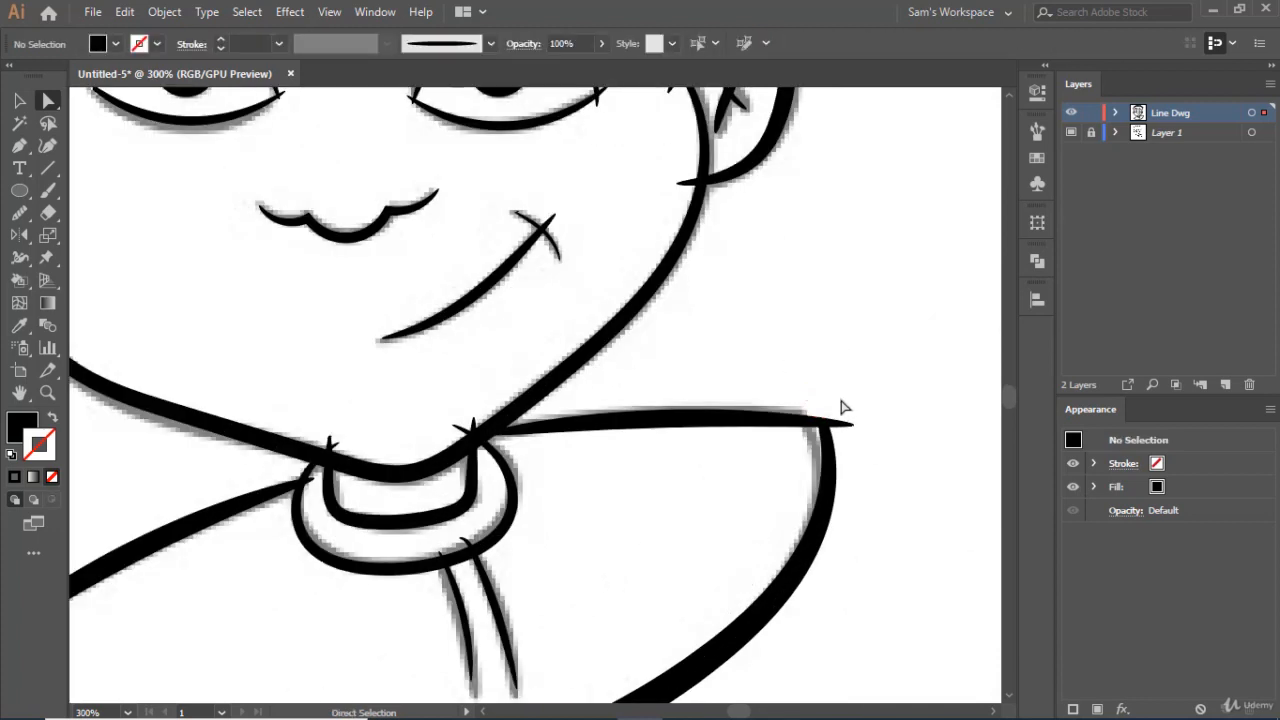
{"action": "left_click_drag", "start_coordinate": [833, 406], "coordinate": [861, 438]}
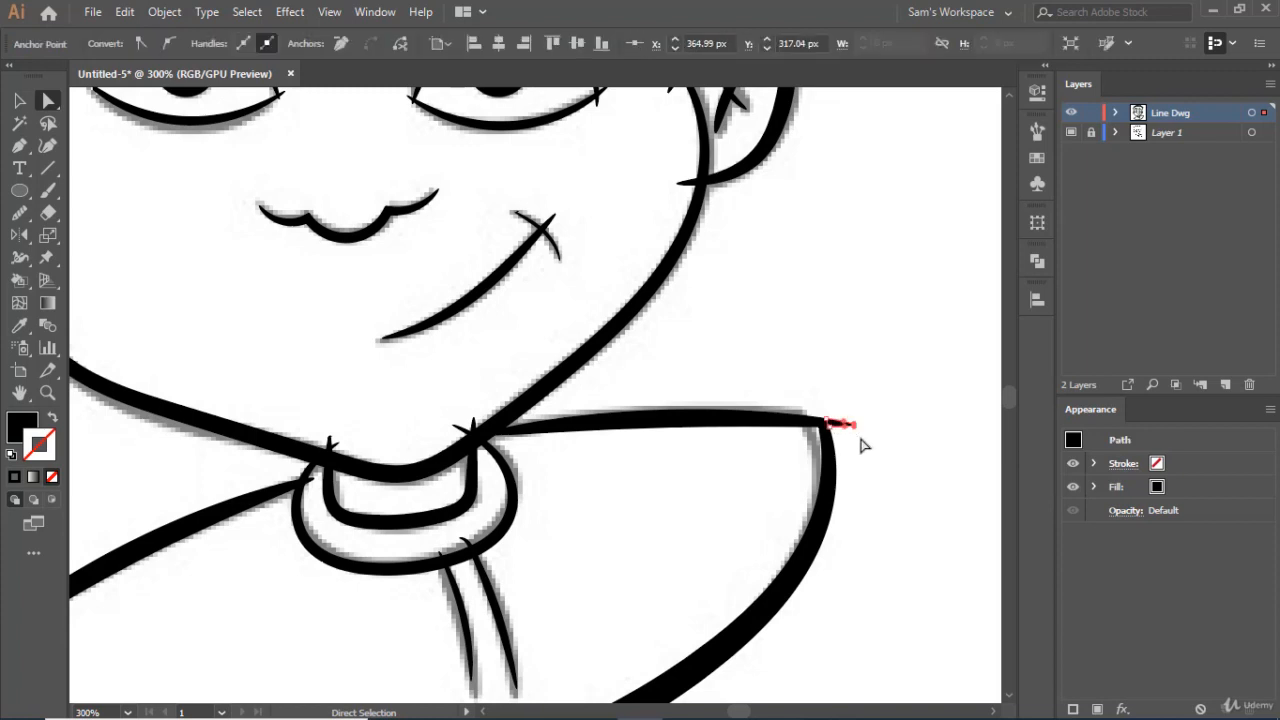
{"action": "key", "text": "Delete"}
- Delete the two stray neck and collar line ends that stick out above the jawline on the neck's right side
{"action": "scroll", "coordinate": [460, 492], "scroll_direction": "up", "scroll_amount": 2}
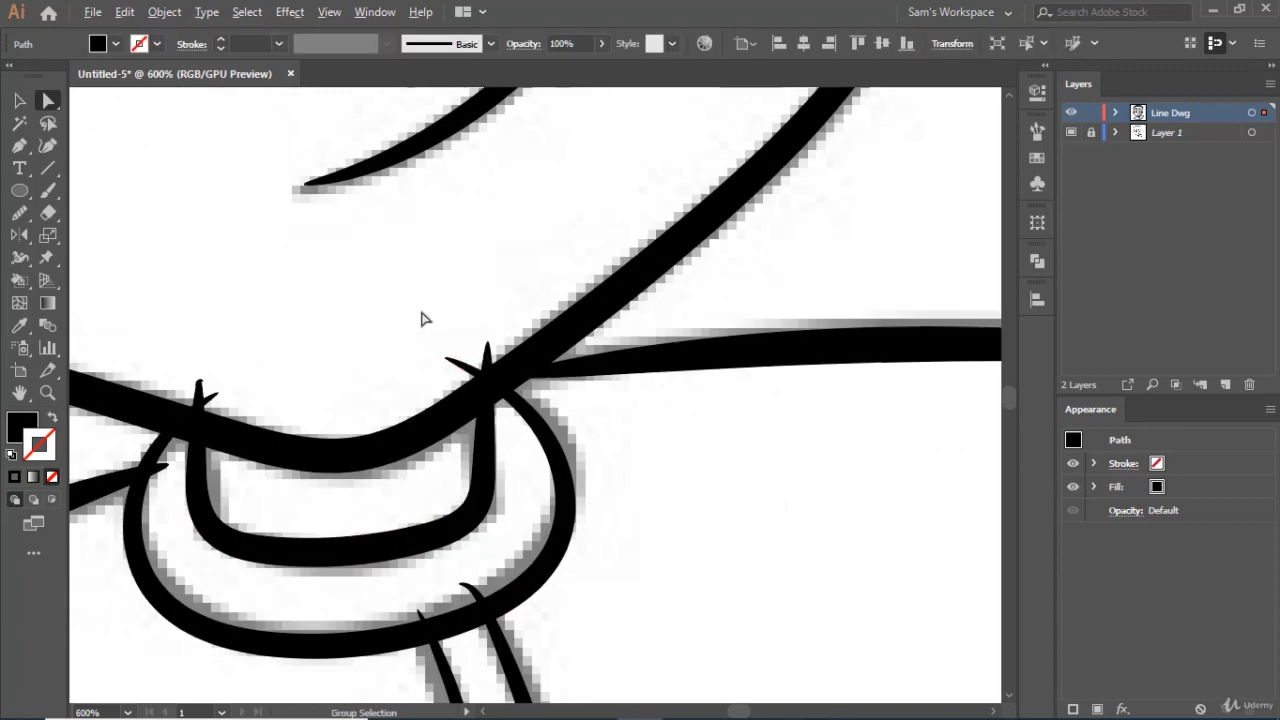
{"action": "left_click_drag", "start_coordinate": [389, 311], "coordinate": [478, 375]}
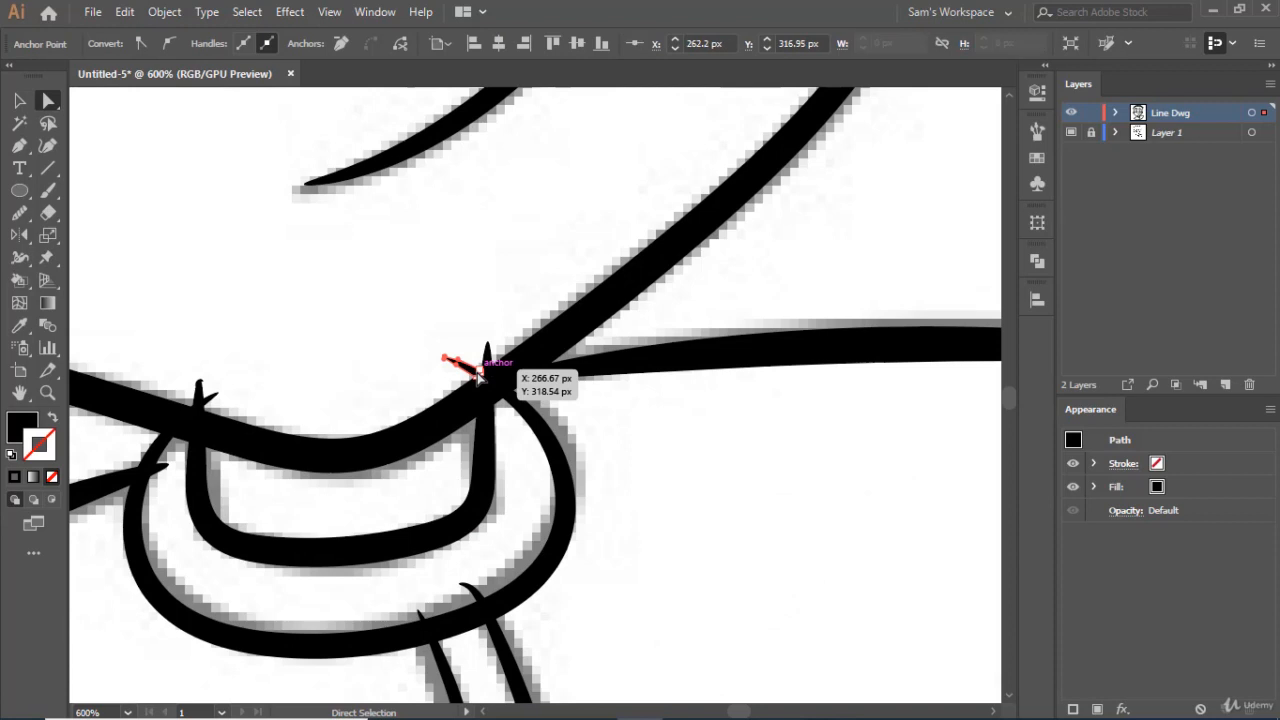
{"action": "left_click", "coordinate": [480, 366]}
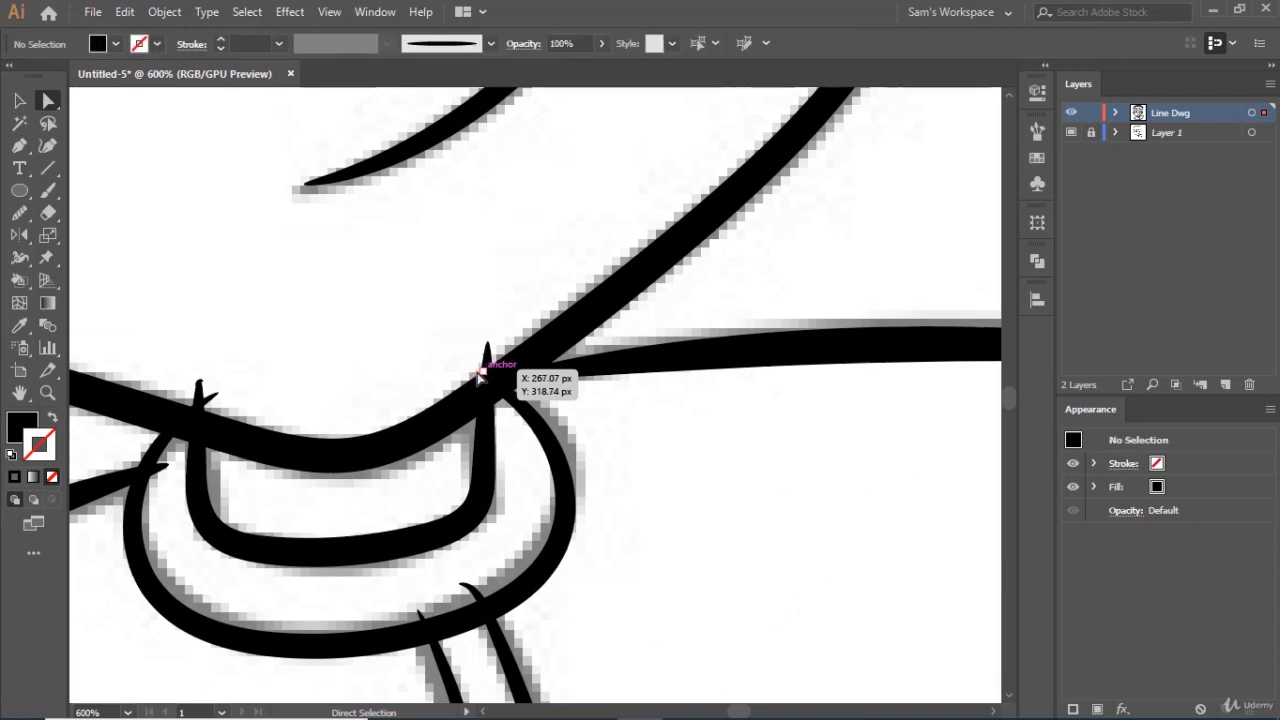
{"action": "left_click_drag", "start_coordinate": [456, 332], "coordinate": [507, 368]}
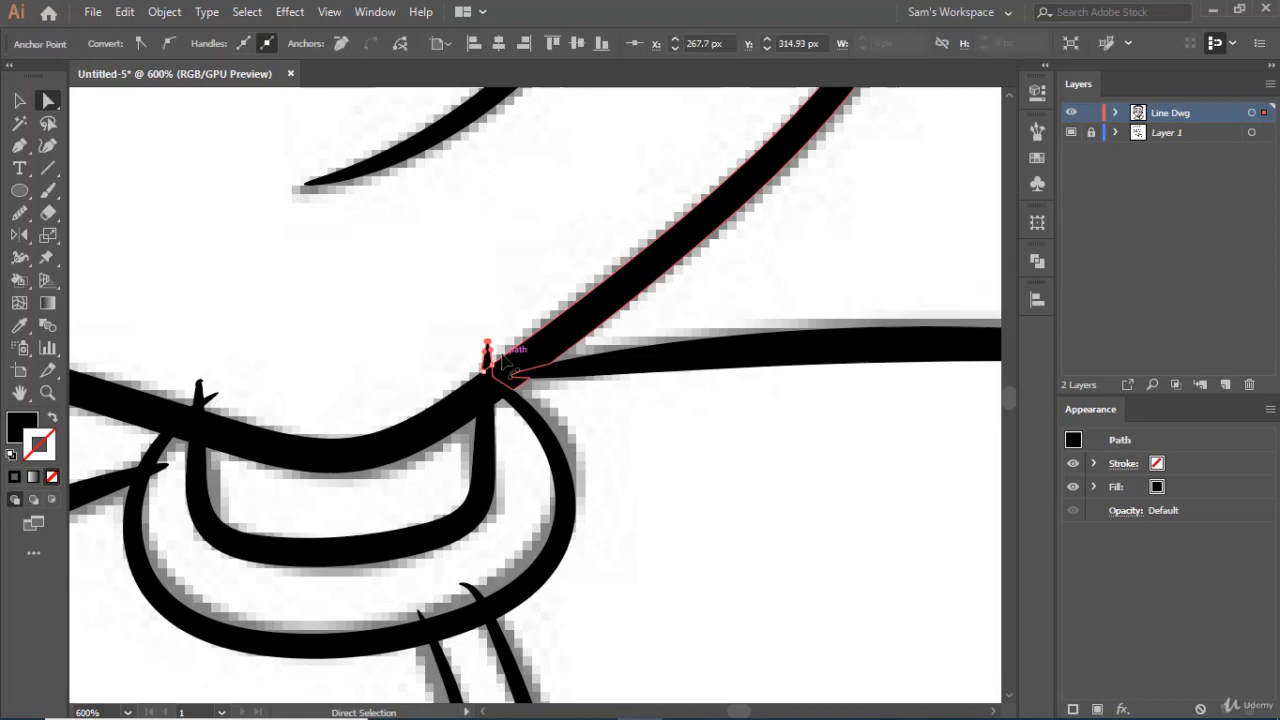
{"action": "left_click", "coordinate": [417, 329]}
{"action": "left_click_drag", "start_coordinate": [452, 318], "coordinate": [492, 358]}
{"action": "left_click", "coordinate": [492, 358]}
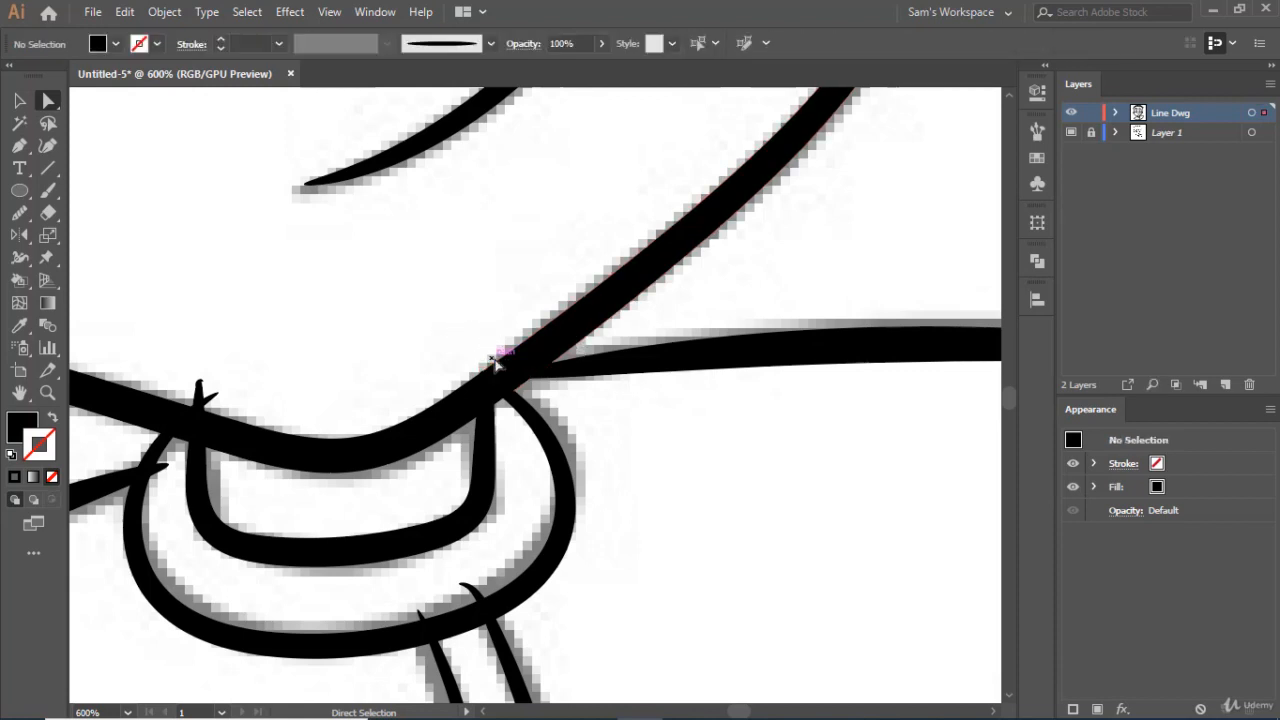
- Delete the overshooting neck line ends that stick out above the jawline on the neck's left side
{"action": "left_click_drag", "start_coordinate": [187, 359], "coordinate": [225, 403]}
{"action": "key", "text": "Delete"}
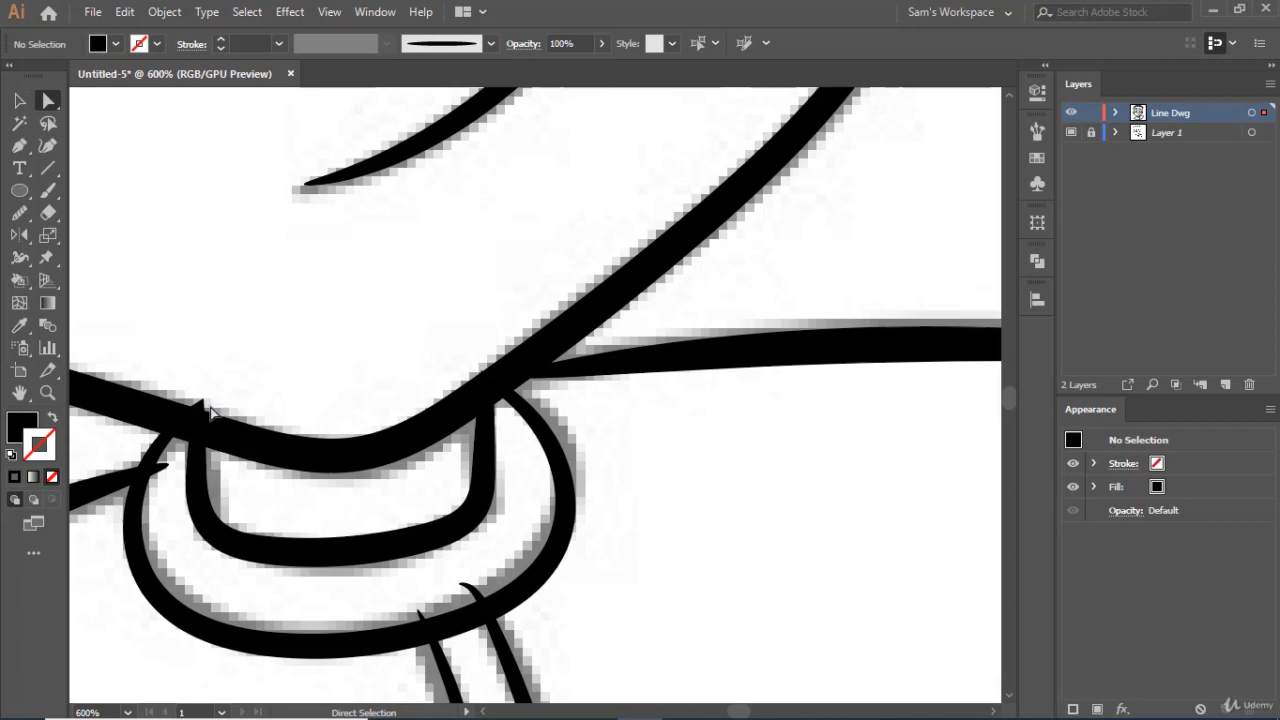
{"action": "left_click", "coordinate": [201, 403]}
{"action": "key", "text": "Delete"}
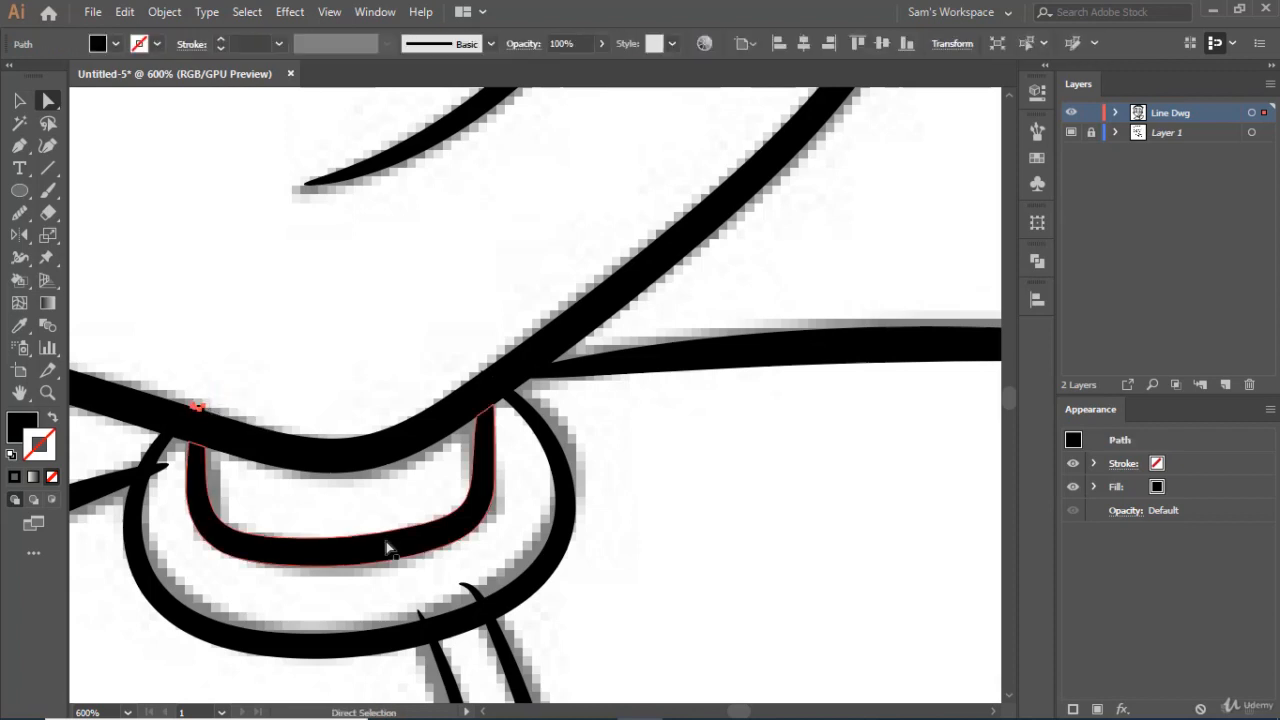
{"action": "key", "text": "ctrl+shift+a"}
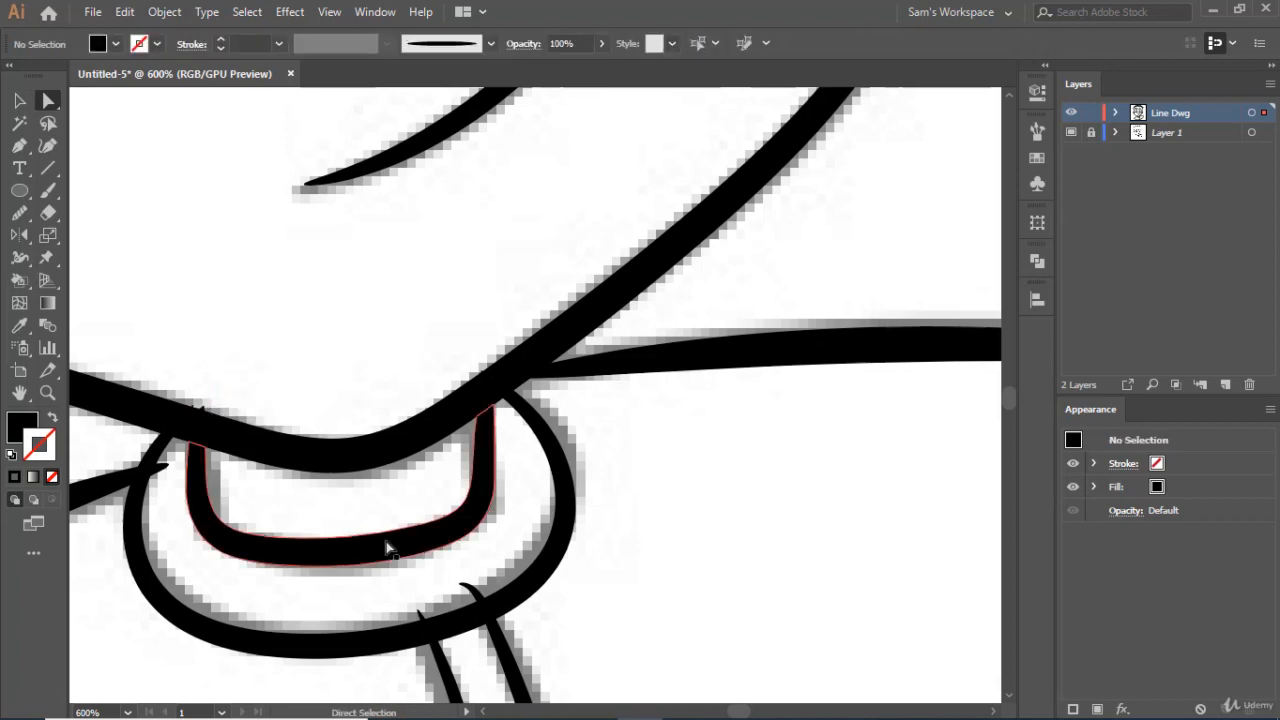
- Delete the two tiny leftover line fragments on the jawline's upper edge above the neck's left side
{"action": "scroll", "coordinate": [203, 405], "scroll_direction": "up", "scroll_amount": 3}
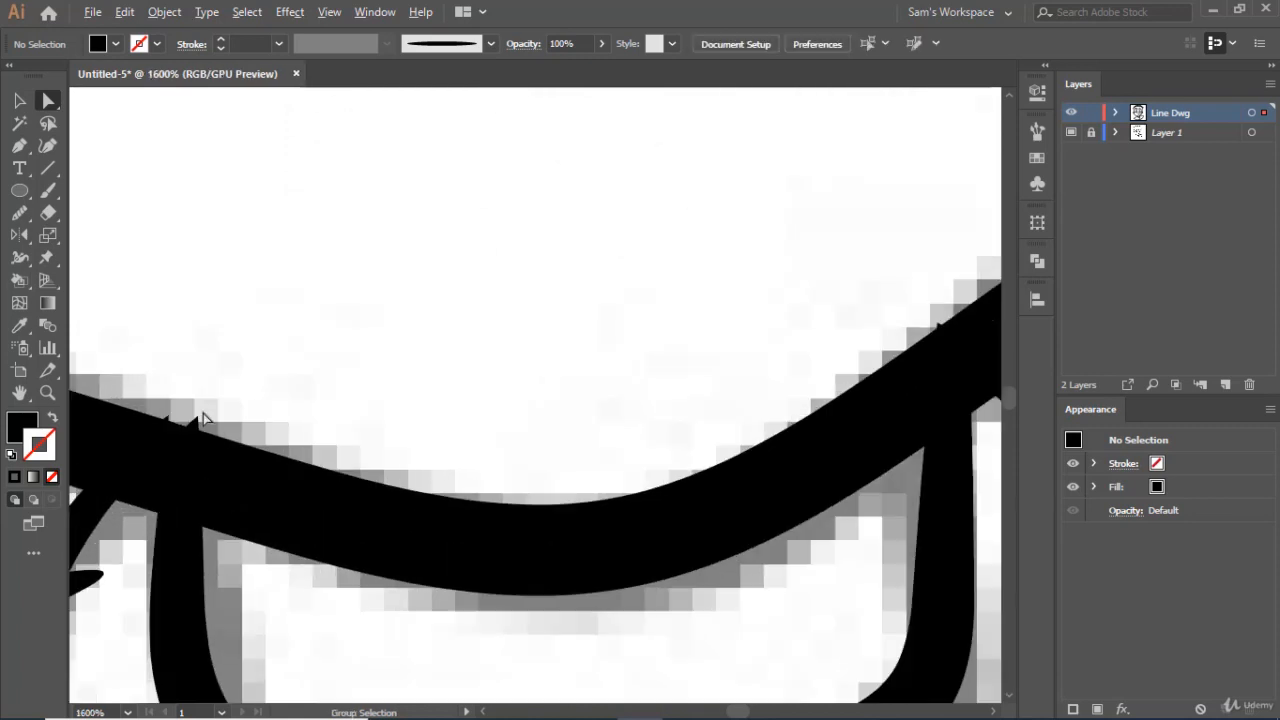
{"action": "left_click", "coordinate": [196, 426]}
{"action": "key", "text": "Delete"}
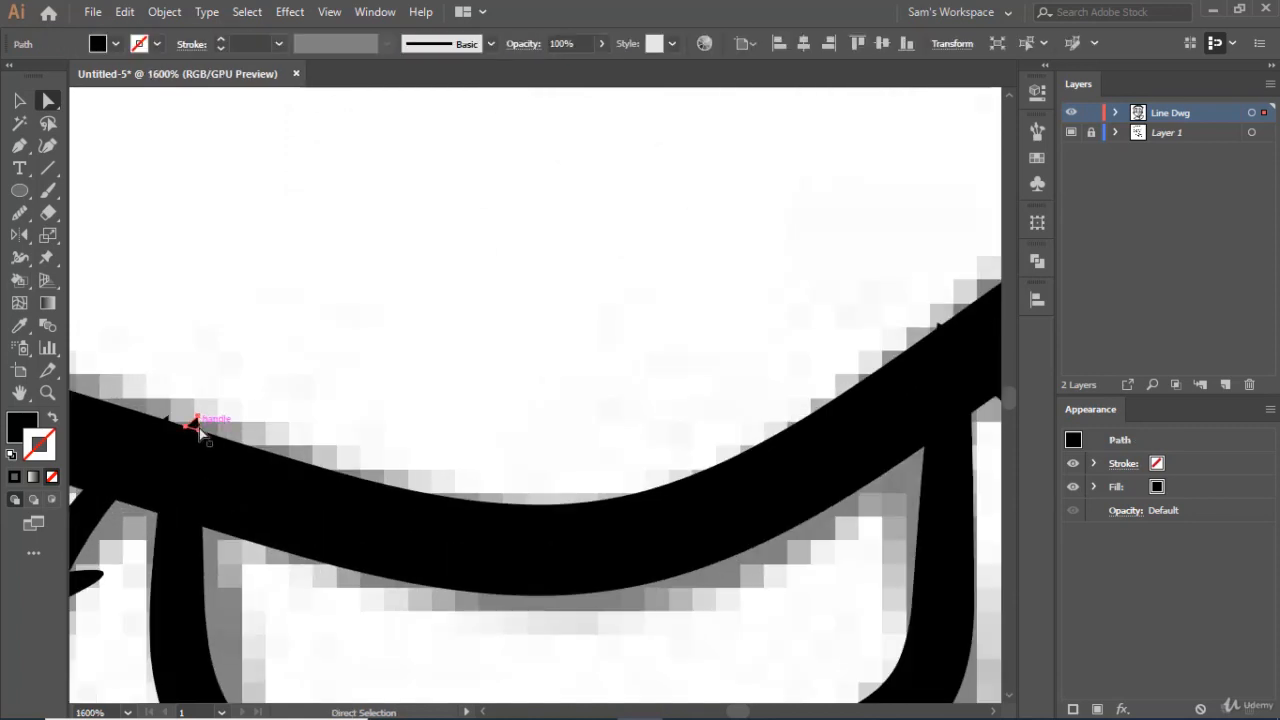
{"action": "key", "text": "Delete"}
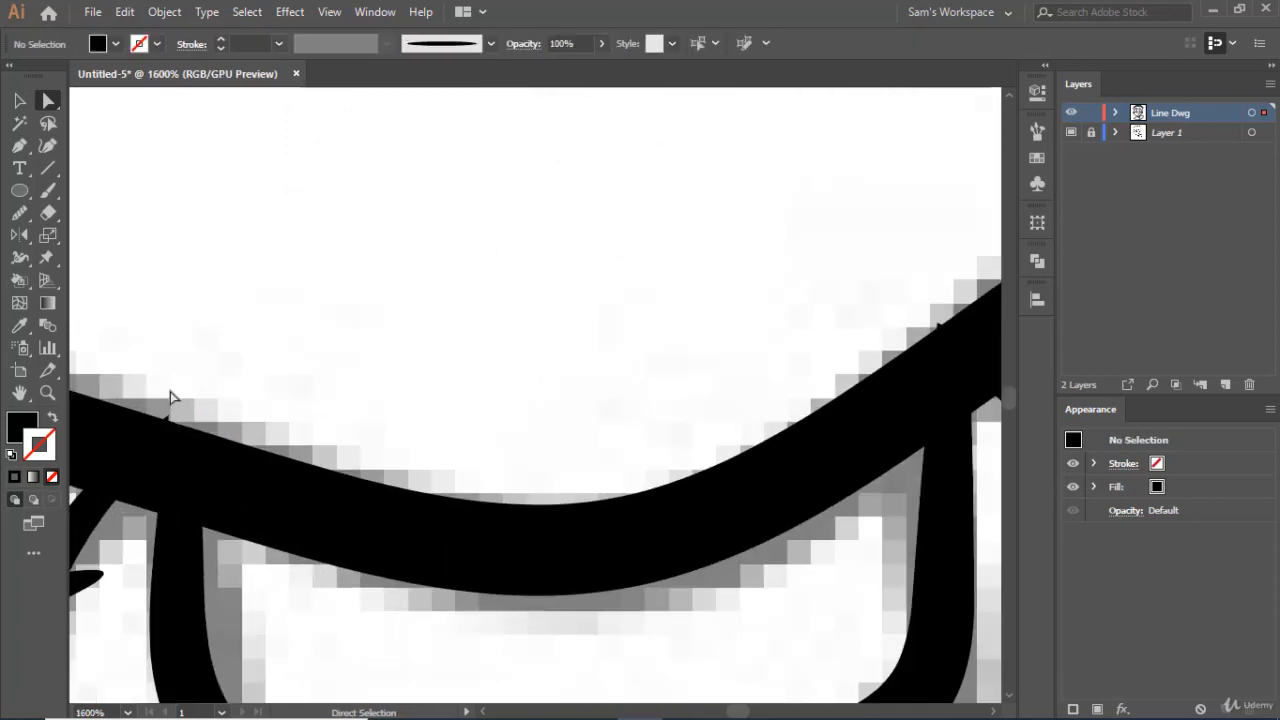
{"action": "left_click", "coordinate": [700, 538]}
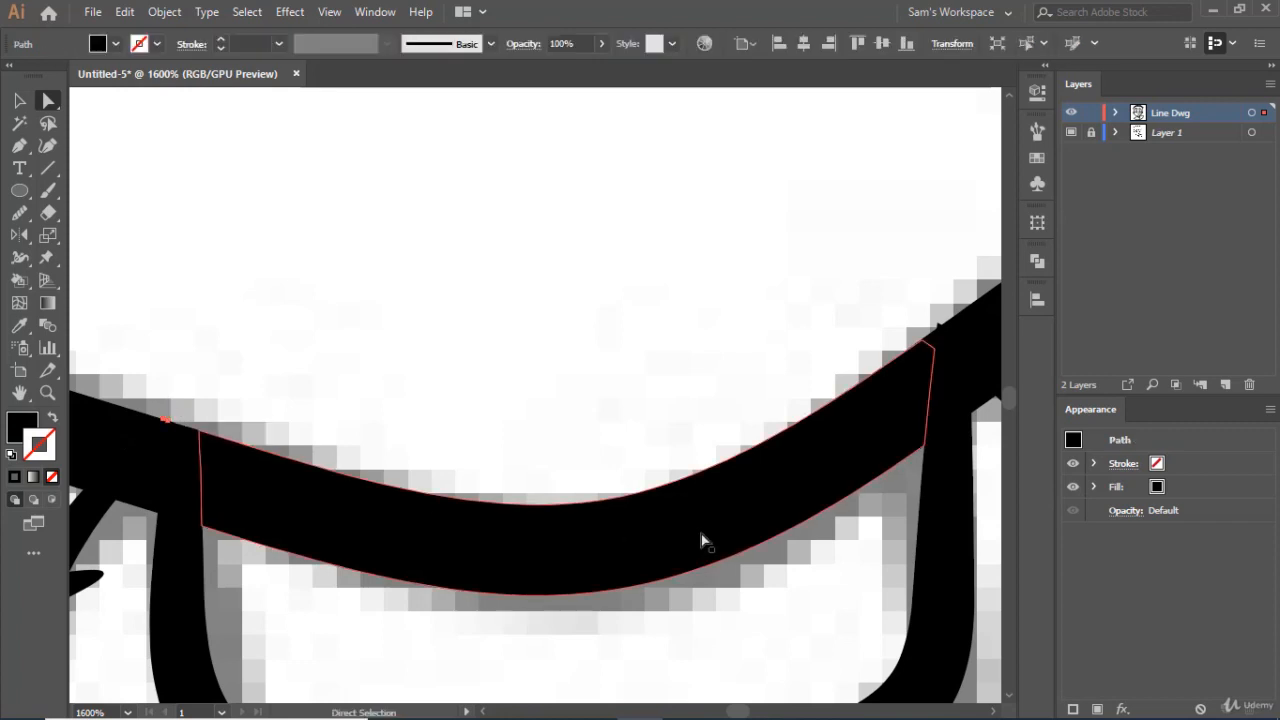
{"action": "key", "text": "Delete"}
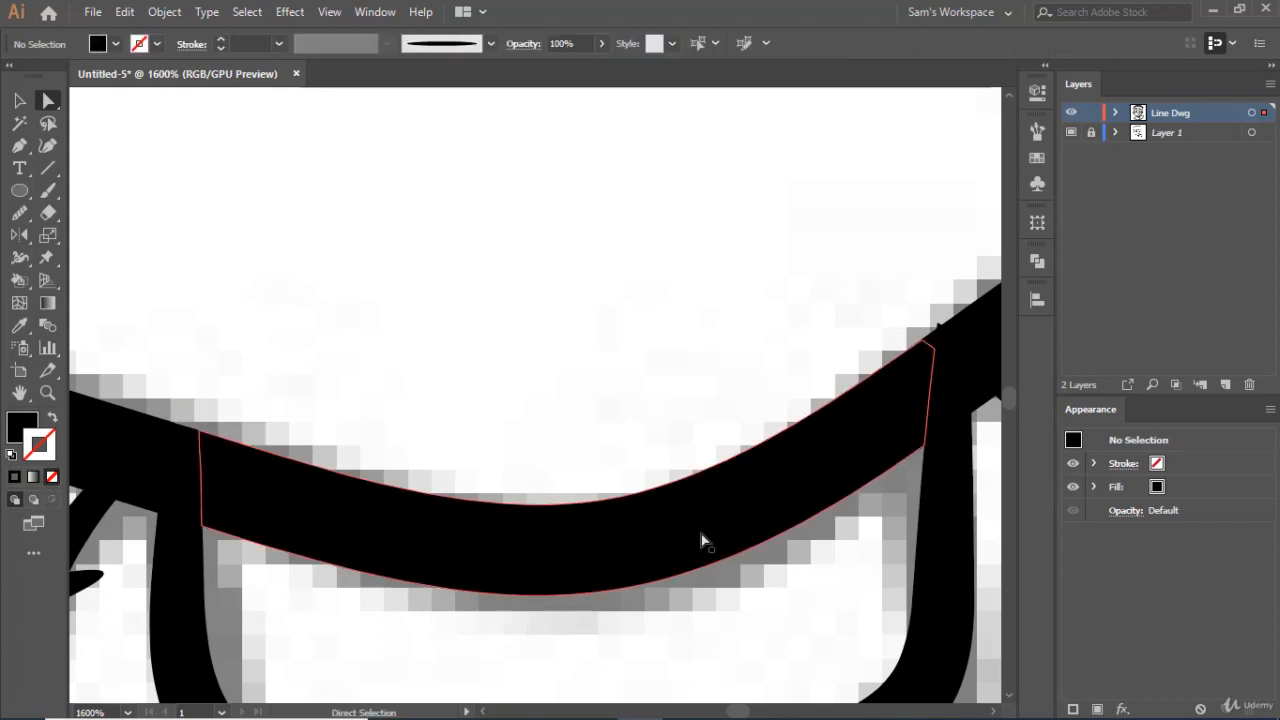
- Delete the overshooting shoulder line end that extends outward beyond the left-hand shoulder corner
{"action": "scroll", "coordinate": [702, 541], "scroll_direction": "down", "scroll_amount": 5}
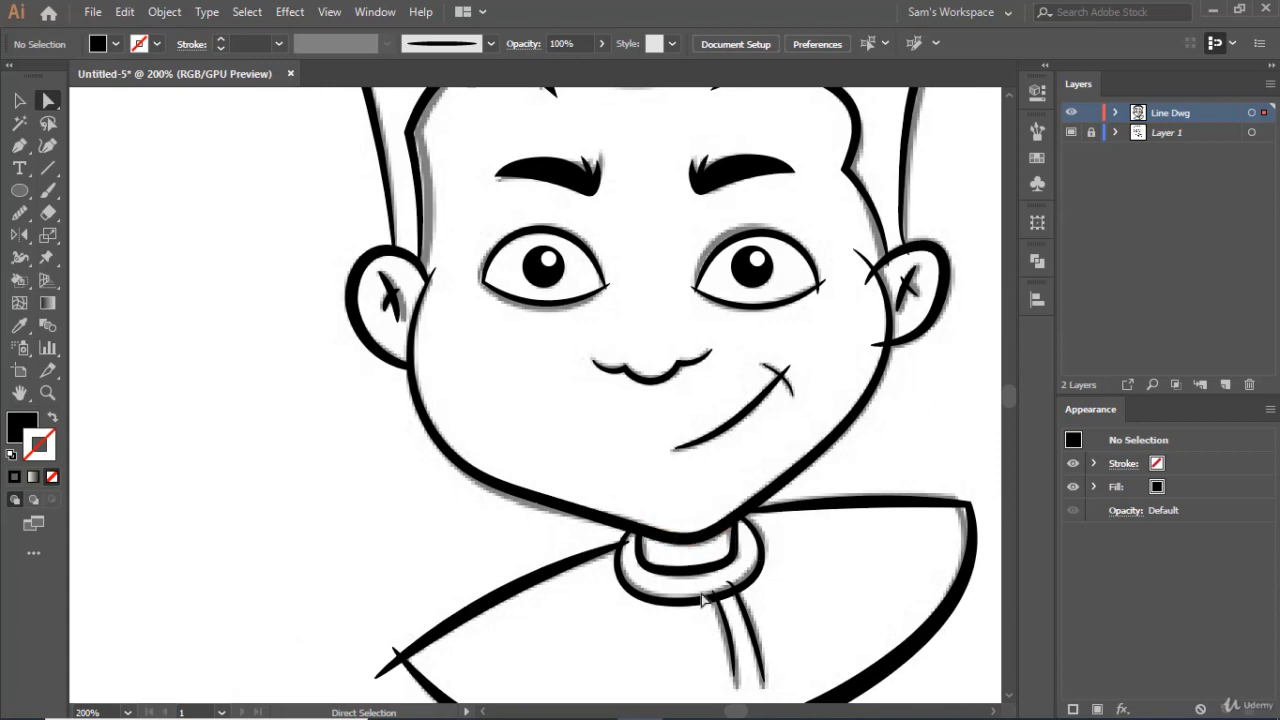
{"action": "scroll", "coordinate": [702, 598], "scroll_direction": "down", "scroll_amount": 3}
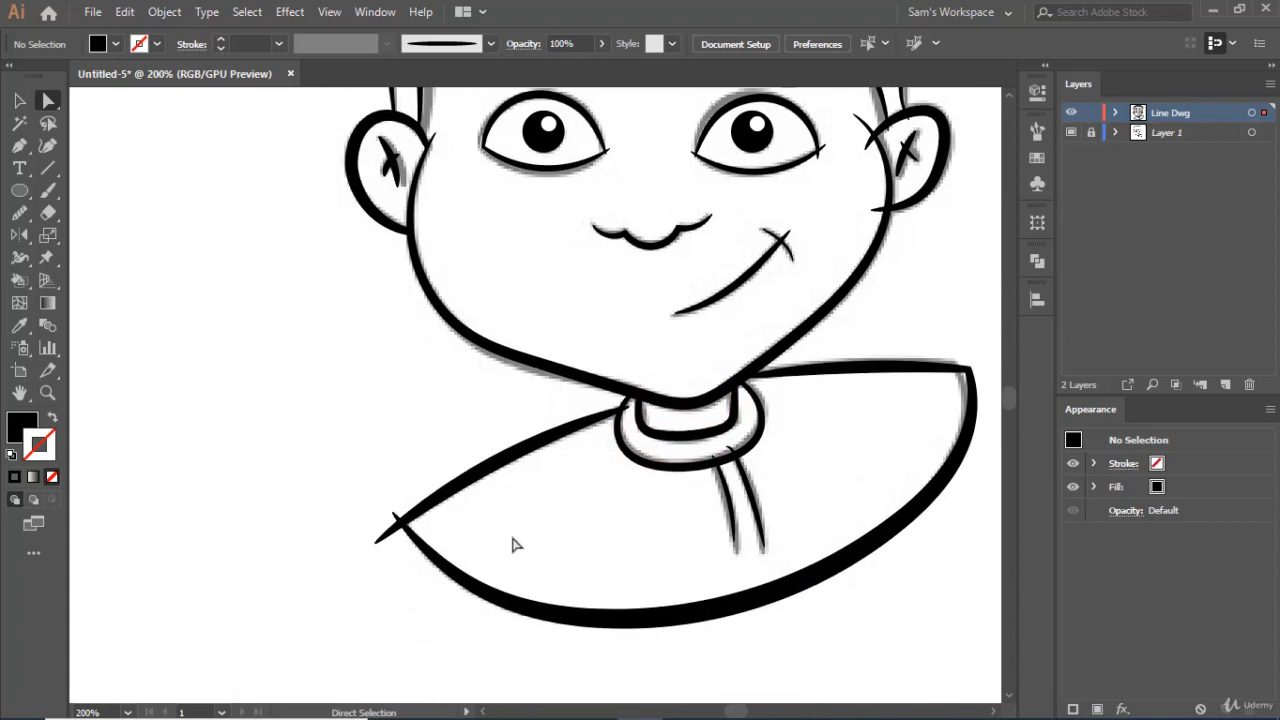
{"action": "left_click_drag", "start_coordinate": [350, 522], "coordinate": [404, 566]}
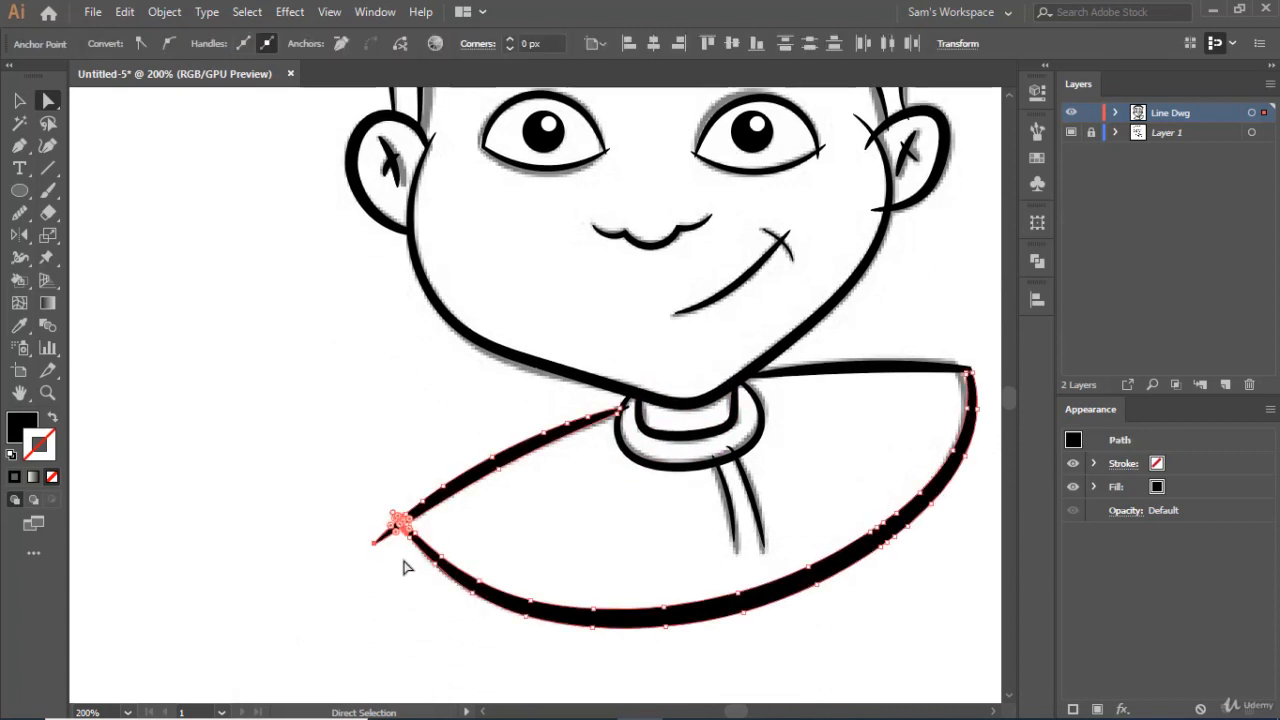
{"action": "left_click", "coordinate": [403, 562]}
{"action": "left_click_drag", "start_coordinate": [366, 528], "coordinate": [392, 562]}
{"action": "key", "text": "Delete"}
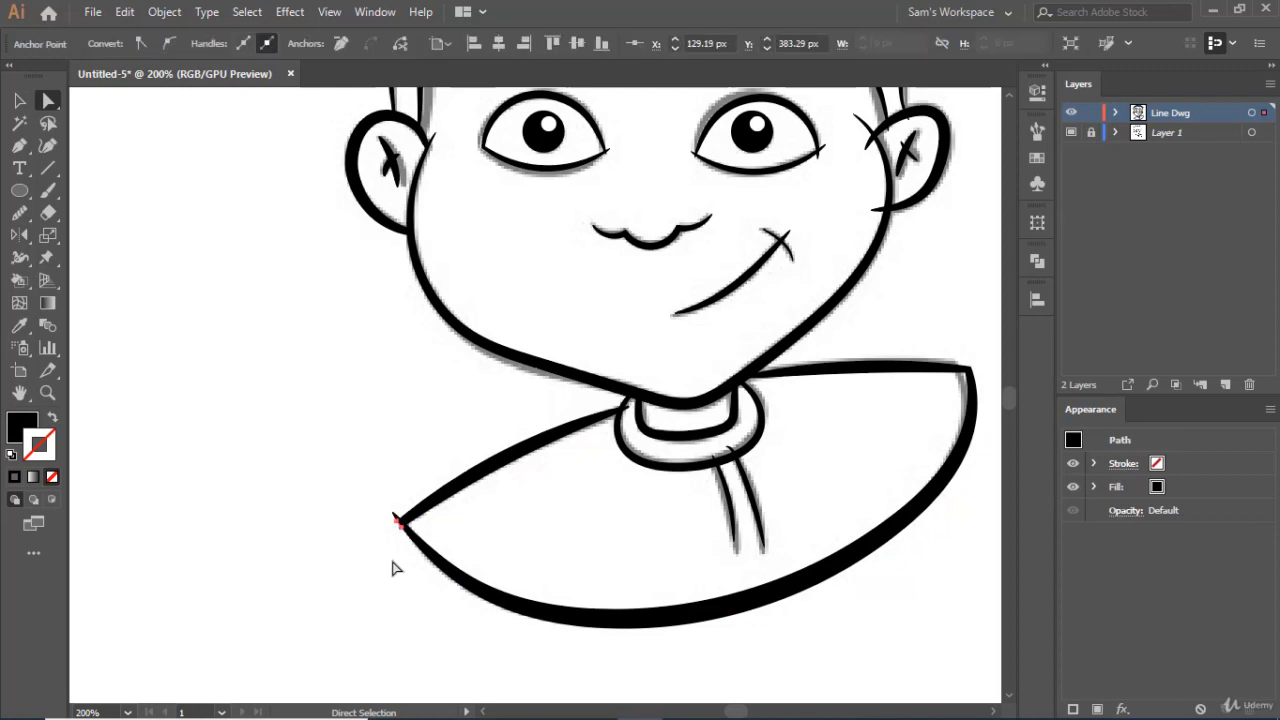
{"action": "left_click", "coordinate": [392, 568]}
- Open the Skintones swatch library and move it clear of the face beside the portrait
{"action": "scroll", "coordinate": [1000, 394], "scroll_direction": "up", "scroll_amount": 1}
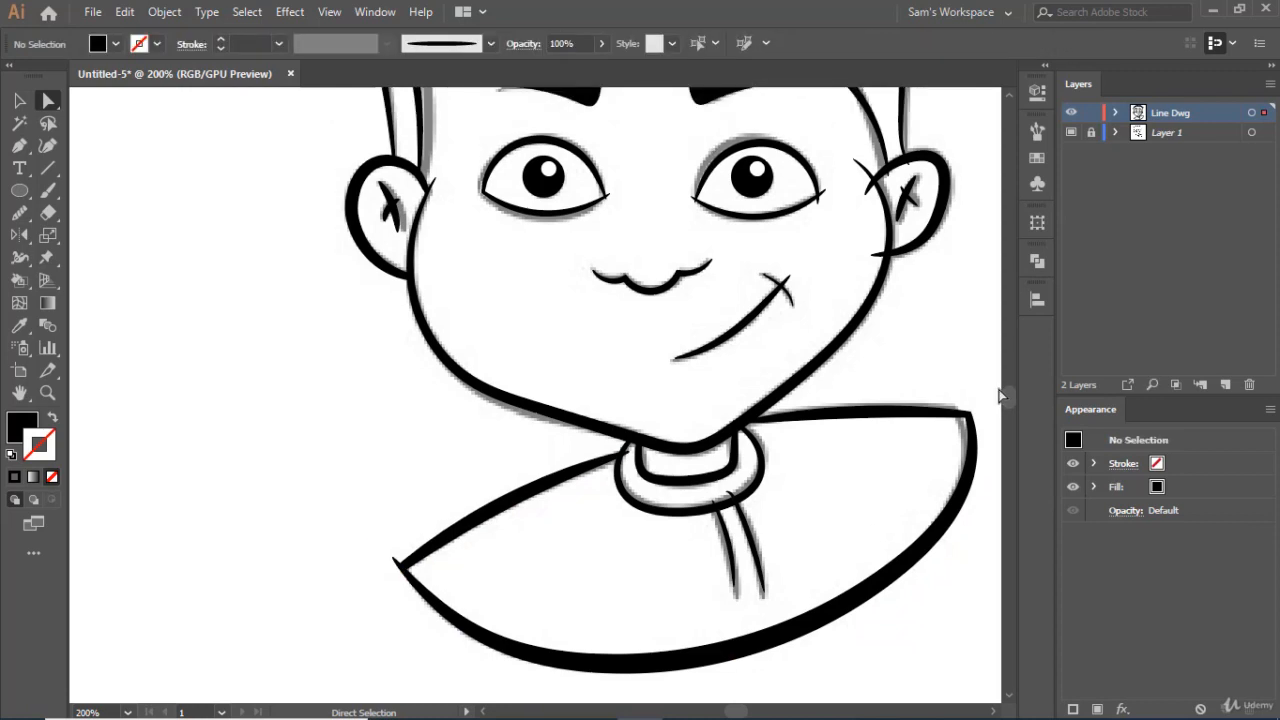
{"action": "scroll", "coordinate": [920, 310], "scroll_direction": "up", "scroll_amount": 2}
{"action": "scroll", "coordinate": [922, 290], "scroll_direction": "up", "scroll_amount": 5}
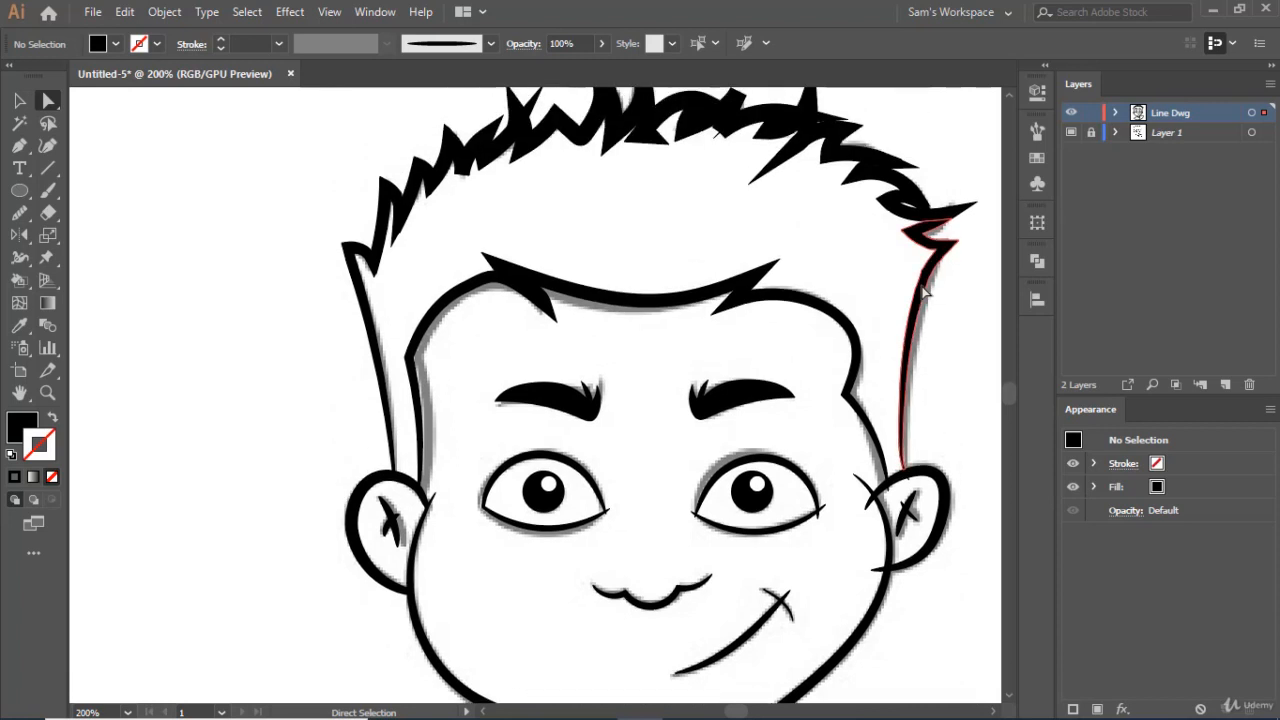
{"action": "scroll", "coordinate": [924, 290], "scroll_direction": "down", "scroll_amount": 1}
{"action": "scroll", "coordinate": [924, 290], "scroll_direction": "down", "scroll_amount": 2}
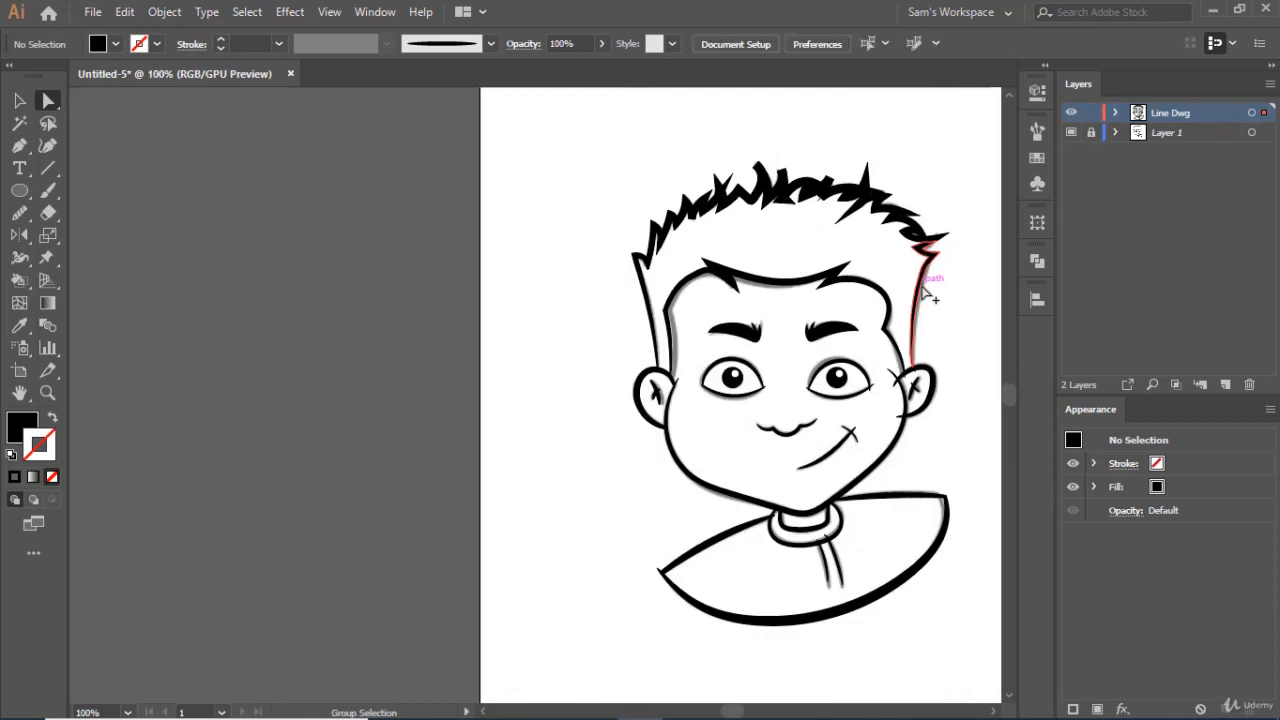
{"action": "left_click", "coordinate": [994, 711]}
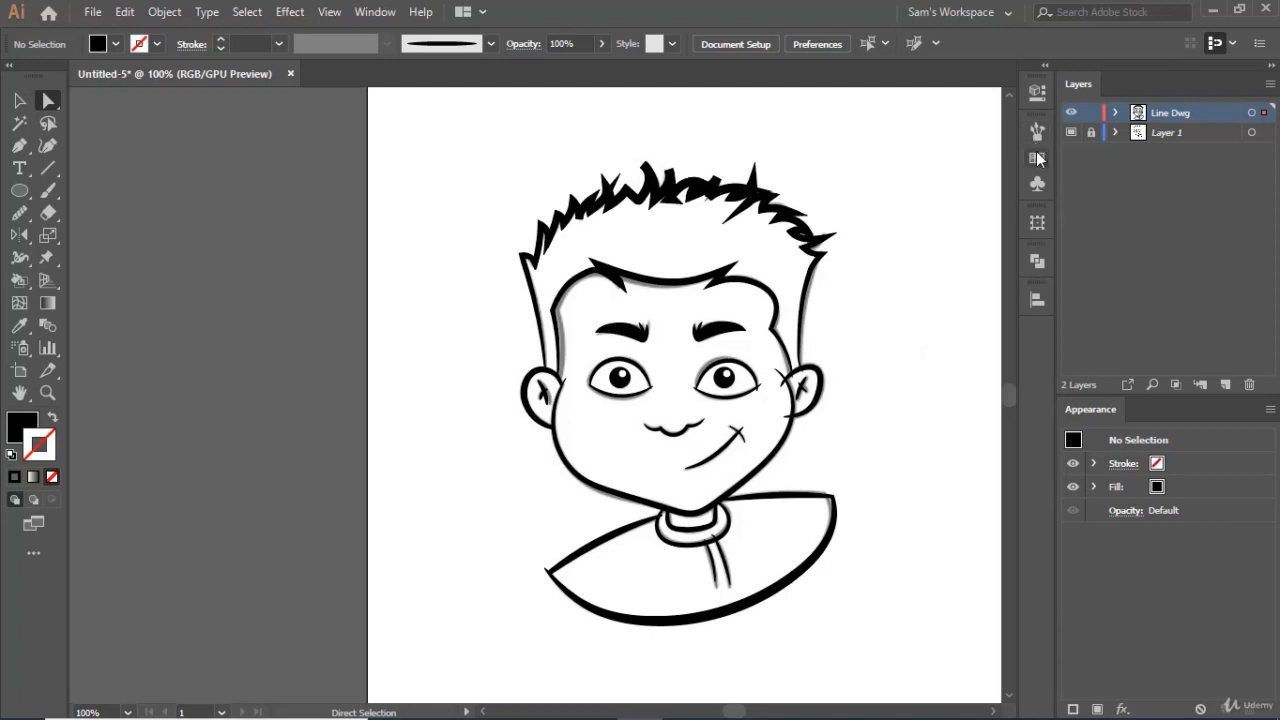
{"action": "left_click", "coordinate": [1037, 157]}
{"action": "left_click", "coordinate": [808, 235]}
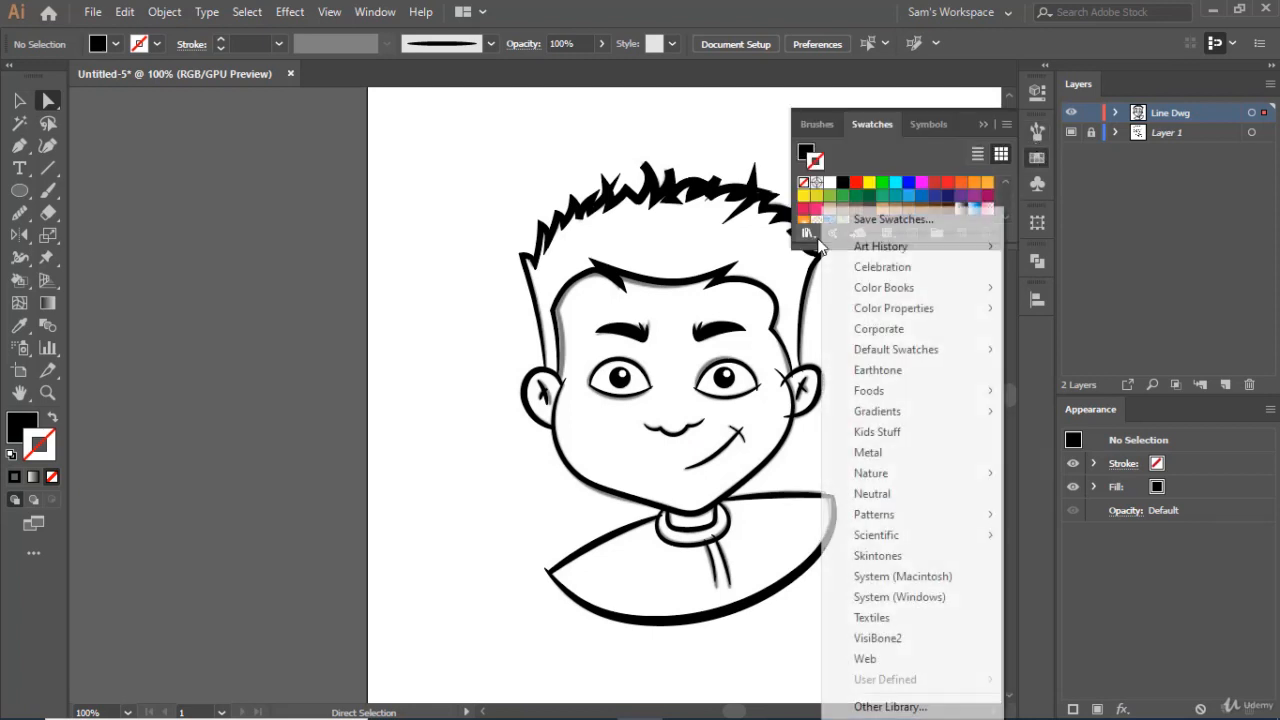
{"action": "left_click", "coordinate": [907, 559]}
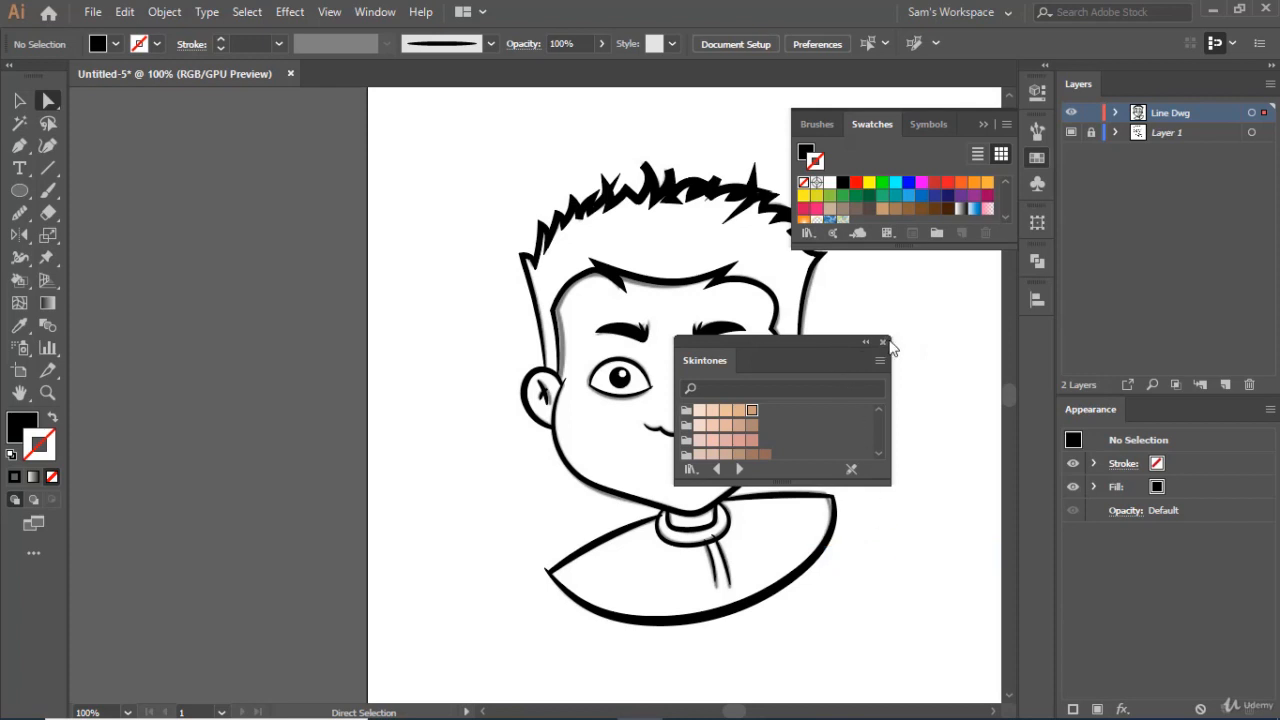
{"action": "left_click_drag", "start_coordinate": [831, 350], "coordinate": [957, 320]}
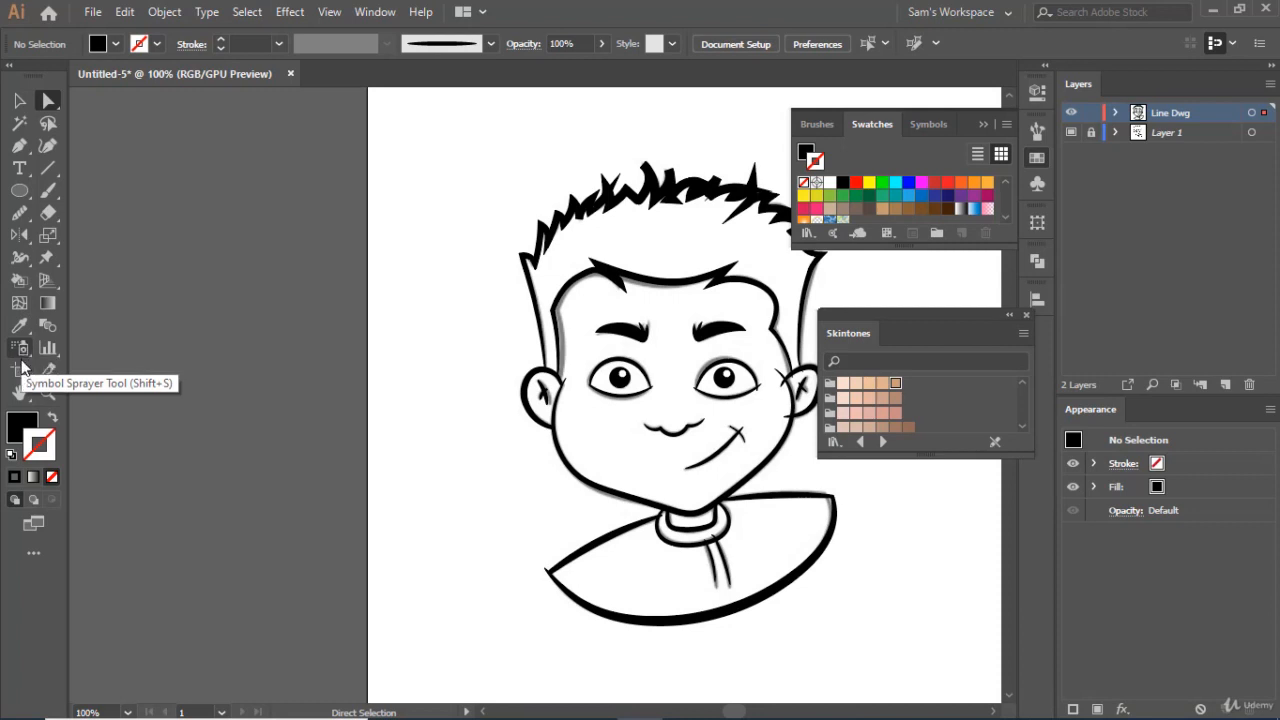
- Try to fill the face with the tan skin tone using the Live Paint Bucket without any artwork selected
{"action": "left_click", "coordinate": [19, 282]}
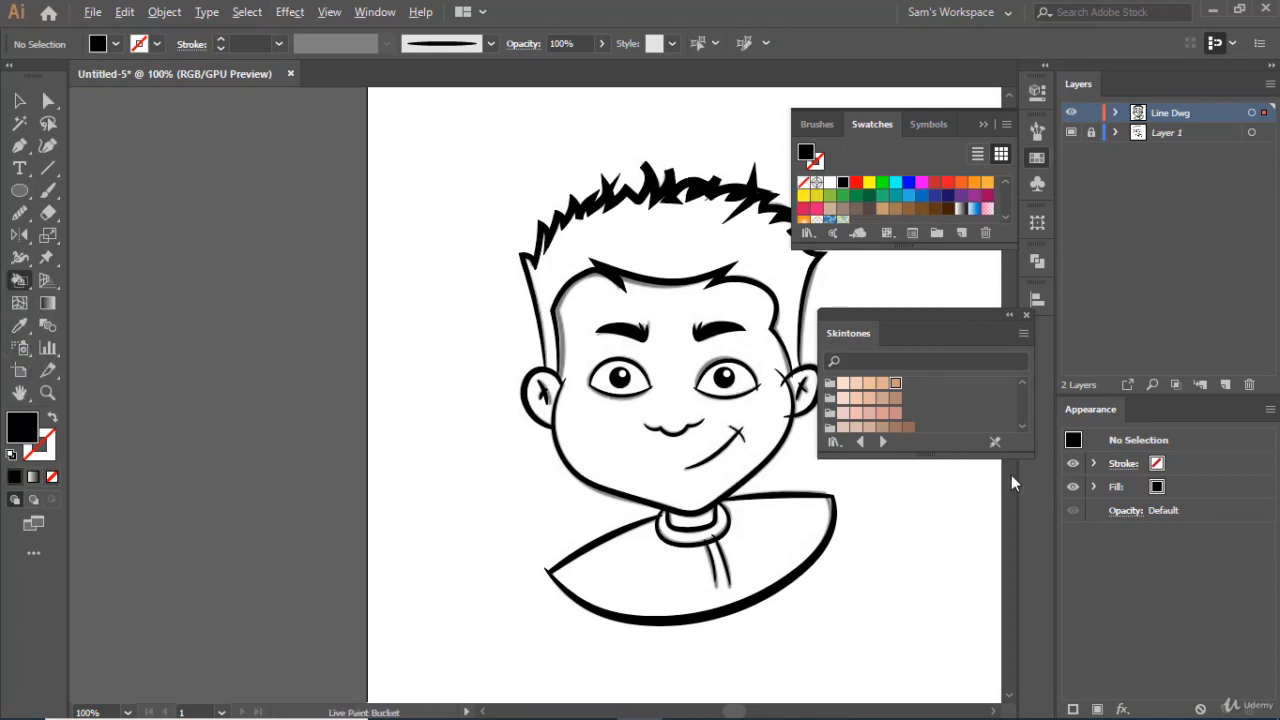
{"action": "left_click", "coordinate": [895, 385]}
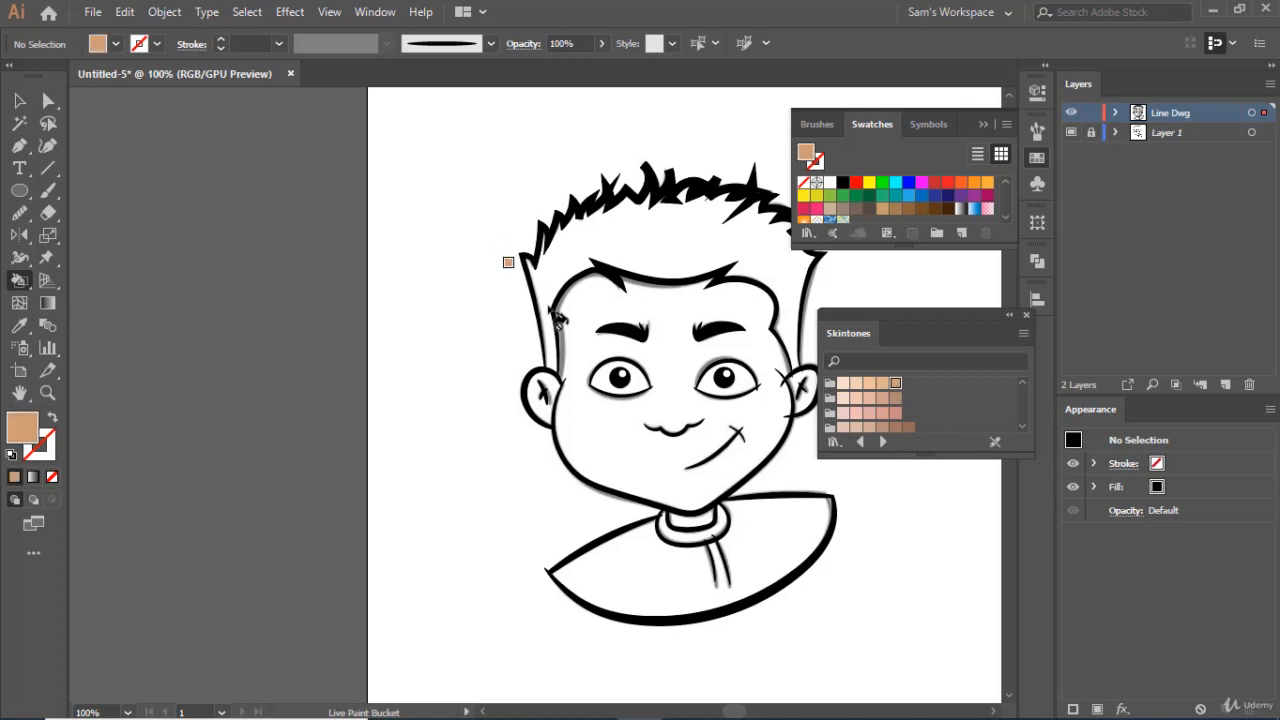
{"action": "left_click", "coordinate": [577, 315]}
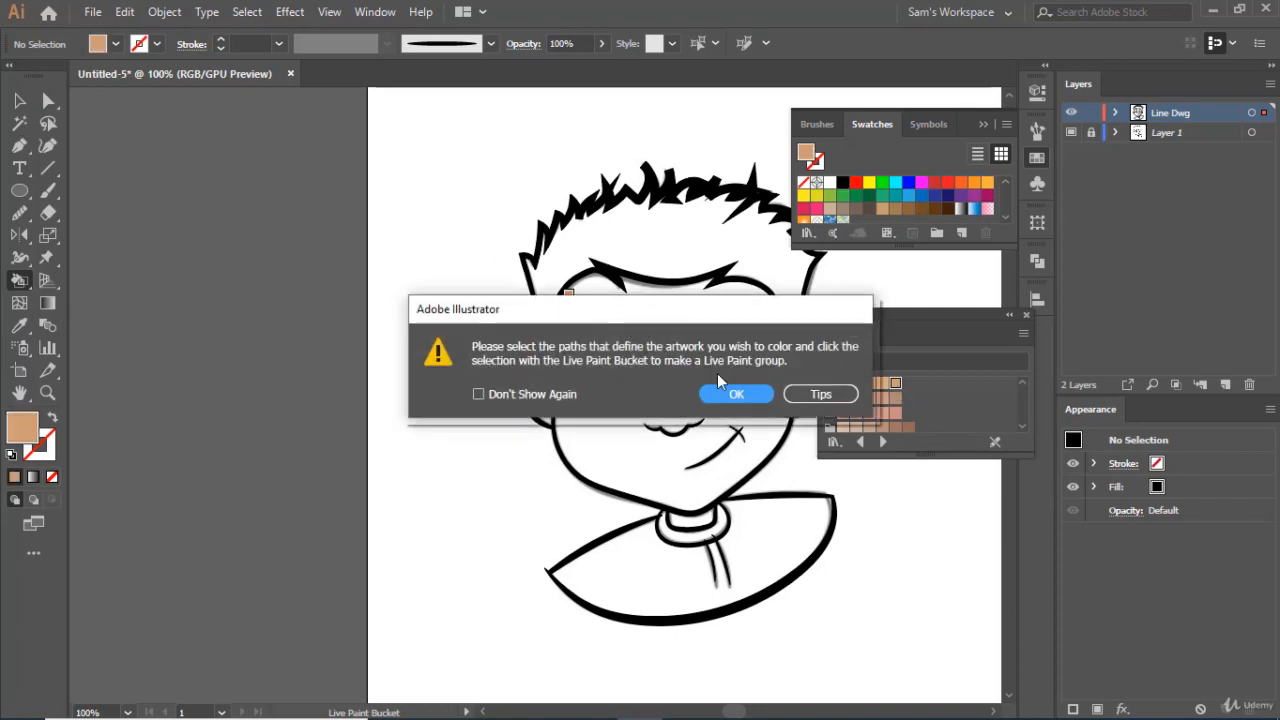
{"action": "left_click", "coordinate": [746, 395]}
- Select the whole line drawing, make it a Live Paint group, and fill the face with skin tone C=0 M=29 Y=46 K=20
{"action": "left_click", "coordinate": [19, 101]}
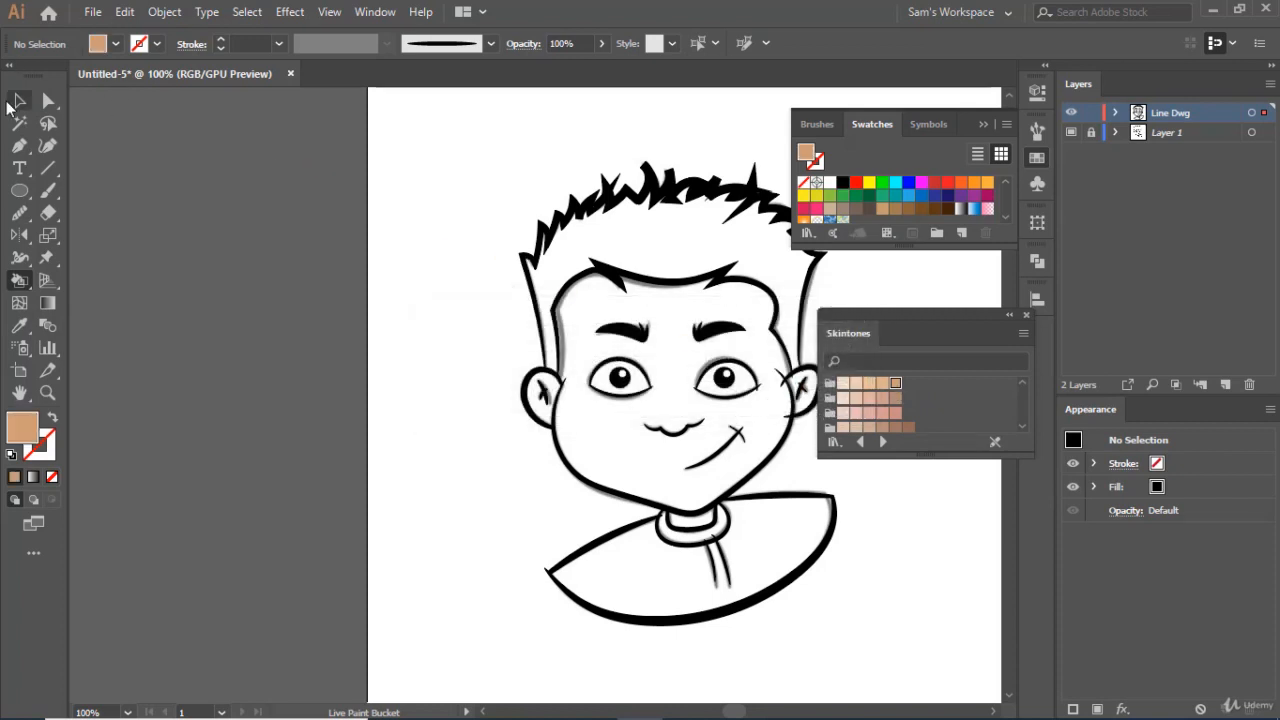
{"action": "left_click_drag", "start_coordinate": [486, 166], "coordinate": [862, 612]}
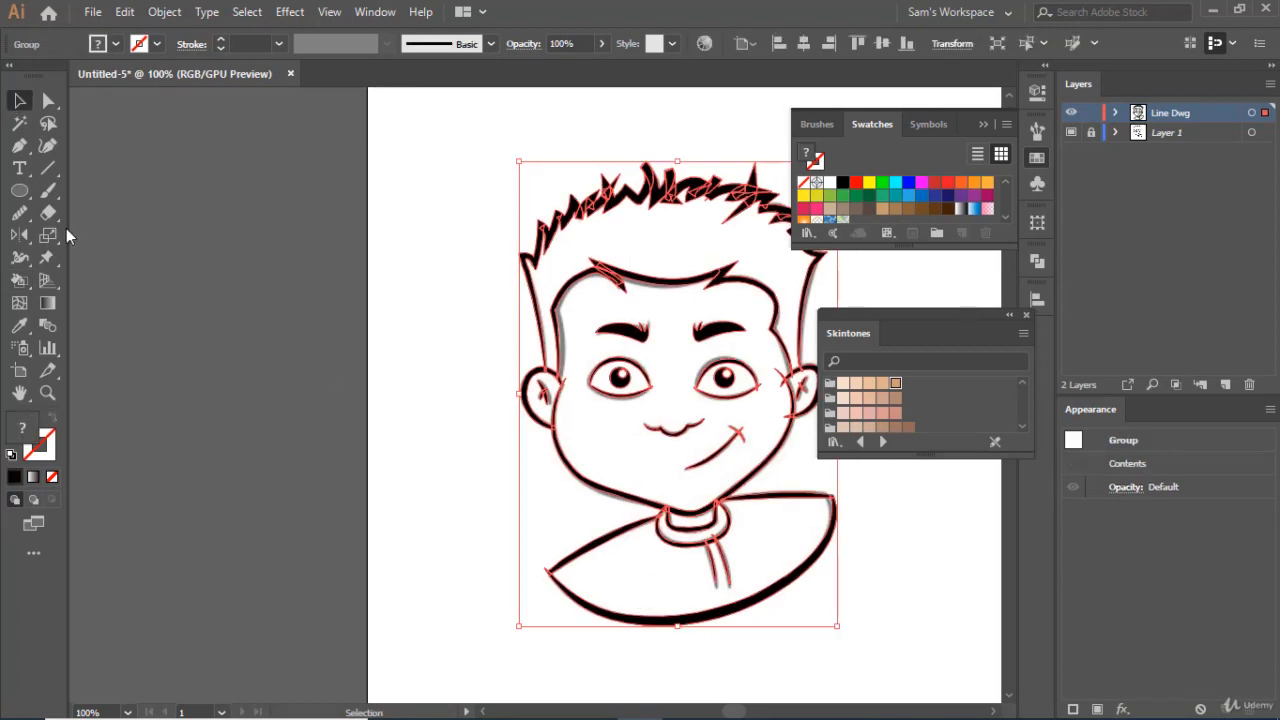
{"action": "left_click", "coordinate": [20, 280]}
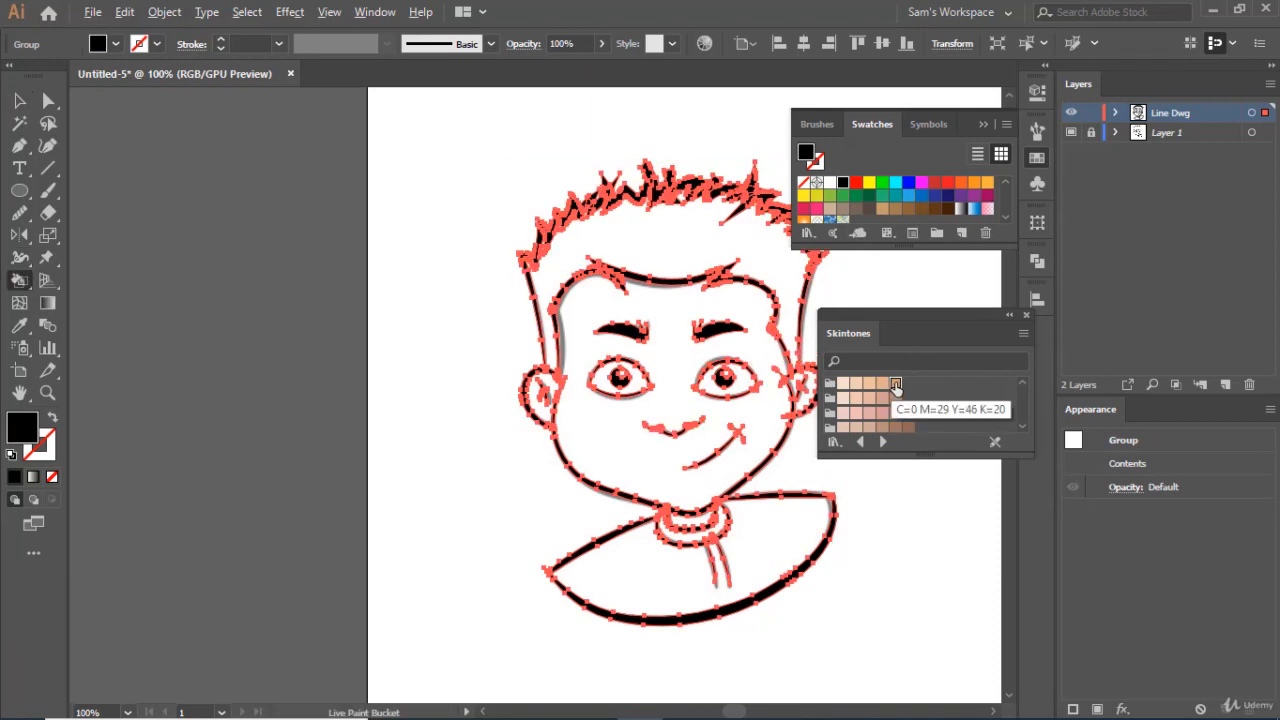
{"action": "left_click", "coordinate": [895, 386]}
{"action": "left_click", "coordinate": [657, 318]}
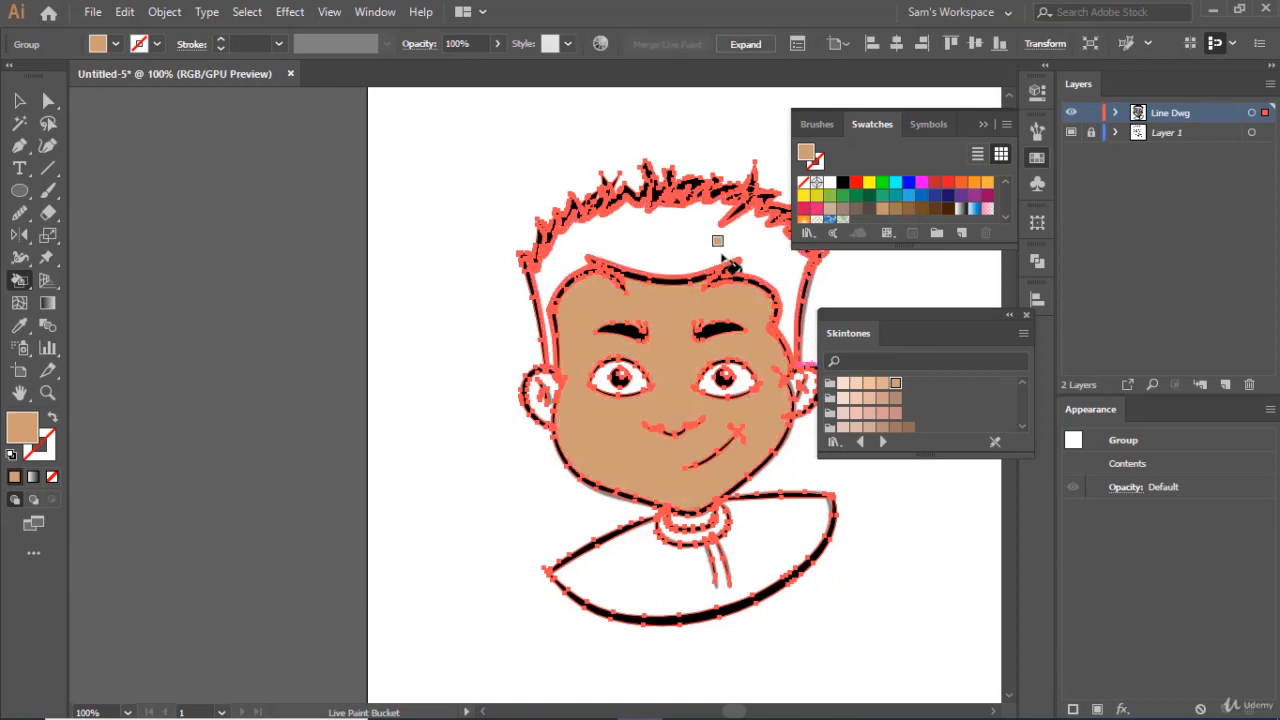
- Fill the whites of both eyes with white using the Live Paint Bucket
{"action": "left_click", "coordinate": [829, 183]}
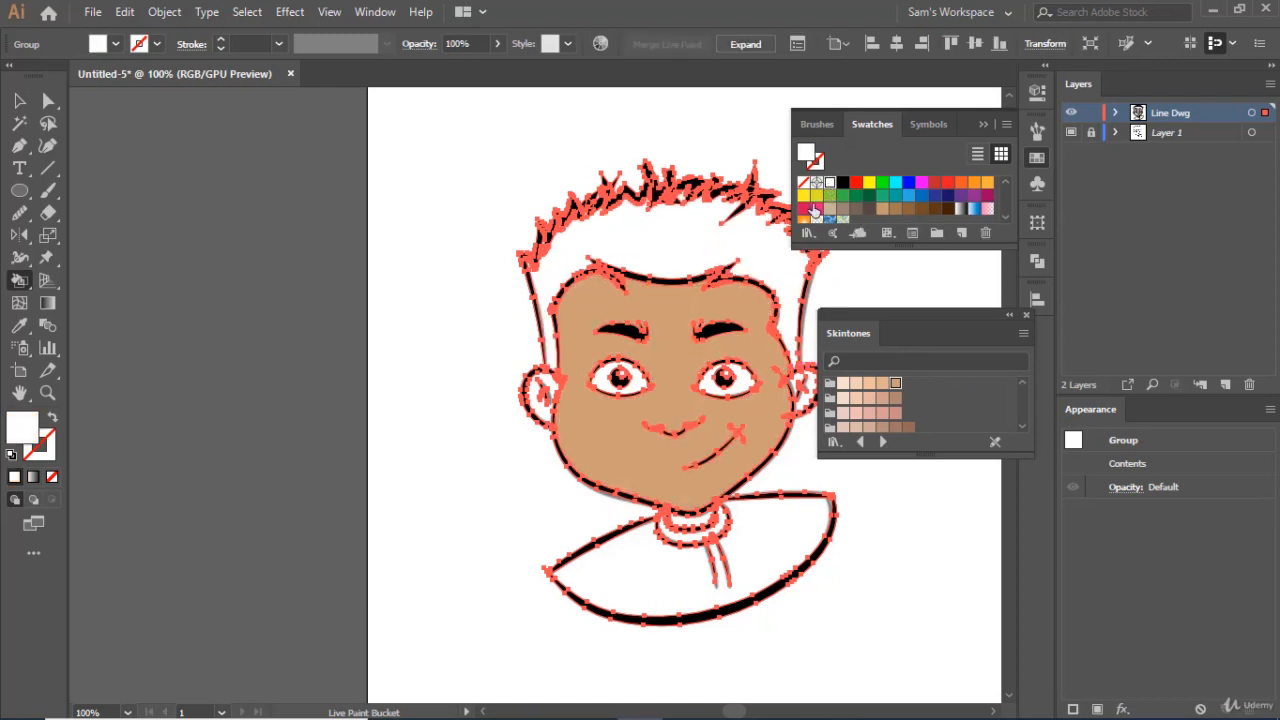
{"action": "left_click", "coordinate": [709, 388]}
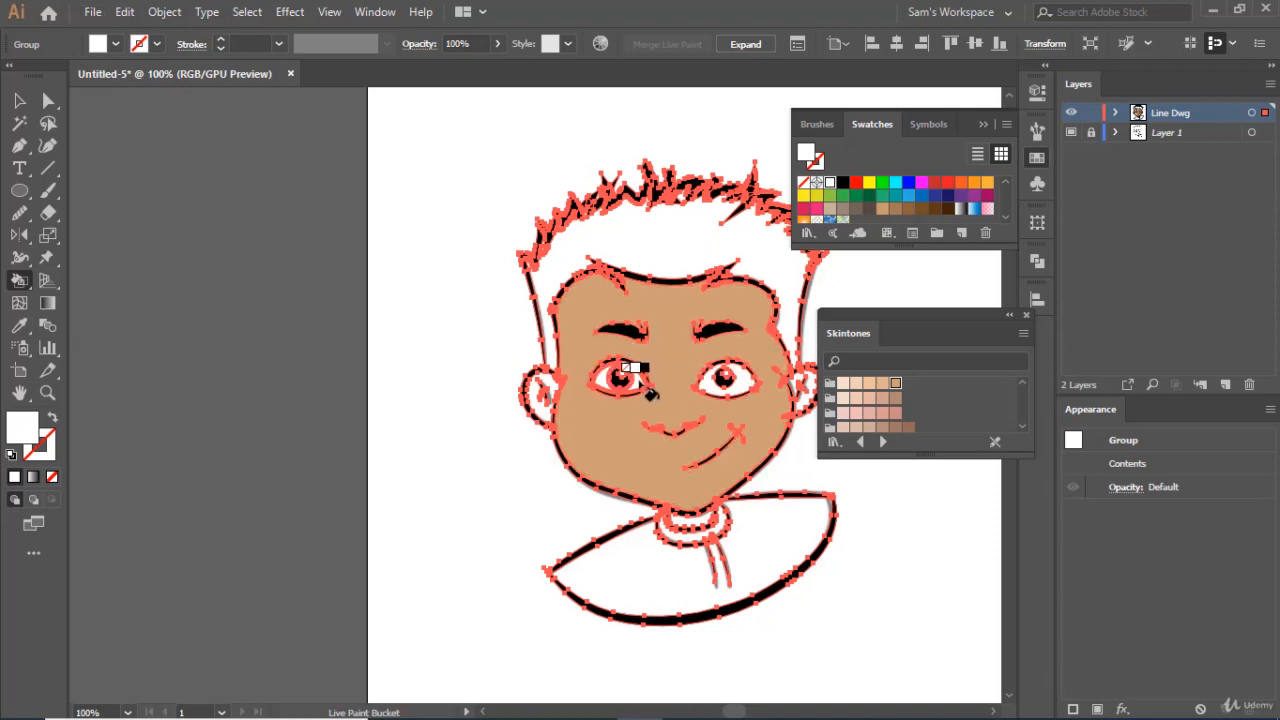
{"action": "left_click", "coordinate": [641, 384]}
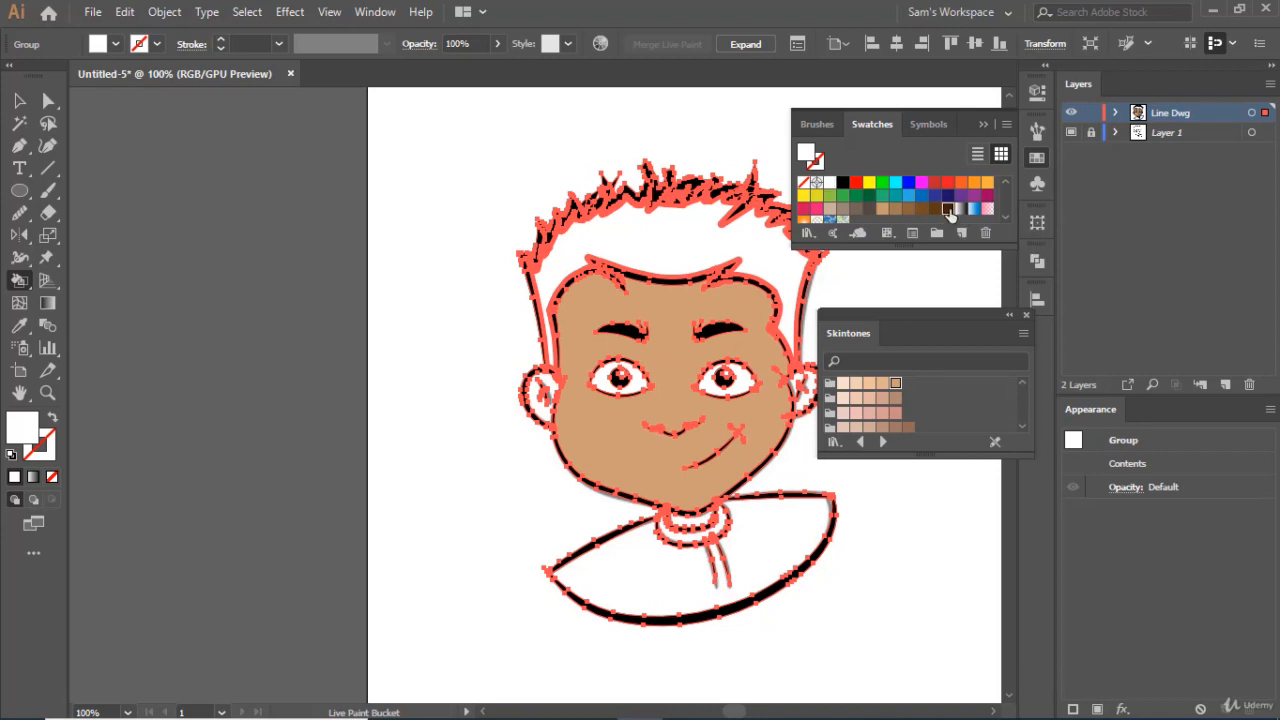
- Fill the hair area between the spiky outline and the hairline with the darkest brown swatch
{"action": "left_click", "coordinate": [948, 210]}
{"action": "left_click", "coordinate": [657, 228], "text": "alt"}
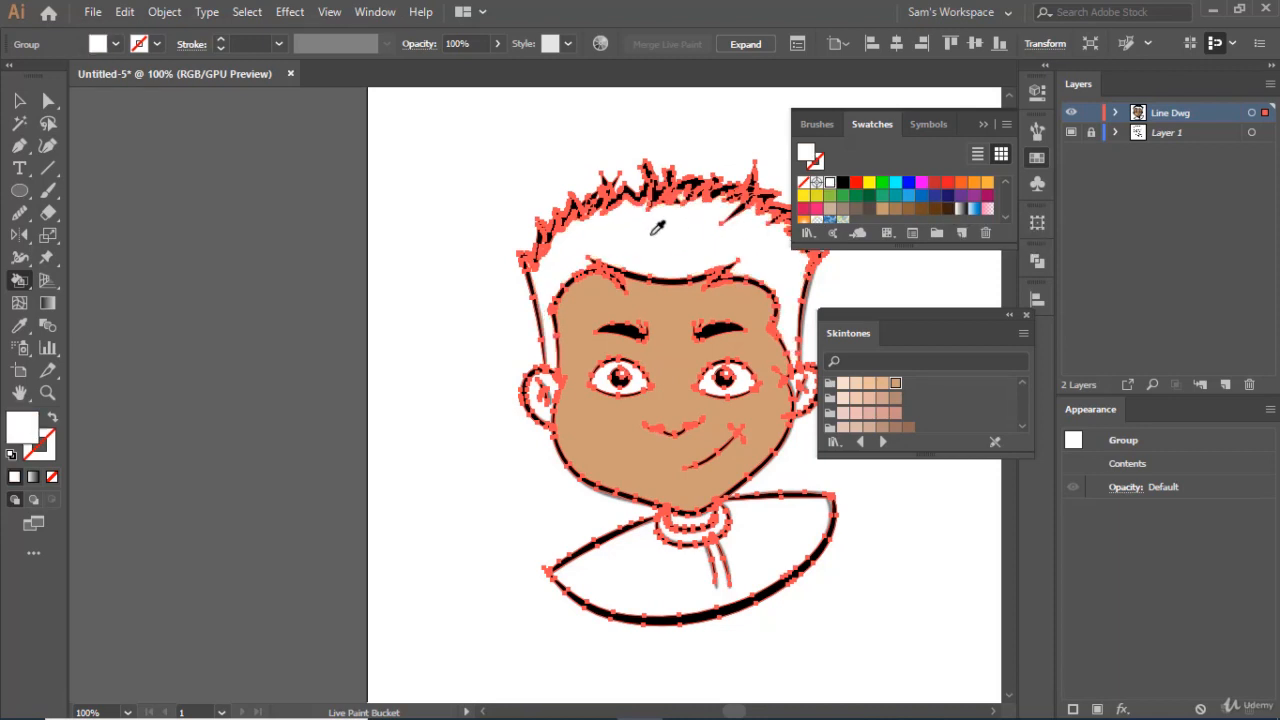
{"action": "left_click", "coordinate": [949, 210]}
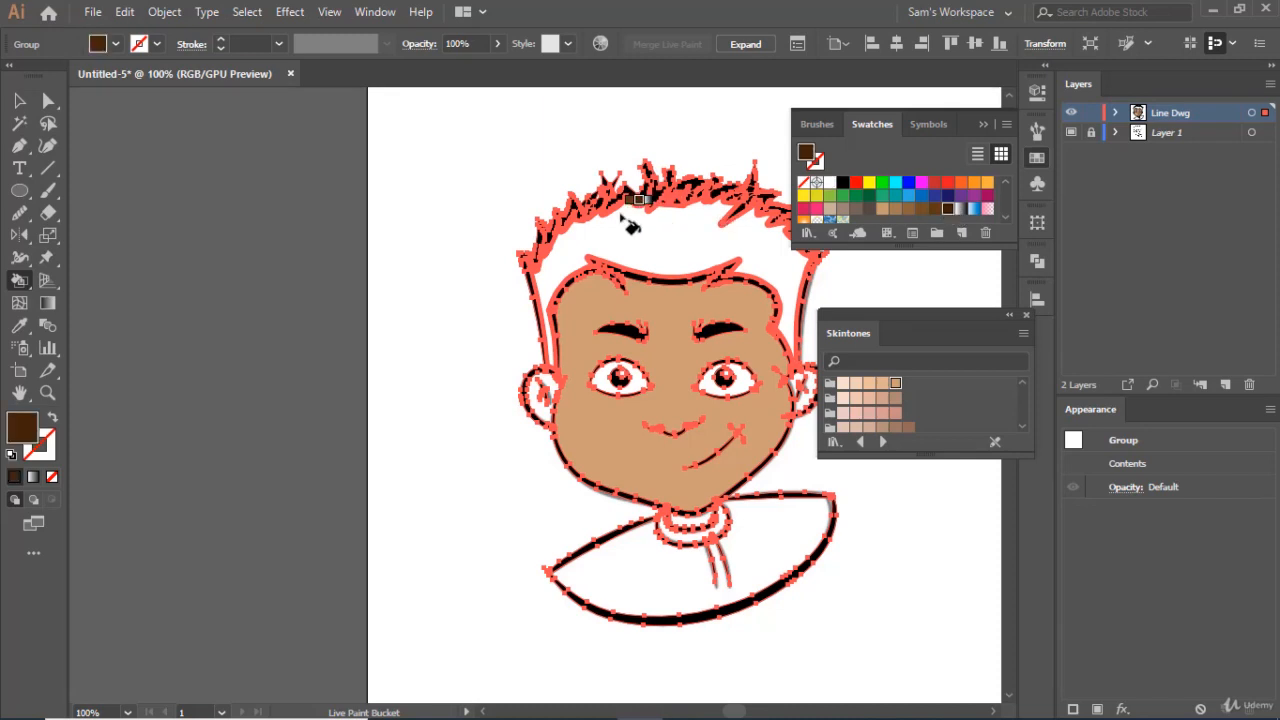
{"action": "left_click", "coordinate": [630, 218]}
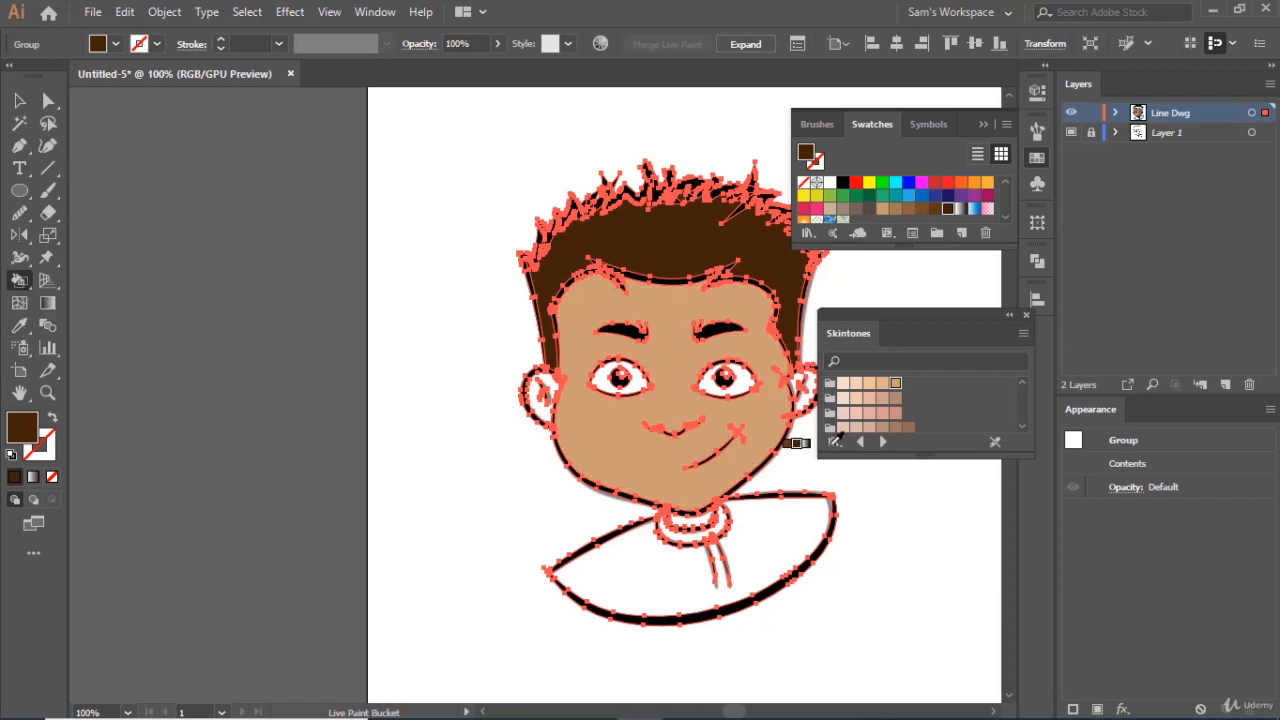
- Fill the neck and the ears with the same tan skin tone used on the face
{"action": "left_click", "coordinate": [896, 384]}
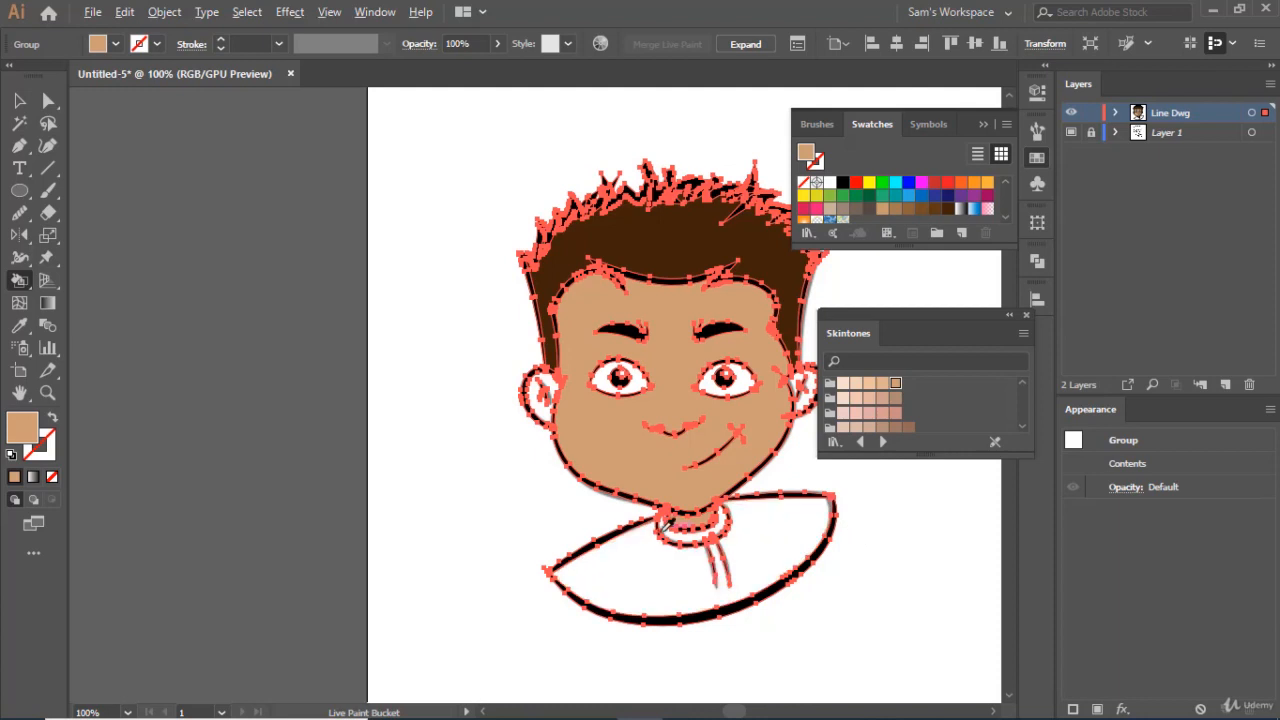
{"action": "scroll", "coordinate": [668, 522], "scroll_direction": "up", "scroll_amount": 1}
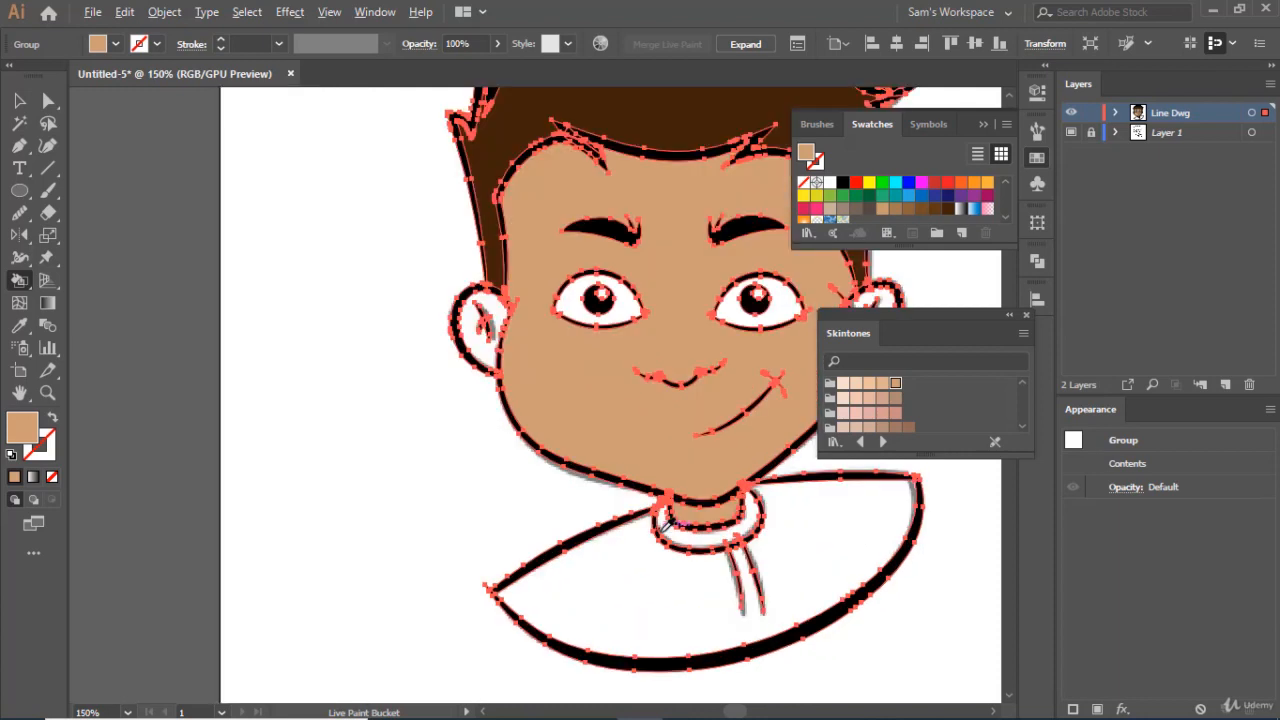
{"action": "left_click", "coordinate": [478, 343]}
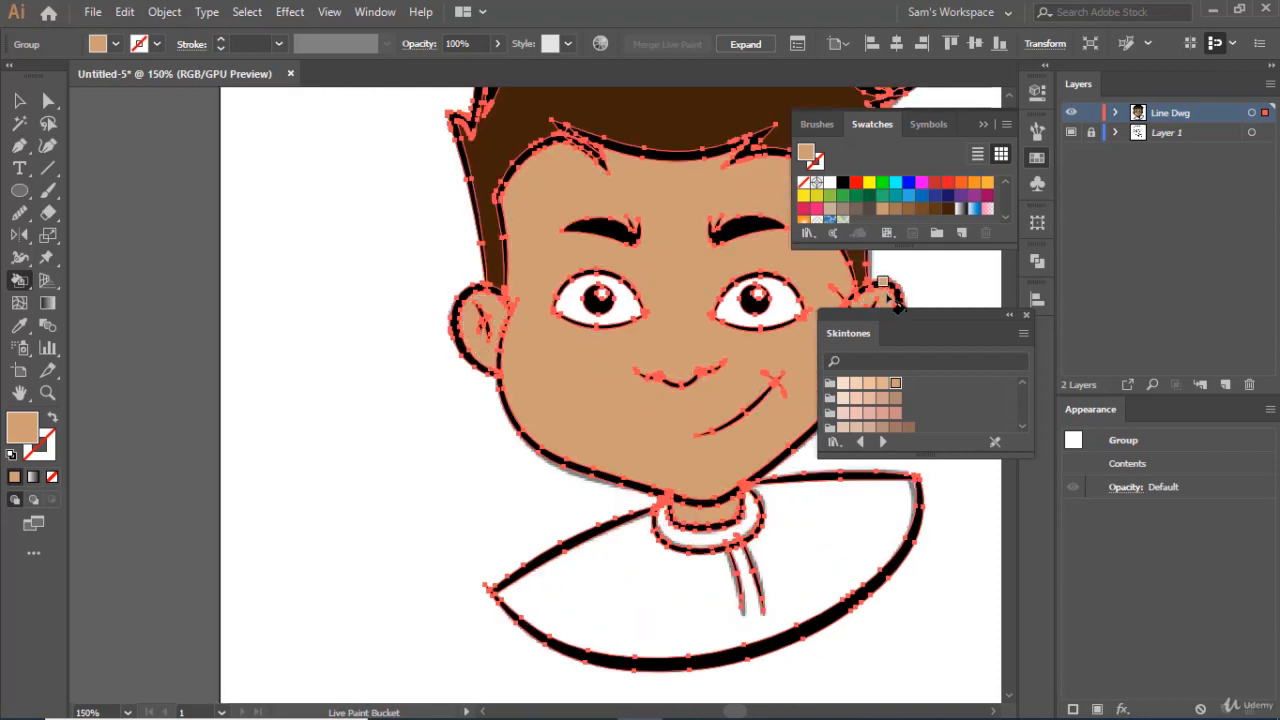
- Fill the shirt with the orange swatch and its collar with the bright red swatch using the Live Paint Bucket
{"action": "scroll", "coordinate": [879, 422], "scroll_direction": "down", "scroll_amount": 2}
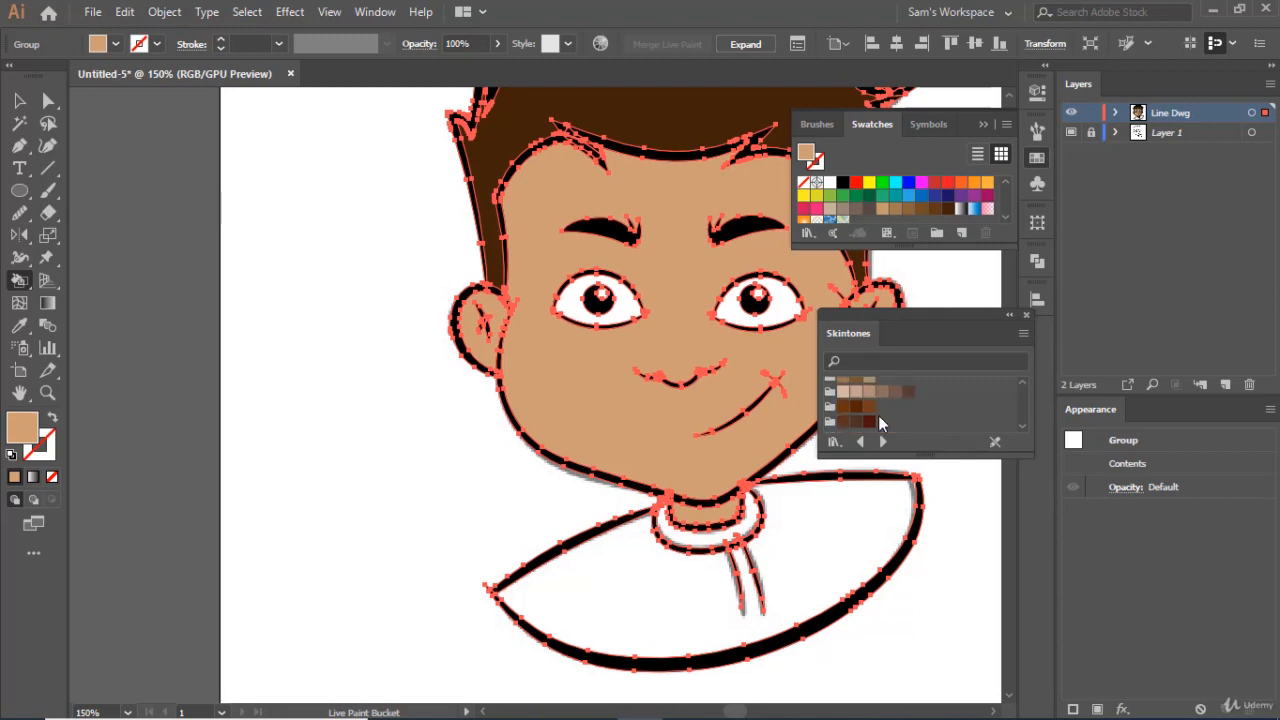
{"action": "left_click", "coordinate": [961, 182]}
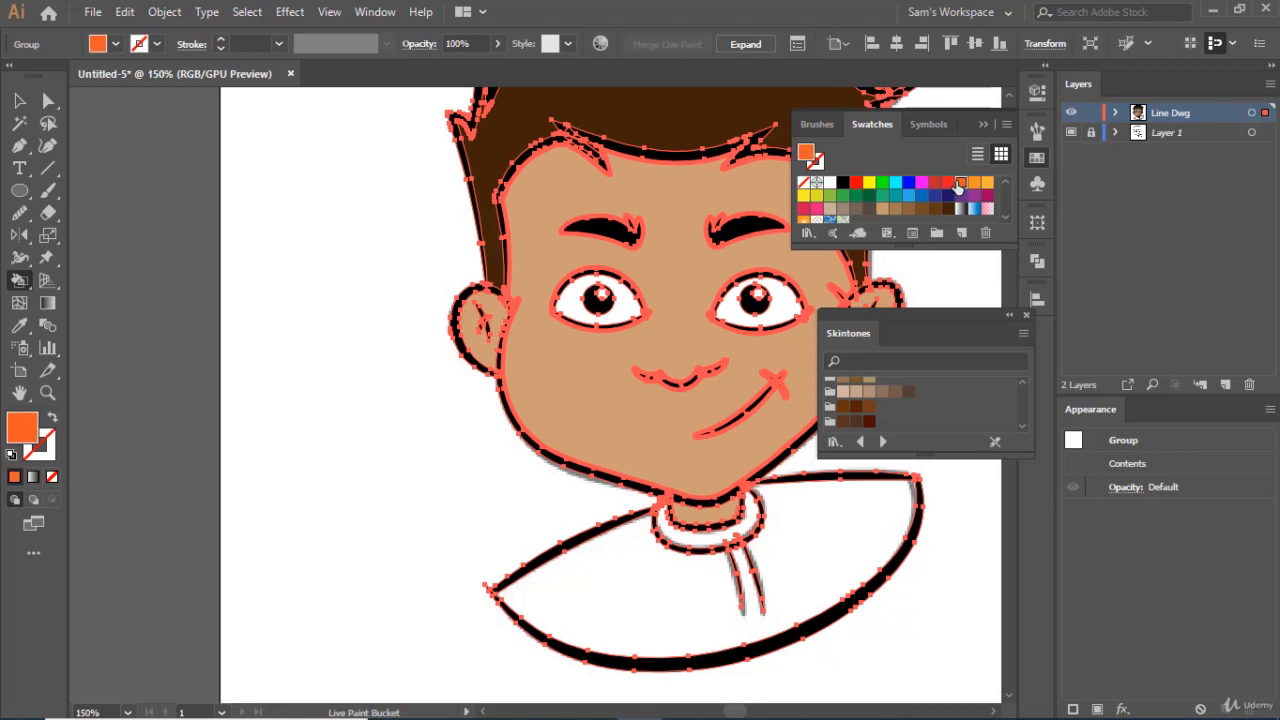
{"action": "left_click", "coordinate": [638, 590]}
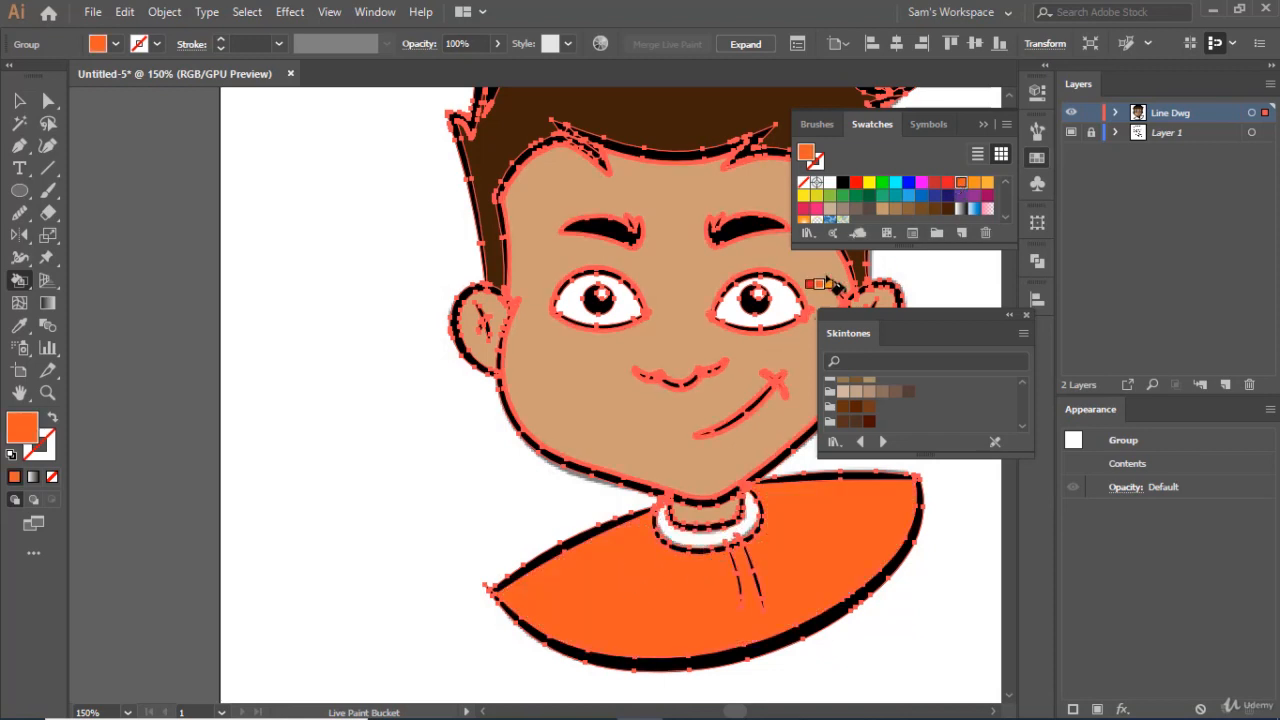
{"action": "left_click", "coordinate": [947, 186]}
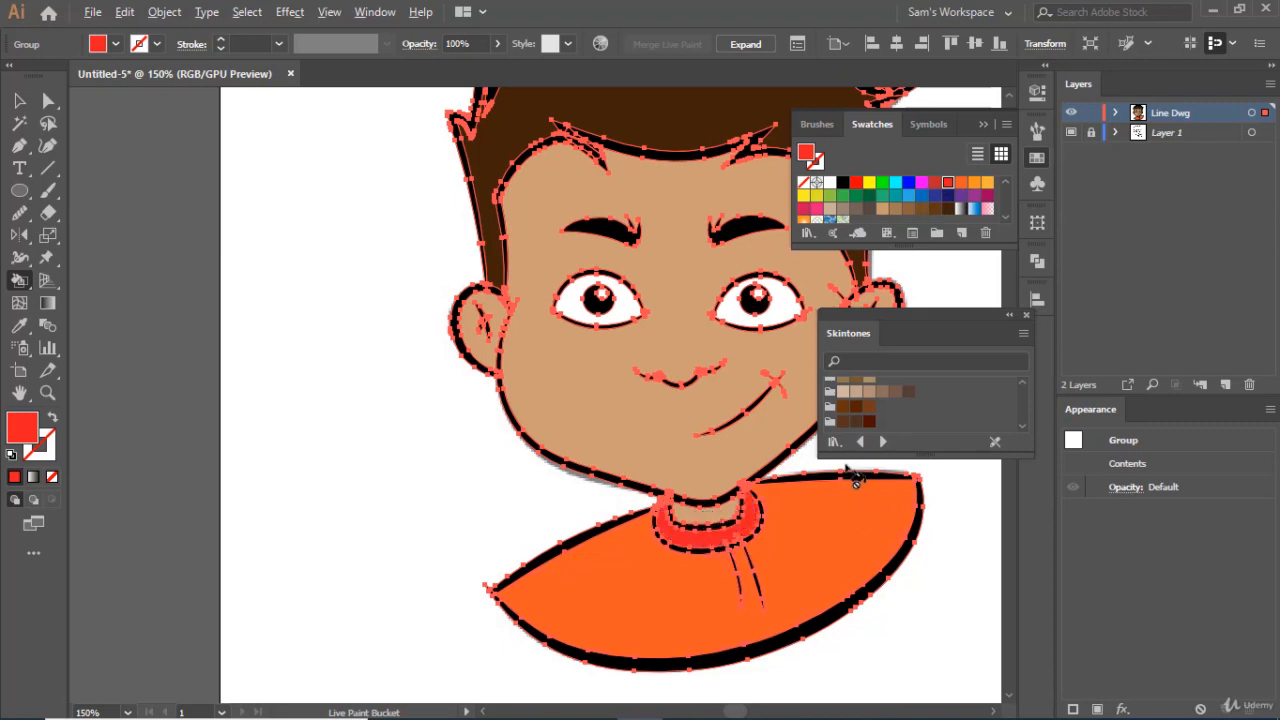
- Collapse the swatch and skin tone palettes, switch to the Selection tool, and deselect the portrait to view it whole
{"action": "scroll", "coordinate": [848, 466], "scroll_direction": "down", "scroll_amount": 1}
{"action": "left_click", "coordinate": [984, 124]}
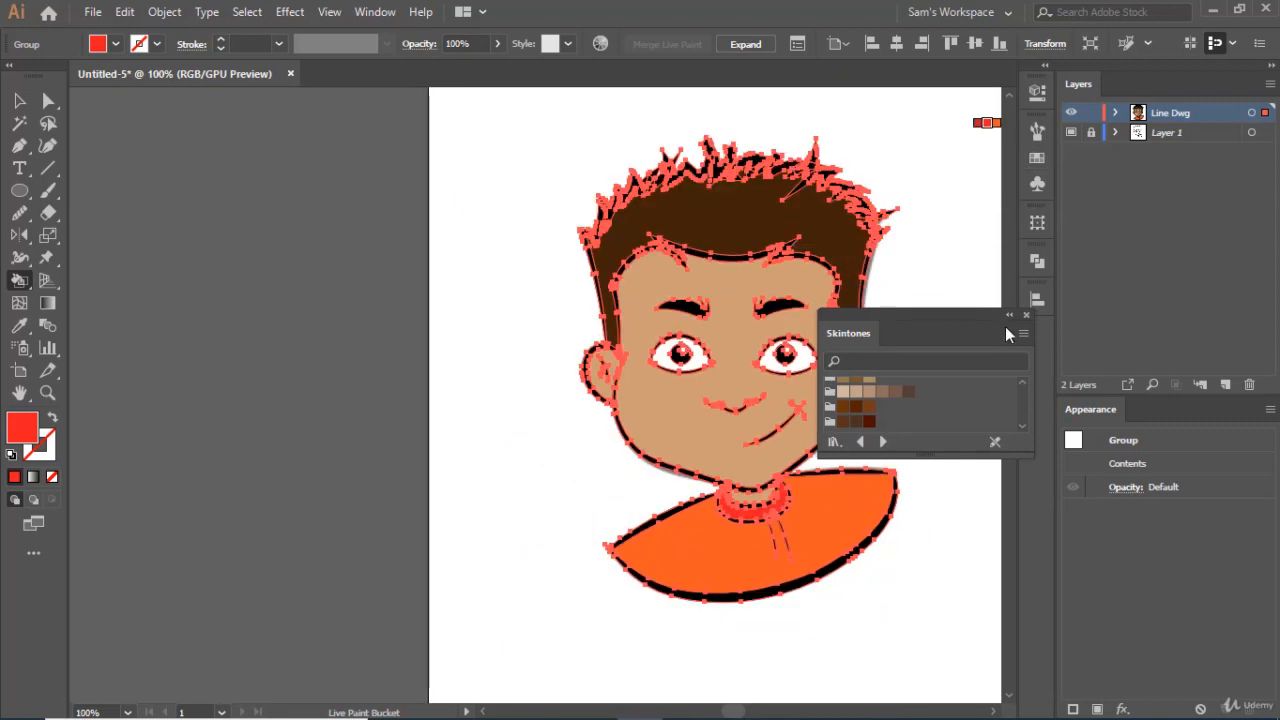
{"action": "left_click", "coordinate": [1010, 318]}
{"action": "key", "text": "v"}
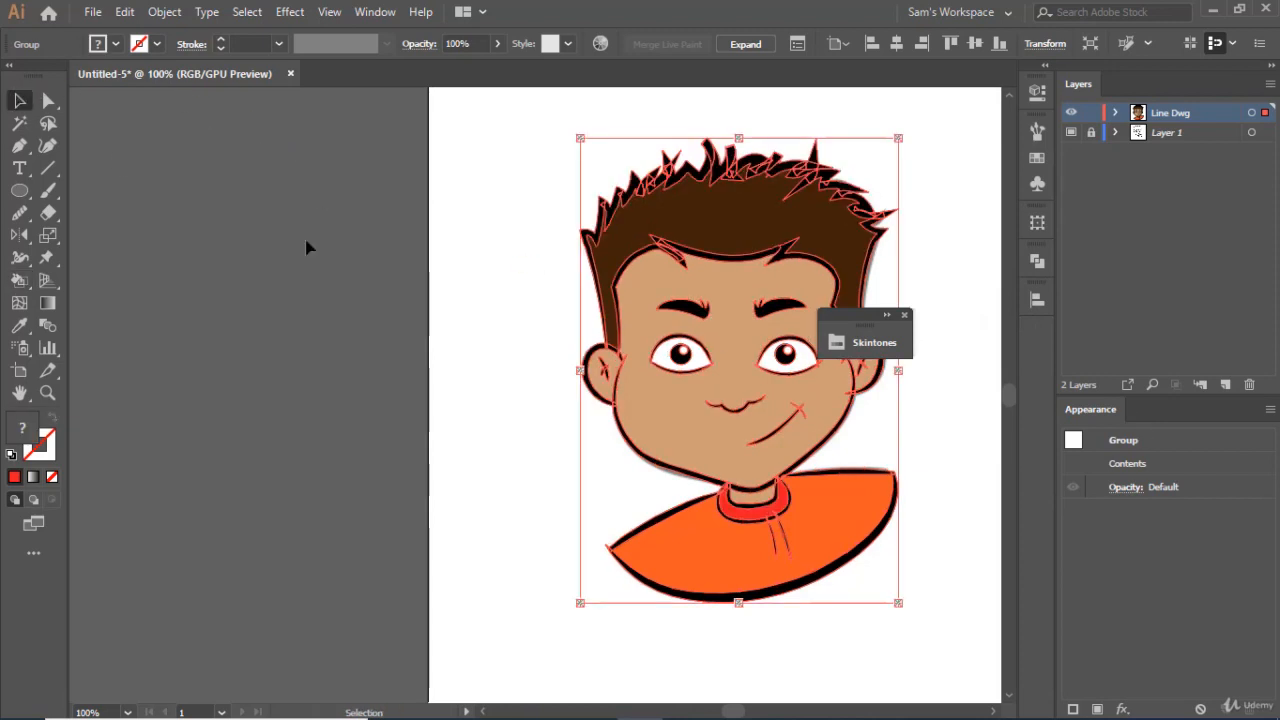
{"action": "left_click", "coordinate": [504, 362]}
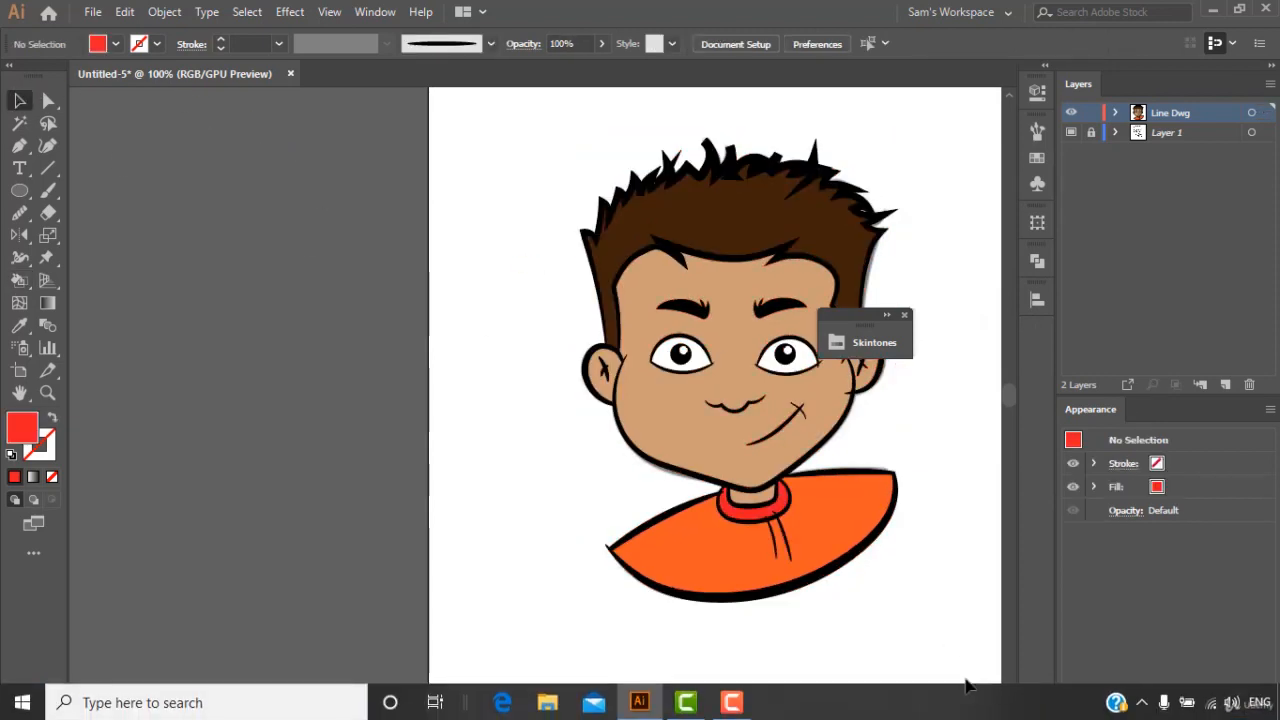
{"action": "left_click", "coordinate": [992, 712]}
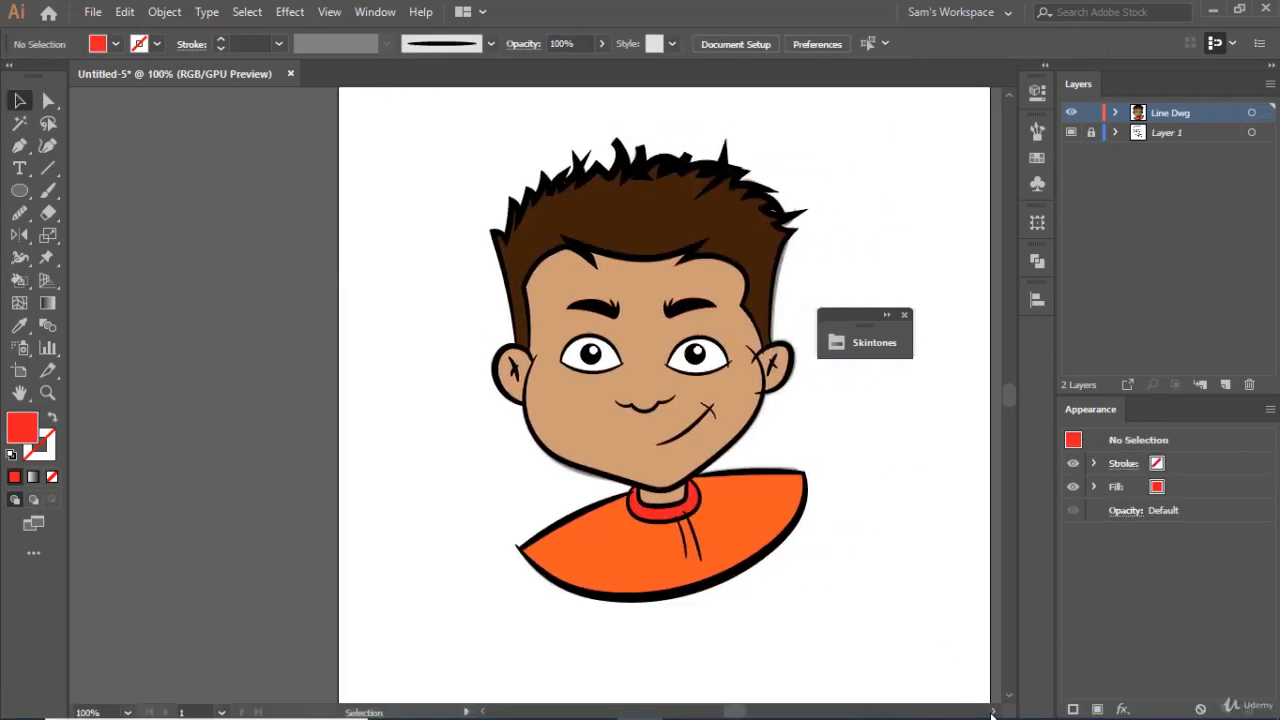